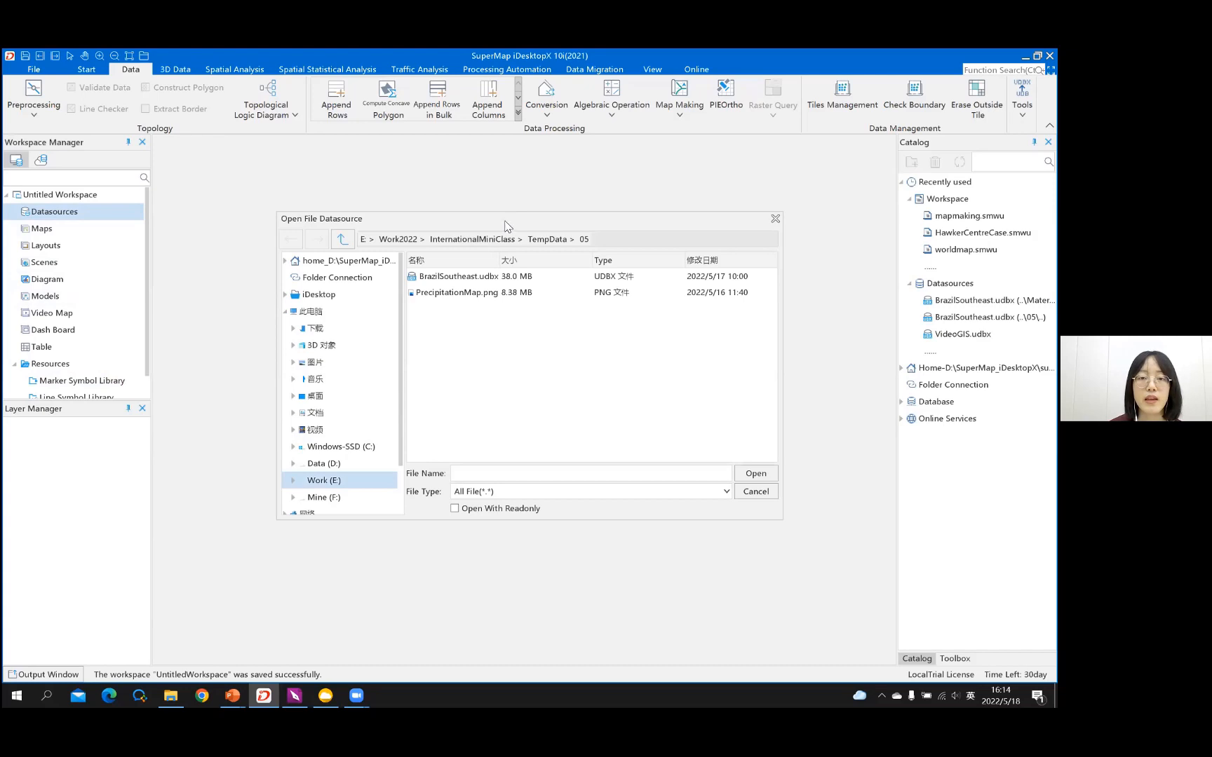
Step: Open the BrazilSoutheast.udbx datasource from folder 05 inside InternationalMiniClass > Materials
left_click(448, 239)
double_click(443, 307)
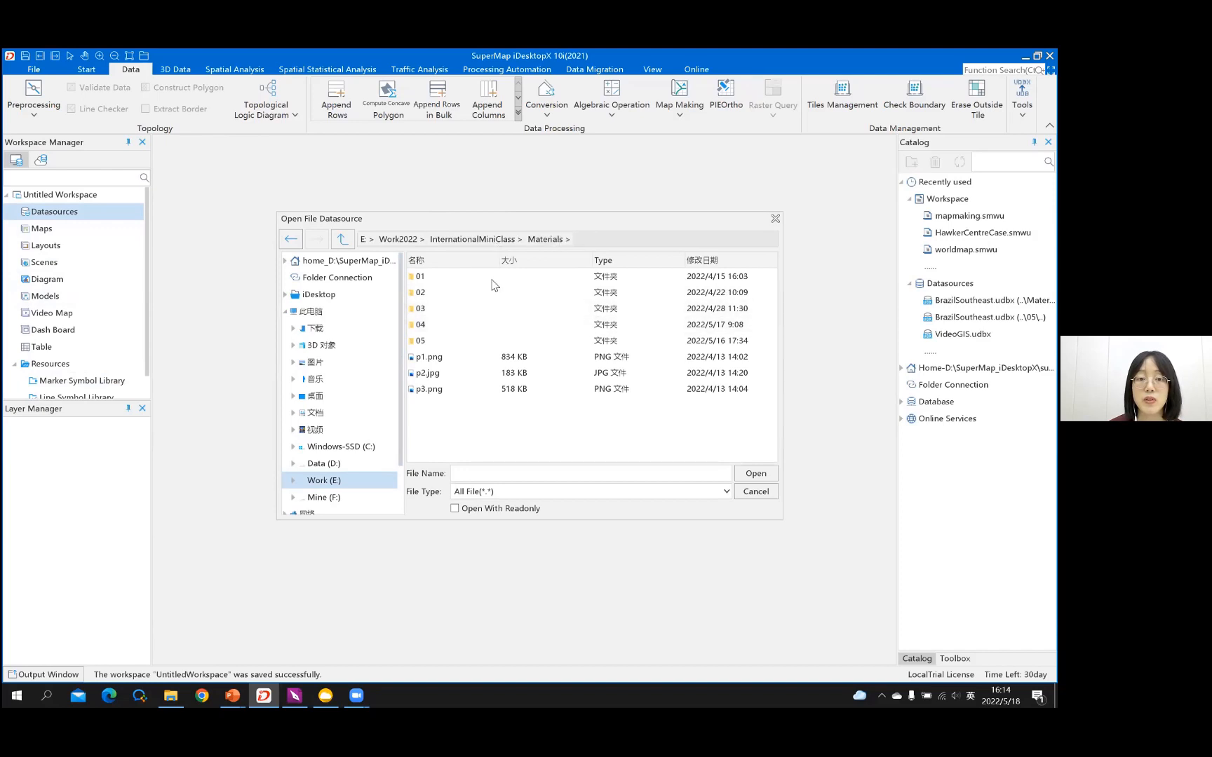
double_click(428, 341)
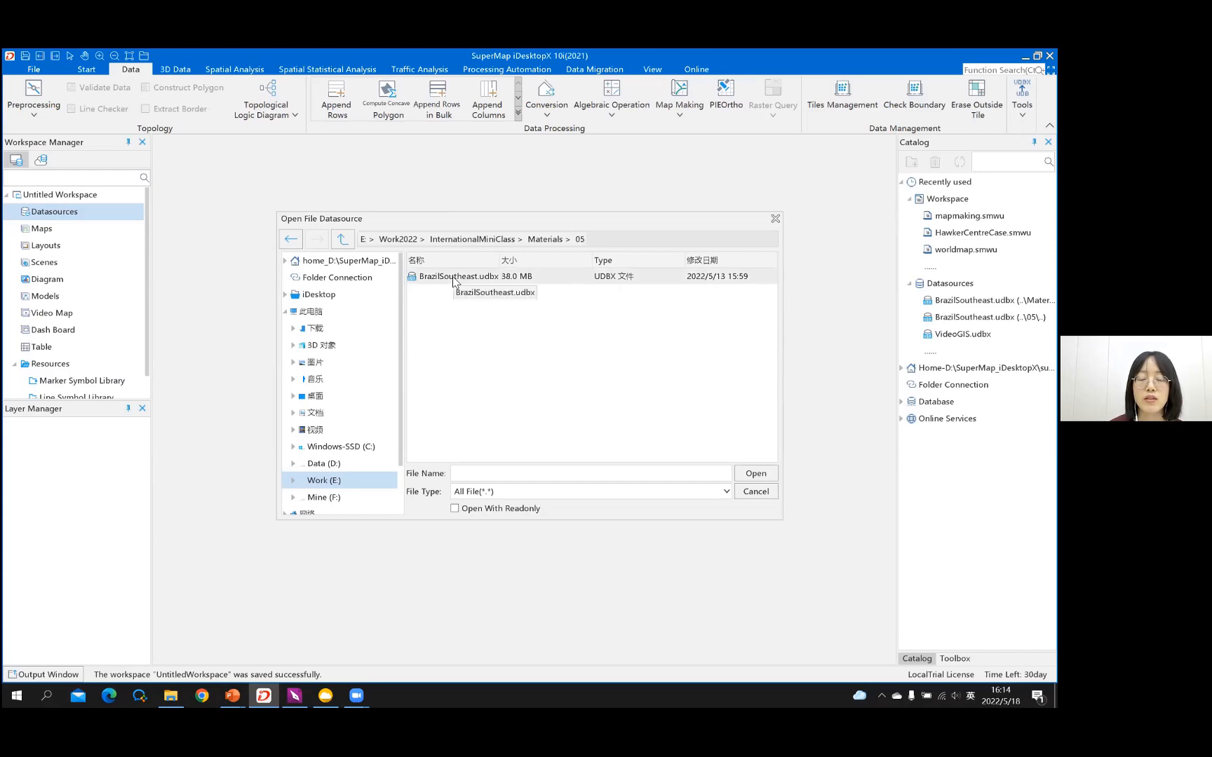
left_click(454, 279)
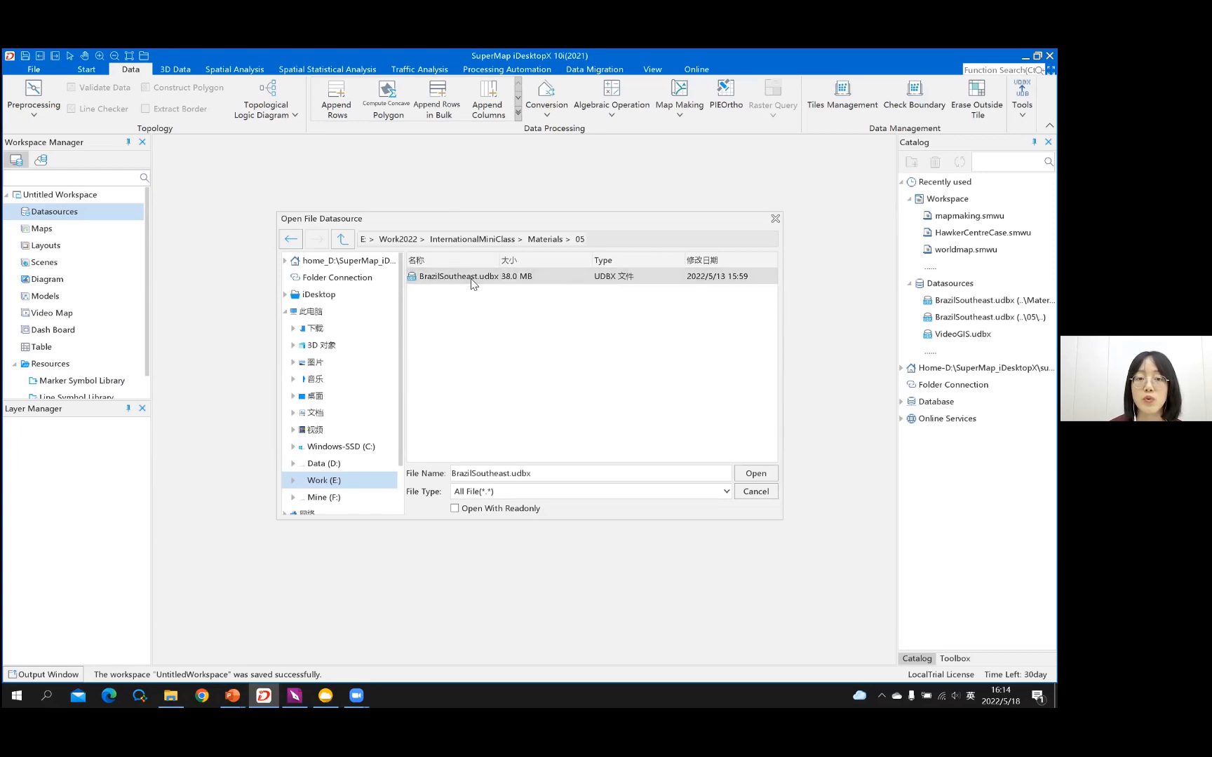
left_click(749, 476)
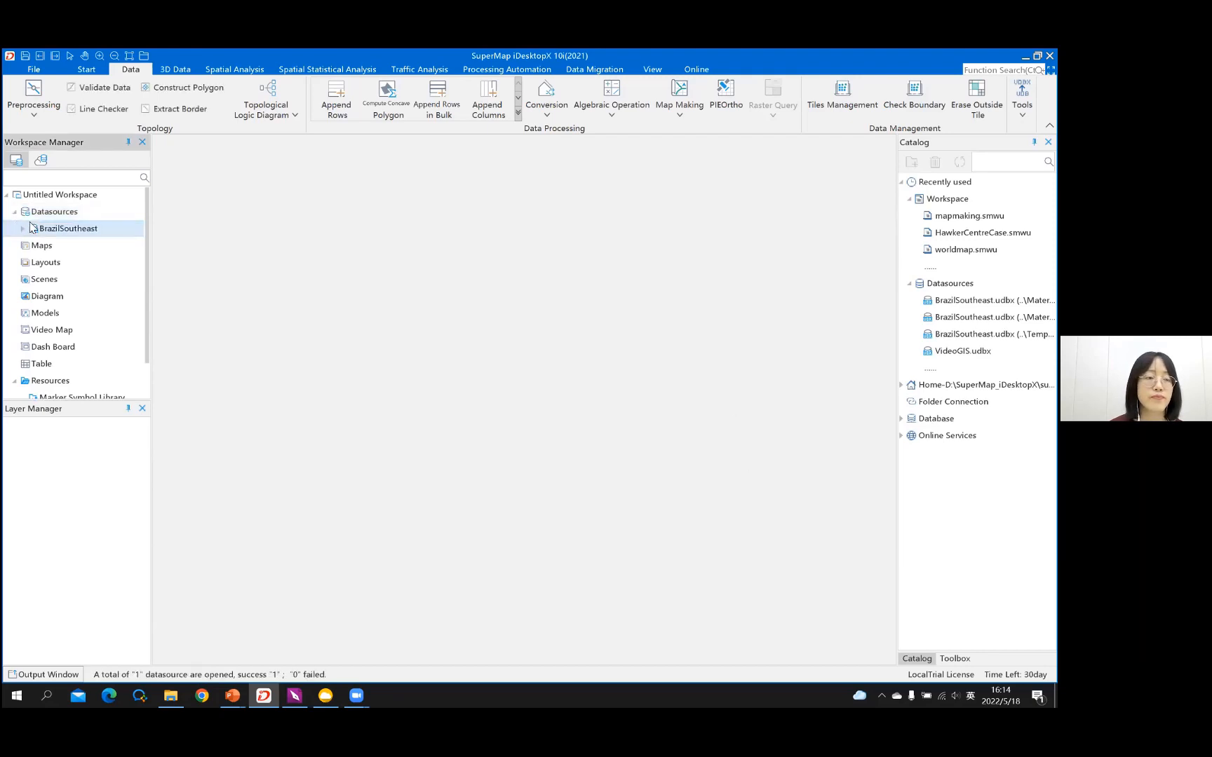
Step: Examine the datasets inside the BrazilSoutheast datasource, including the land cover, slope, water, precipitation, landslide susceptibility and Brazil_Southeast datasets
left_click(24, 230)
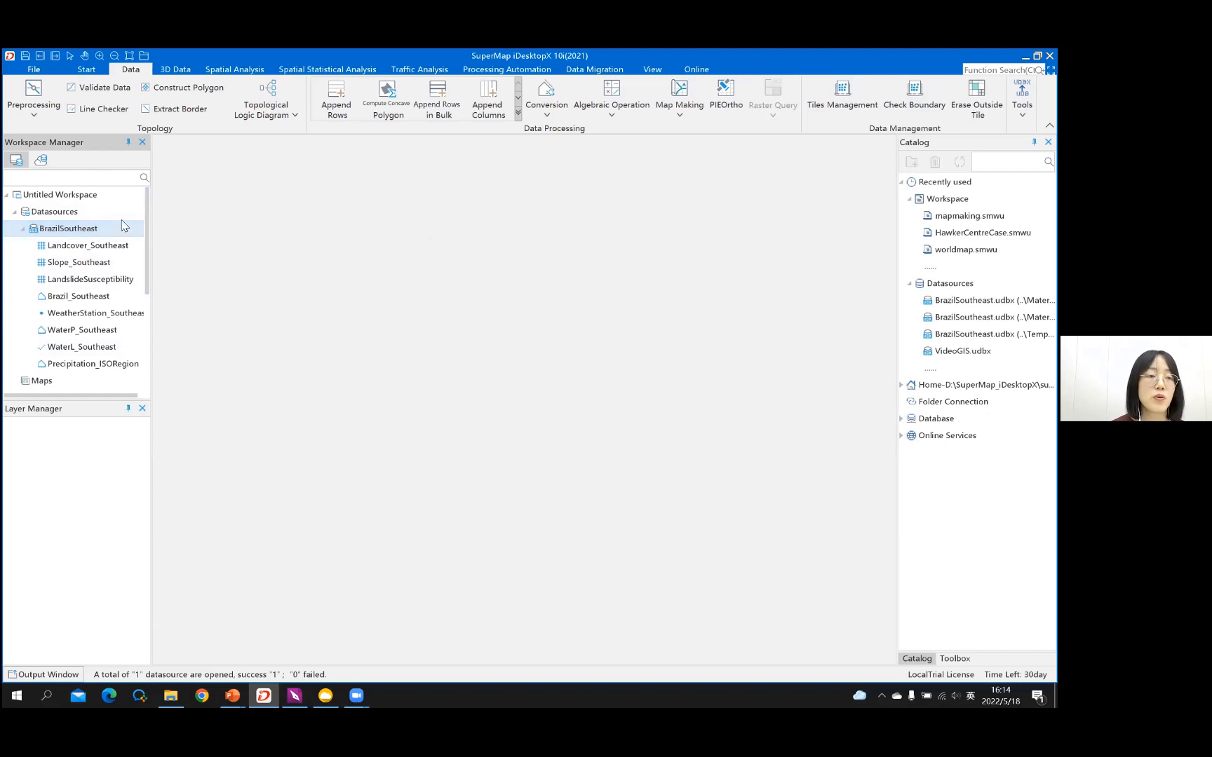
left_click(70, 247)
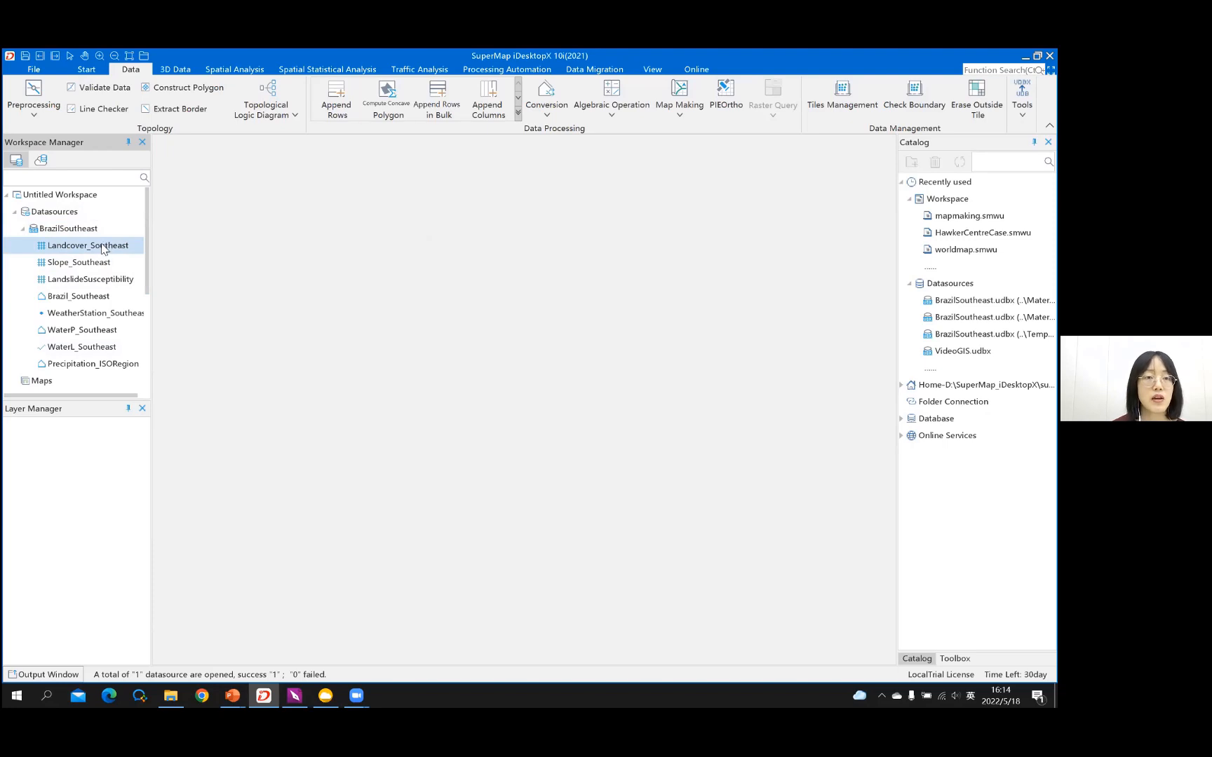
left_click(69, 264, "shift")
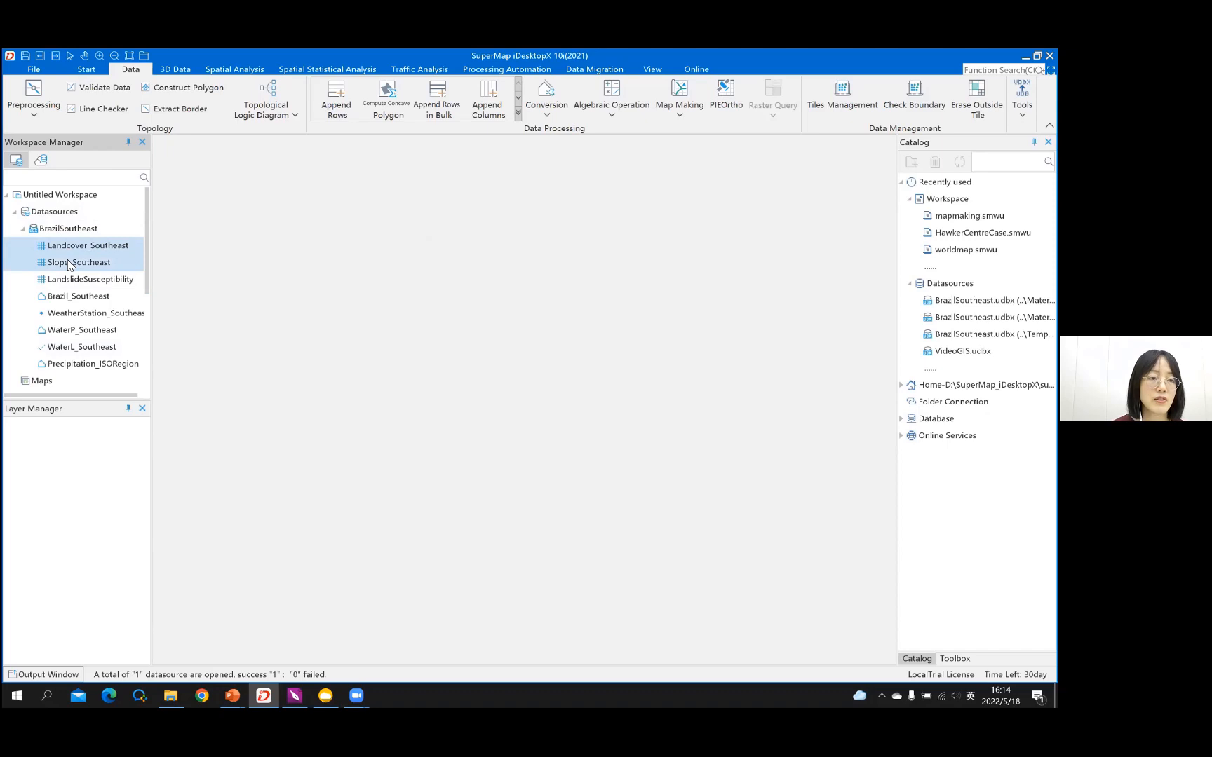
left_click(77, 269)
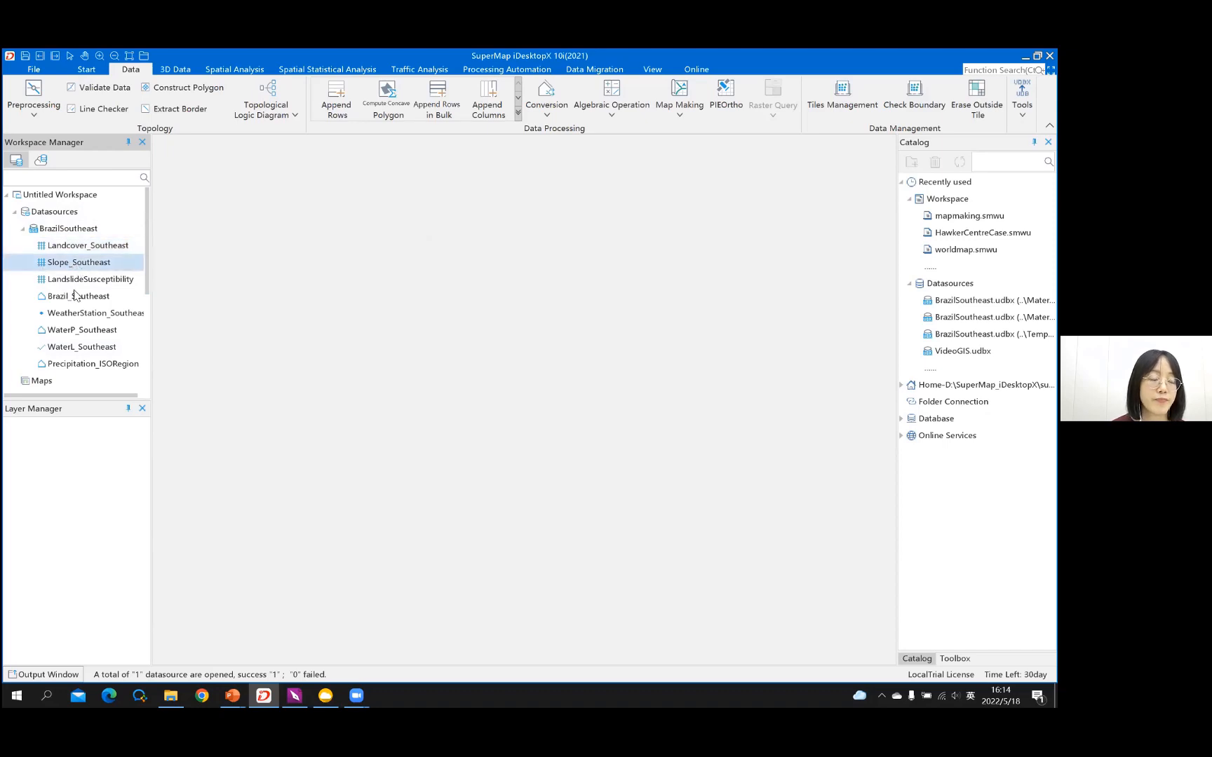
left_click(88, 364)
left_click(79, 350, "shift")
left_click(79, 349)
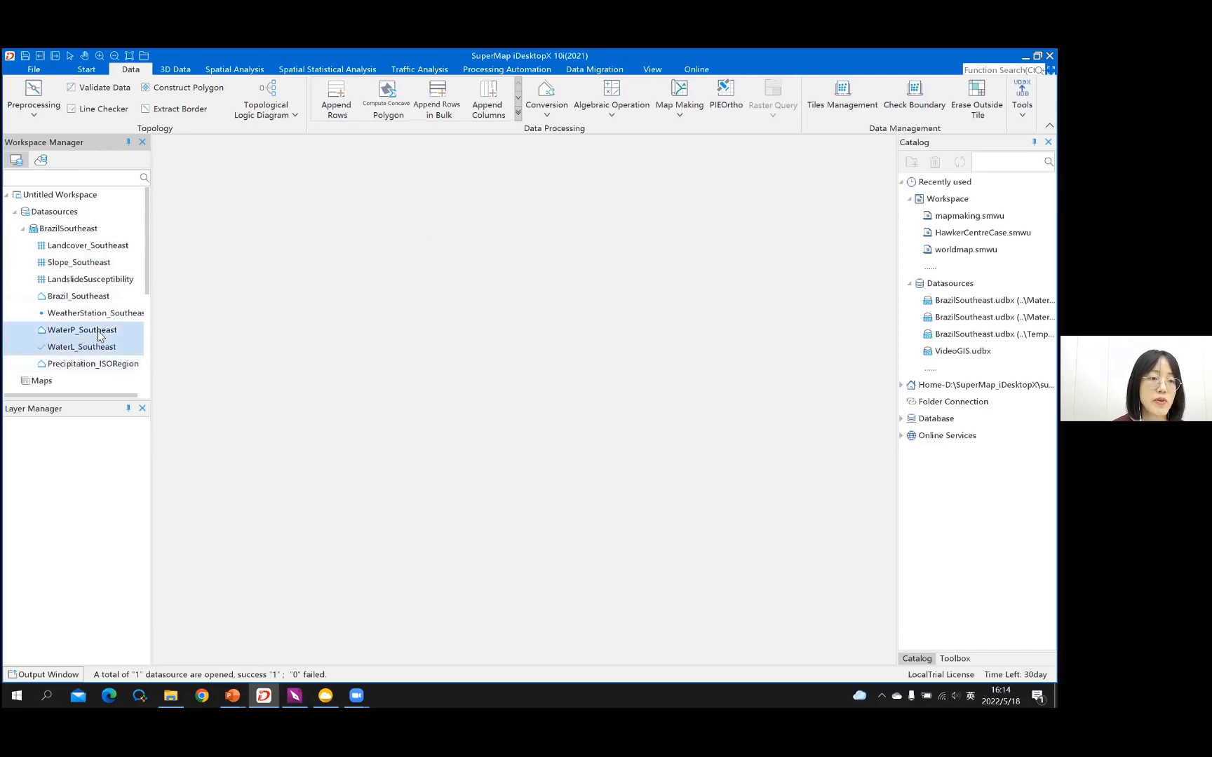
left_click(99, 332)
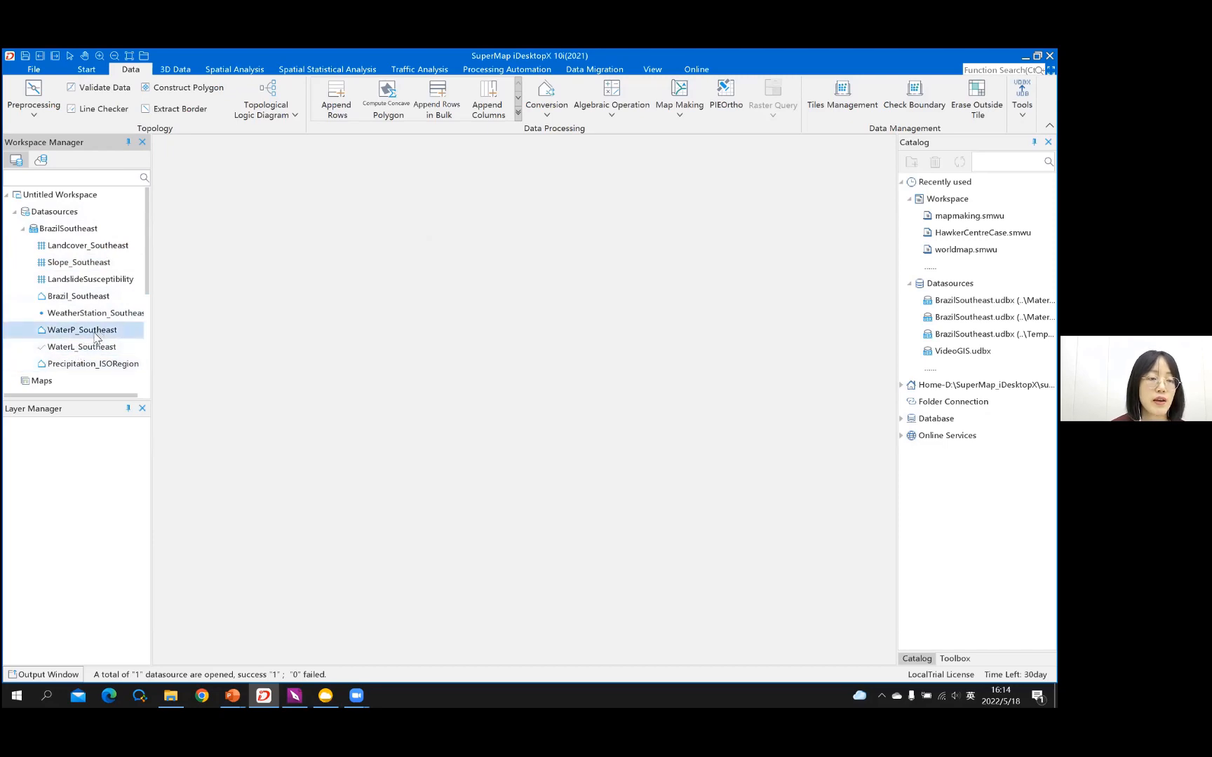
left_click(105, 283, "ctrl")
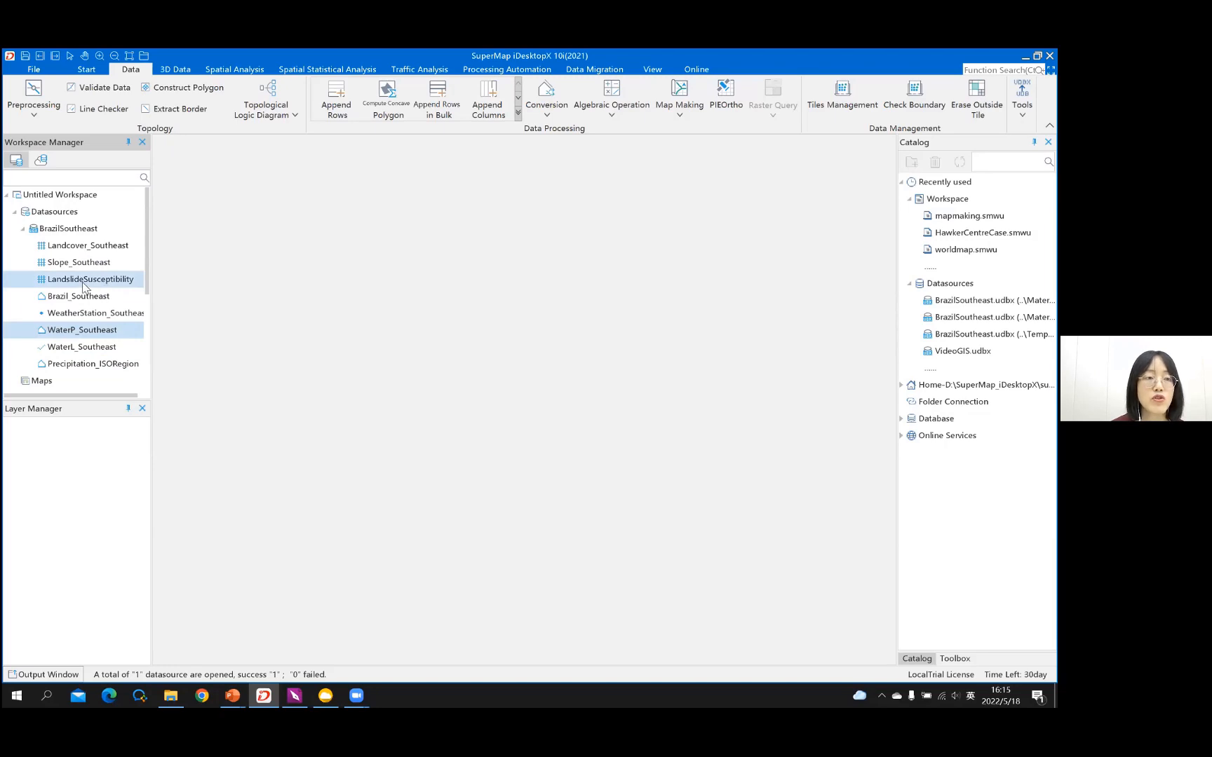
left_click(109, 300)
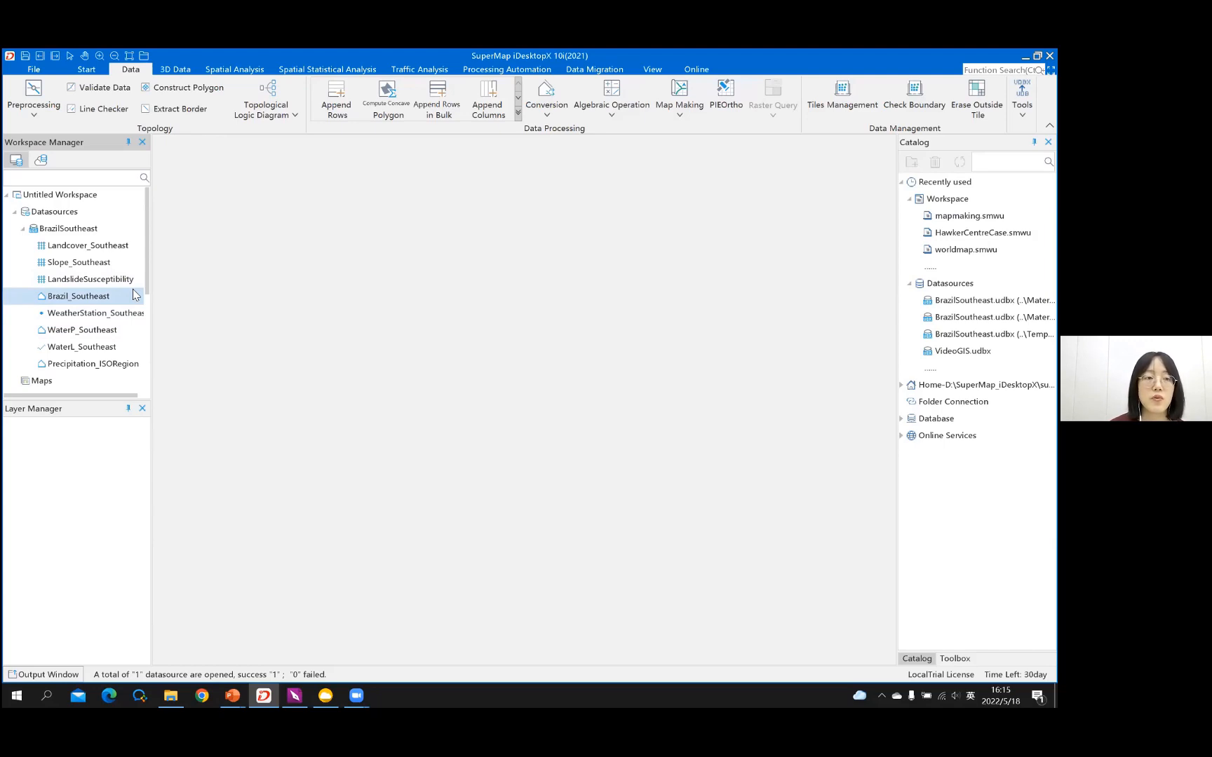
left_click(105, 283, "ctrl")
left_click(105, 295)
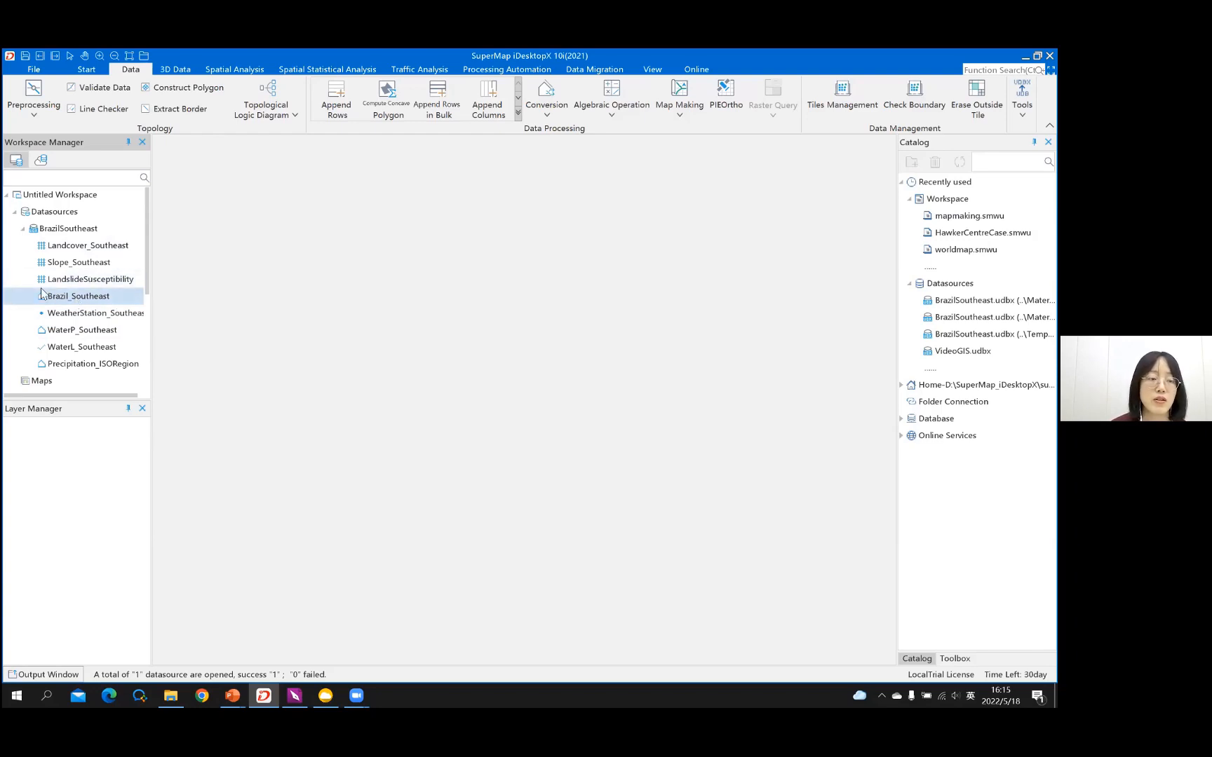
Step: Display the Brazil_Southeast dataset in a new map and style its regions with the empty System 1 fill symbol
double_click(105, 297)
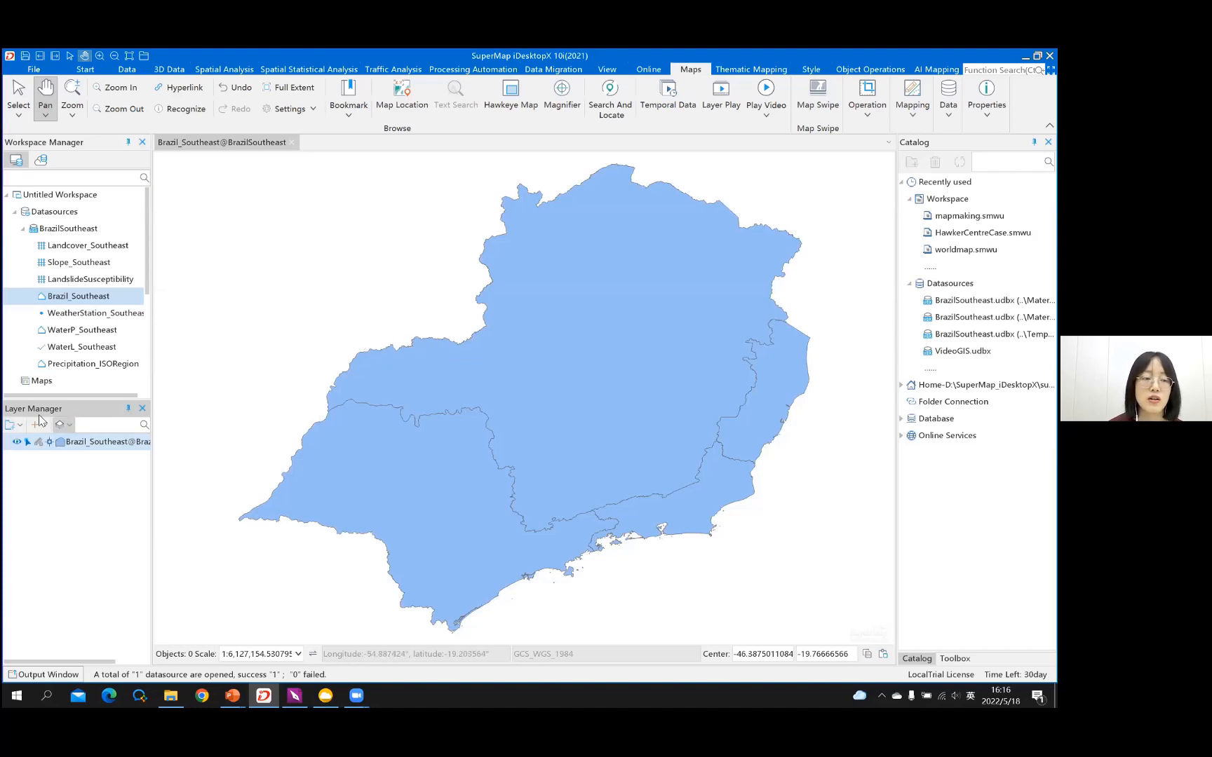
right_click(110, 445)
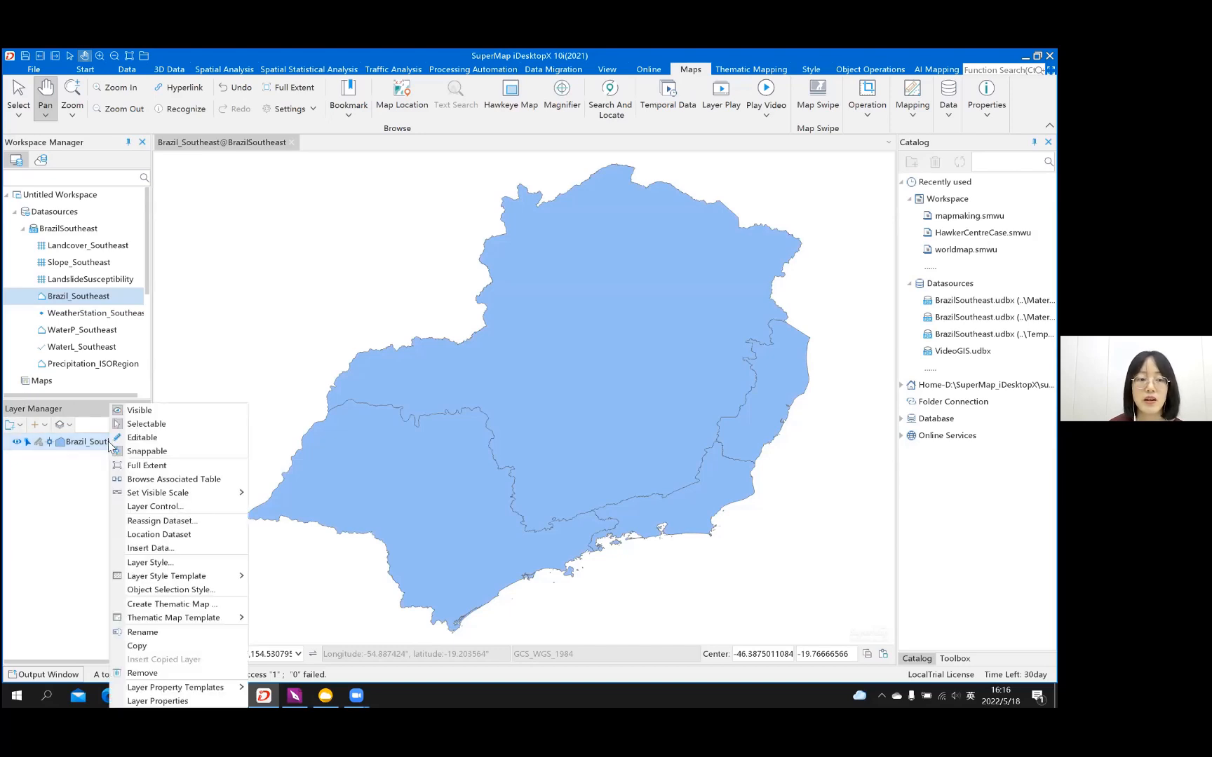
left_click(143, 562)
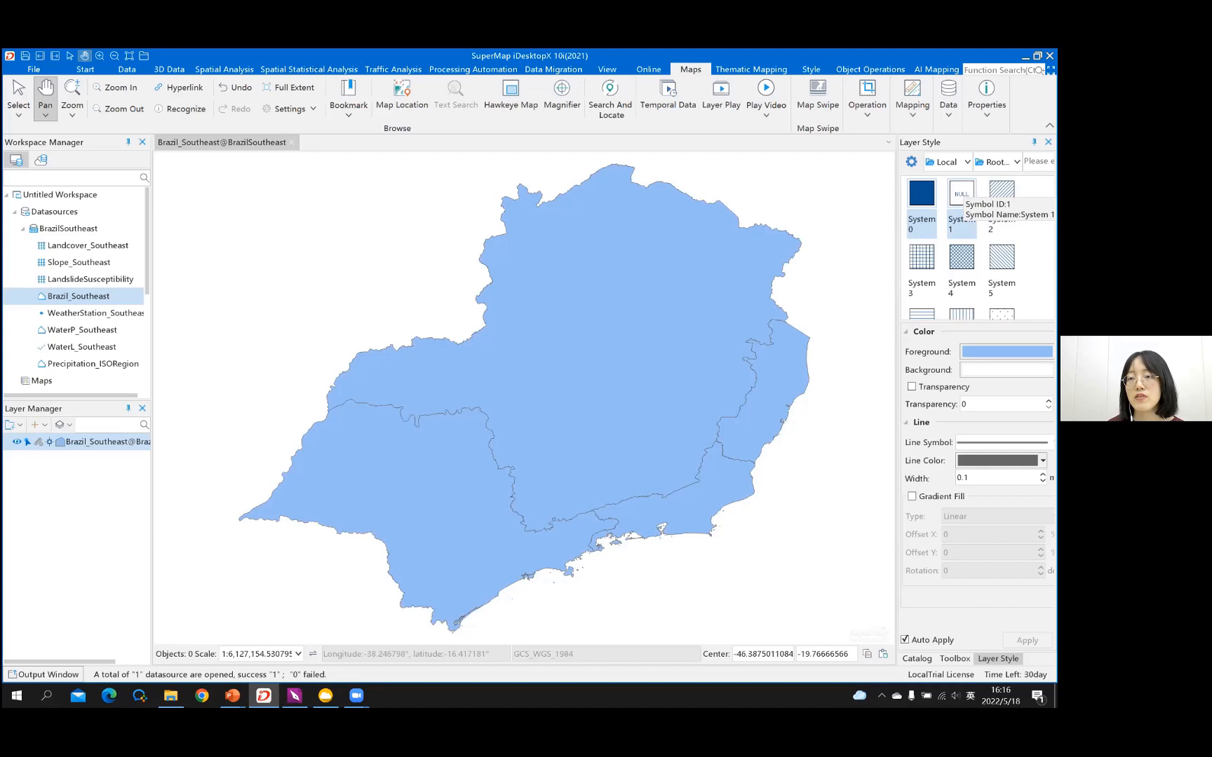
left_click(962, 196)
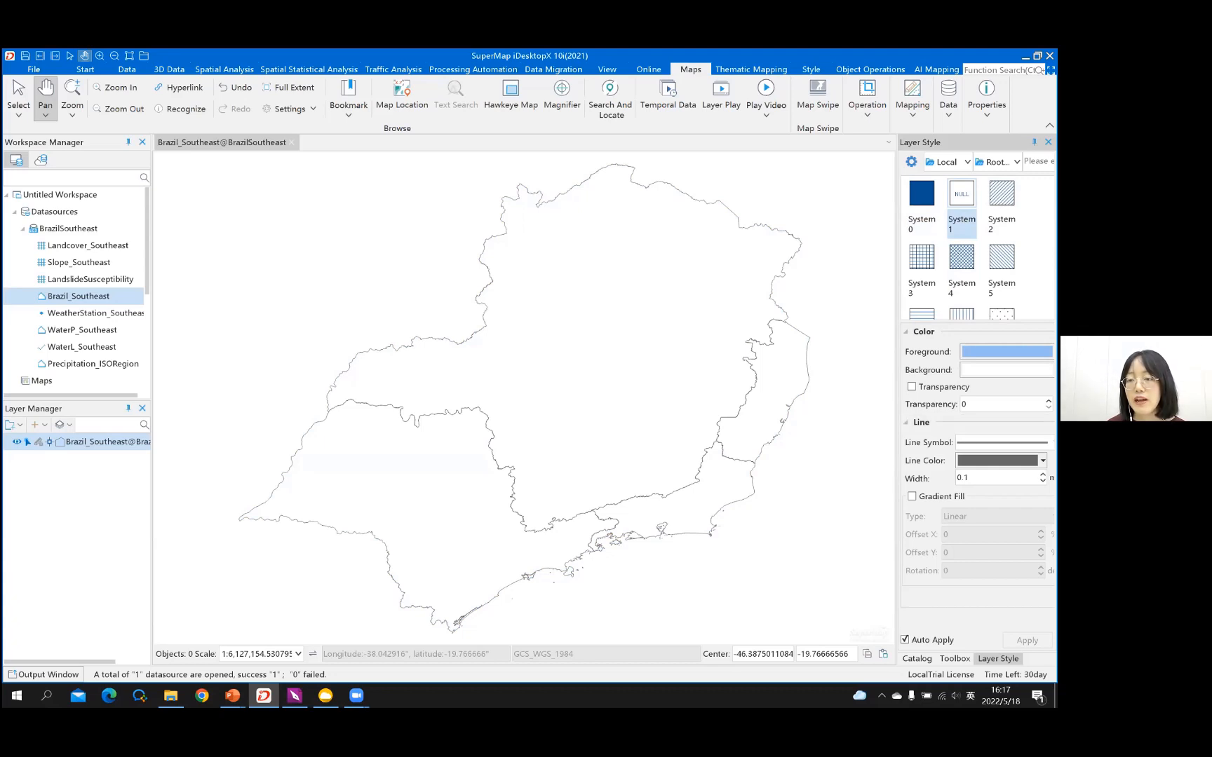
Step: Set the Brazil_Southeast layer's outline width to 0.5 mm and widen the style settings area
key("ctrl+a")
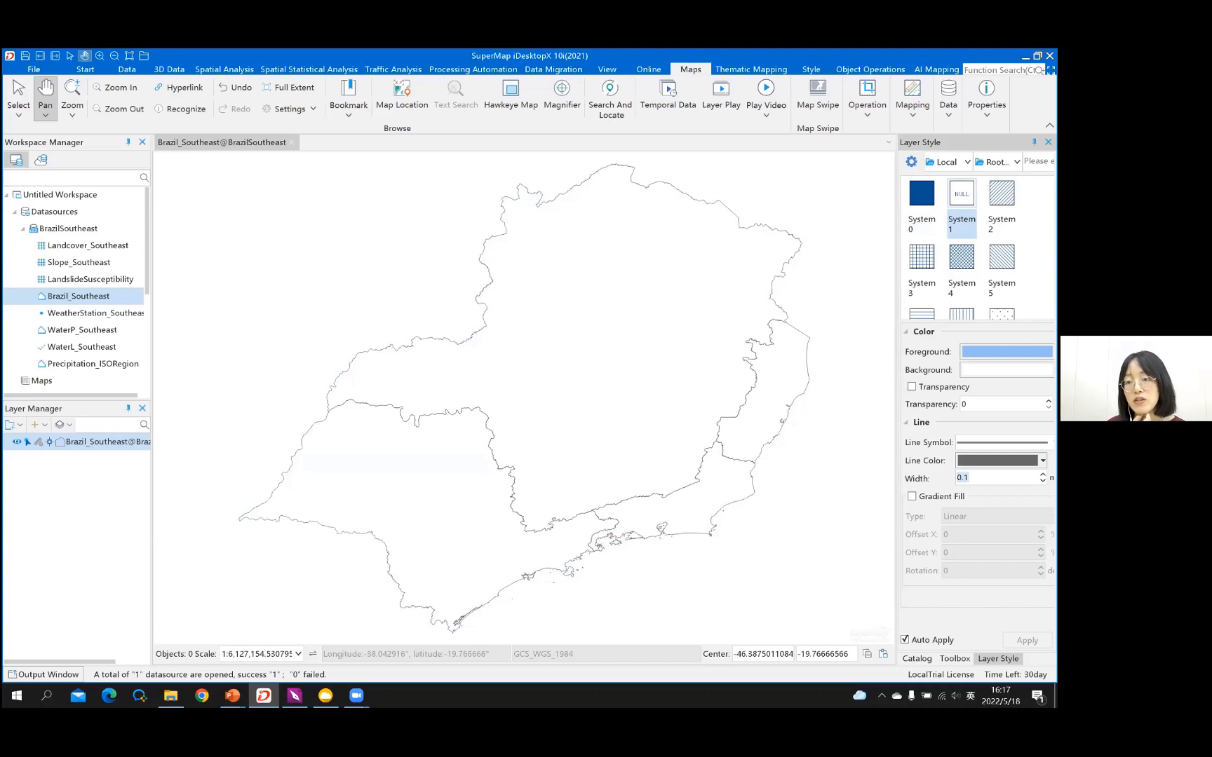
type("0.5")
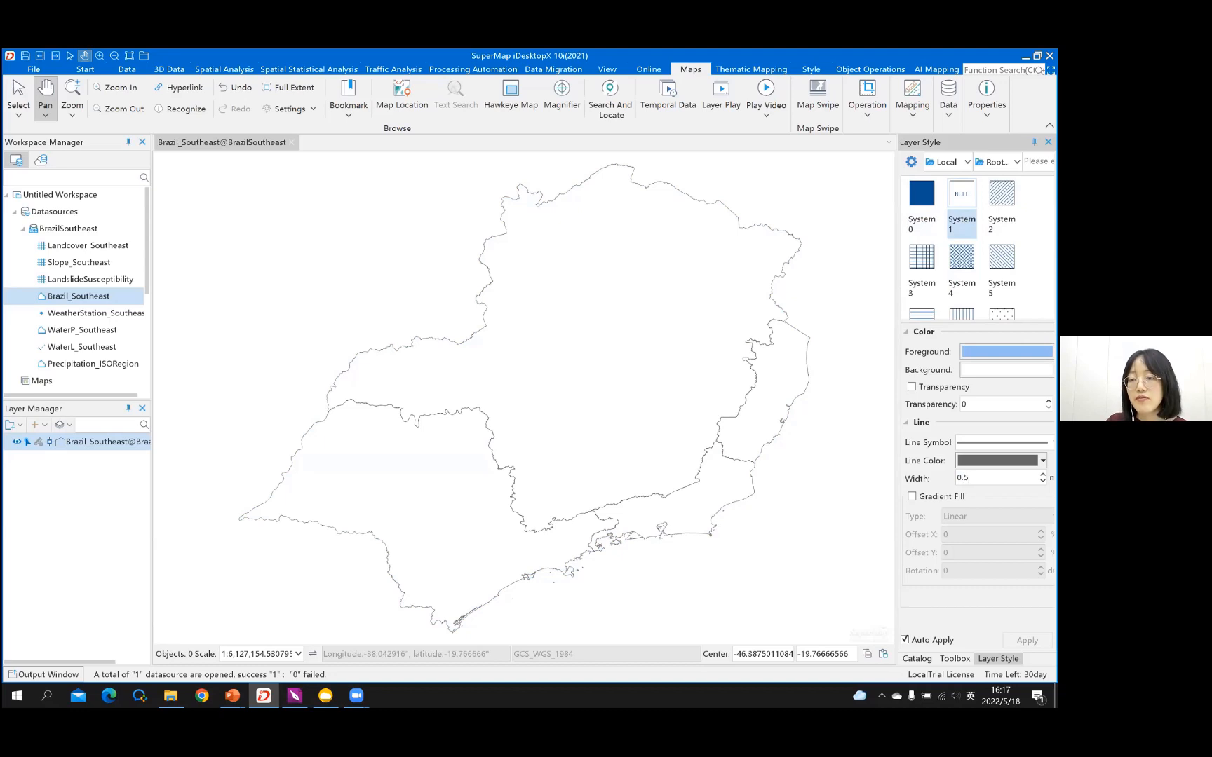
key("Return")
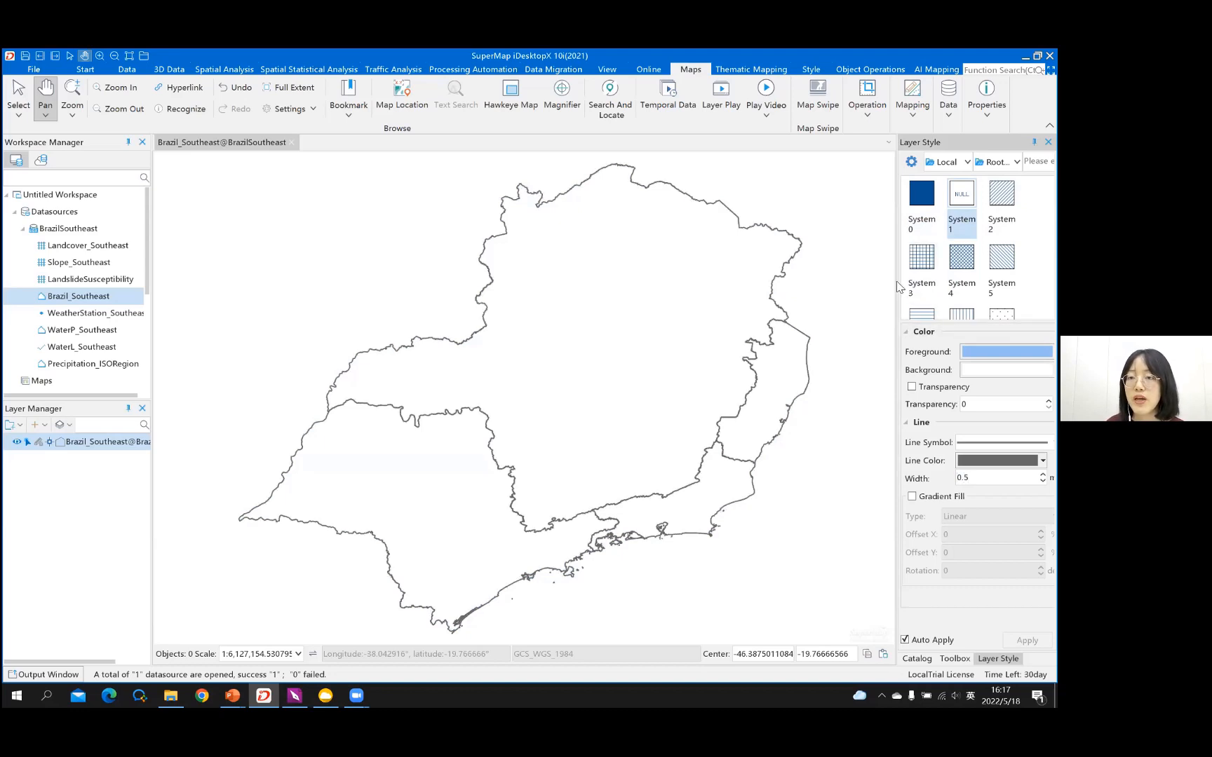
left_click_drag(897, 286, 879, 301)
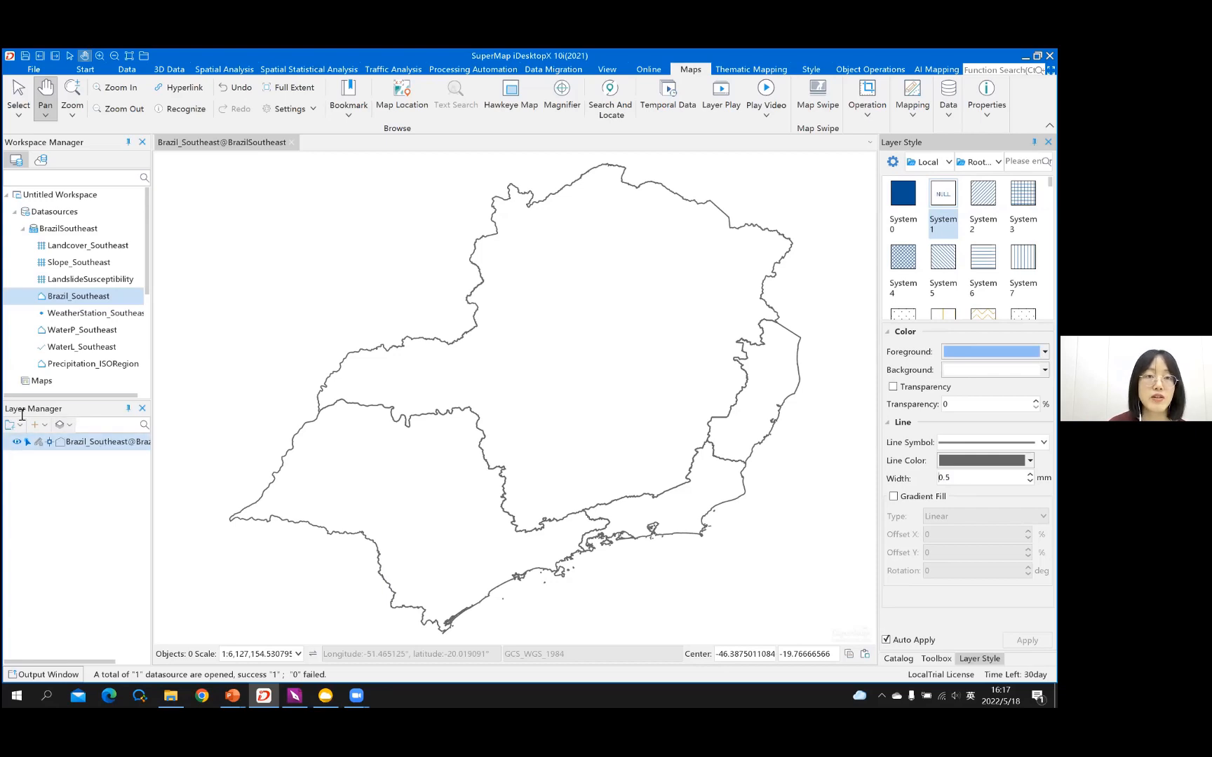
Step: Create a Label Uniform thematic map from the Brazil_Southeast layer using the default template
right_click(116, 441)
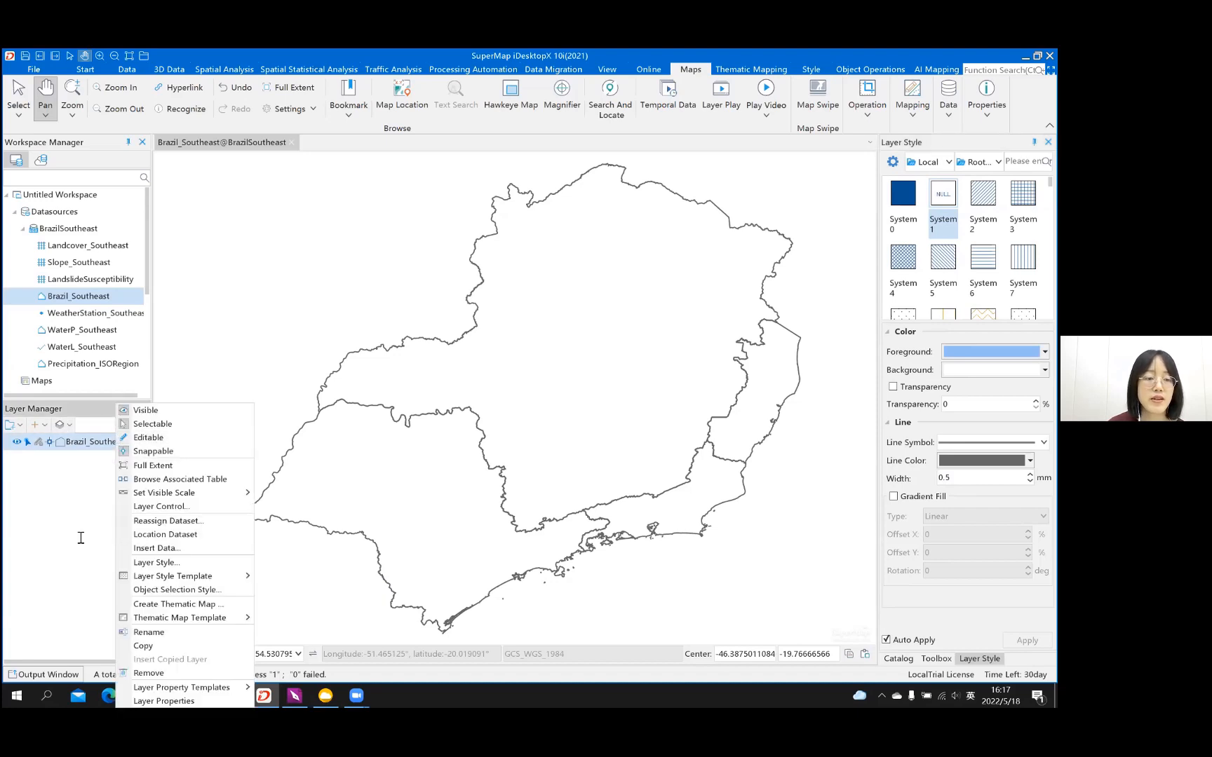
left_click(137, 606)
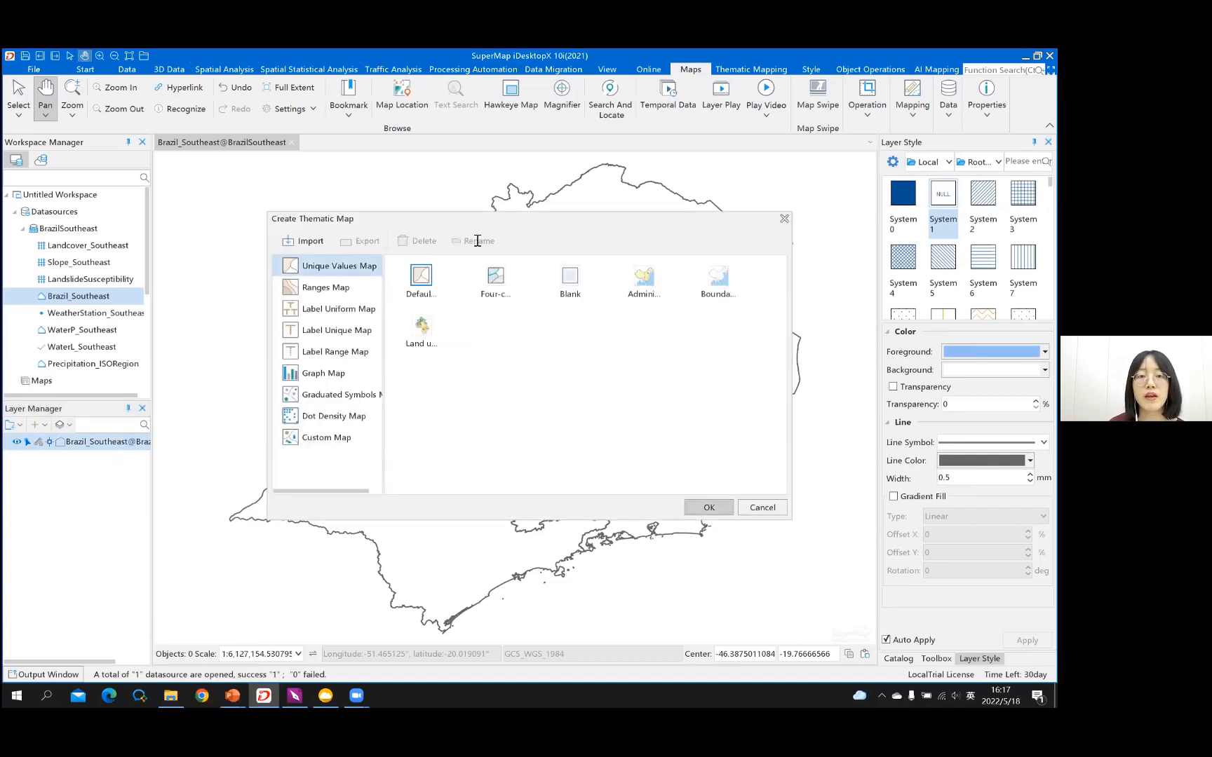
left_click_drag(484, 221, 287, 191)
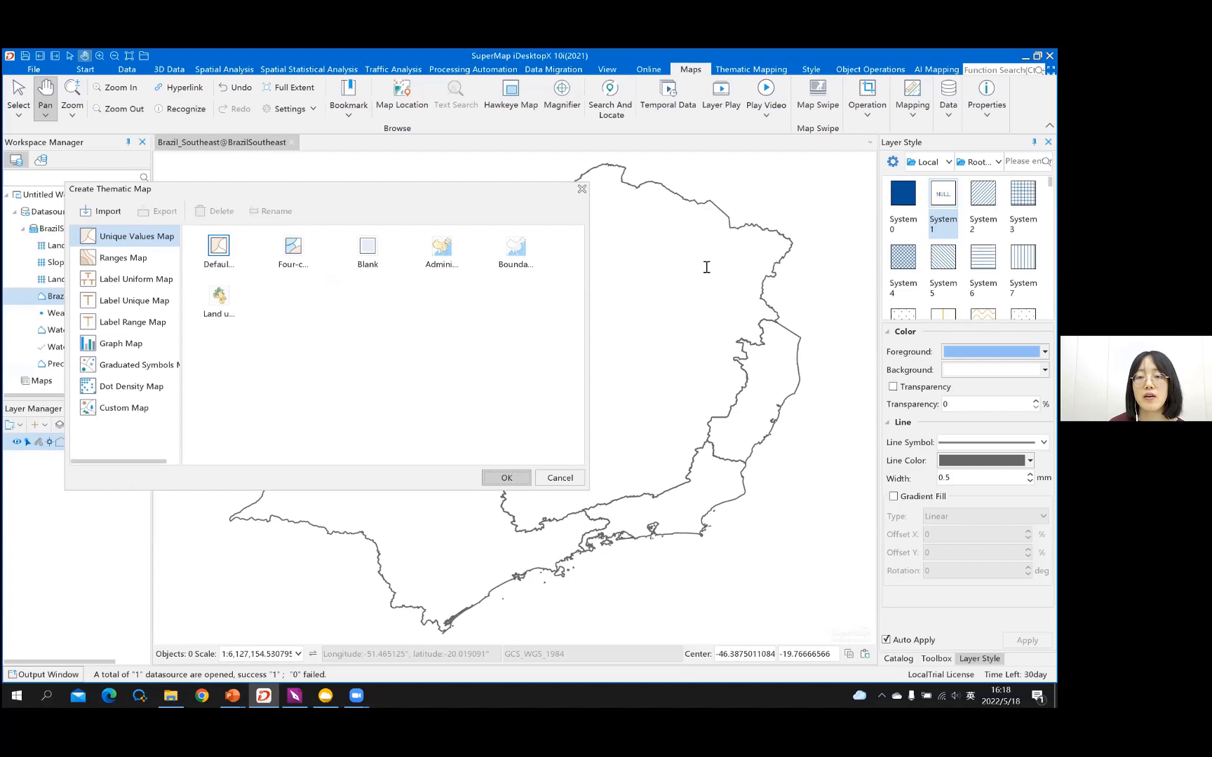
left_click(115, 279)
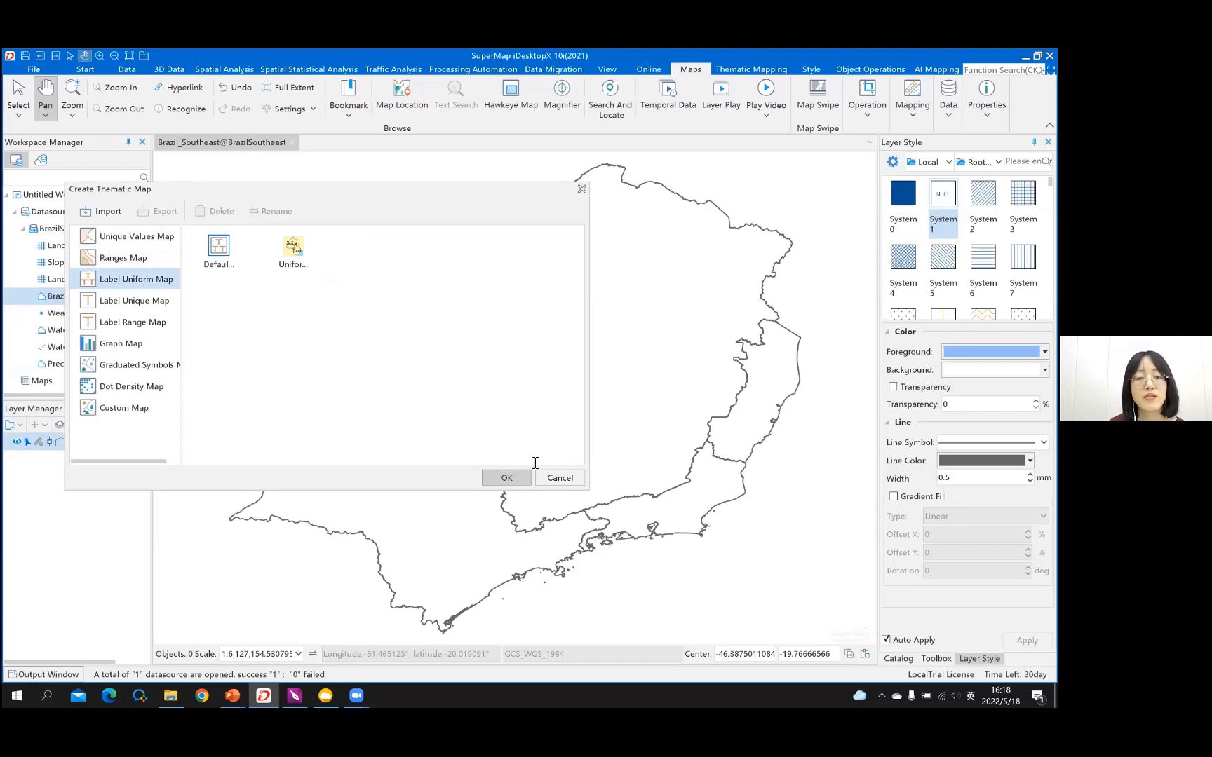
left_click(514, 480)
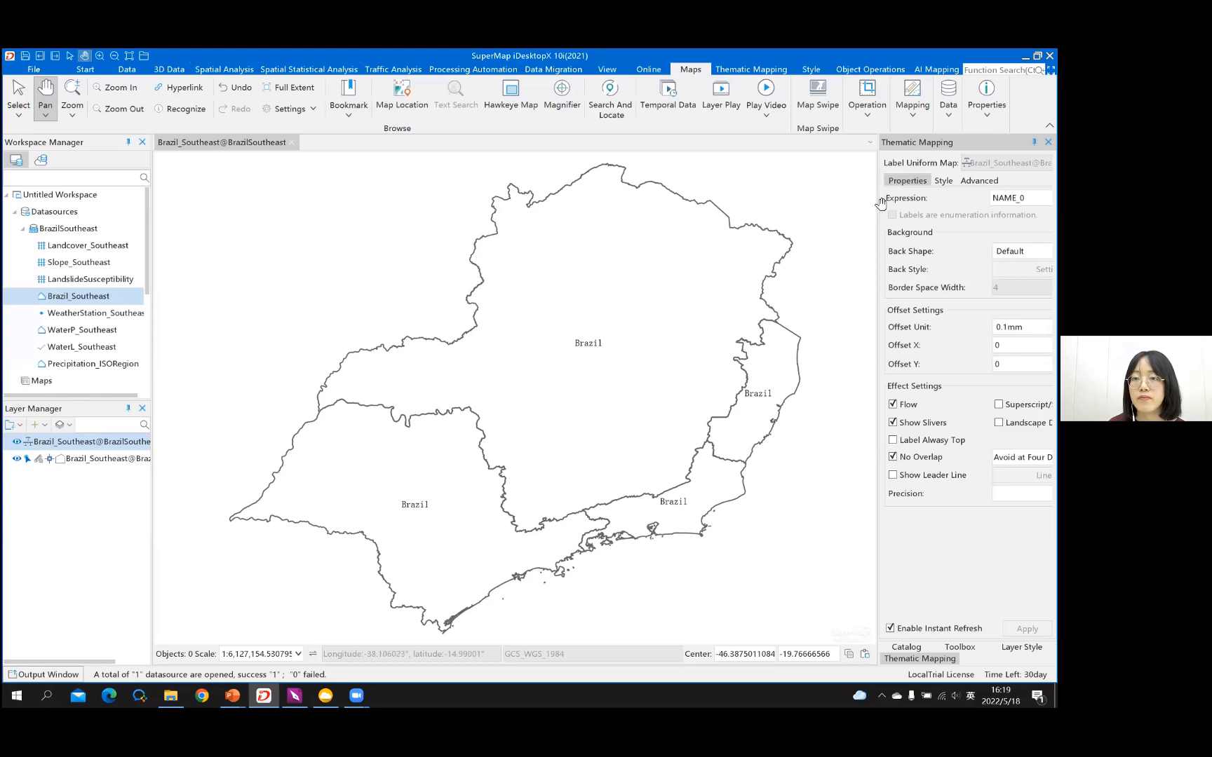
Step: Widen the thematic settings area and set the label expression to the NAME_1 field
left_click_drag(822, 207, 814, 200)
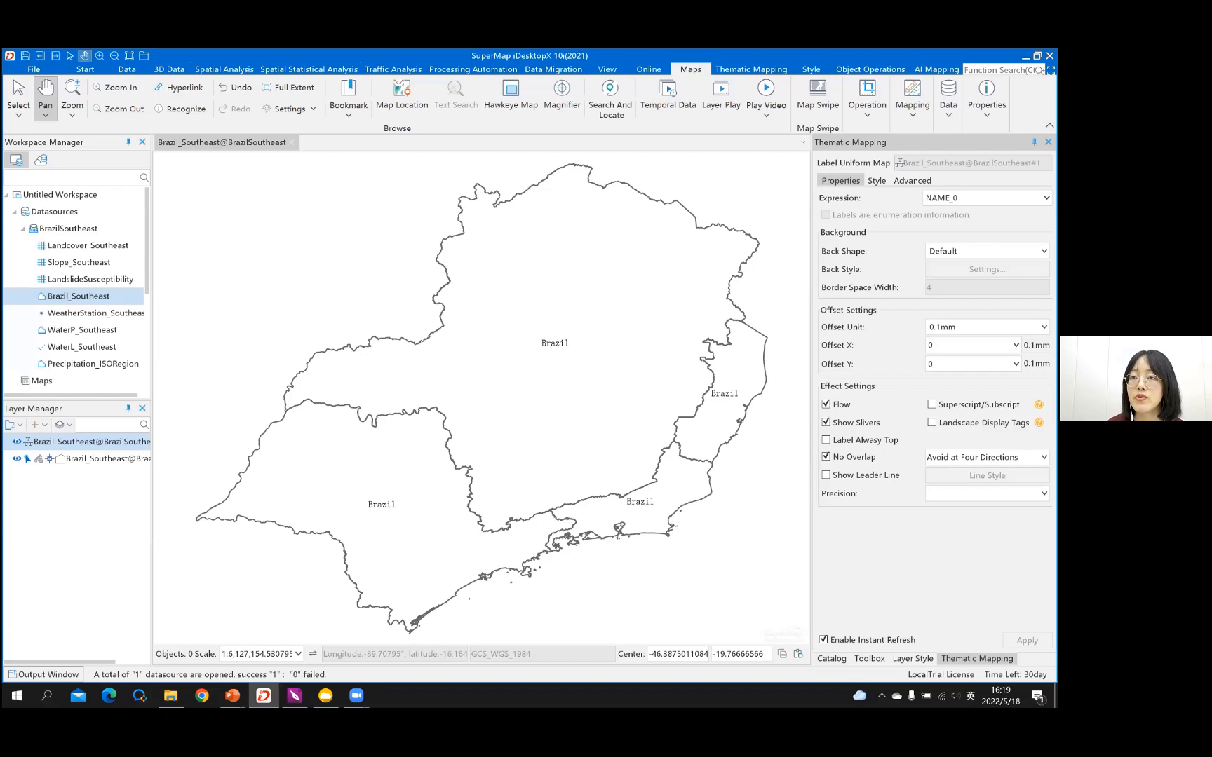
left_click(1047, 198)
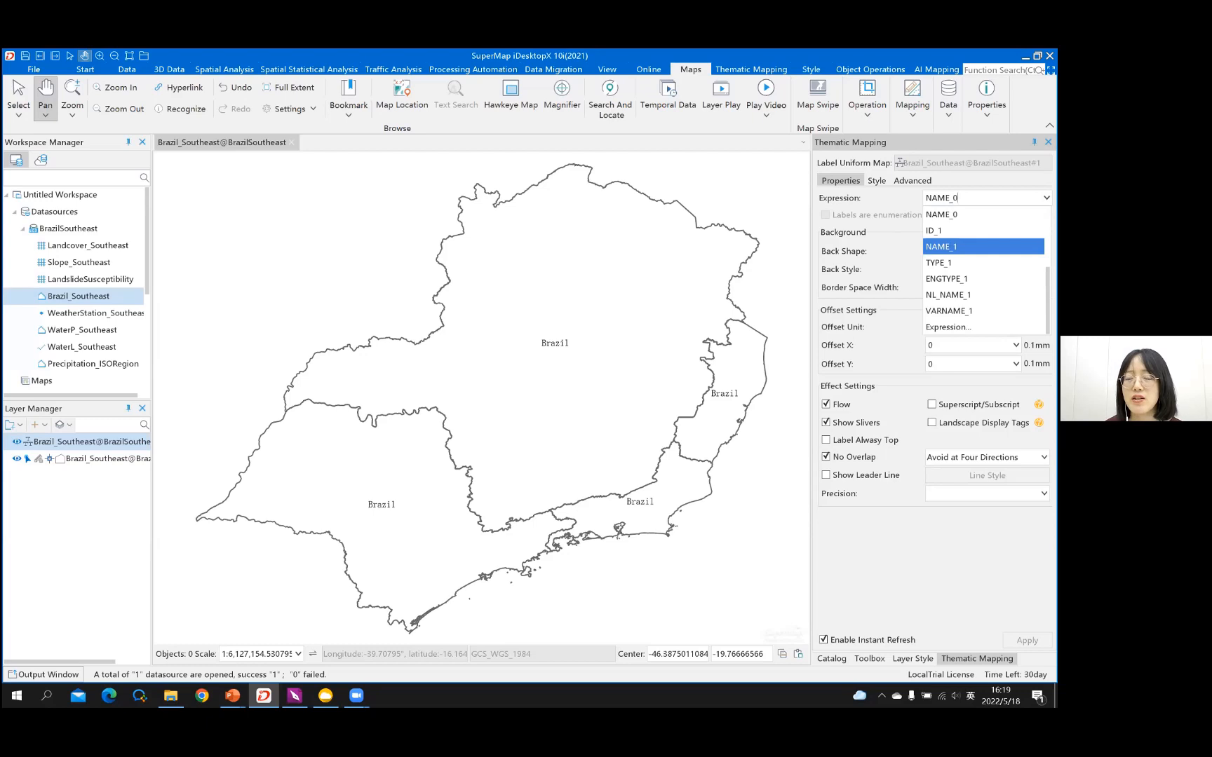
left_click(983, 247)
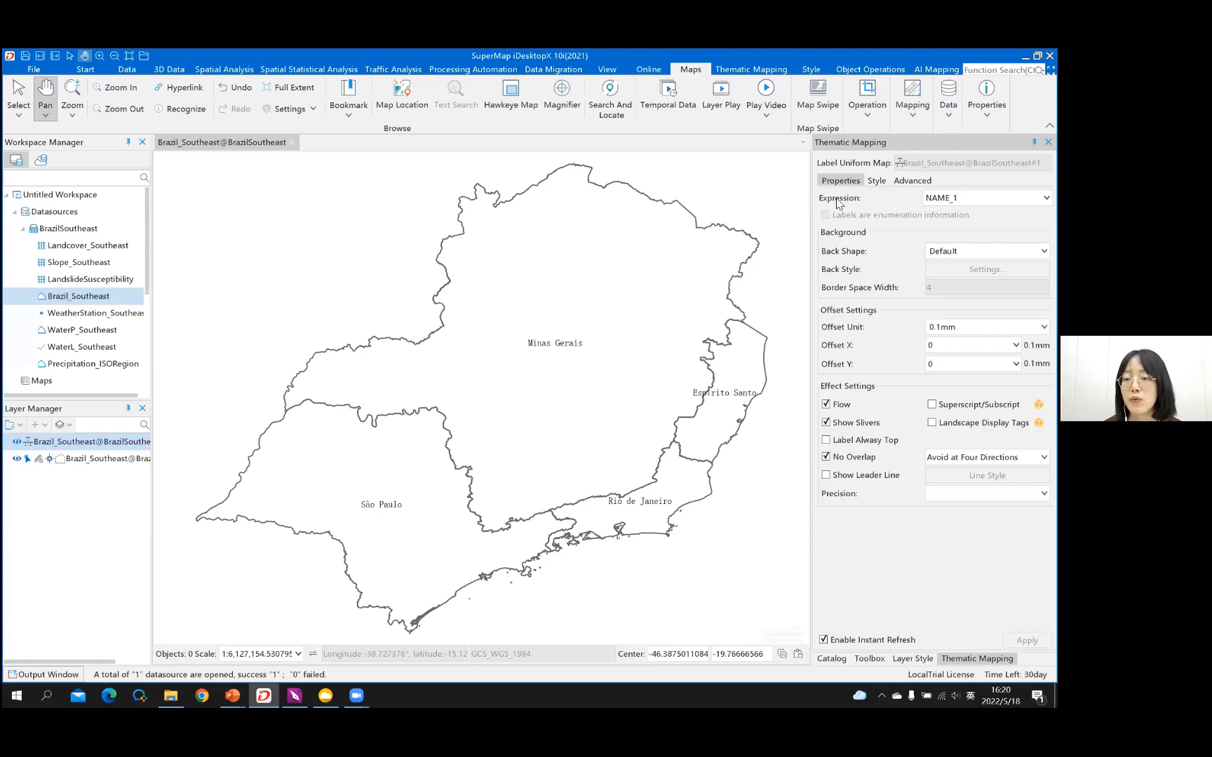
Step: Style the state name labels with the Candara font at font size 13
left_click(877, 184)
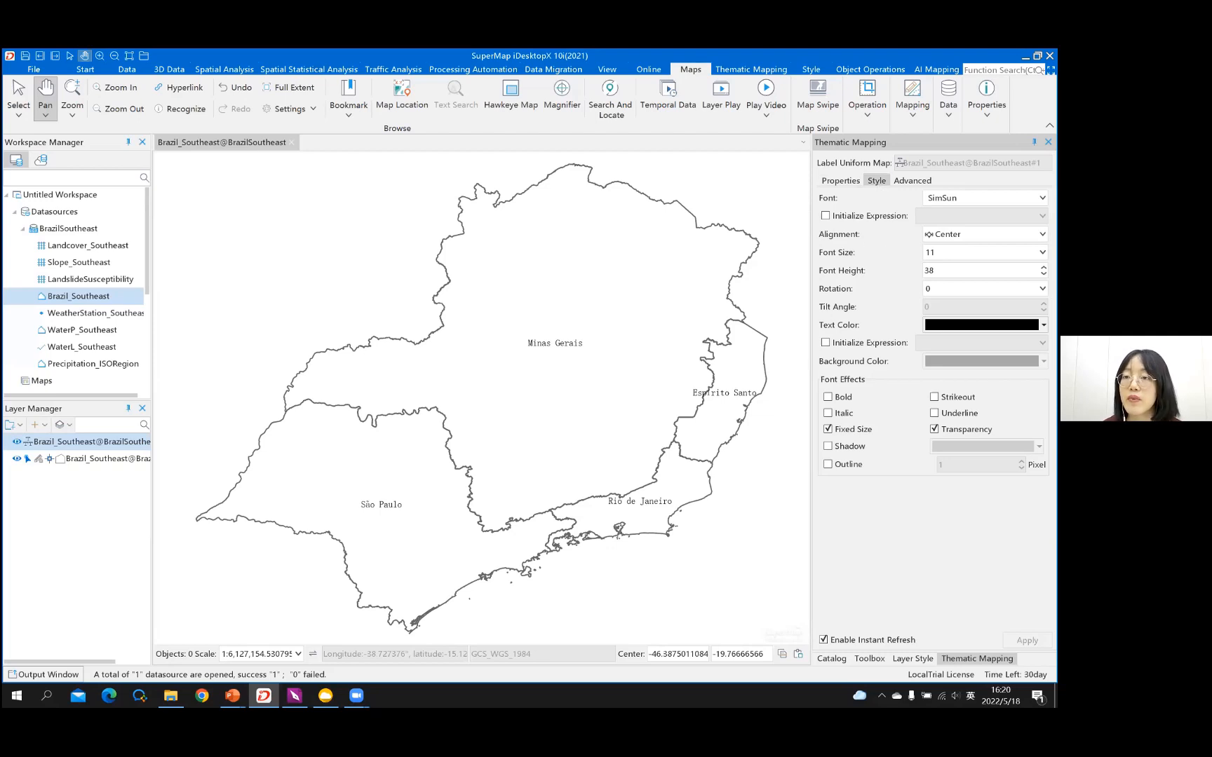
left_click(946, 198)
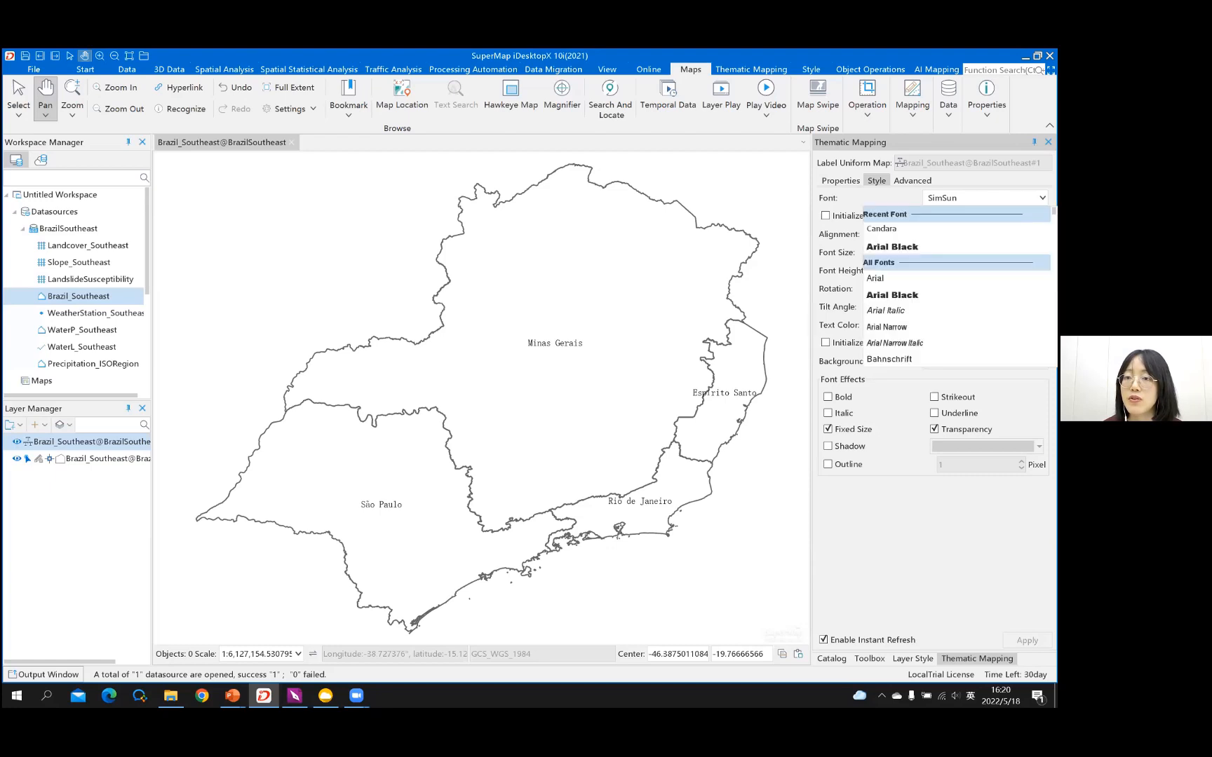
left_click(892, 232)
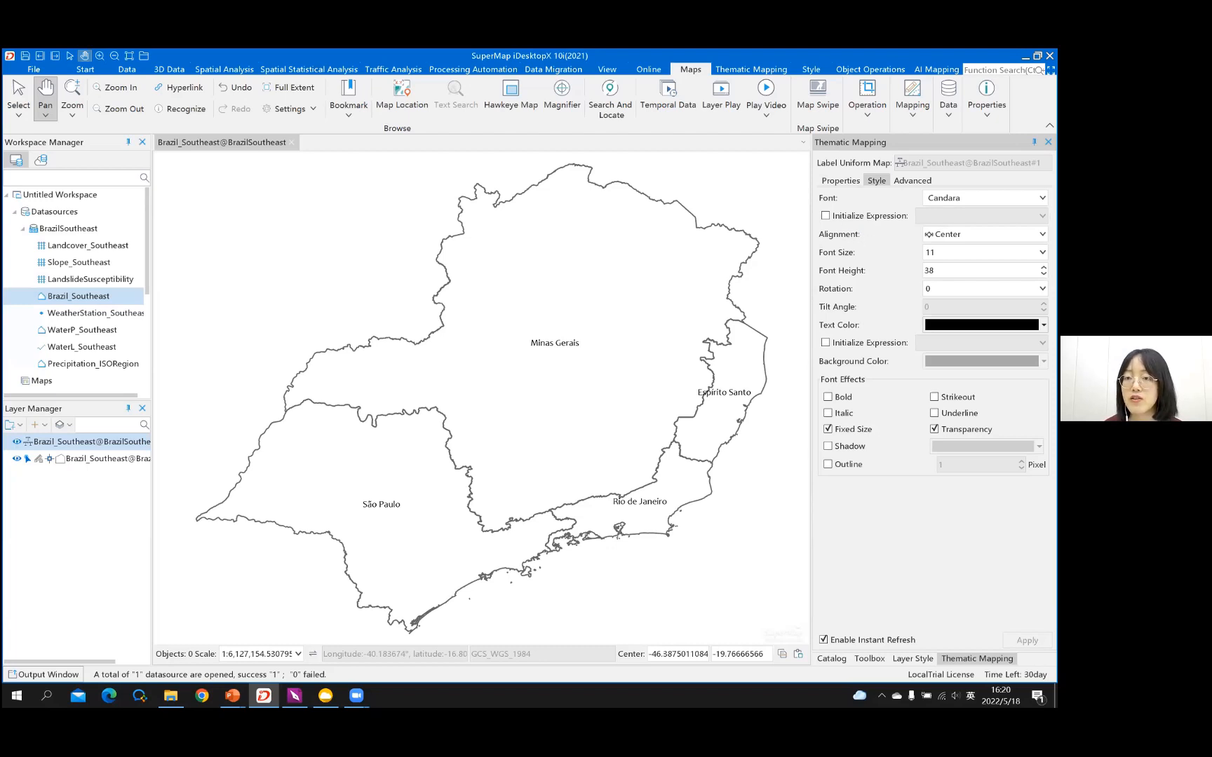
double_click(930, 253)
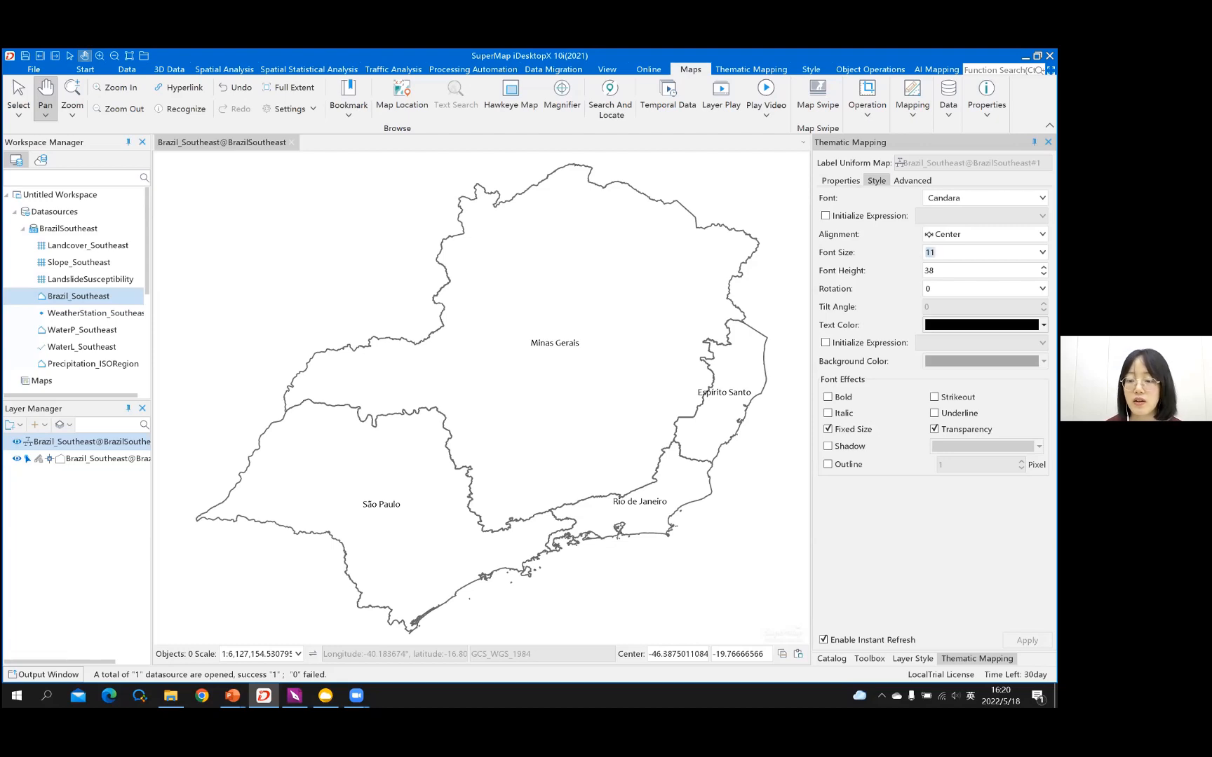
type("13")
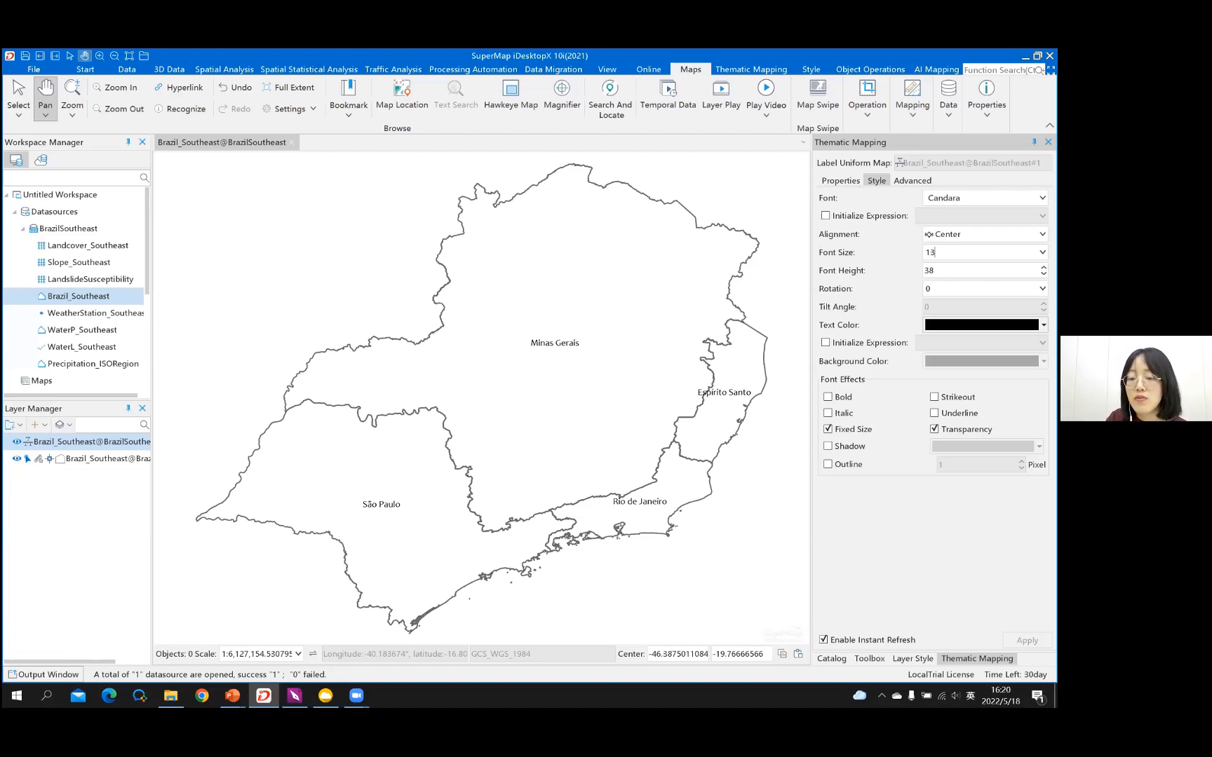
key("Return")
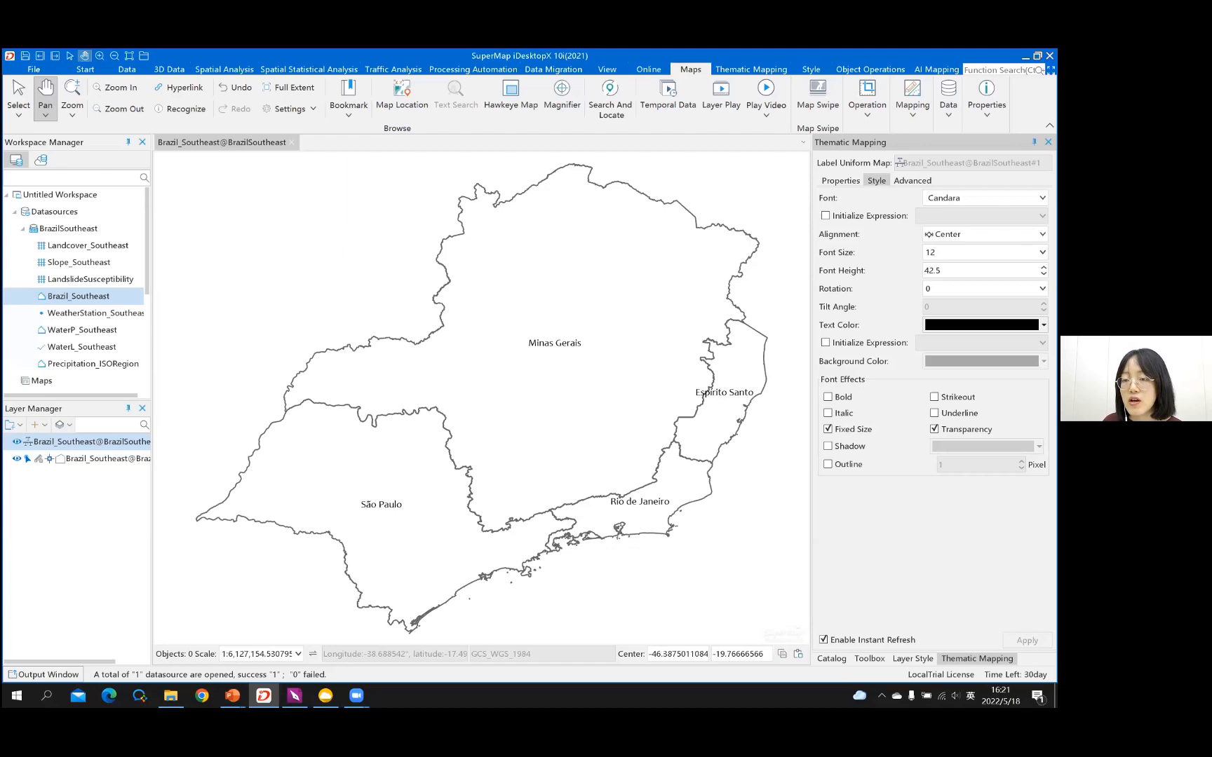
Step: Add a white outline to the state name labels without strikeout, and save the workspace
left_click(934, 397)
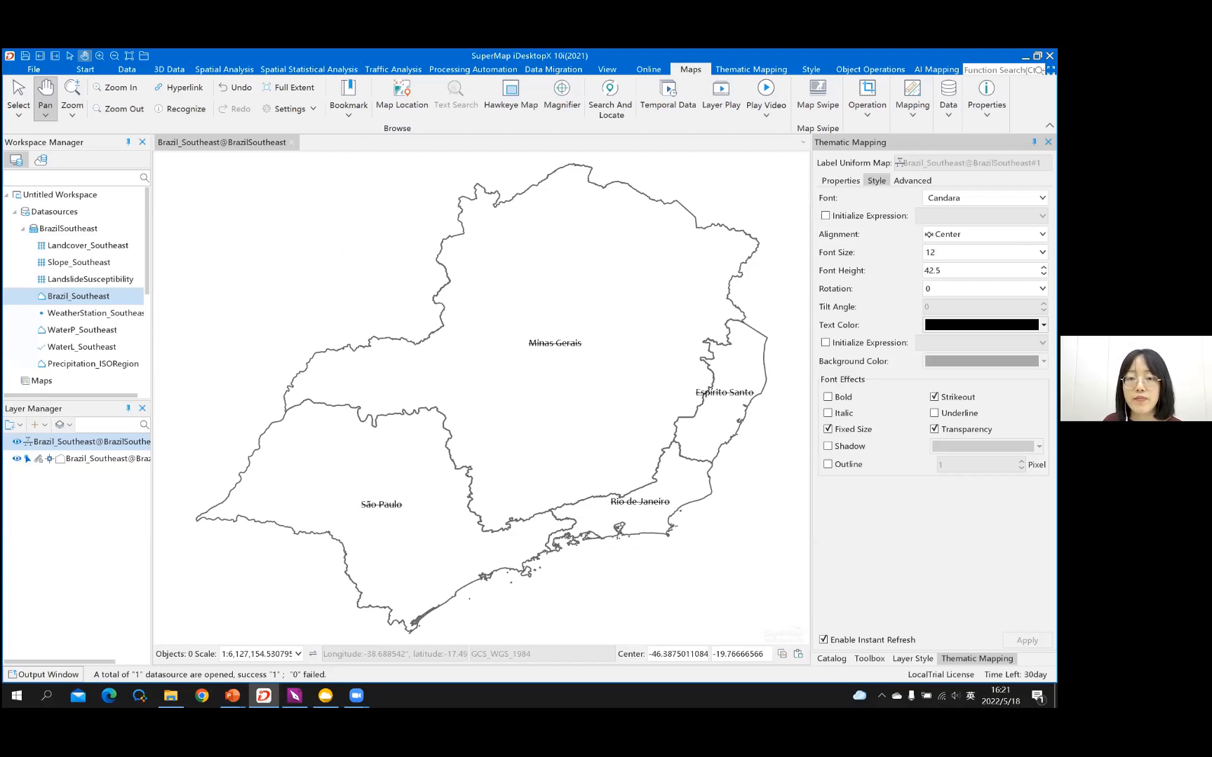
left_click(934, 397)
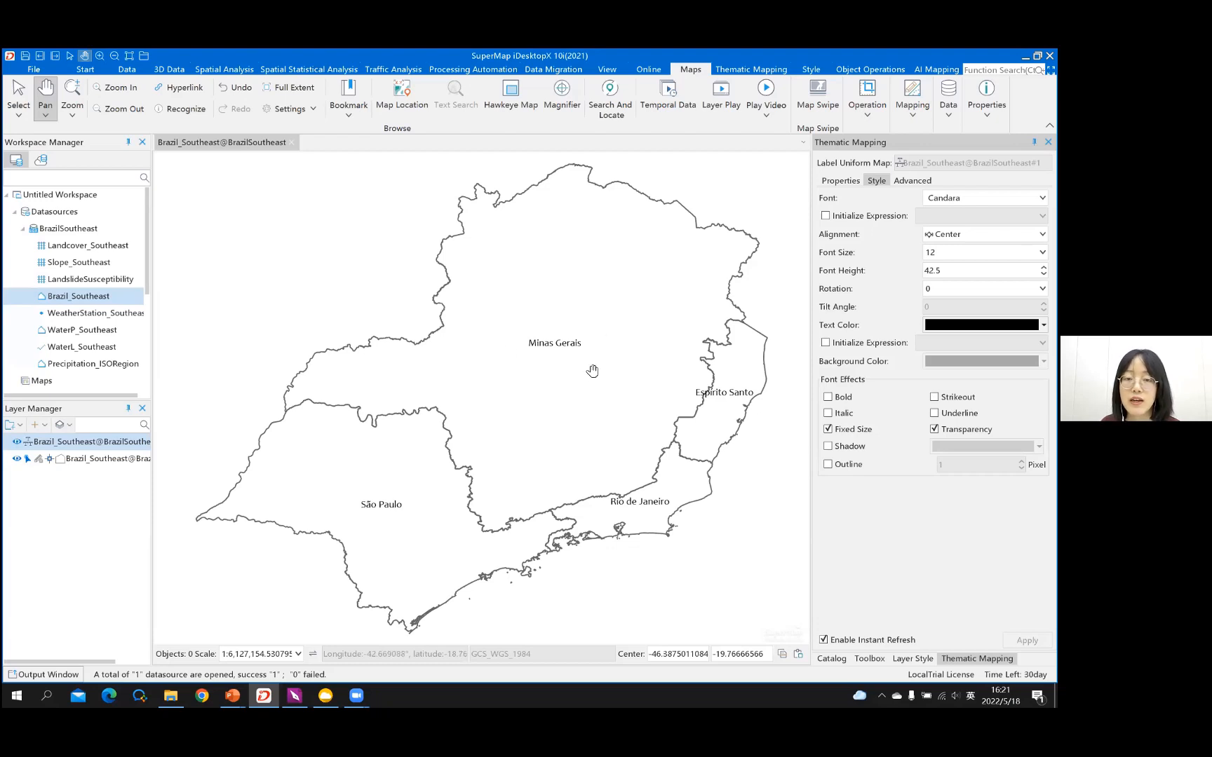
left_click(828, 464)
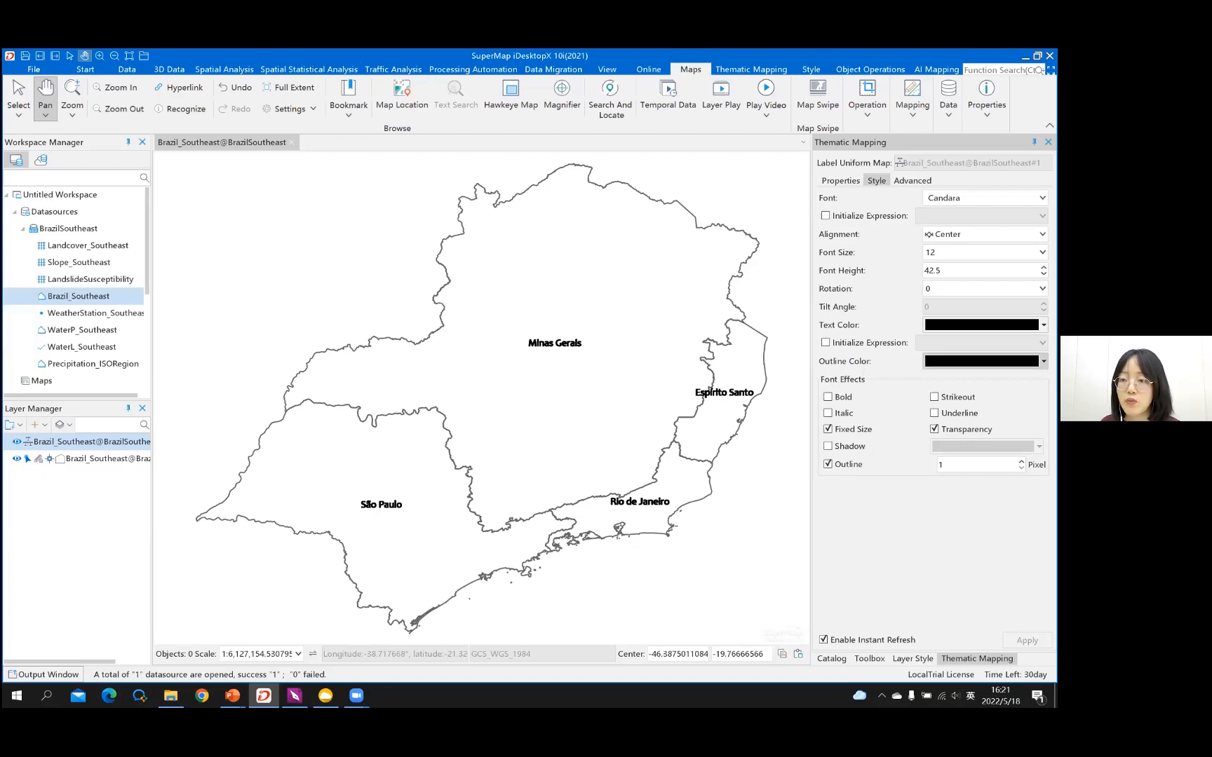
left_click(982, 362)
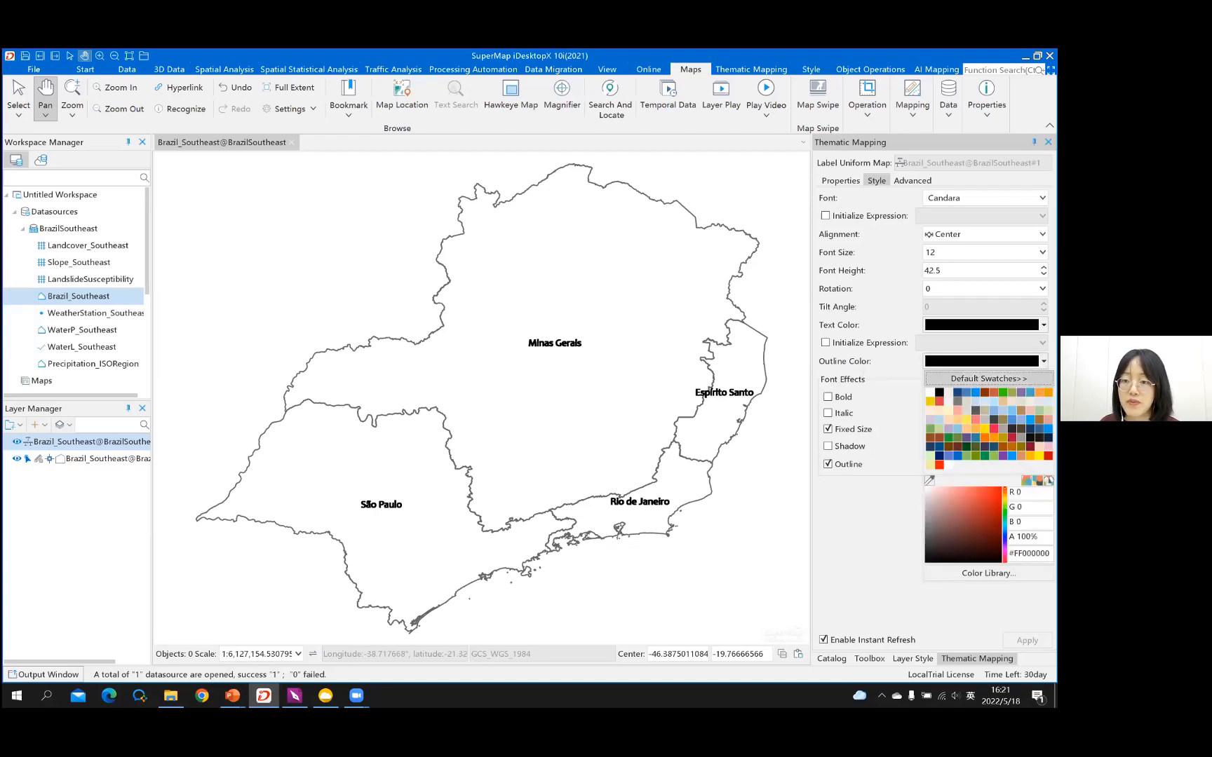
left_click(930, 392)
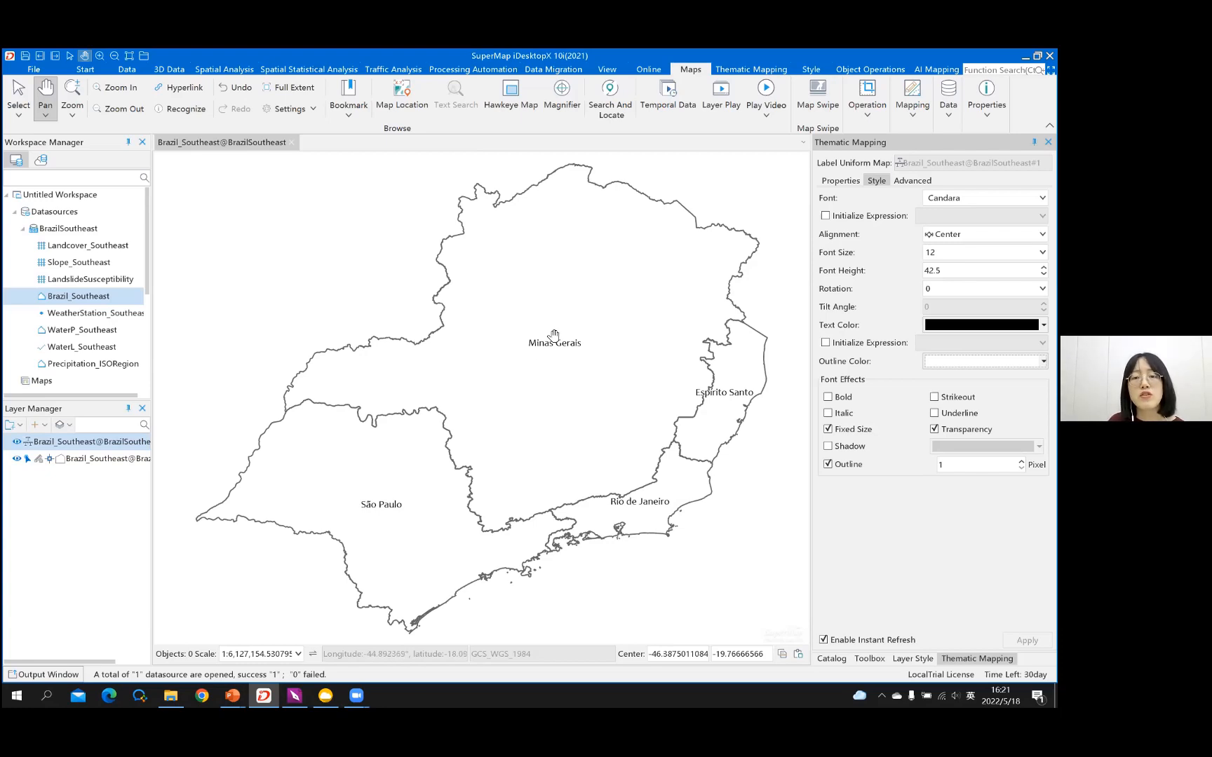
key("ctrl+s")
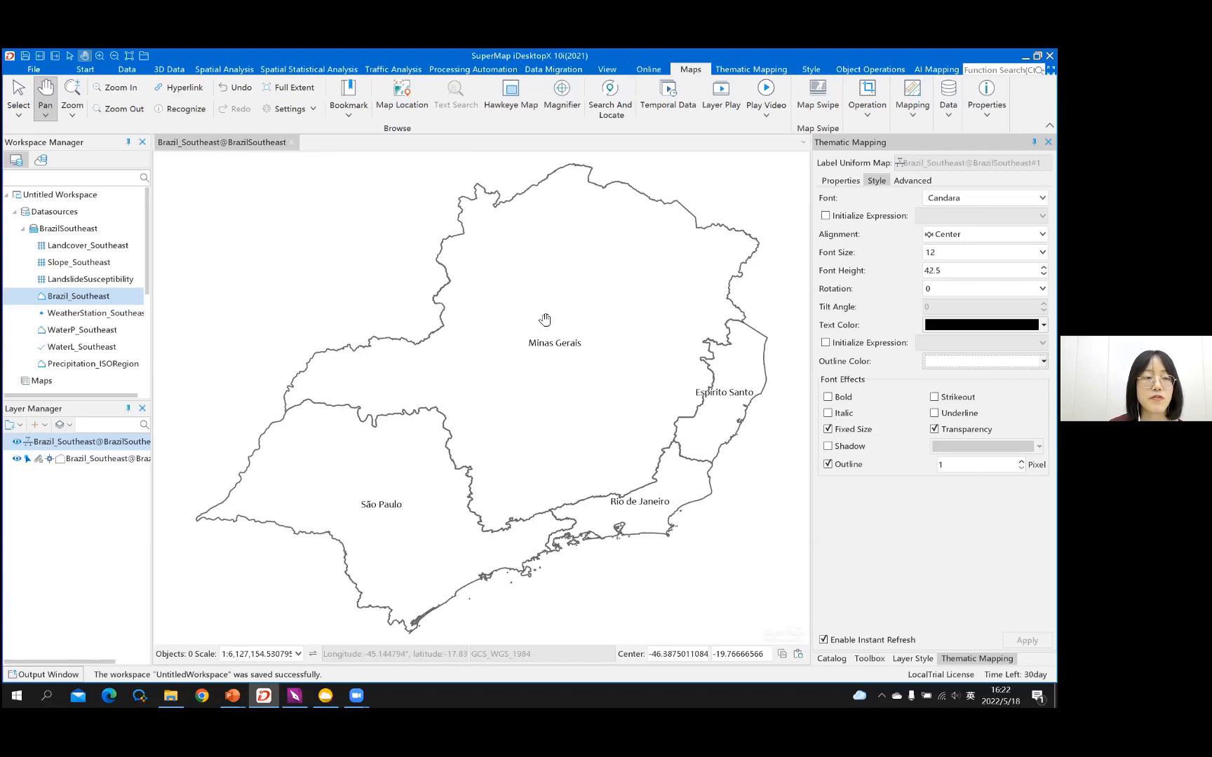
Step: Add the Slope_Southeast dataset to the current map and move its layer beneath both Brazil_Southeast layers
left_click(77, 263)
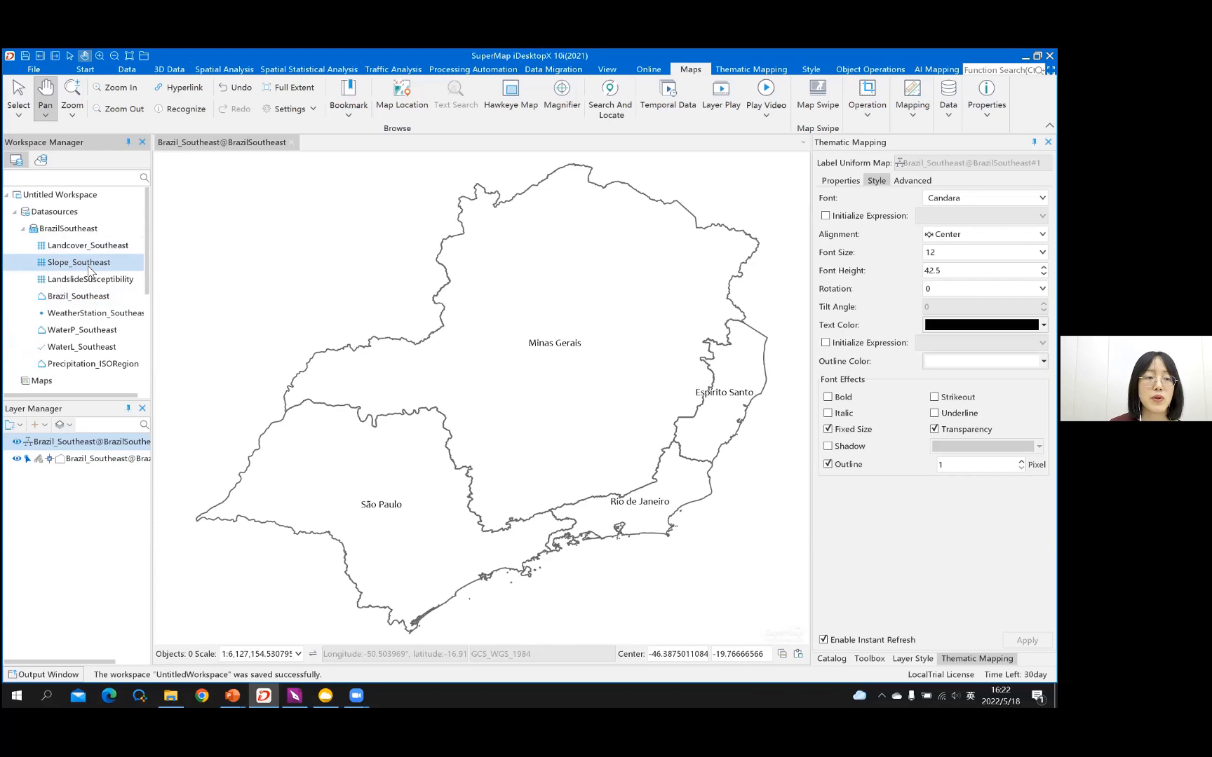
right_click(90, 268)
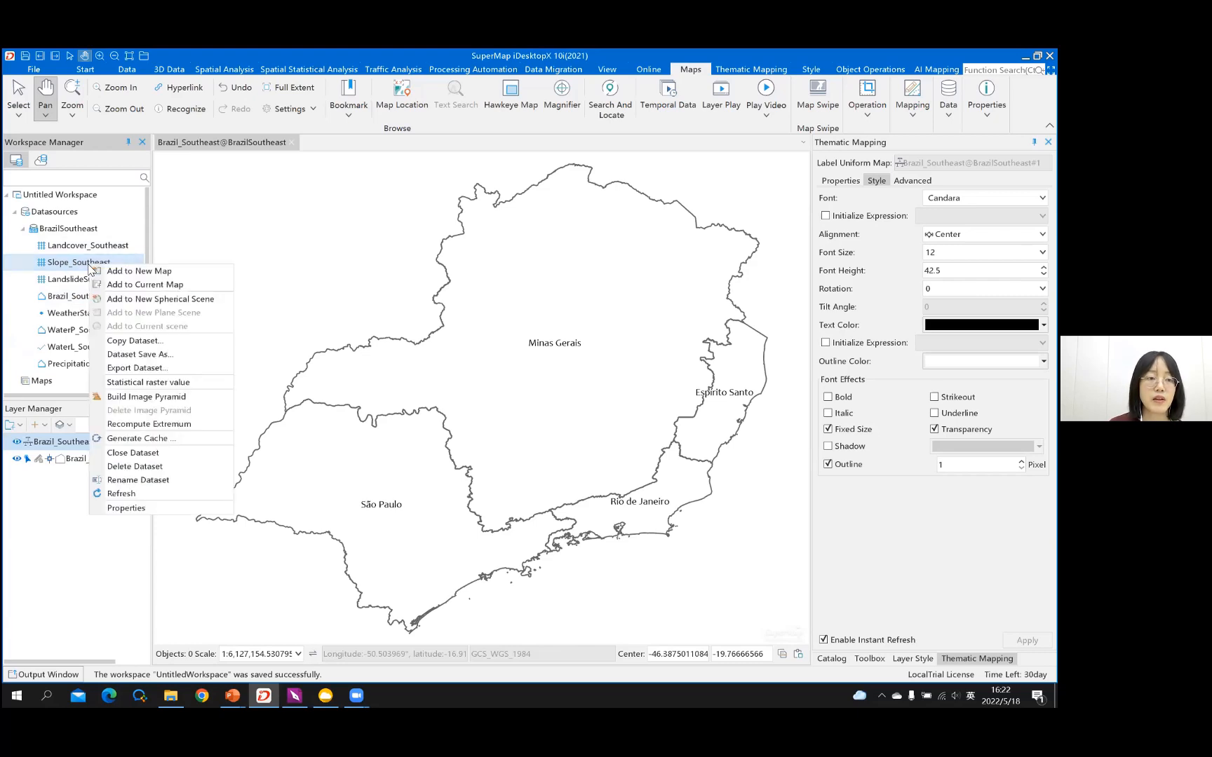
left_click(131, 286)
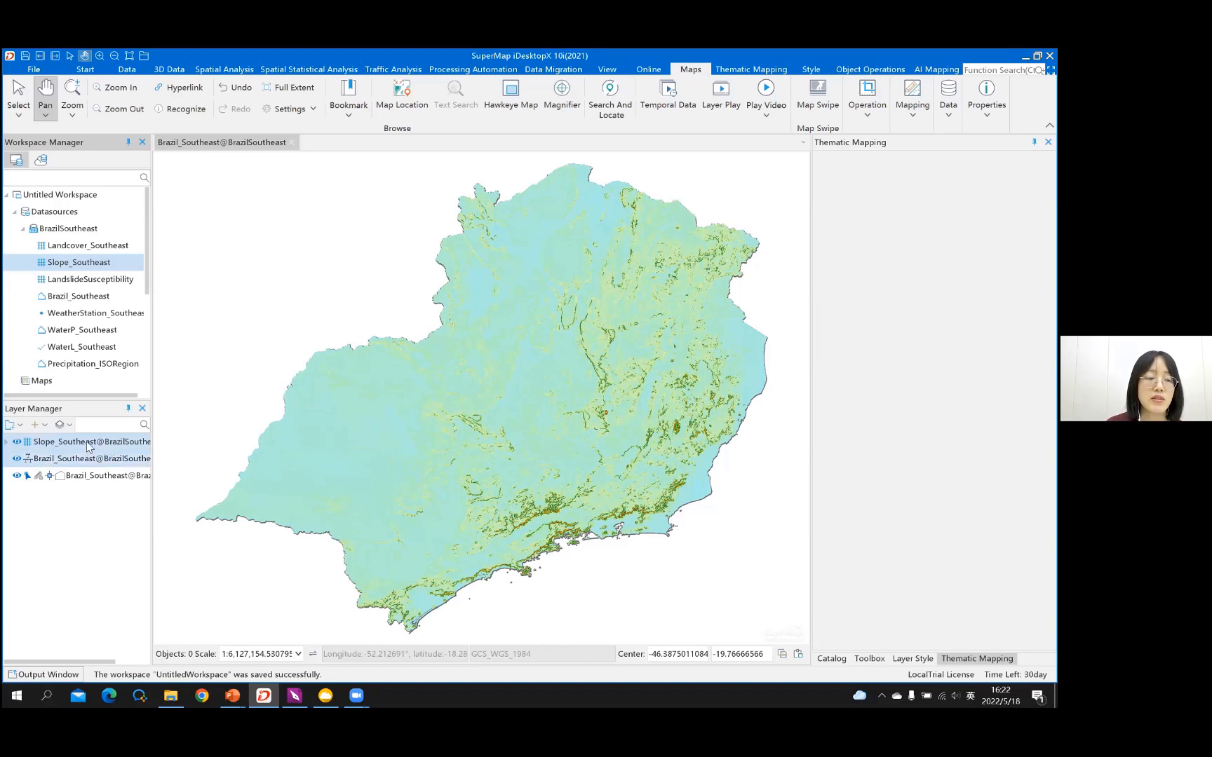
left_click_drag(83, 444, 75, 482)
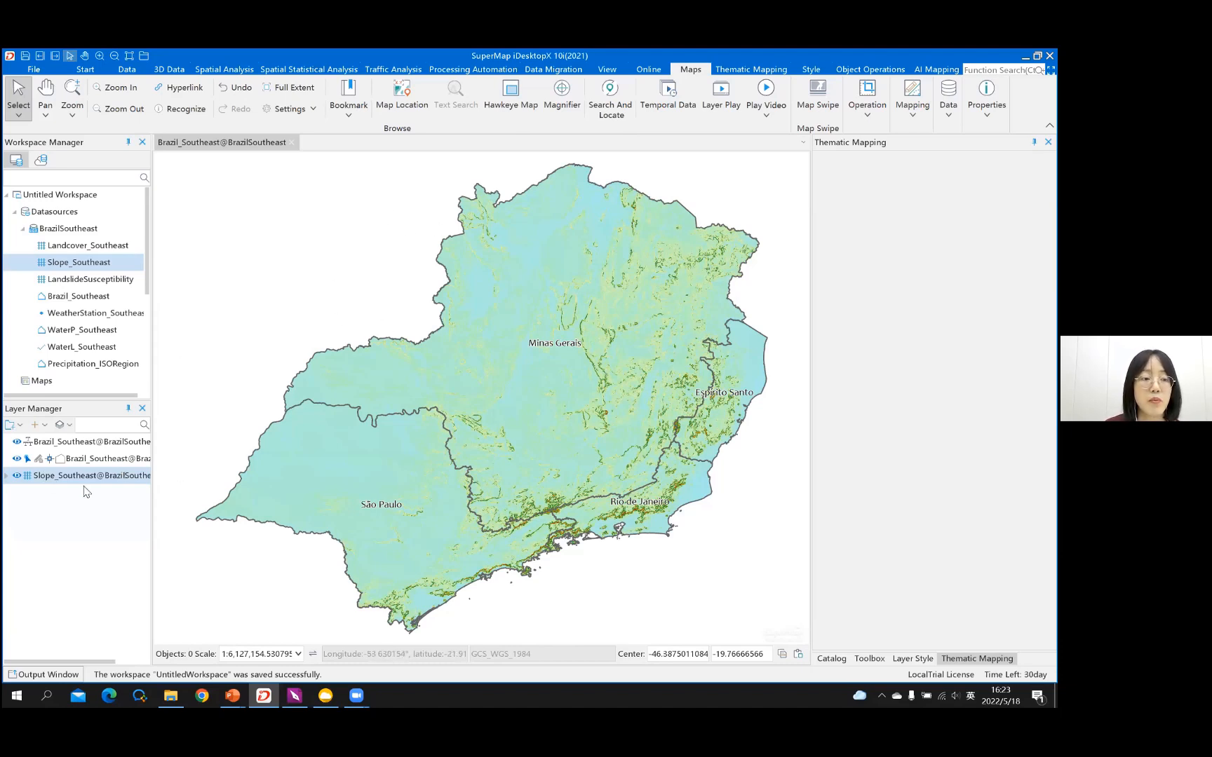
Step: Save the current map under the name Slope Map
right_click(266, 214)
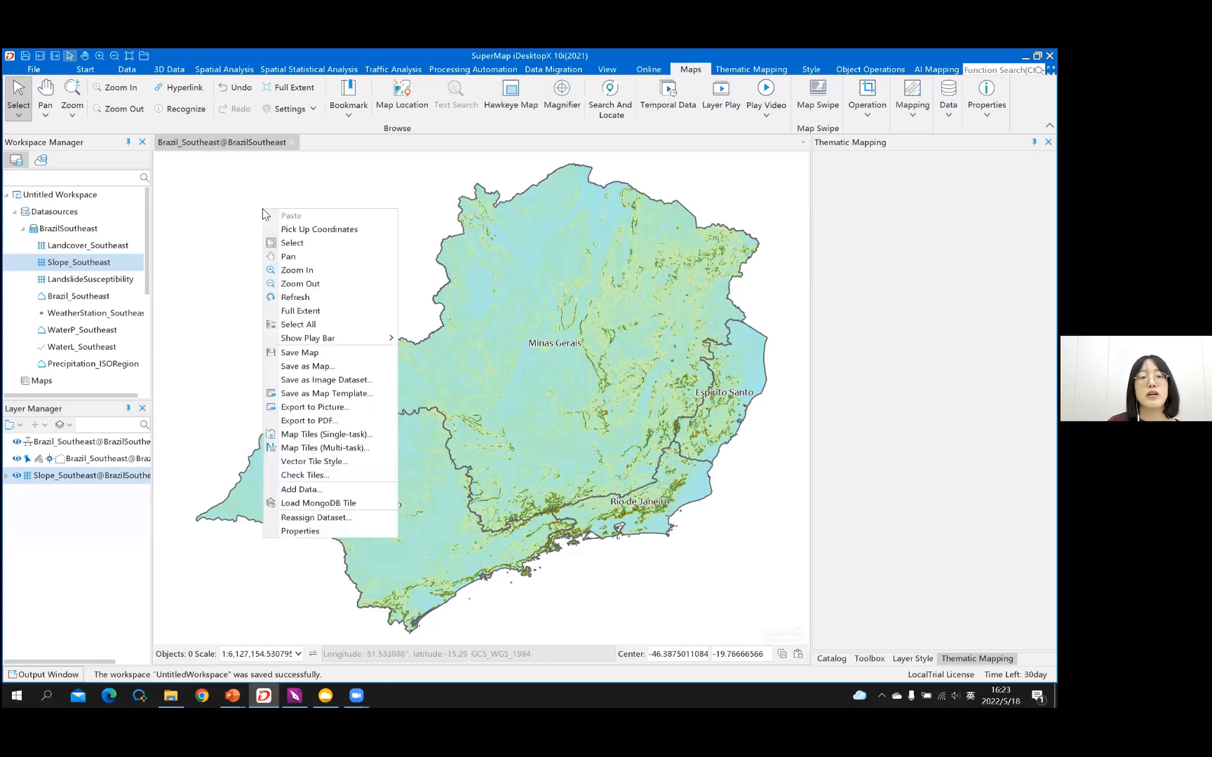
left_click(286, 353)
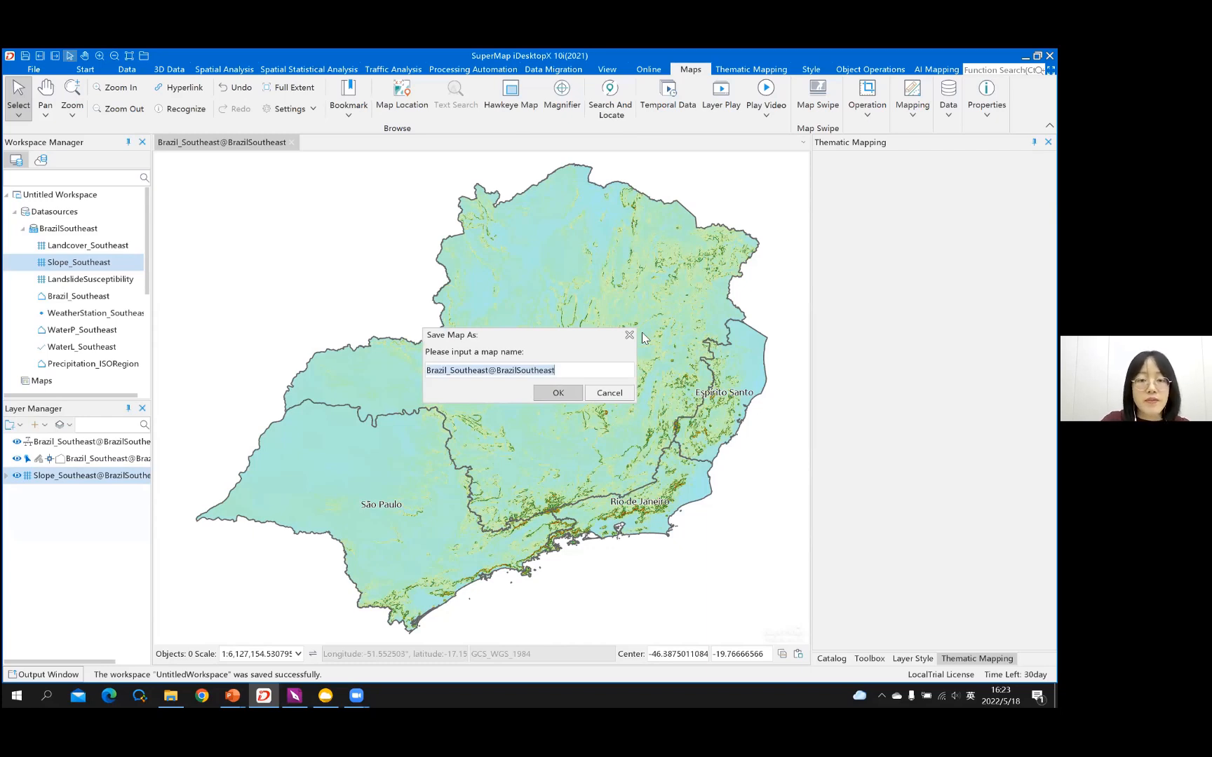
type("Slope Map")
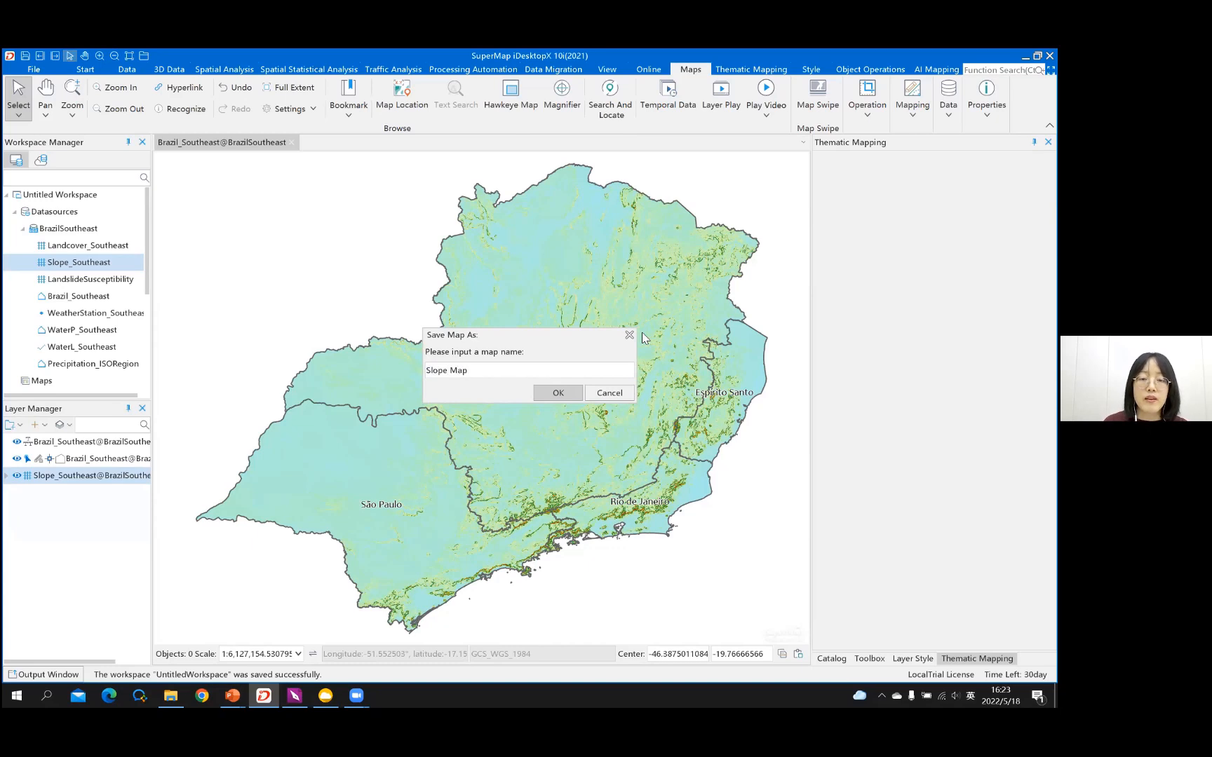
left_click(554, 393)
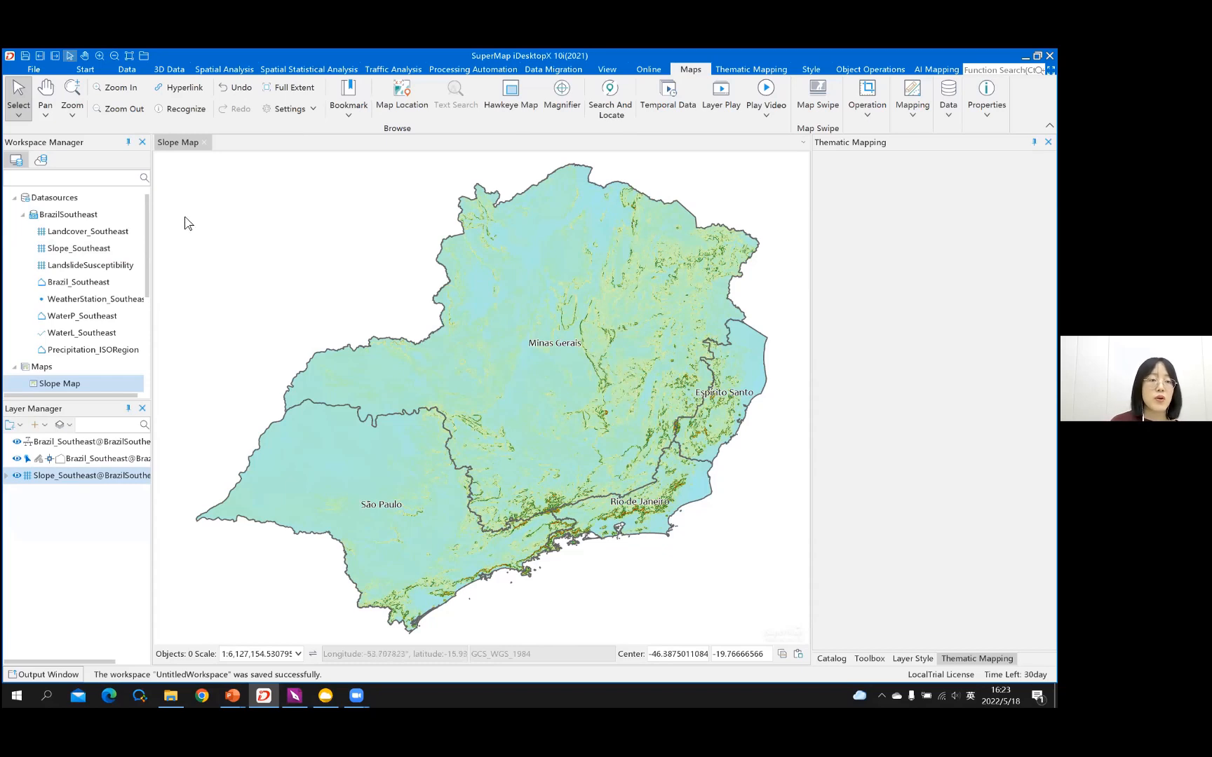
Step: Find the saved Slope Map in the workspace, close its map window and reopen it to check the saved map
scroll(95, 330, "down", 1)
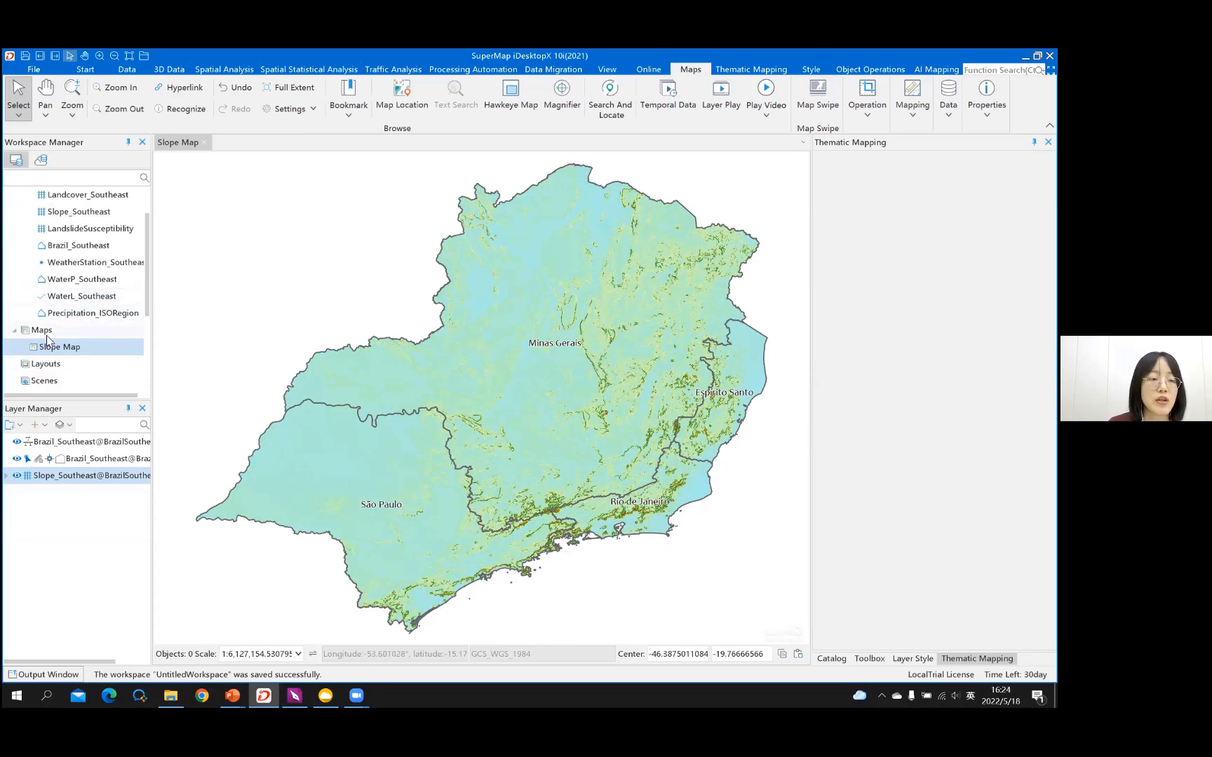
scroll(45, 337, "up", 2)
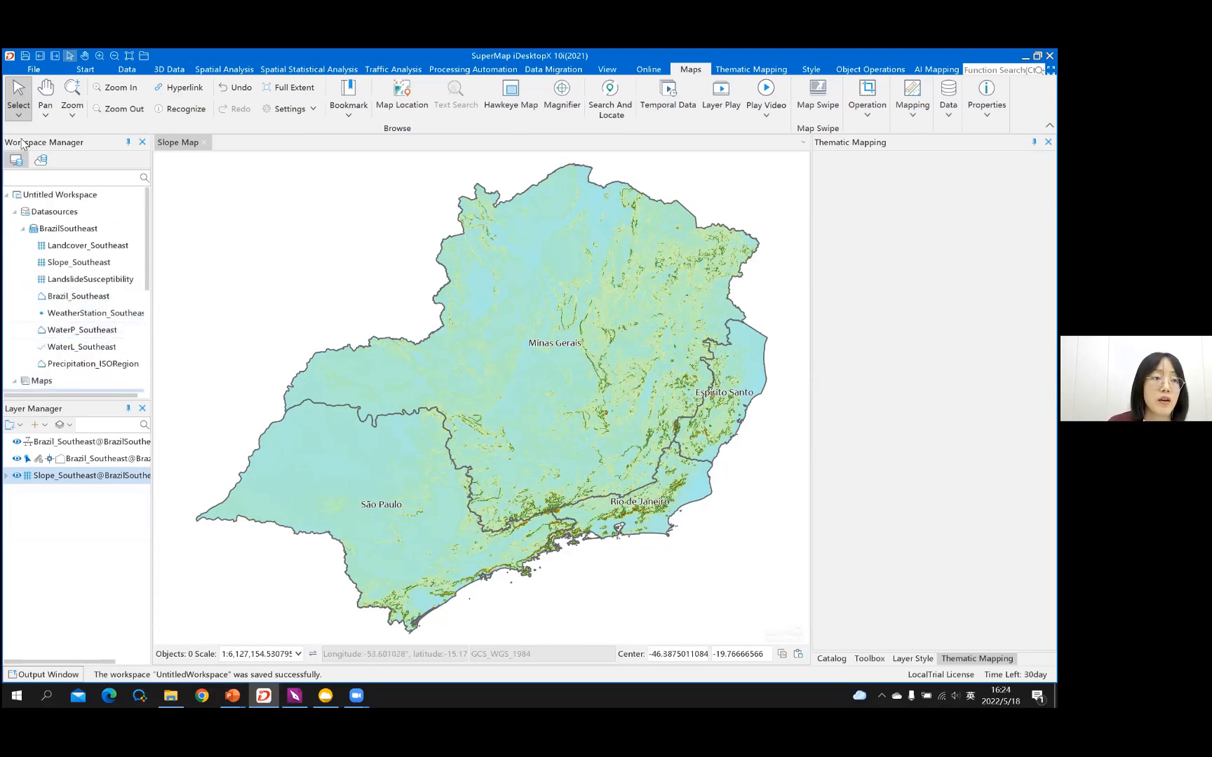
scroll(37, 303, "down", 3)
left_click(46, 300)
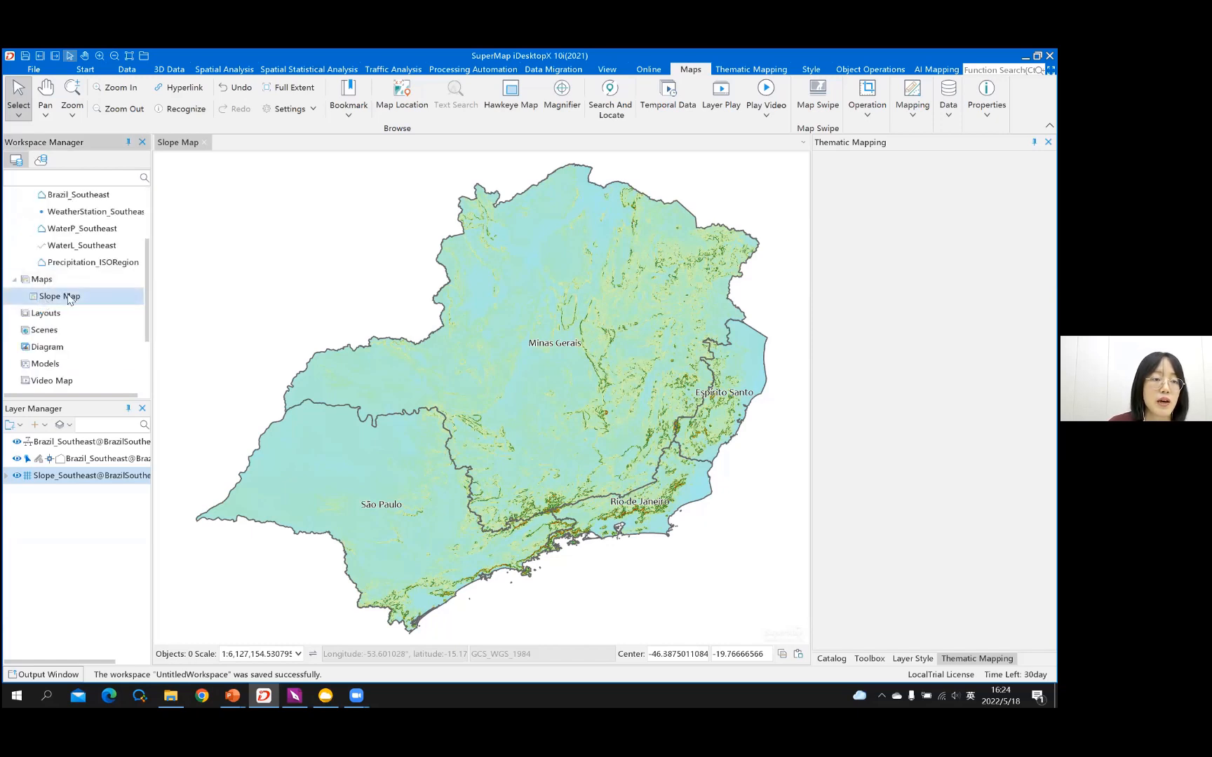
left_click(205, 143)
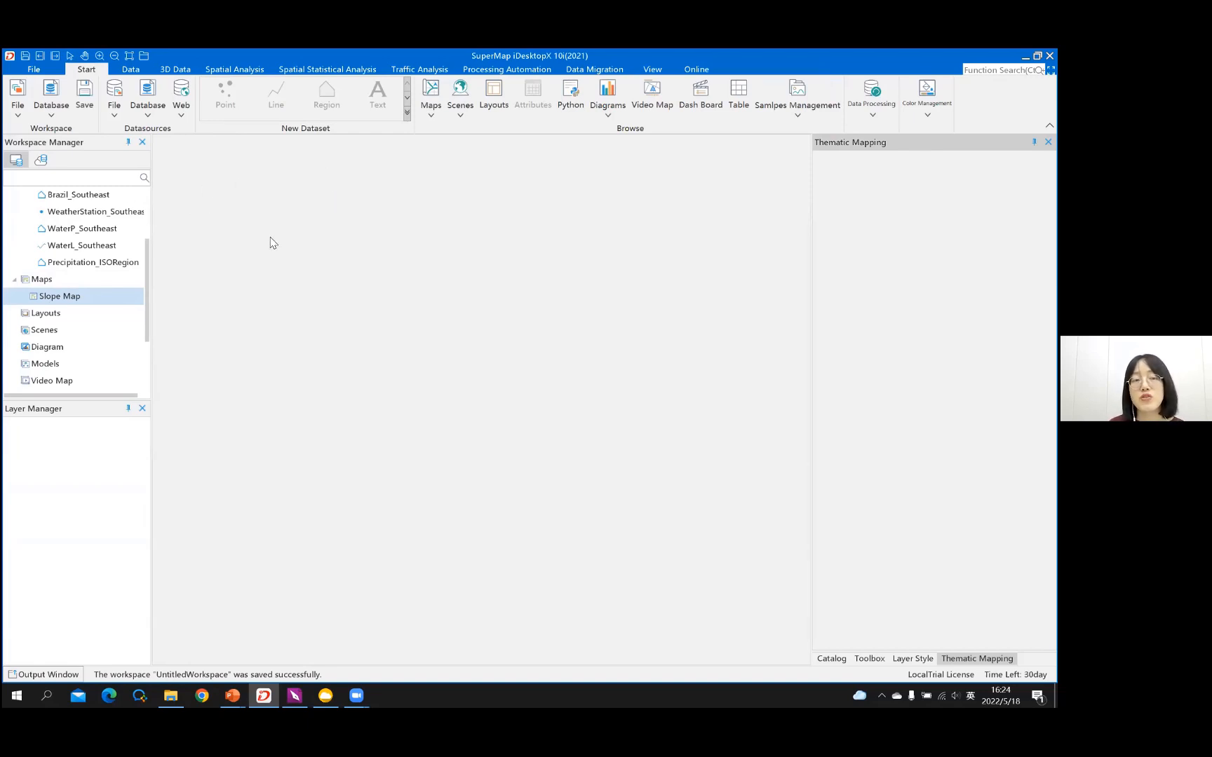
left_click(62, 295)
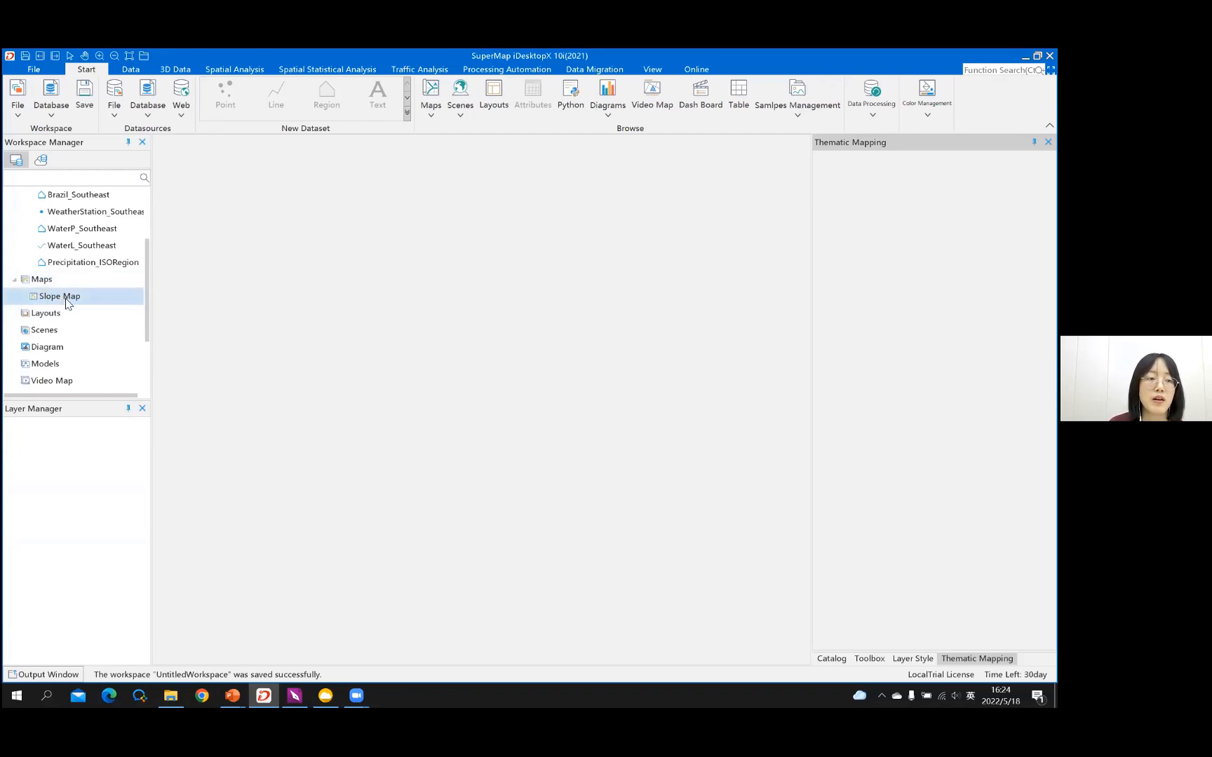
double_click(69, 300)
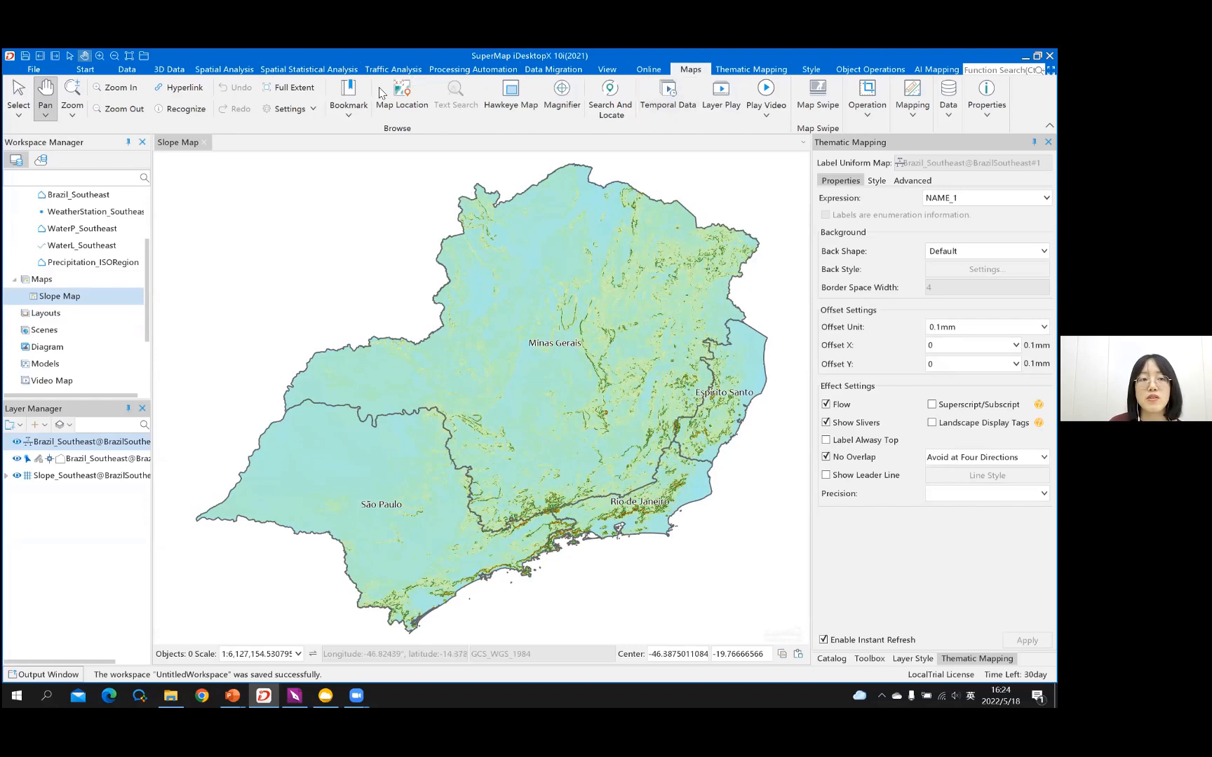
left_click(40, 279)
left_click(67, 301)
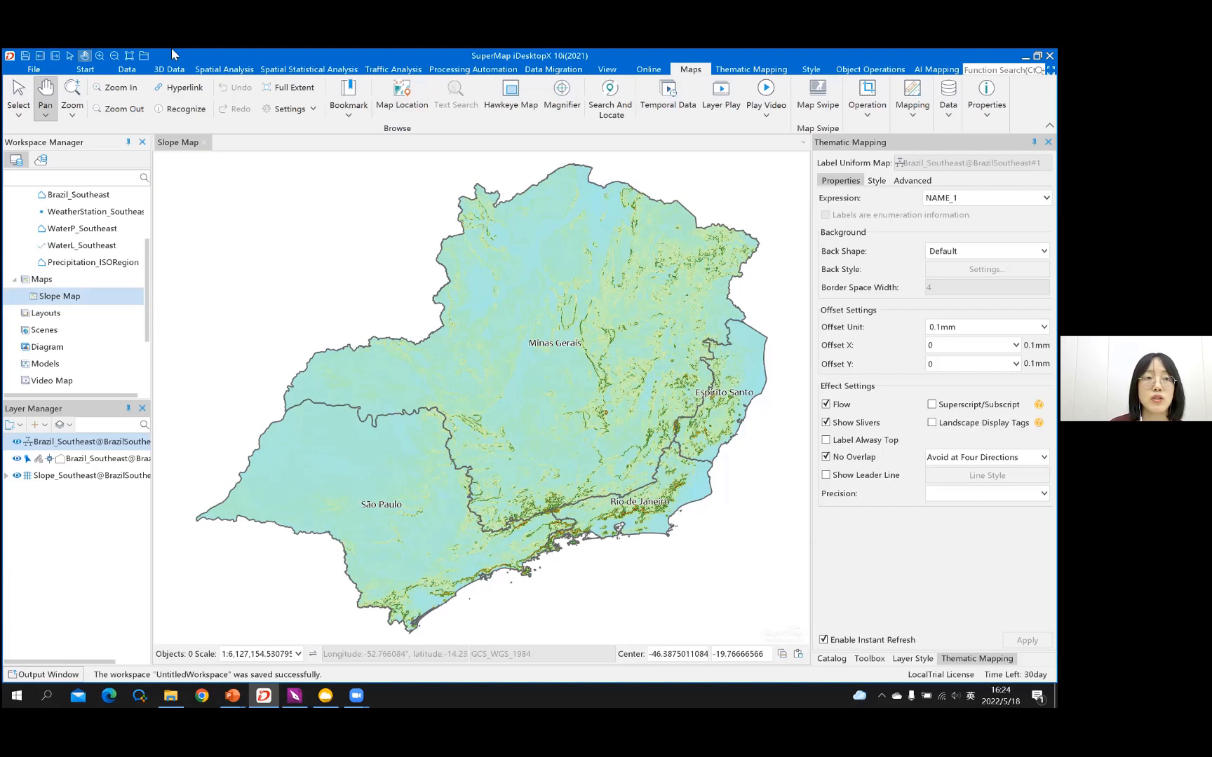
Step: Save the workspace as a file workspace named MapMaking in the Materials\05 folder, without a password
left_click(24, 58)
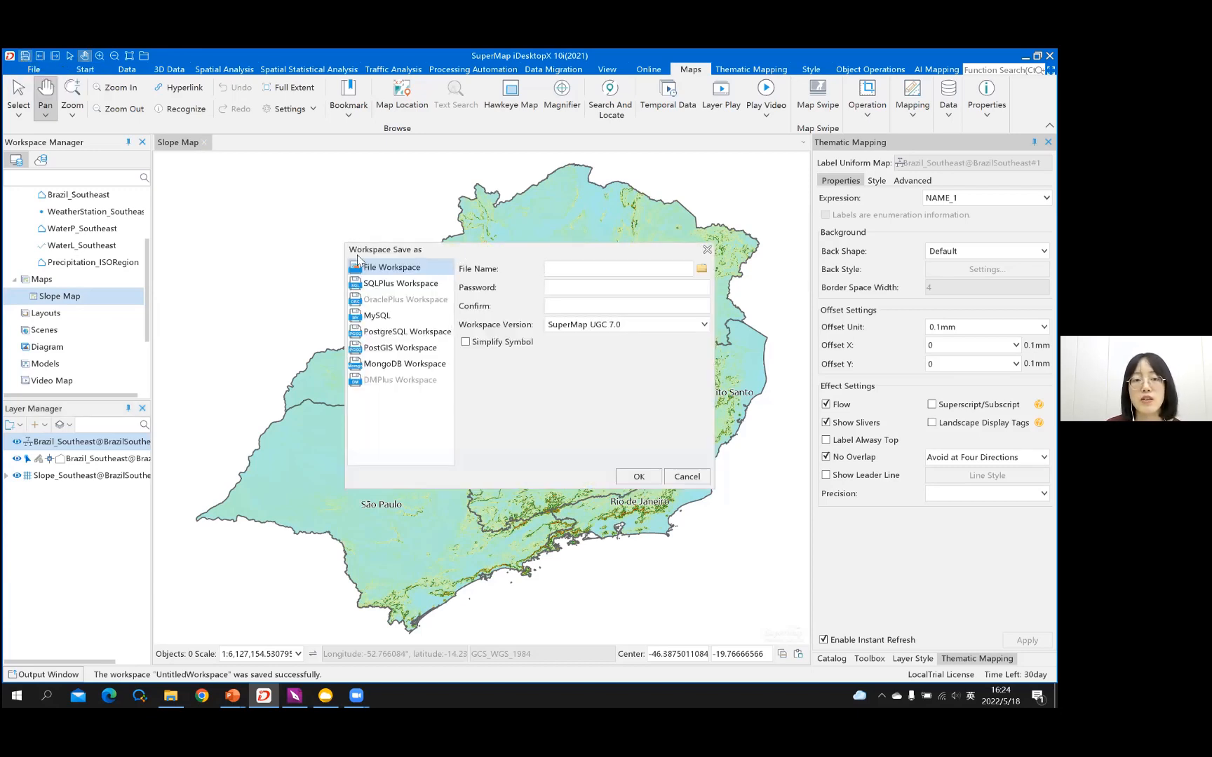
left_click(568, 270)
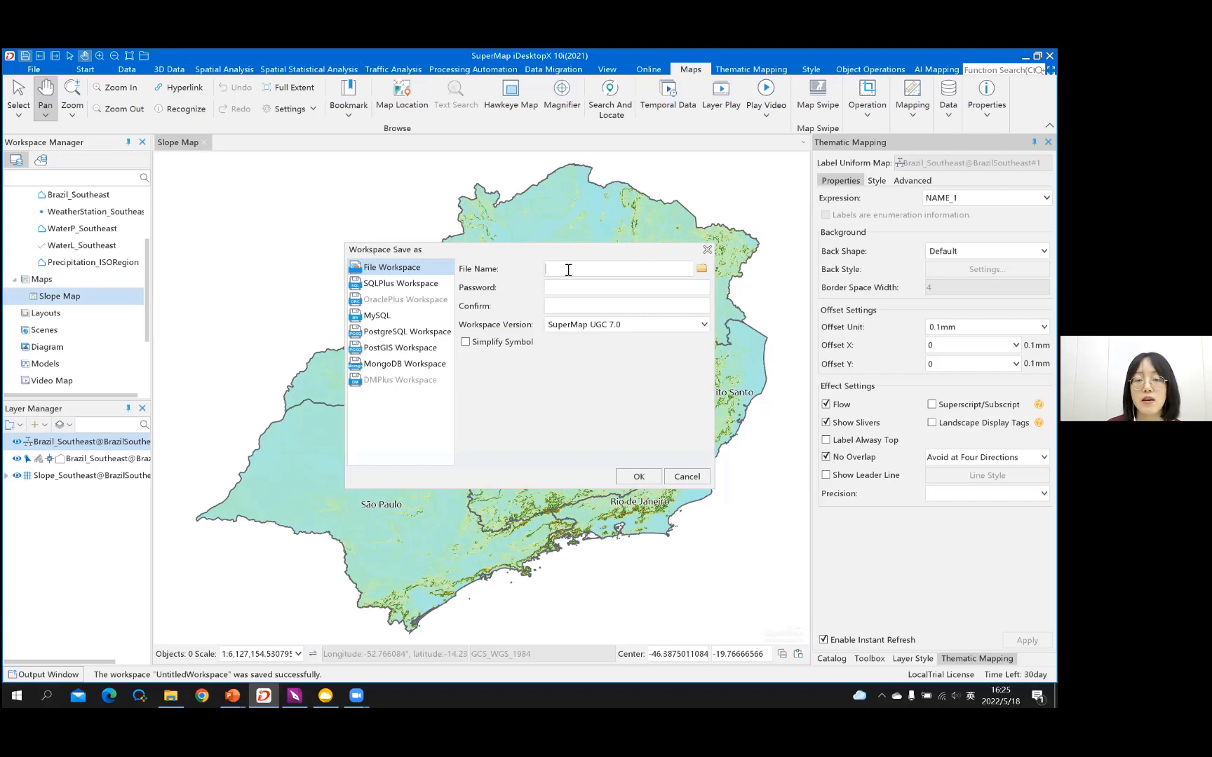
left_click(700, 270)
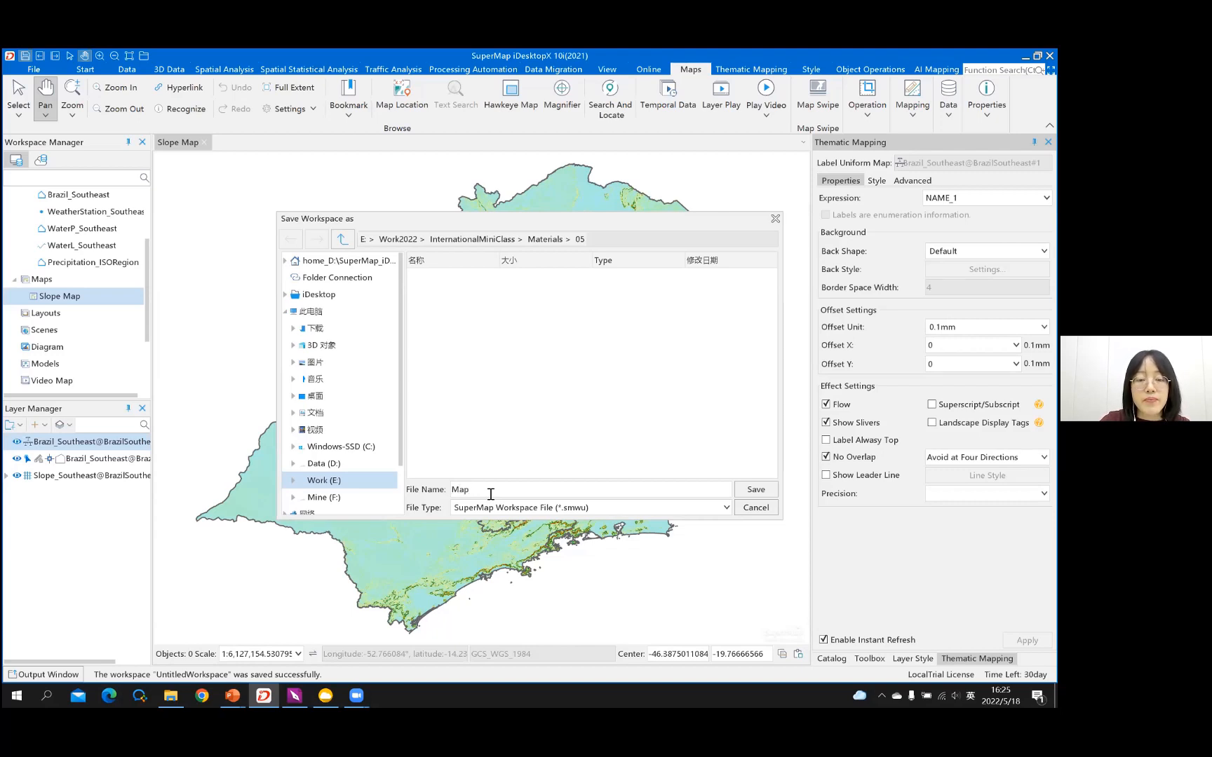
type("king")
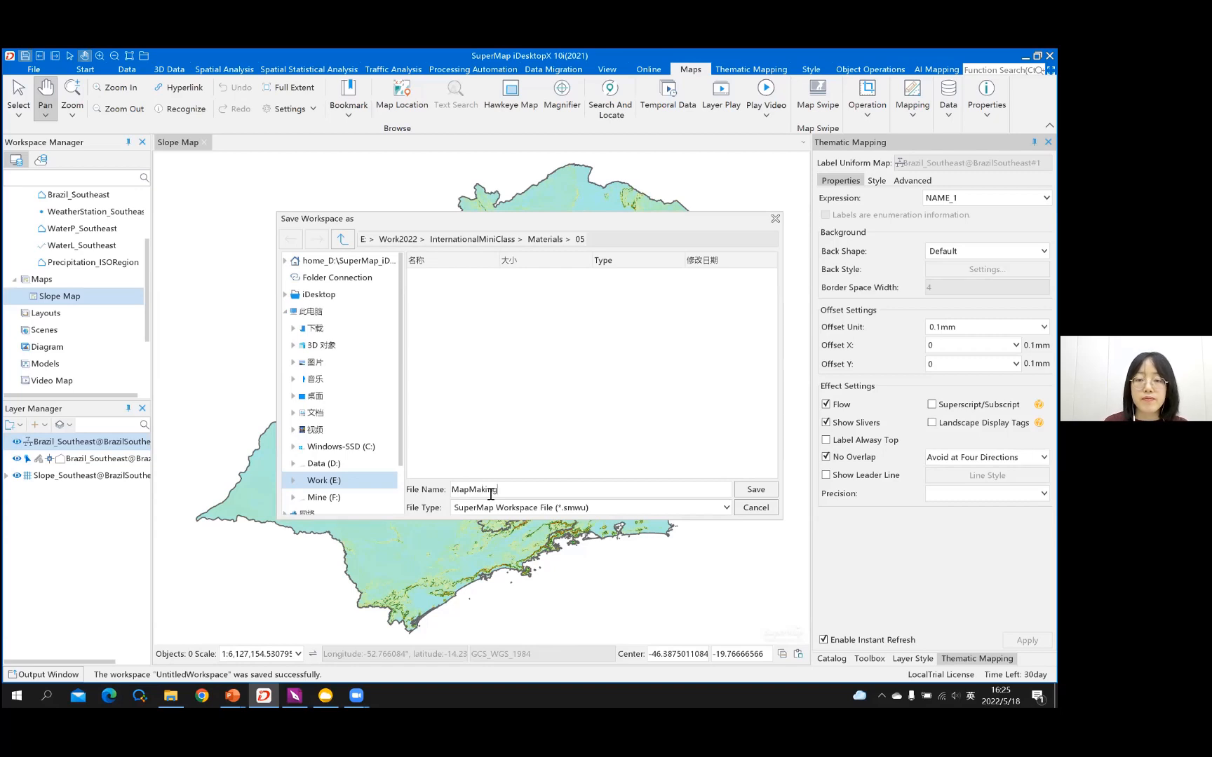
left_click(755, 490)
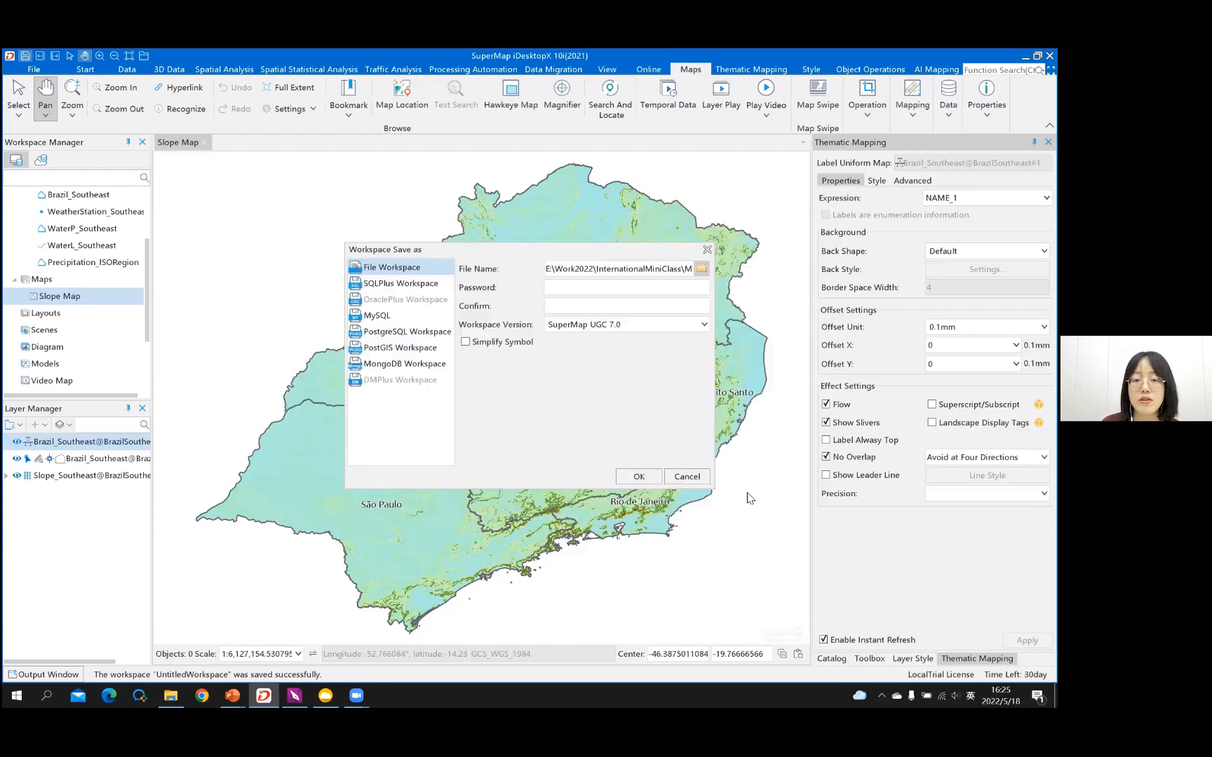
left_click(638, 480)
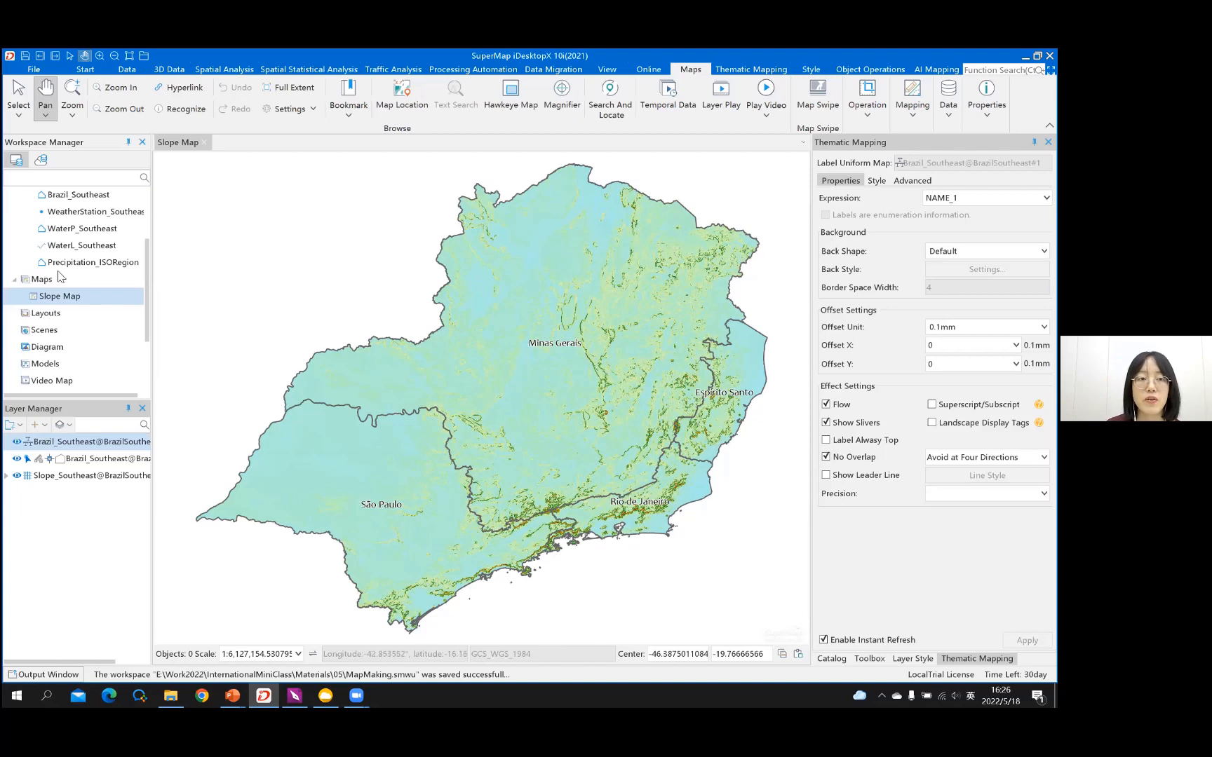
Step: Save a copy of the Slope Map under the name River Map
right_click(266, 185)
right_click(266, 185)
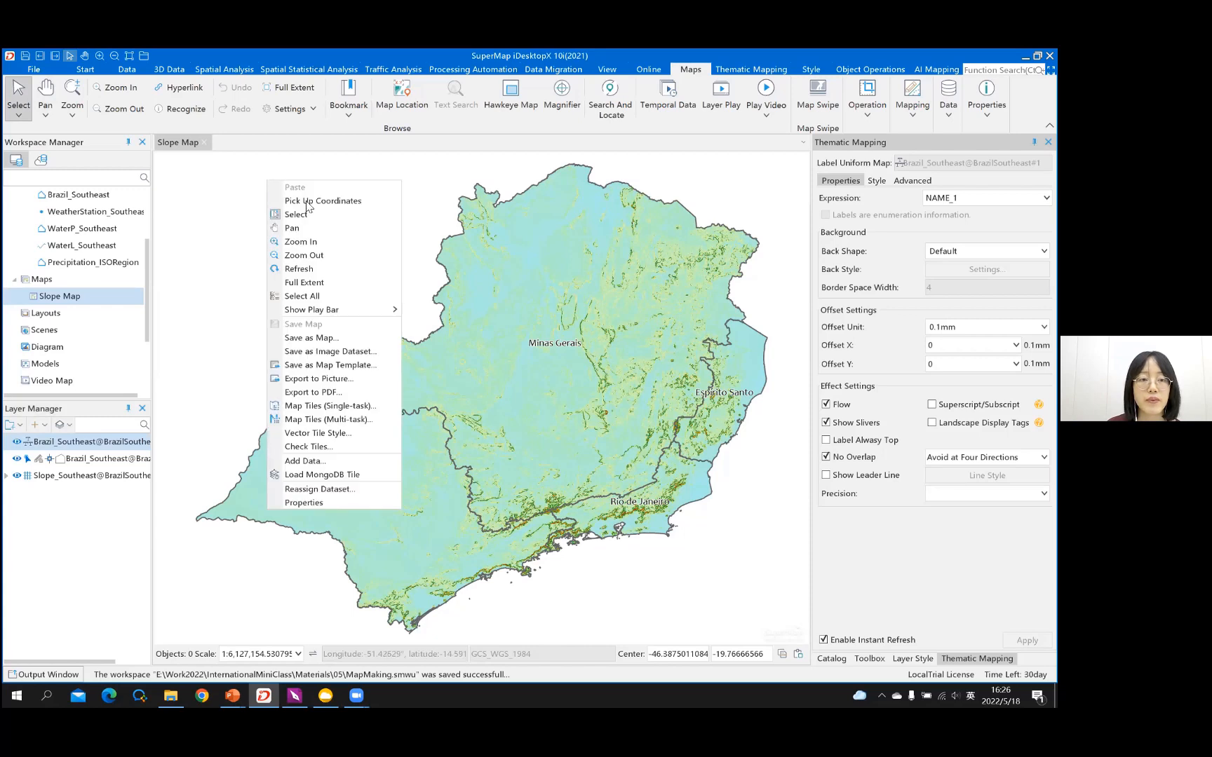
left_click(282, 339)
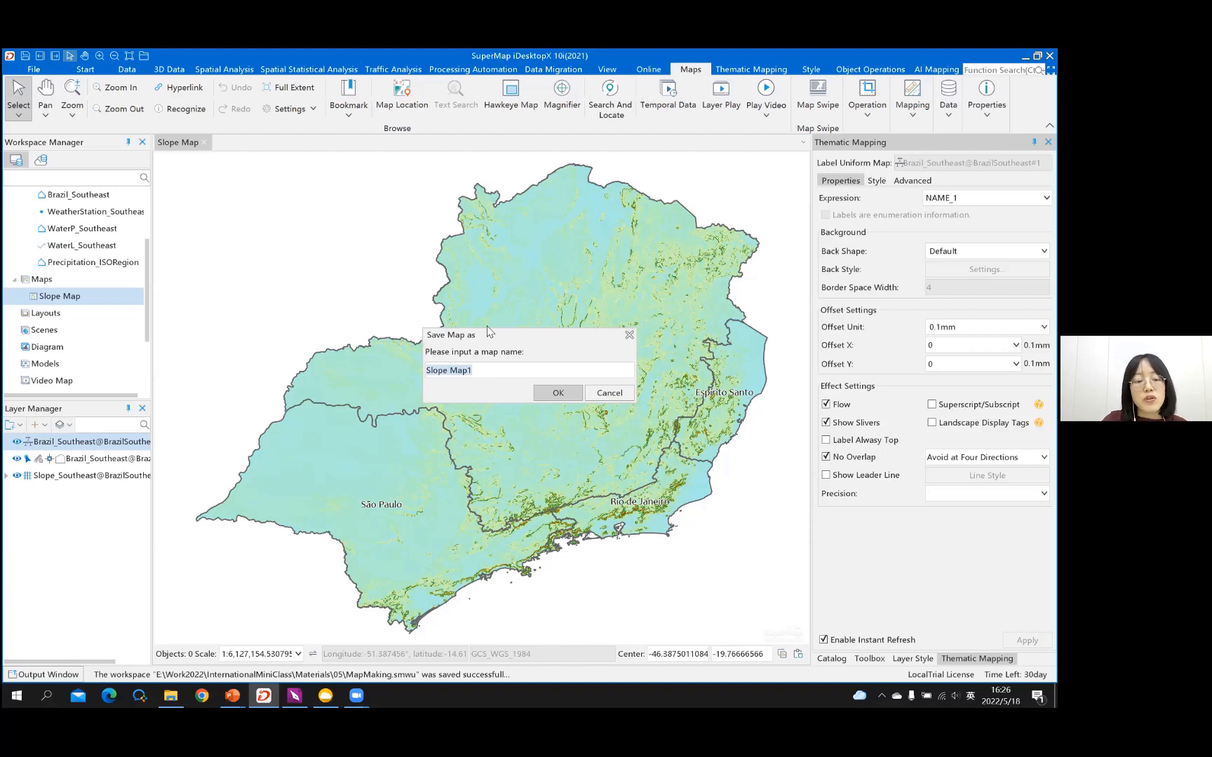
type("River")
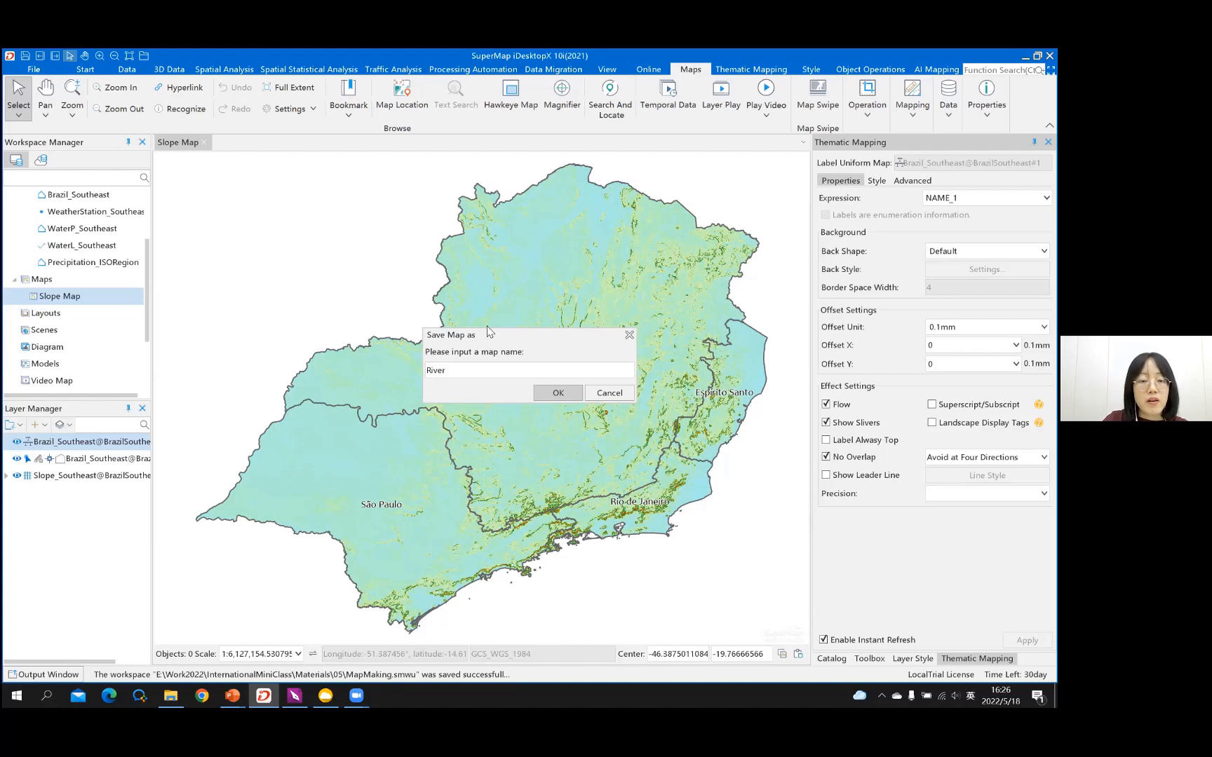
type(" Map")
left_click(554, 394)
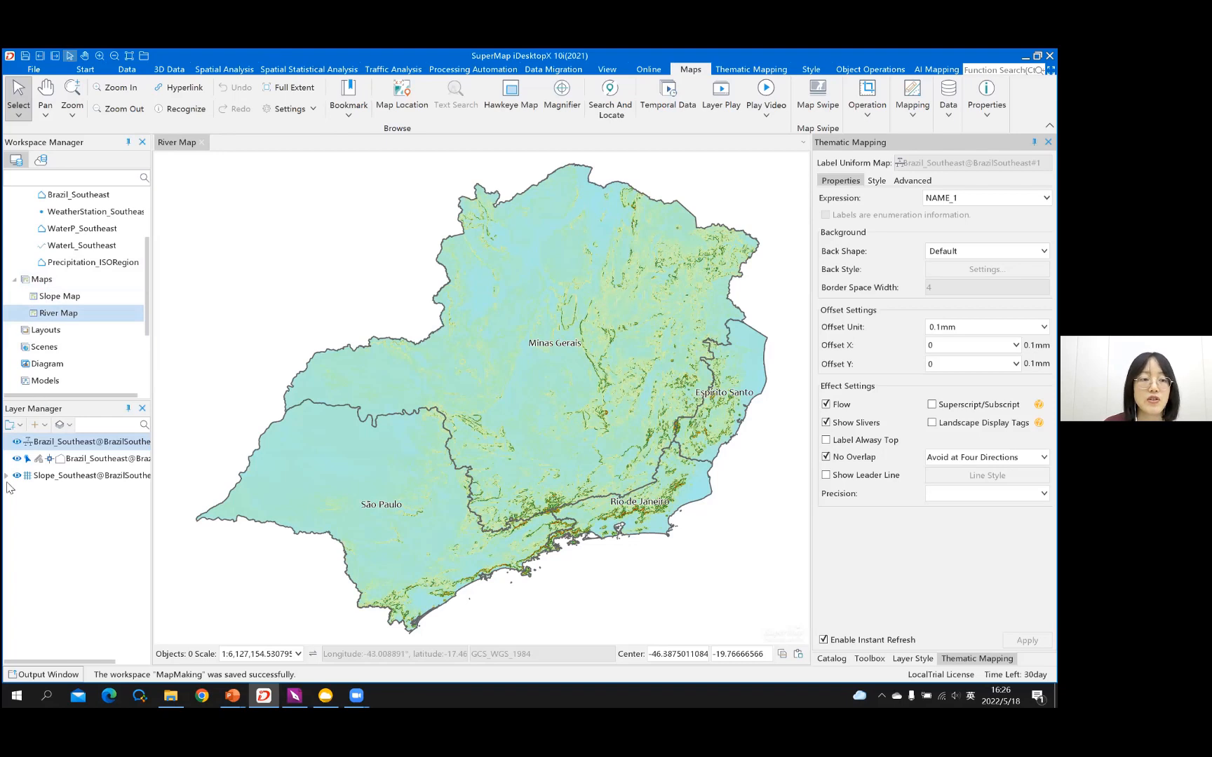
Step: Remove the Slope_Southeast layer from the River Map
left_click(89, 476)
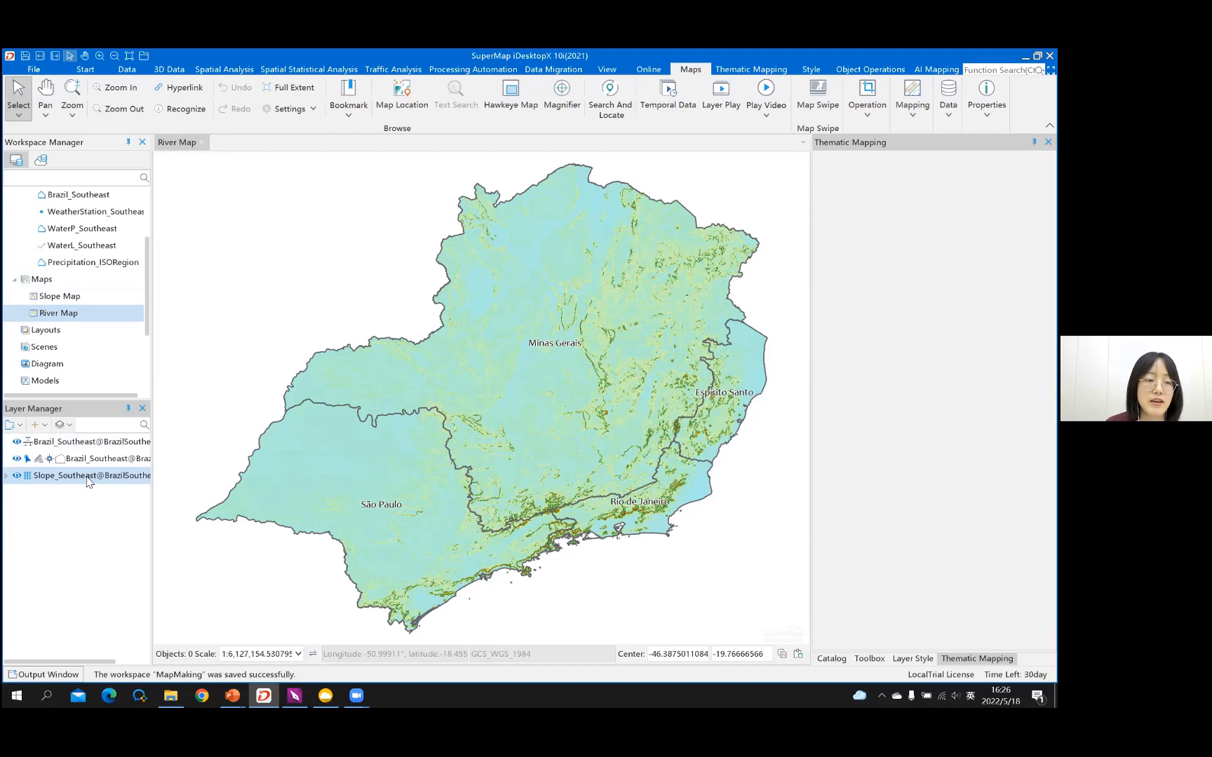
right_click(89, 480)
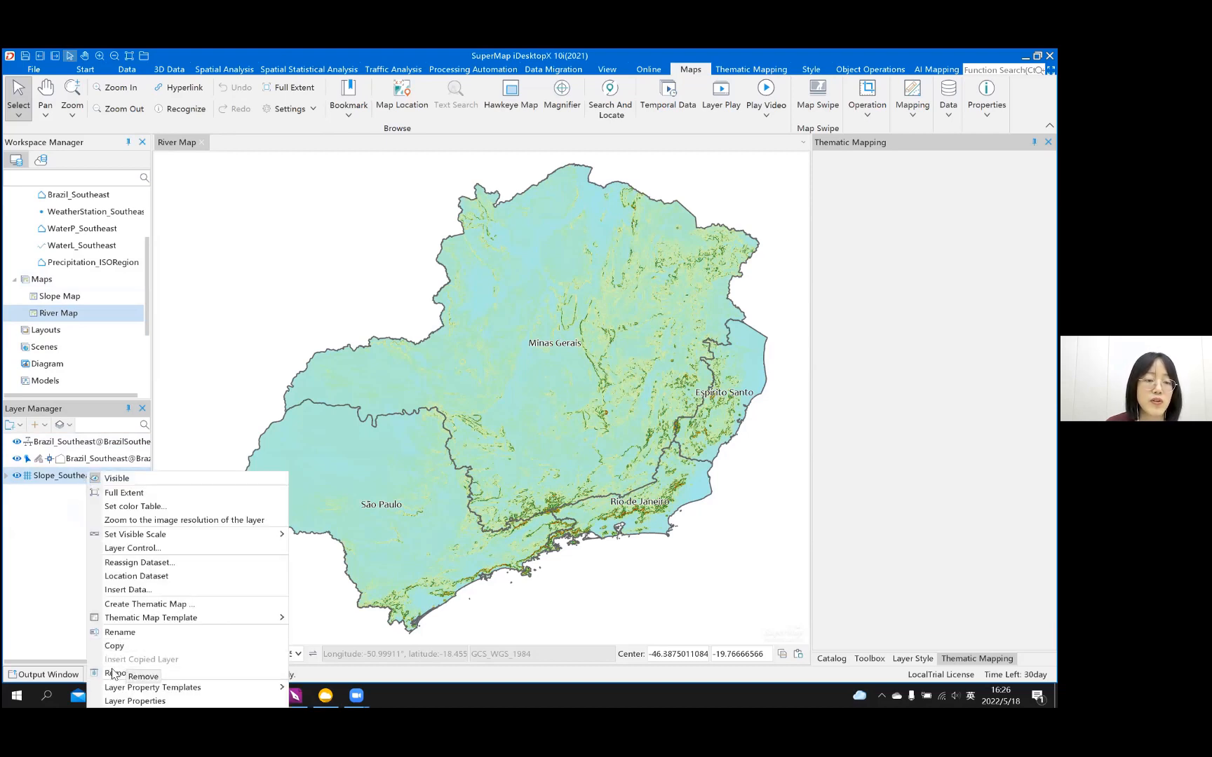
key("Return")
left_click(624, 426)
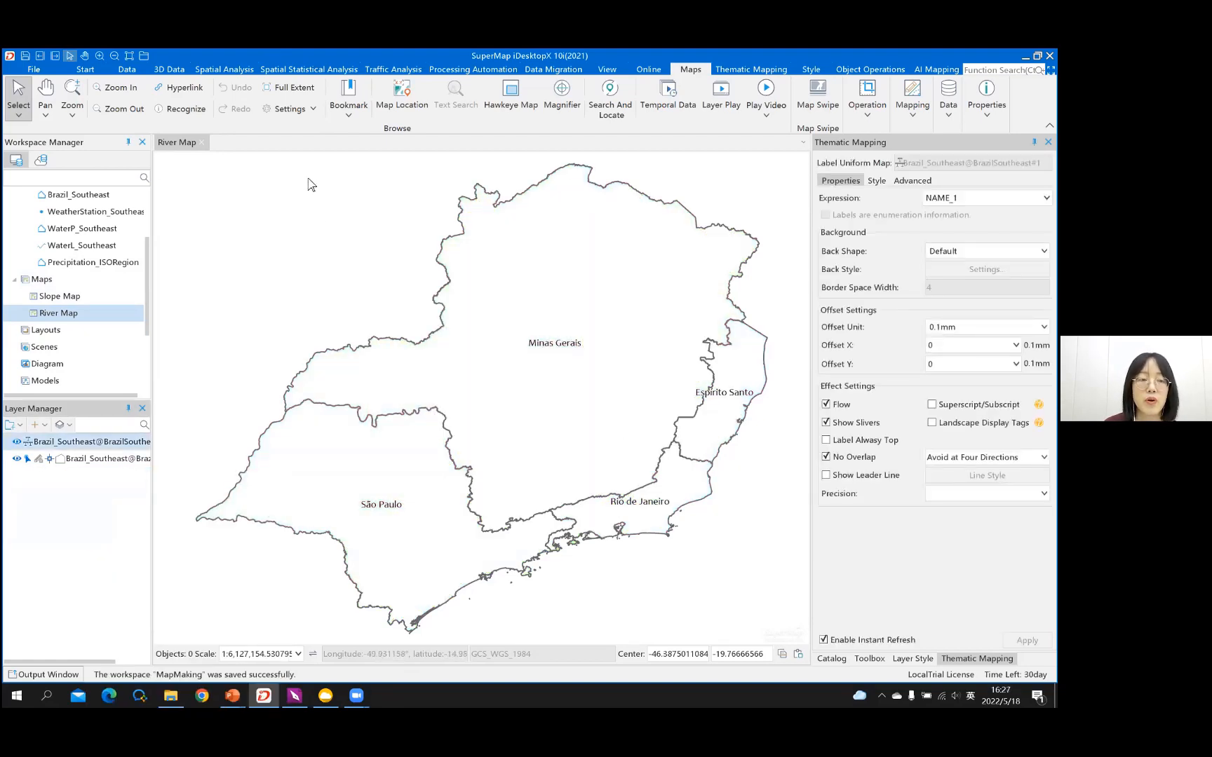
Step: Add the WaterP_Southeast and WaterL_Southeast datasets together to the current River Map
scroll(116, 284, "up", 2)
scroll(115, 286, "down", 1)
left_click(114, 284)
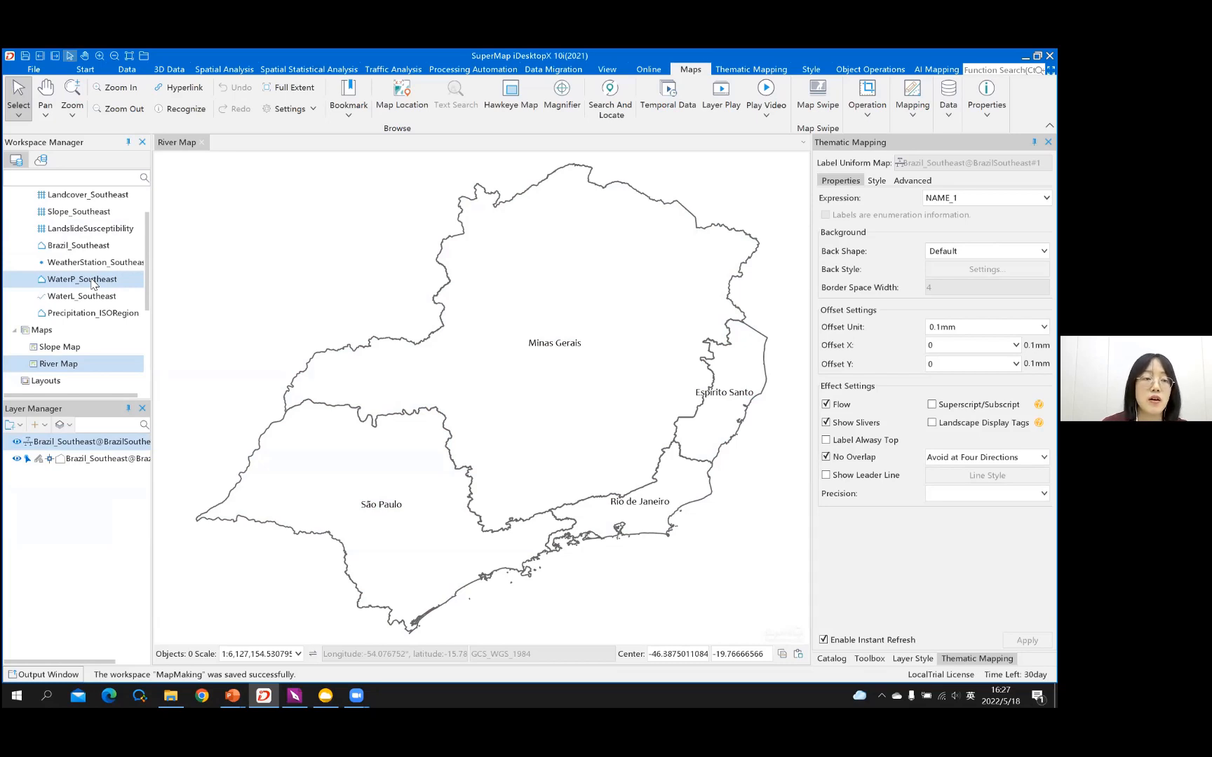
left_click(95, 282)
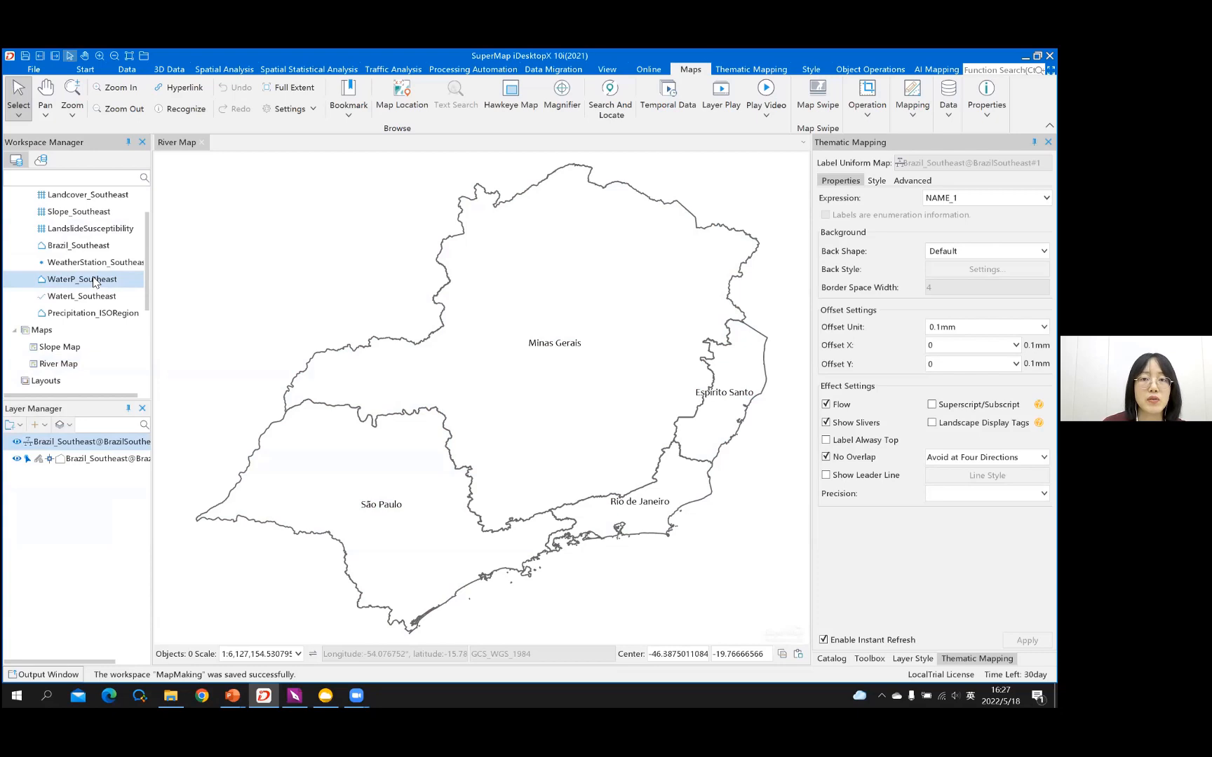
left_click(81, 300, "shift")
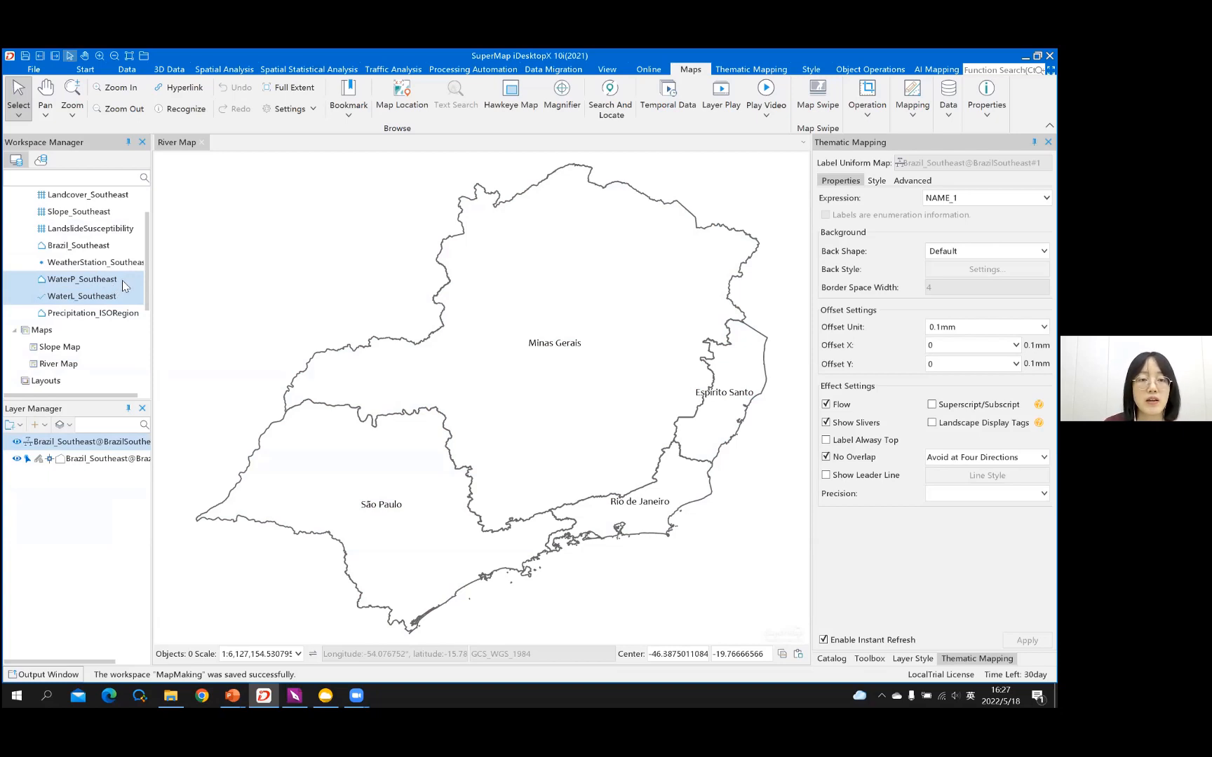
left_click_drag(457, 255, 458, 254)
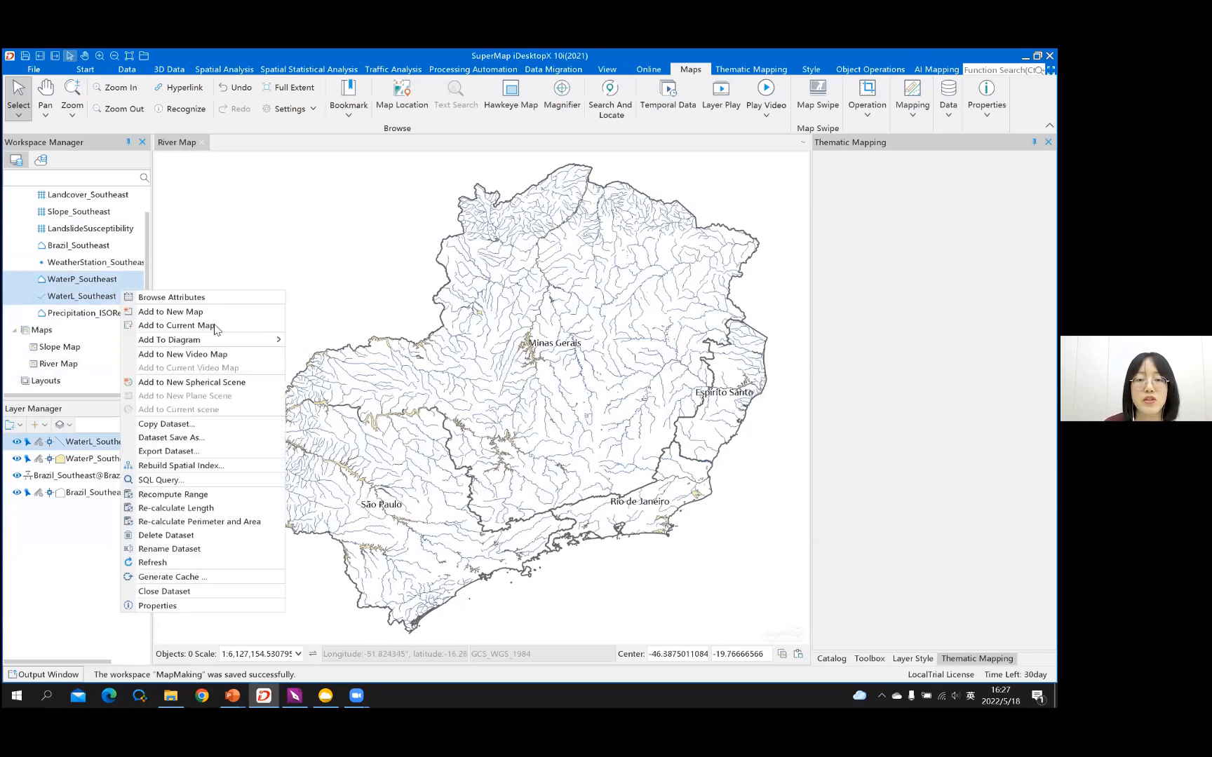
left_click(303, 243)
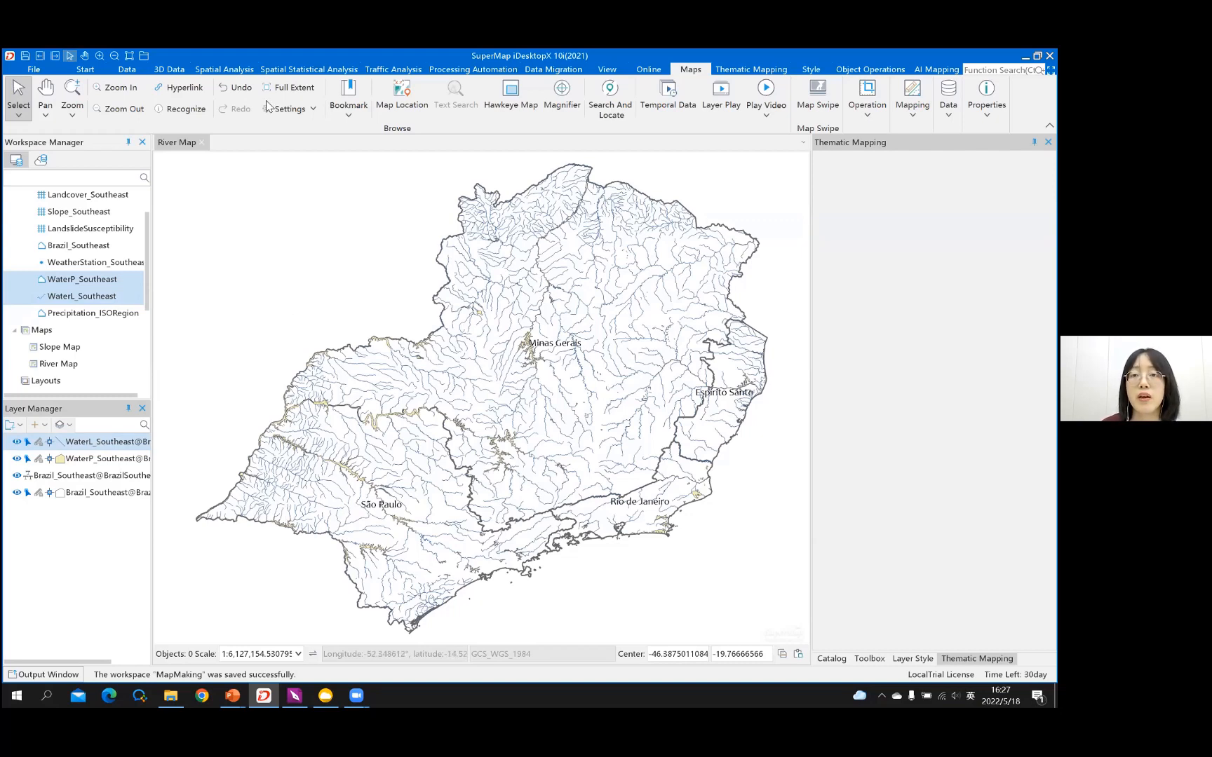
Step: Style the WaterL_Southeast river lines with a bright blue colour and a line width of 0.2
left_click(419, 112)
left_click(423, 116)
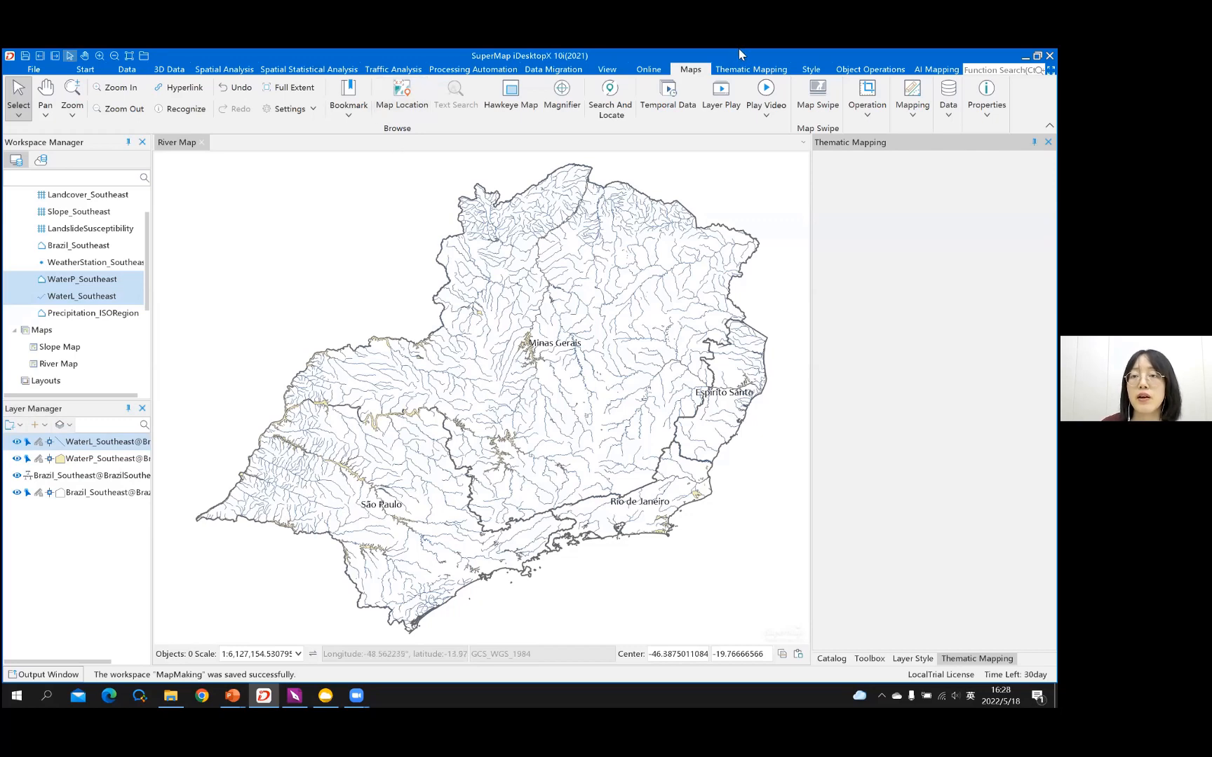
left_click(812, 71)
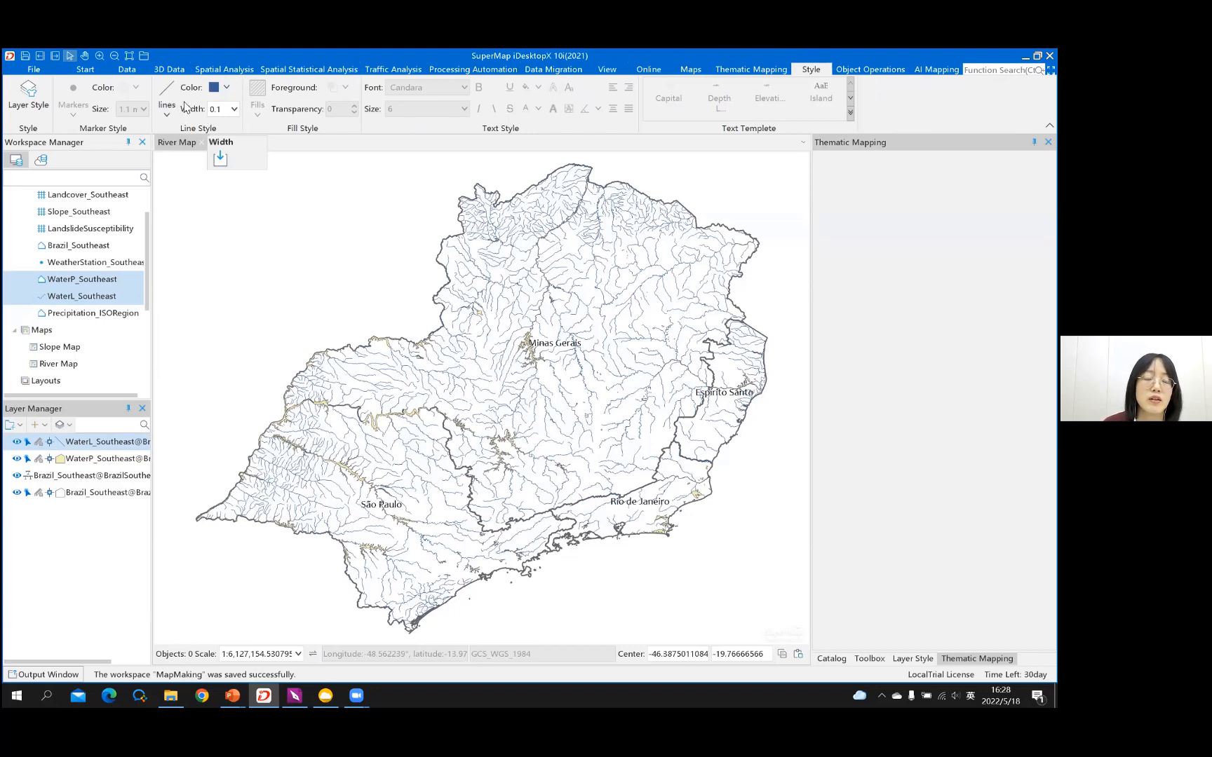
left_click(229, 90)
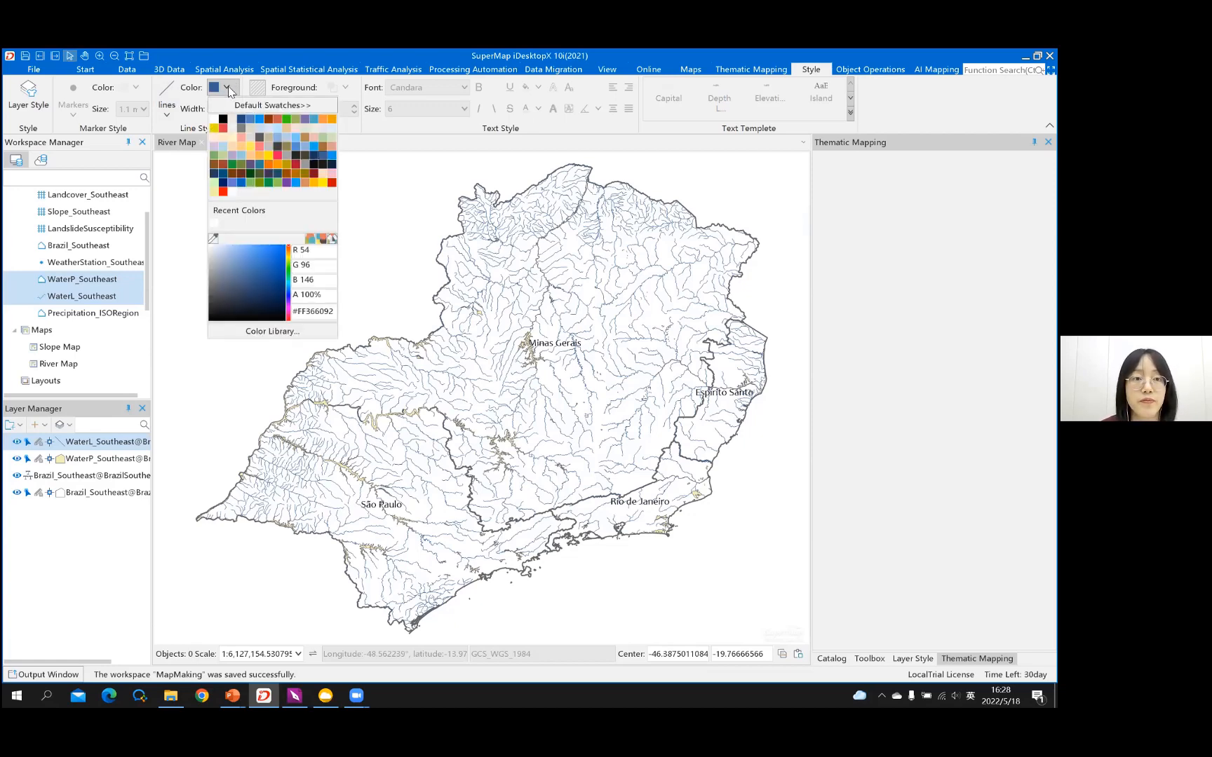
left_click(311, 147)
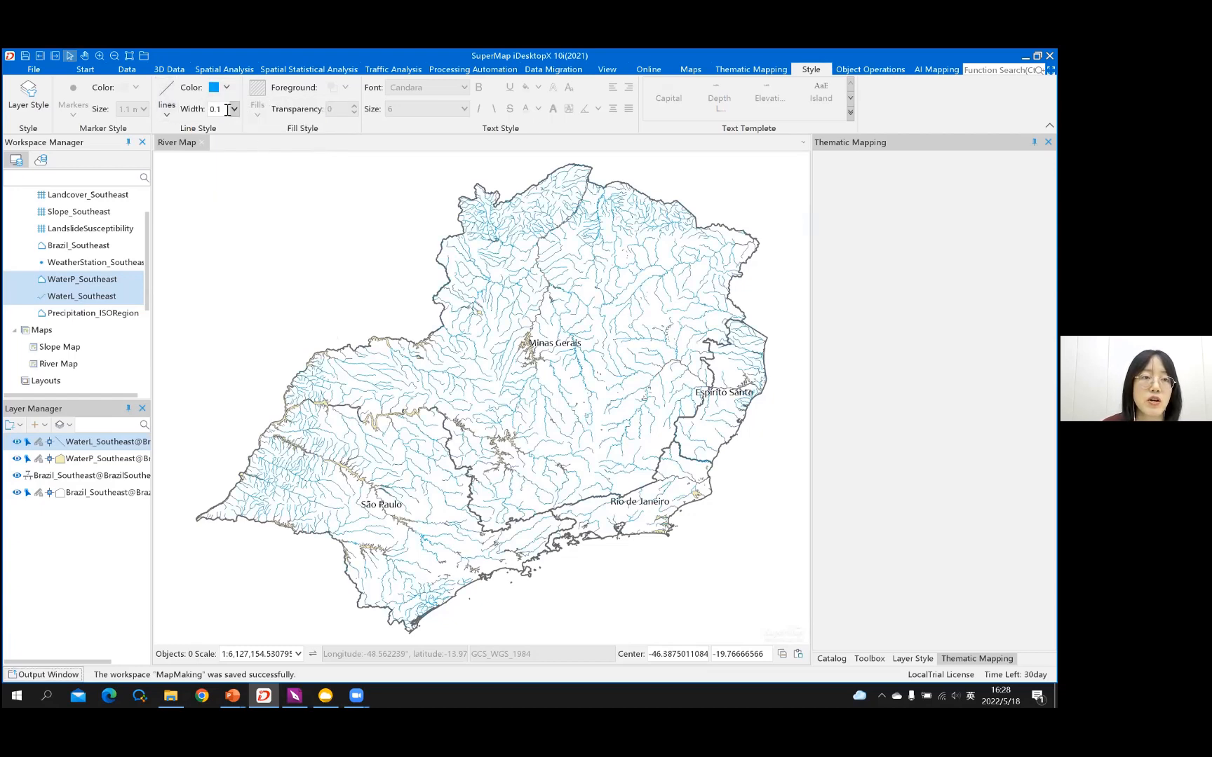
left_click_drag(227, 110, 203, 109)
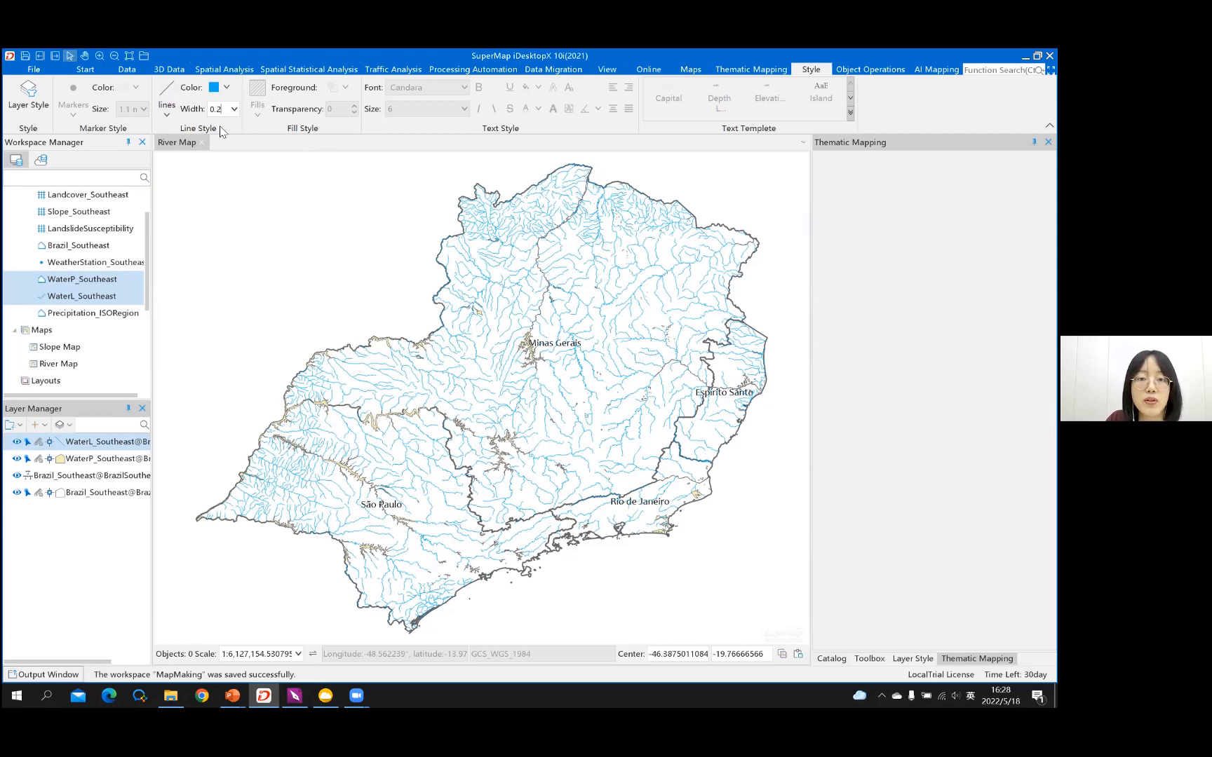
left_click(328, 198)
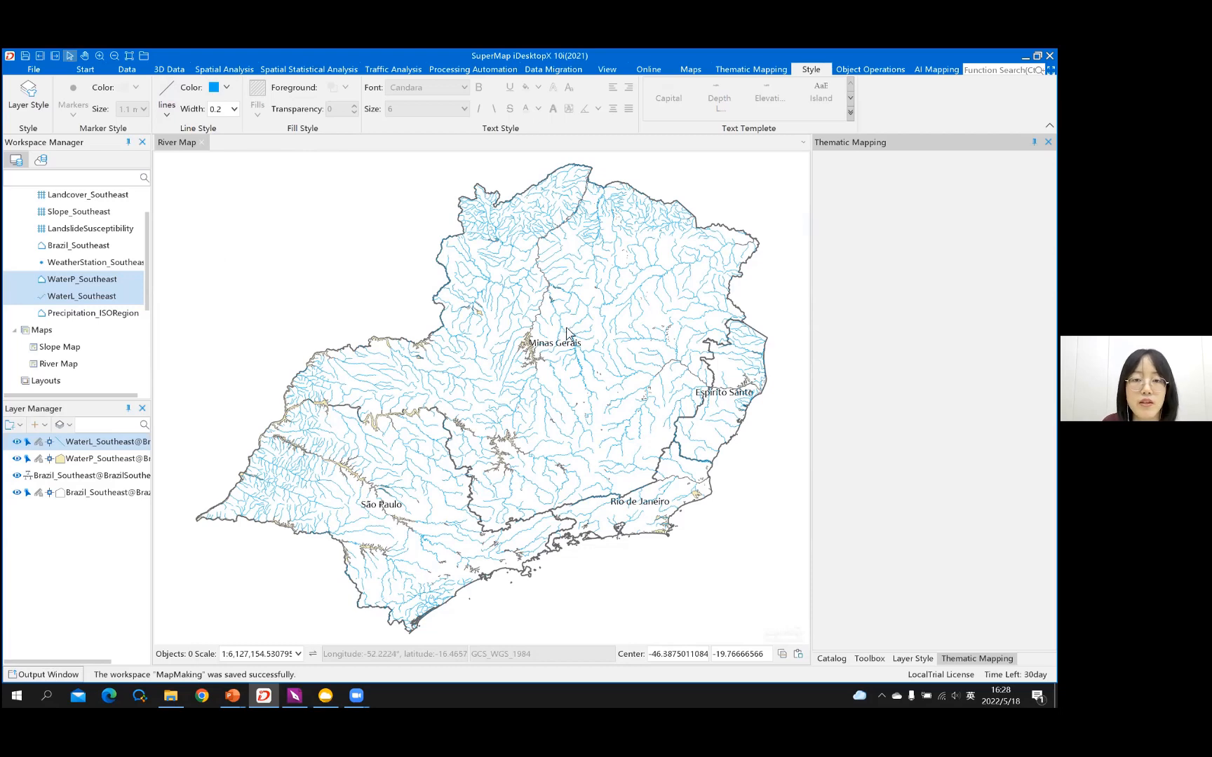
Step: Set the fill foreground of the WaterP_Southeast water polygons to a medium blue
left_click(62, 476)
left_click(138, 443)
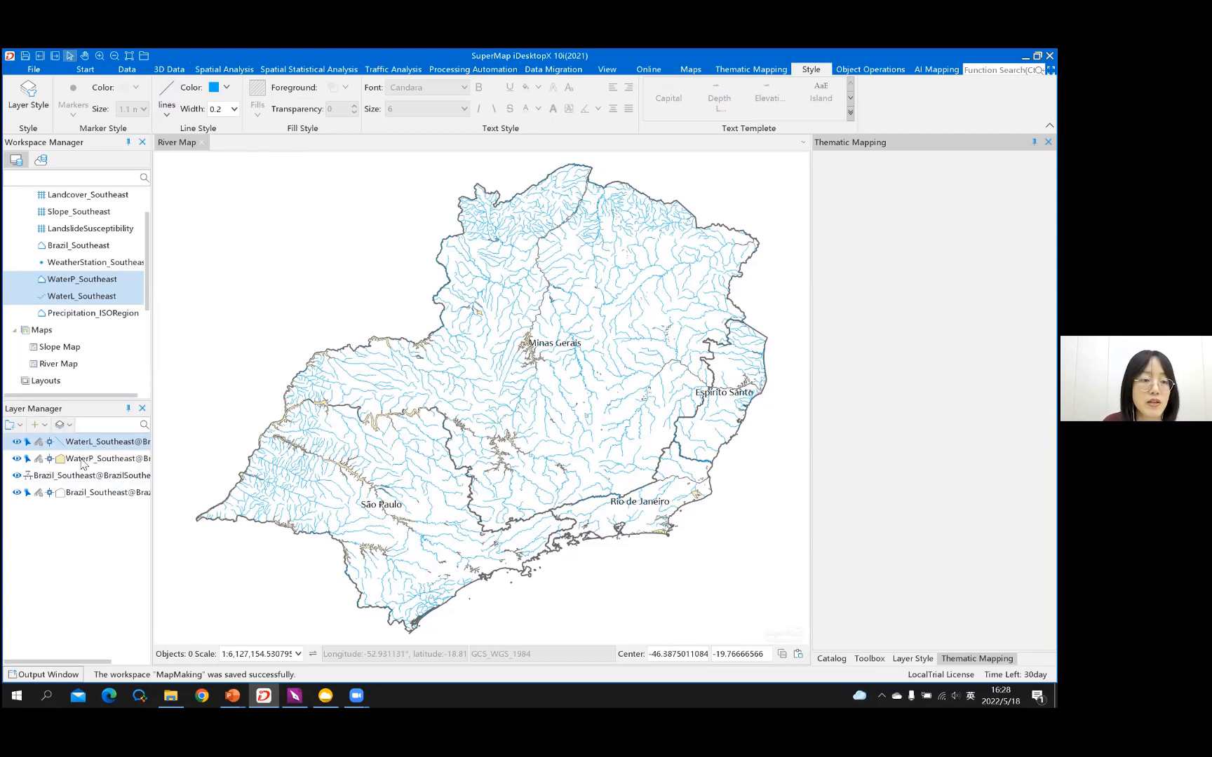
left_click(102, 461)
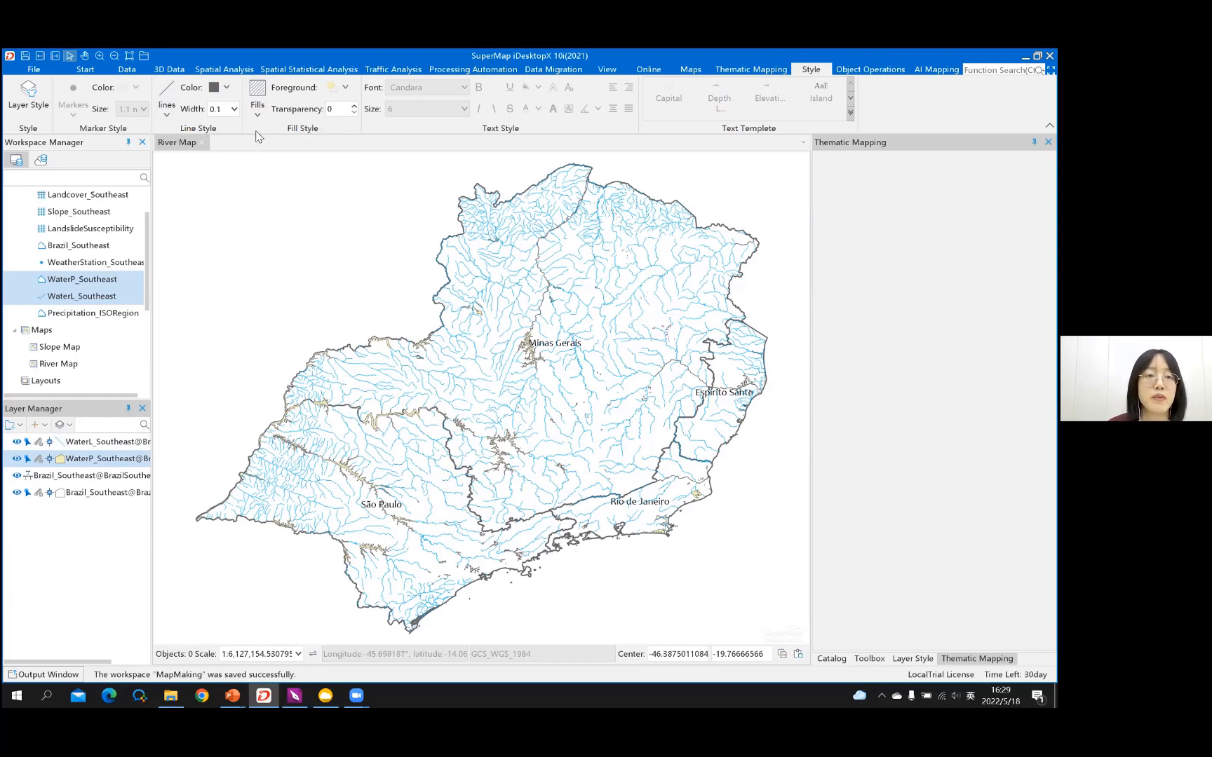
left_click(344, 89)
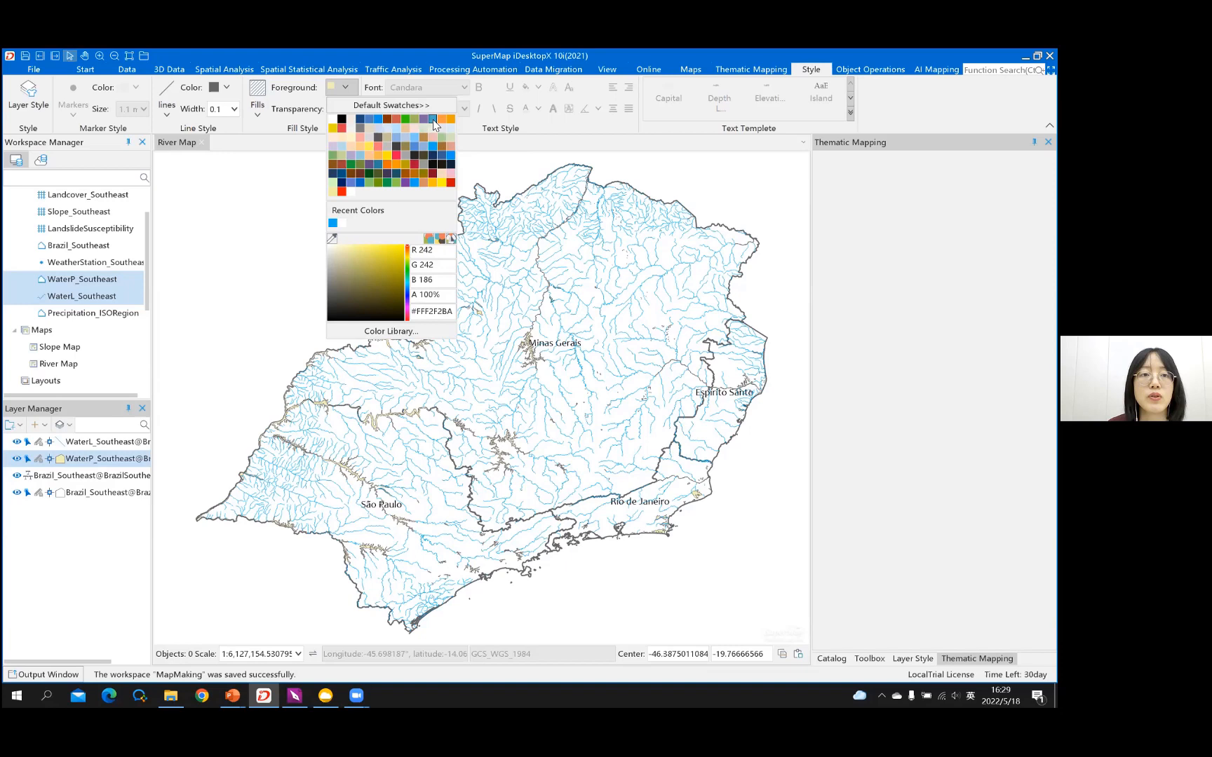
left_click(362, 281)
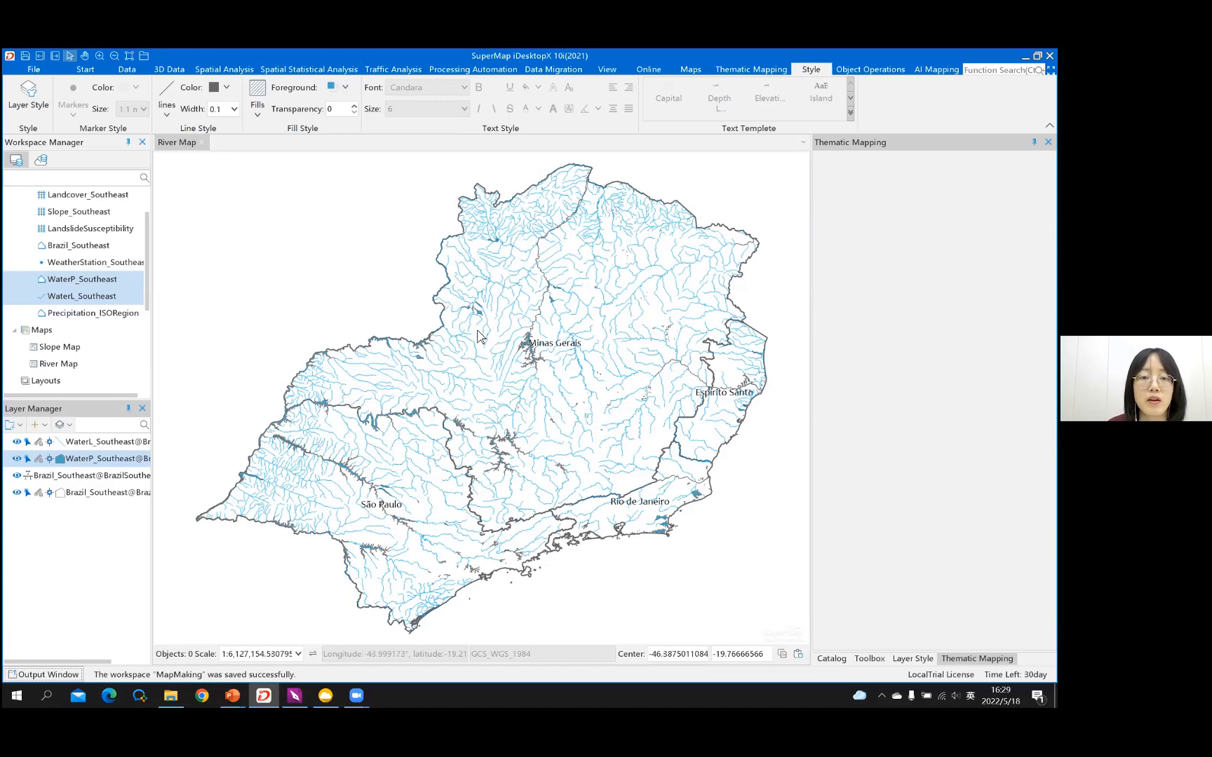
Step: Set the outline of the WaterP_Southeast polygons to 0.2 mm wide in the same bright blue as the river lines
scroll(515, 326, "up", 5)
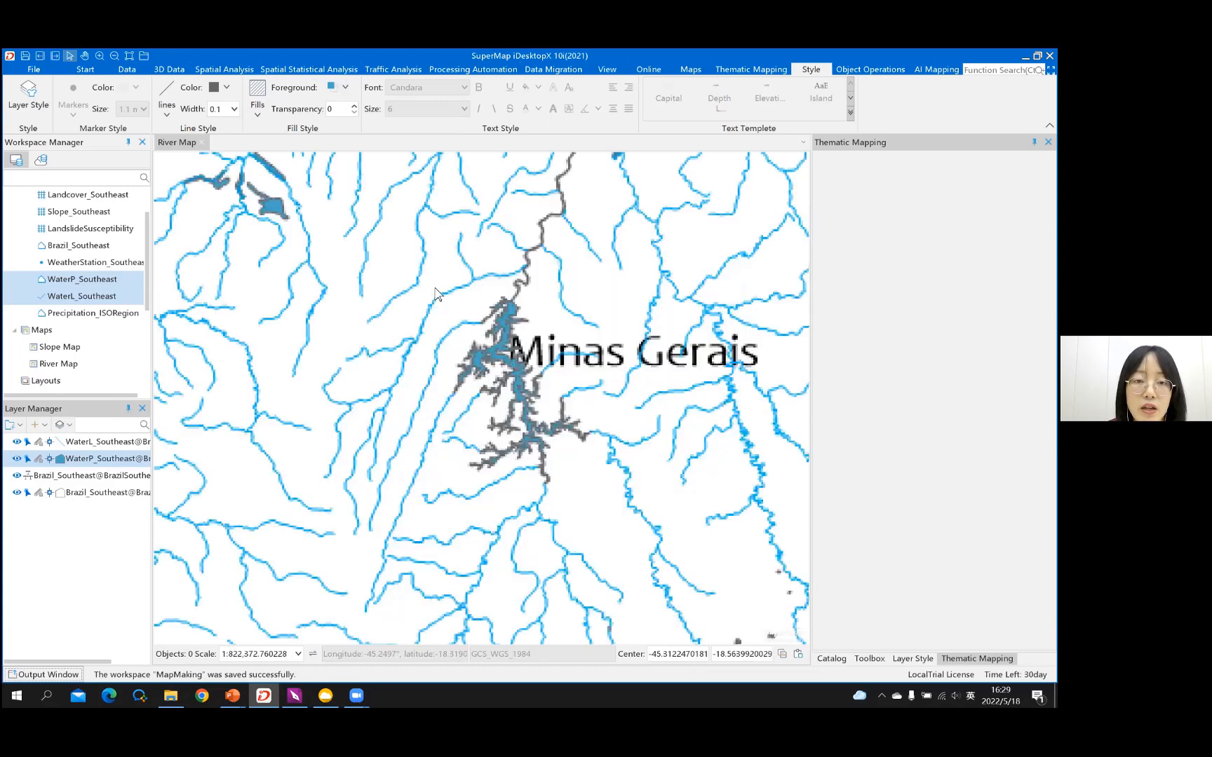
scroll(436, 287, "up", 2)
scroll(519, 249, "up", 1)
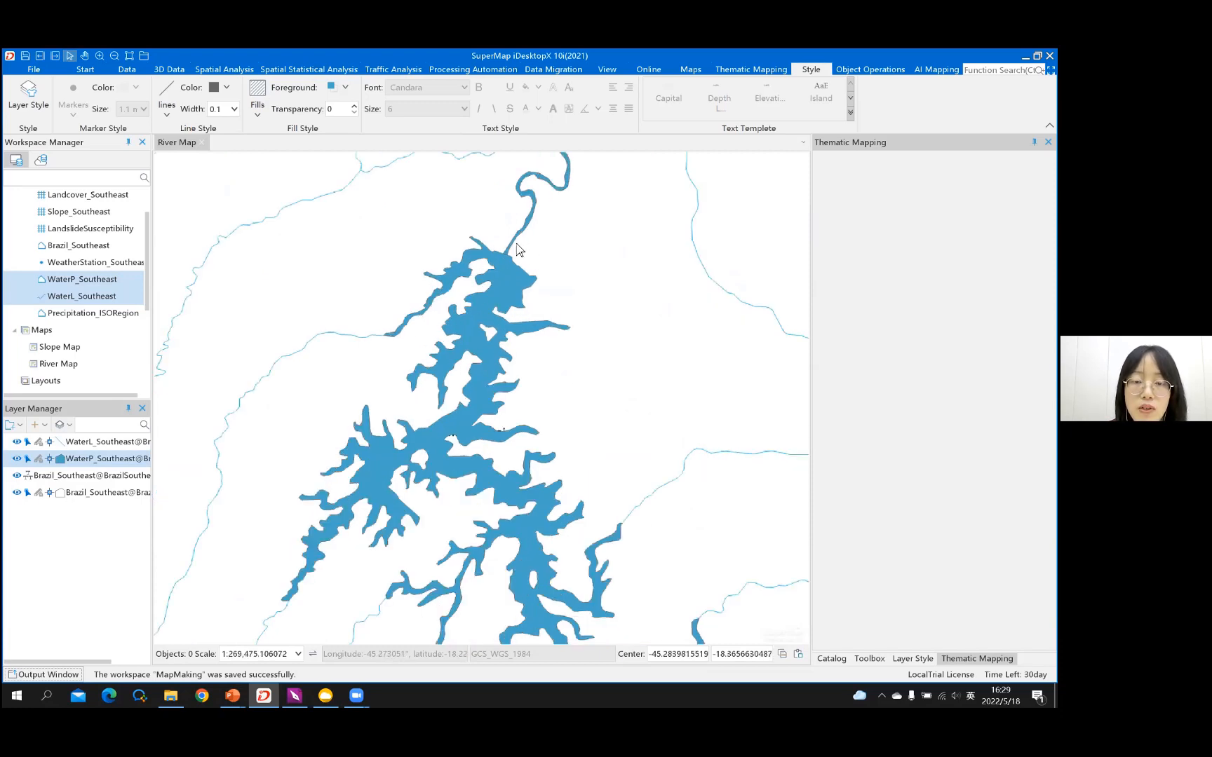
scroll(519, 246, "up", 2)
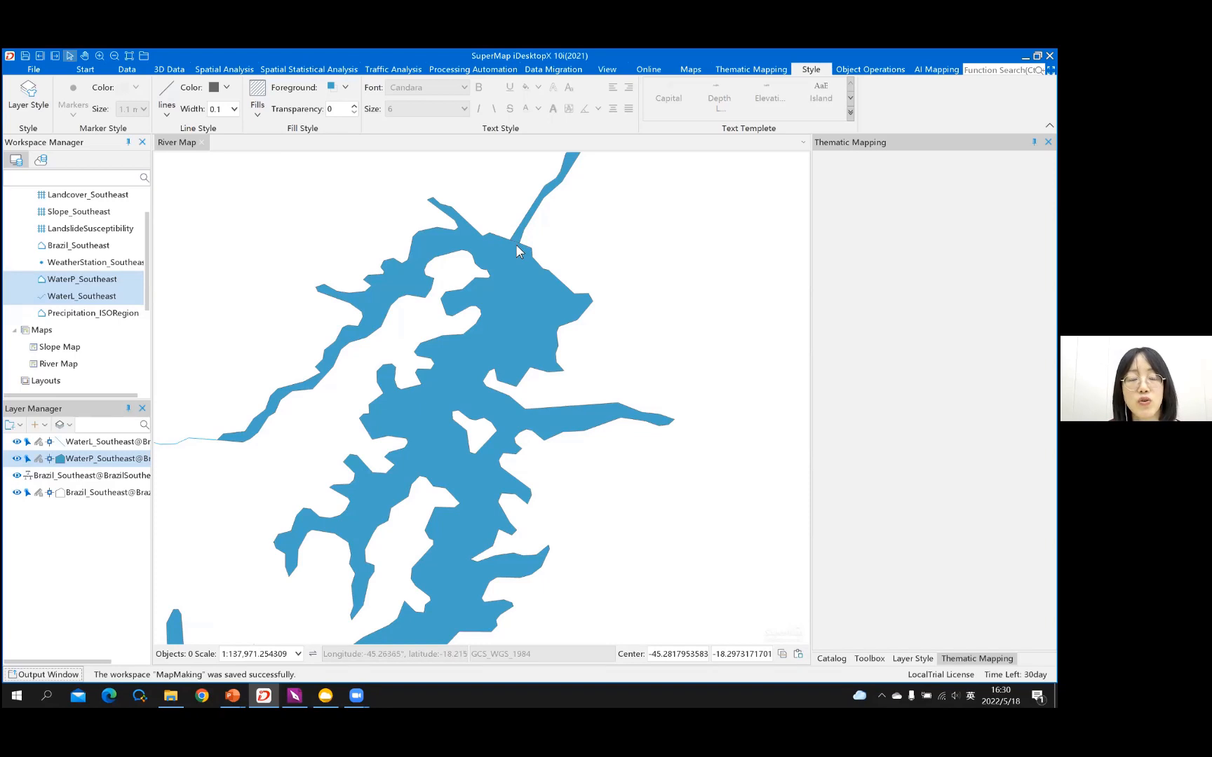
scroll(516, 249, "down", 2)
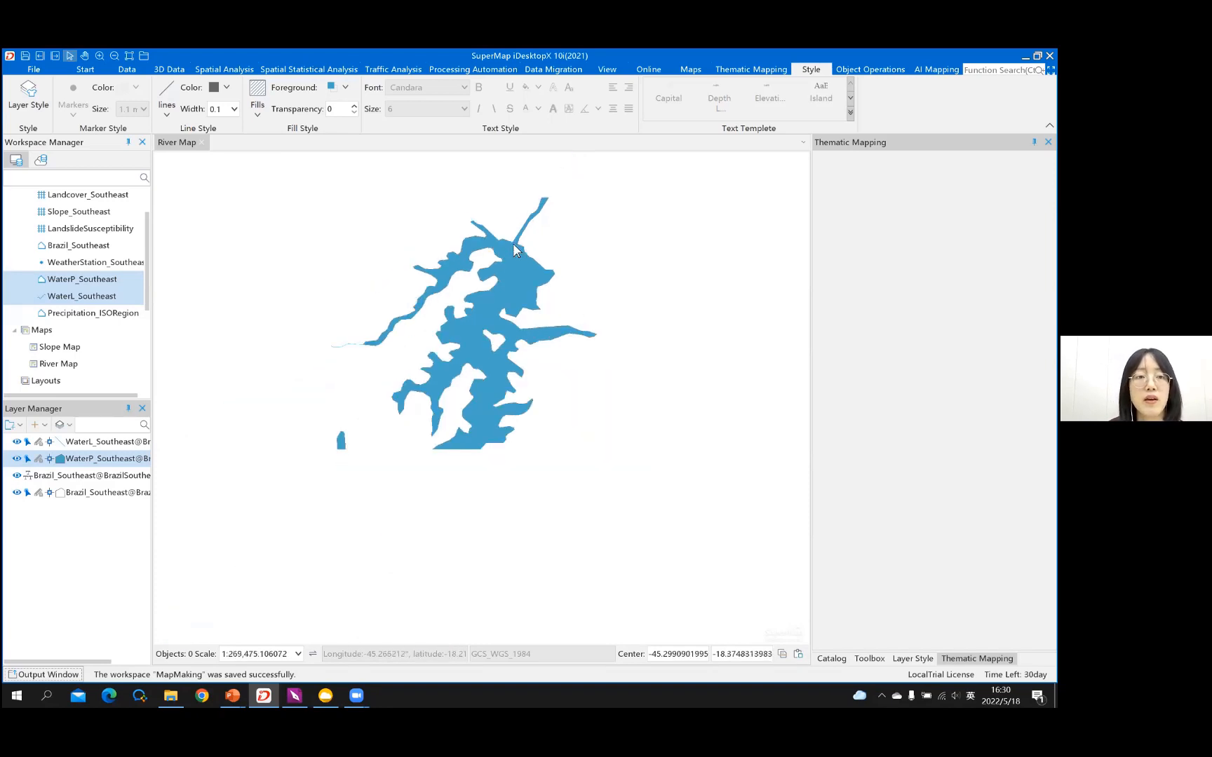
left_click(259, 116)
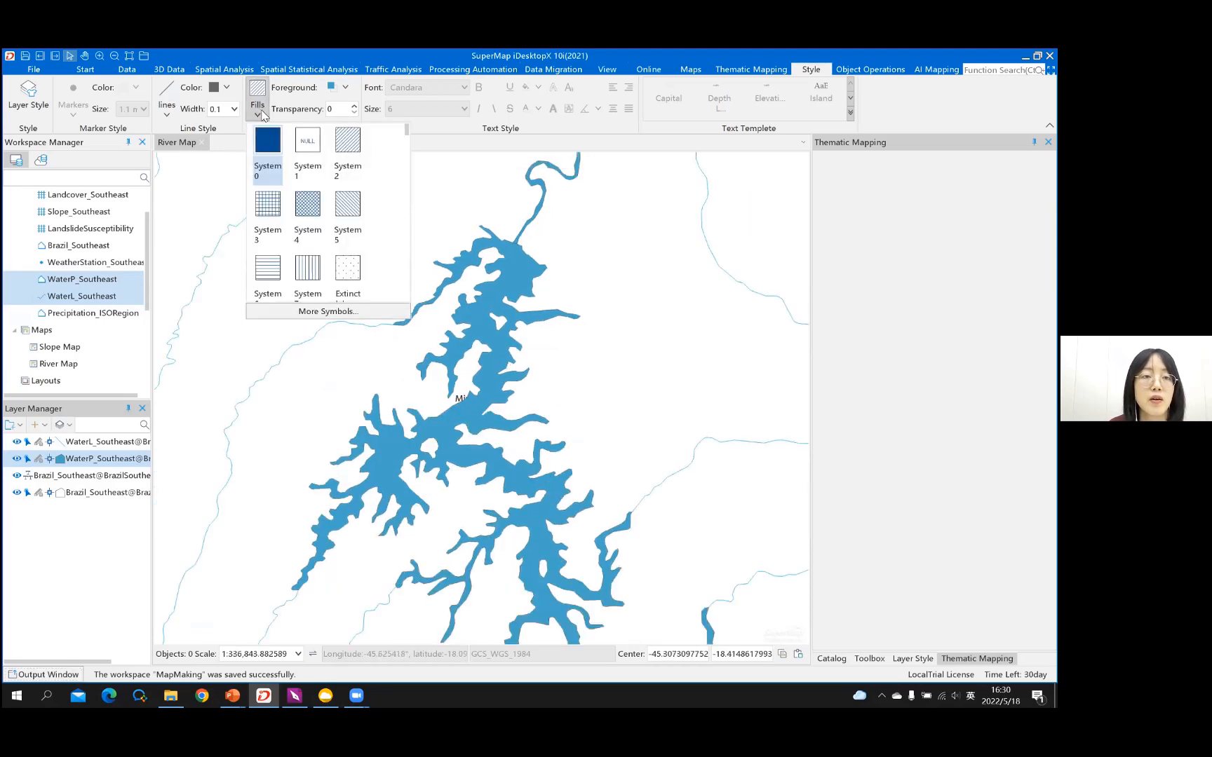
left_click(319, 313)
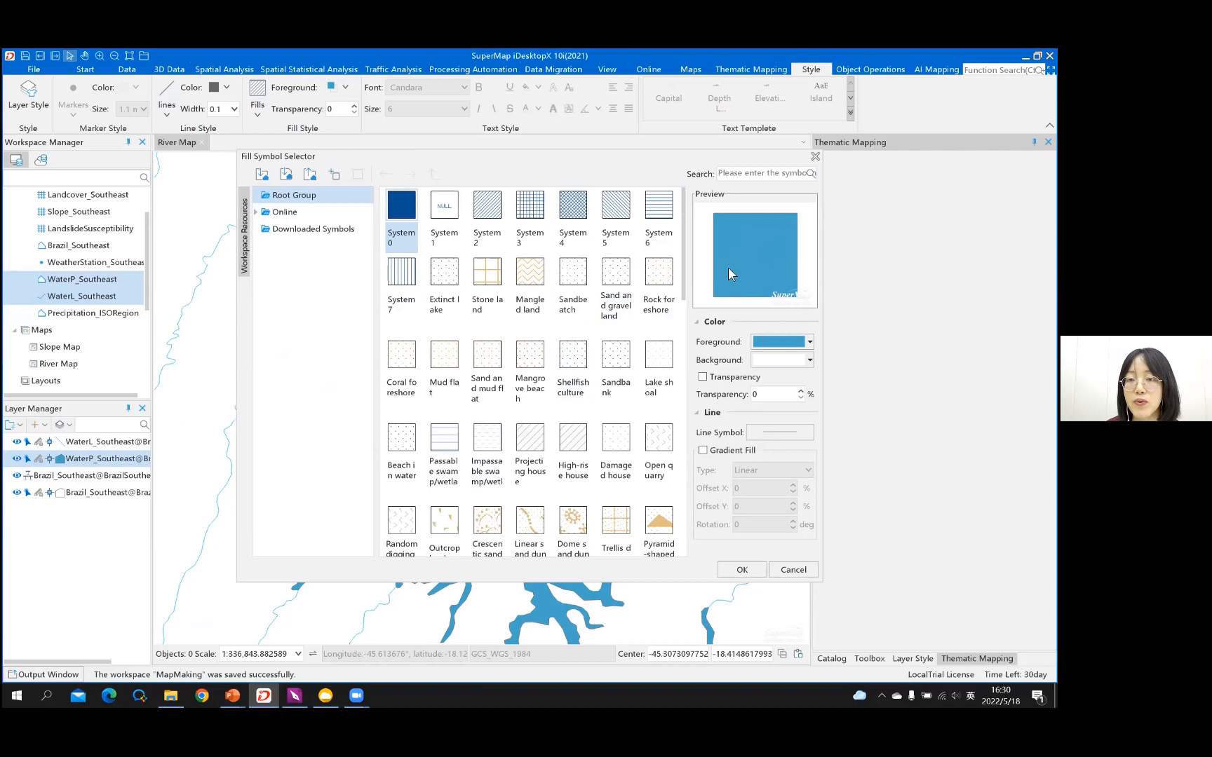
left_click(773, 435)
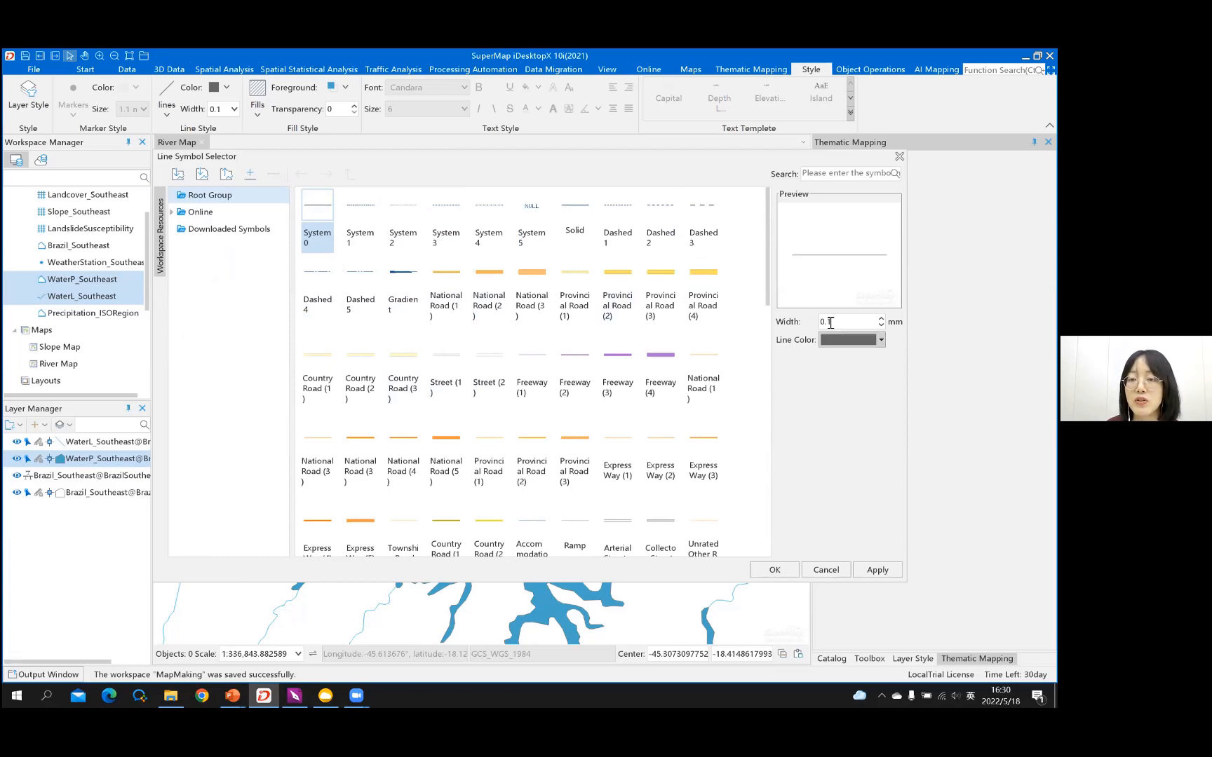
left_click_drag(831, 321, 815, 323)
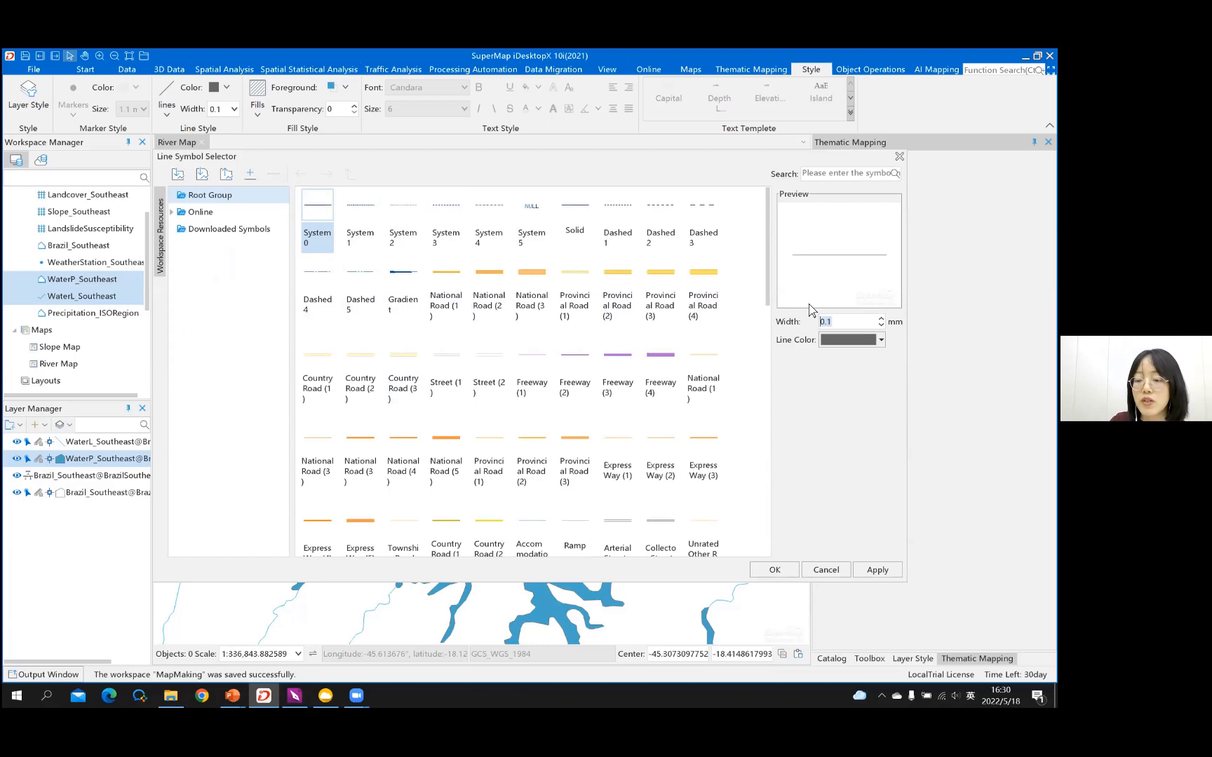
left_click(863, 344)
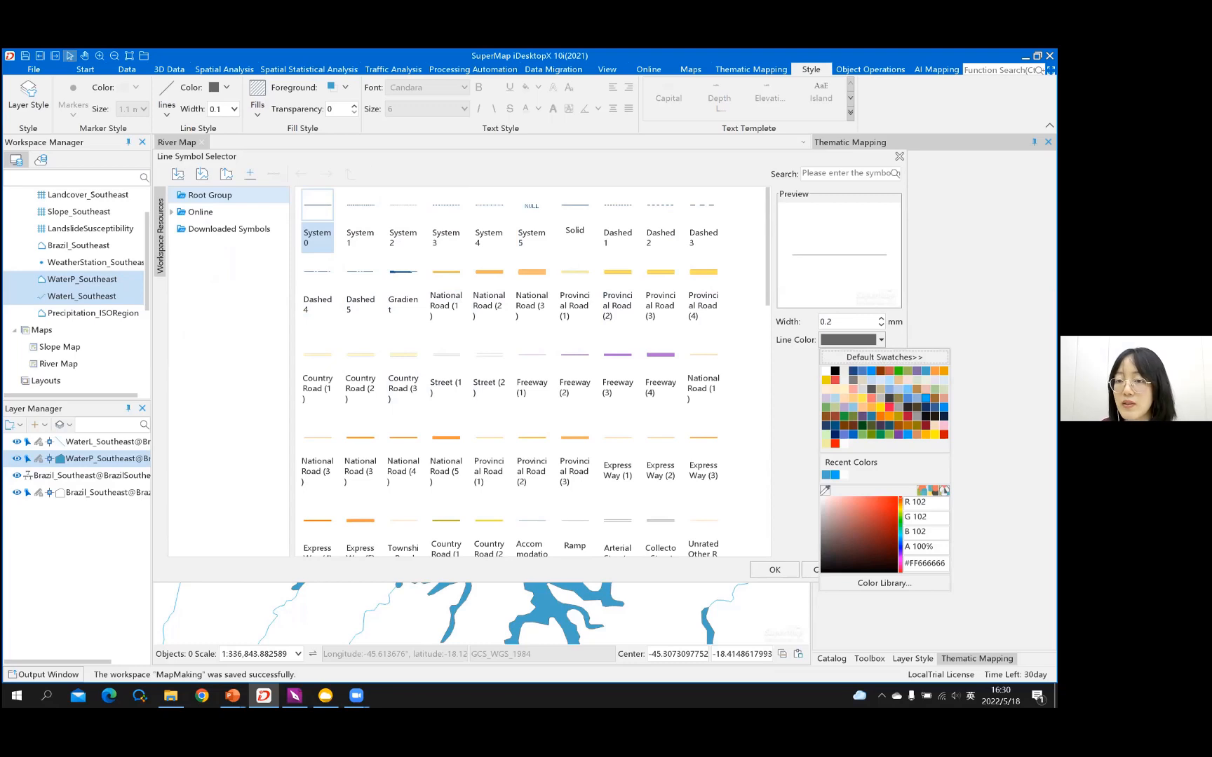
left_click(834, 475)
left_click(877, 570)
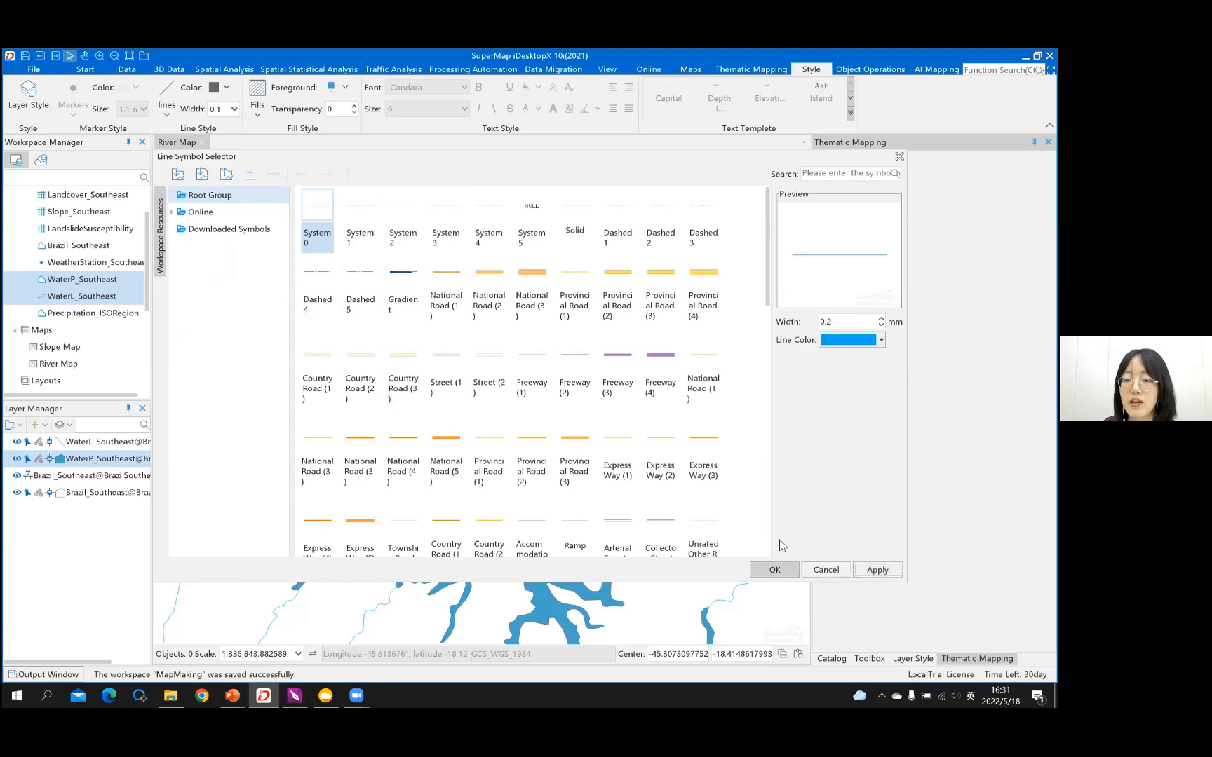
left_click(774, 569)
left_click(738, 573)
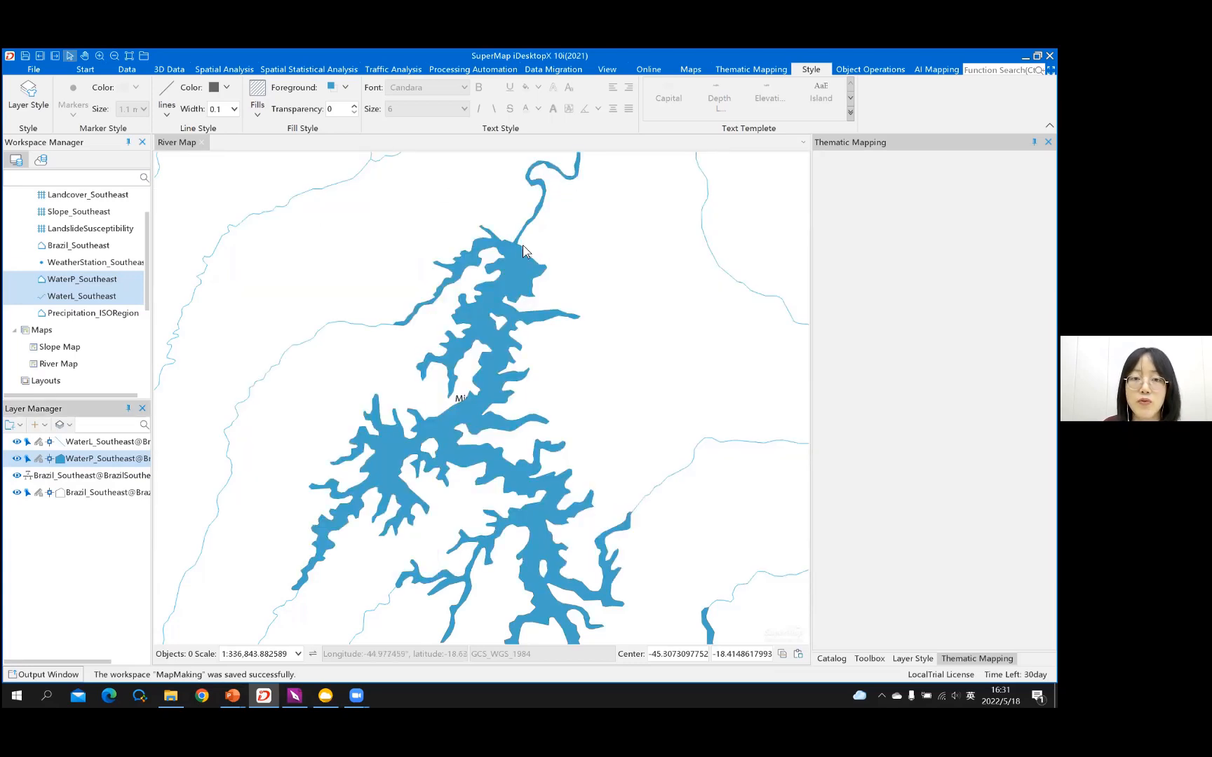
Step: Inspect the restyled water polygons up close and return the map to the full extent of the Brazil_Southeast layer
scroll(515, 244, "up", 3)
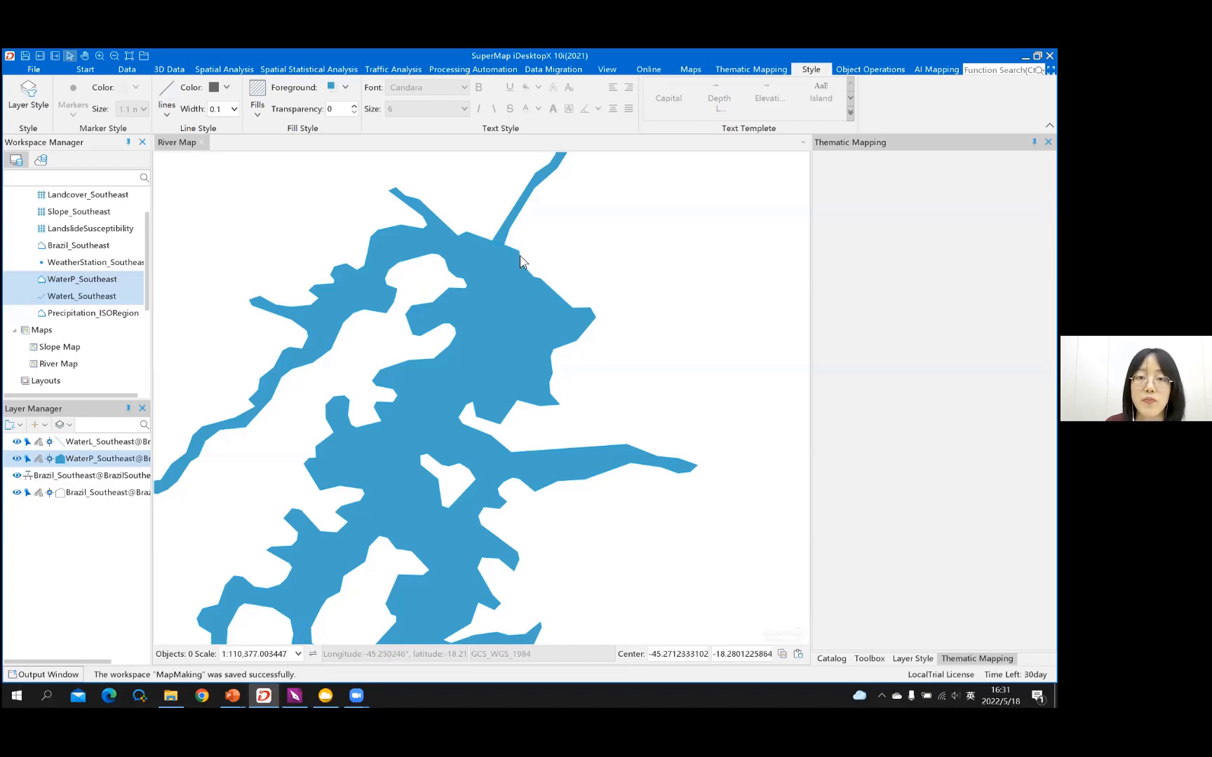
scroll(519, 255, "down", 2)
scroll(518, 255, "down", 2)
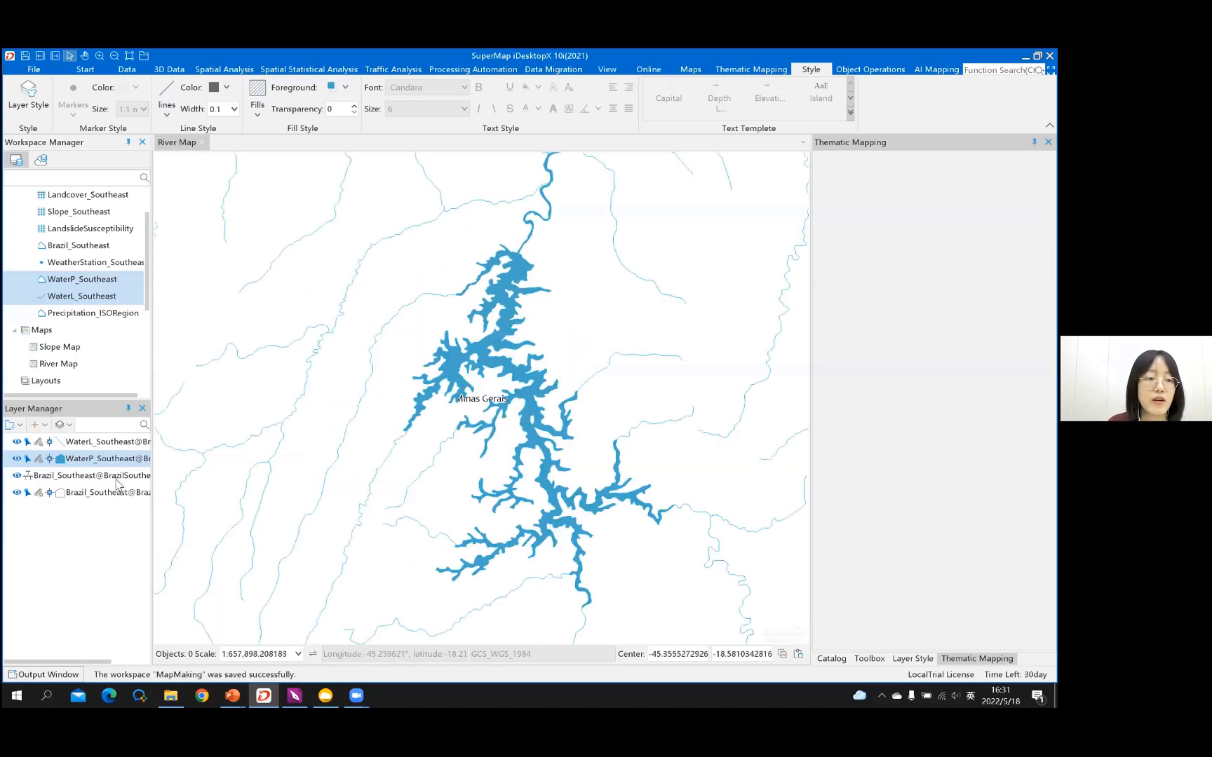
left_click(108, 495)
right_click(108, 496)
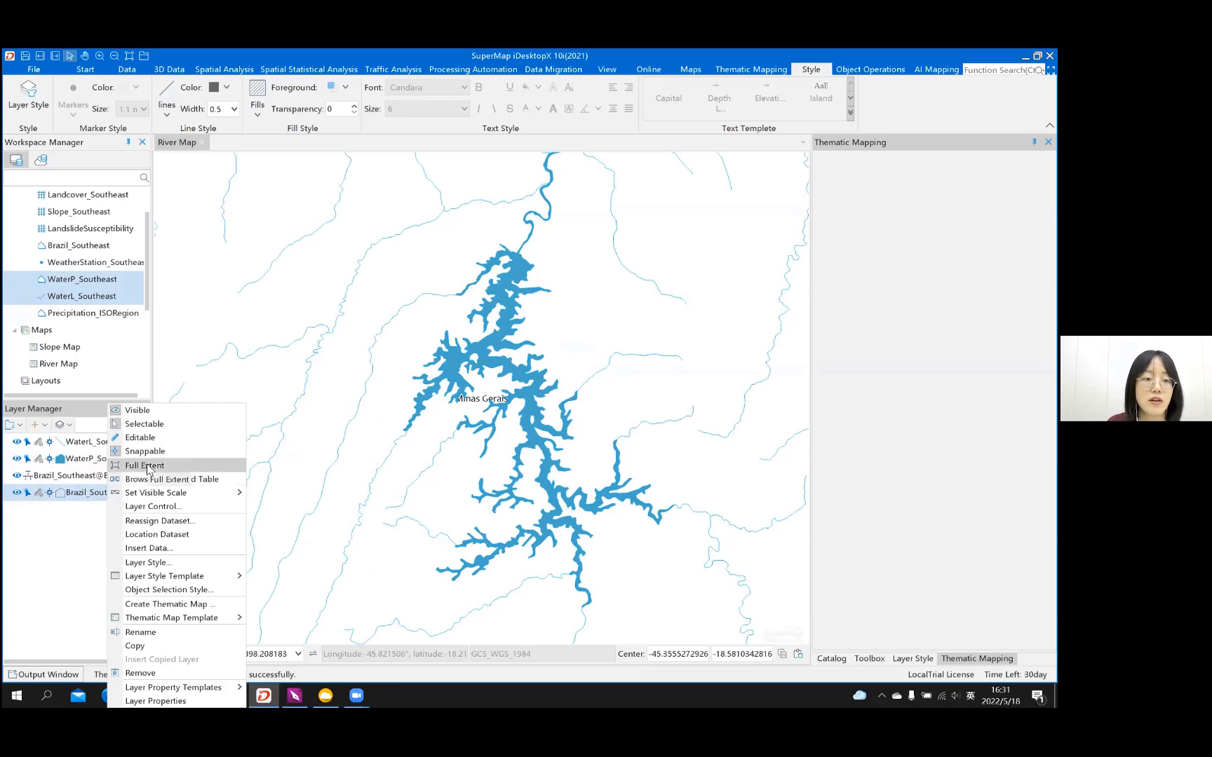
left_click(147, 467)
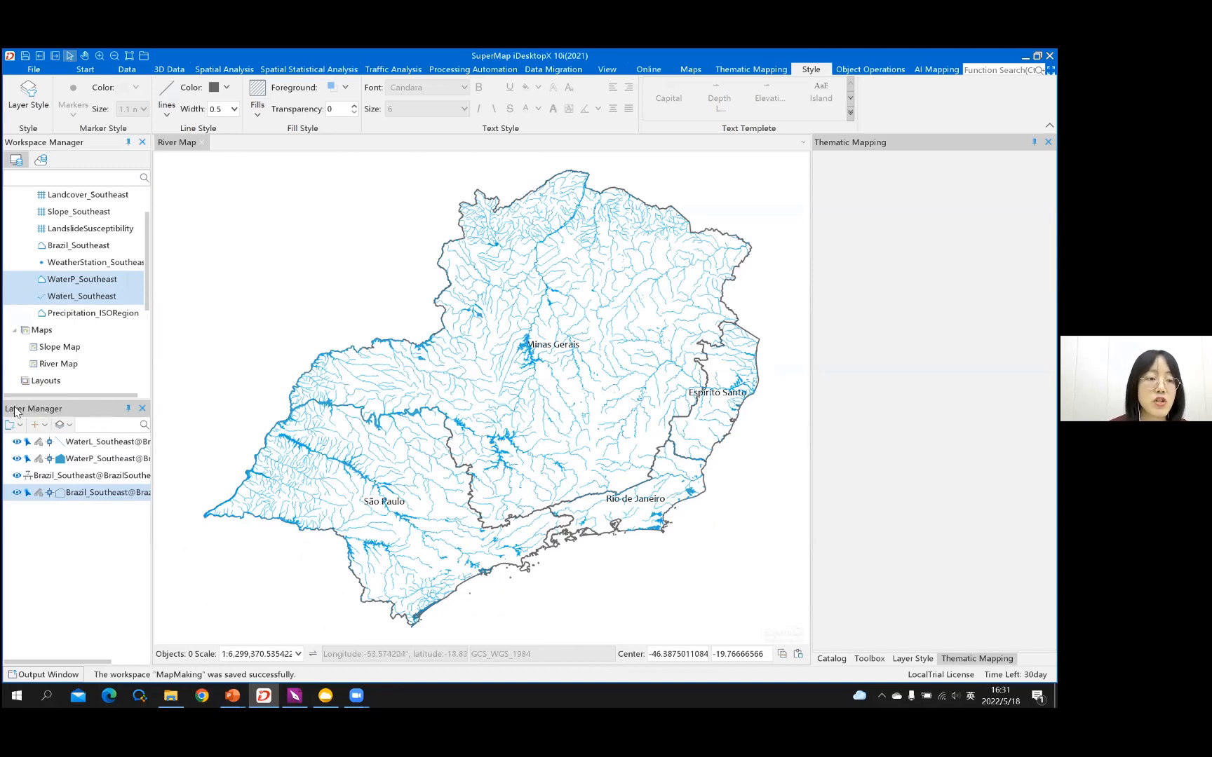
Step: Move the Brazil_Southeast label layer above the water layers and save the River Map
left_click(84, 481)
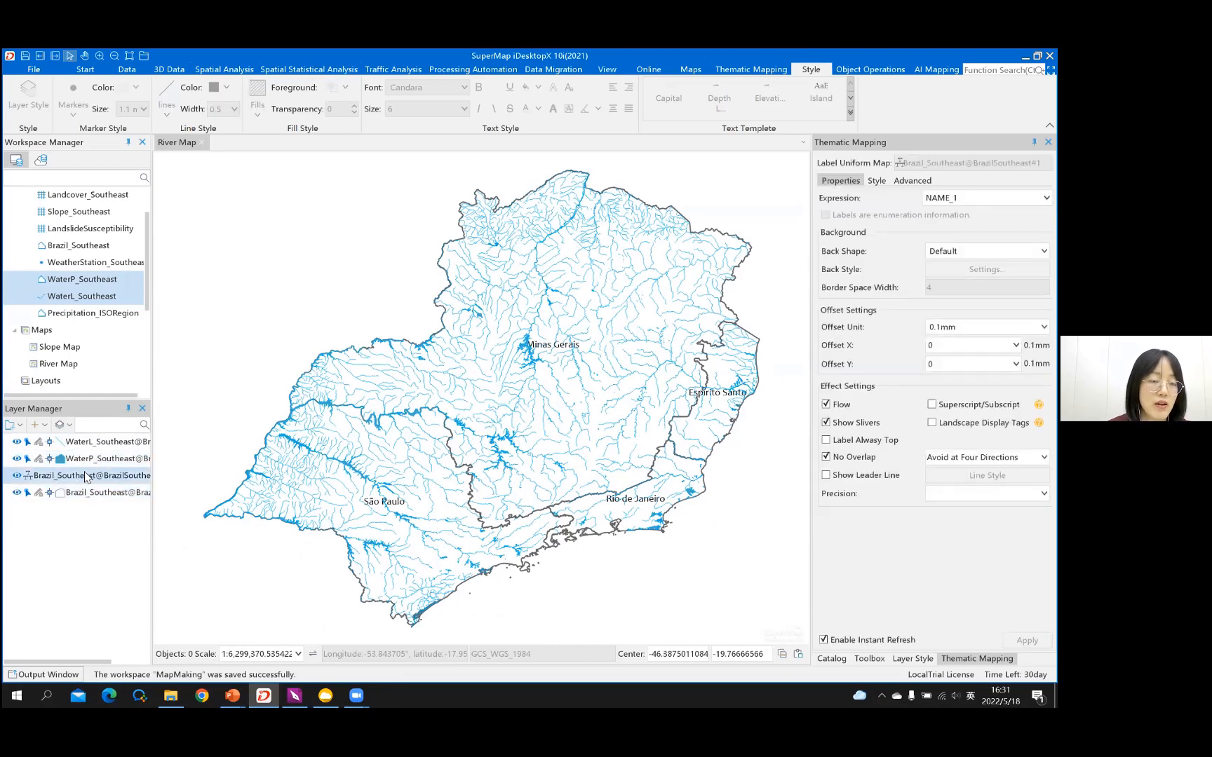
left_click_drag(86, 479, 102, 443)
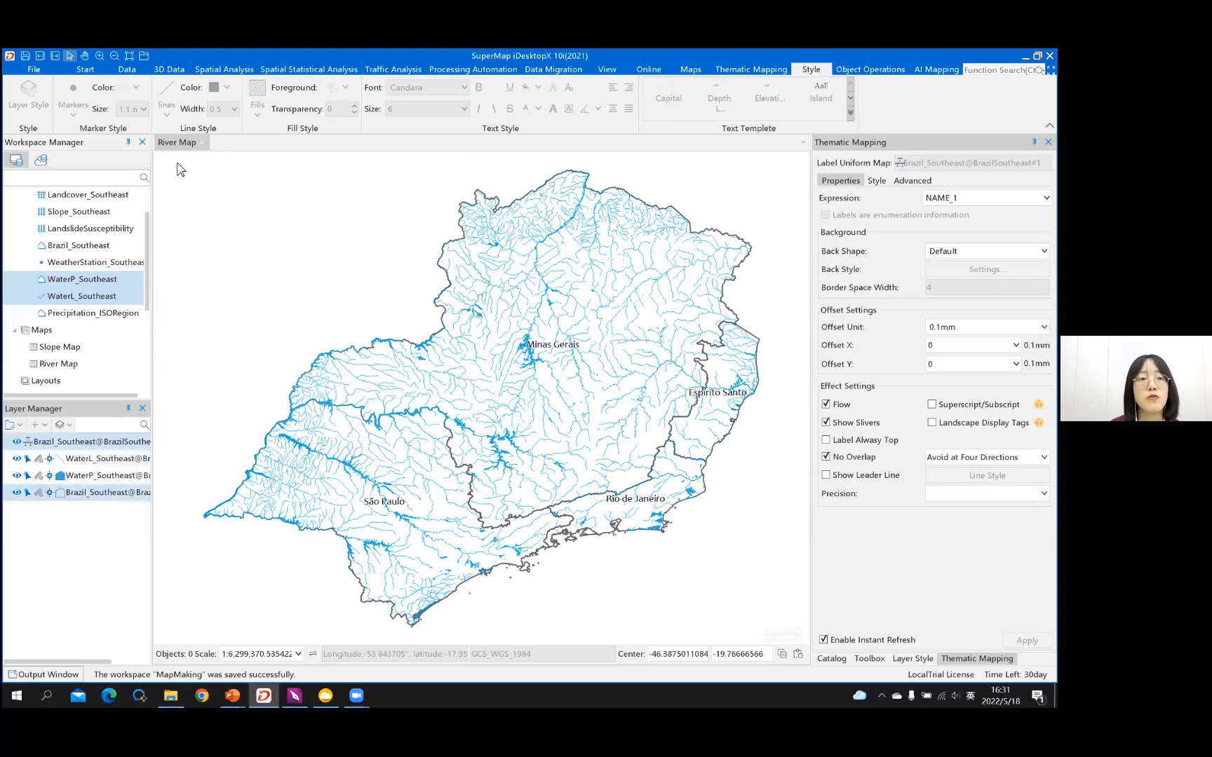
right_click(310, 223)
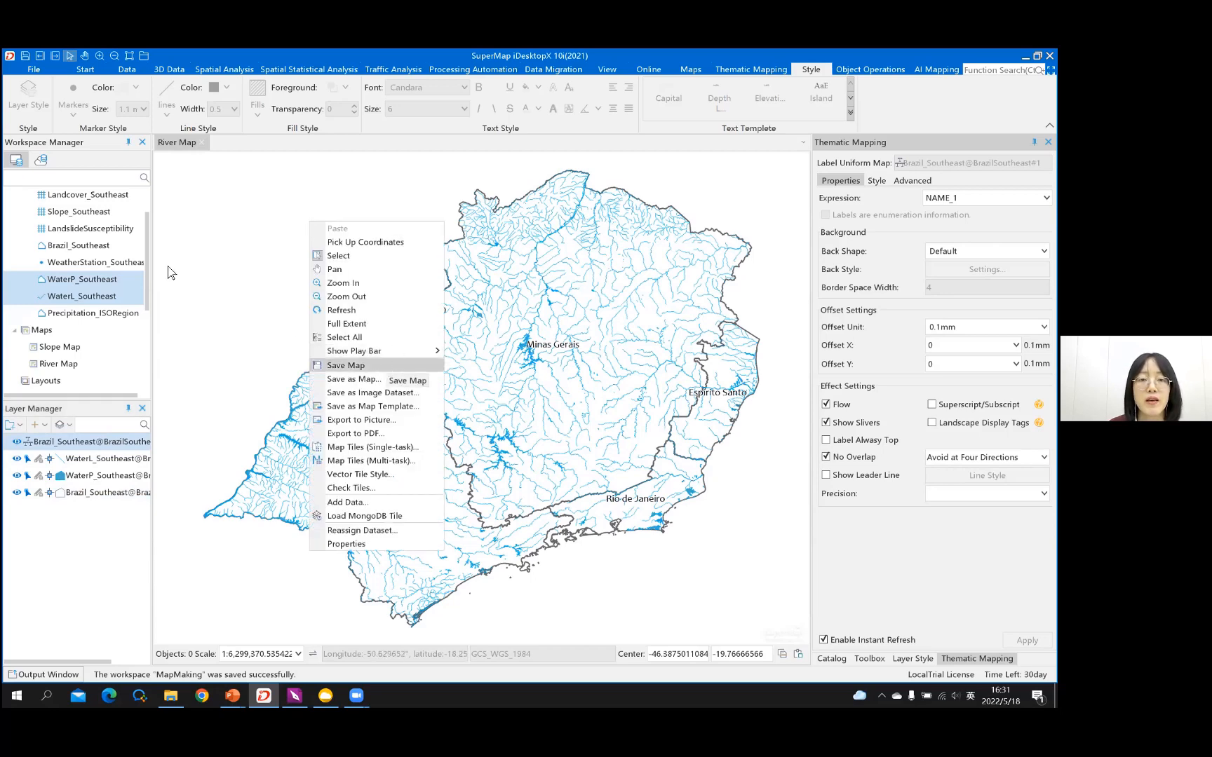
key("Escape")
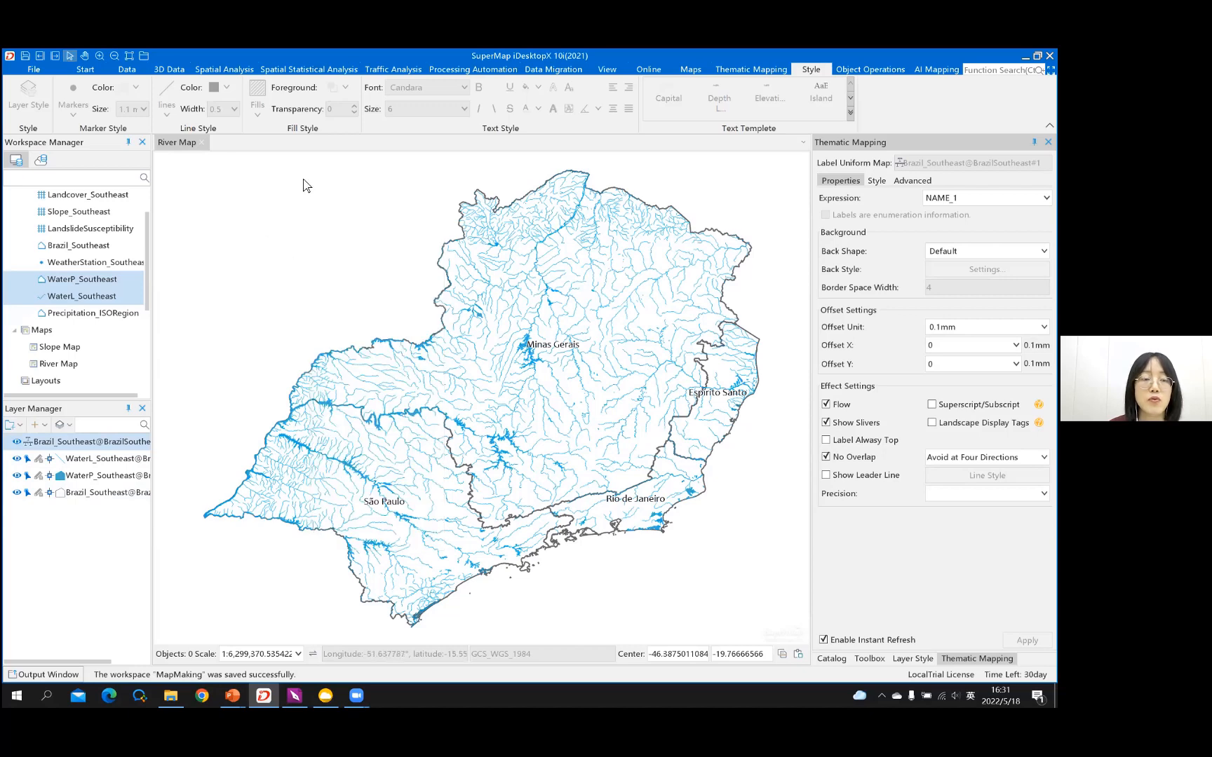
left_click(202, 143)
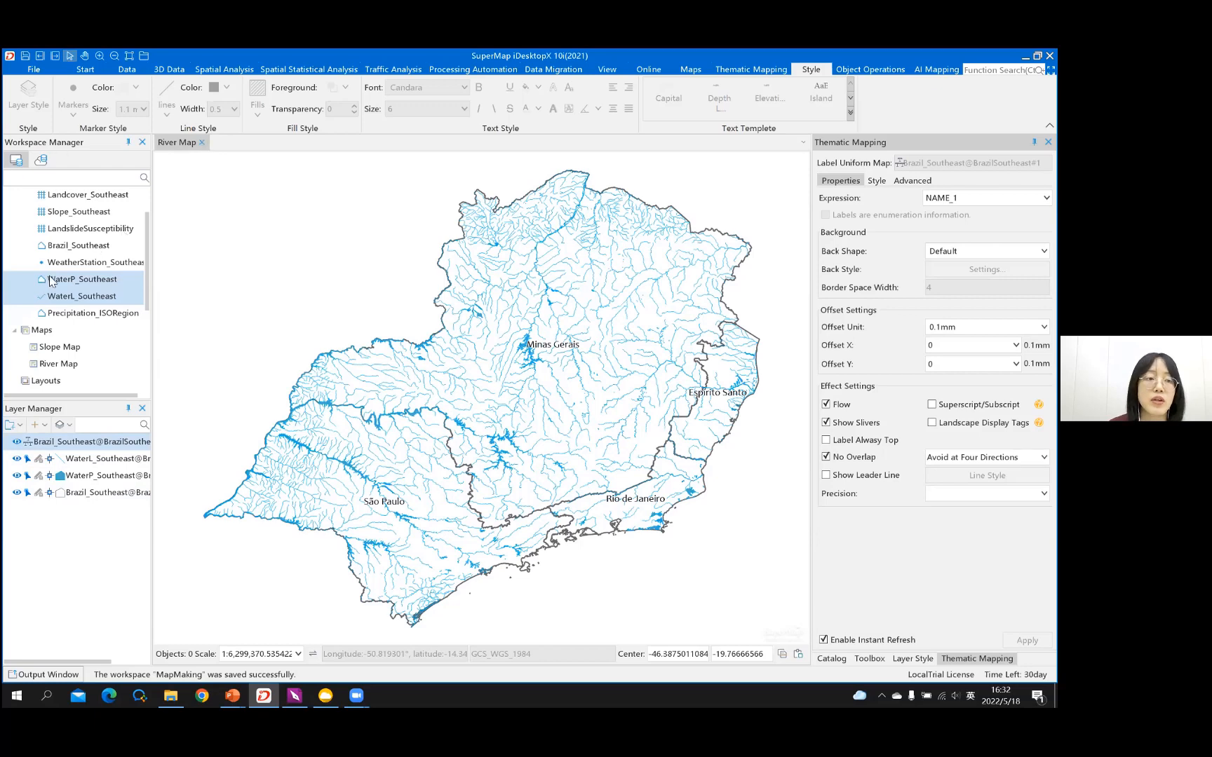
Step: Open the saved Slope Map for review, and reopen the River Map in its place
scroll(75, 249, "down", 2)
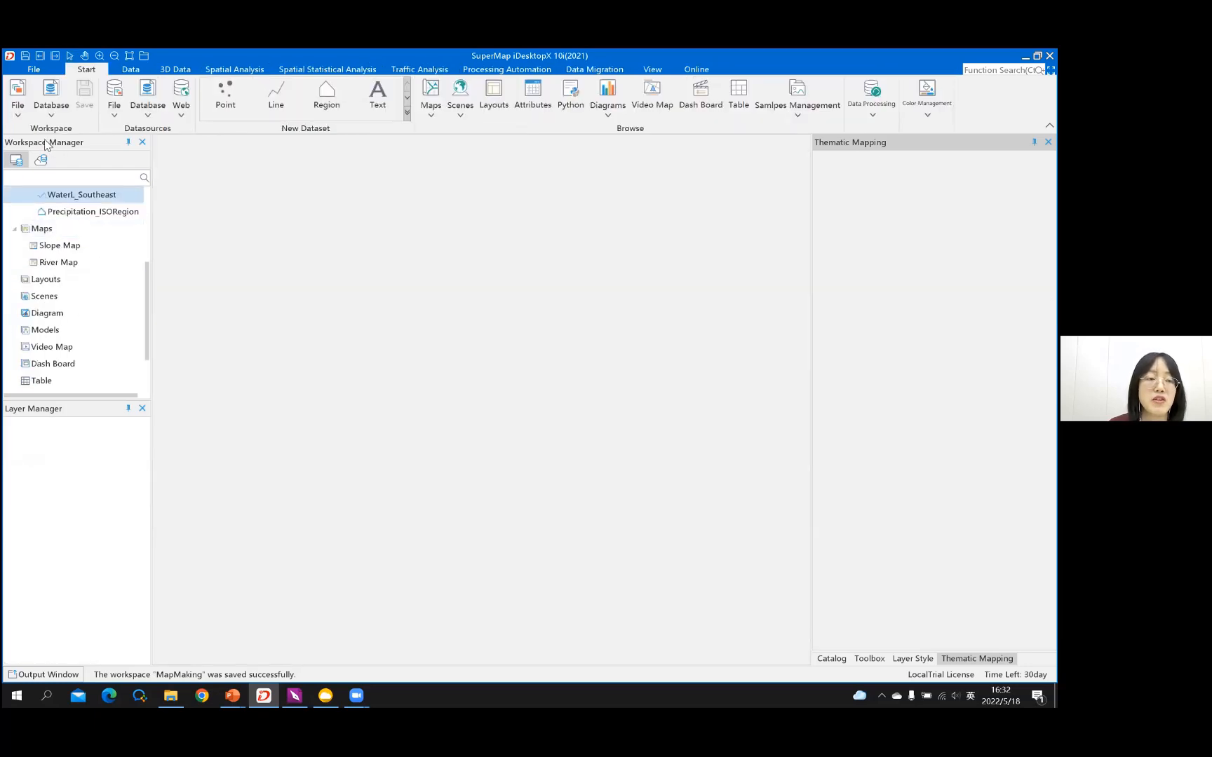
left_click(43, 252)
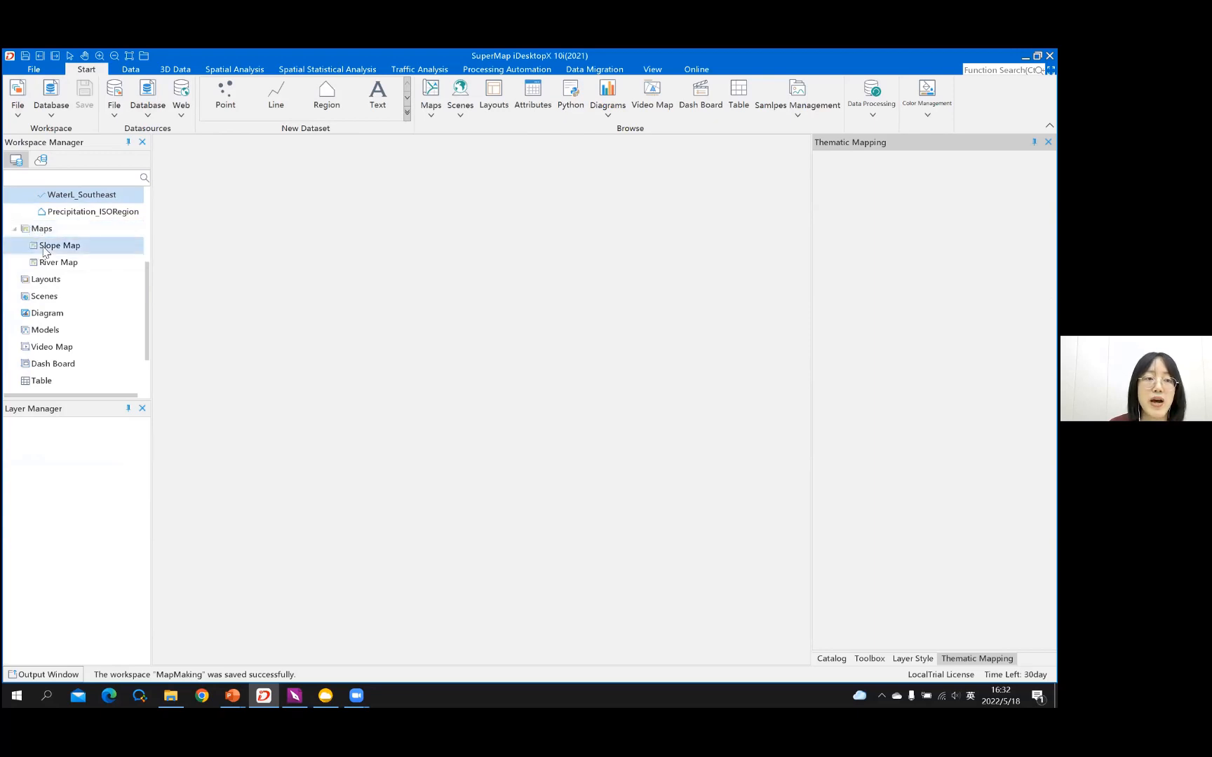
double_click(44, 251)
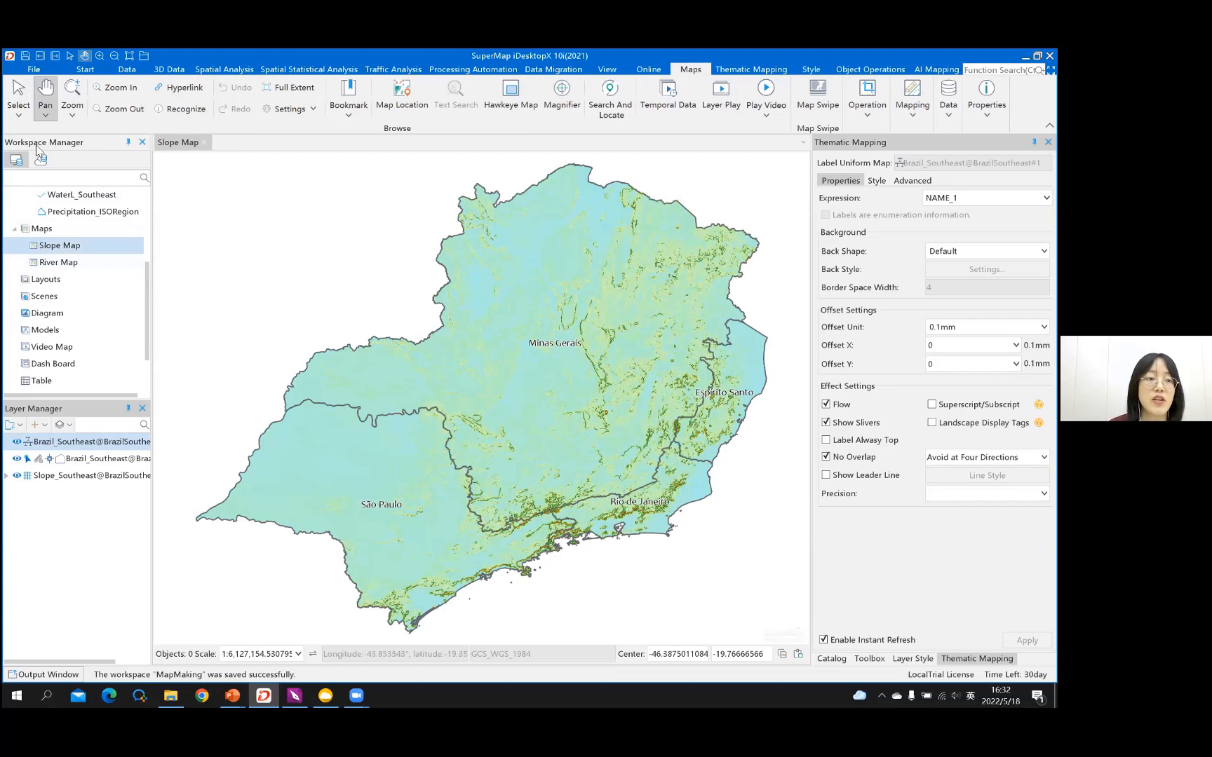
left_click(68, 264)
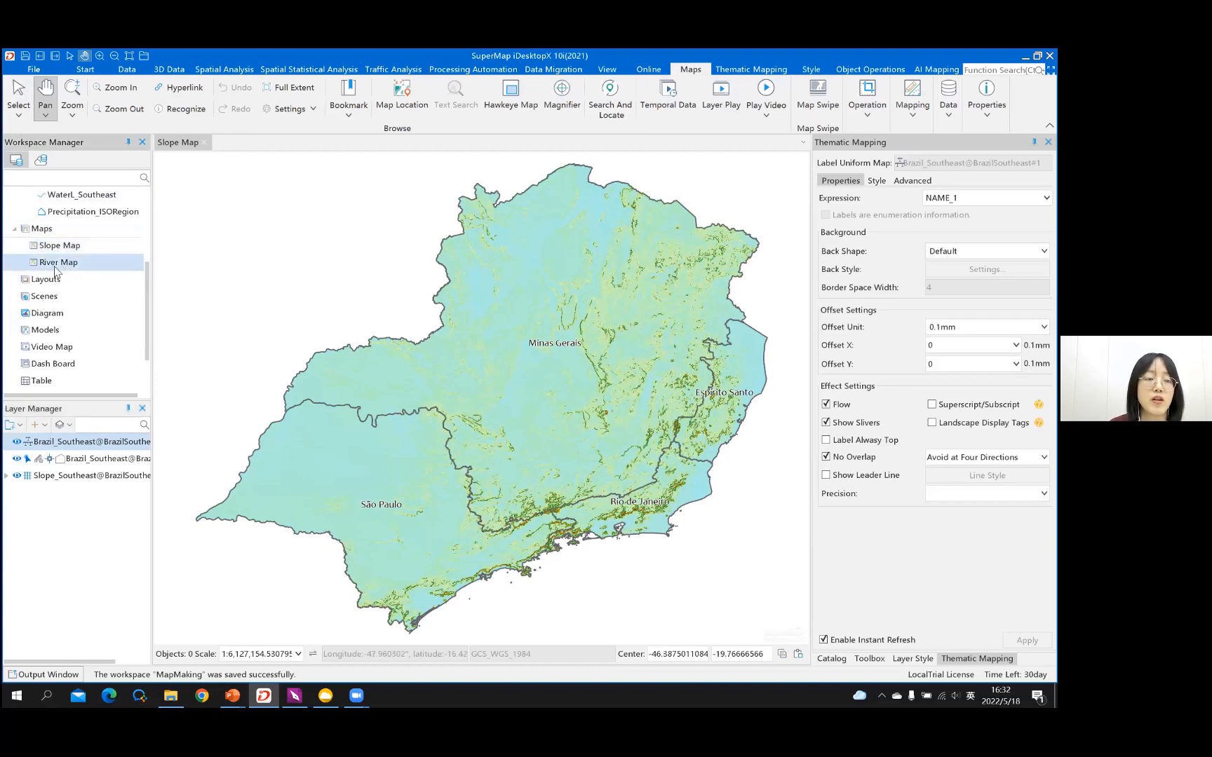
double_click(85, 263)
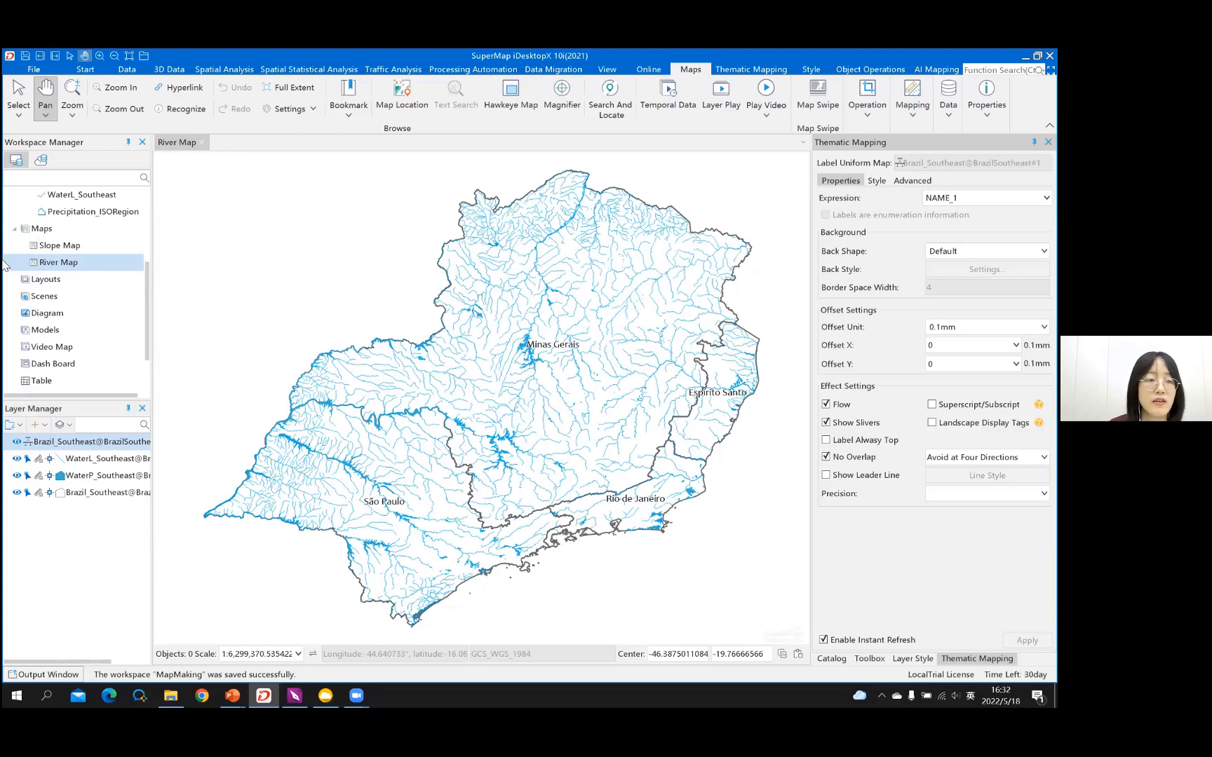
left_click(136, 284, "ctrl")
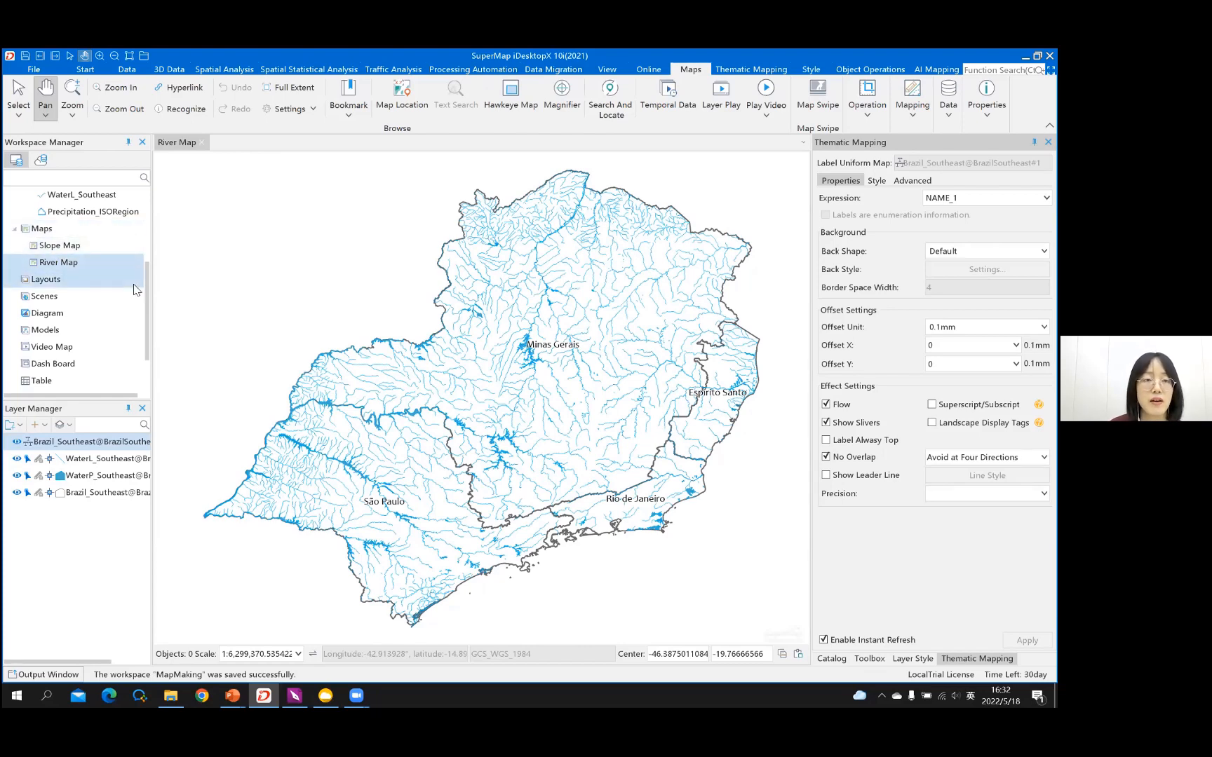
left_click(78, 262)
Step: Save a copy of the River Map under the name Precipitation Map
scroll(81, 264, "up", 2)
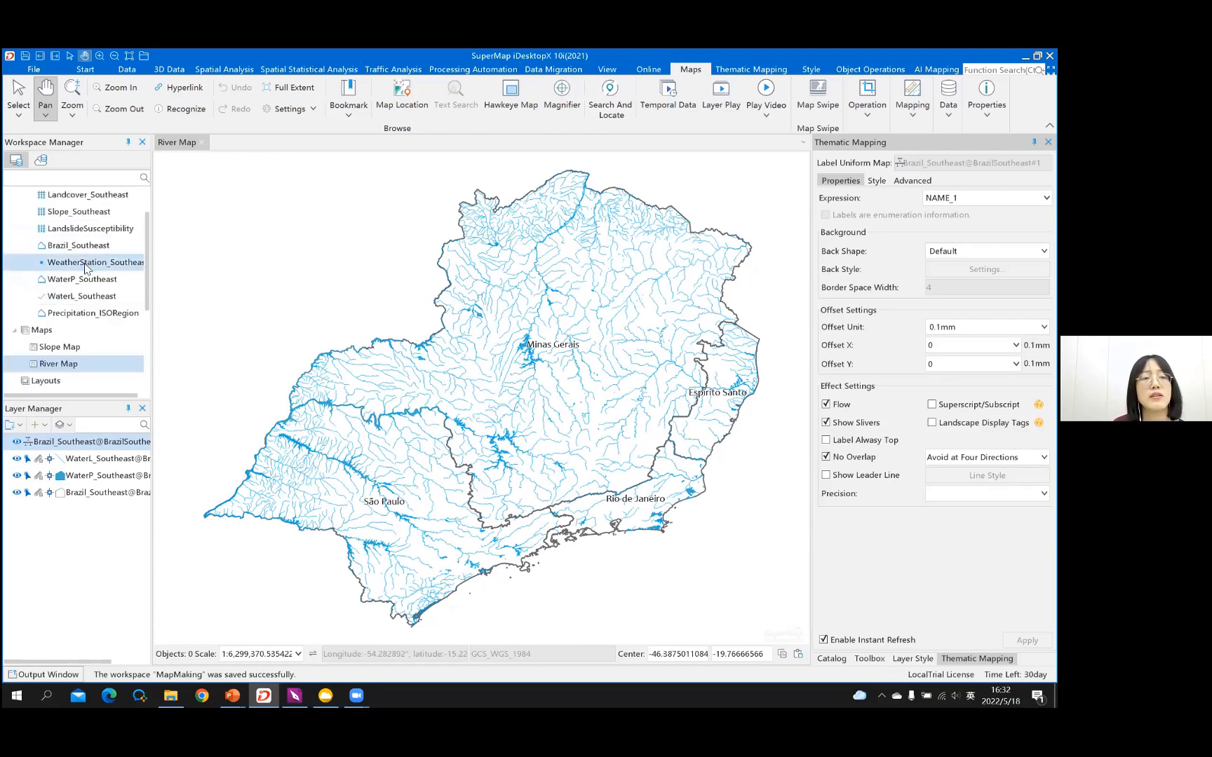
left_click(85, 316)
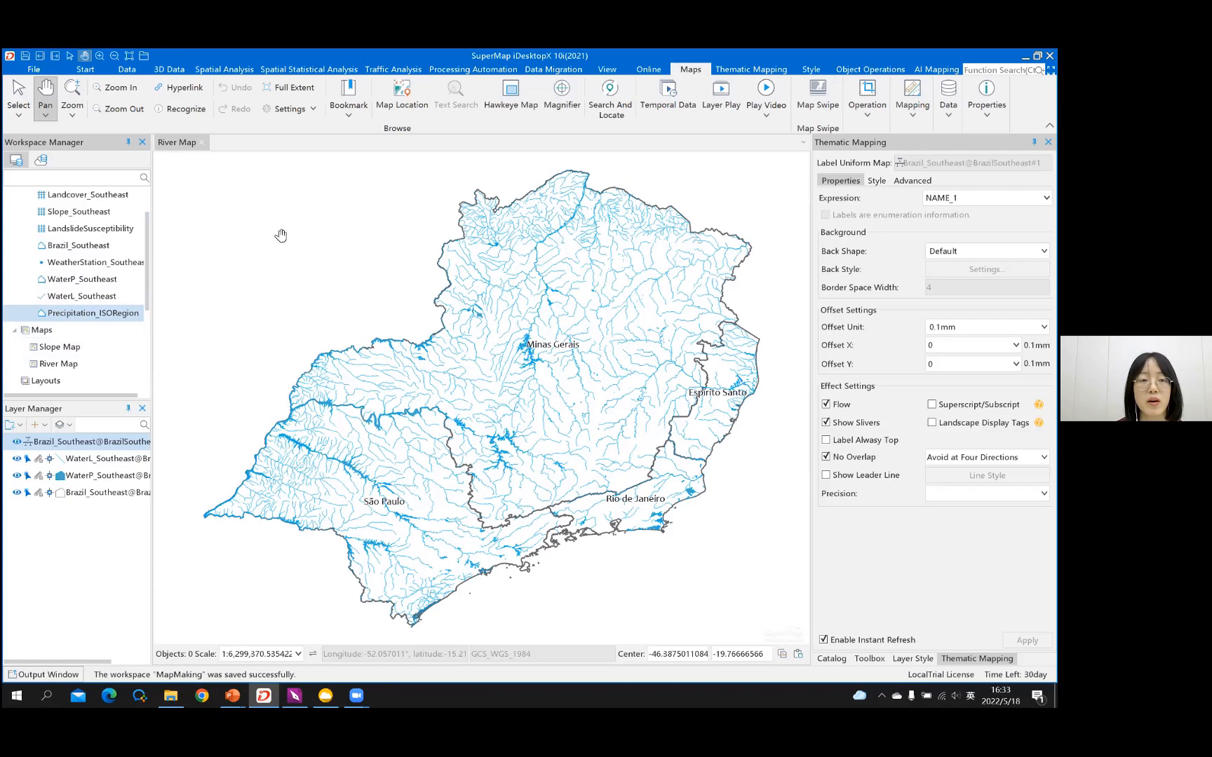
right_click(314, 215)
right_click(314, 215)
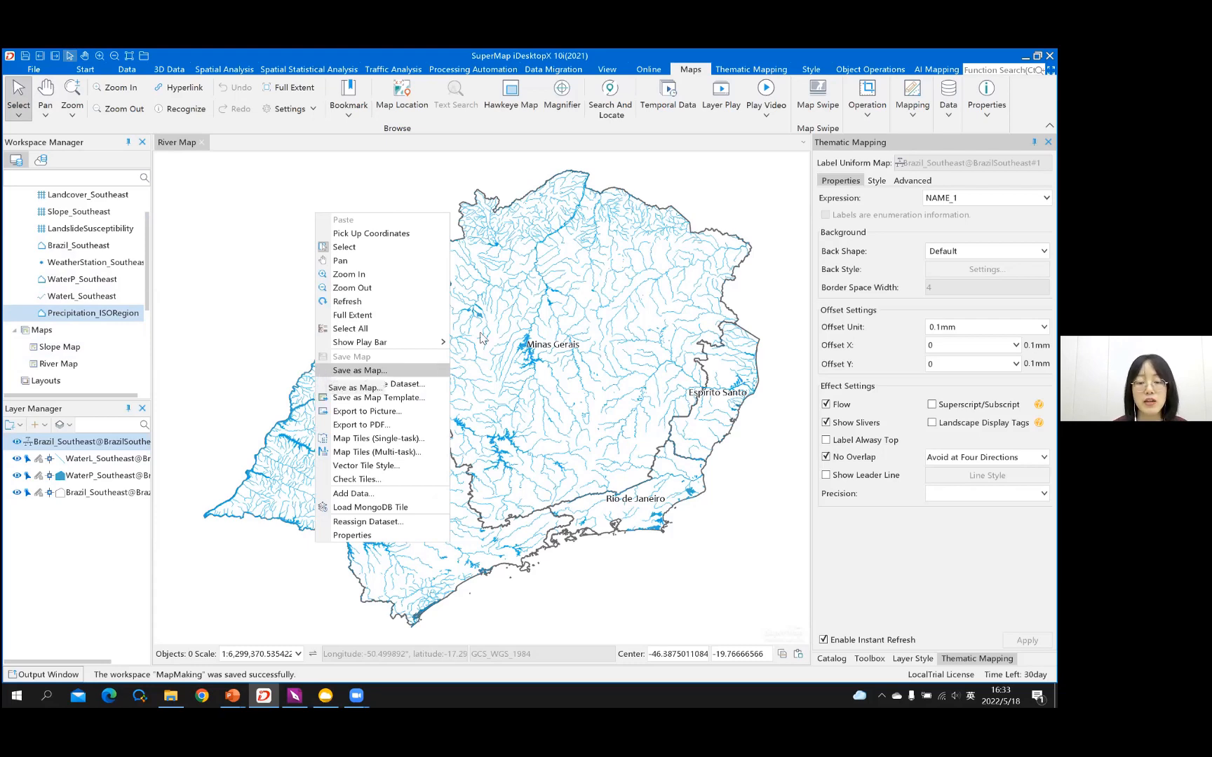
key("Return")
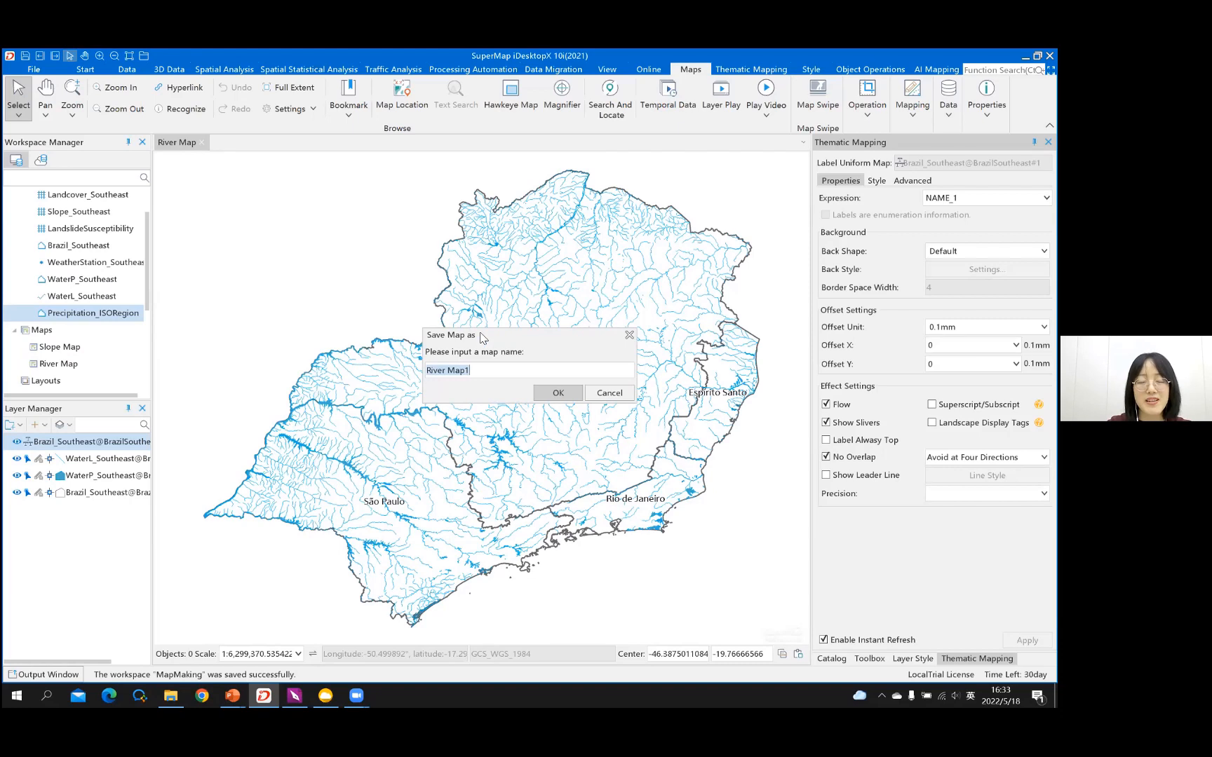
type("Preci")
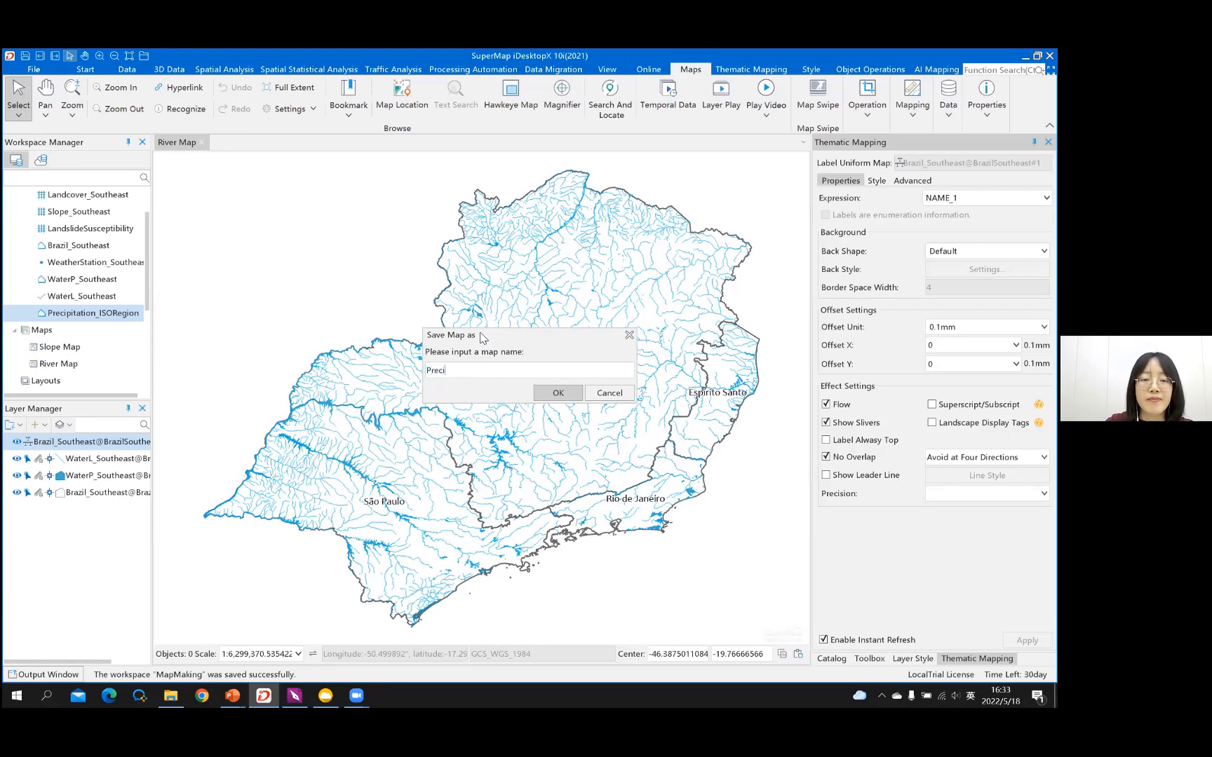
type("pitt")
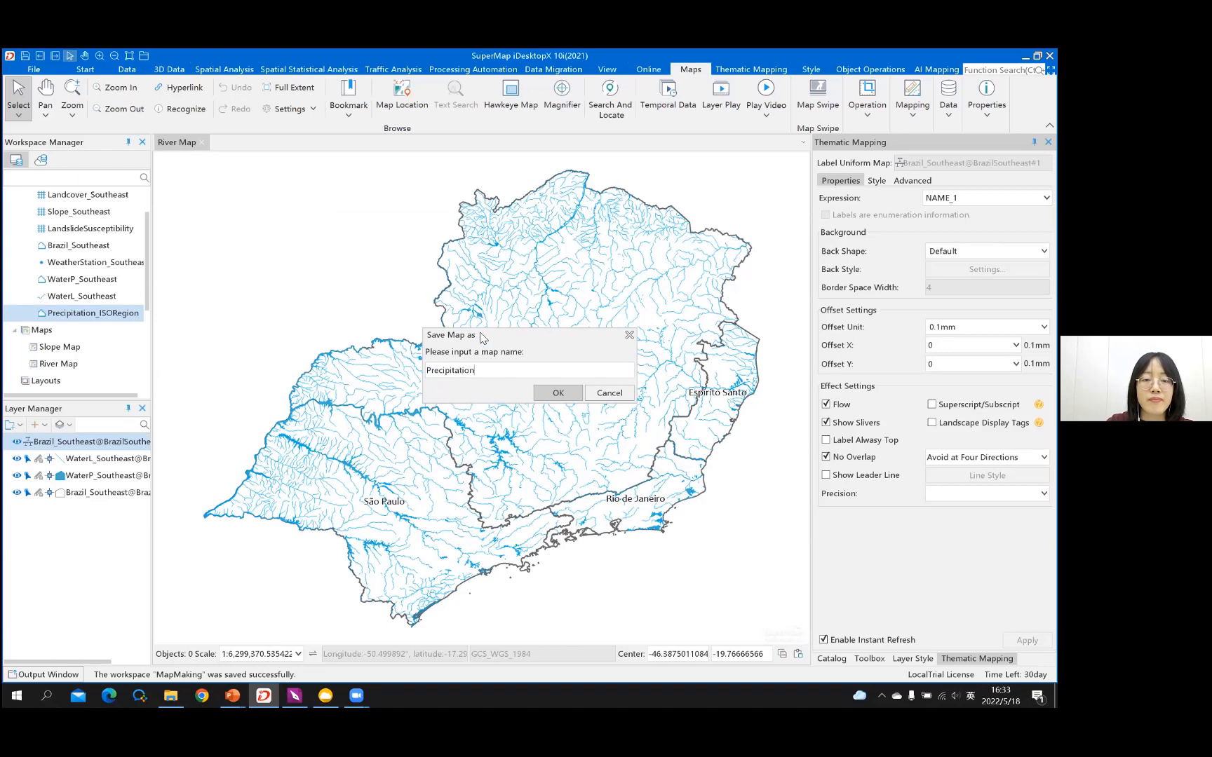
left_click(554, 396)
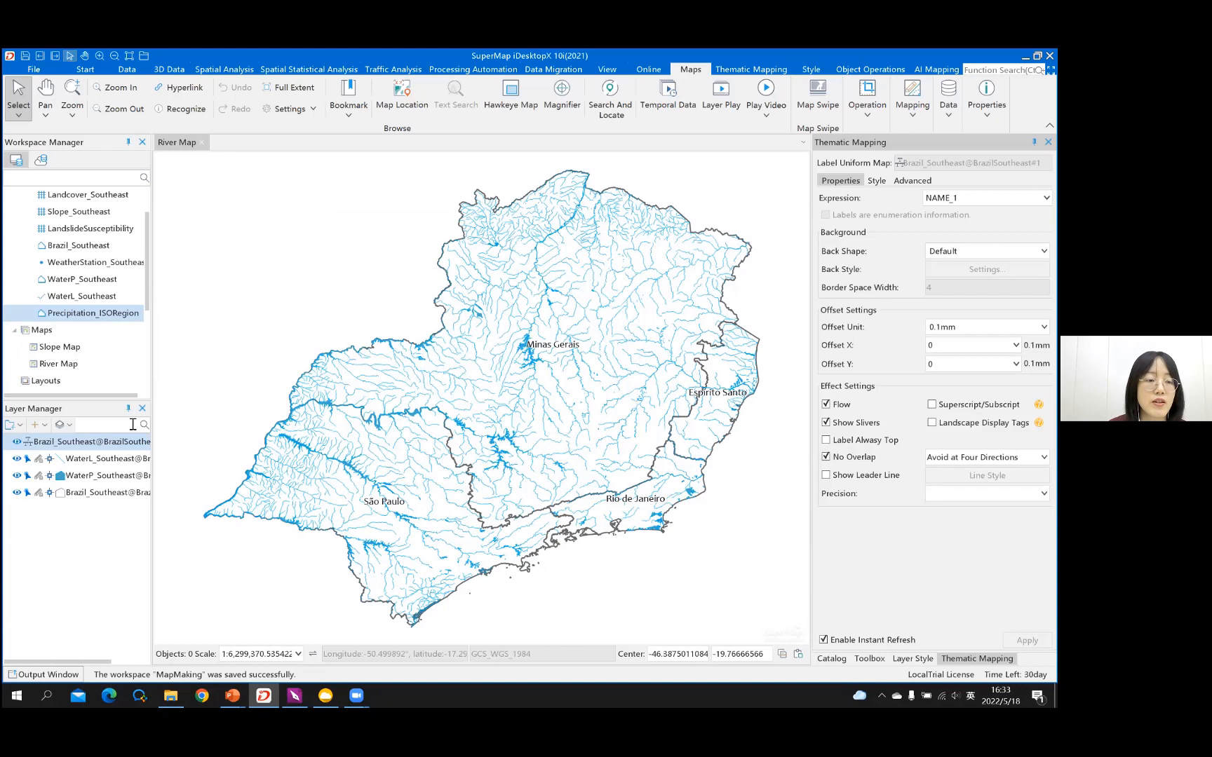
Step: Remove the WaterL_Southeast and WaterP_Southeast layers from the Precipitation Map
left_click(72, 462)
left_click(76, 478, "shift")
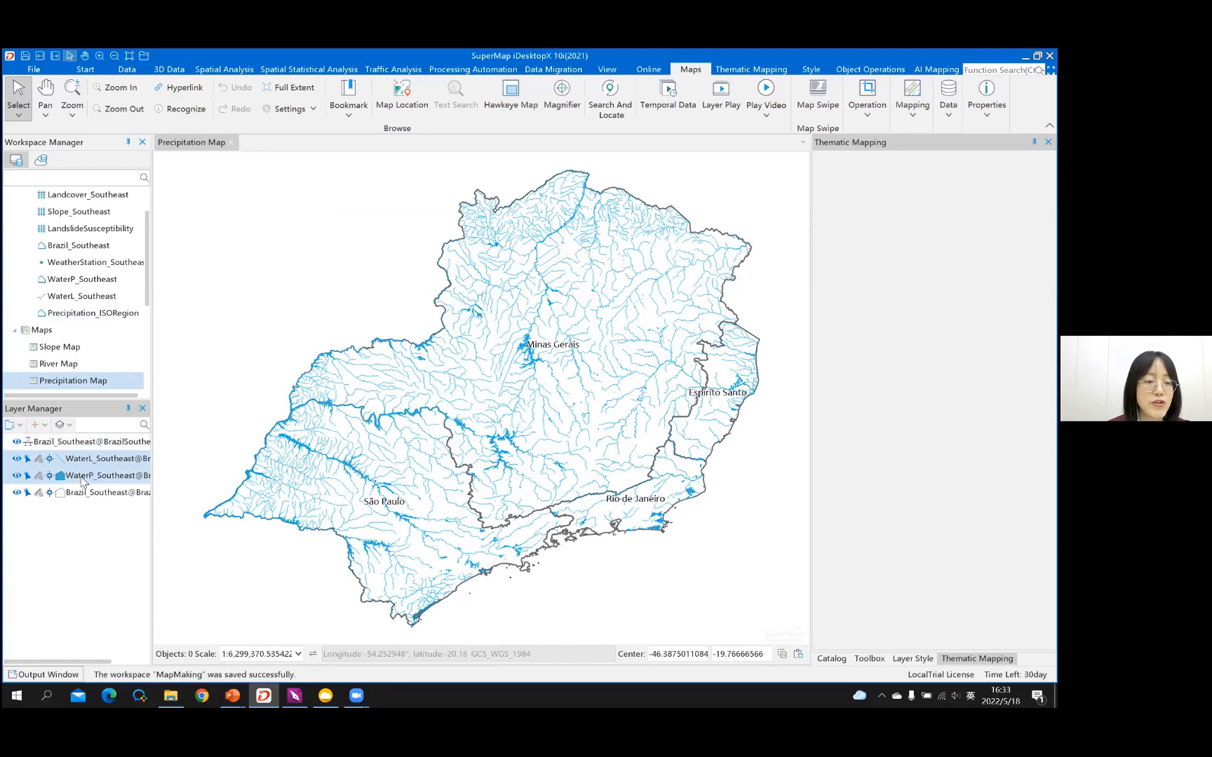
right_click(74, 478)
left_click(108, 672)
key("Return")
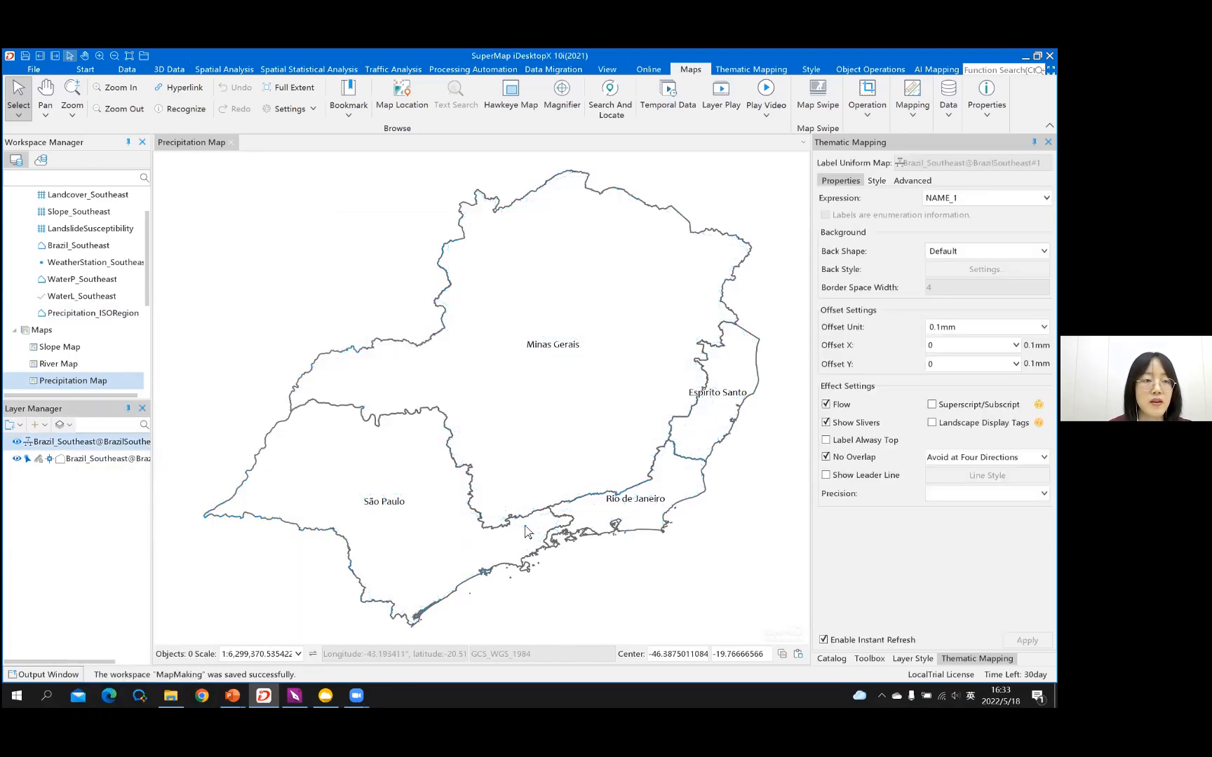
Step: Add the Precipitation_ISORegion and WeatherStation_Southeast datasets to the Precipitation Map
left_click(118, 251)
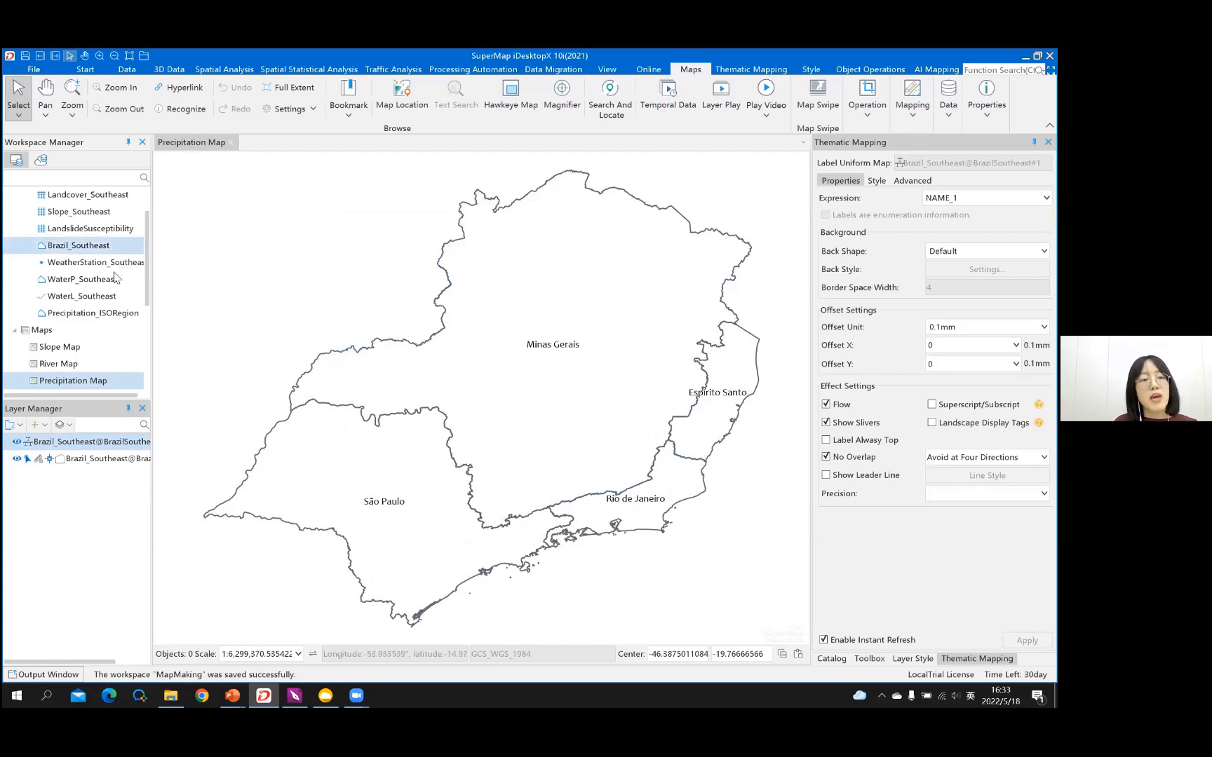
left_click(102, 317)
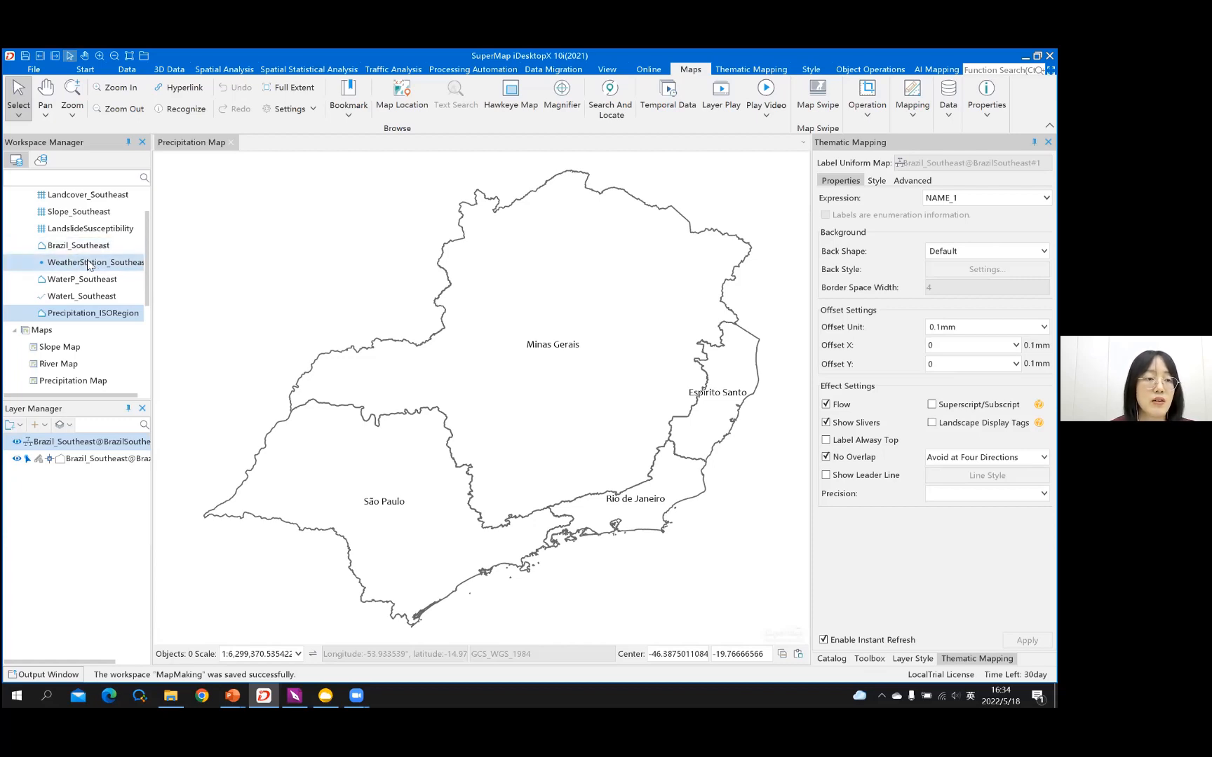
left_click_drag(98, 265, 587, 272)
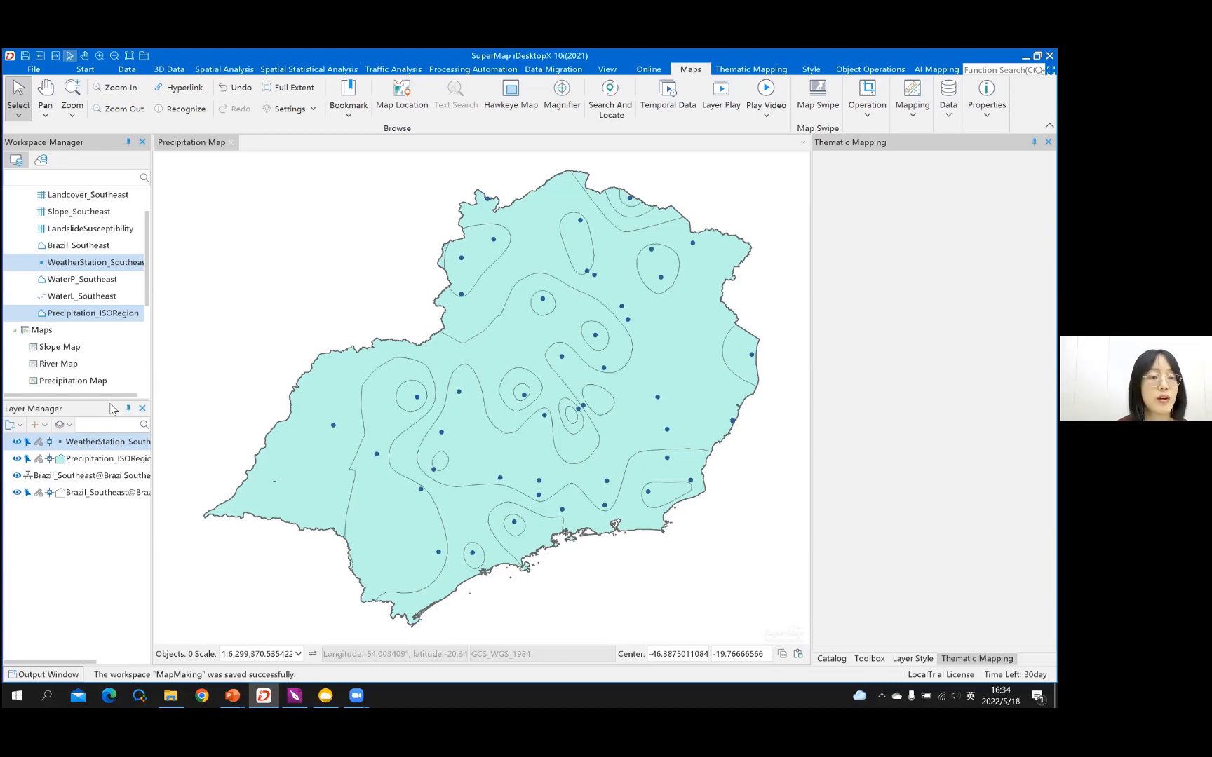
Step: Restyle the WeatherStation_Southeast points with the square System 0 marker in medium gray
right_click(121, 447)
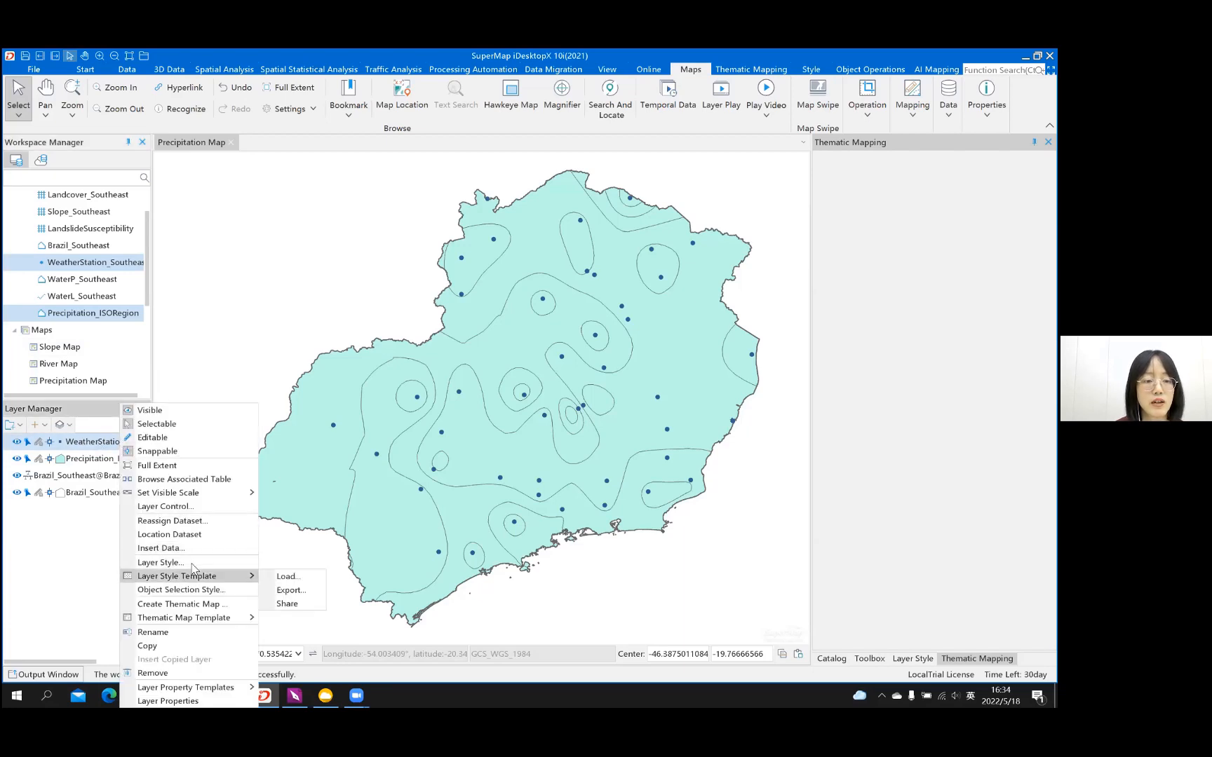
key("Escape")
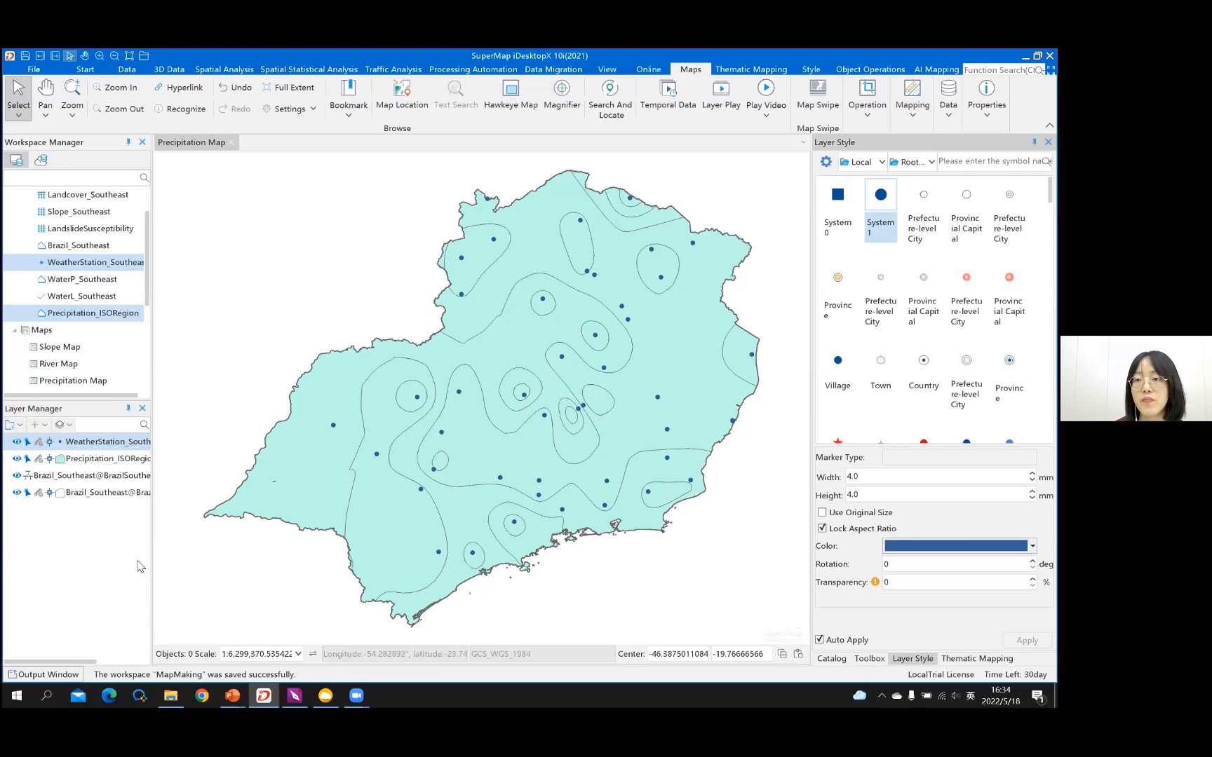
left_click(839, 195)
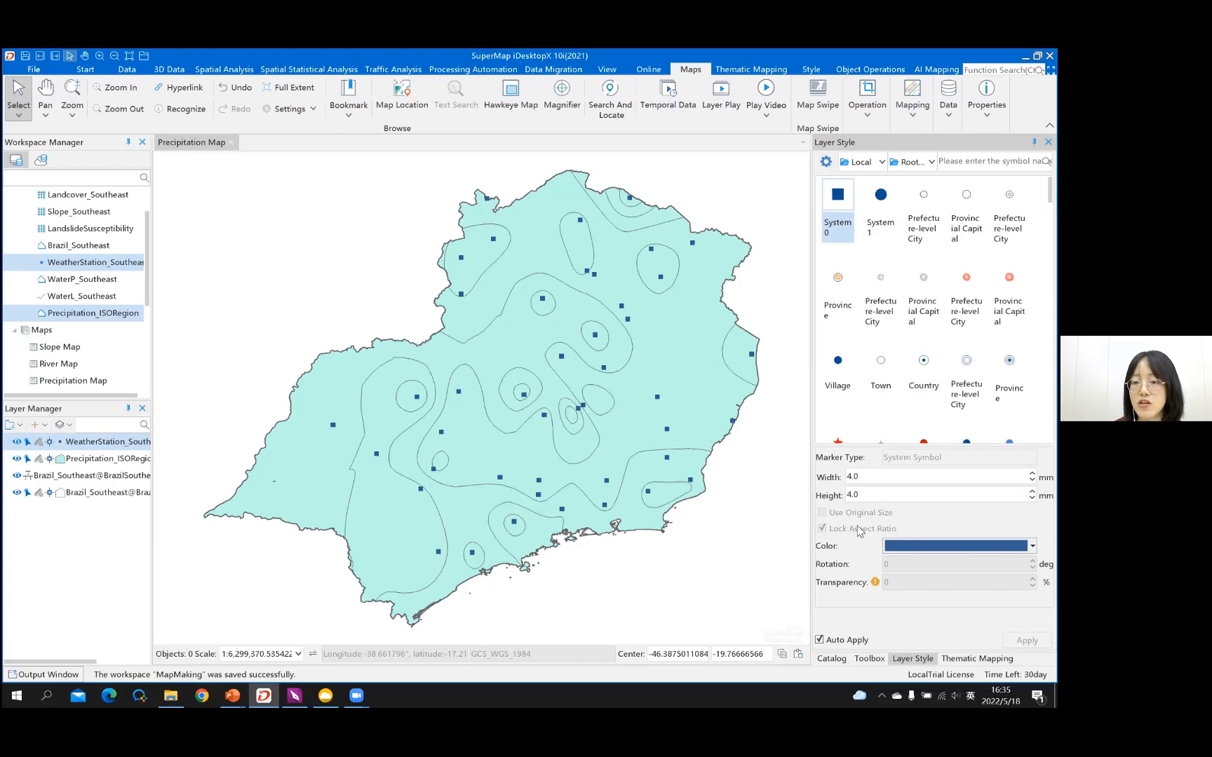
left_click(1031, 546)
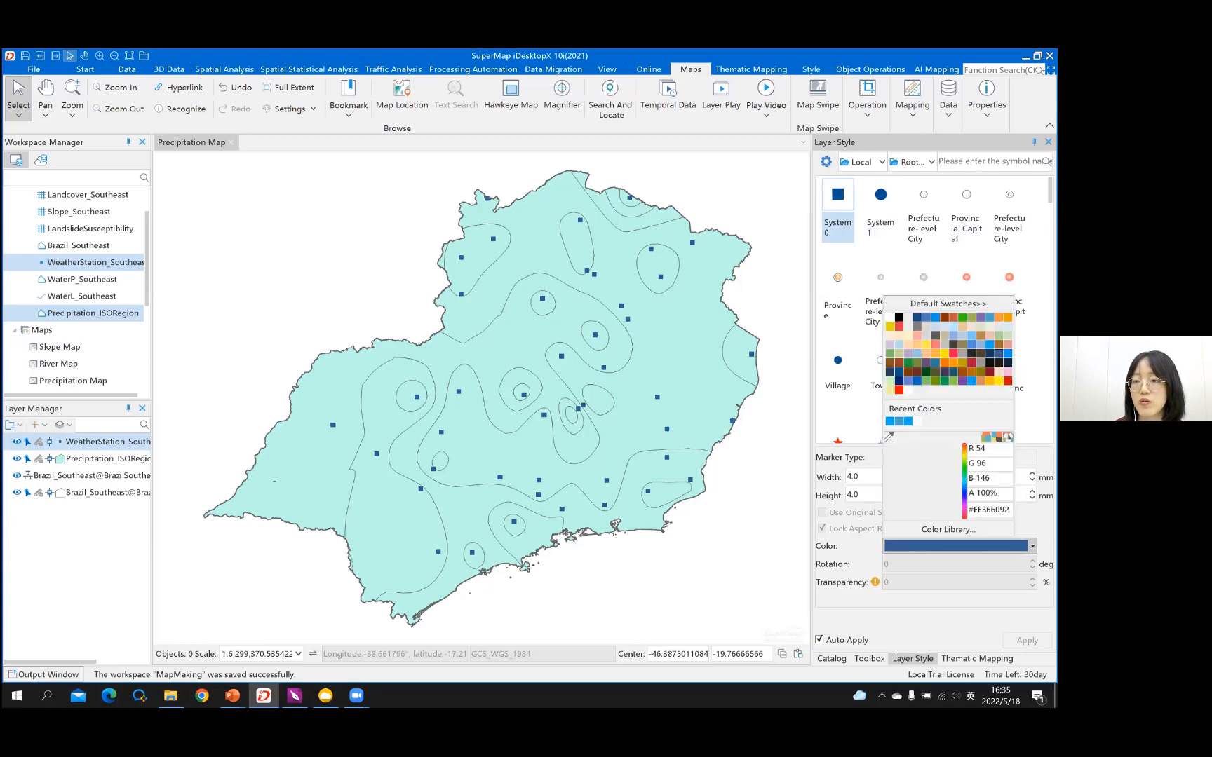
left_click(1008, 436)
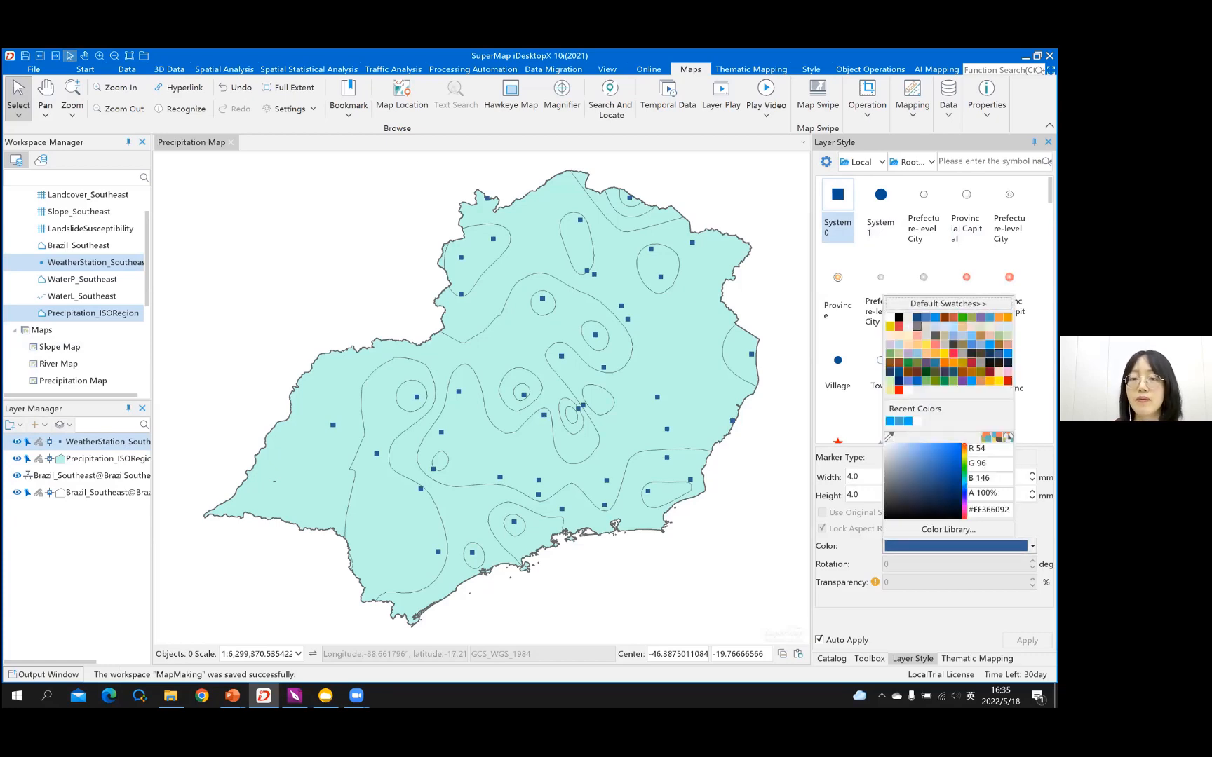
left_click(924, 280)
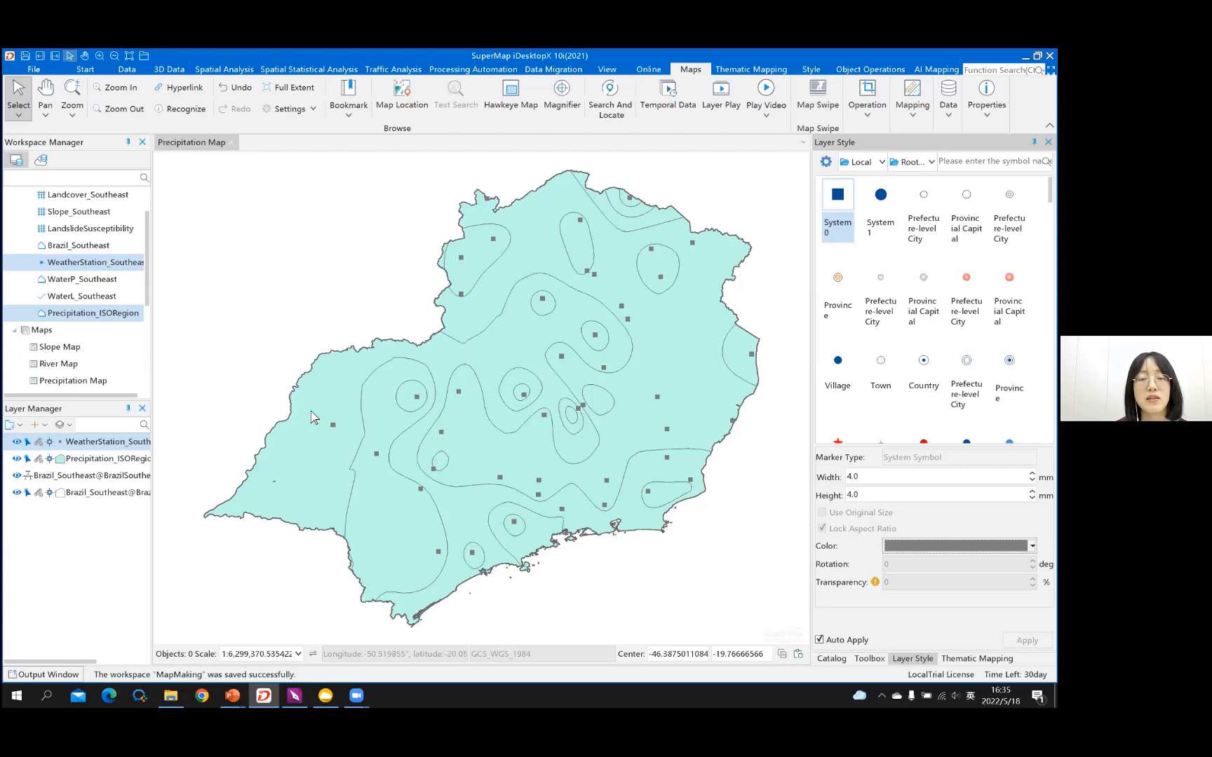
Step: Create a default Label Uniform Map for the WeatherStation_Southeast layer, using AnnualPrecipitation as the label expression
right_click(124, 445)
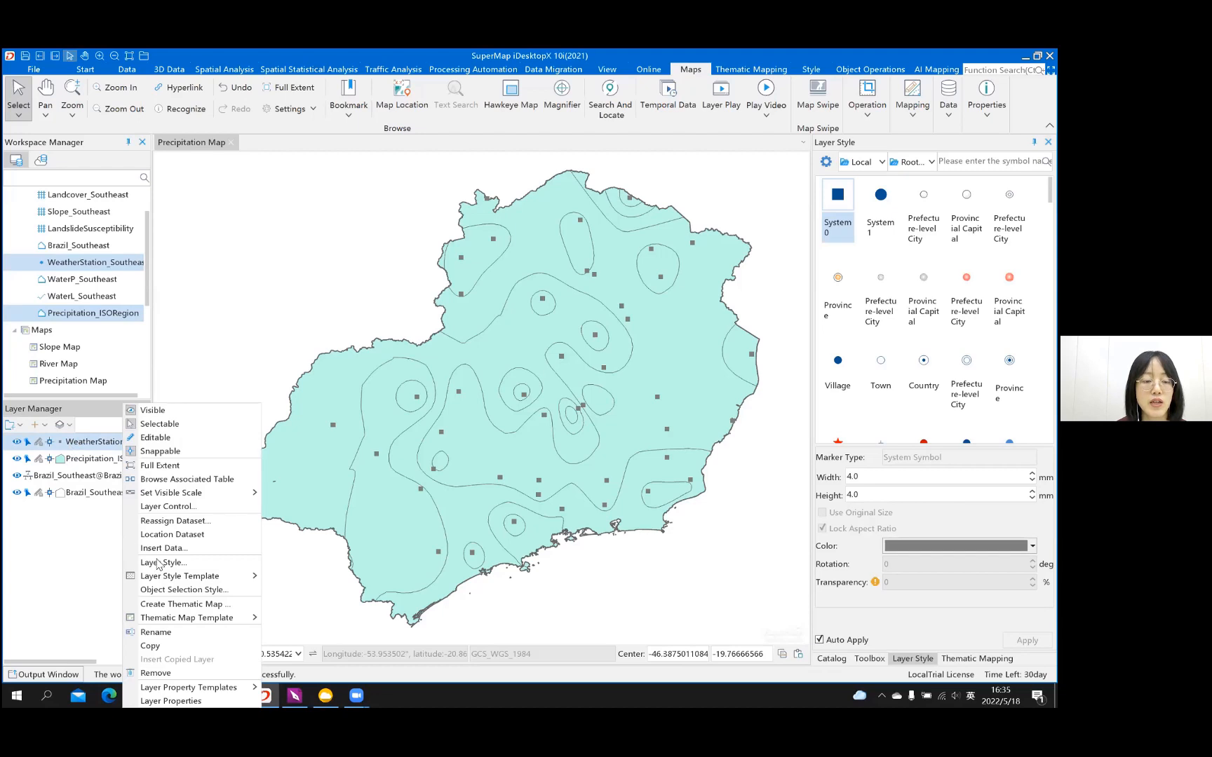
left_click(167, 605)
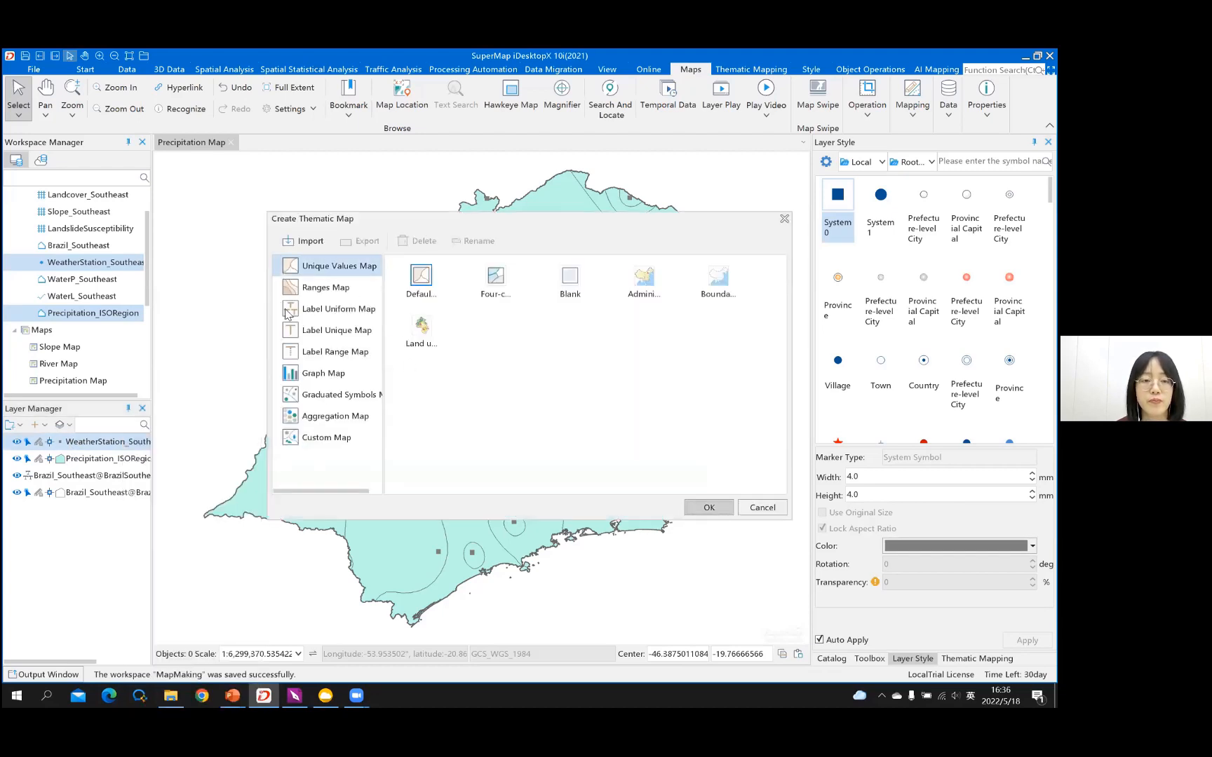
left_click(340, 312)
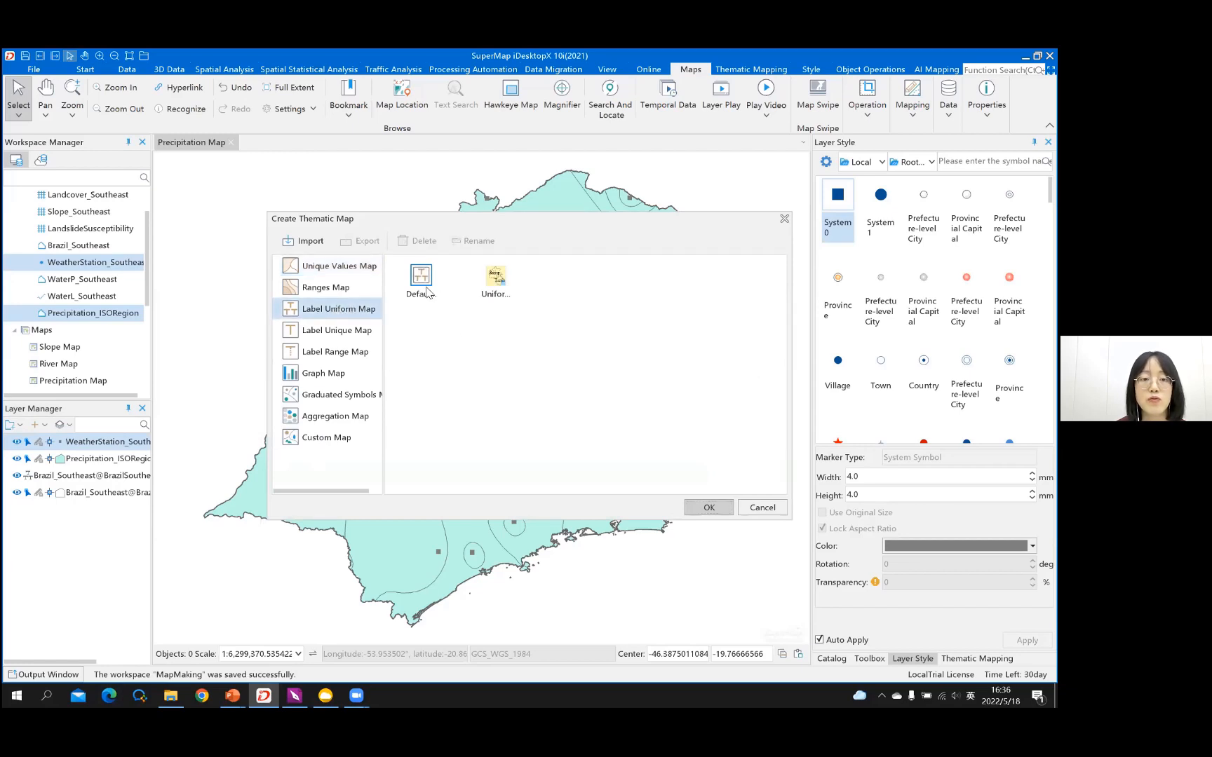
left_click(723, 508)
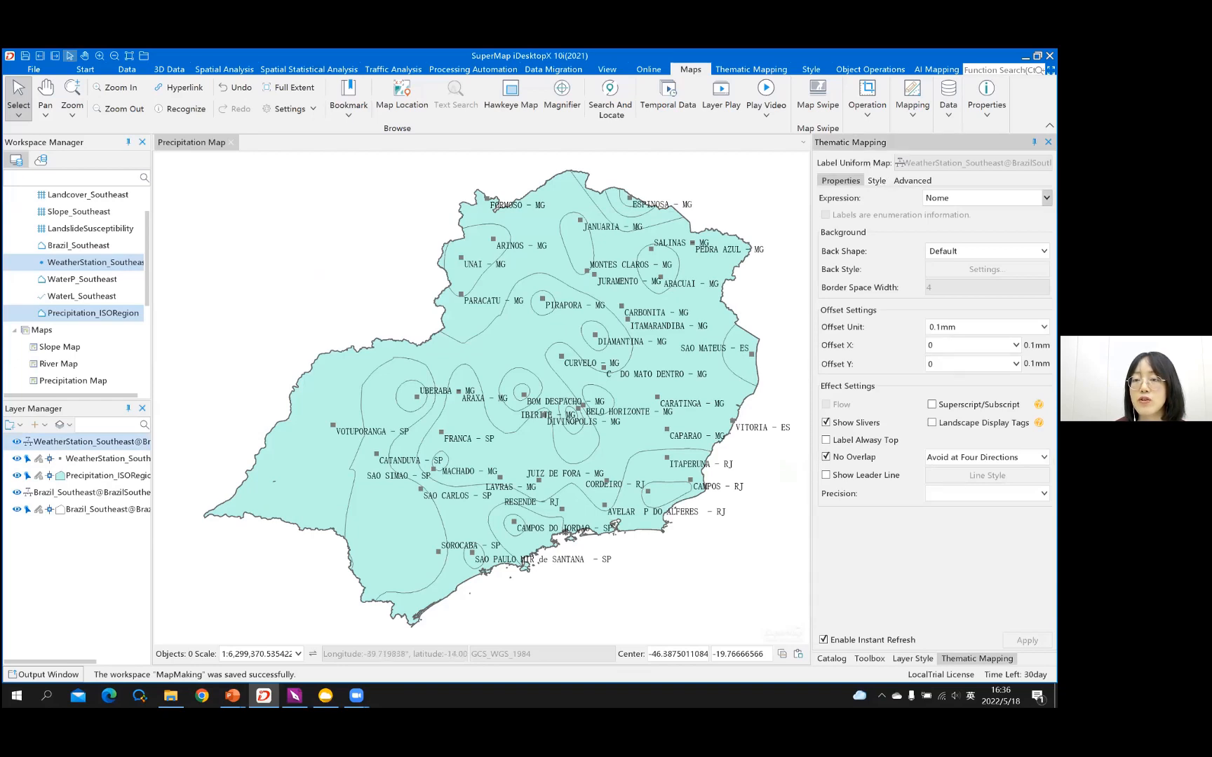
left_click(1046, 198)
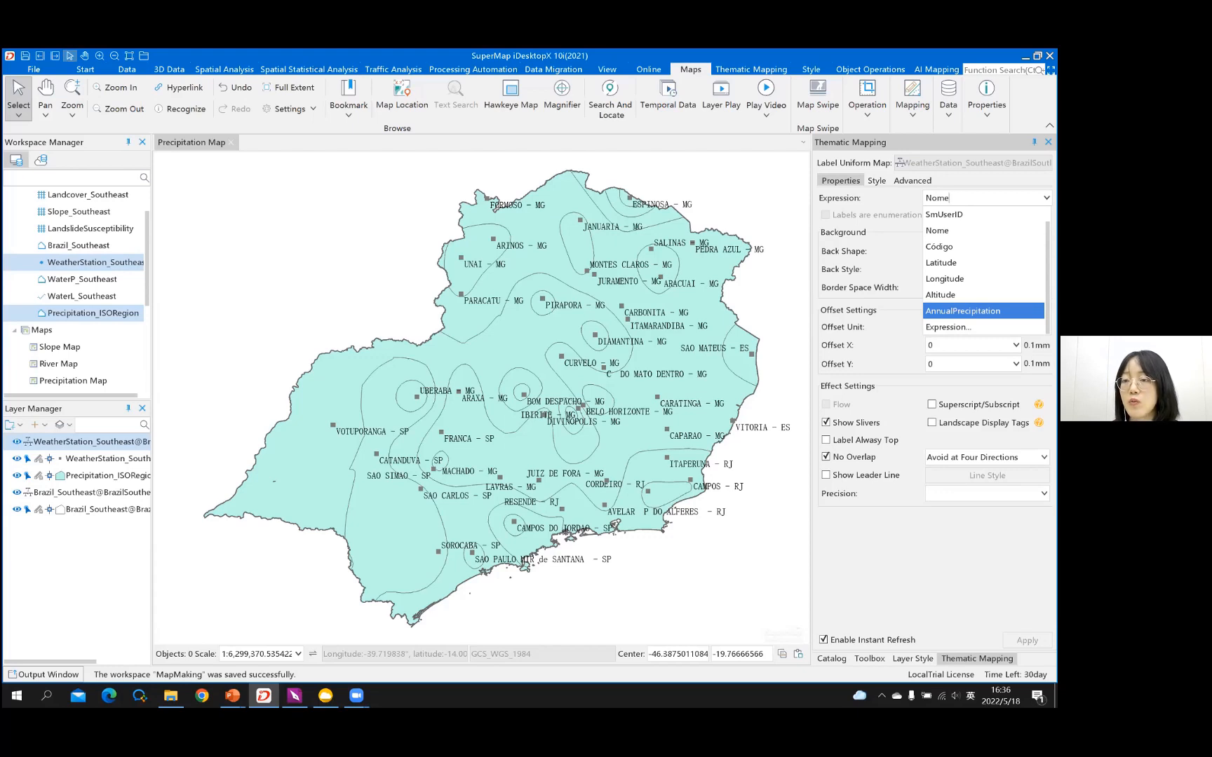
left_click(982, 310)
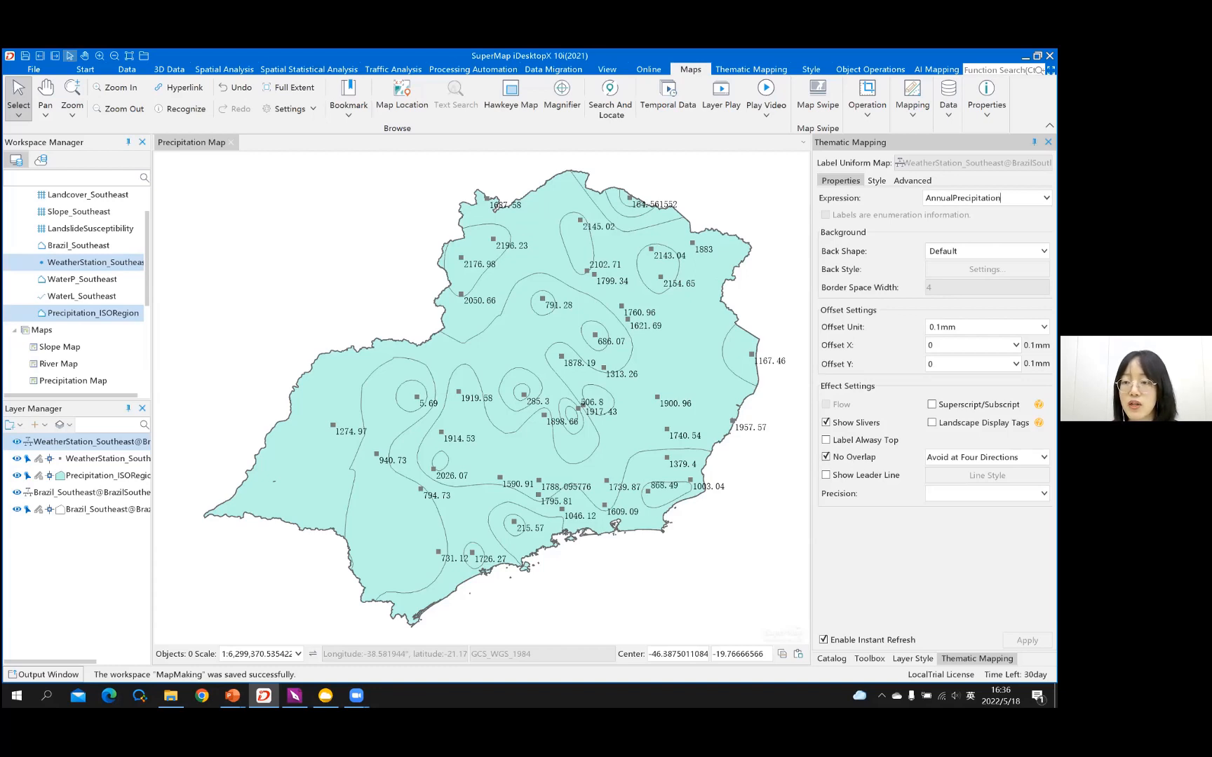
Step: Set the weather station labels to Avoid at Eight Directions and their font to Candara
left_click(987, 457)
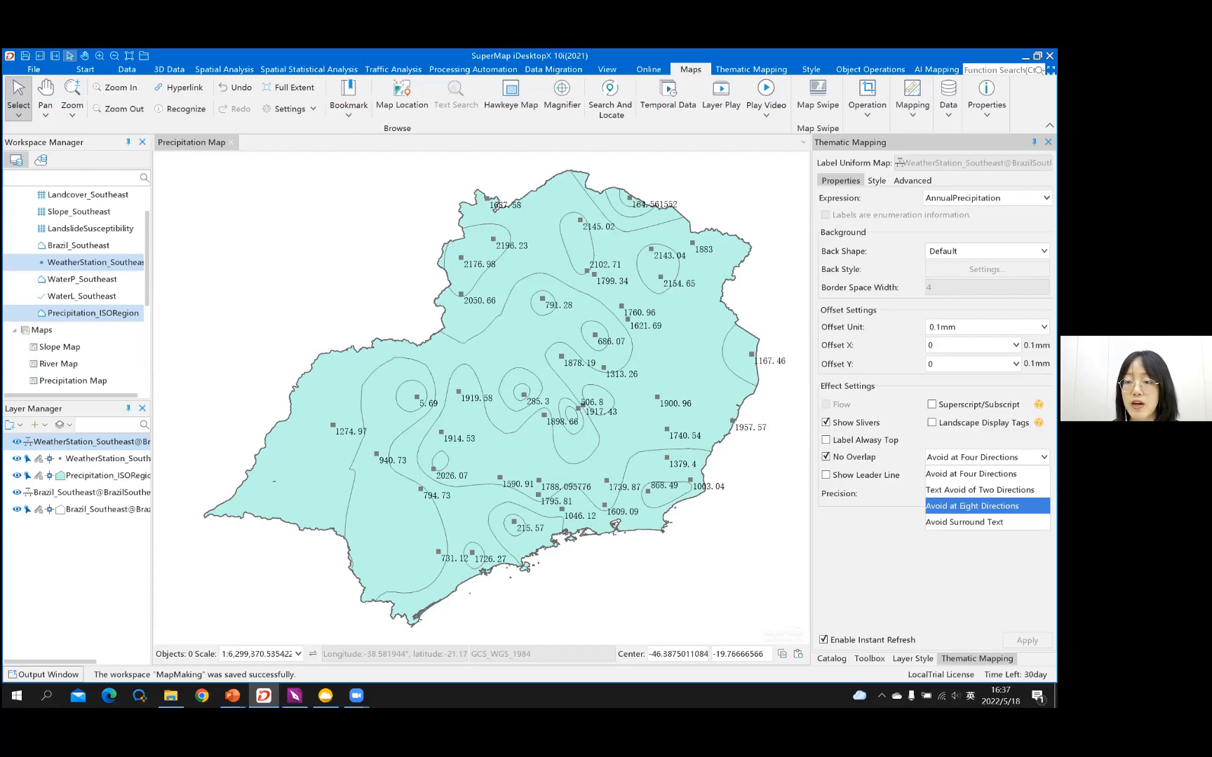
left_click(972, 506)
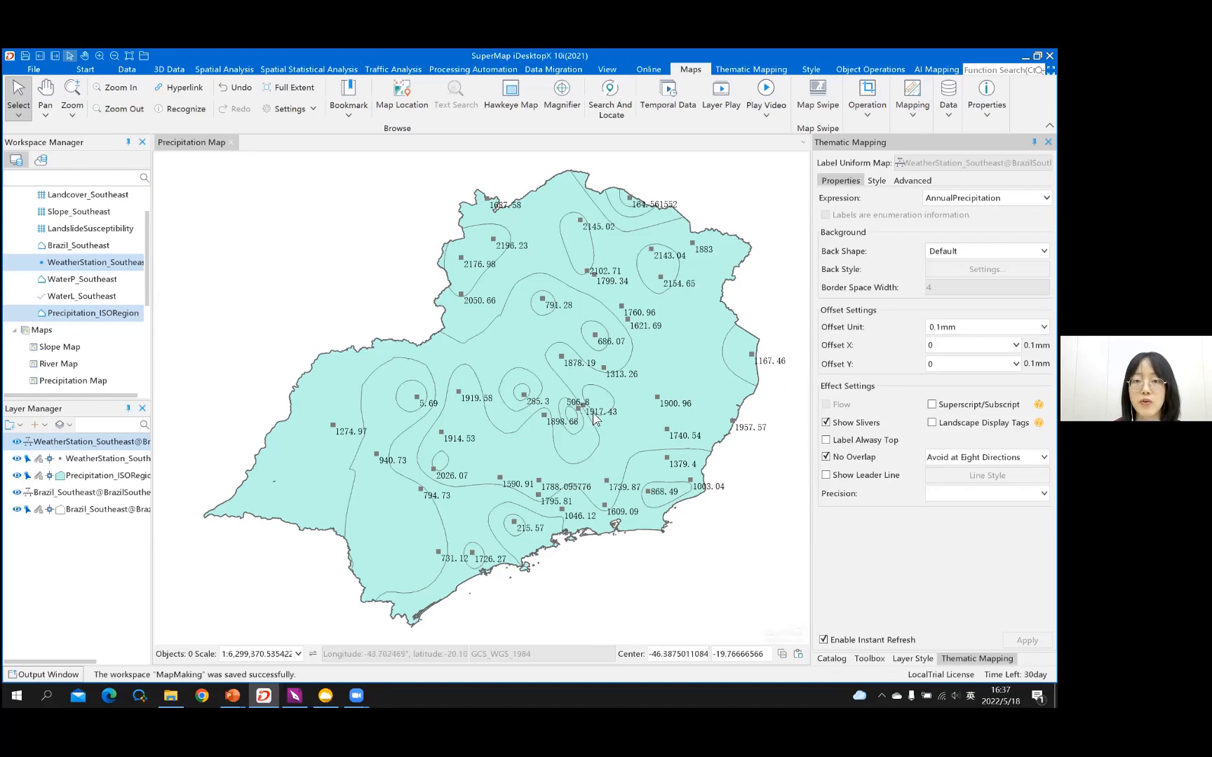
left_click(877, 181)
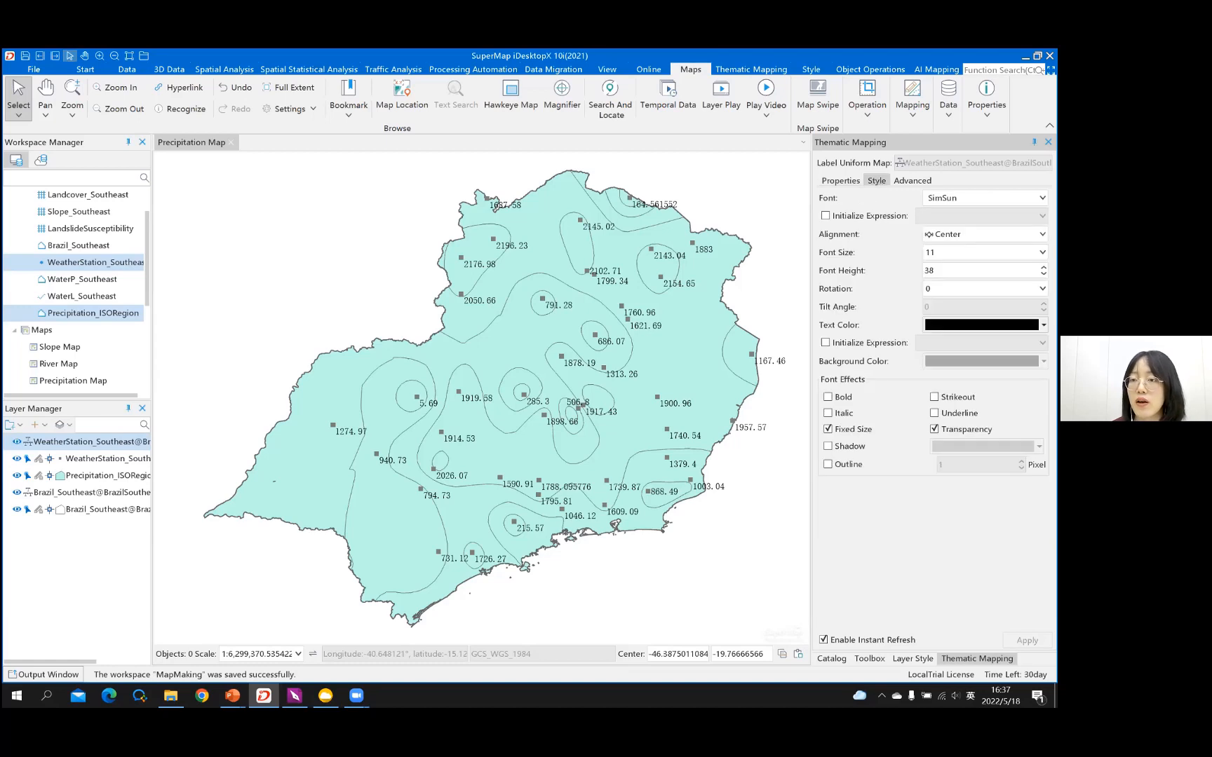
left_click(947, 198)
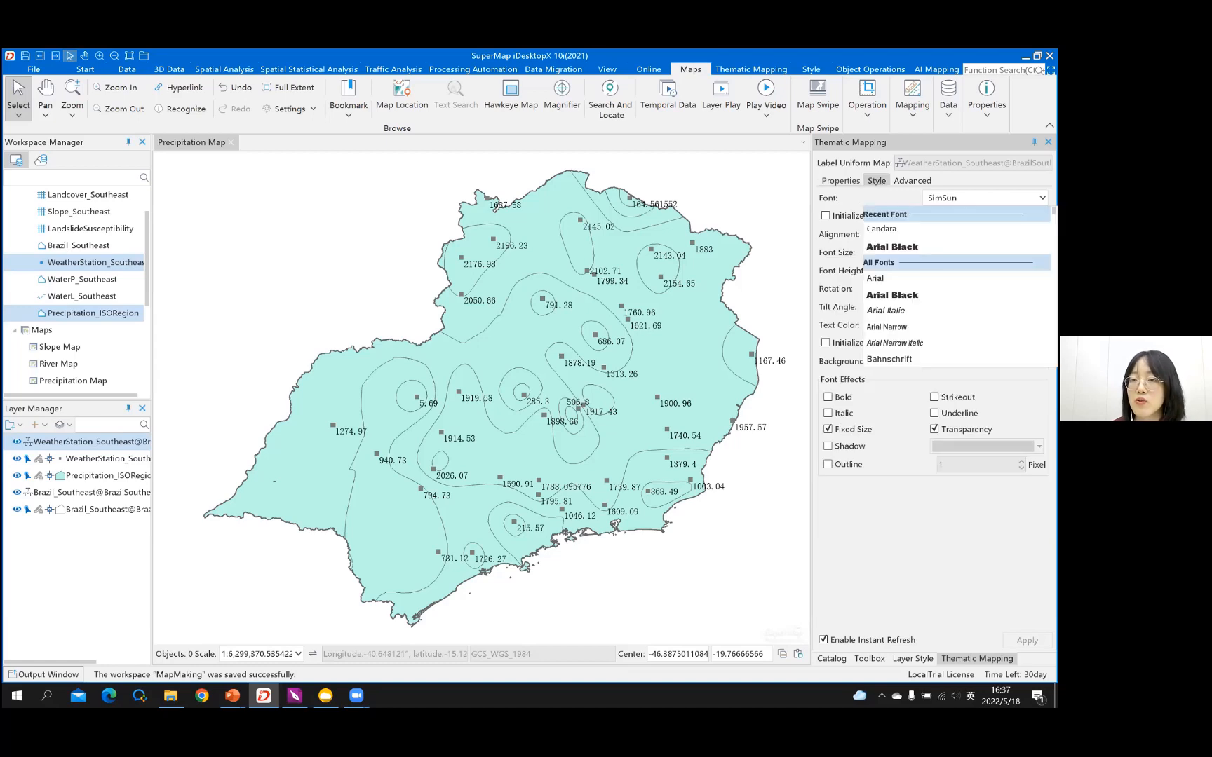
left_click(888, 229)
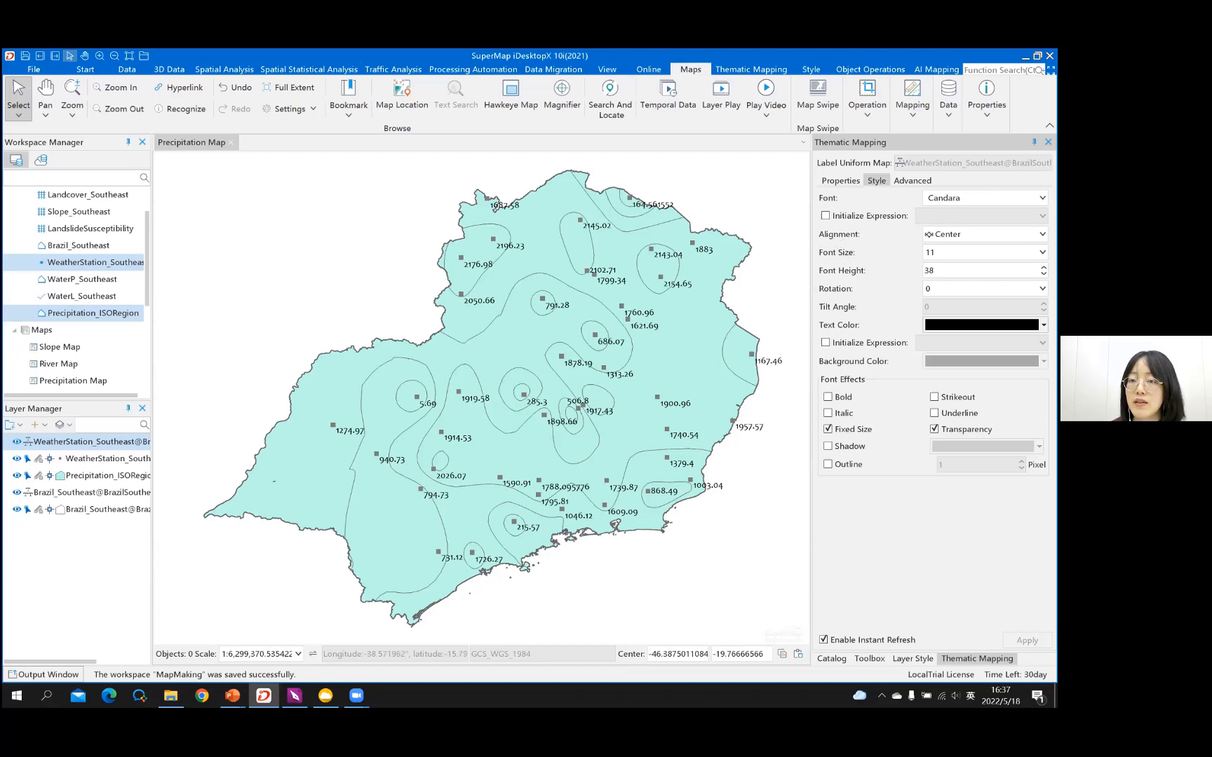
Step: Set the alignment of the weather station labels to Top Center
key("alt+Down")
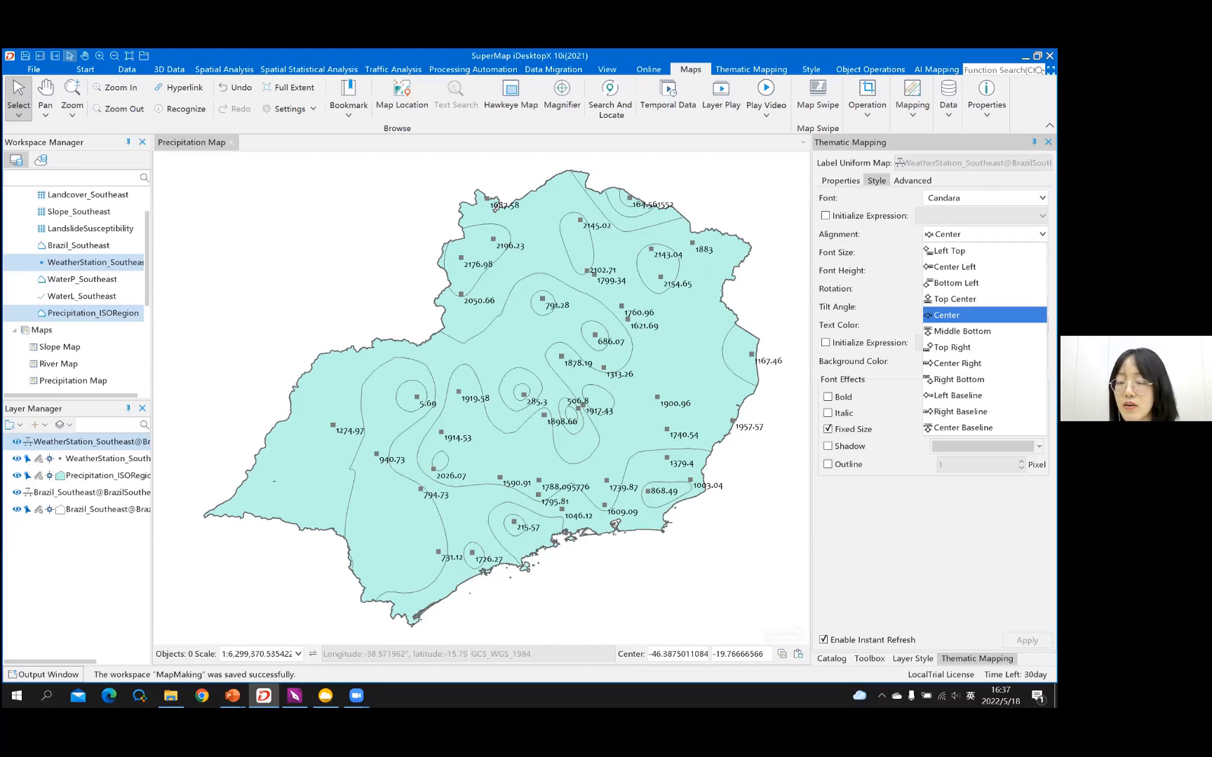
key("Home")
key("Down")
key("Down")
key("Down")
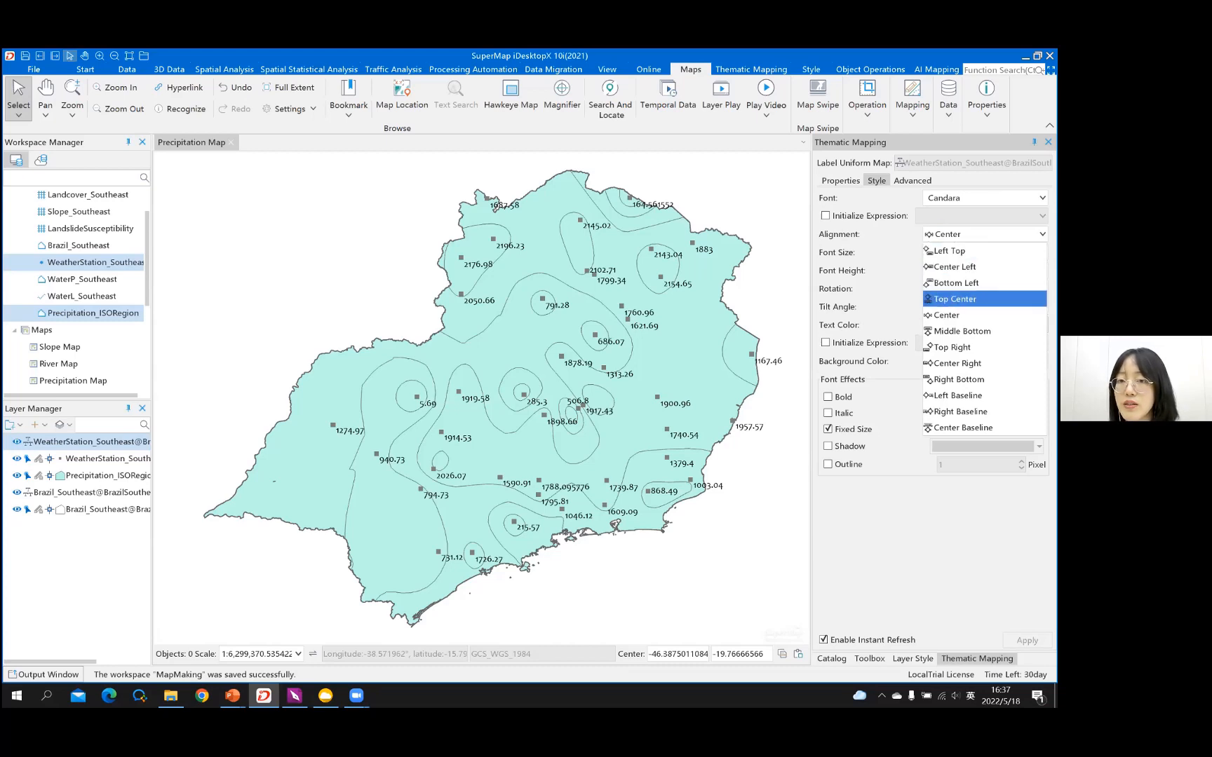
key("Return")
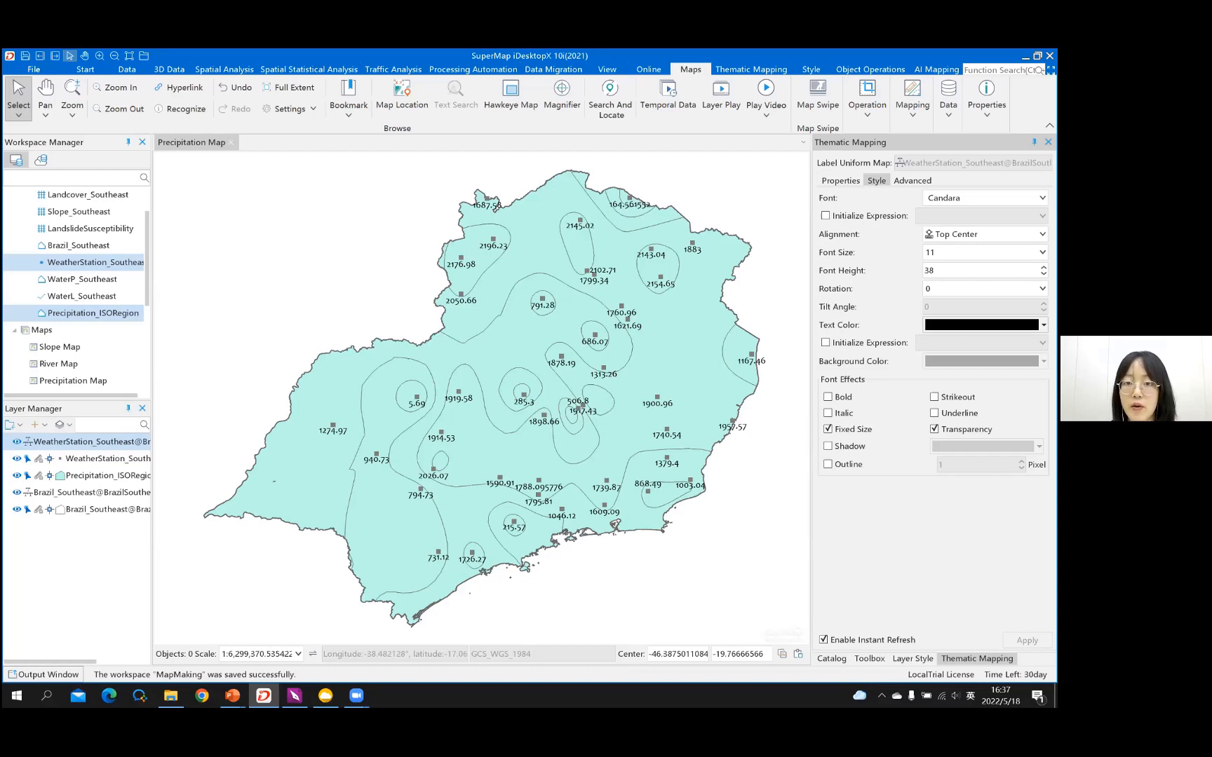
Step: Set the weather station labels to font size 9 and give them a white outline
double_click(930, 252)
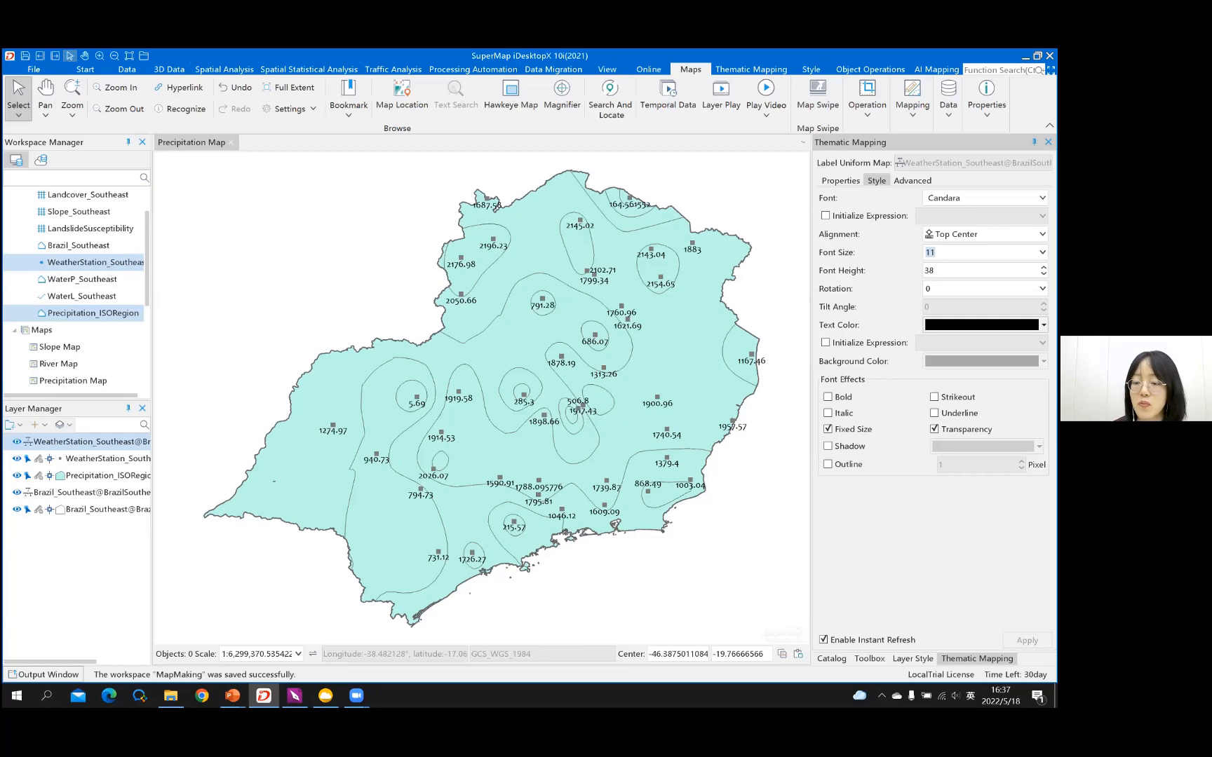
type("9")
key("Return")
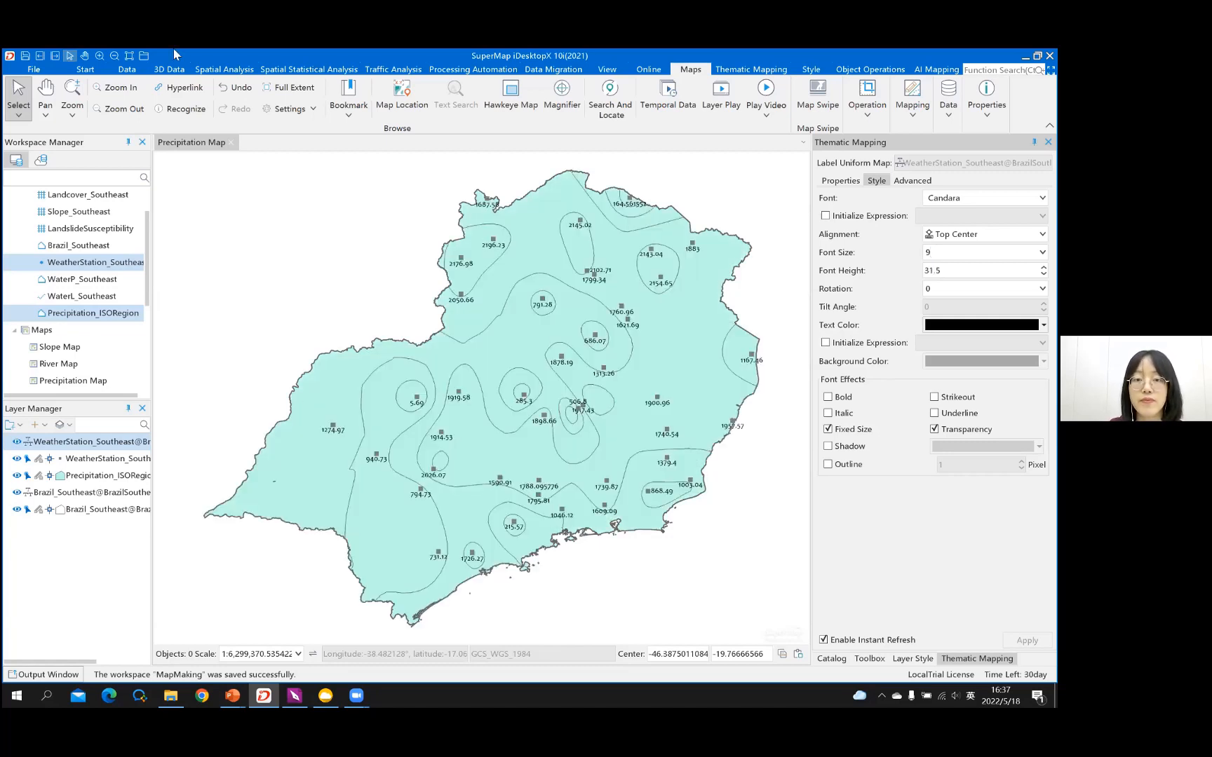
left_click(828, 464)
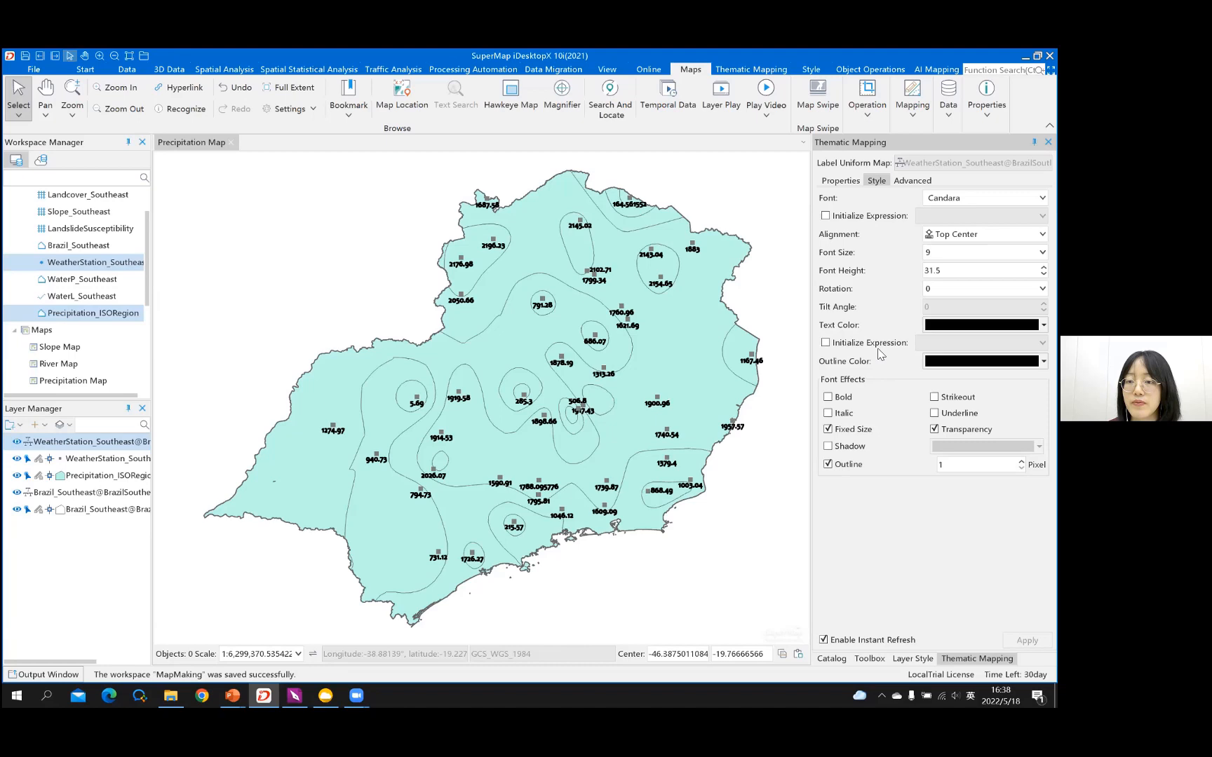
left_click(1044, 361)
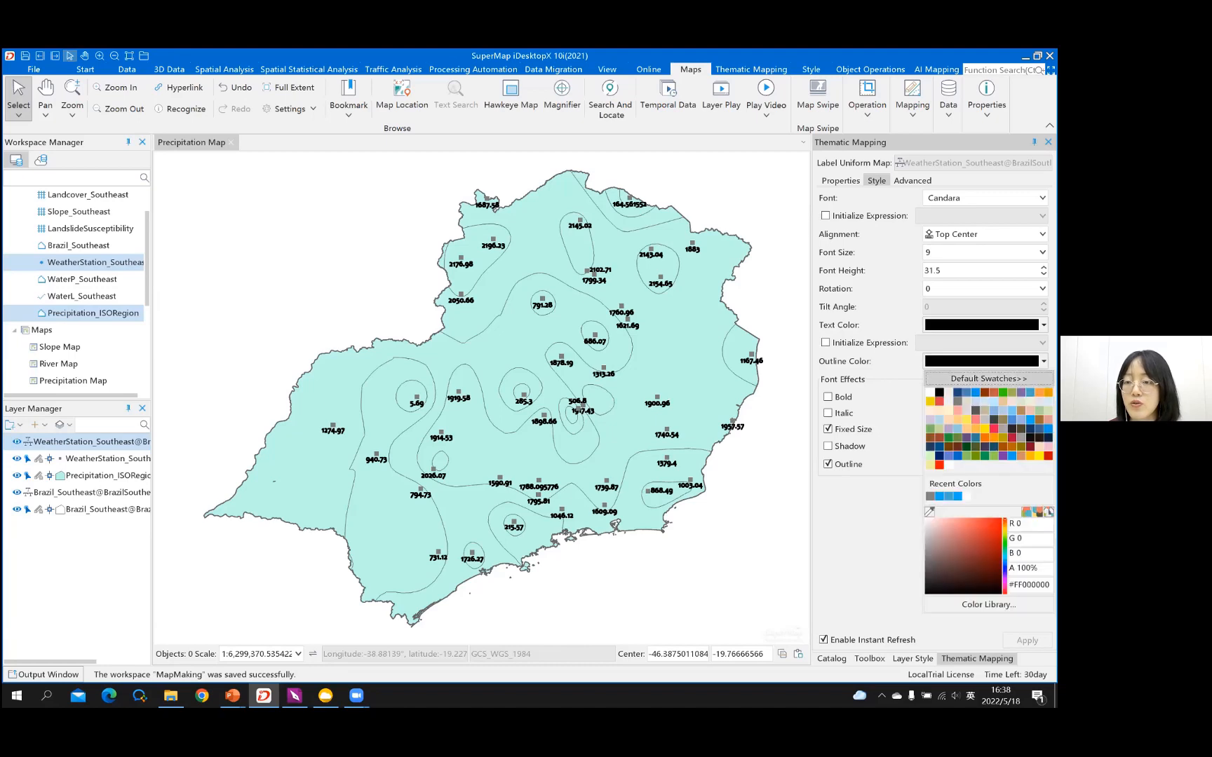
left_click(932, 392)
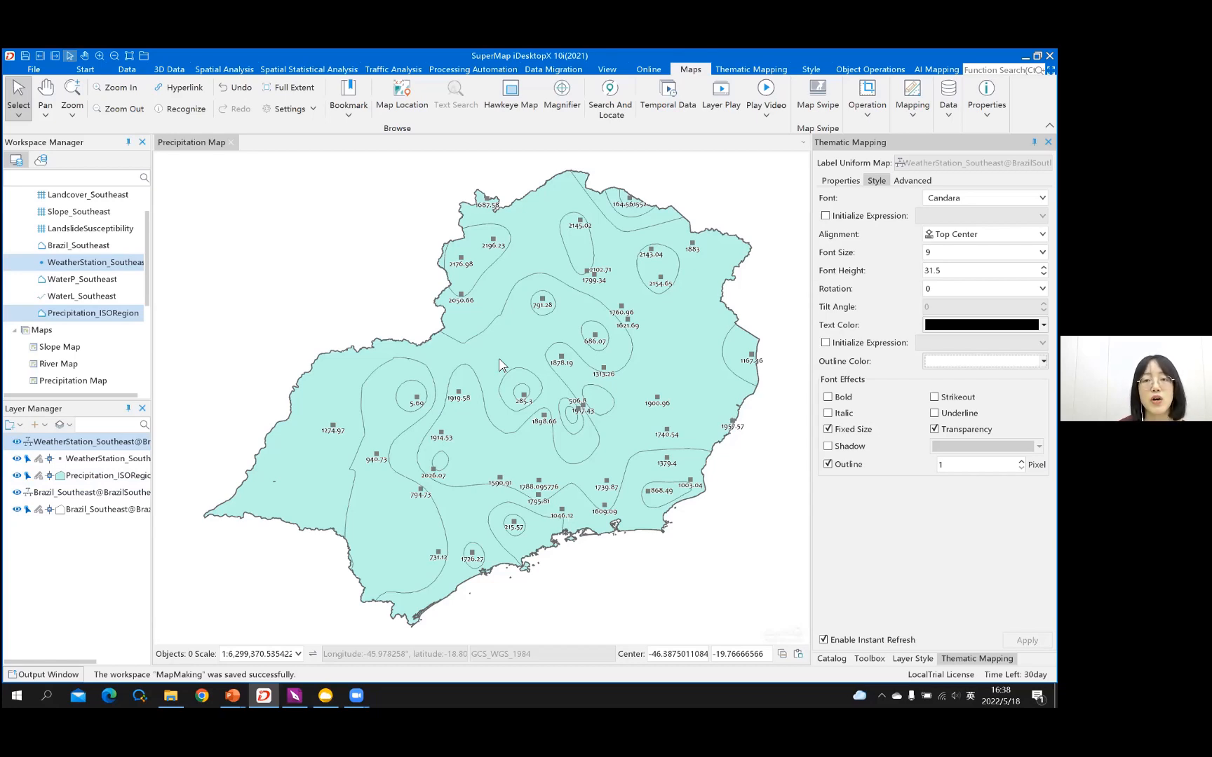
Step: Create a default Ranges Map for the Precipitation_ISORegion layer
left_click(85, 479)
right_click(116, 481)
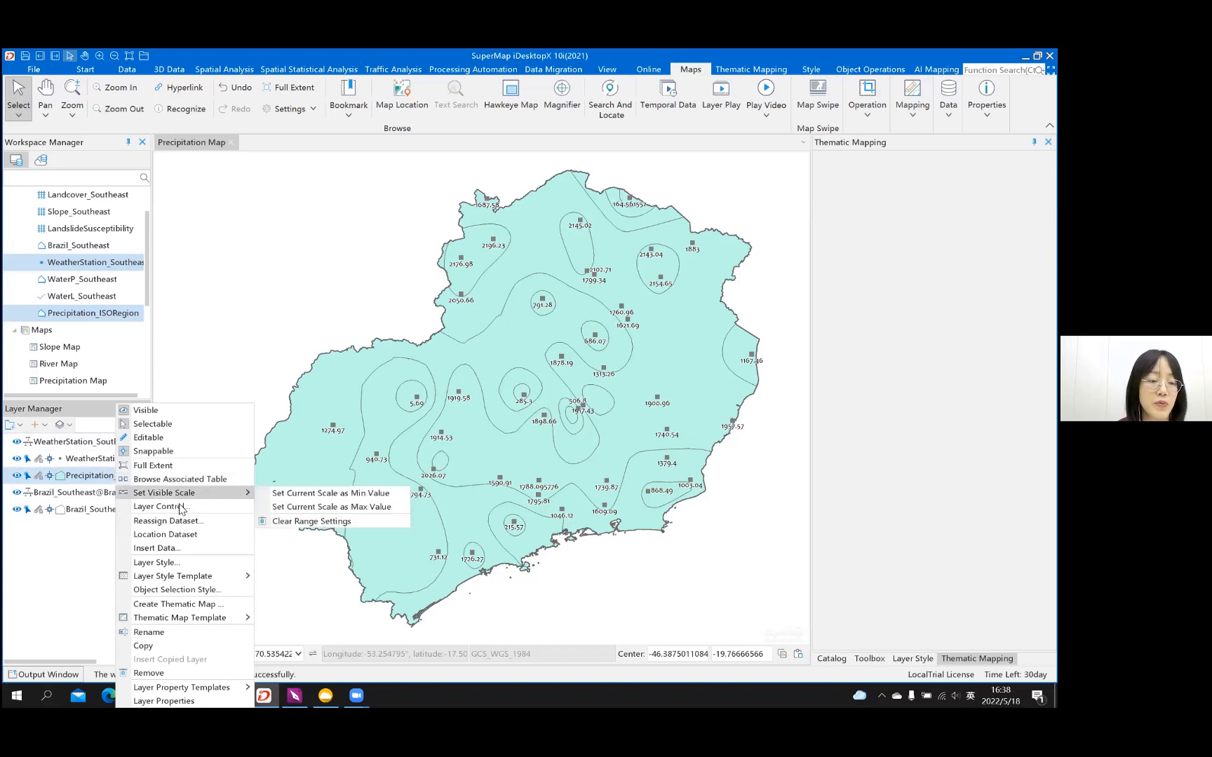
left_click(163, 606)
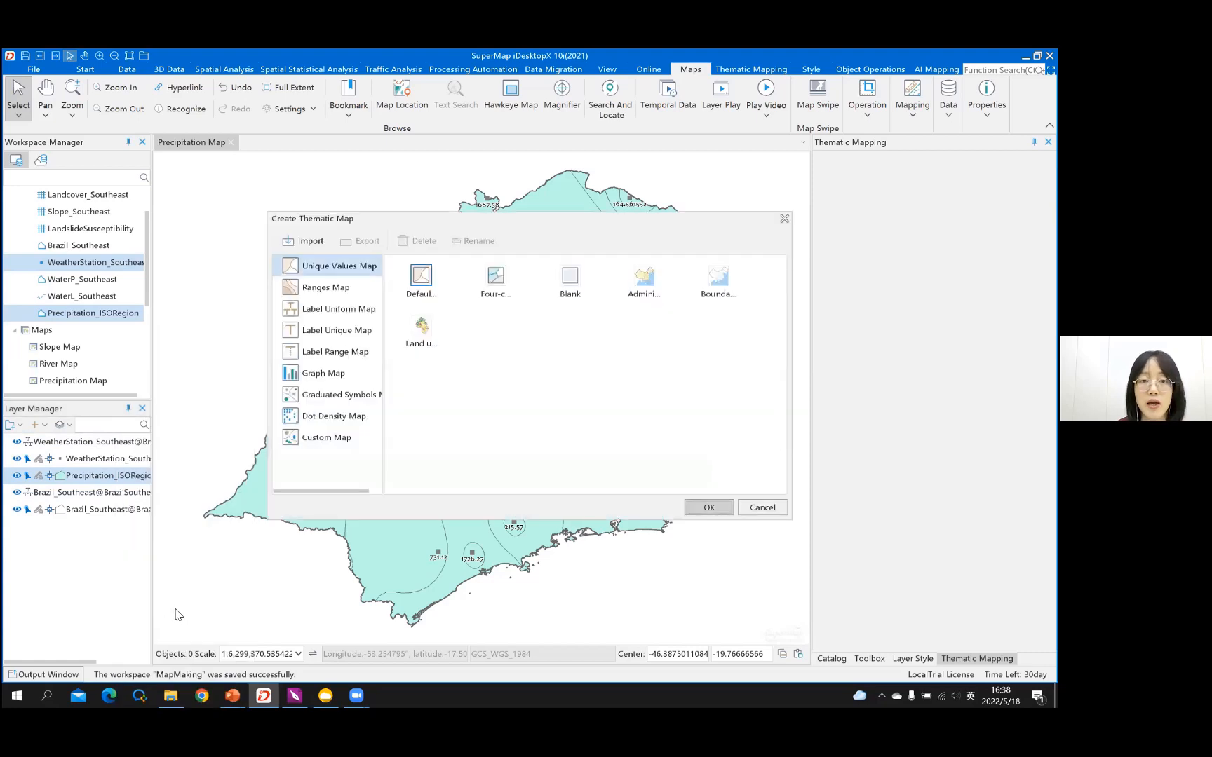
left_click(343, 289)
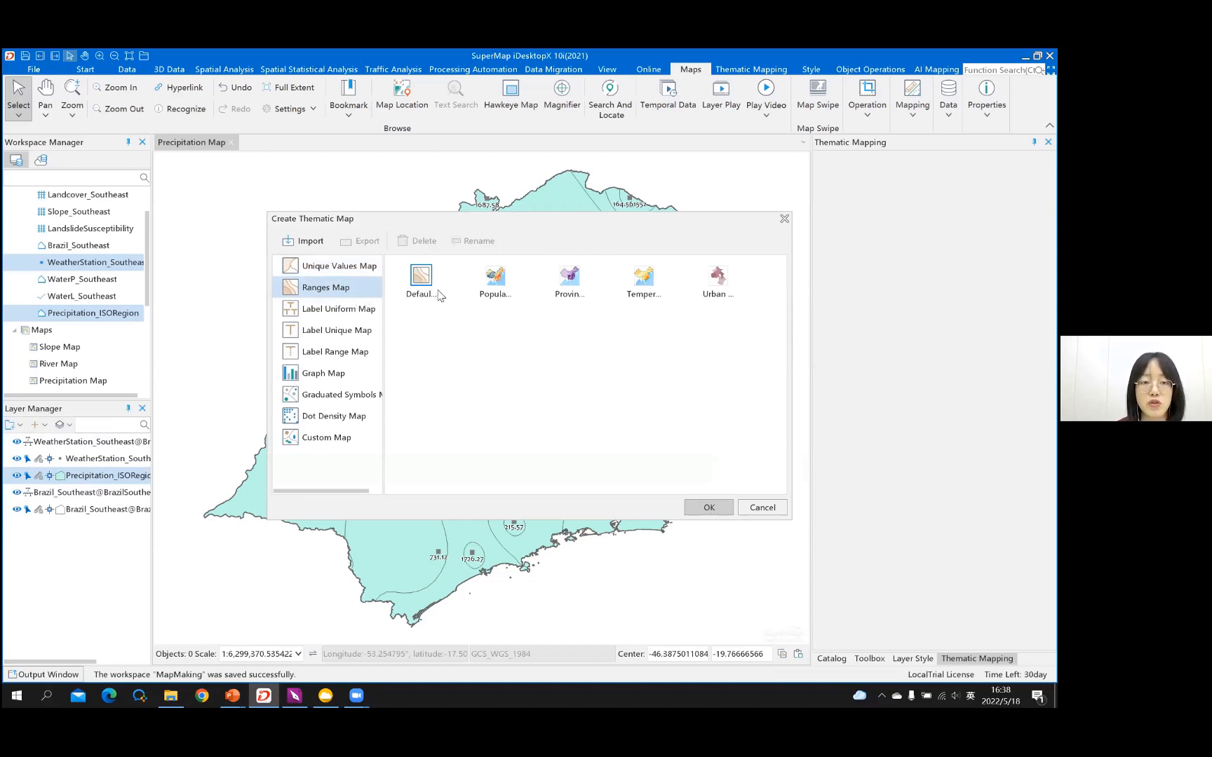
left_click(720, 510)
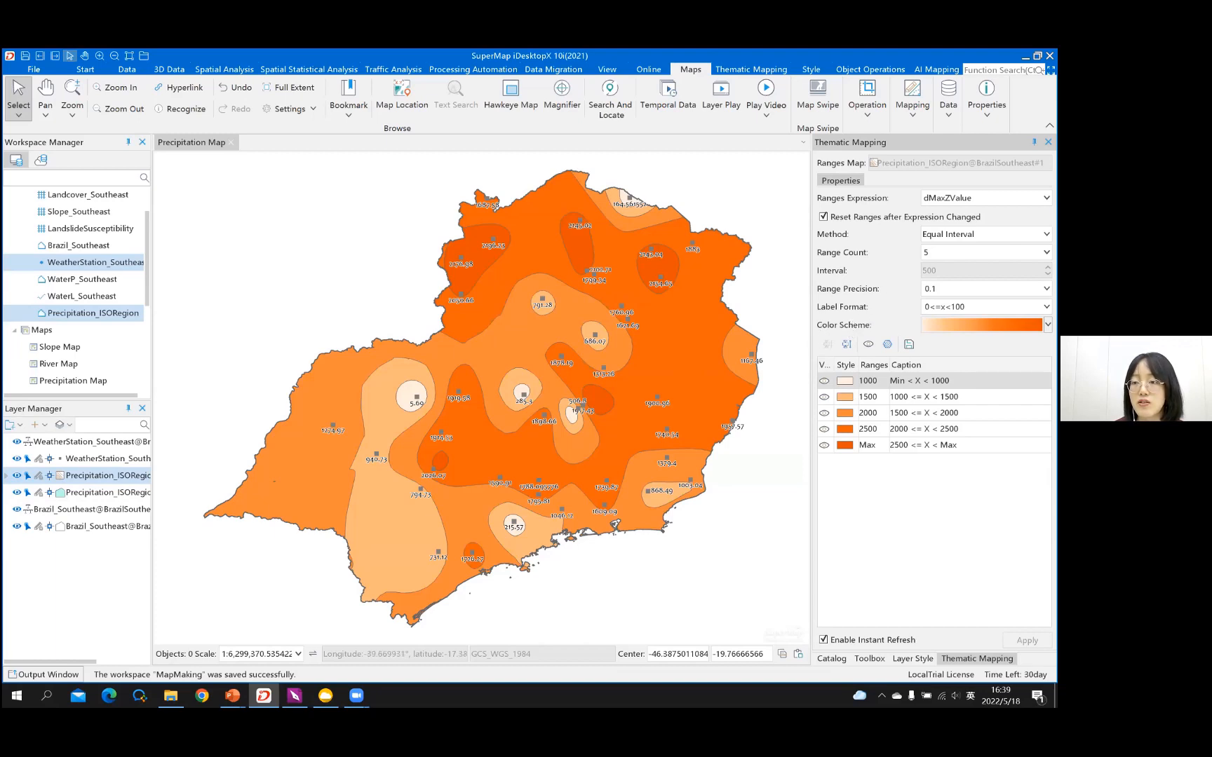
Step: Apply the ZQ_Precipitation 3 color scheme to the precipitation ranges map
left_click(1047, 324)
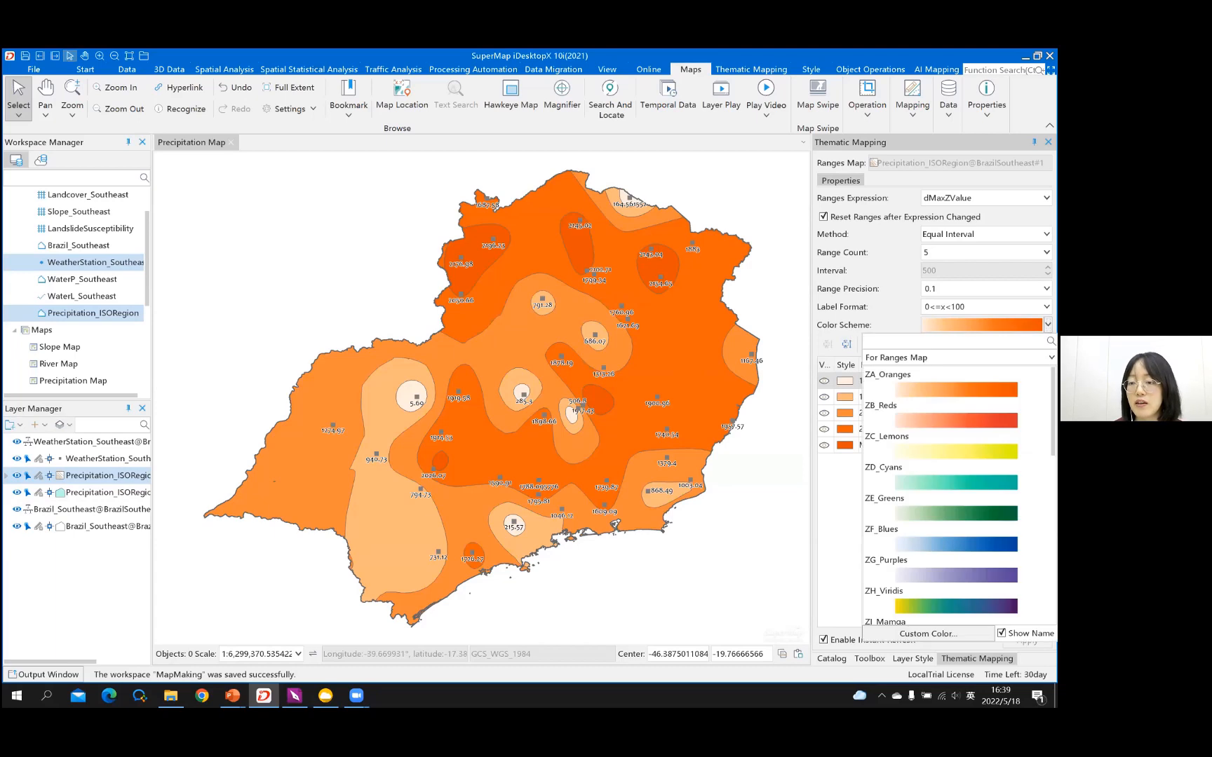
scroll(856, 530, "down", 5)
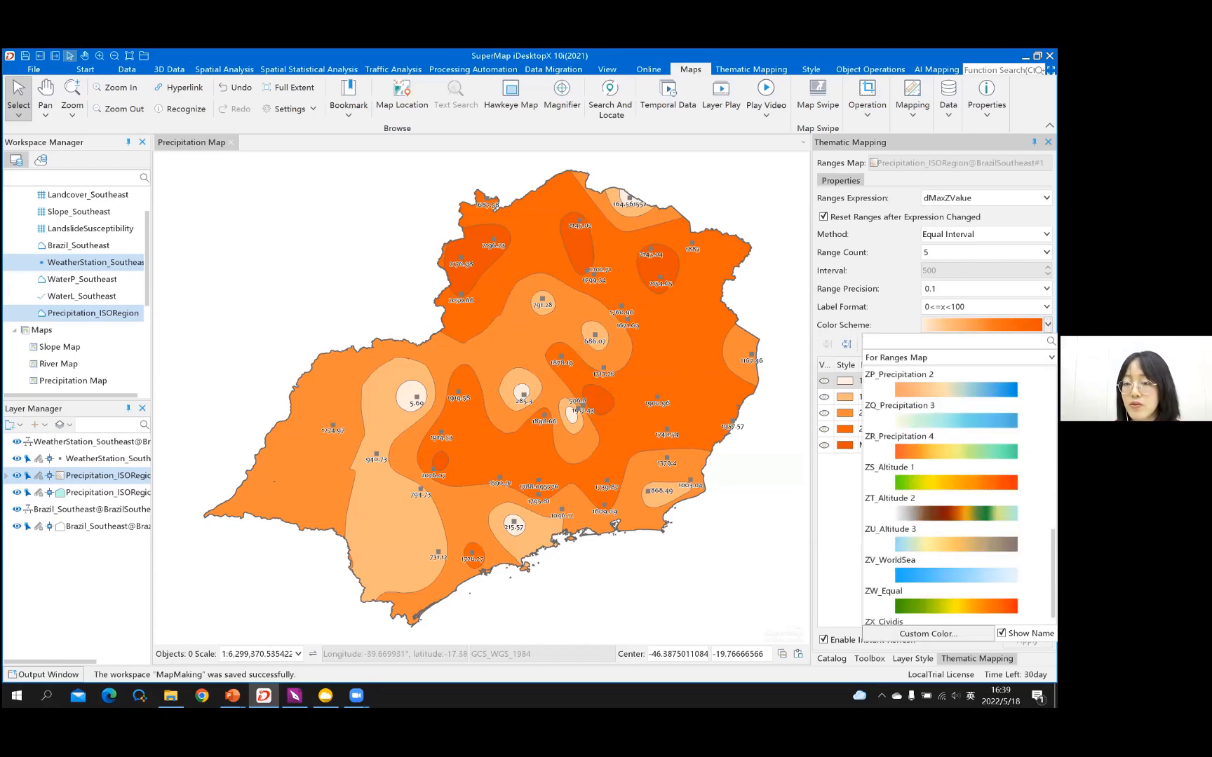
left_click(956, 420)
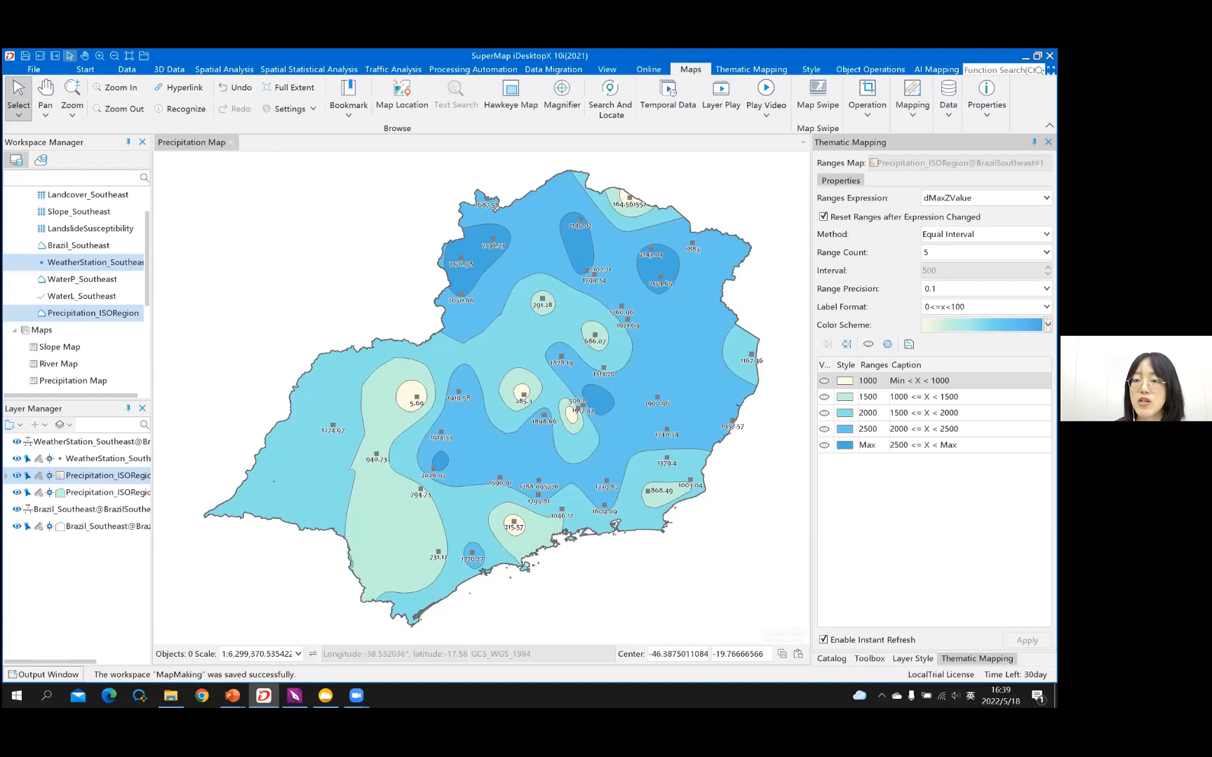
Step: Classify the precipitation ranges map with the Quantile Interval method and a range count of 6
left_click(1045, 234)
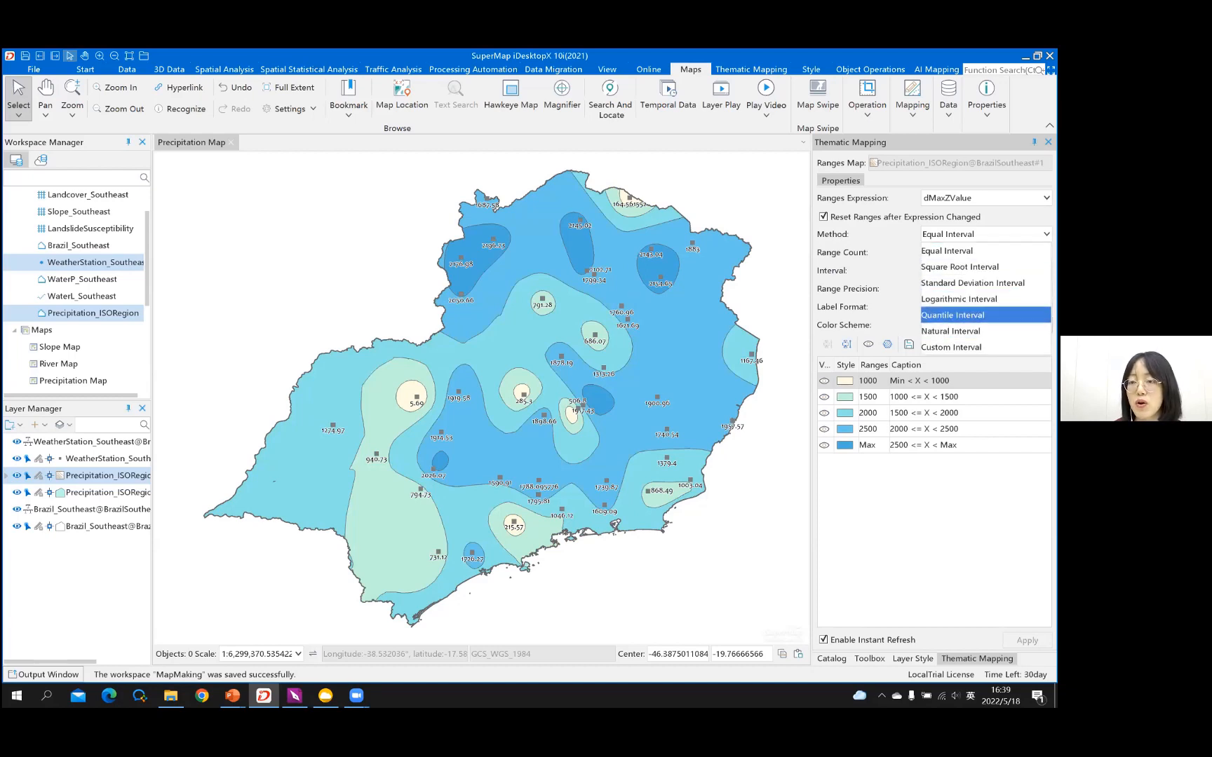
key("Return")
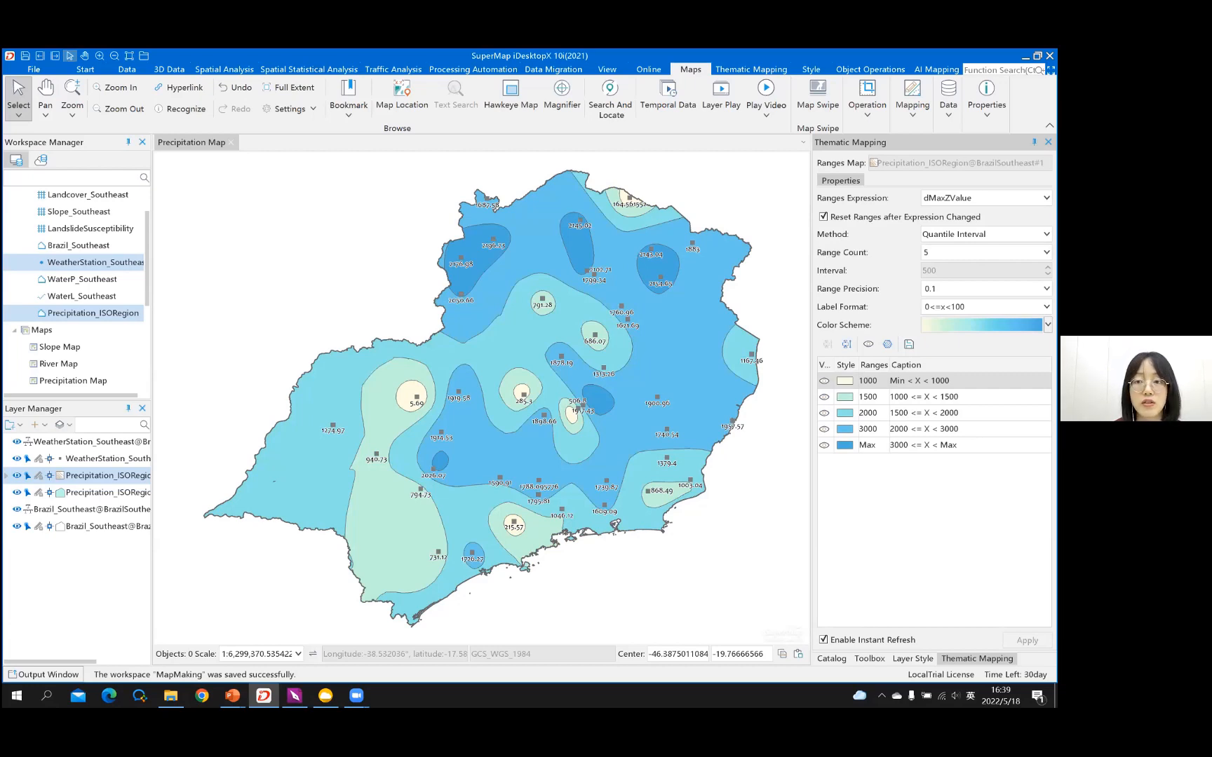
left_click(1046, 253)
left_click(995, 285)
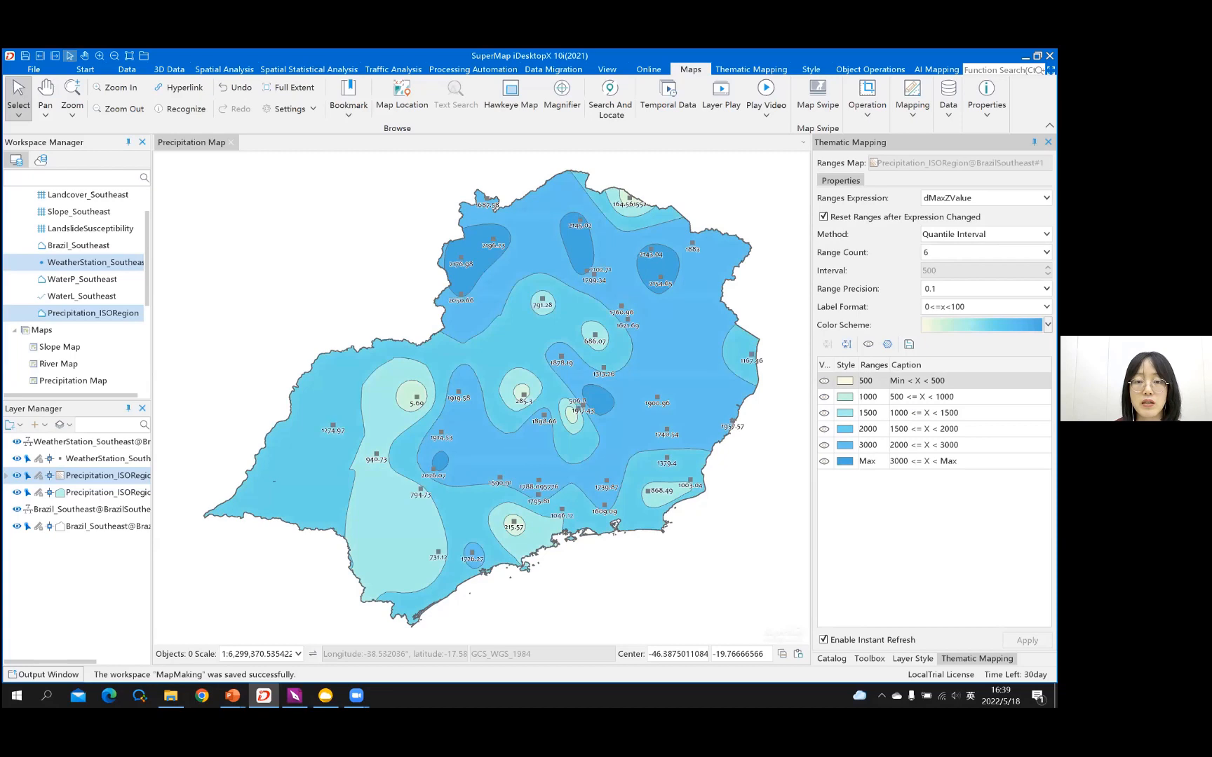
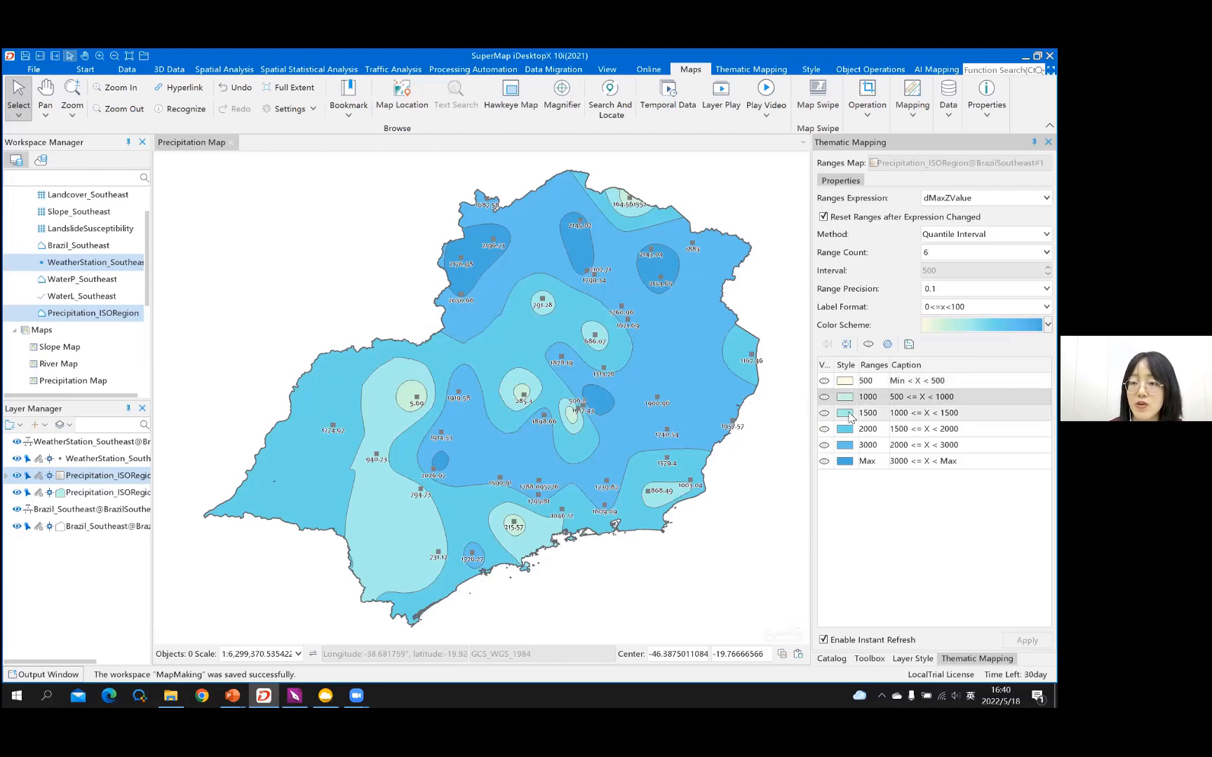
left_click(848, 432)
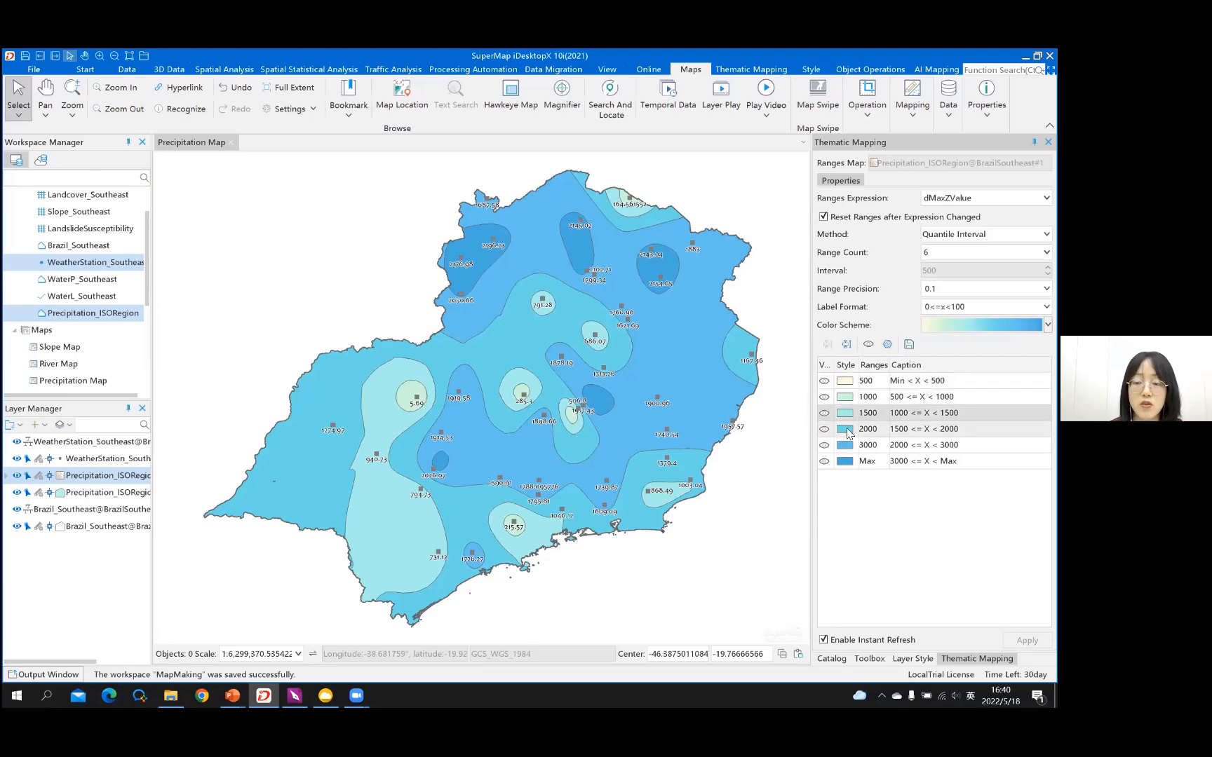
left_click(846, 385)
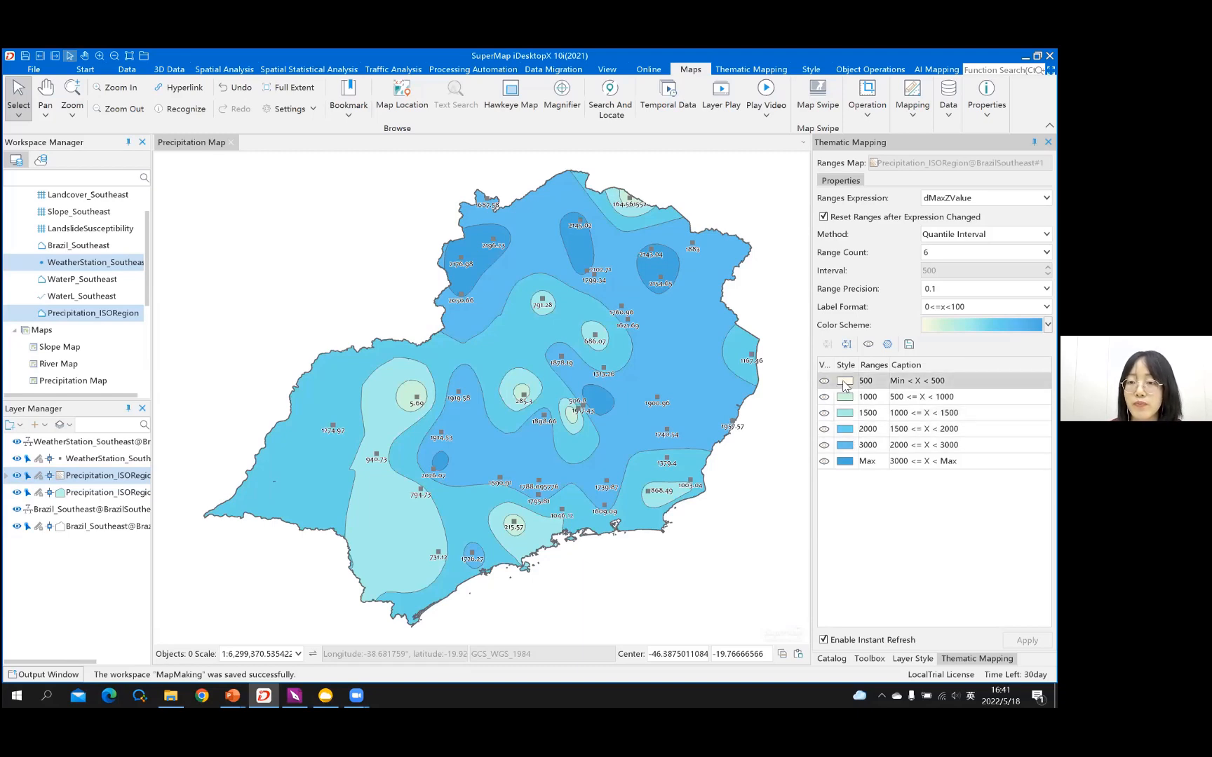
double_click(845, 386)
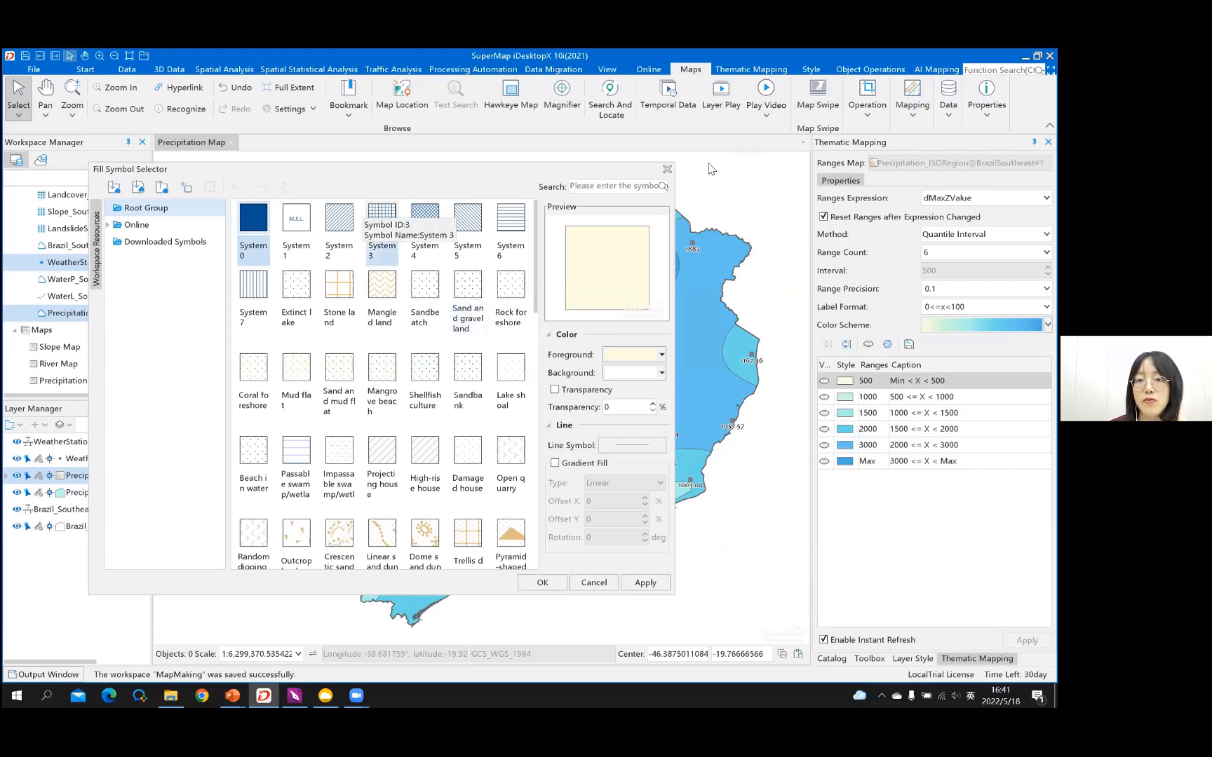
left_click(667, 170)
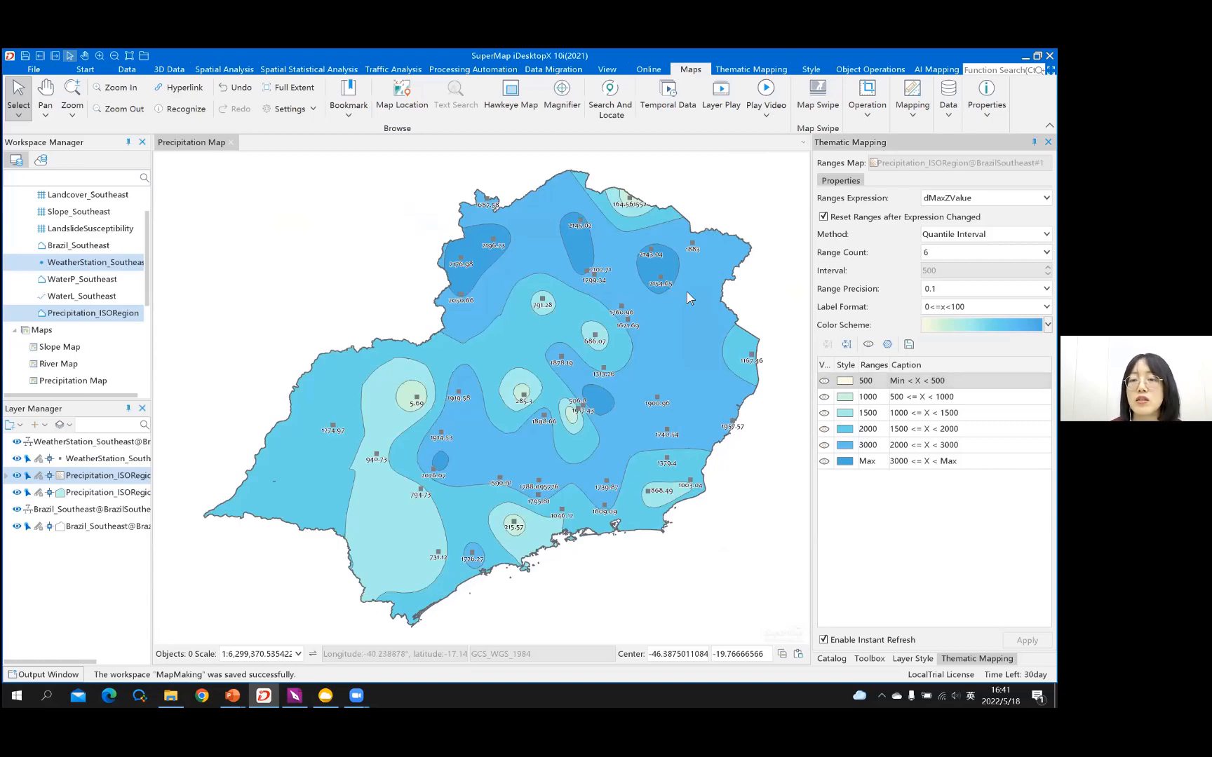
left_click(859, 383)
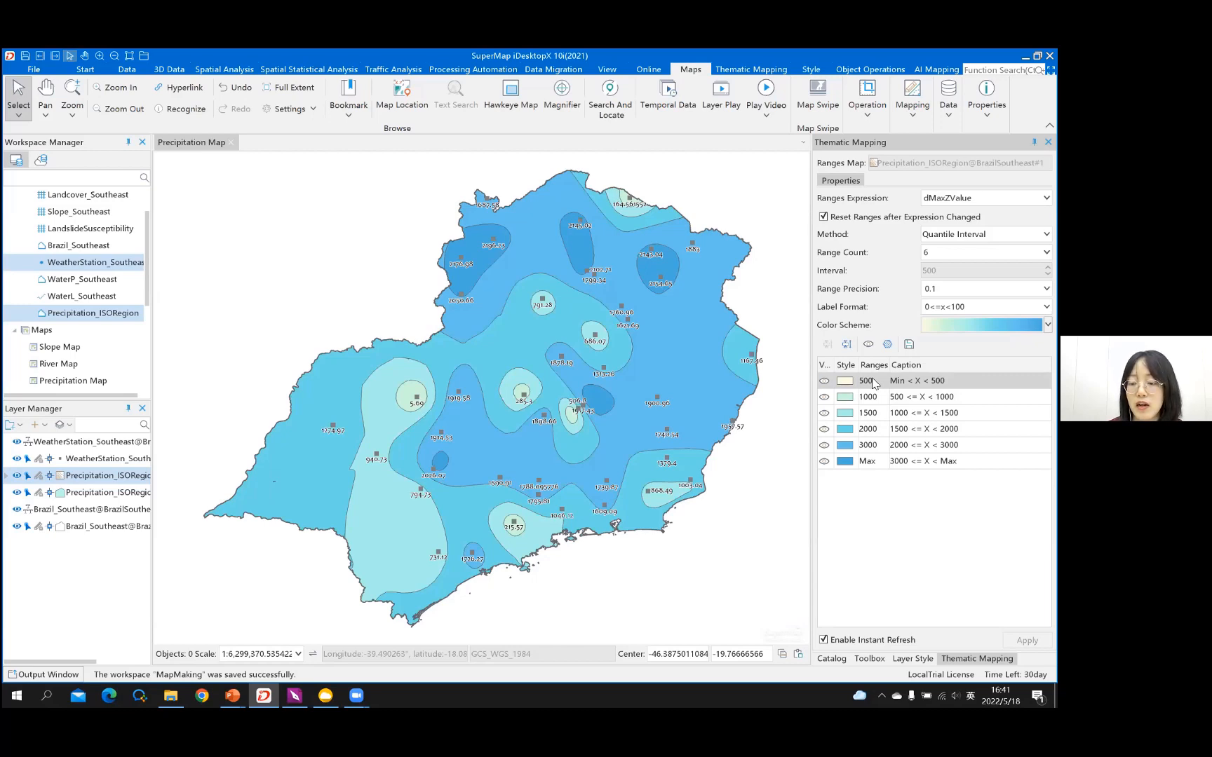
left_click(846, 461)
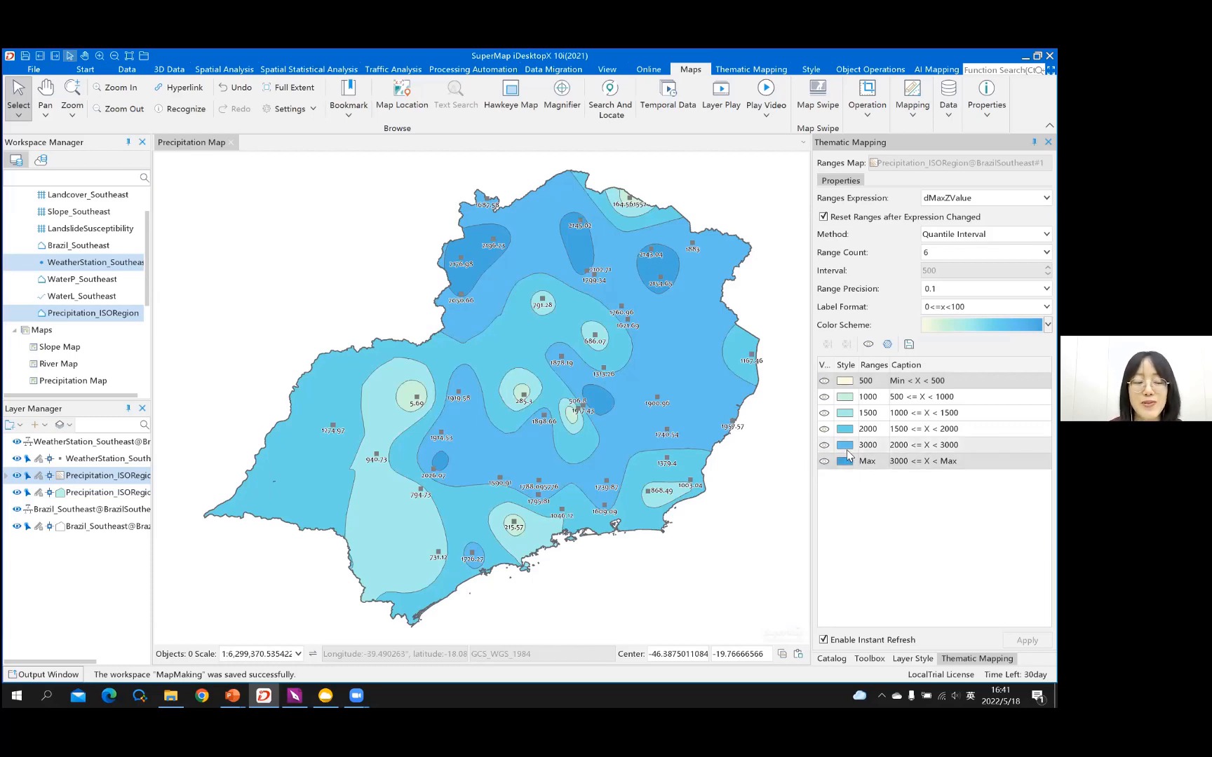
Step: Select all six precipitation ranges and include line symbol, line width and line color in a batch style modification
left_click(864, 384)
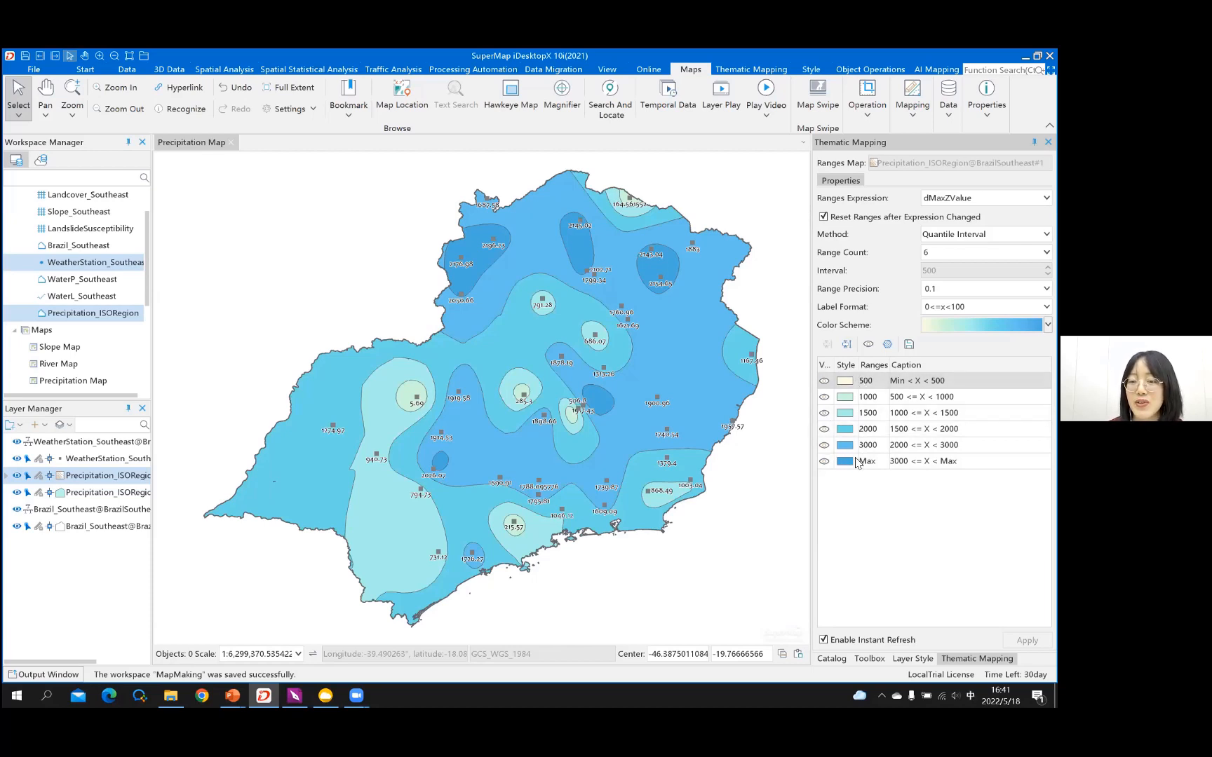
left_click(852, 463, "shift")
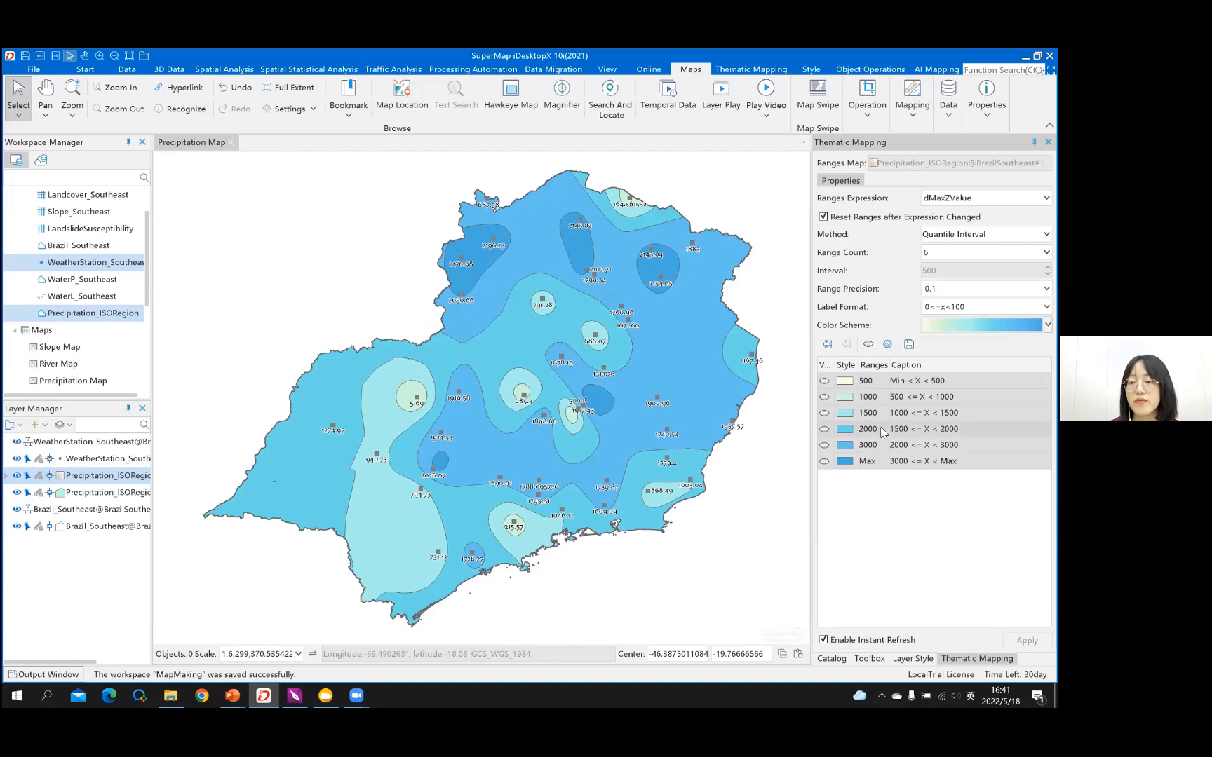
left_click(886, 348)
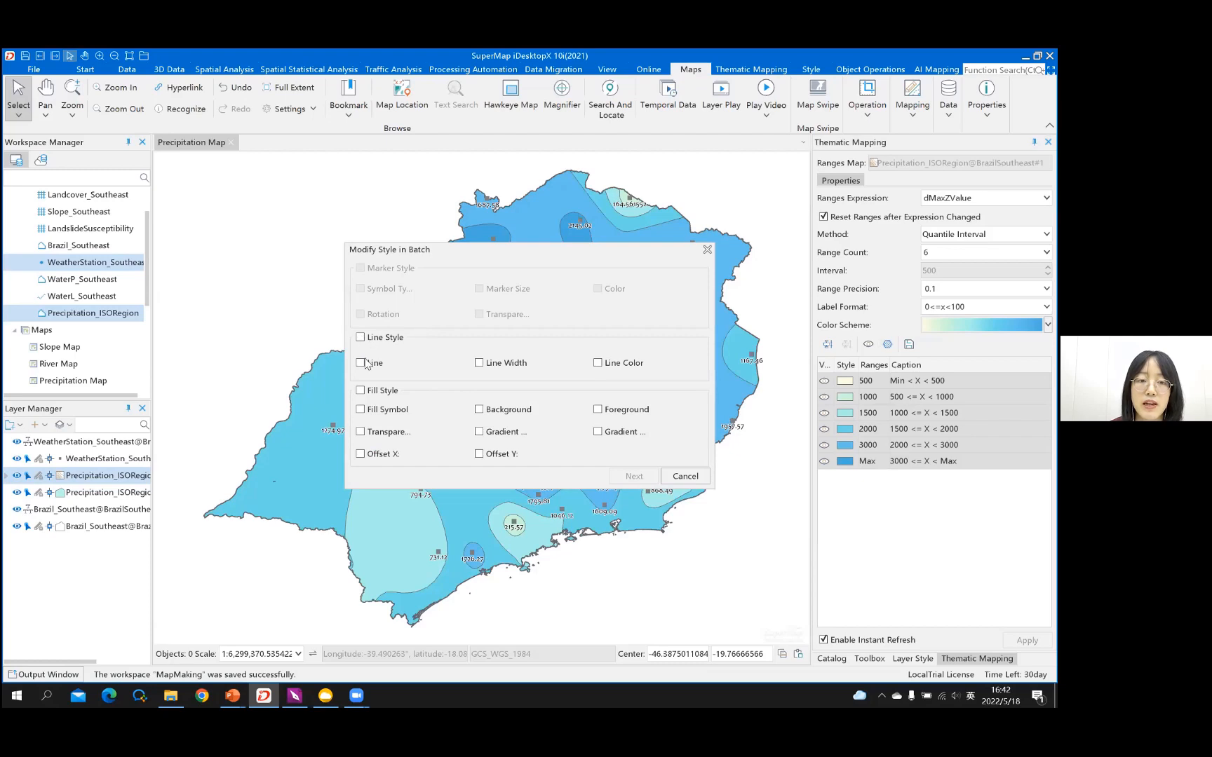
left_click(363, 361)
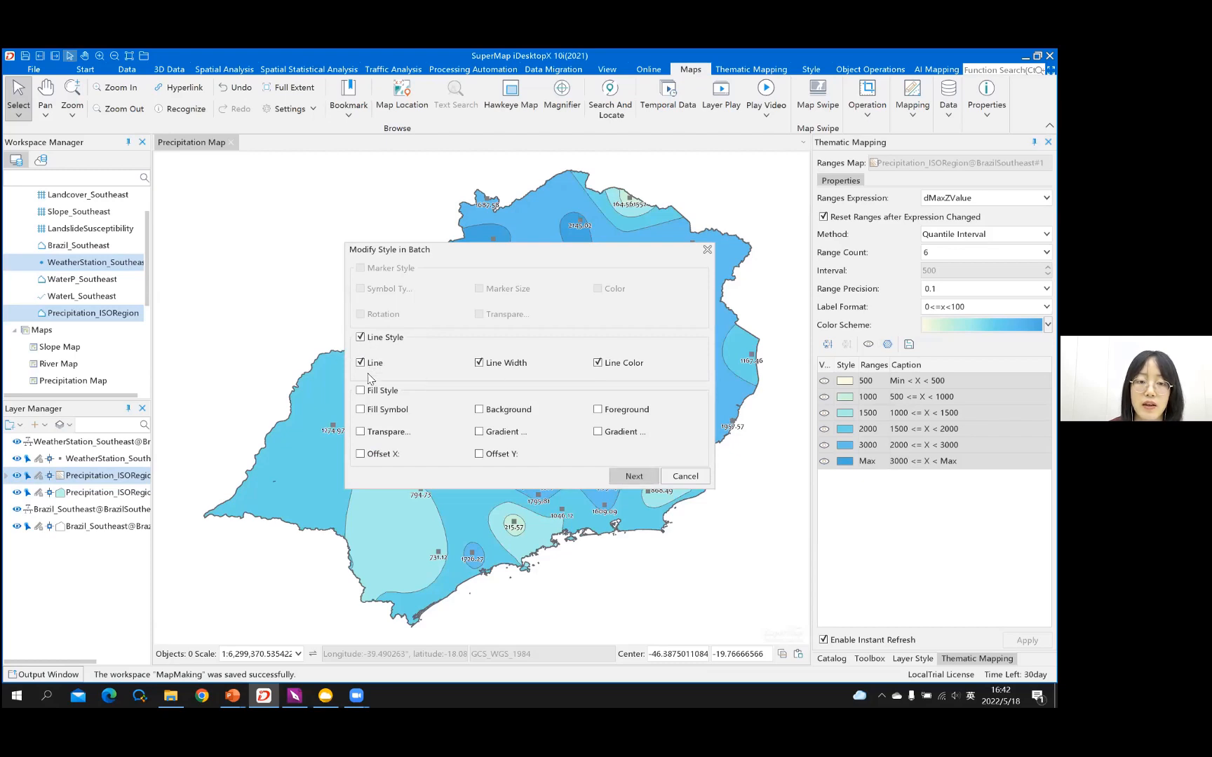
left_click(371, 409)
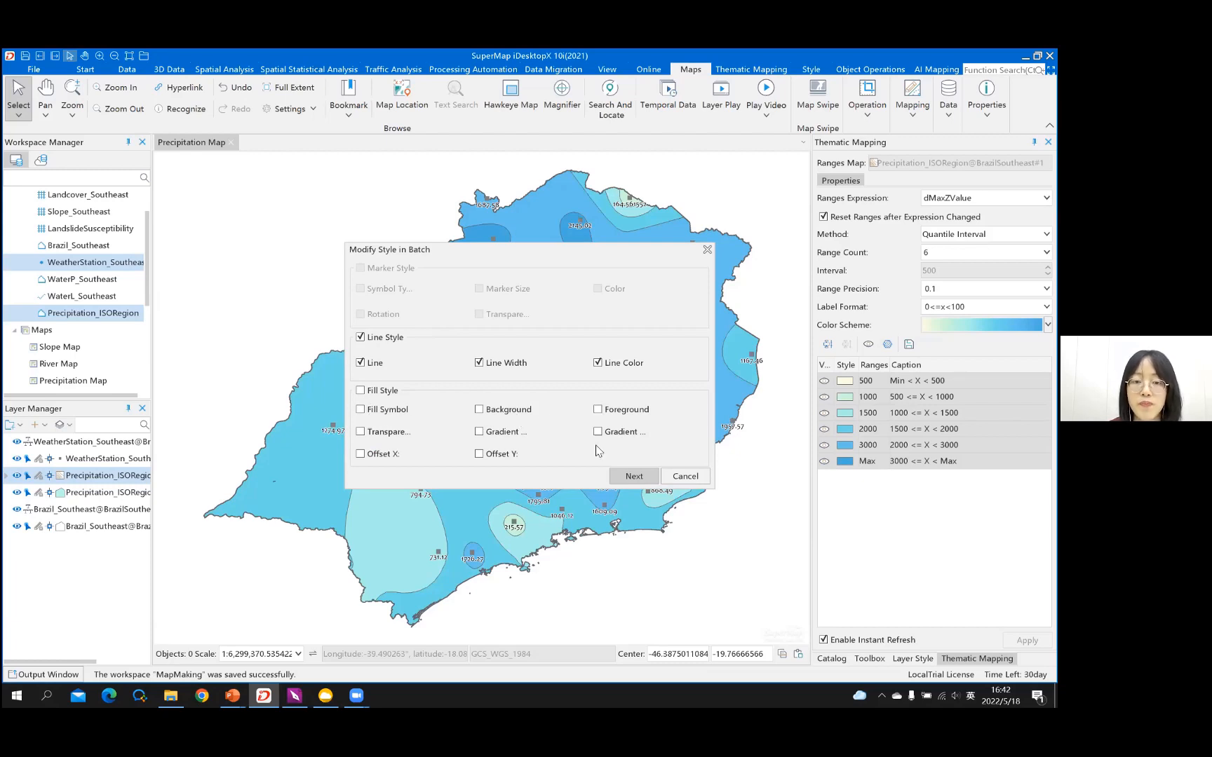
left_click(636, 479)
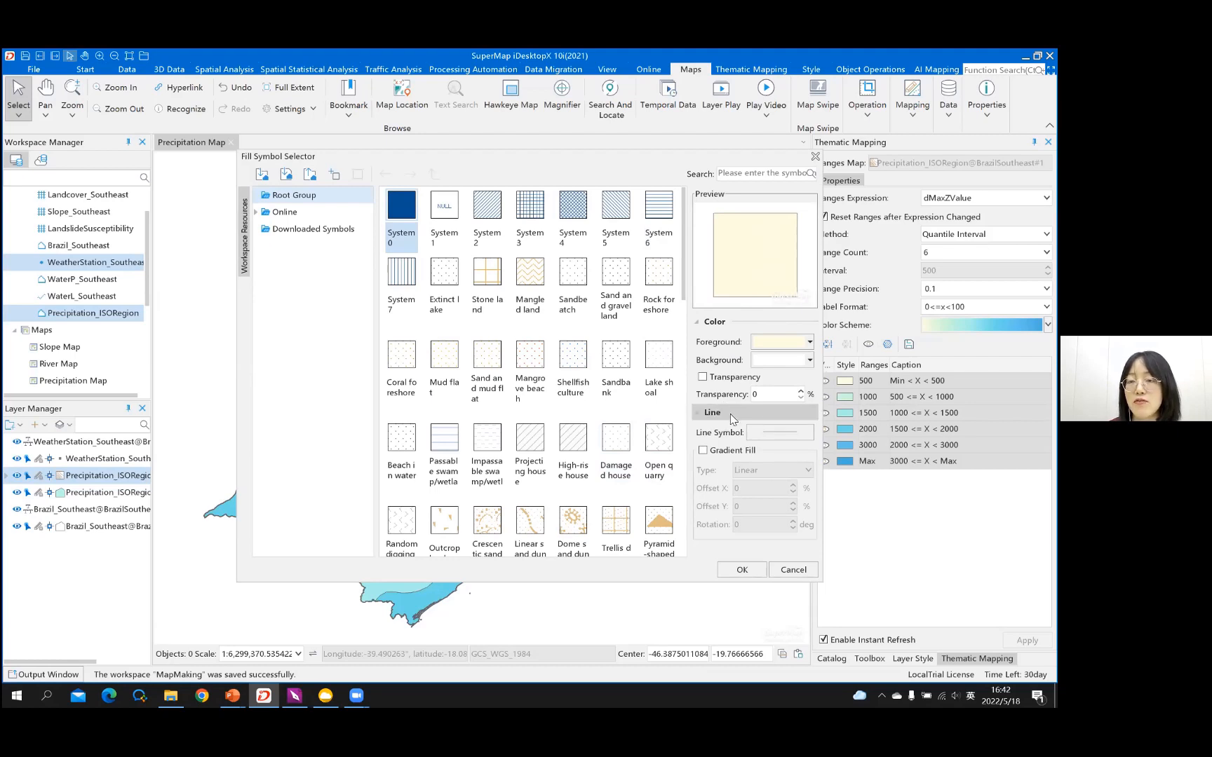
Step: Set the outline color of the selected precipitation ranges to white and apply the batch style
left_click(791, 438)
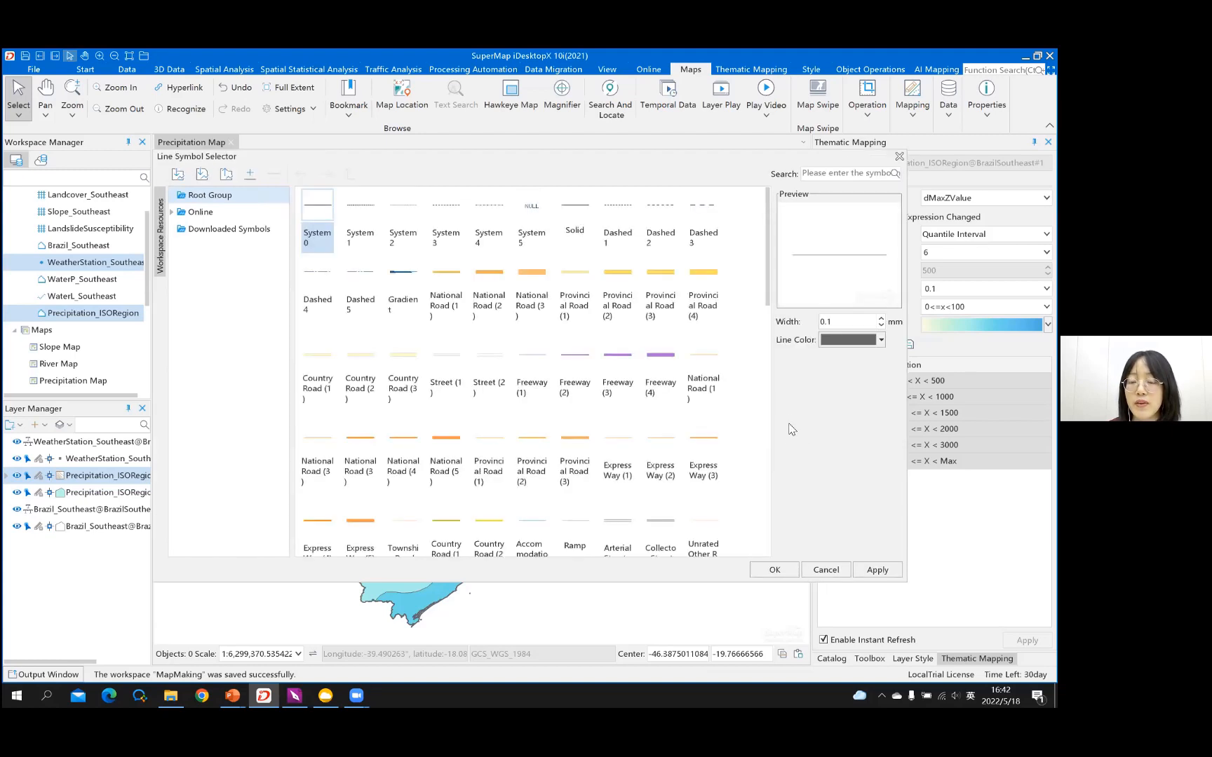
left_click(876, 341)
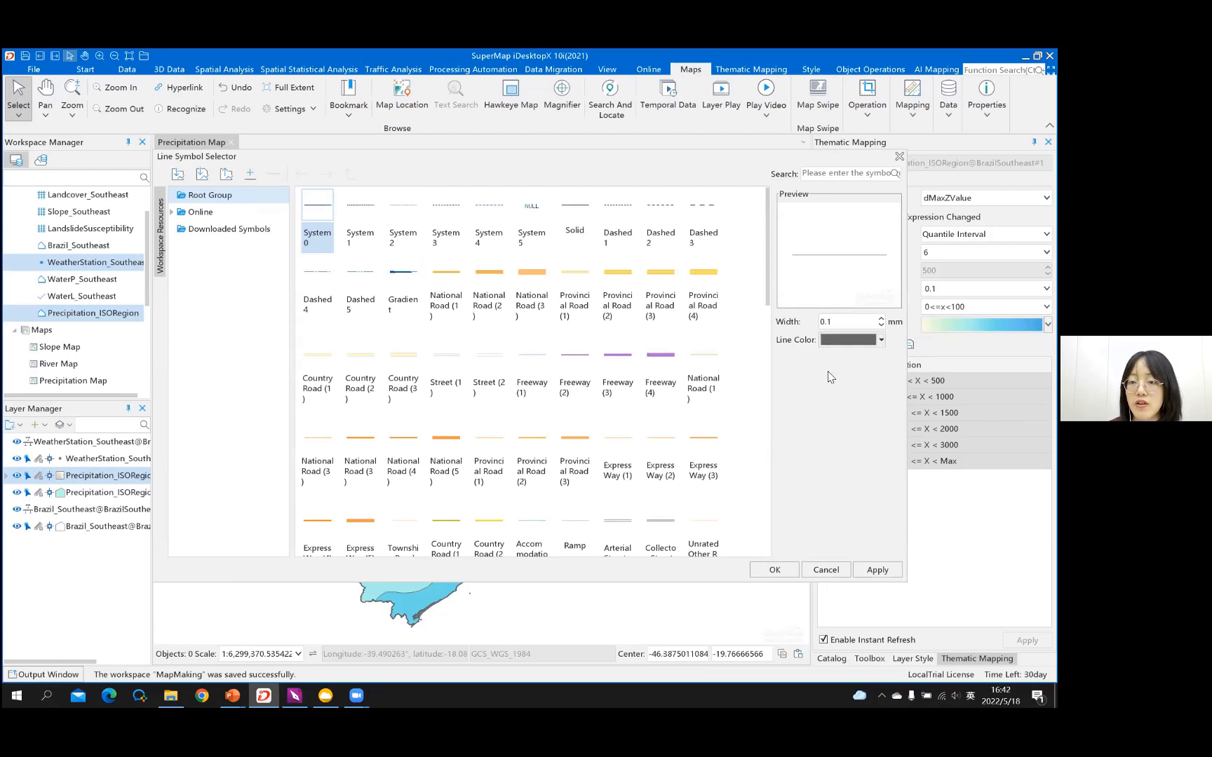
left_click(751, 569)
left_click(750, 569)
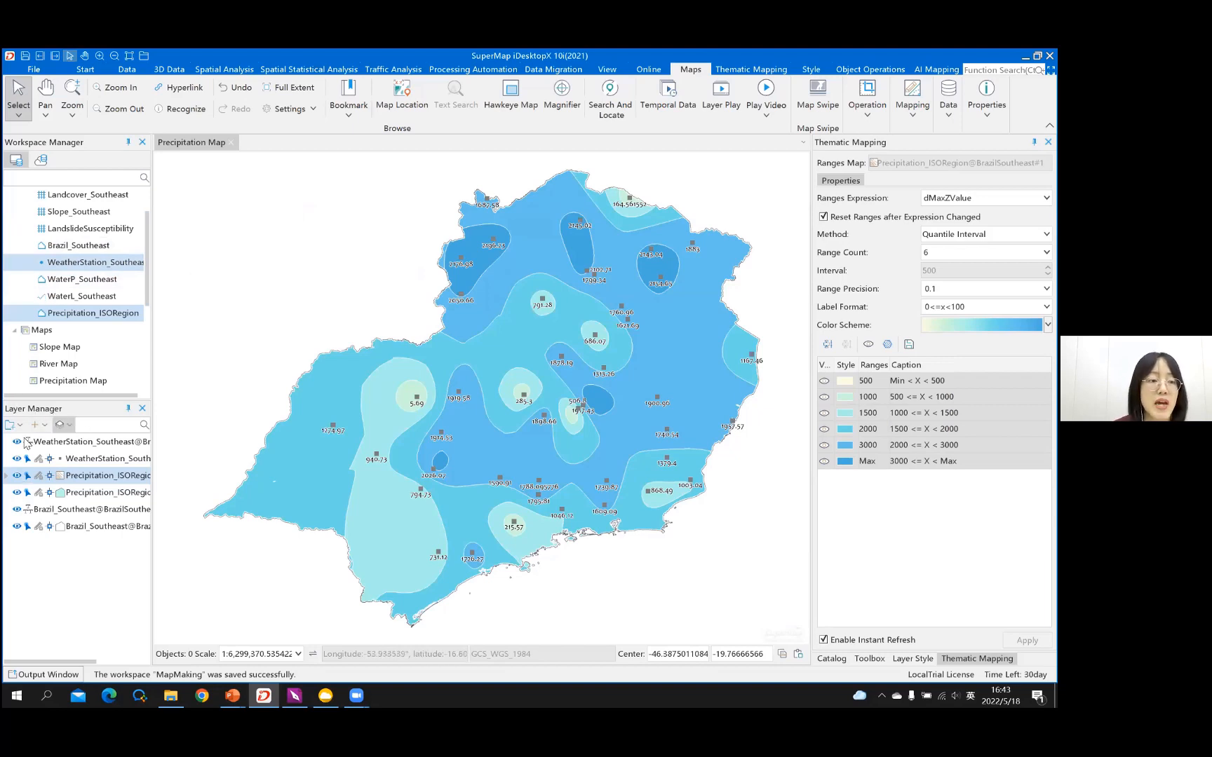
Step: Move the Brazil_Southeast boundary layer above the precipitation ranges map, directly beneath the WeatherStation_Southeast point layer
left_click(98, 533)
left_click_drag(92, 522, 83, 466)
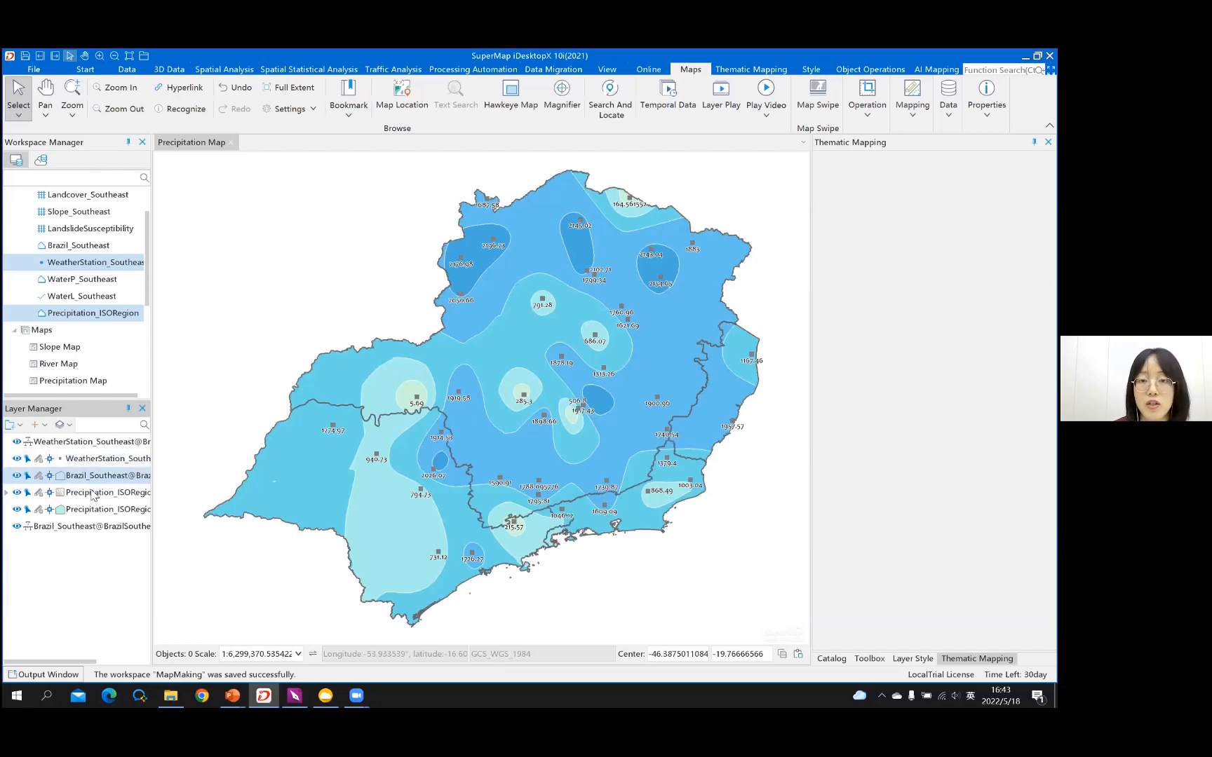
Step: Move the Brazil_Southeast state name label layer directly beneath the WeatherStation_Southeast label layer and save the Precipitation Map
left_click(77, 439, "ctrl")
left_click(83, 530)
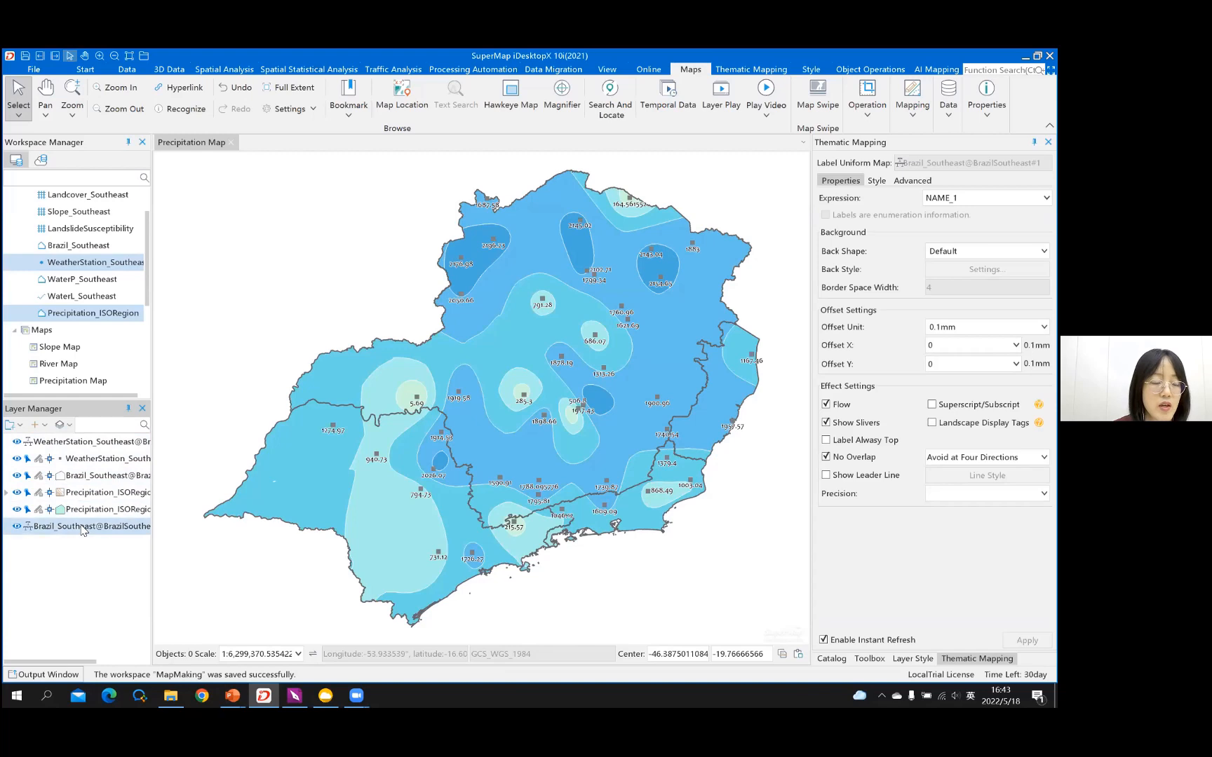
left_click_drag(82, 527, 89, 443)
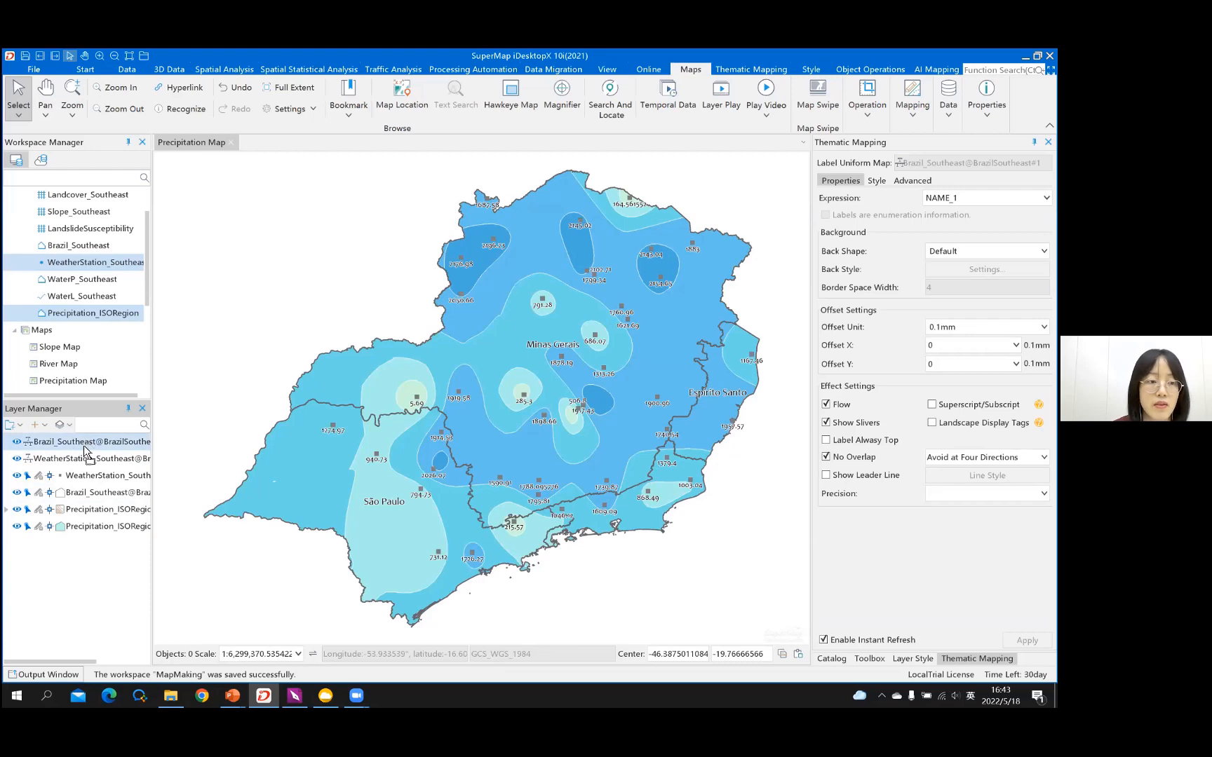
left_click_drag(83, 465, 82, 442)
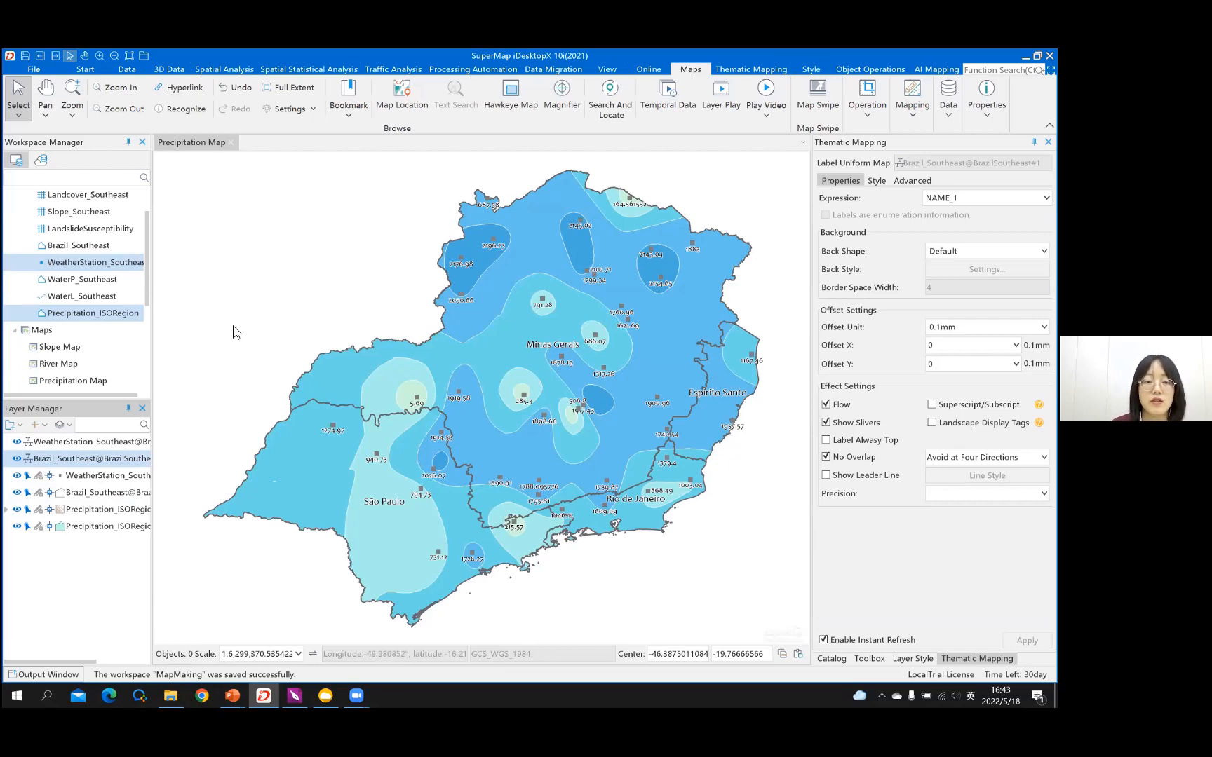
right_click(334, 254)
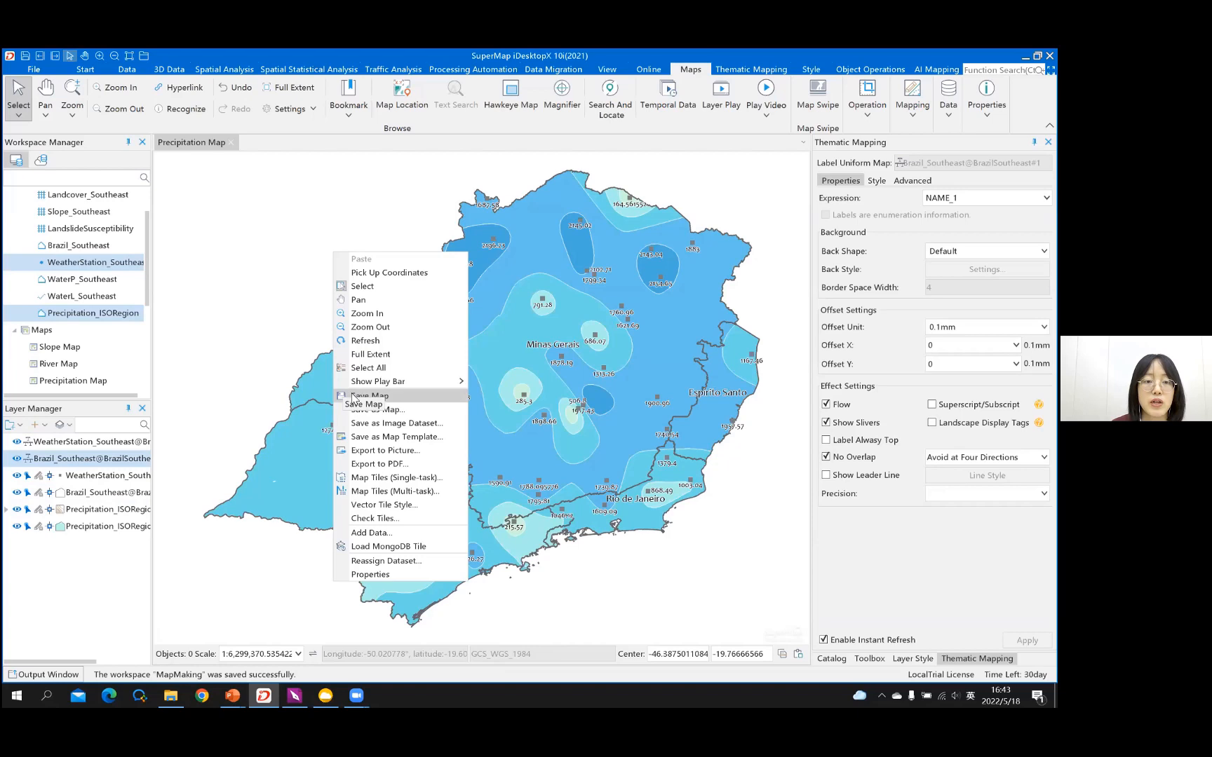
left_click(353, 395)
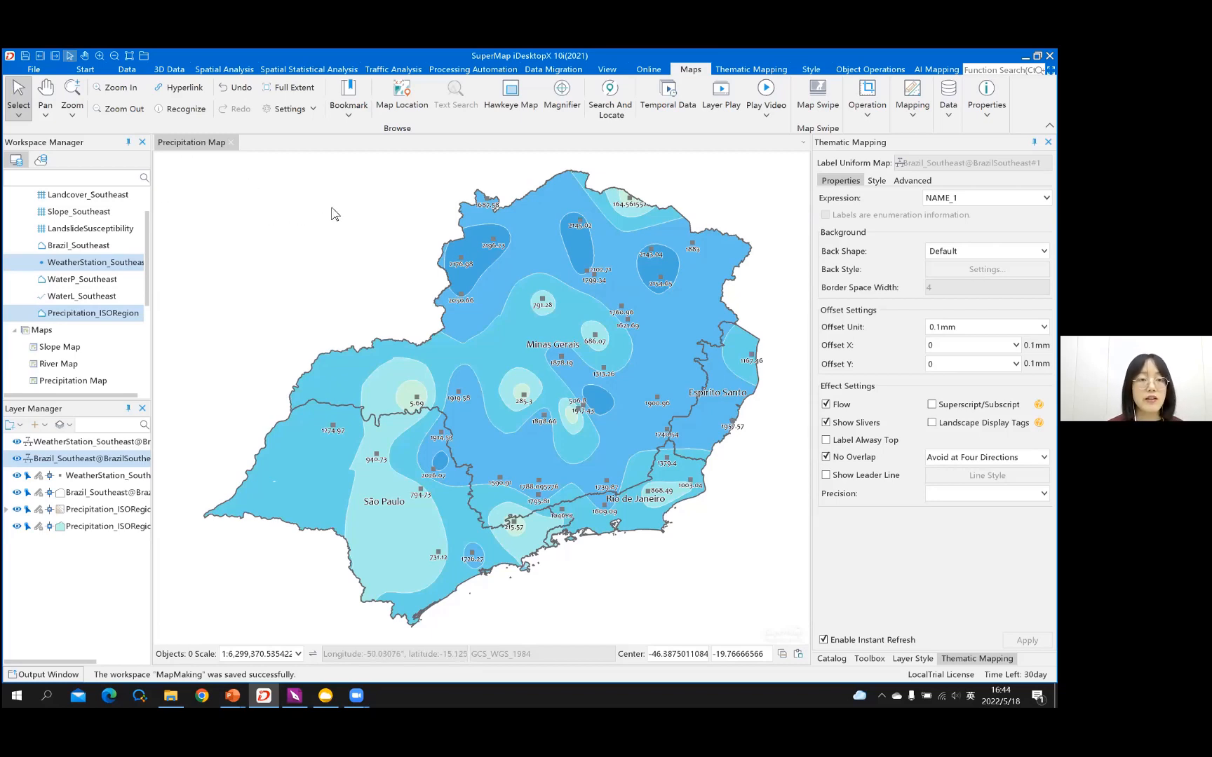
scroll(266, 226, "down", 1)
right_click(266, 226)
left_click(89, 500)
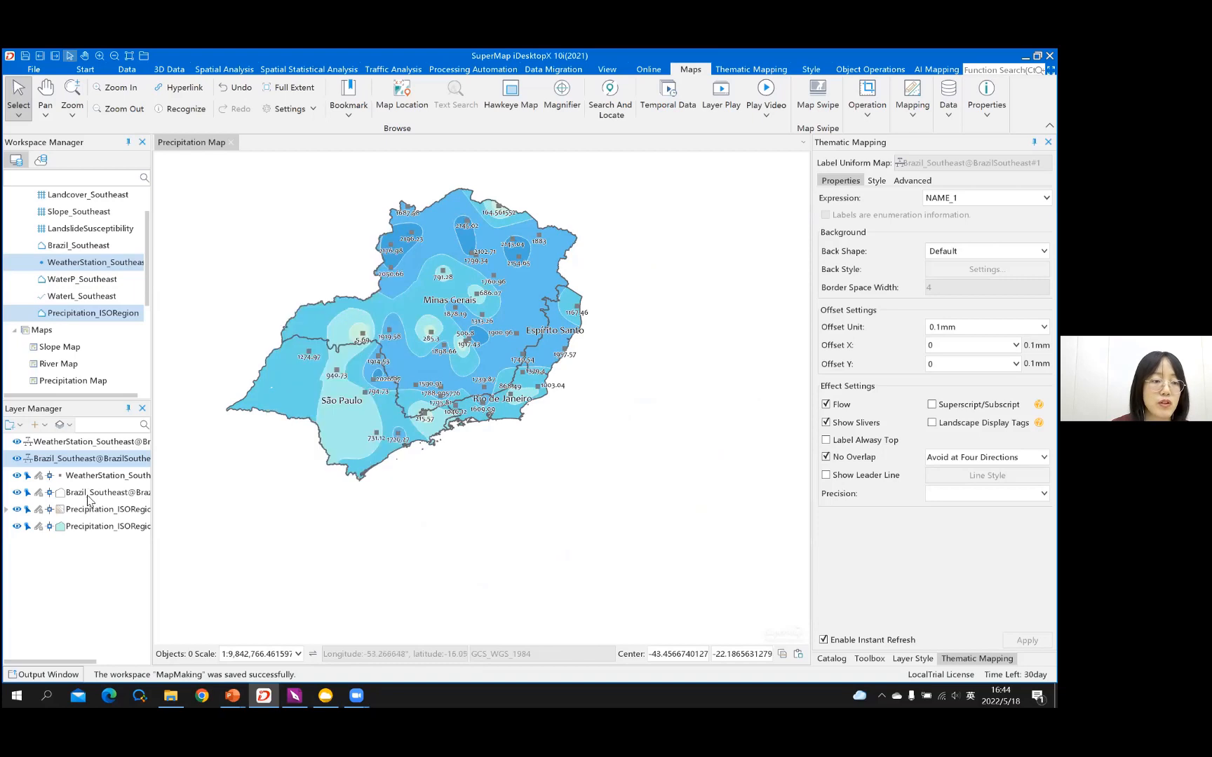
left_click(89, 495)
right_click(89, 494)
left_click(106, 466)
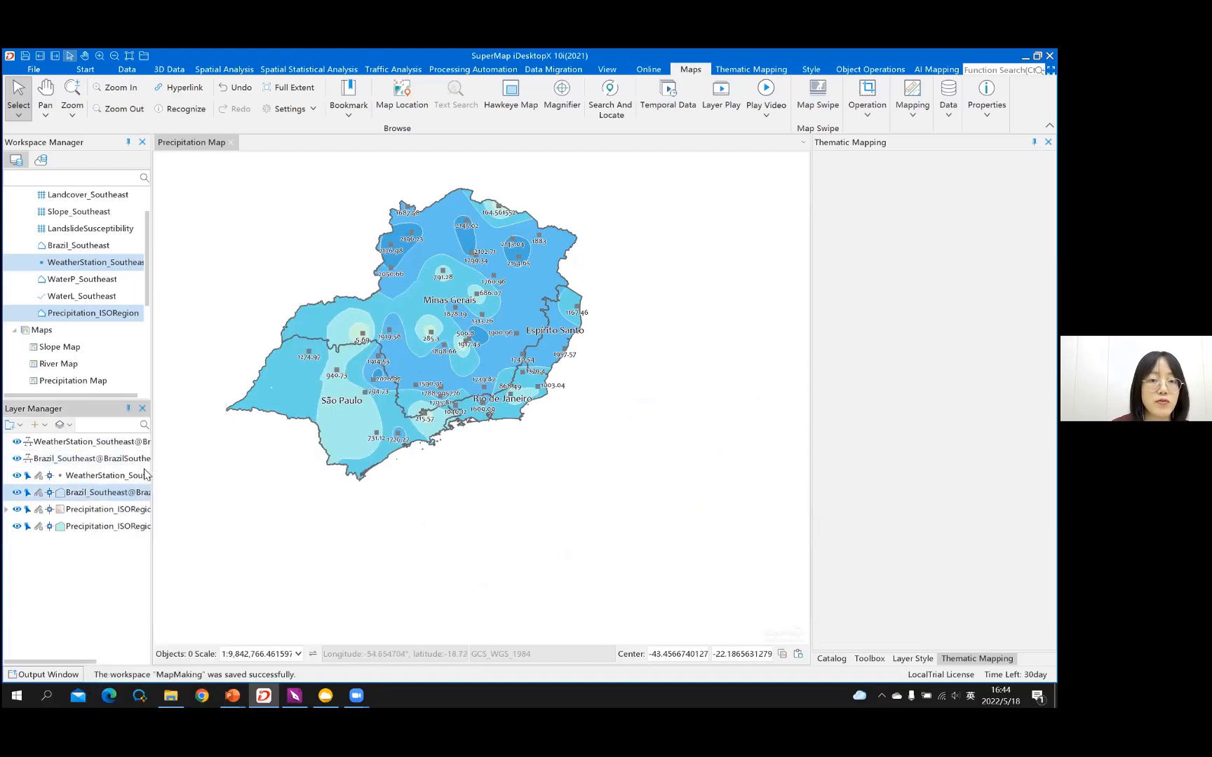
Step: Save a copy of the current precipitation map under the name Landcover Map
scroll(288, 211, "up", 1)
right_click(315, 234)
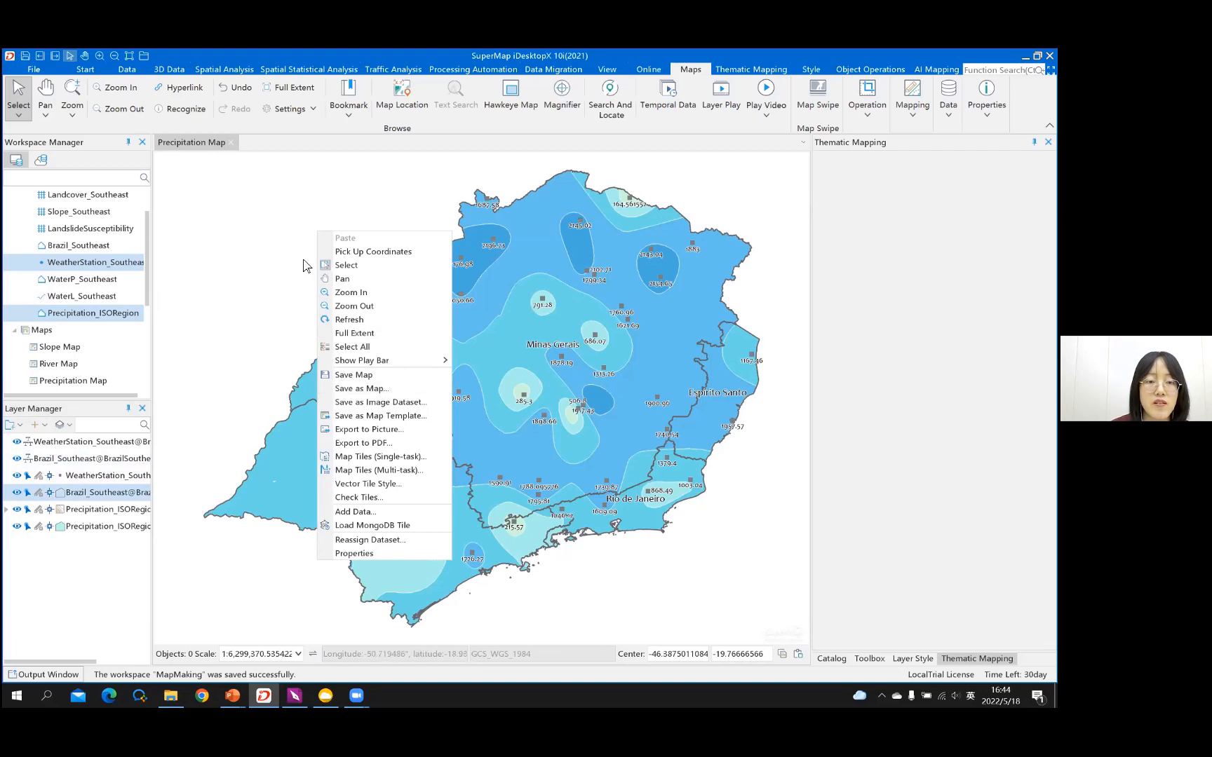
left_click(287, 225)
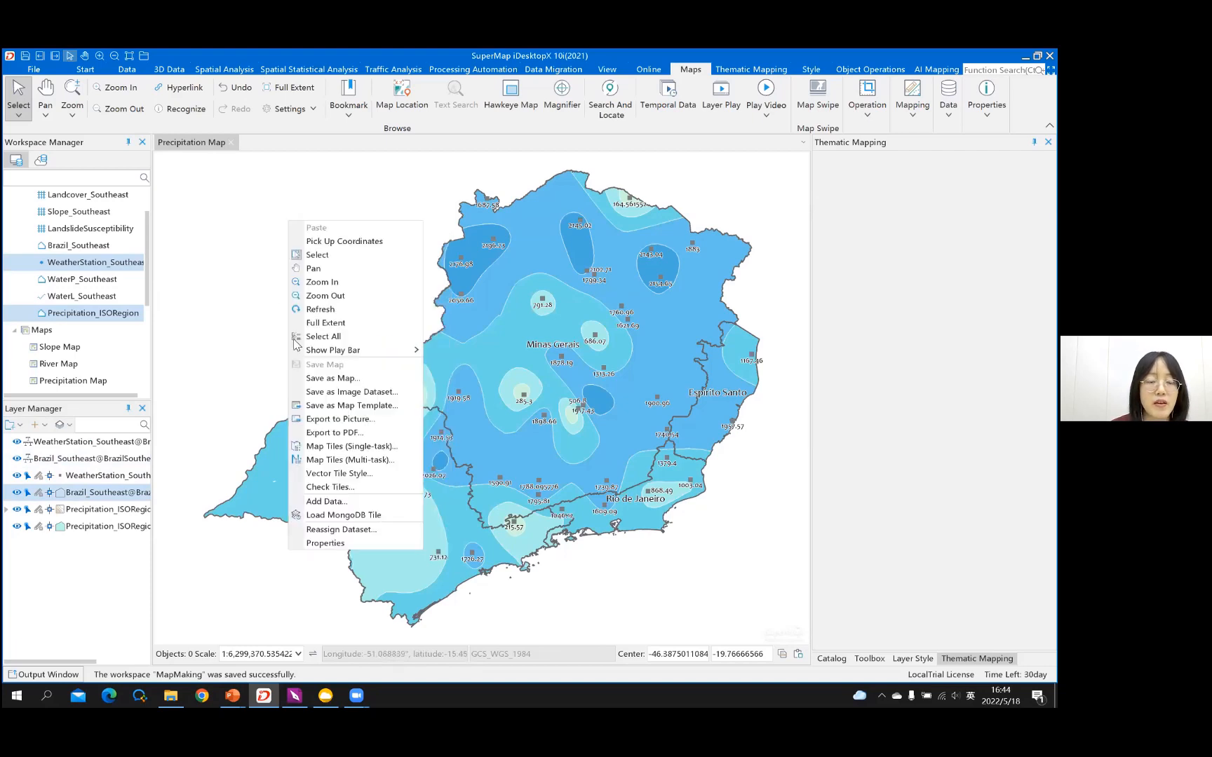
left_click(326, 379)
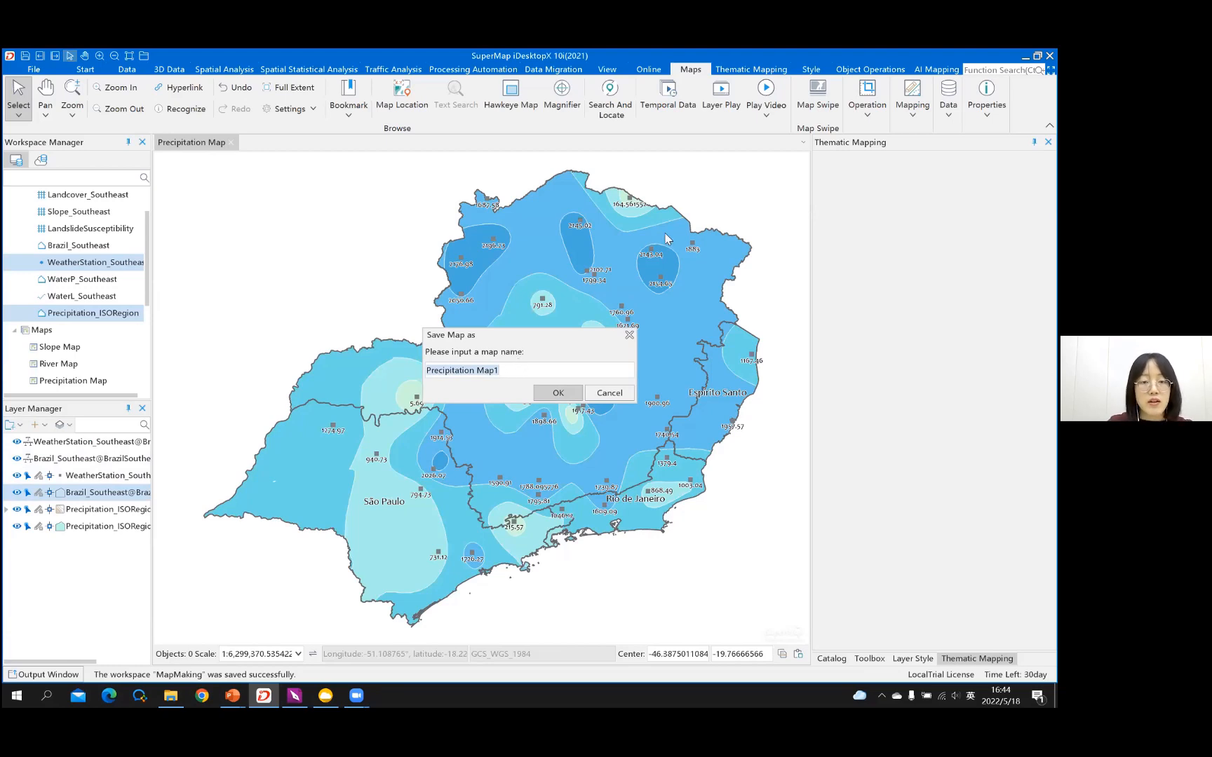
type("Landcover Map")
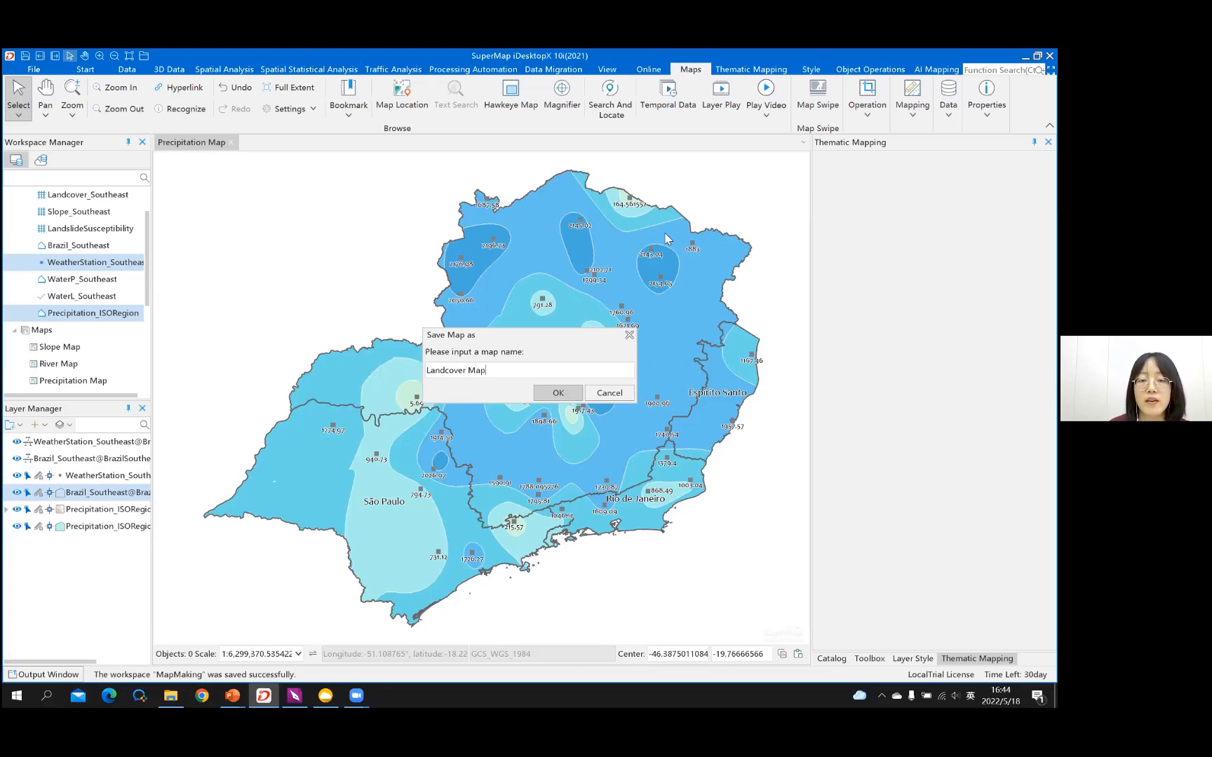
left_click(558, 394)
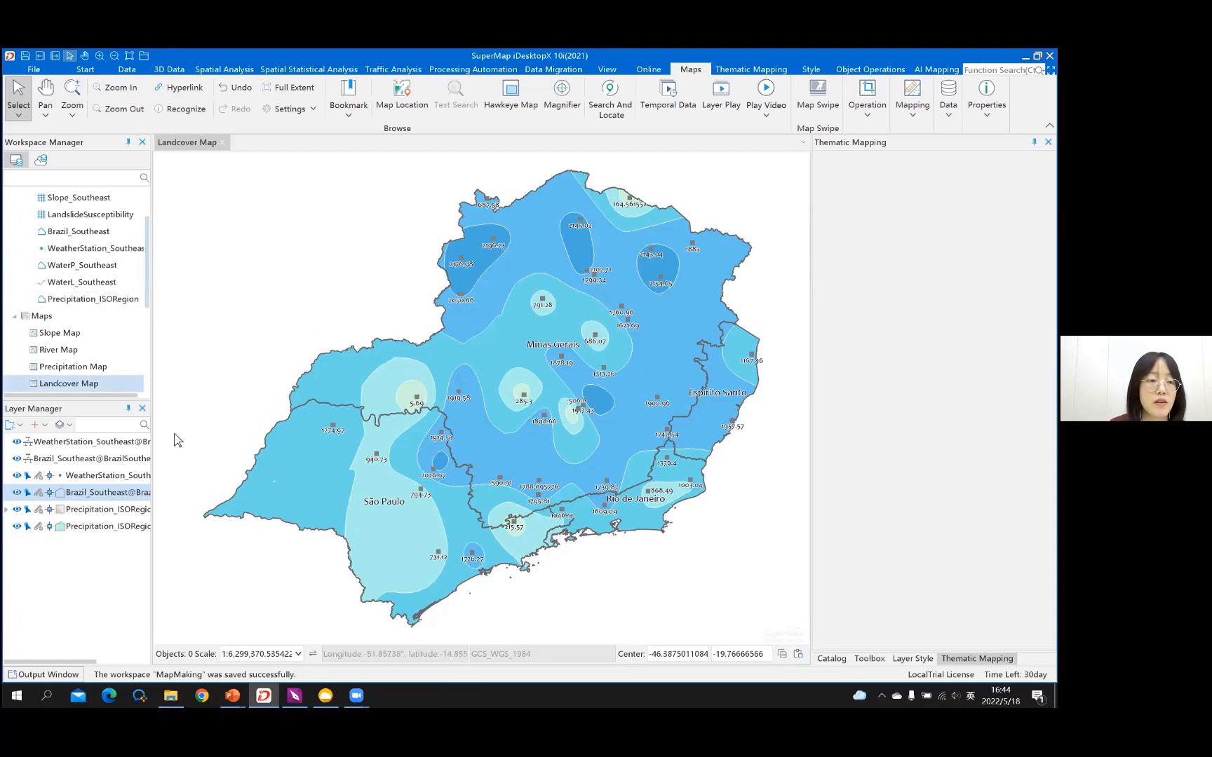
Step: Remove both Precipitation_ISORegion layers, the WeatherStation_Southeast point layer and its label layer from the Landcover Map
left_click(106, 518)
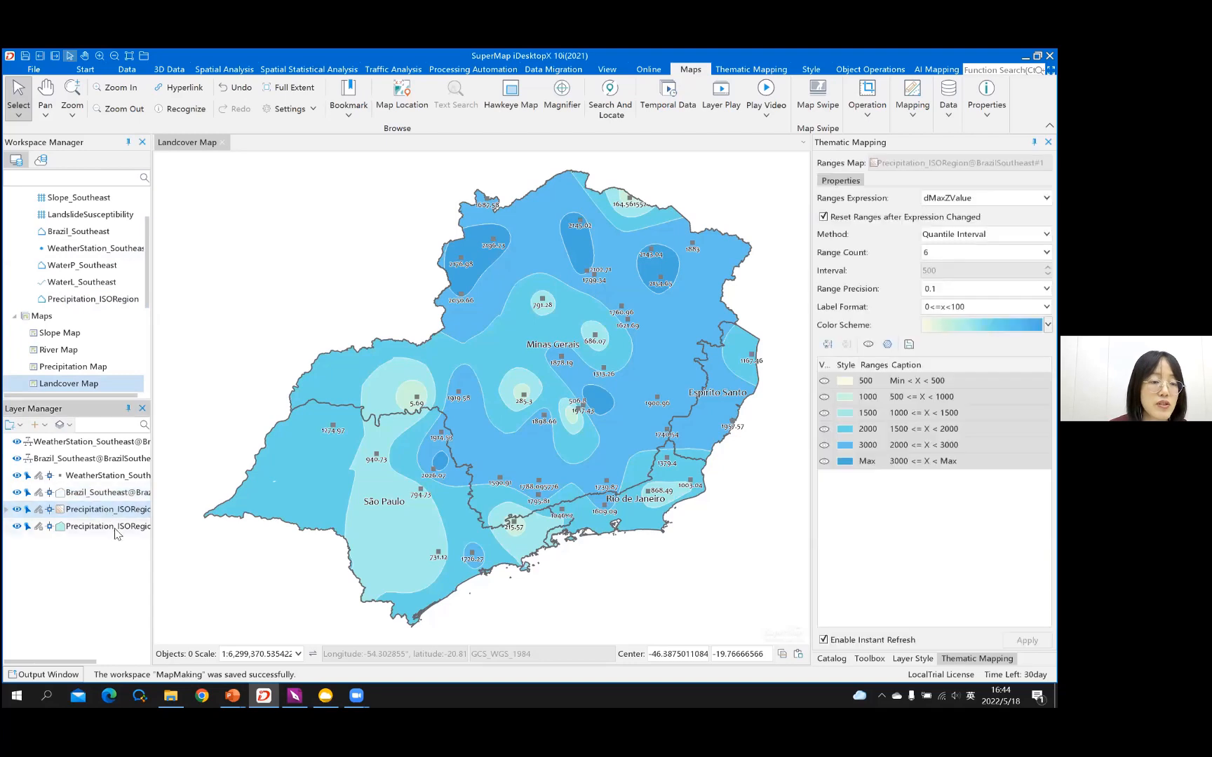
left_click(108, 530)
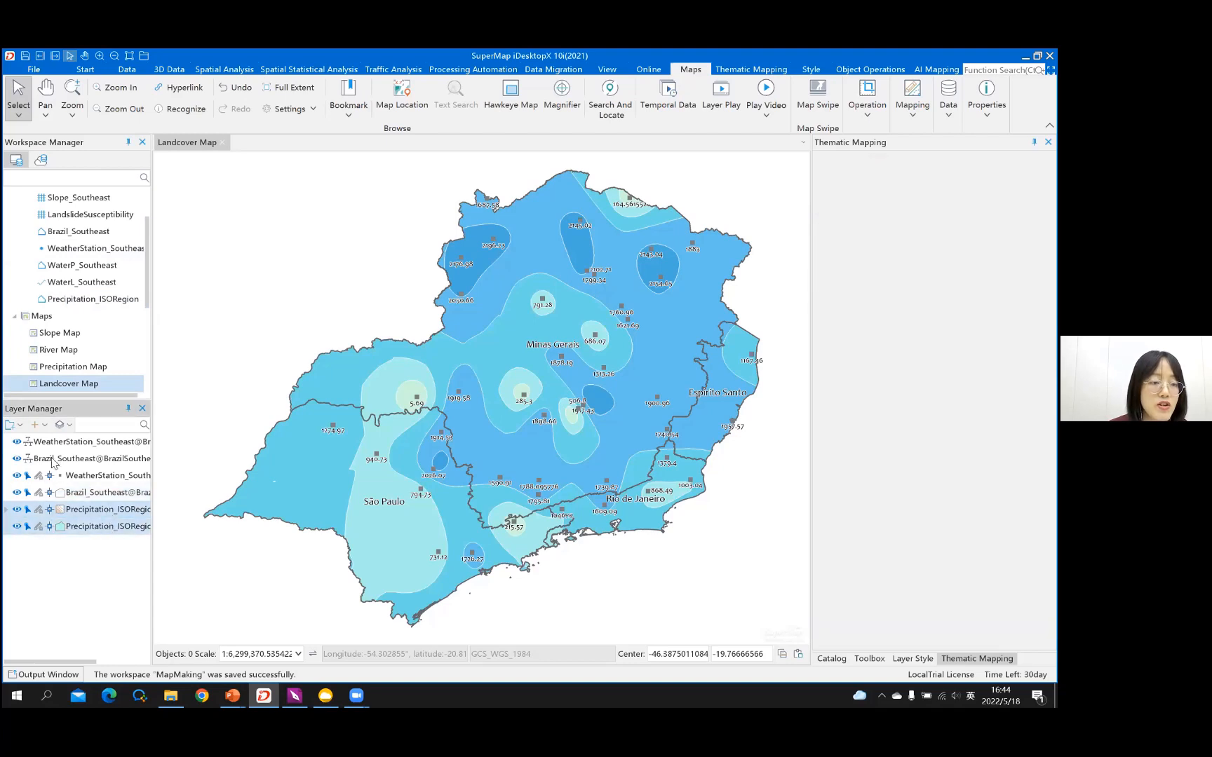
left_click(127, 478)
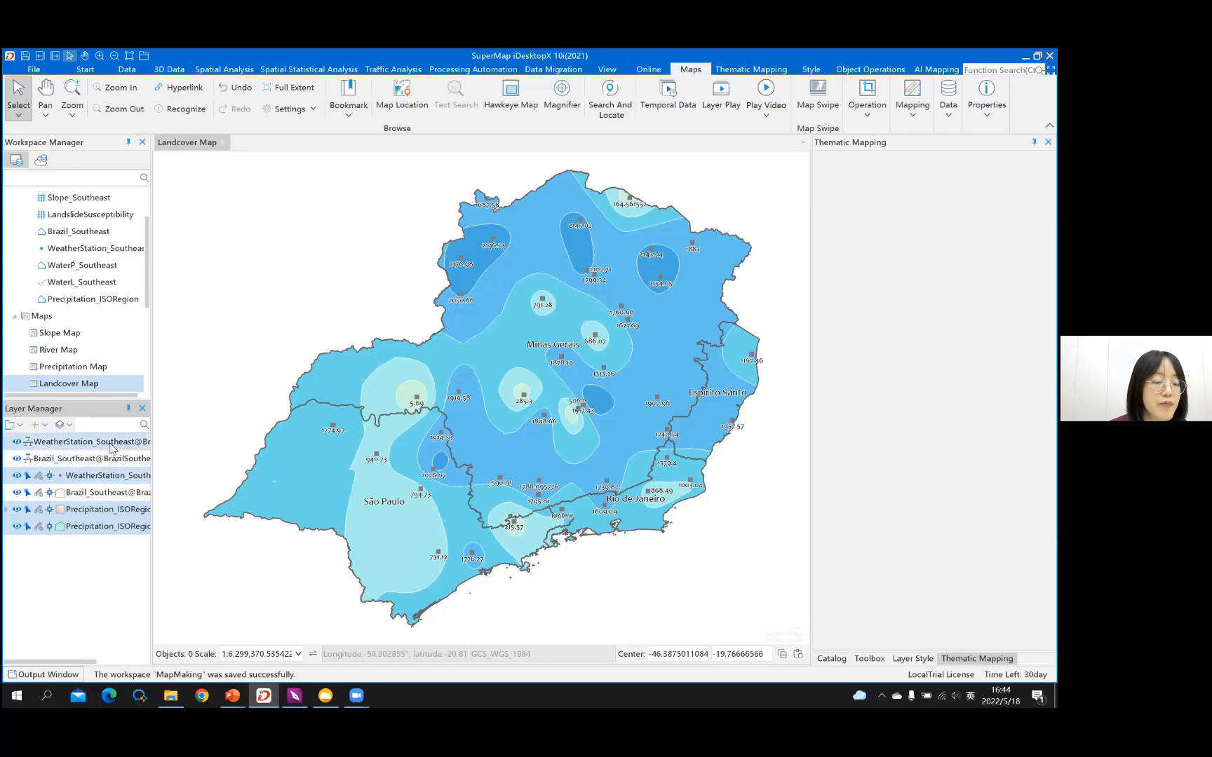
right_click(110, 448)
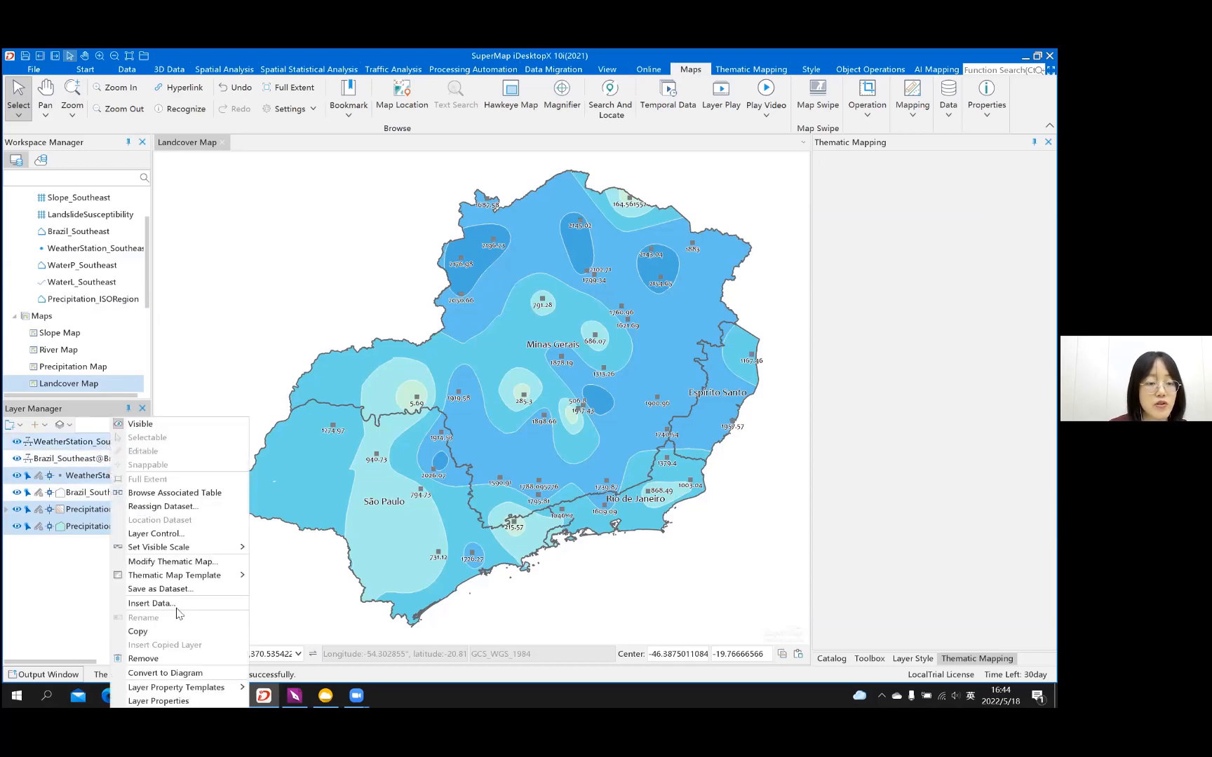
left_click(166, 659)
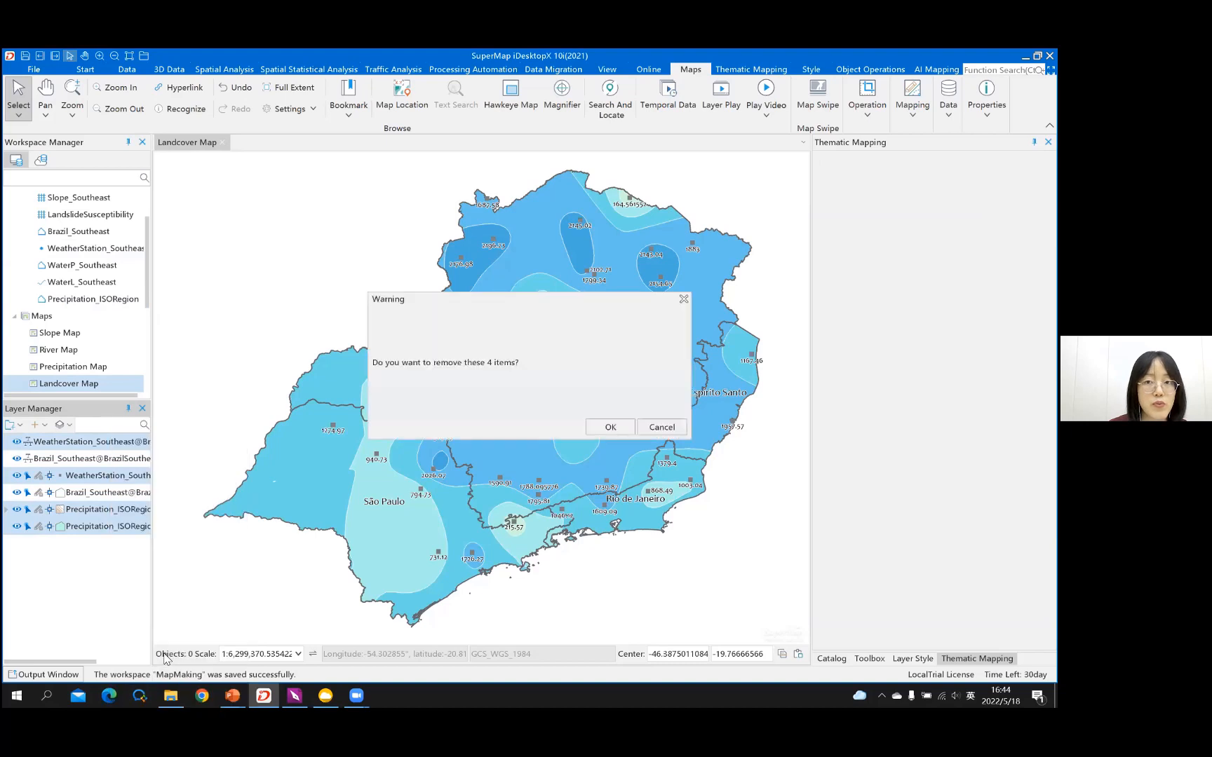
left_click(598, 429)
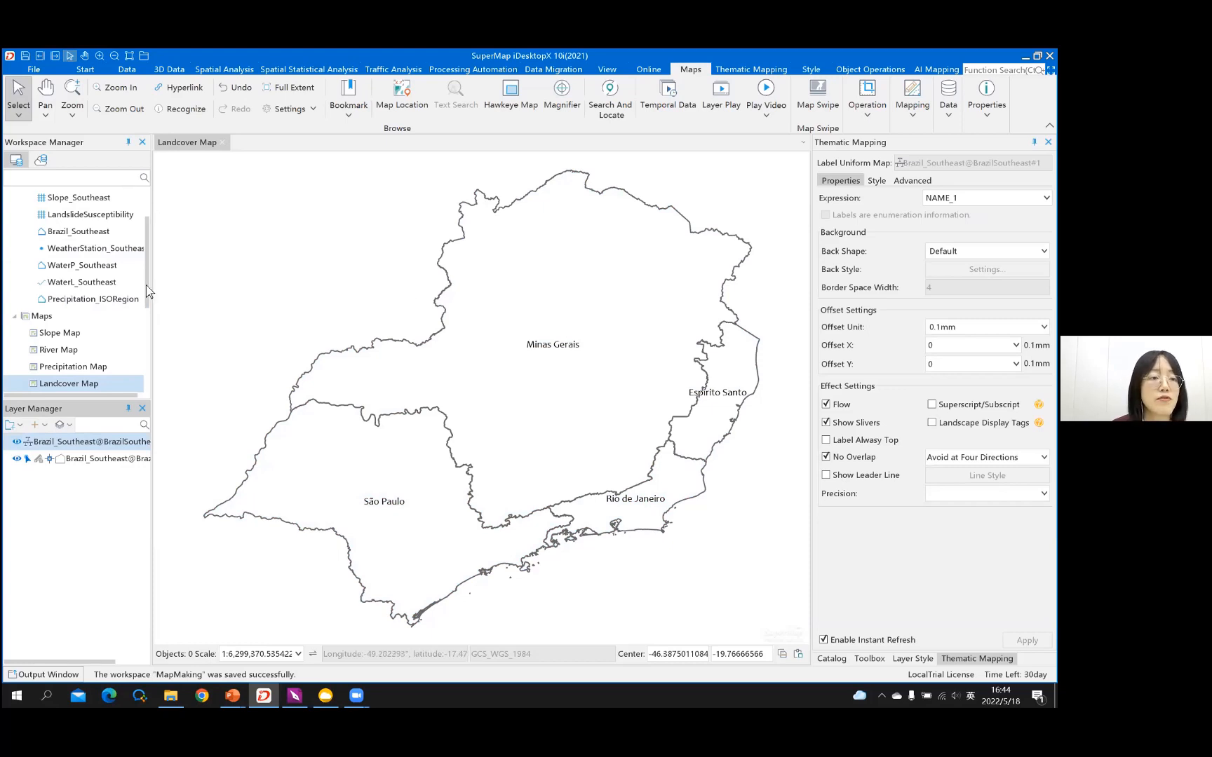
Step: Add the Landcover_Southeast dataset to the Landcover Map and look through the color values in its layer legend
scroll(126, 251, "up", 2)
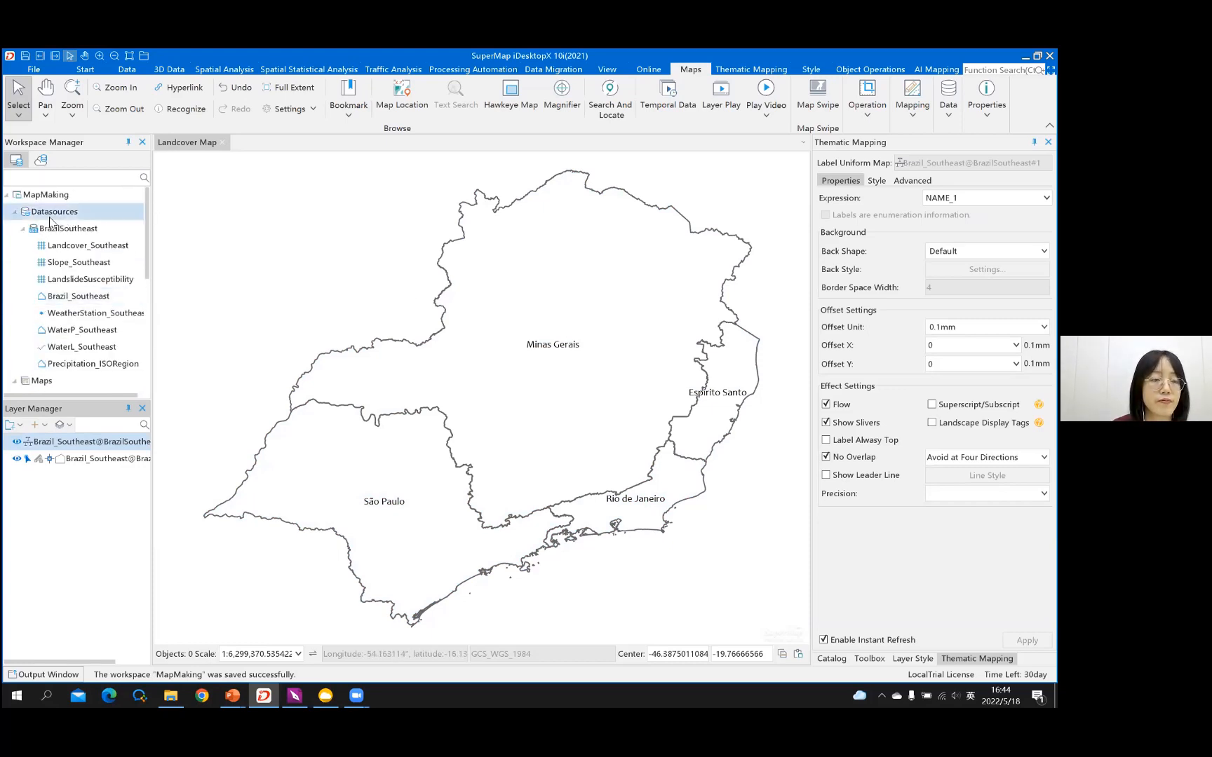
left_click(76, 250)
left_click_drag(408, 306, 425, 326)
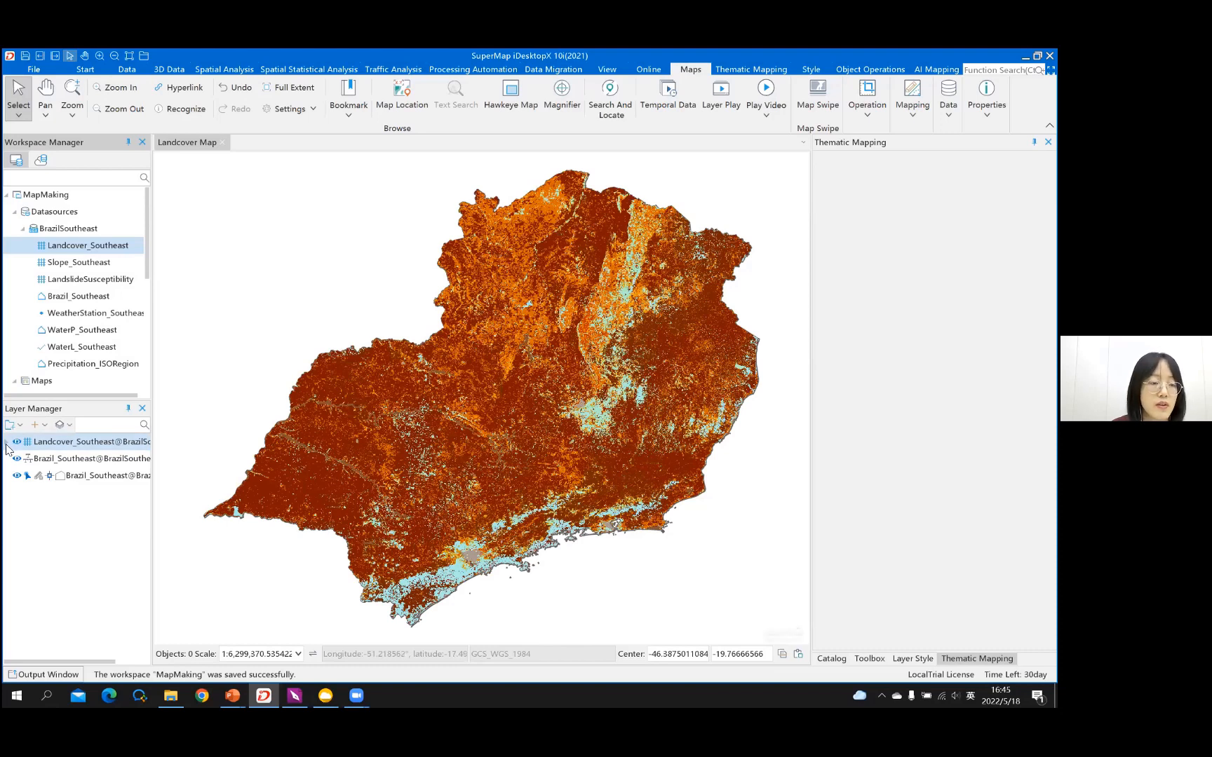
left_click(8, 441)
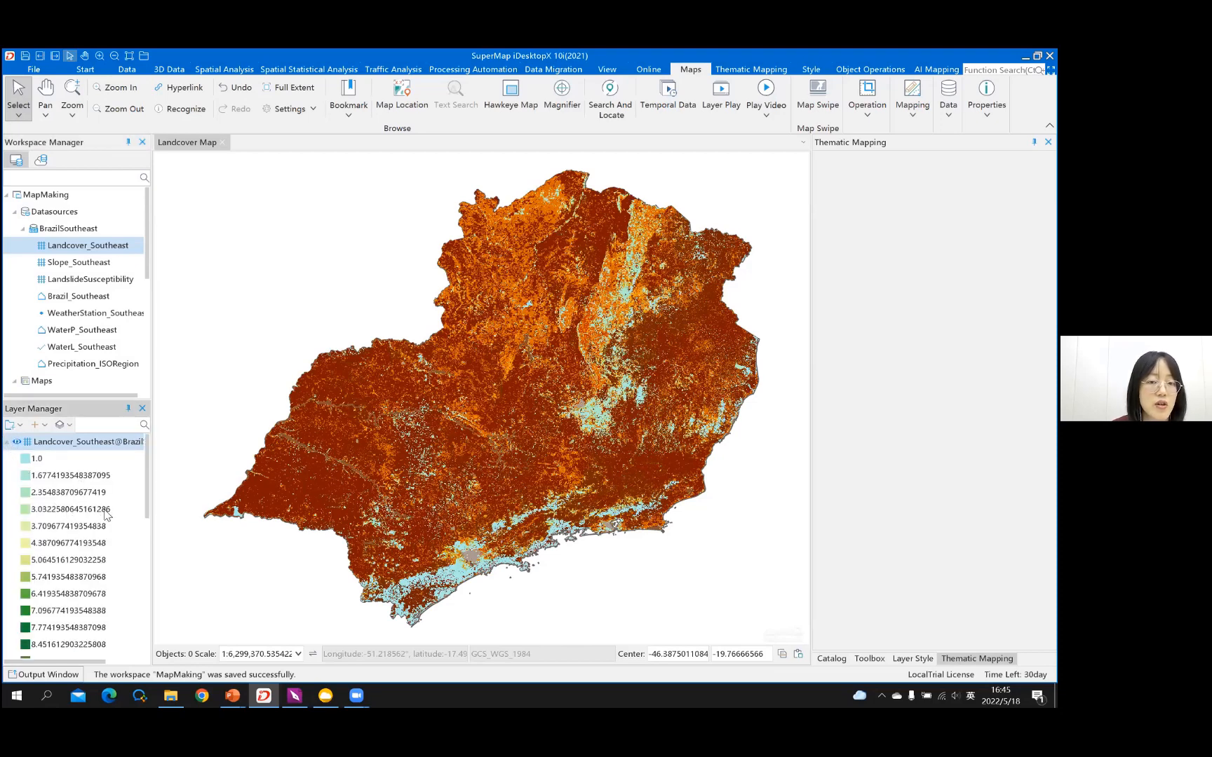
scroll(106, 514, "down", 7)
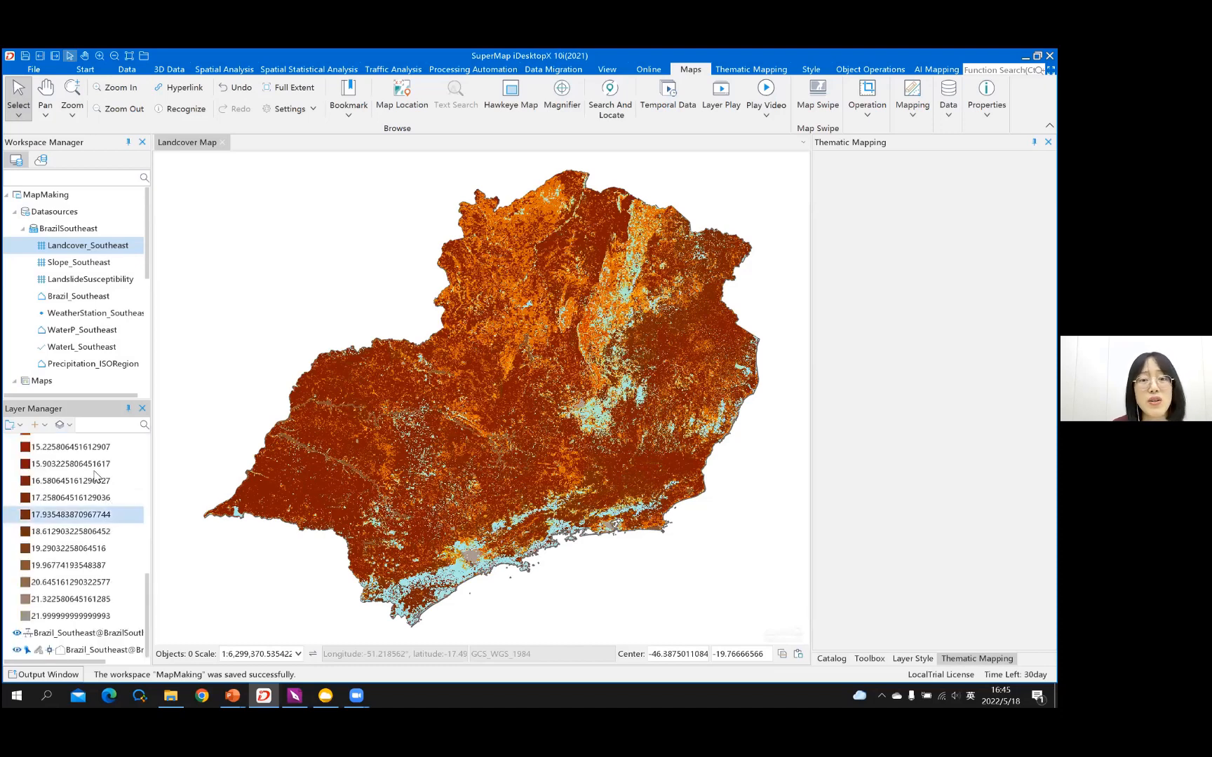
scroll(96, 475, "up", 7)
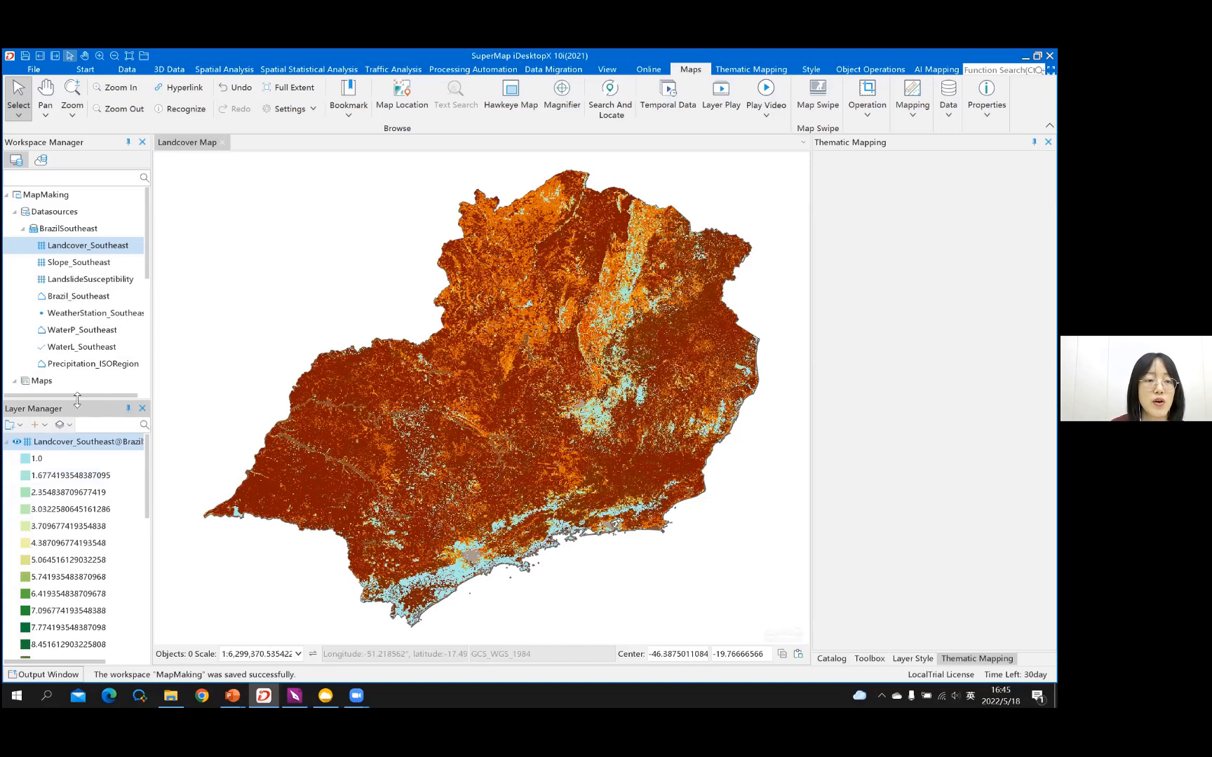
double_click(102, 440)
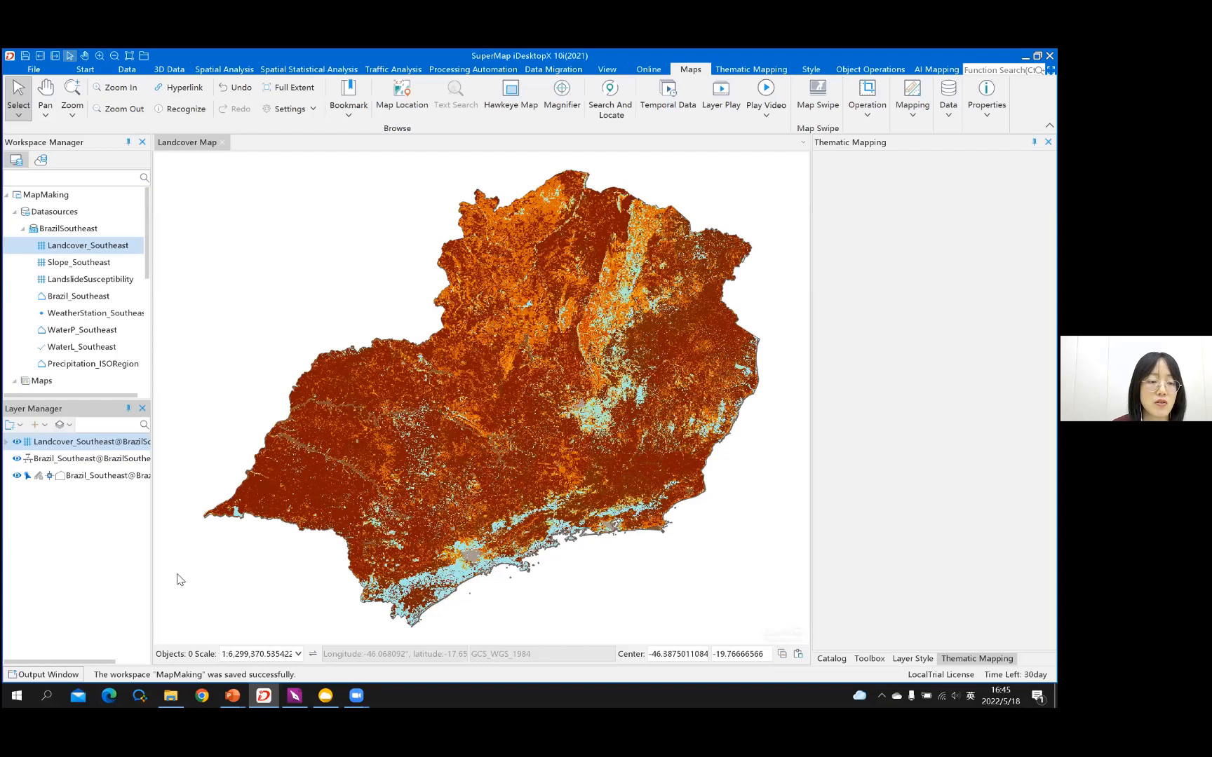
Step: Create a Grid Unique Values thematic map with the default template from the Landcover_Southeast layer
key("Menu")
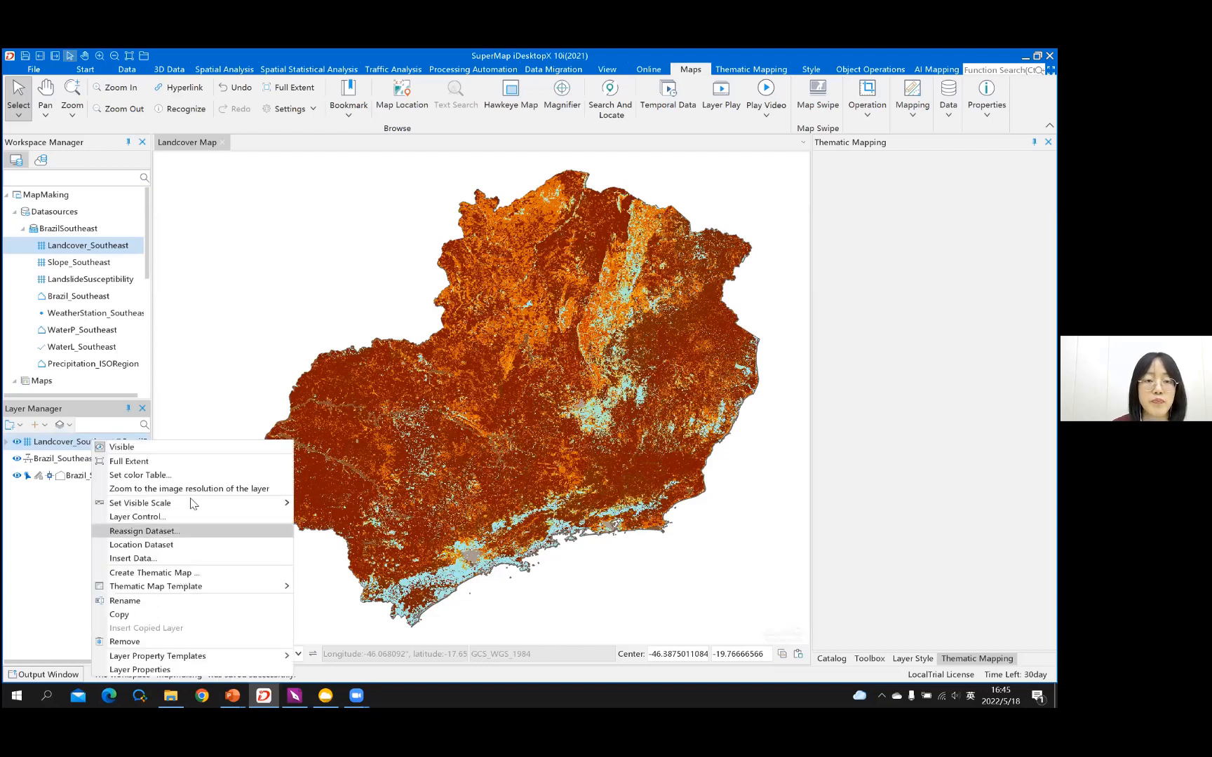
key("Down")
key("Down")
key("Down")
key("Return")
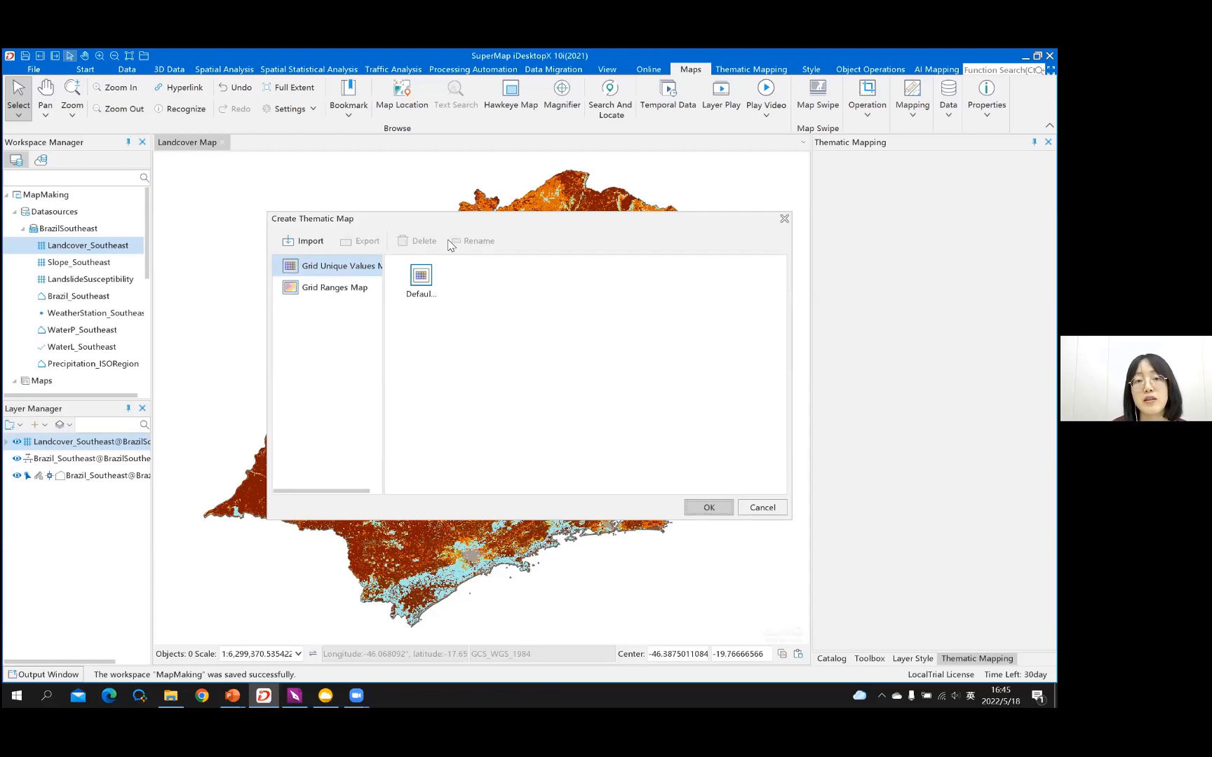
left_click(712, 507)
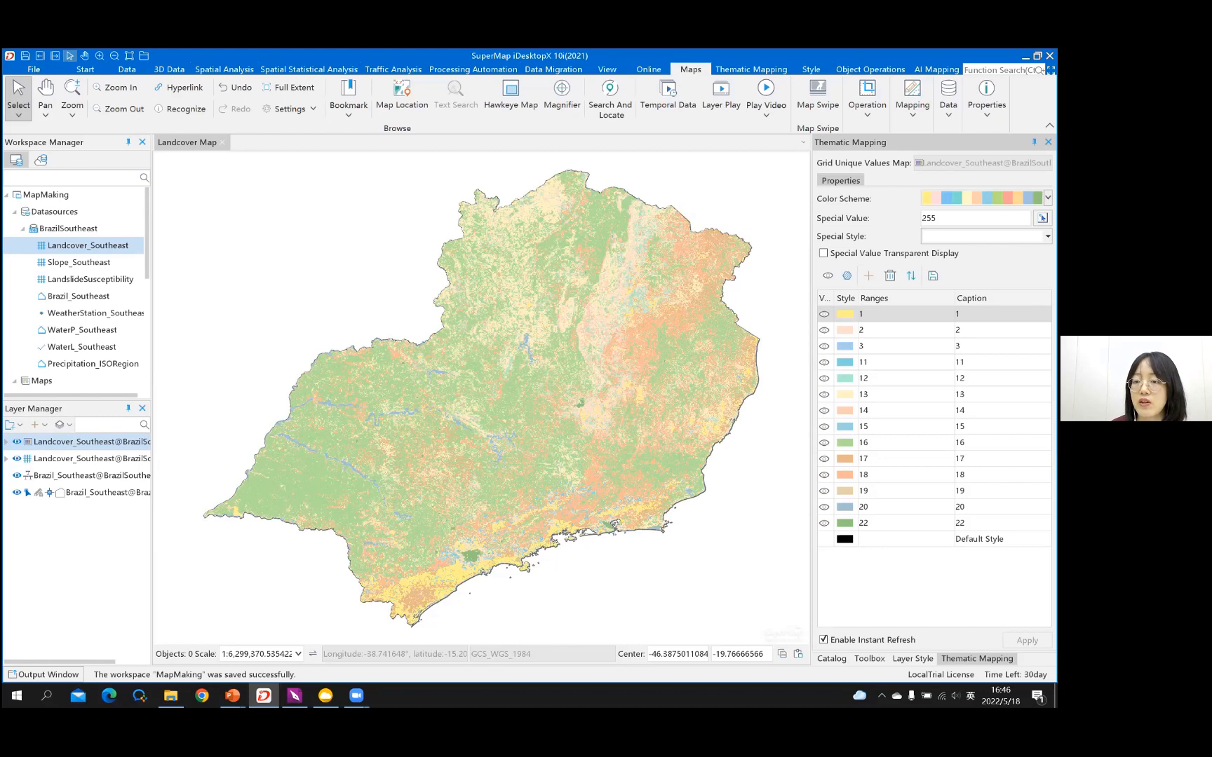
left_click(1047, 198)
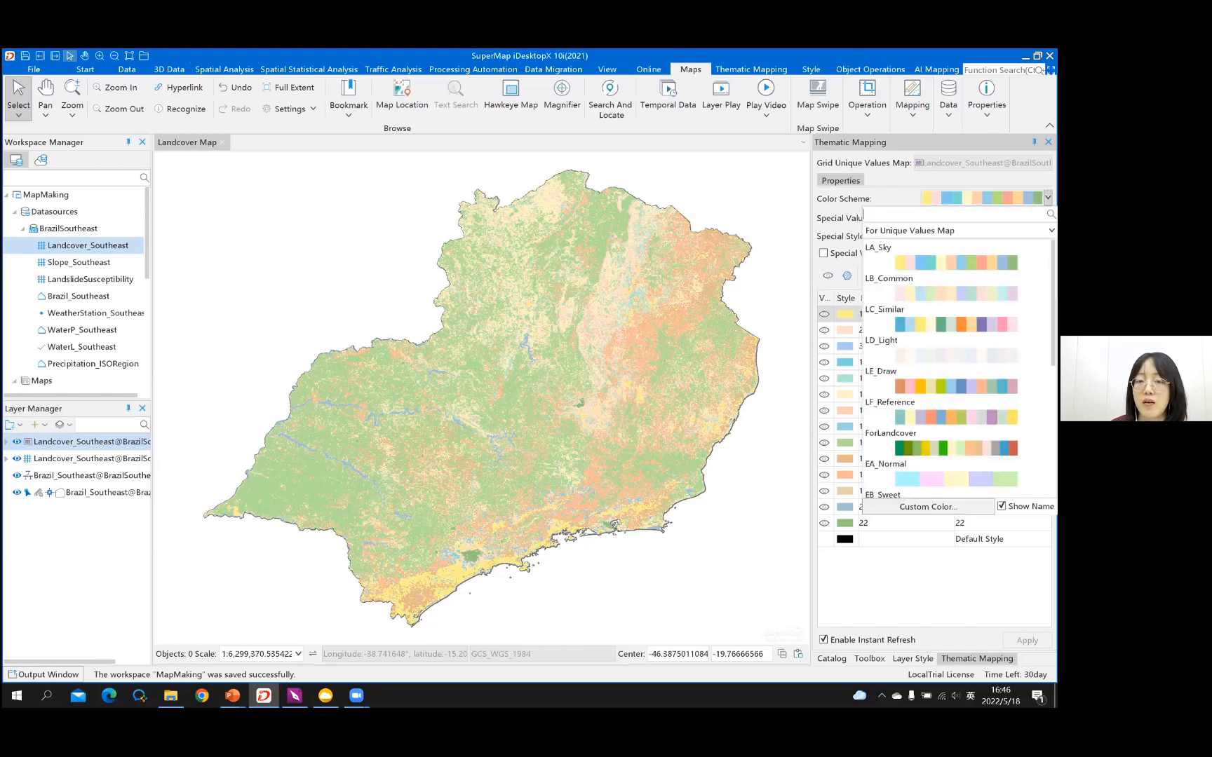
left_click(1048, 198)
left_click(1048, 197)
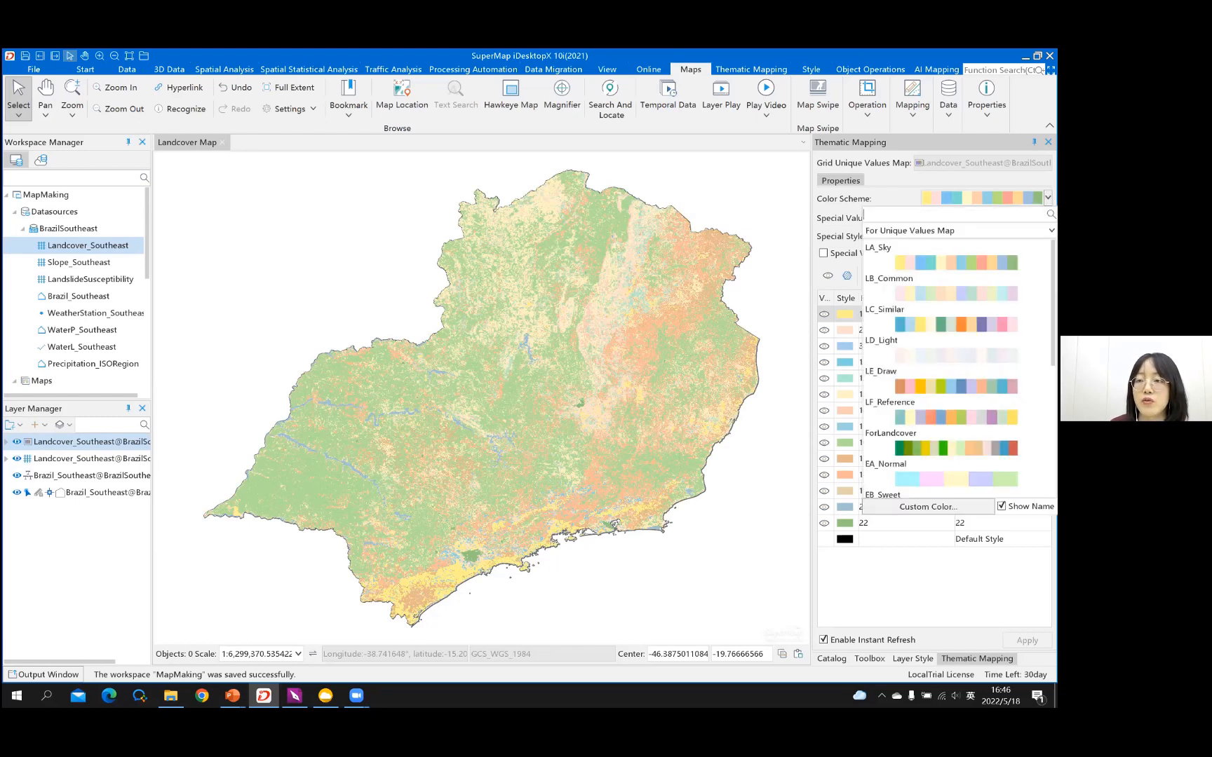
left_click(1047, 198)
Step: Set the style color of land cover value 1 to green and of value 2 to light green
left_click(861, 315)
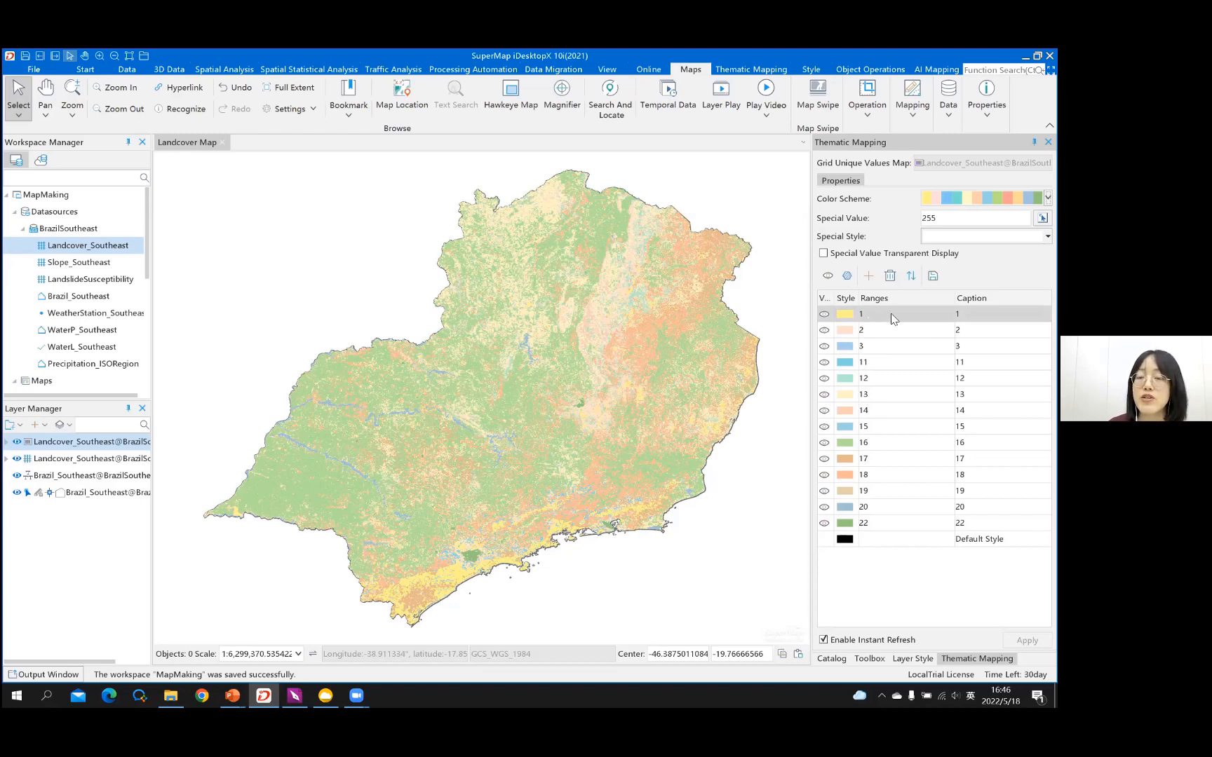
left_click(847, 316)
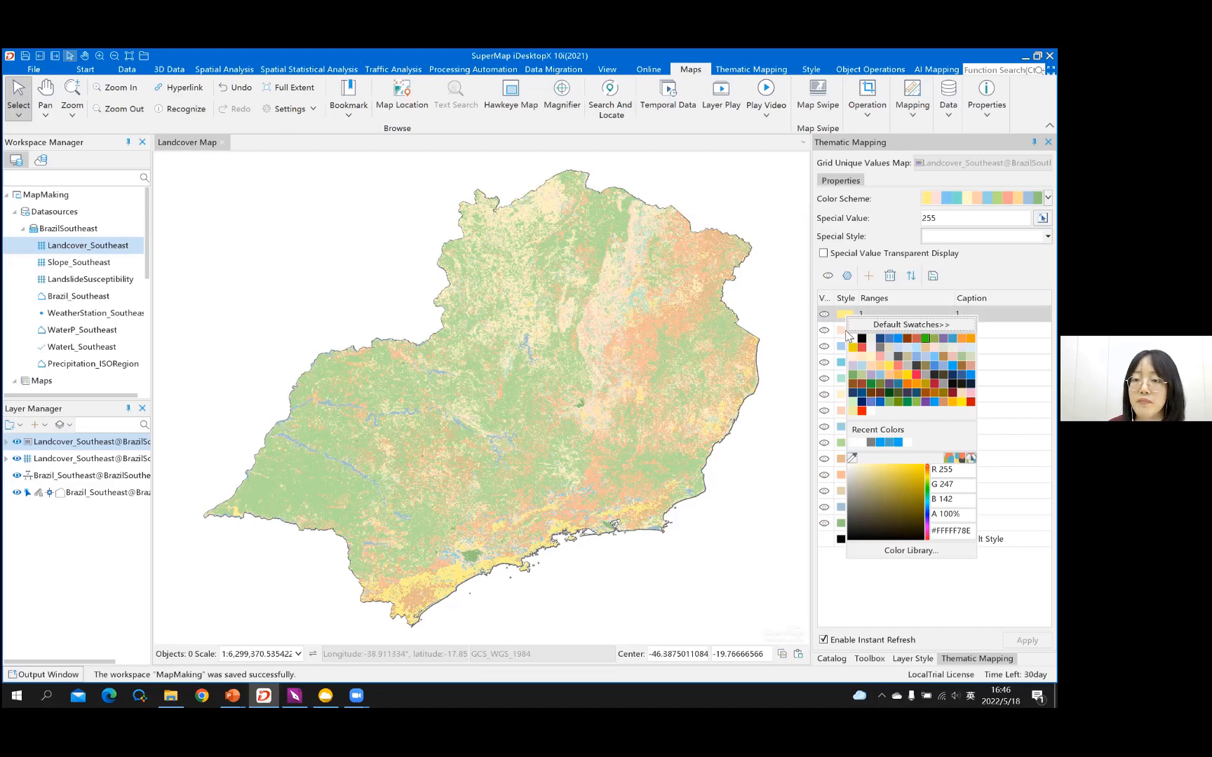
left_click(925, 338)
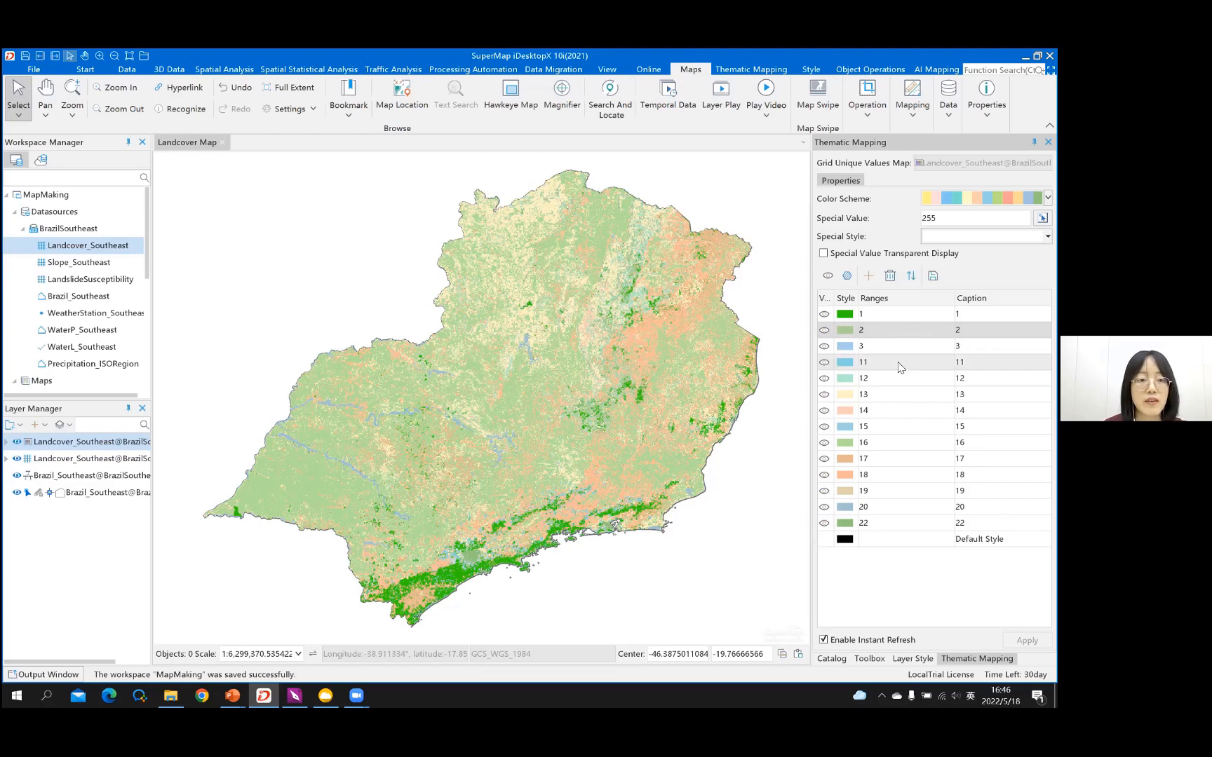
Step: Switch to the PowerPoint presentation, leave the slide show and display slide 29, Landcover Thematic Layer, to consult the category styles
key("alt+Tab")
key("alt+Tab")
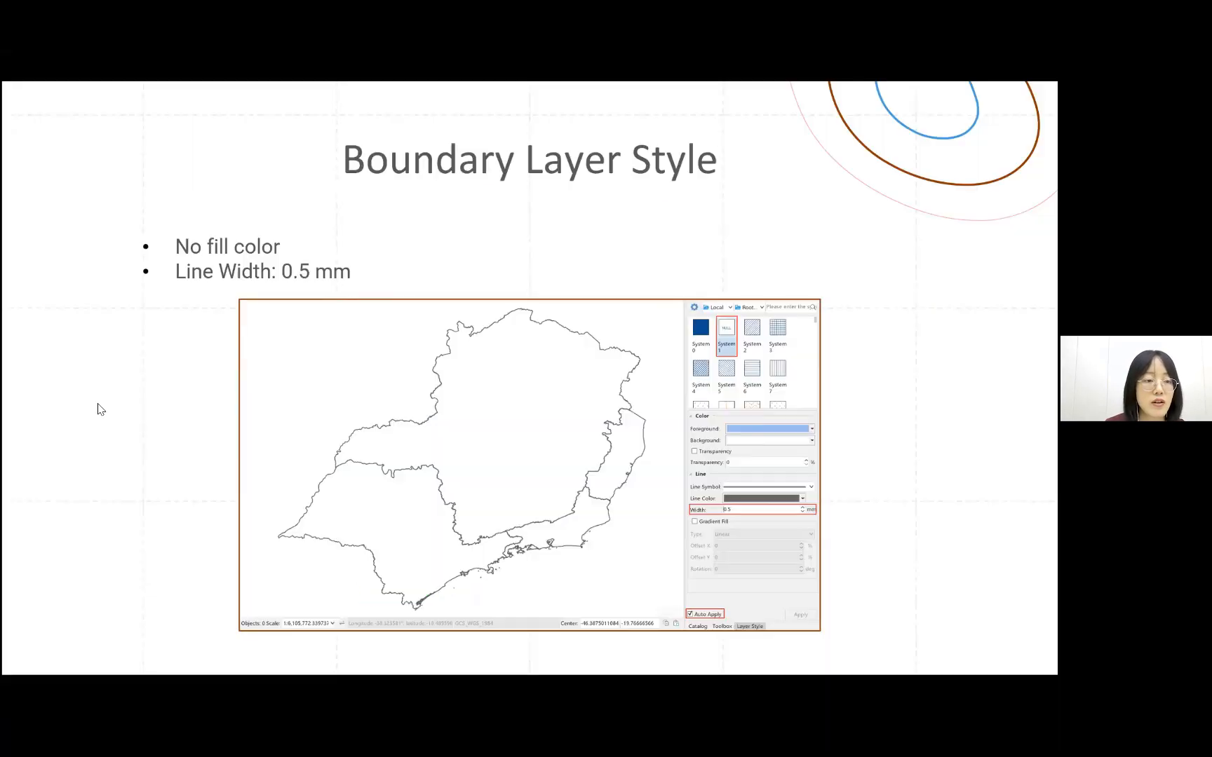
key("Escape")
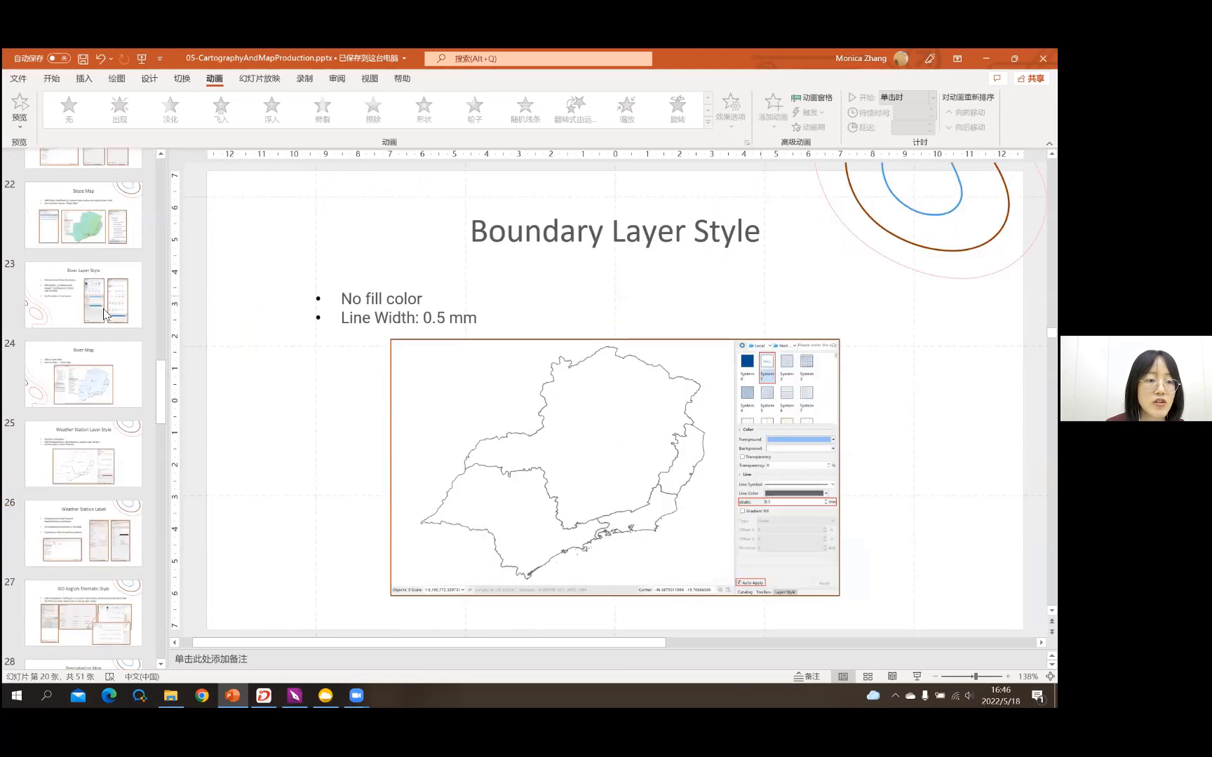
scroll(105, 313, "down", 6)
left_click(84, 314)
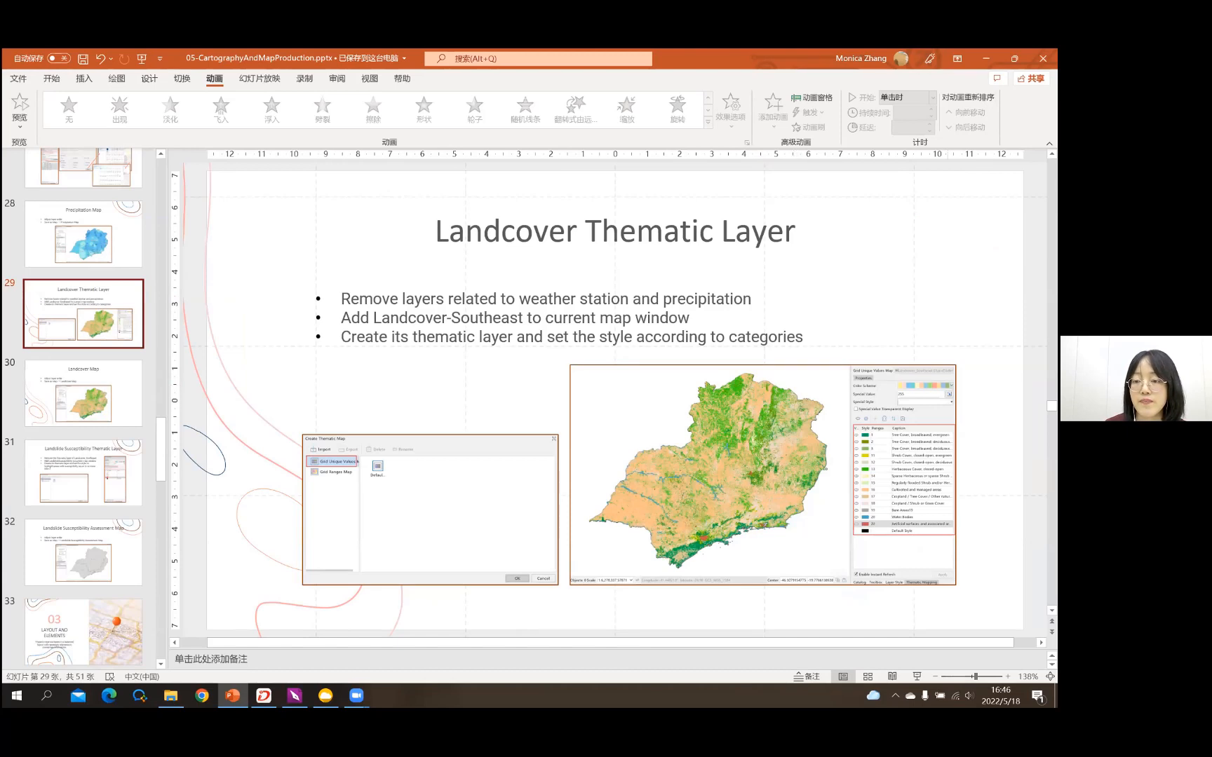
Step: Show the Landcover Thematic Layer slide full screen to review the category styles, and return to SuperMap iDesktopX
key("shift+F5")
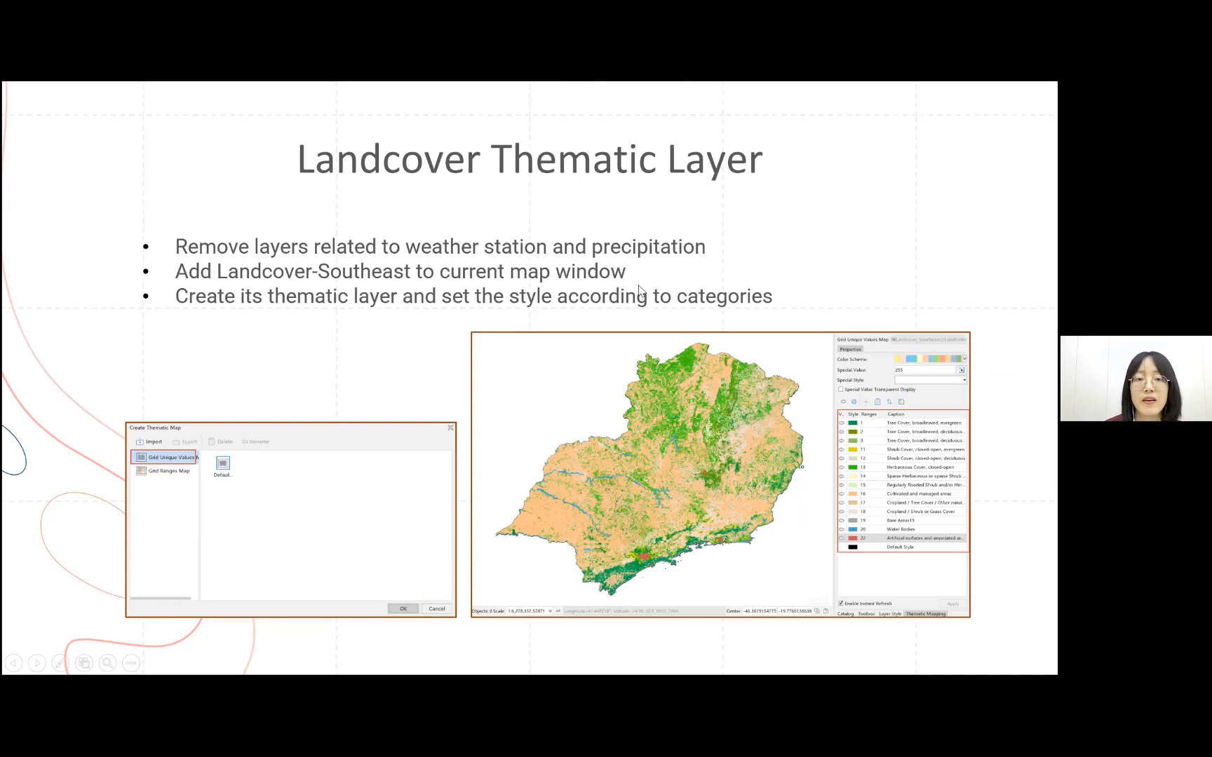
key("alt+Tab")
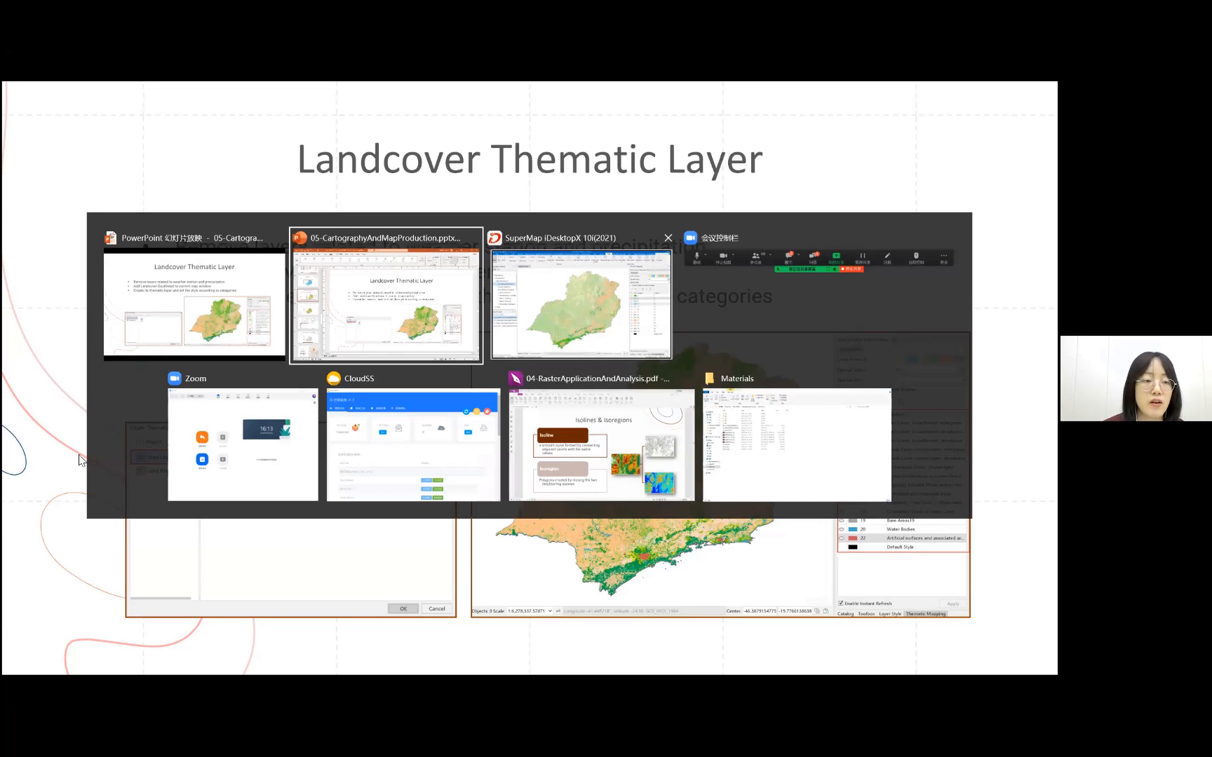
key("alt+Tab")
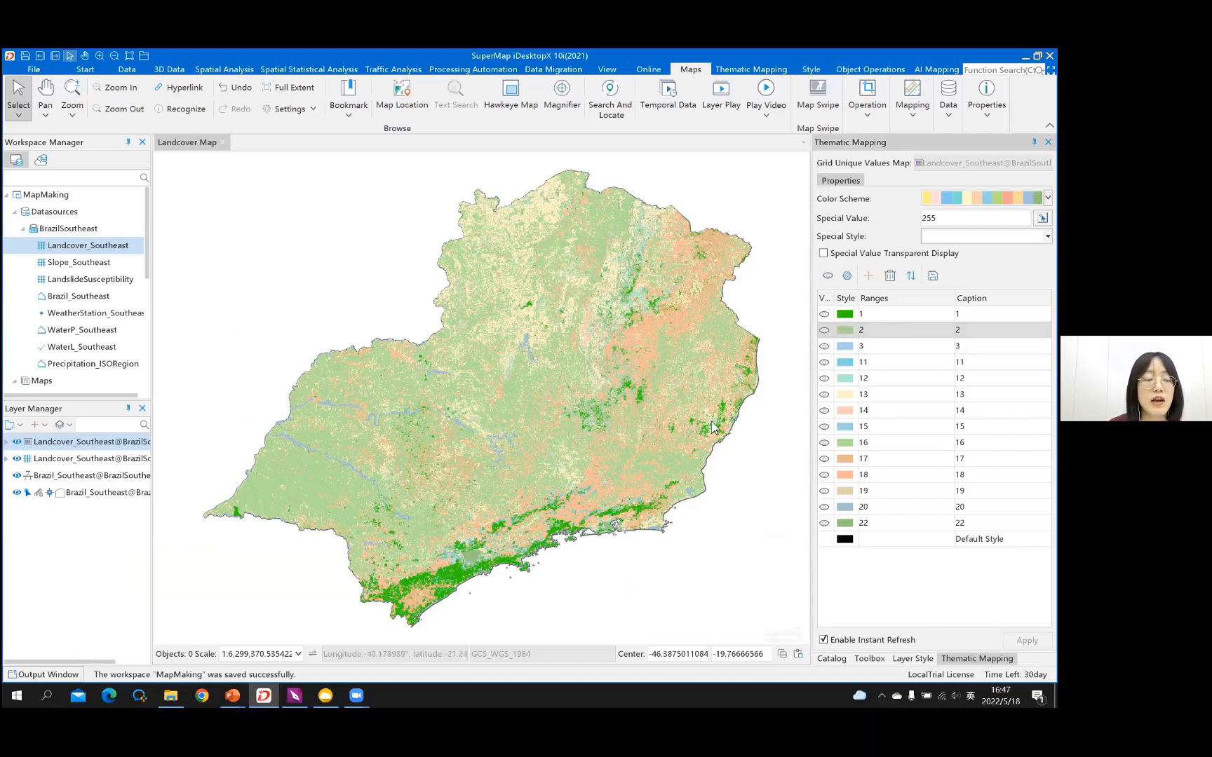
Step: Place the land cover thematic layer beneath the state labels and boundaries, and remove the original Landcover_Southeast raster layer
left_click(73, 459)
left_click_drag(73, 459, 53, 443)
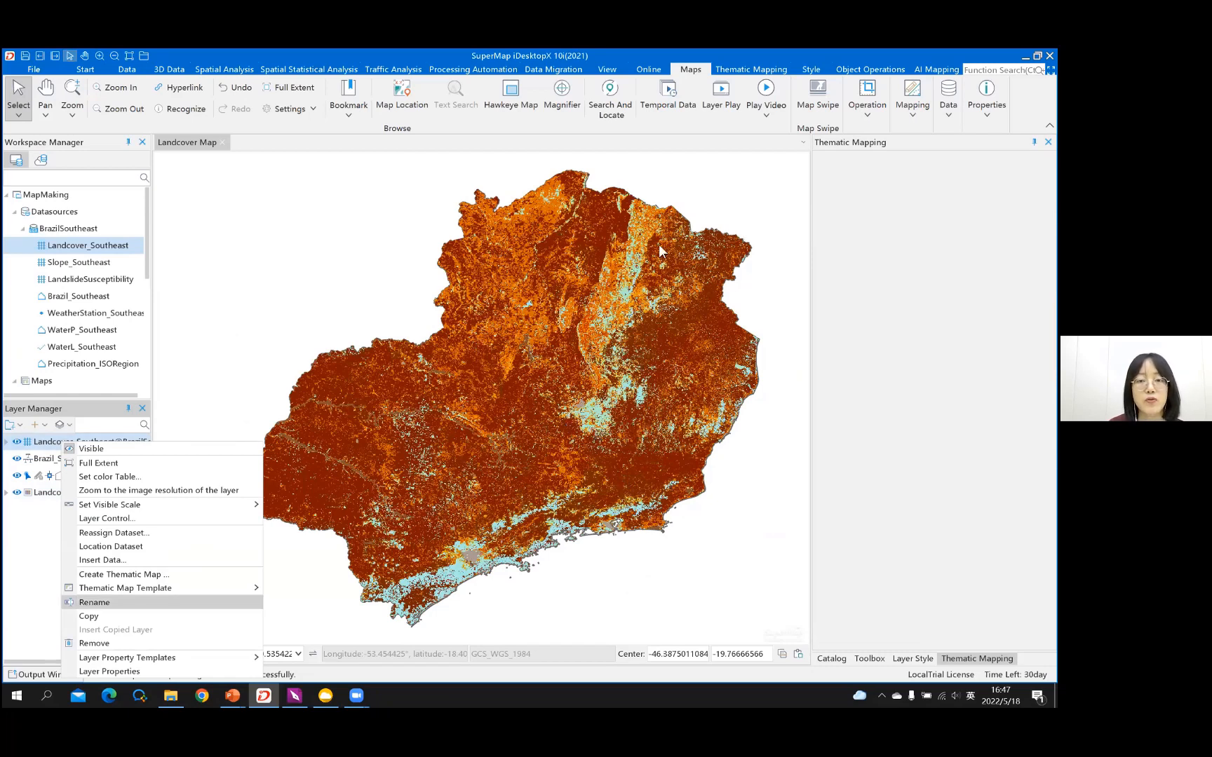
left_click(287, 247)
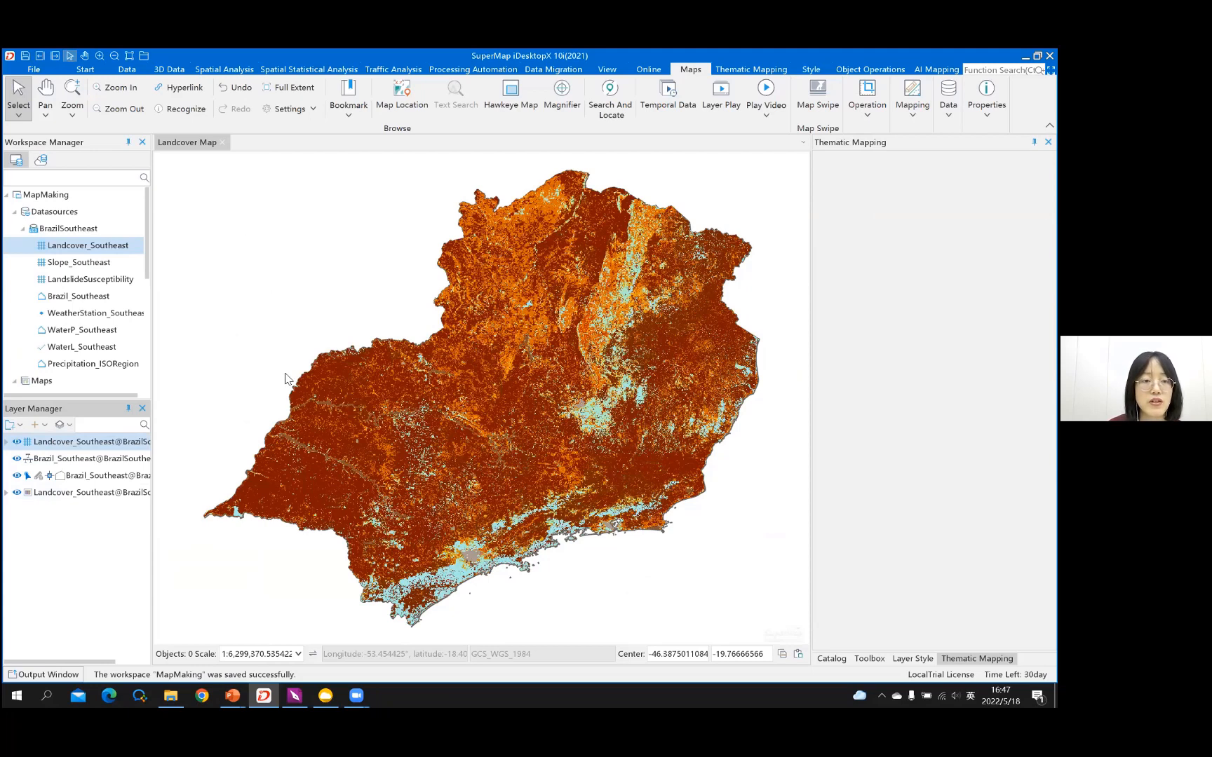
key("Delete")
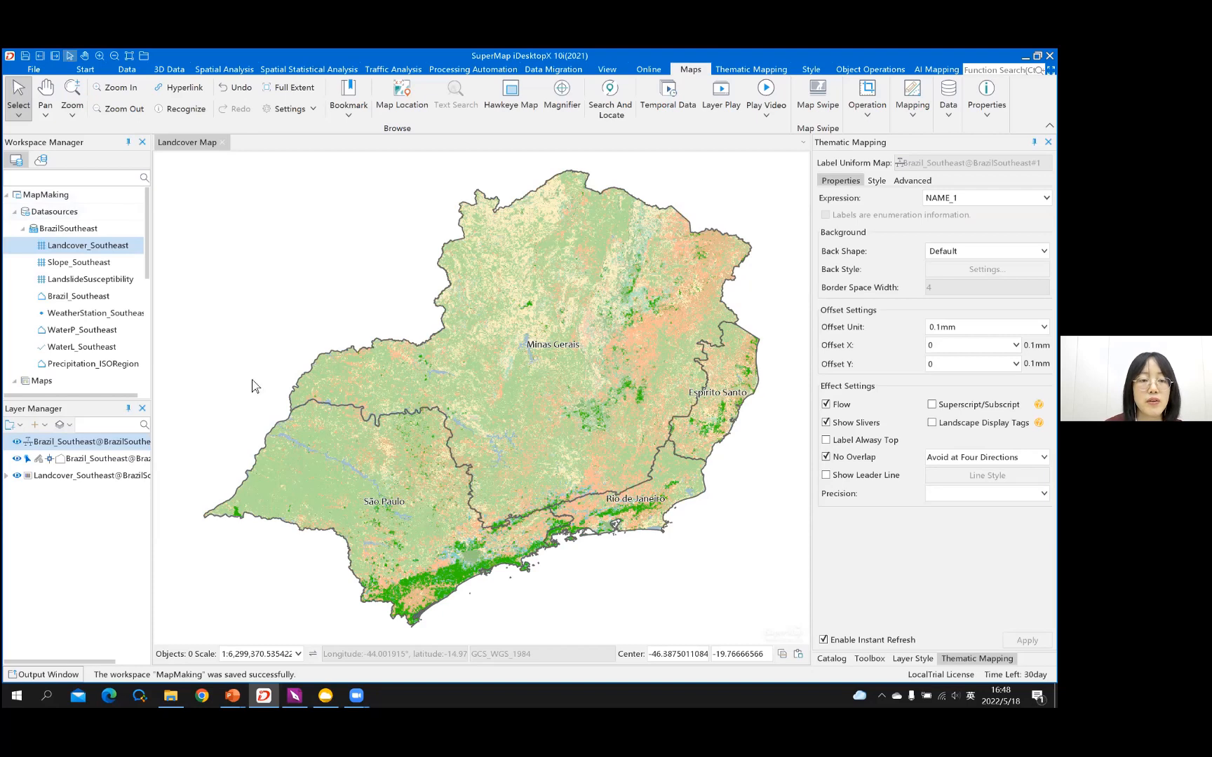
Step: Save a copy of the current map under the name "LandslideSuceptibilty Map"
right_click(280, 384)
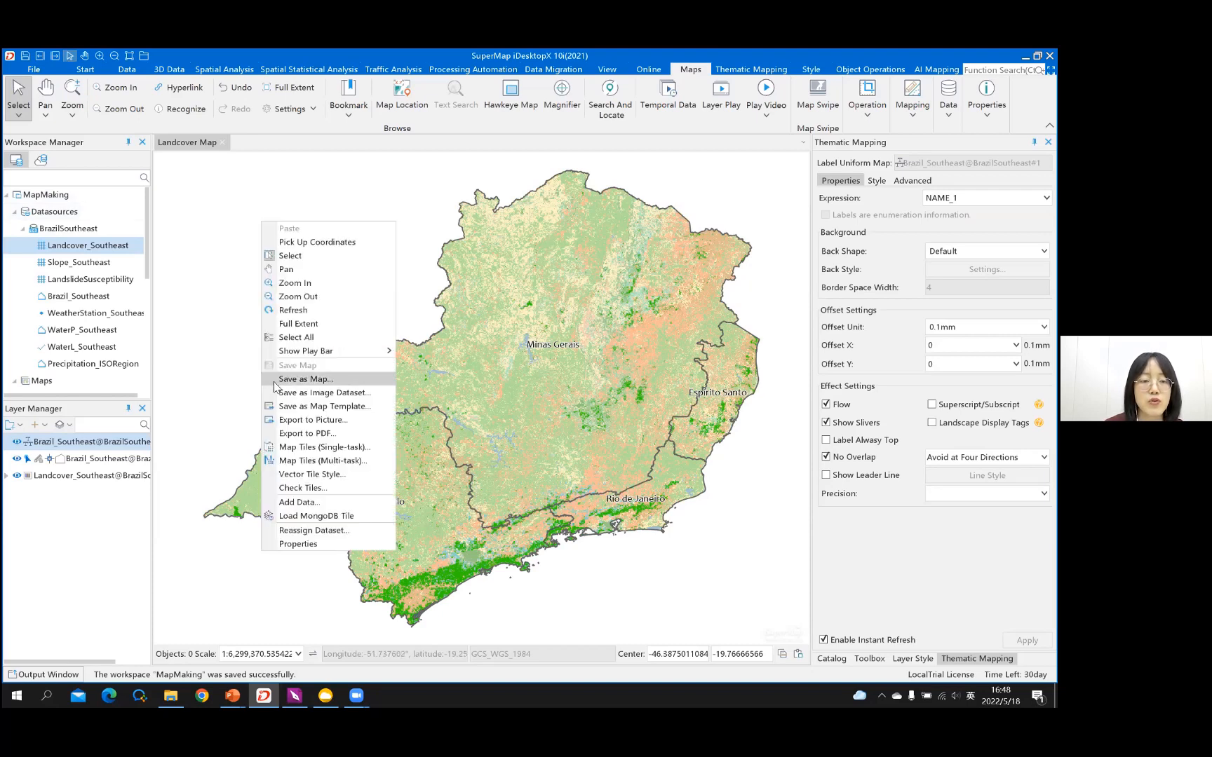
left_click(276, 383)
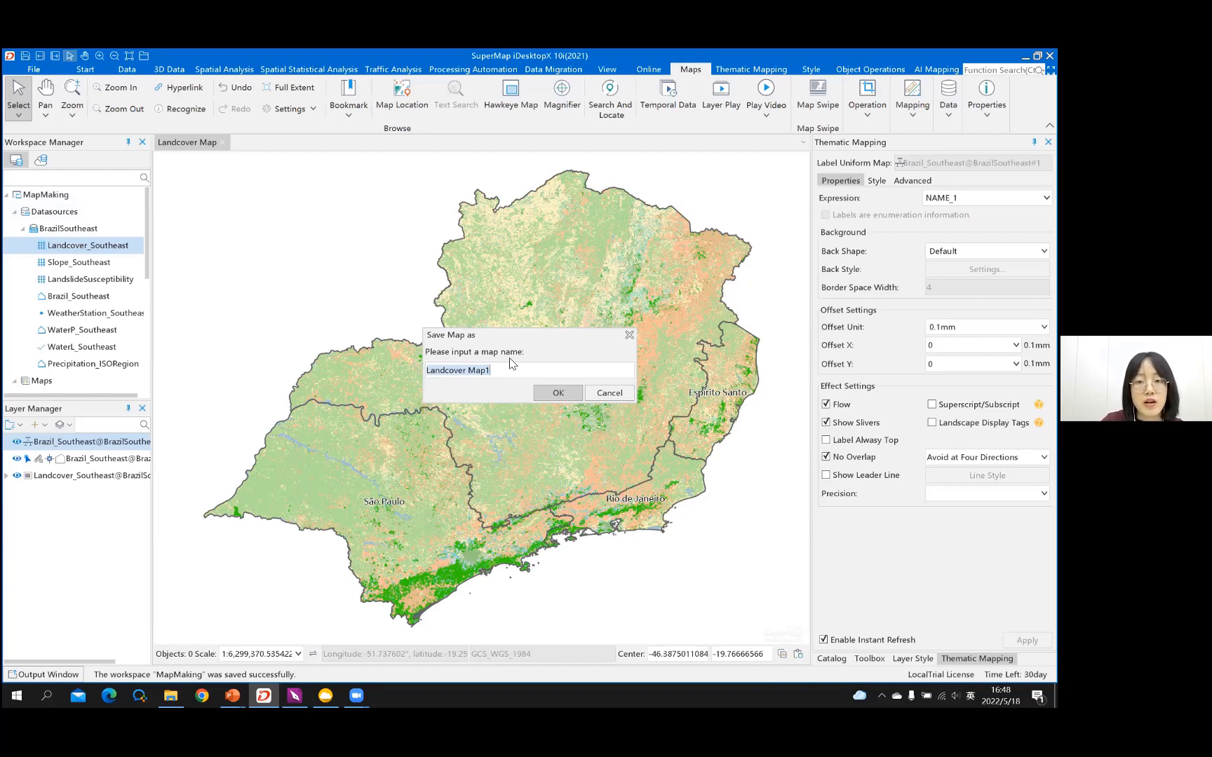
type("Land")
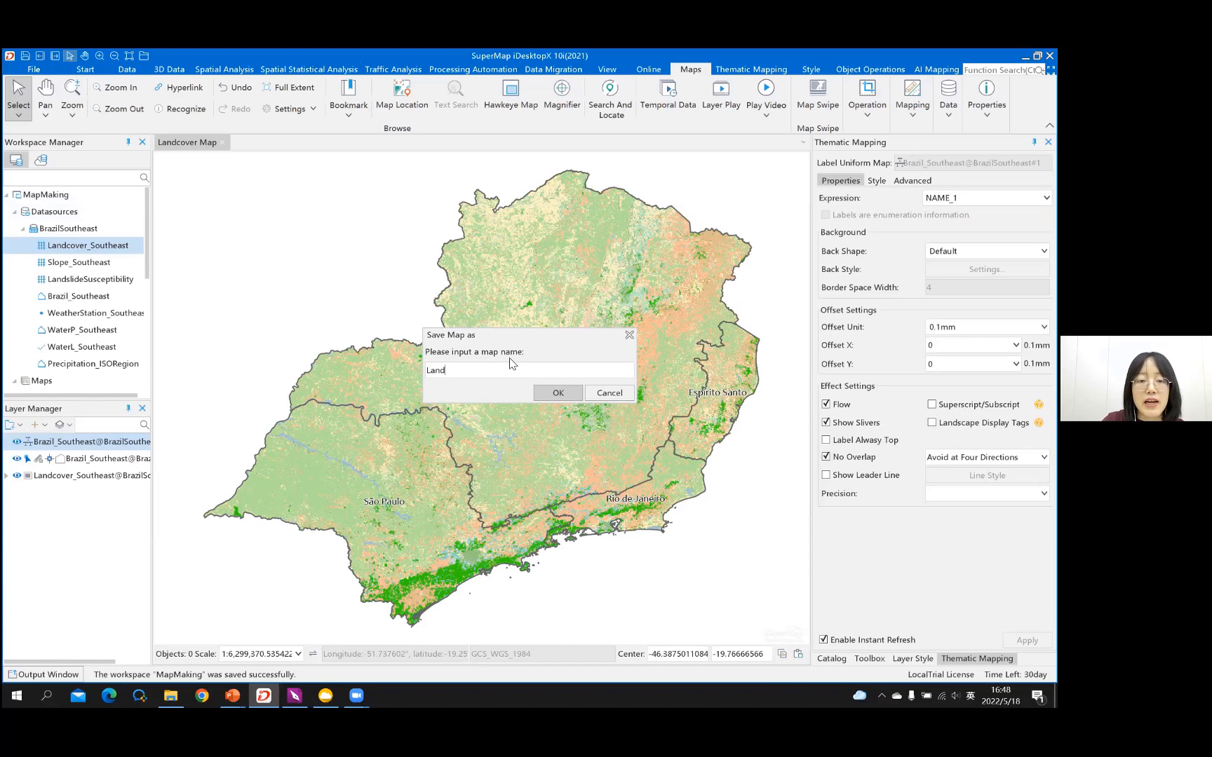
type("slide")
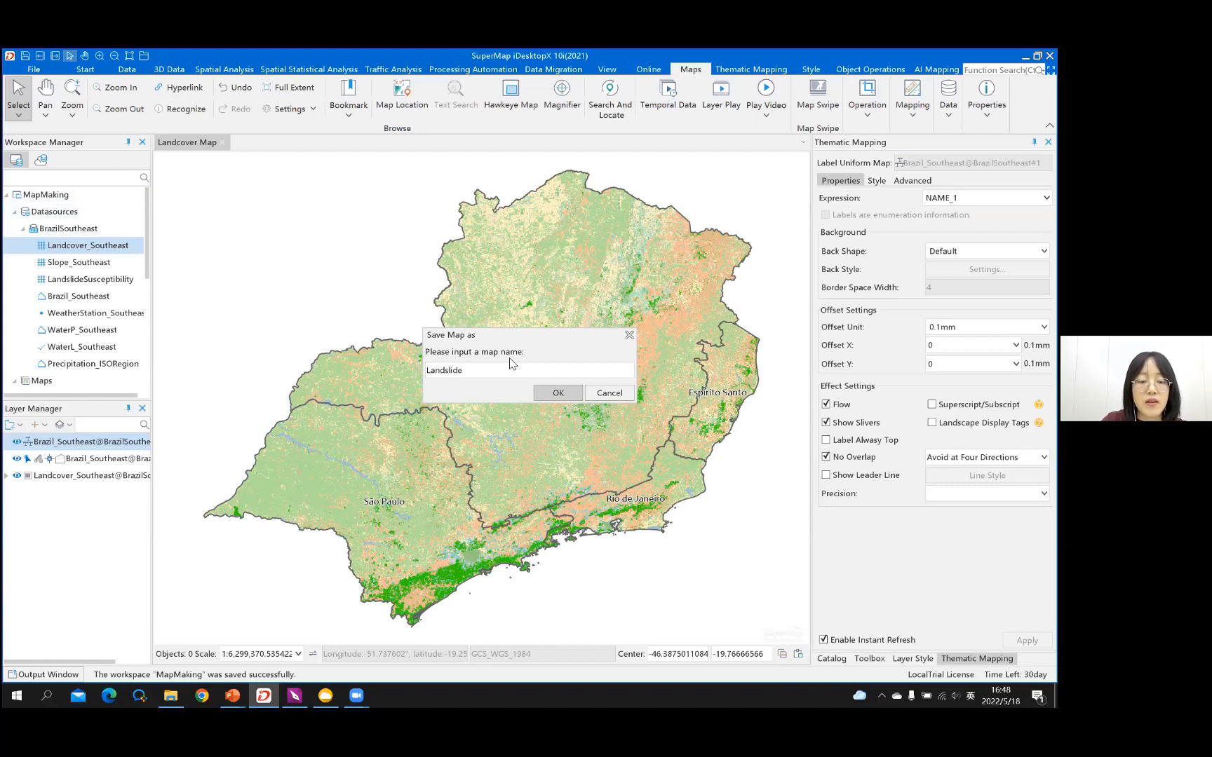
type("Sucep")
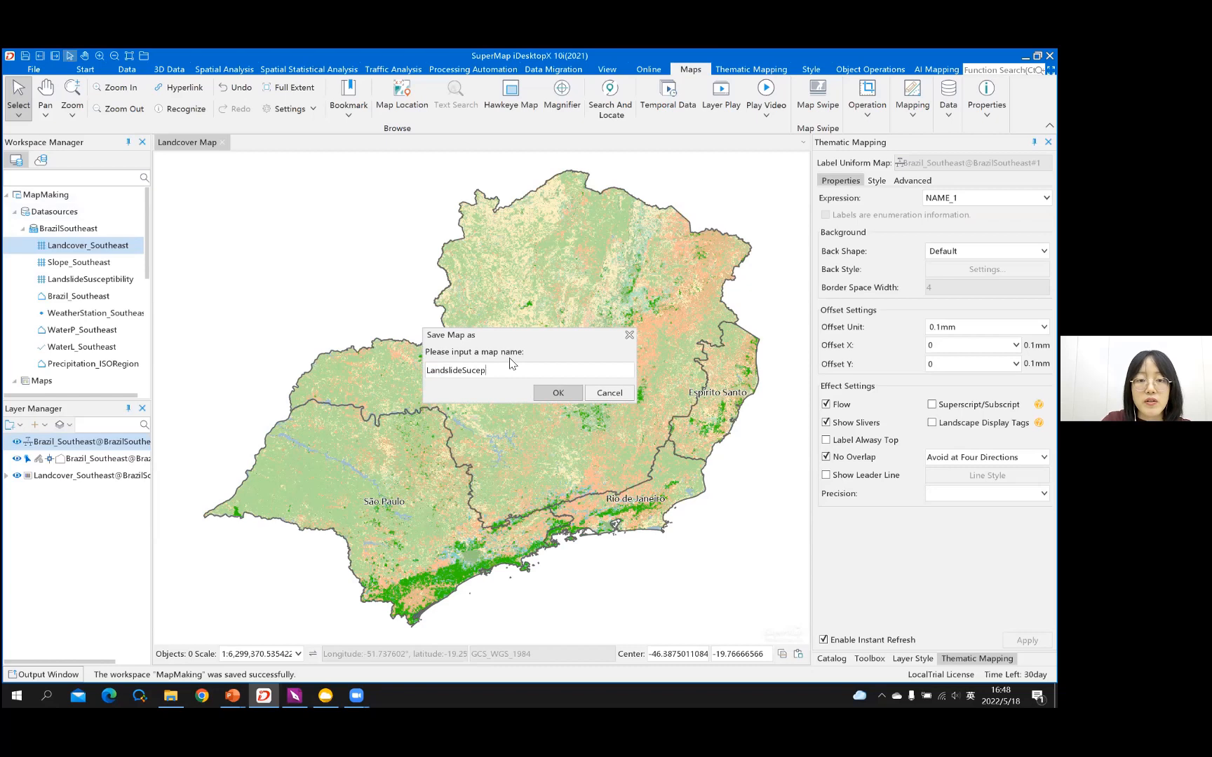
type("tibilty")
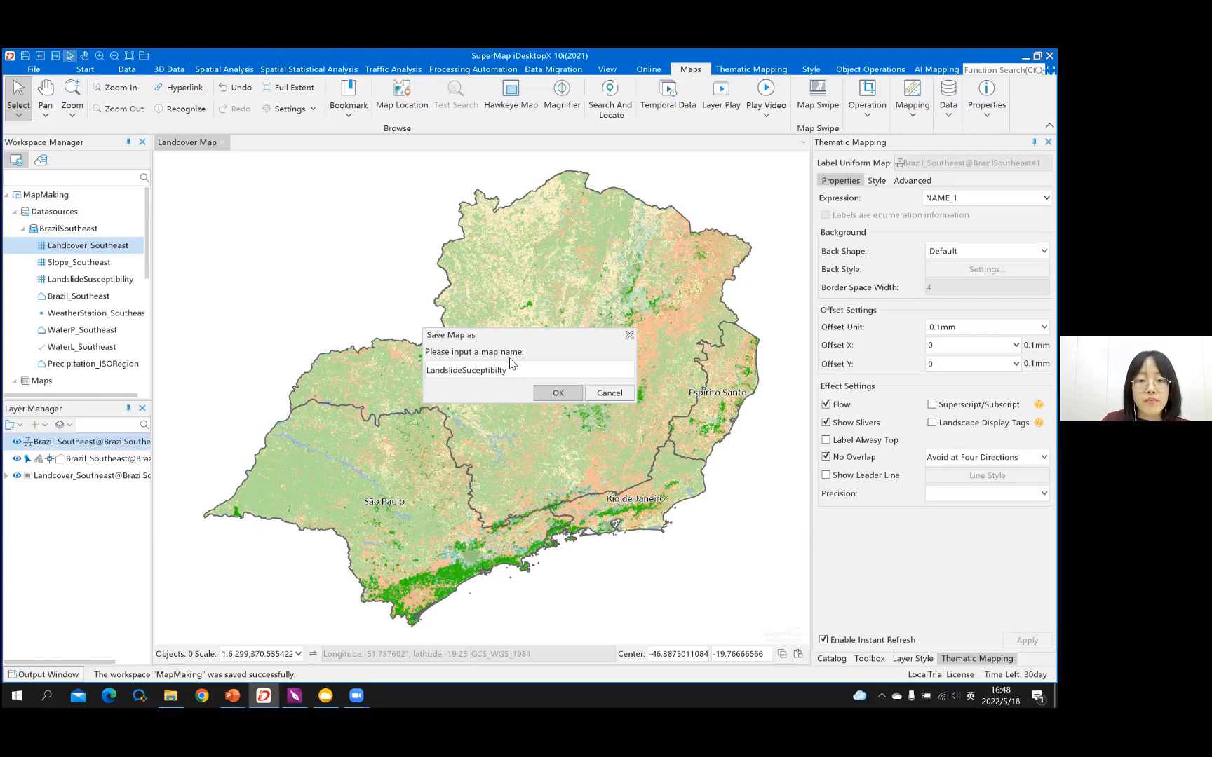
type(" Map")
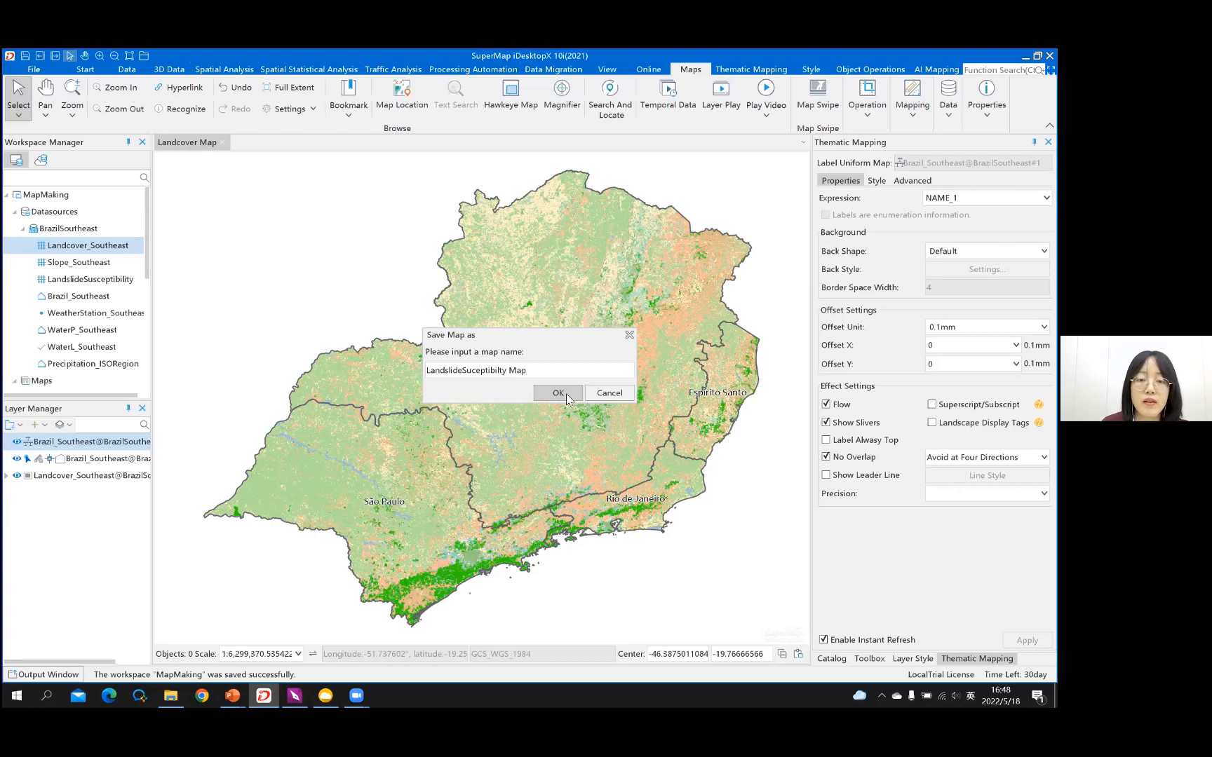
left_click(557, 393)
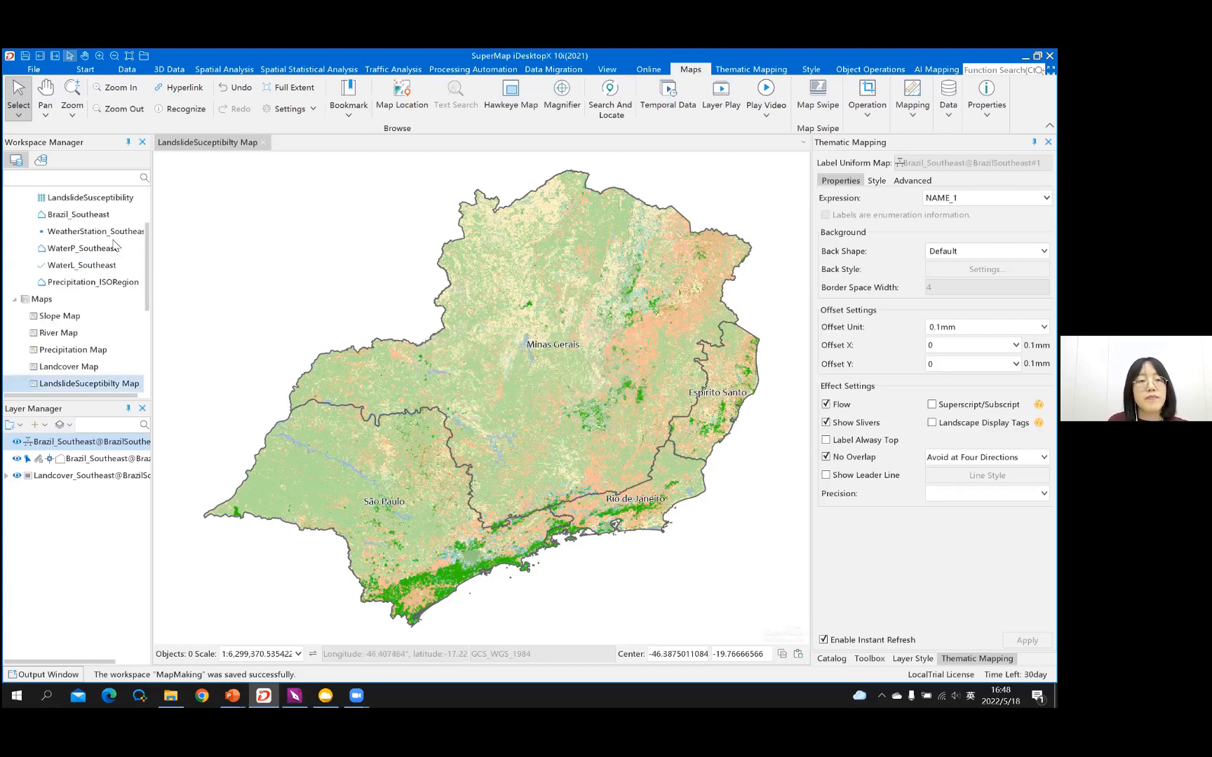
Step: Remove the Landcover_Southeast thematic layer from the LandslideSuceptibilty Map
right_click(67, 478)
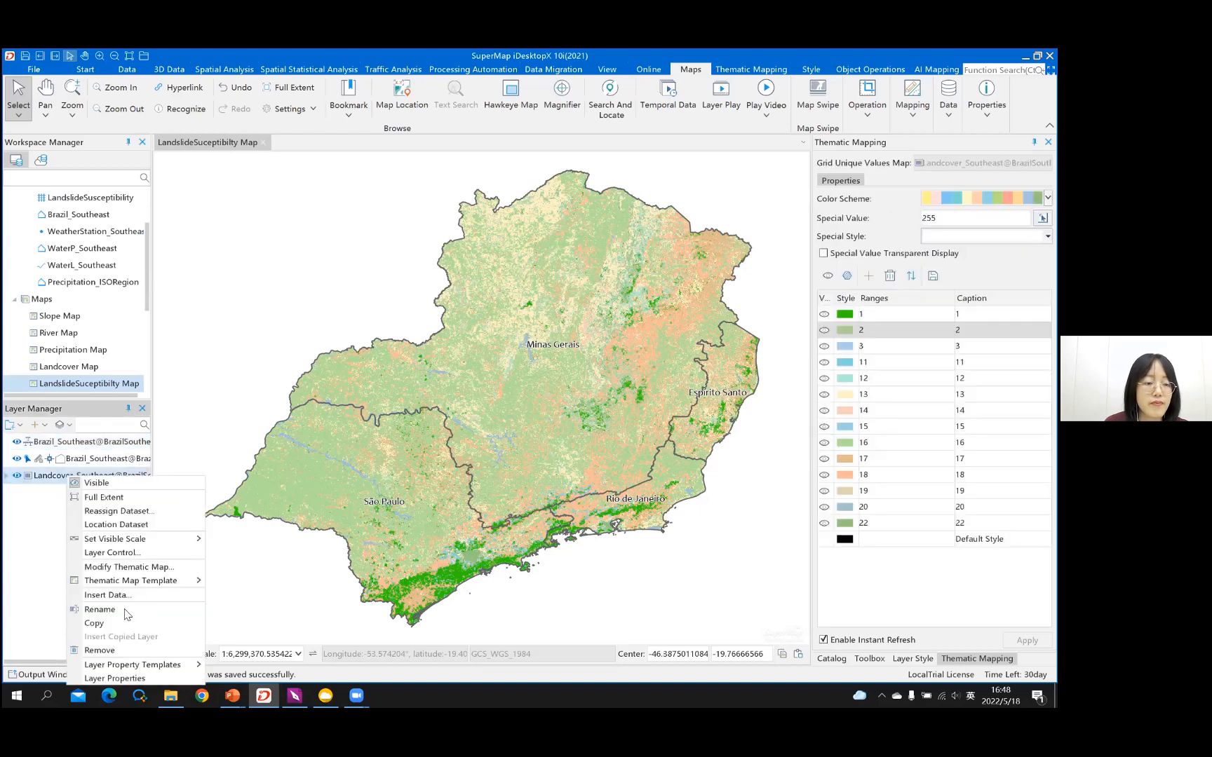
left_click(133, 649)
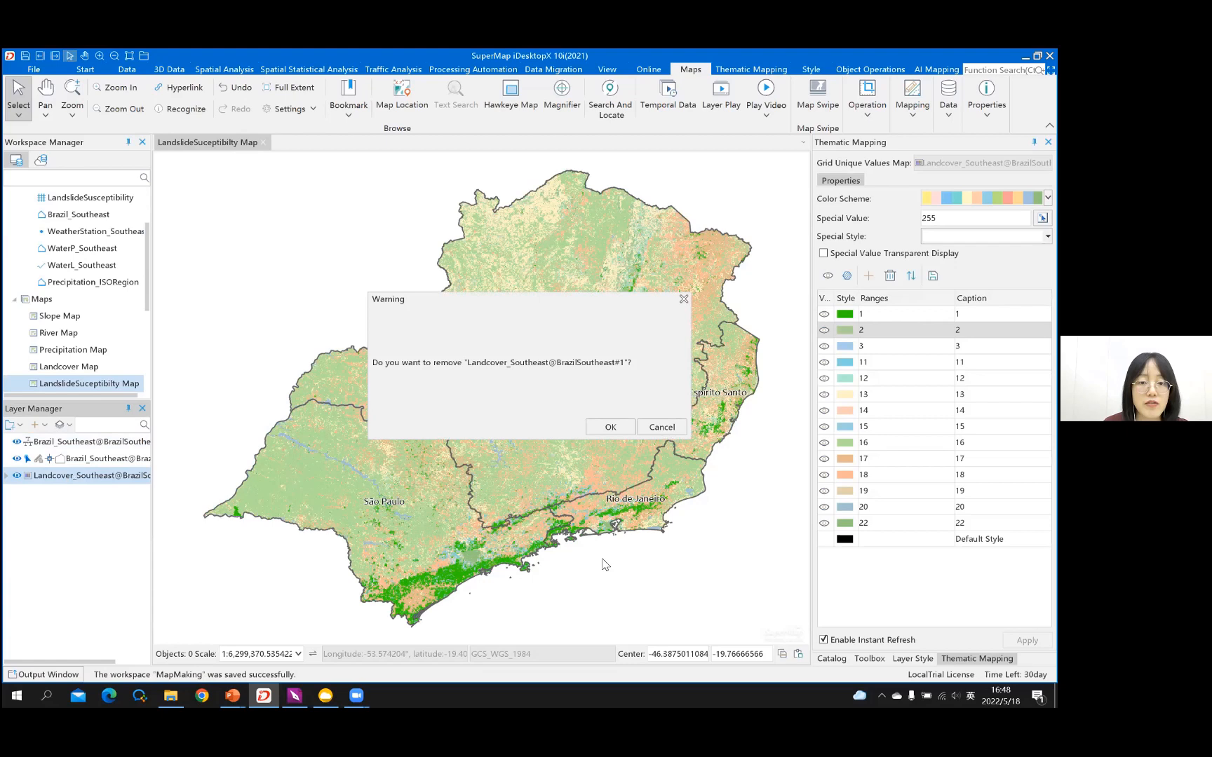
left_click(610, 426)
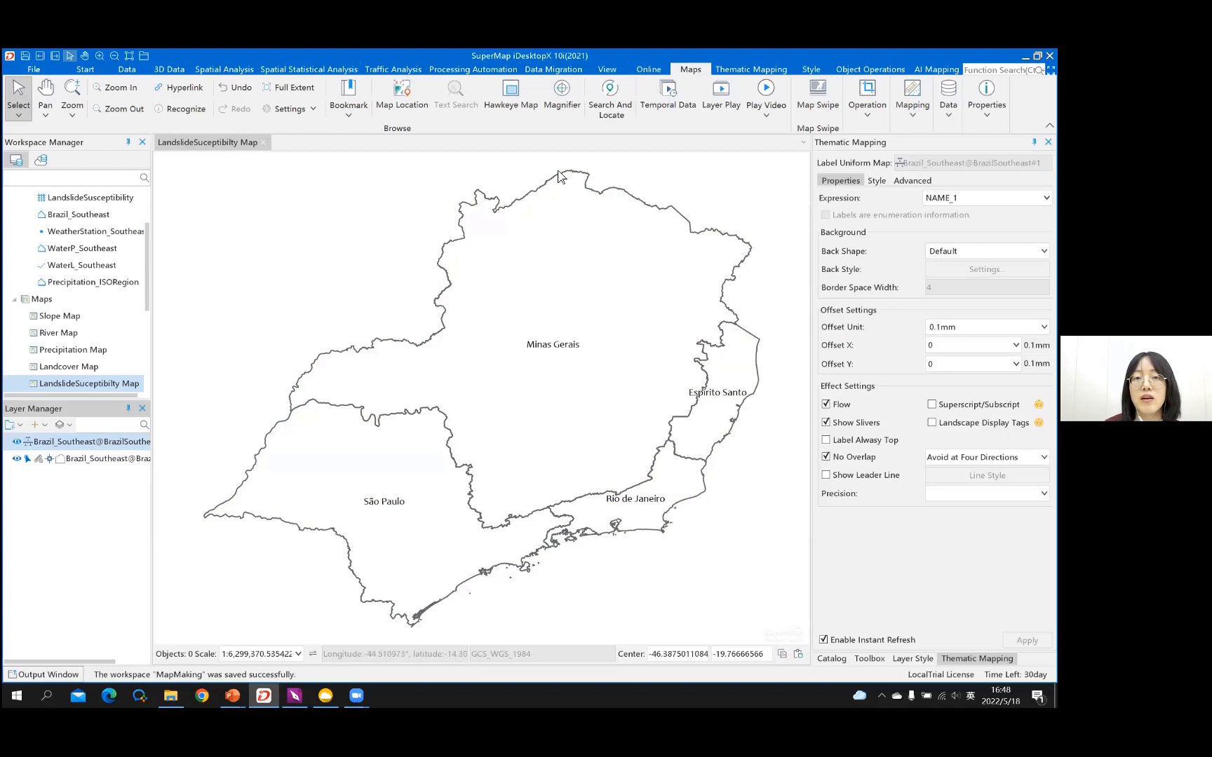
left_click(500, 105)
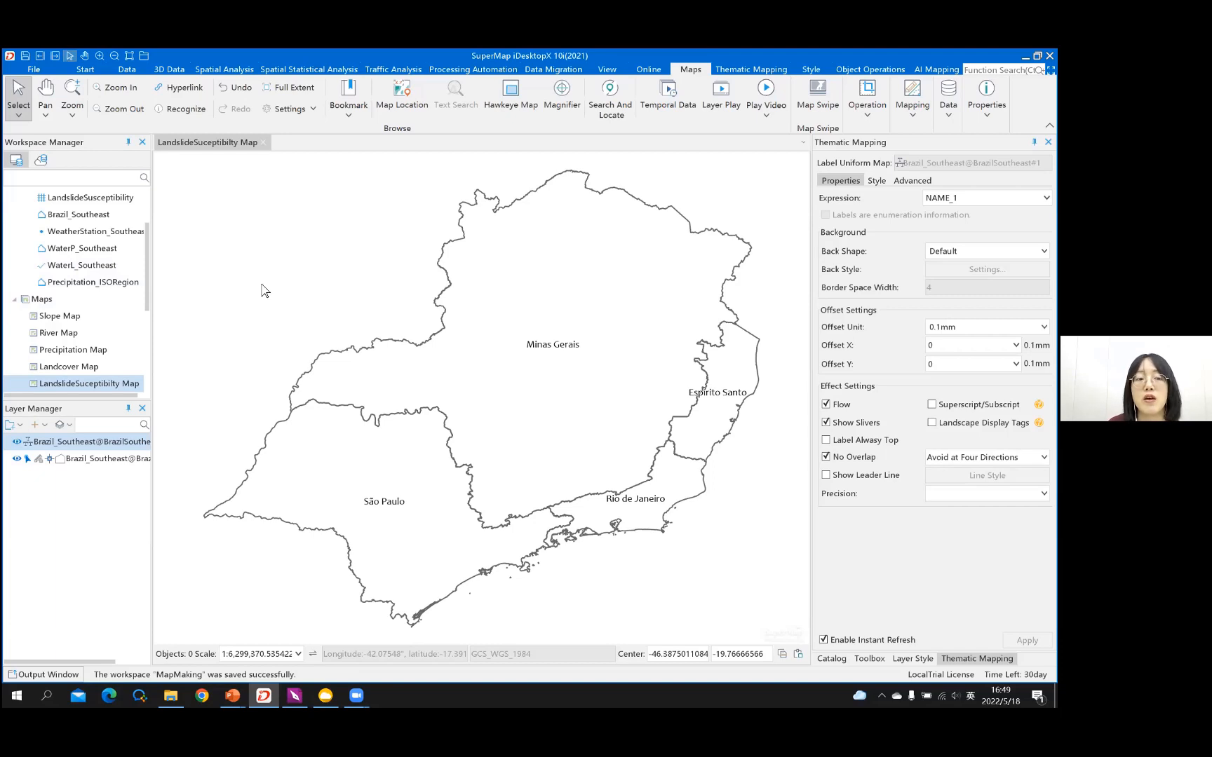
Step: Style the Brazil_Southeast boundary layer with the solid System 0 fill and a light gray foreground (RGB 216, 216, 216)
left_click(66, 459)
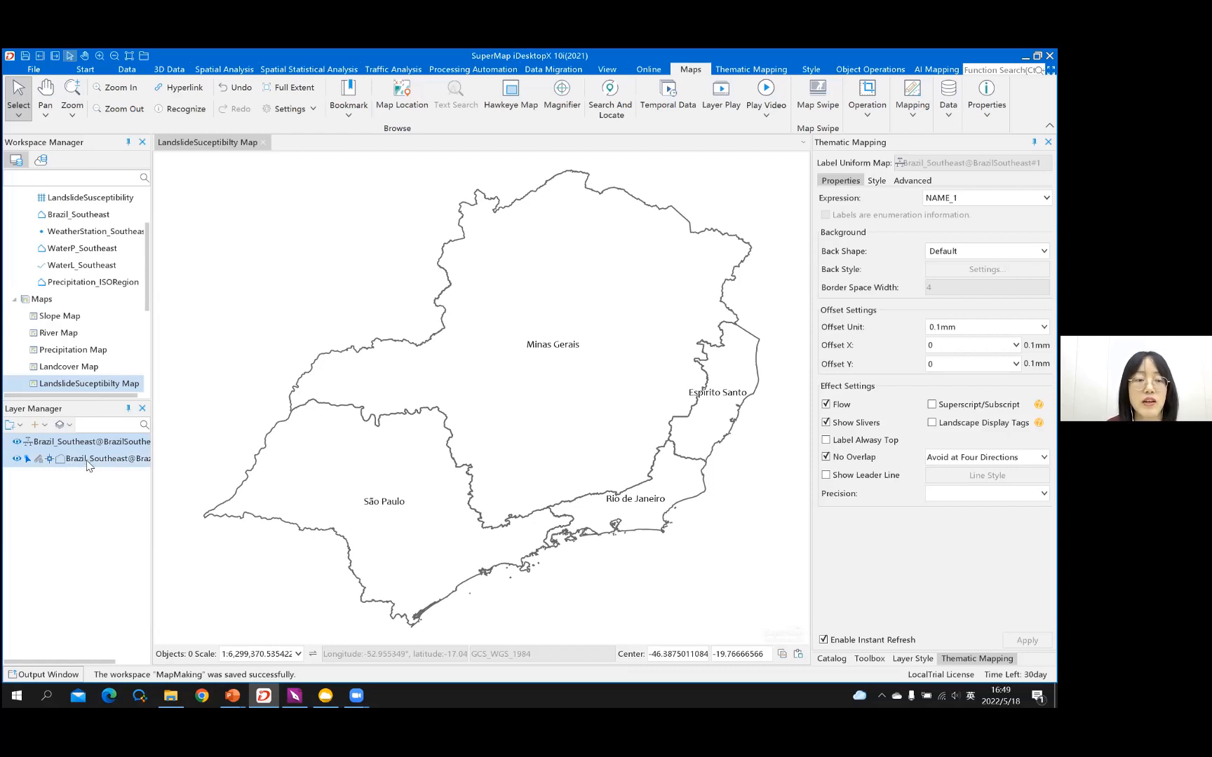
left_click(89, 463)
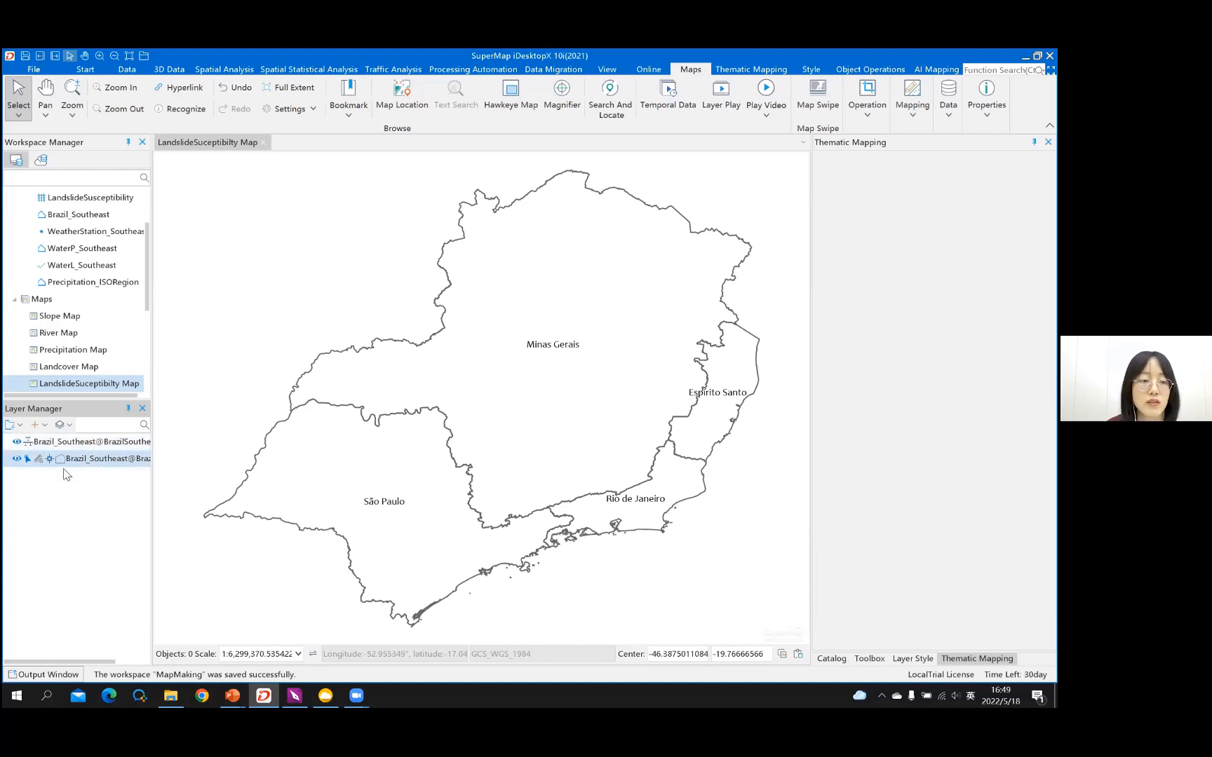
right_click(90, 536)
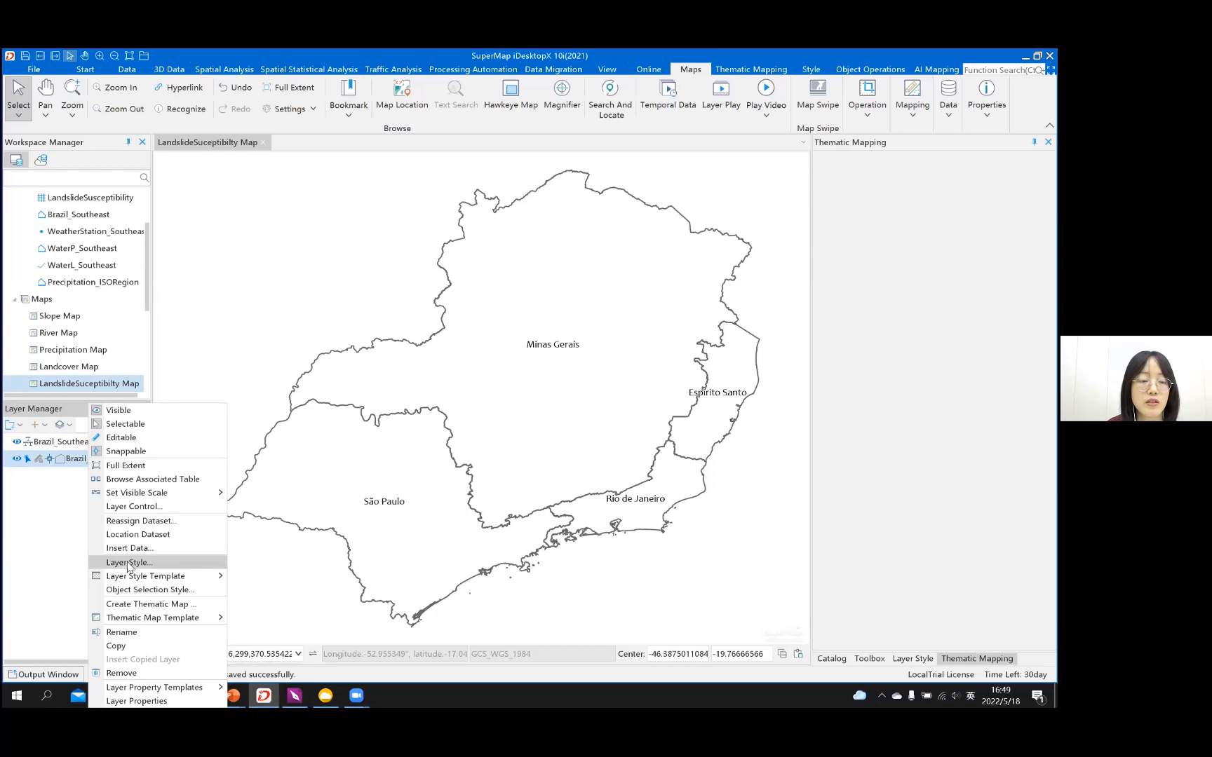
left_click(137, 567)
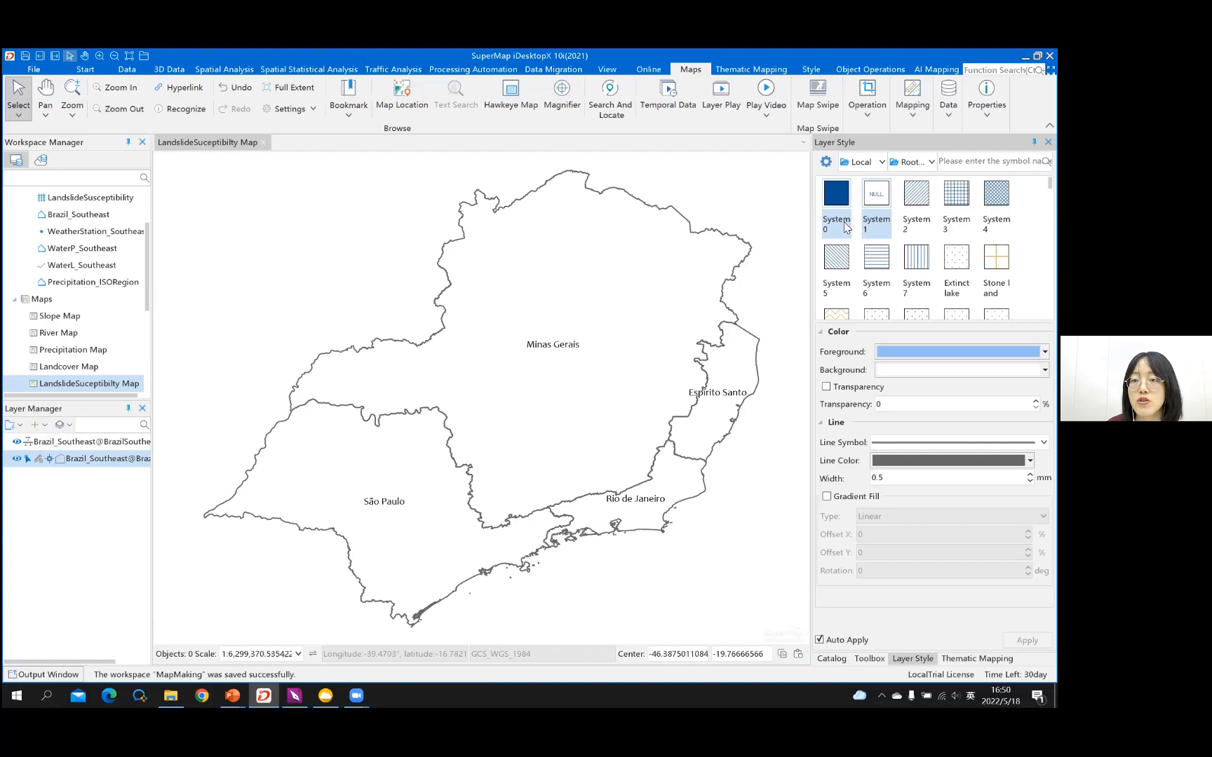
left_click(843, 222)
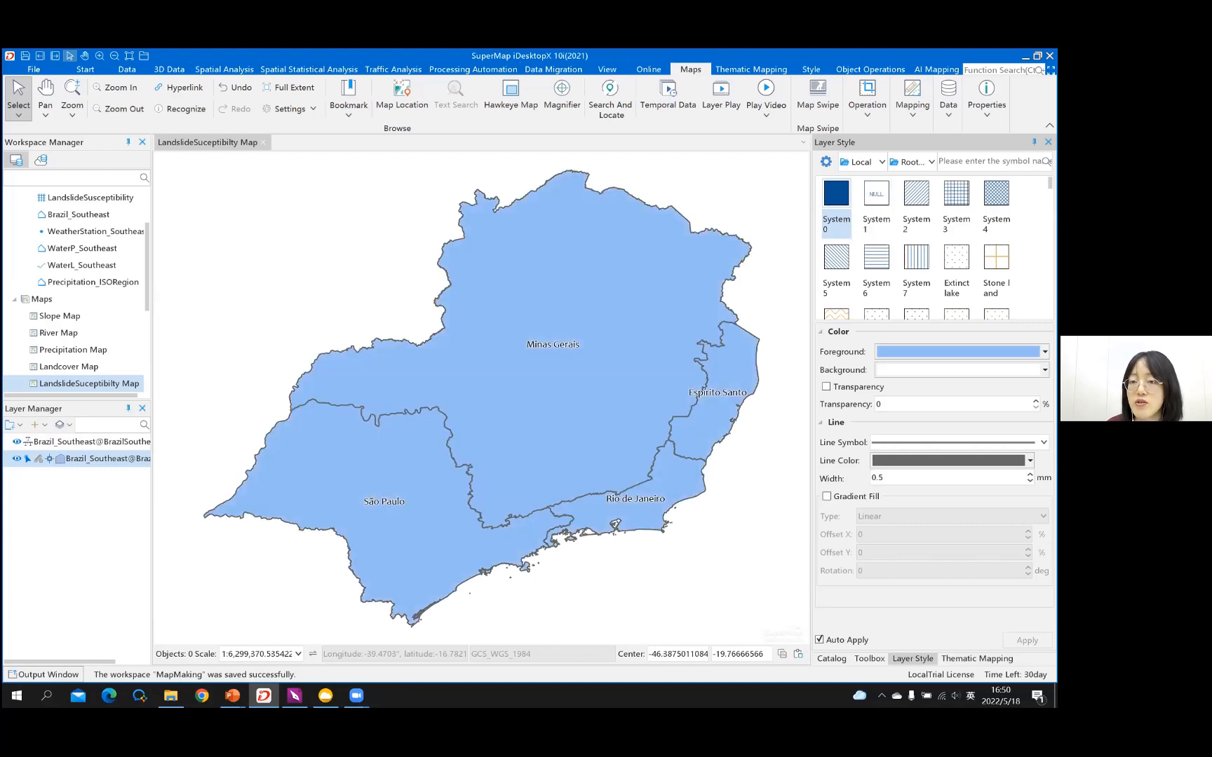
left_click(996, 351)
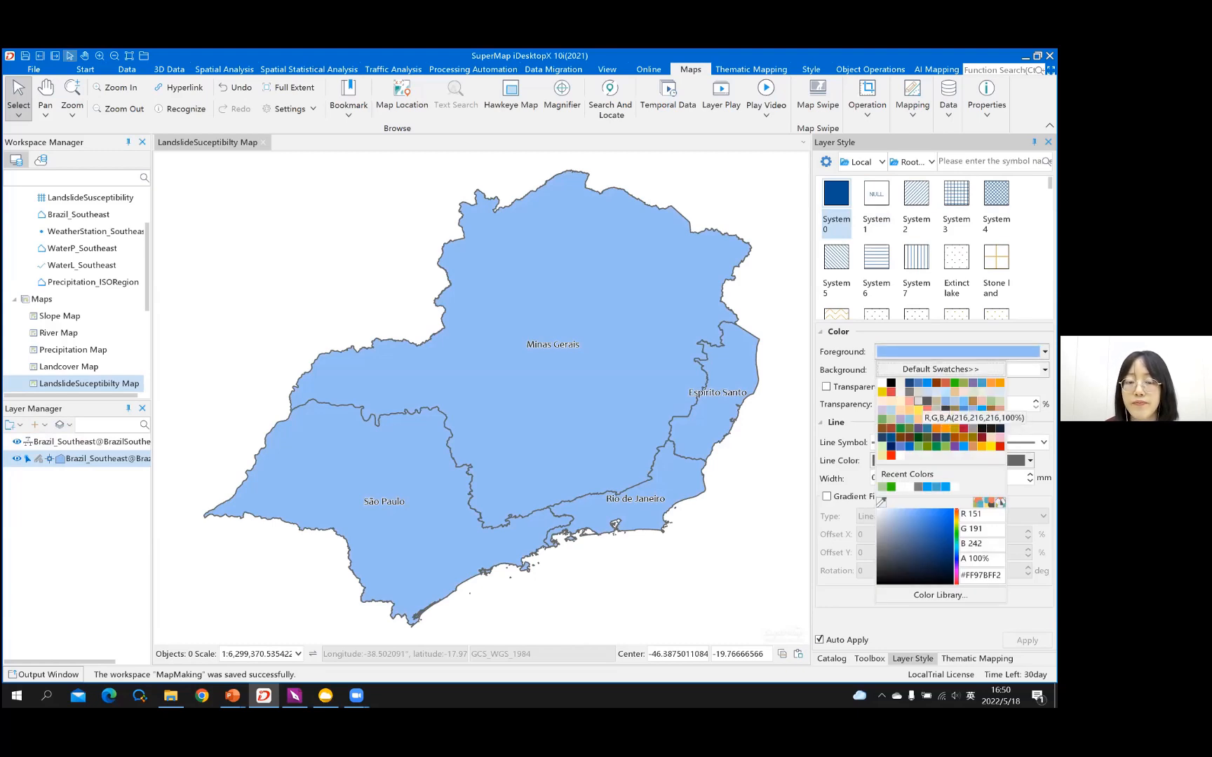
left_click(918, 401)
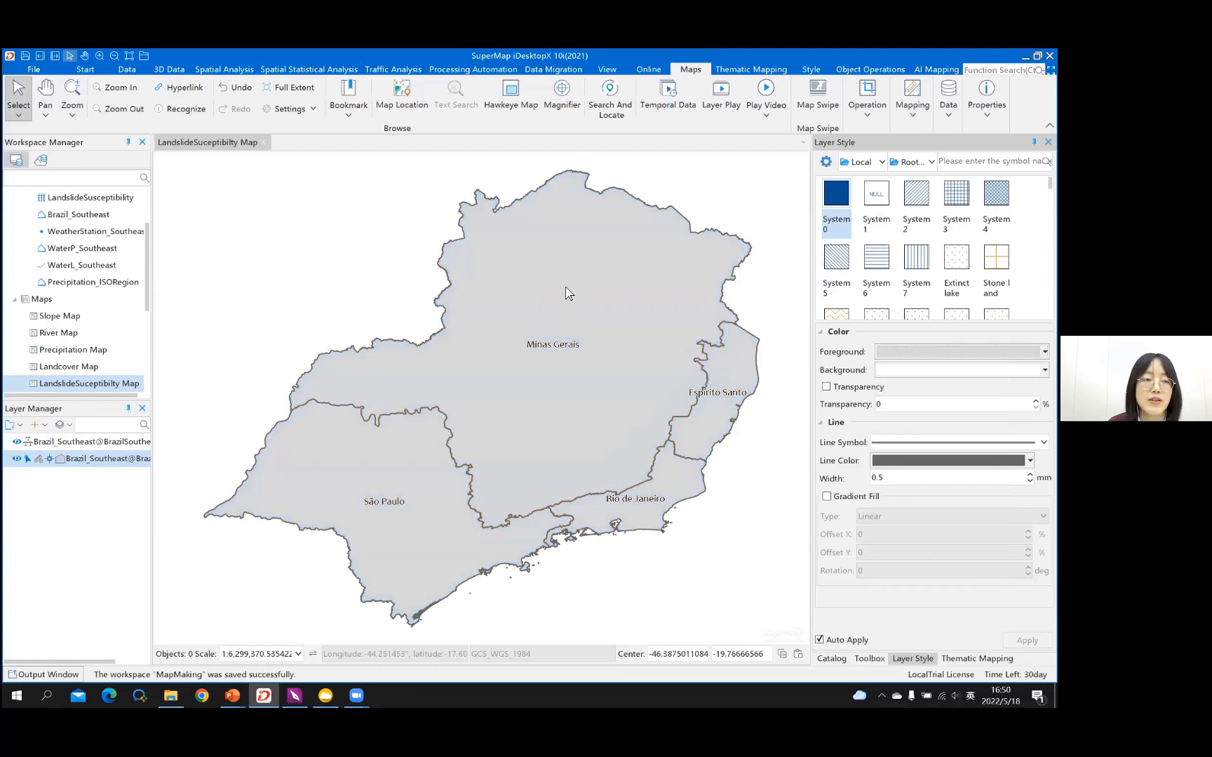
Step: Add the LandslideSusceptibility dataset to the LandslideSuceptibilty Map and bring up the new layer's available commands
scroll(82, 272, "up", 2)
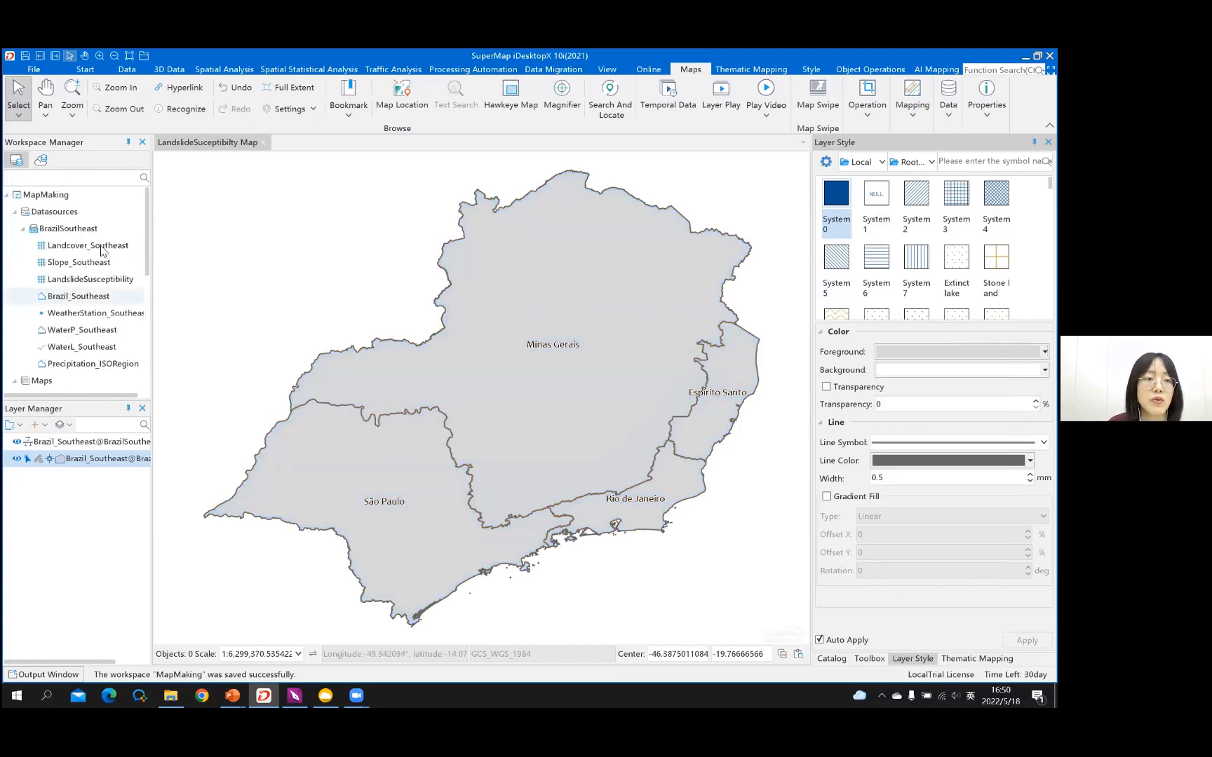
left_click(91, 281)
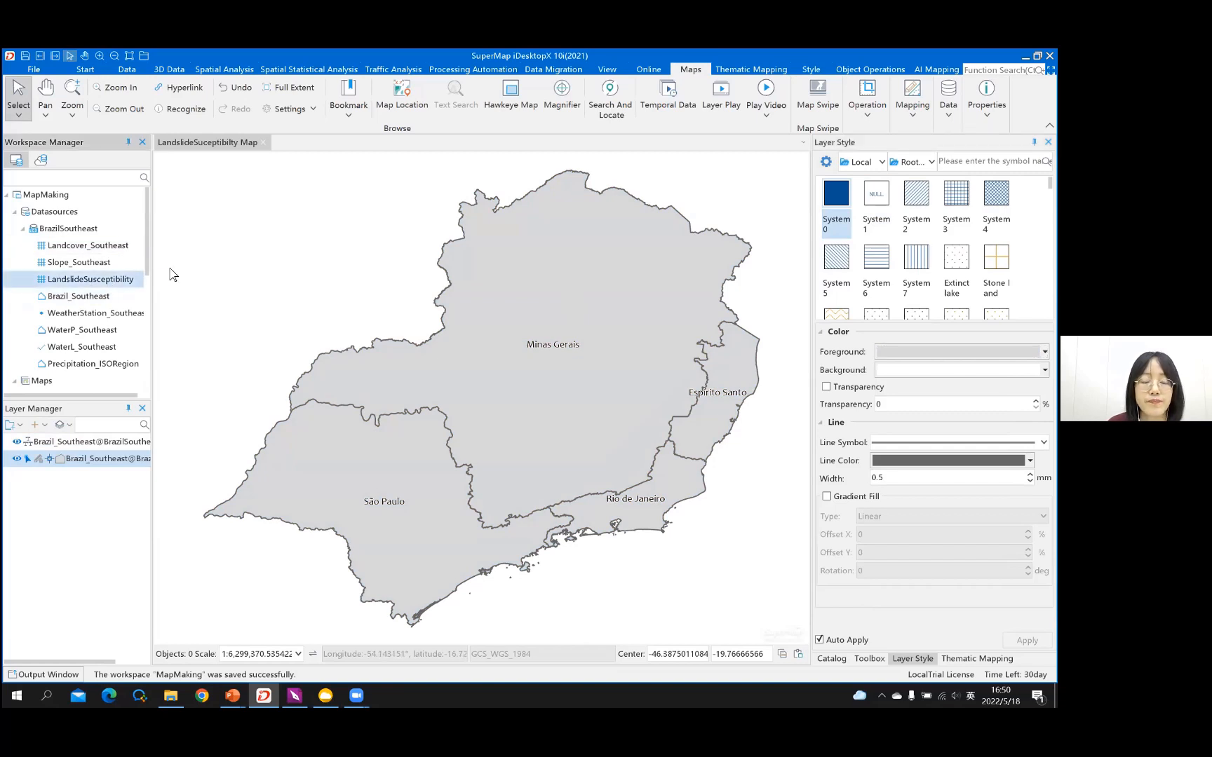
left_click_drag(102, 281, 443, 316)
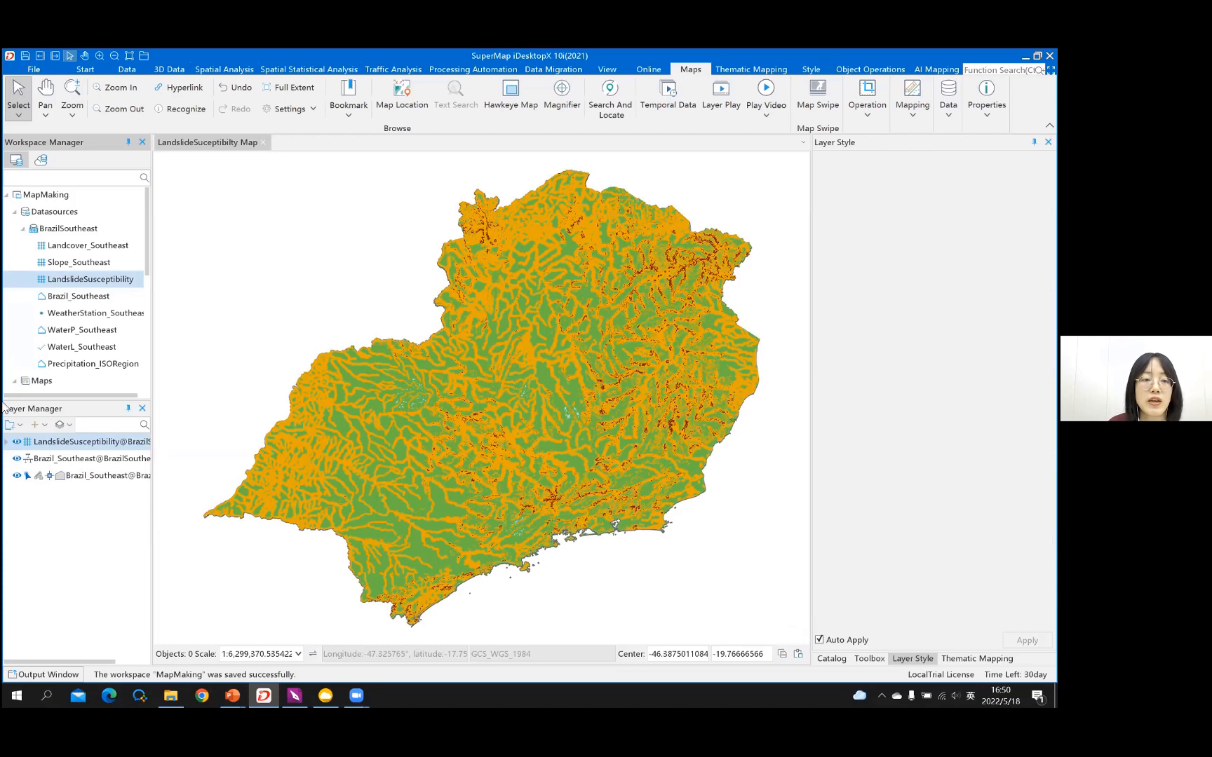
right_click(93, 442)
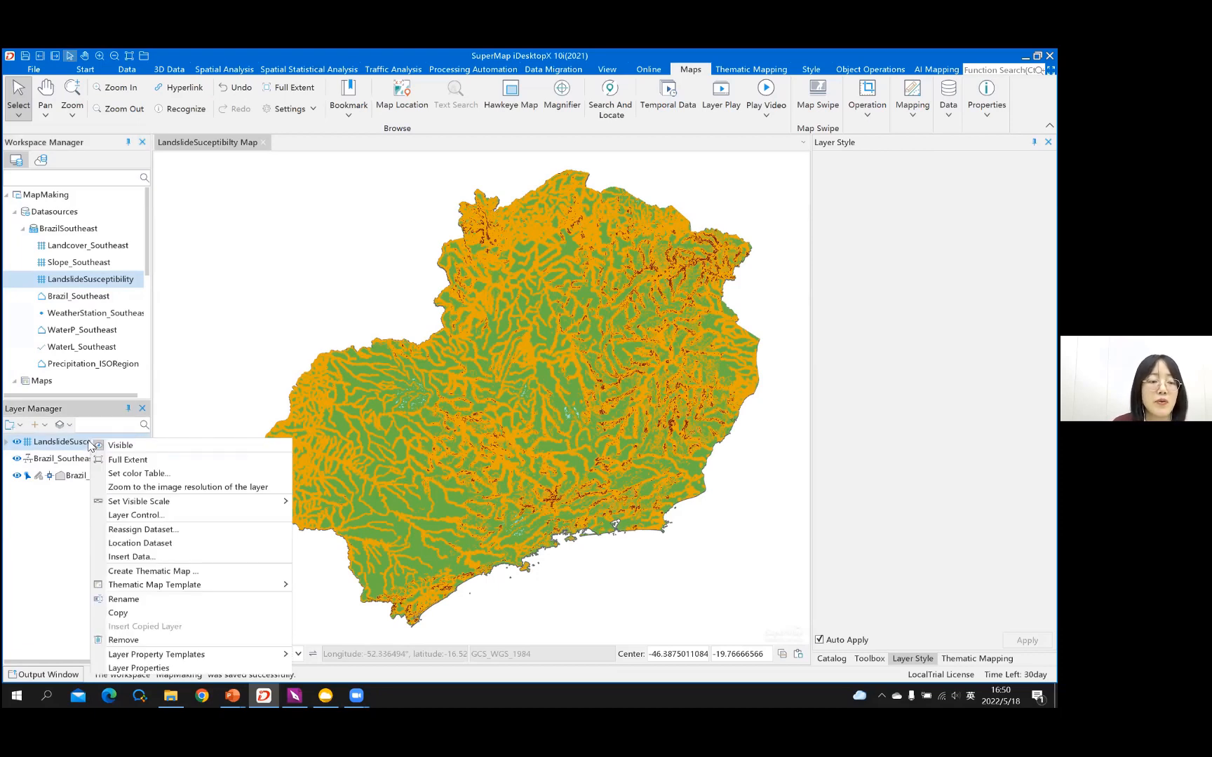
Step: Create a default grid unique values map from the LandslideSusceptibility layer and hide values 0, 1 and 2 in it
left_click(187, 571)
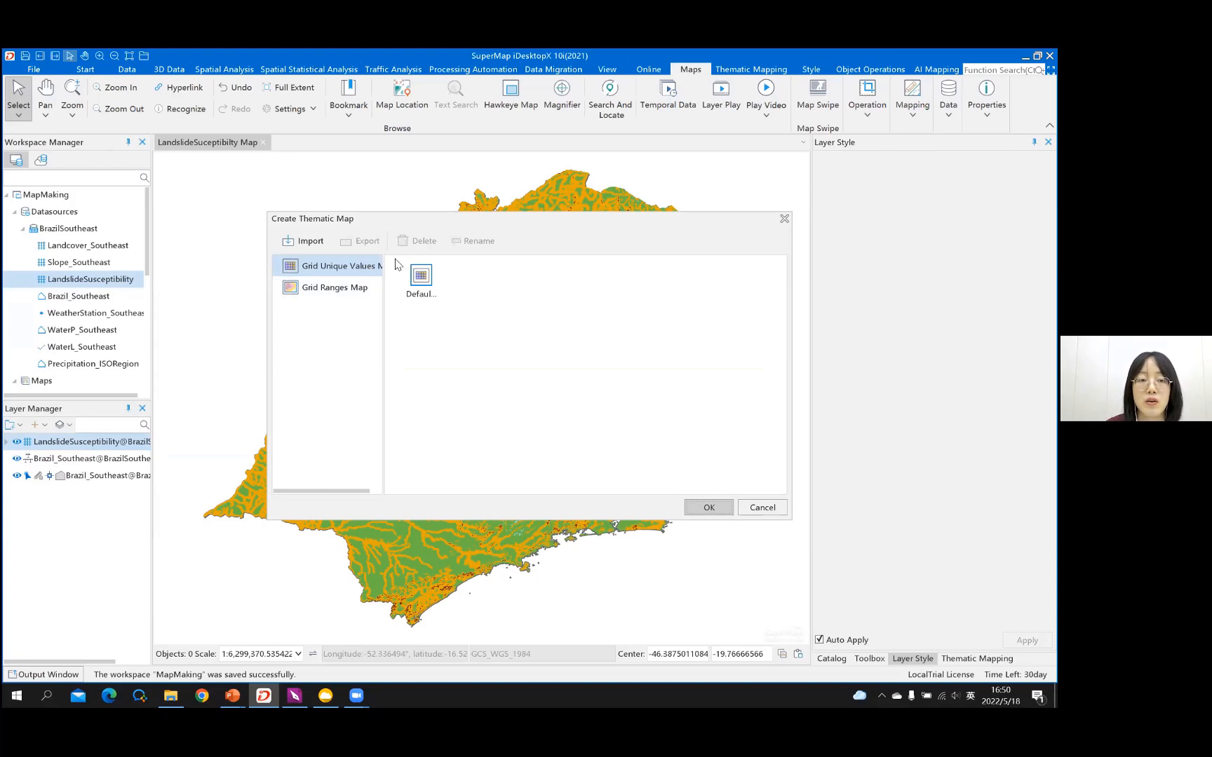
left_click(710, 510)
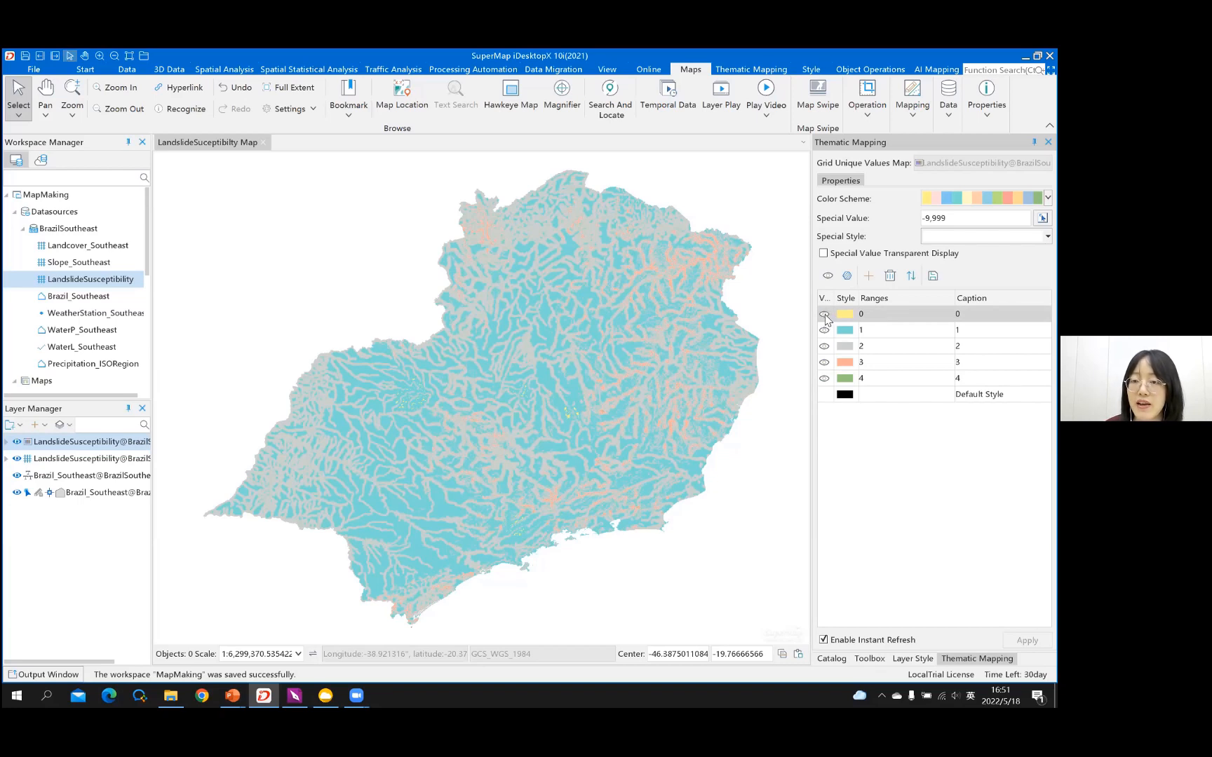
left_click(825, 314)
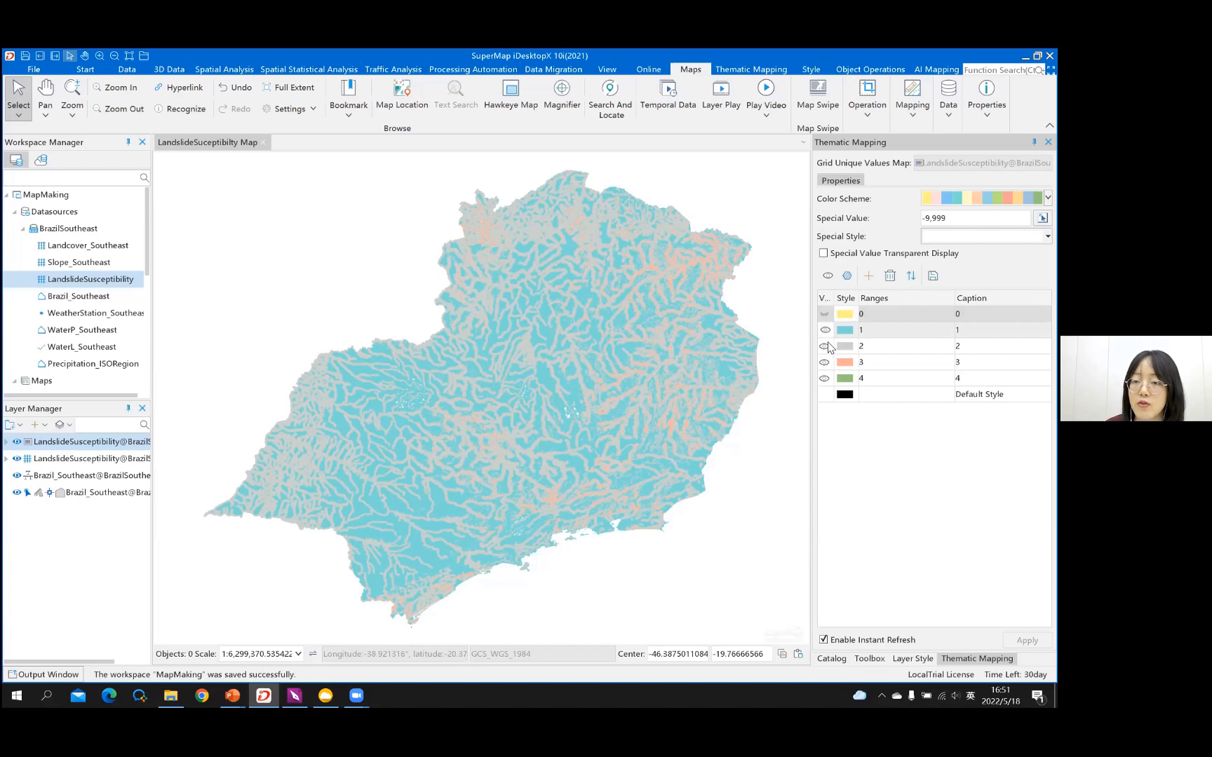
left_click(824, 330)
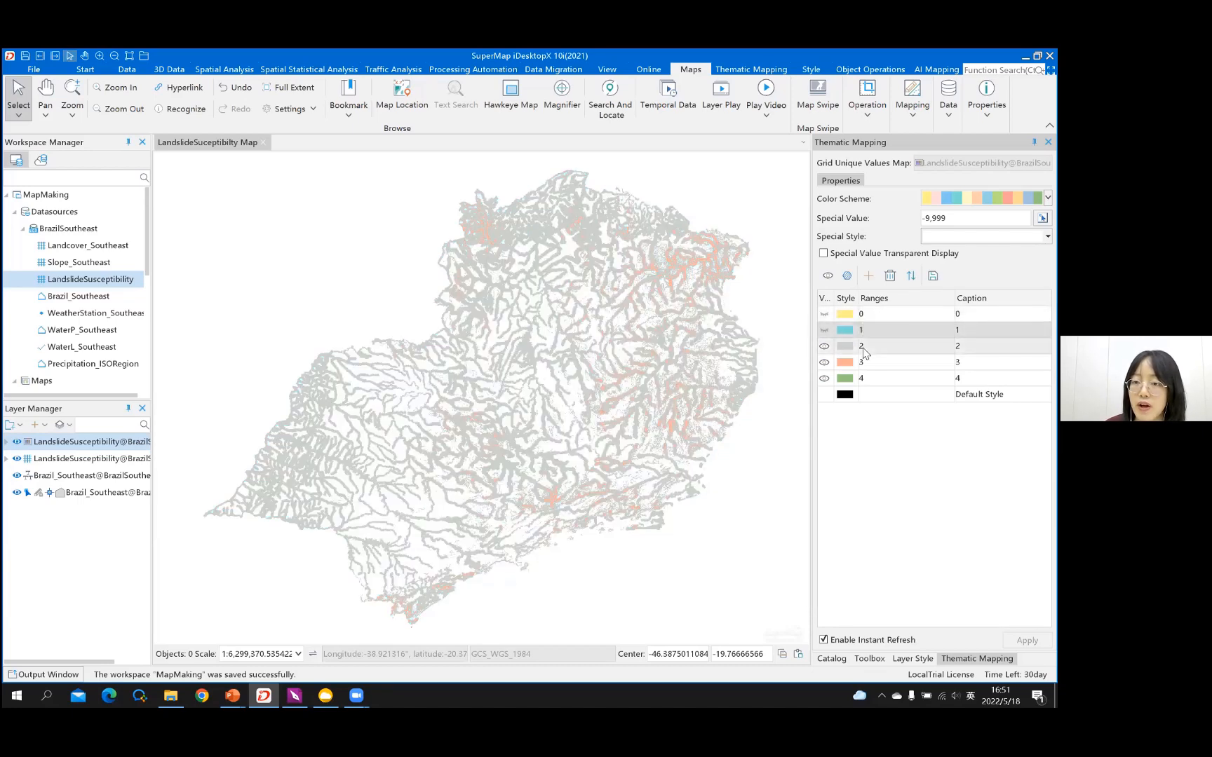
left_click(825, 345)
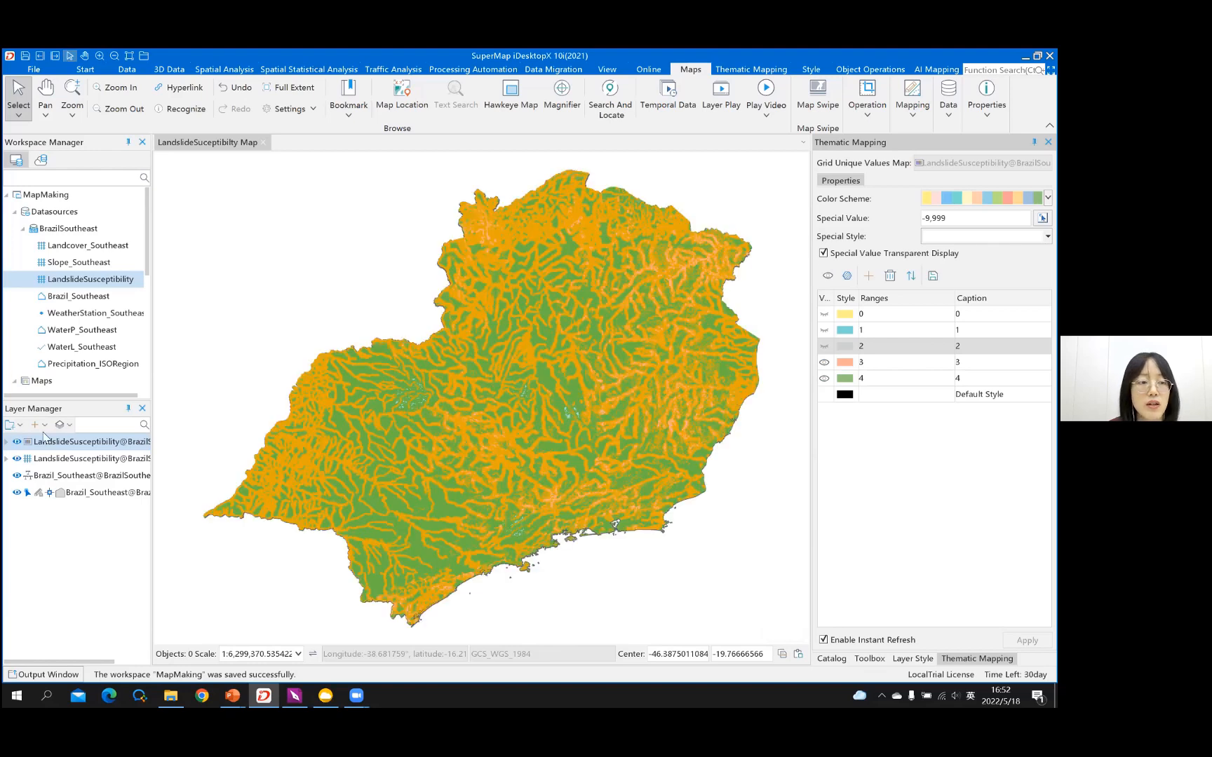
Step: Remove the original LandslideSusceptibility grid layer beneath the new thematic layer from the map
left_click(28, 464)
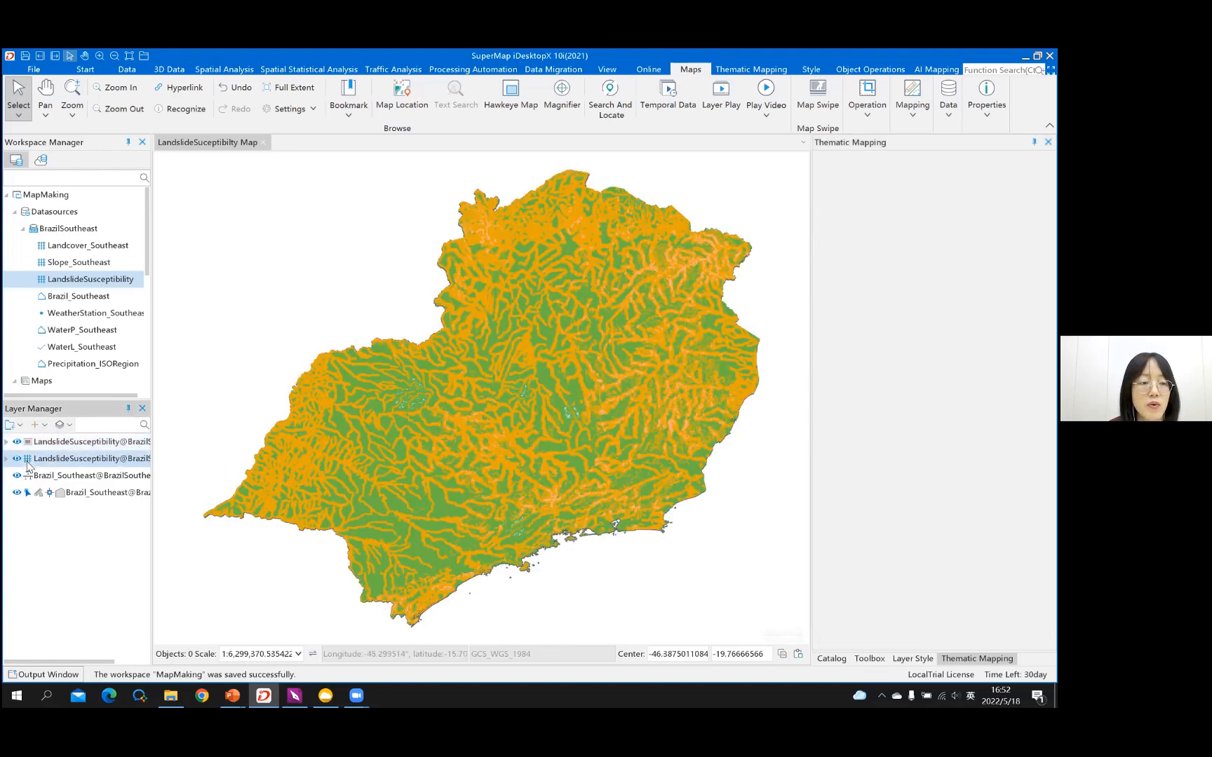
right_click(70, 458)
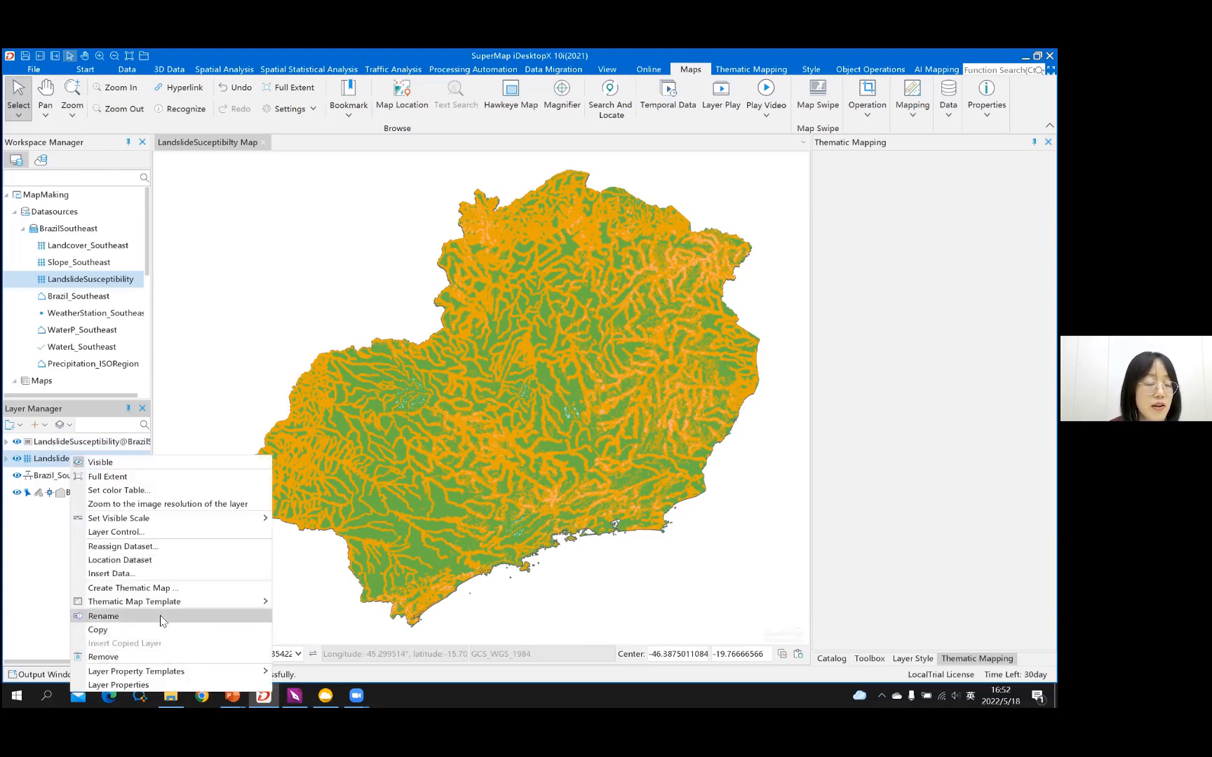
left_click(160, 616)
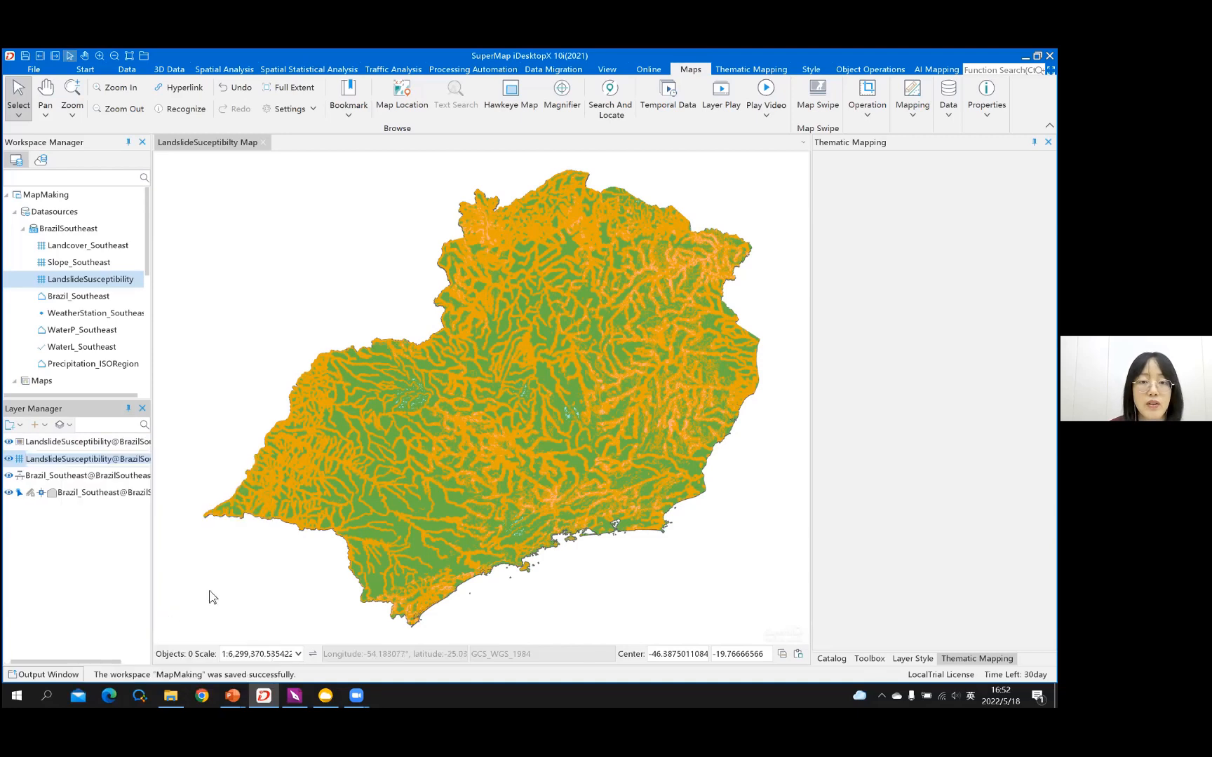
right_click(65, 459)
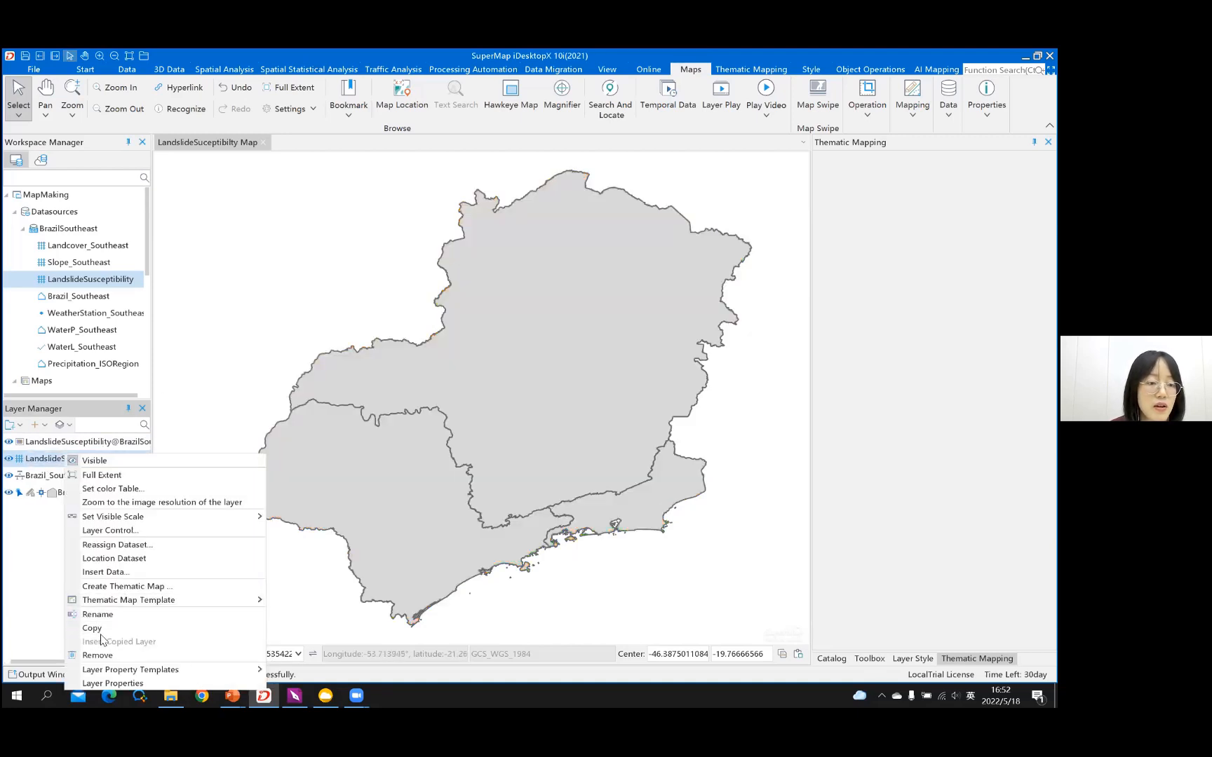
left_click(112, 656)
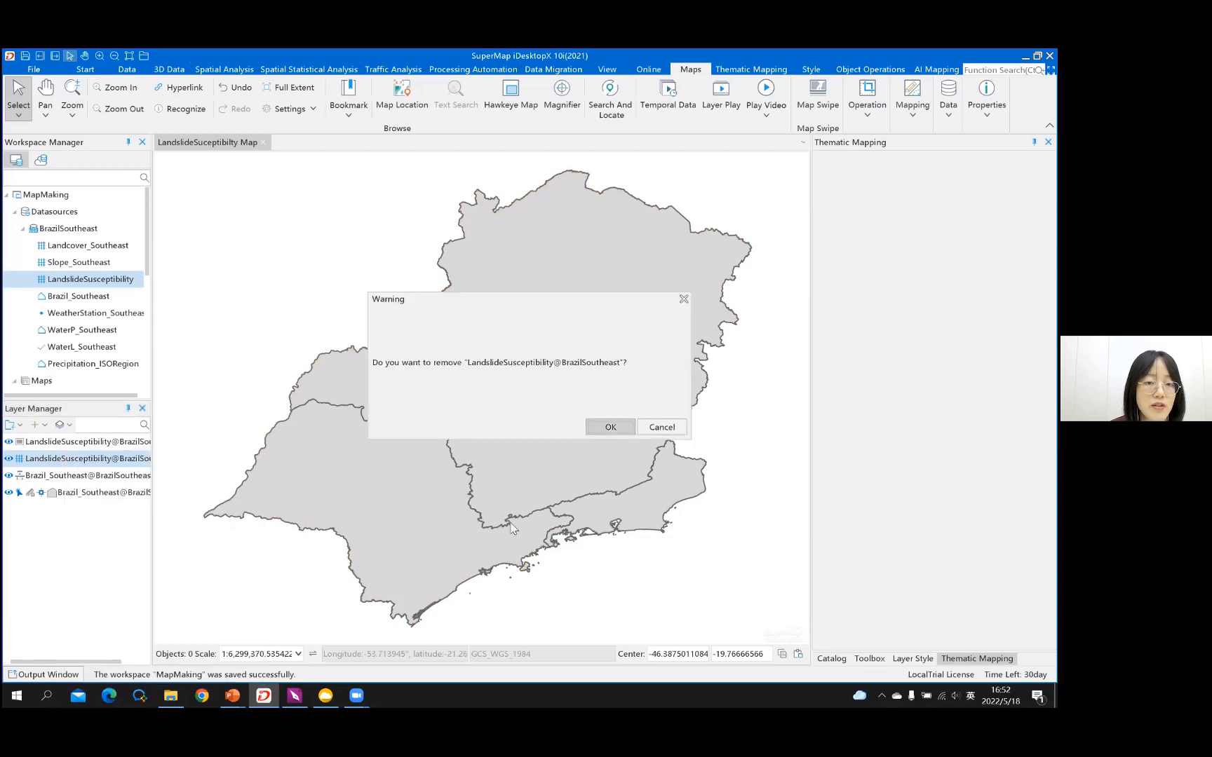
left_click(618, 427)
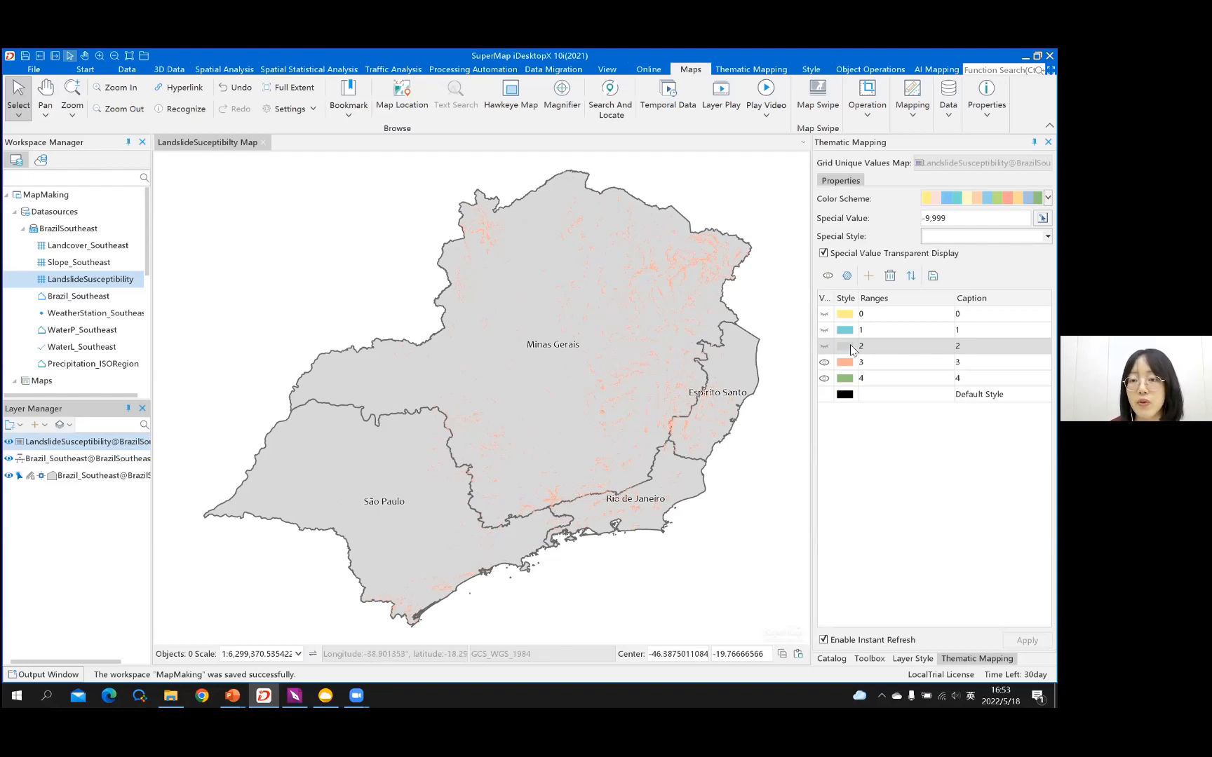
Step: Set the color of value 4 in the landslide susceptibility unique values map to red (255,0,0)
left_click(844, 362)
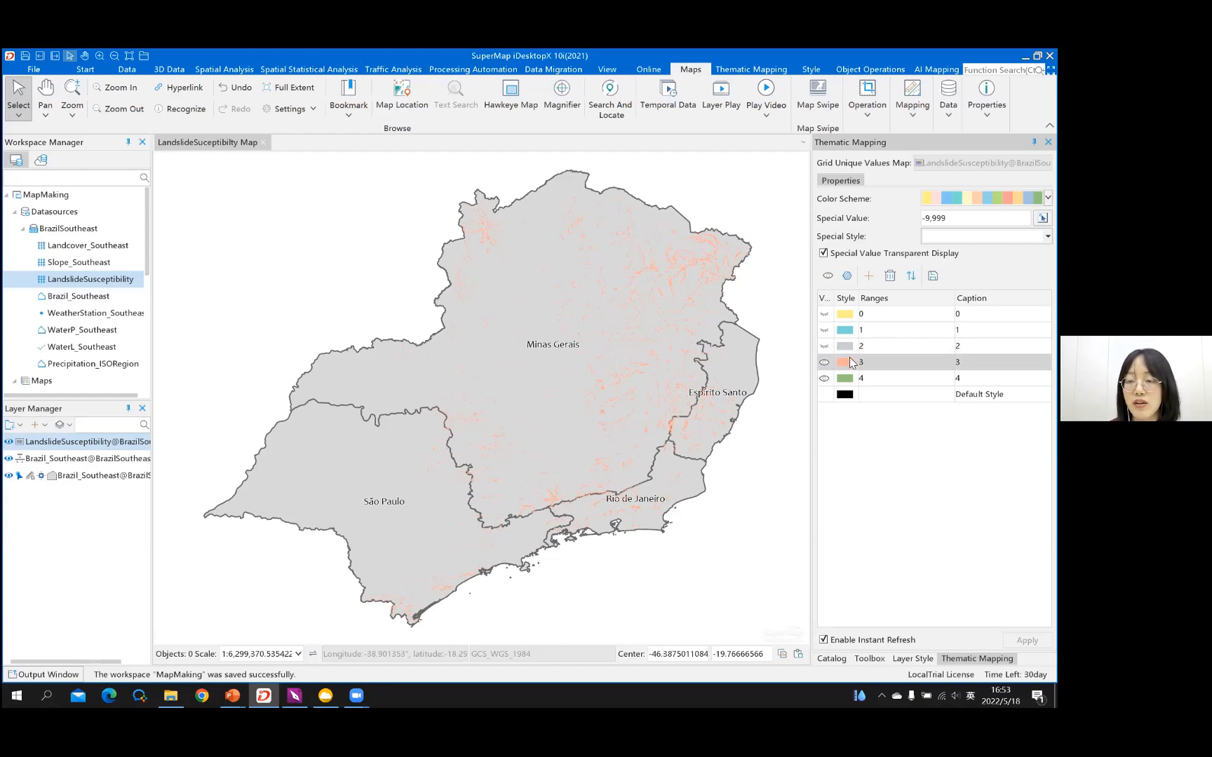
left_click(846, 380)
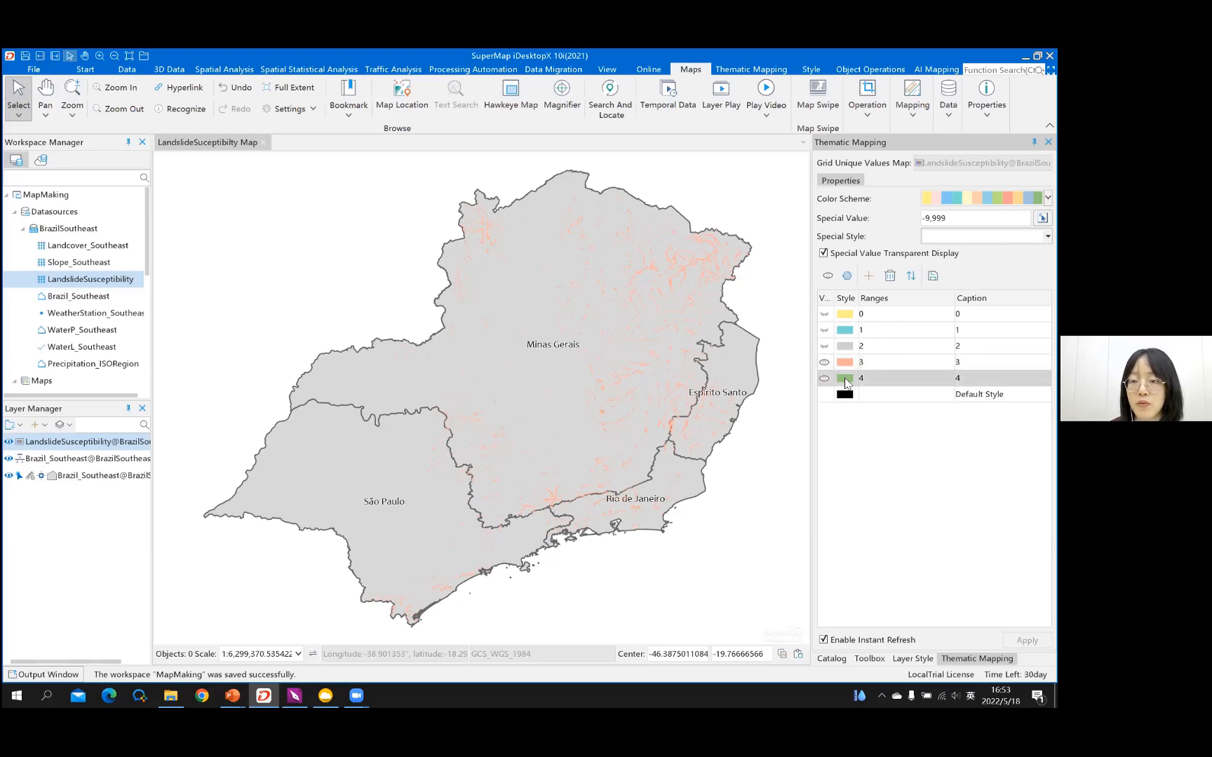
left_click(846, 380)
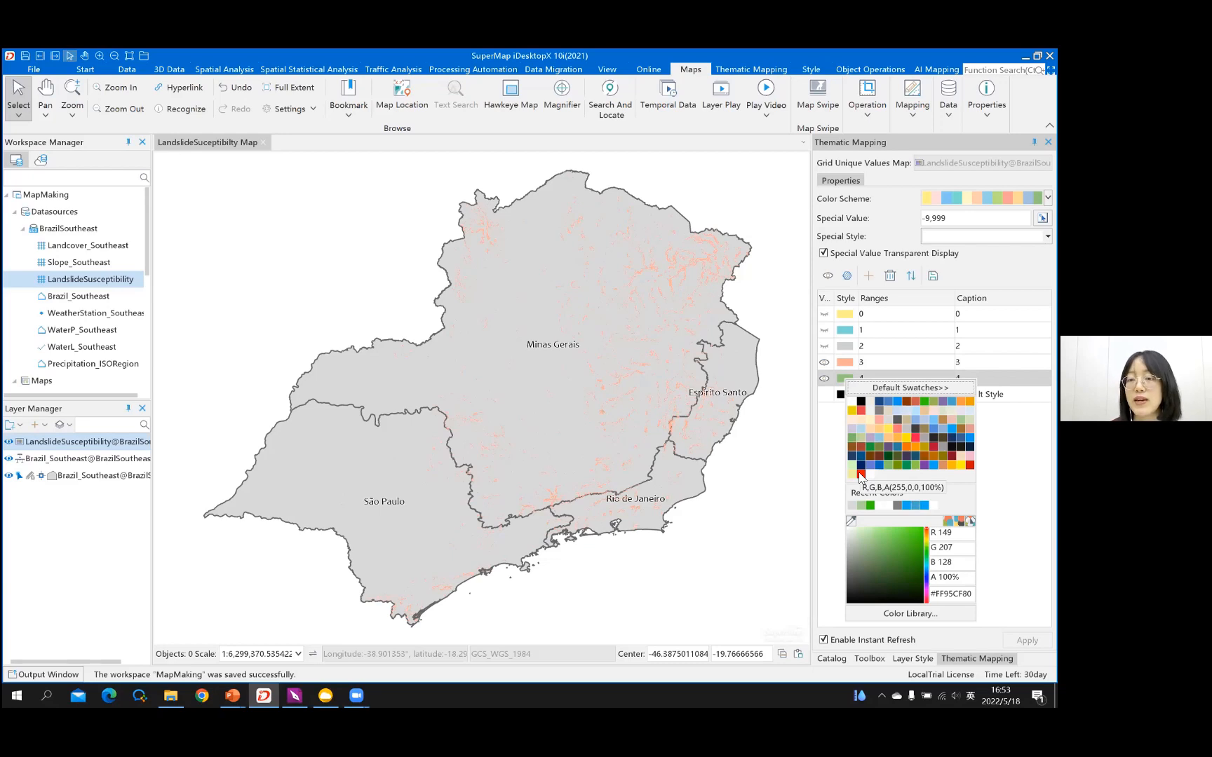
left_click(861, 475)
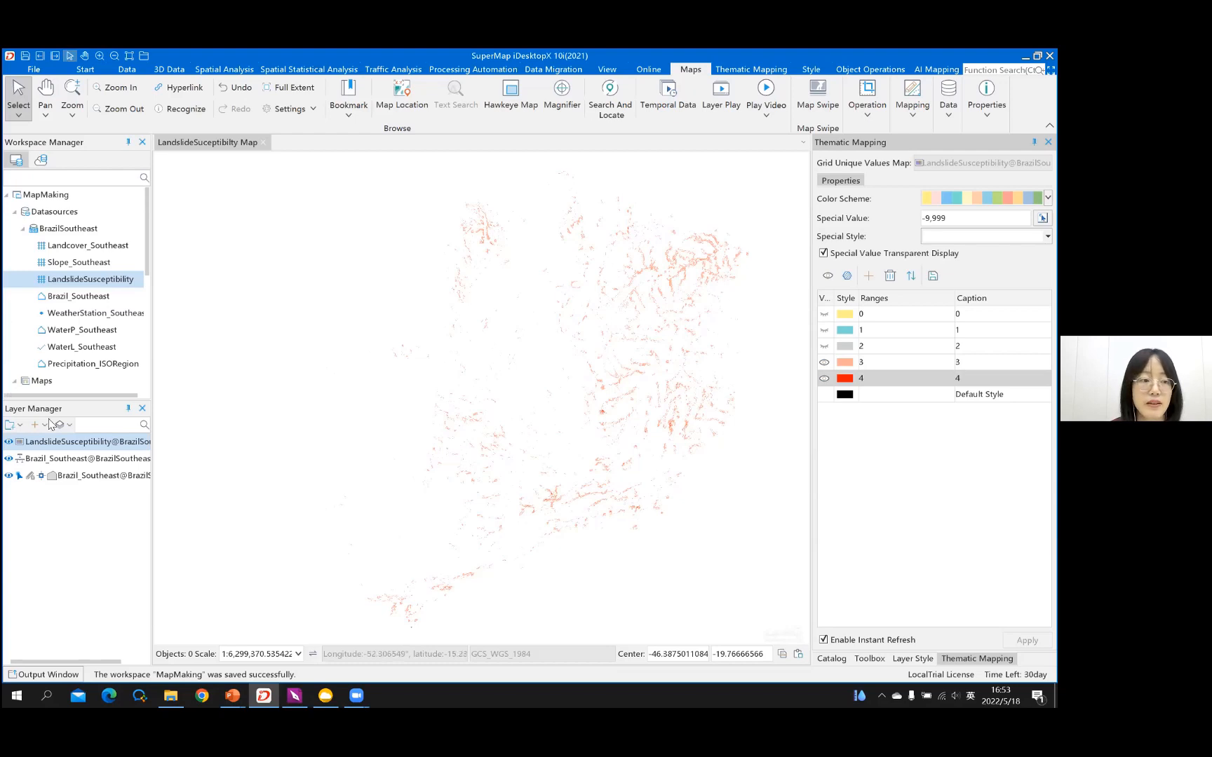
Step: Switch the susceptibility layer's visibility and its special value transparency off and back on
left_click(8, 443)
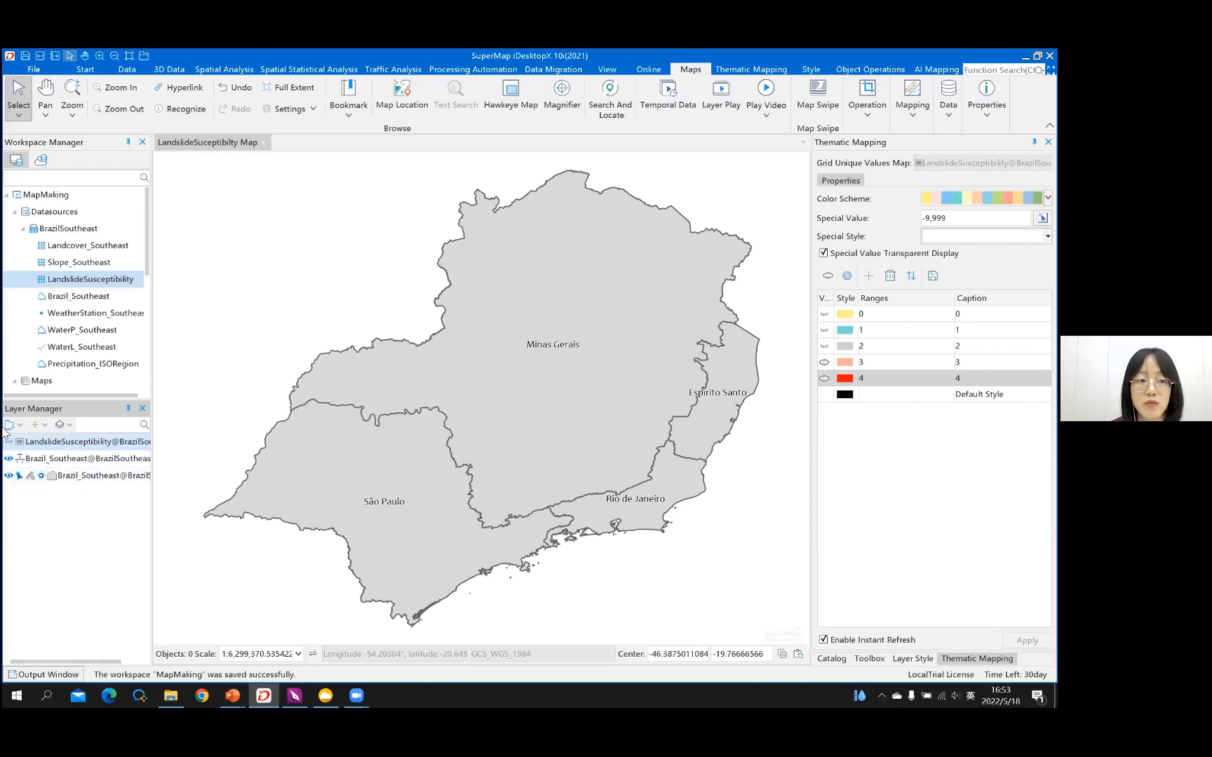
left_click(9, 443)
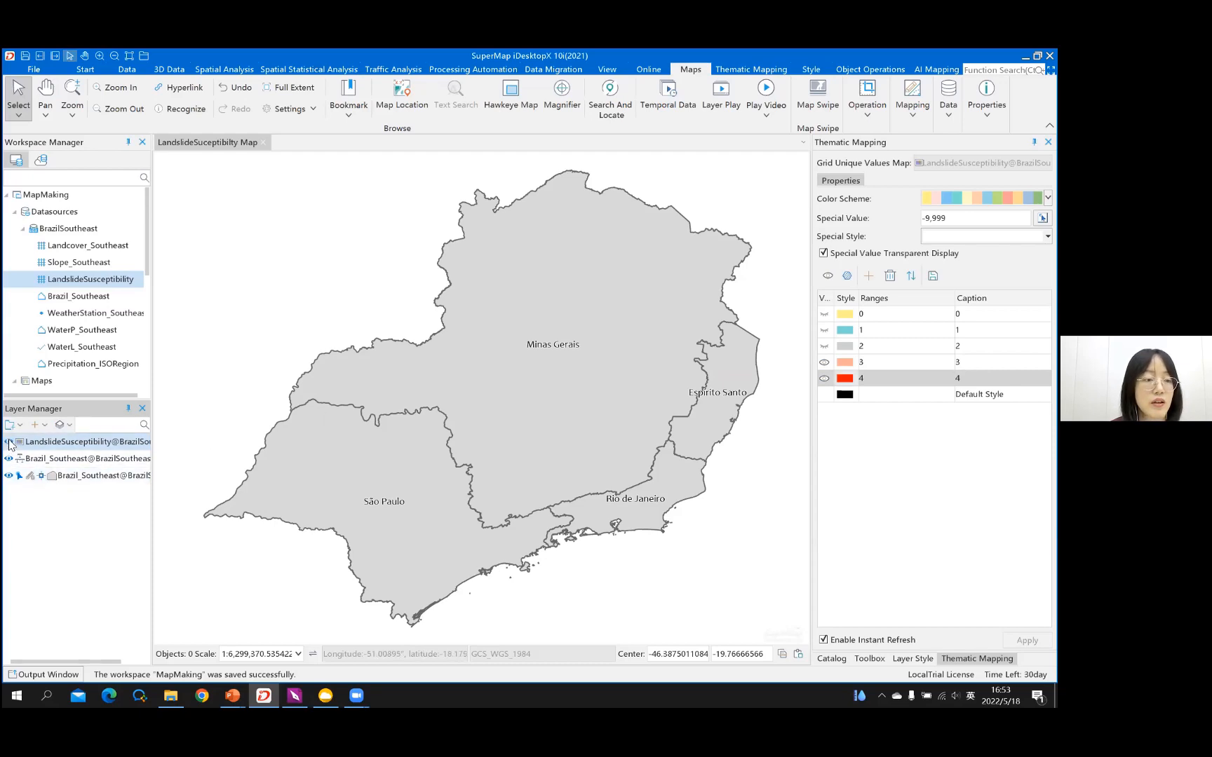
left_click(824, 254)
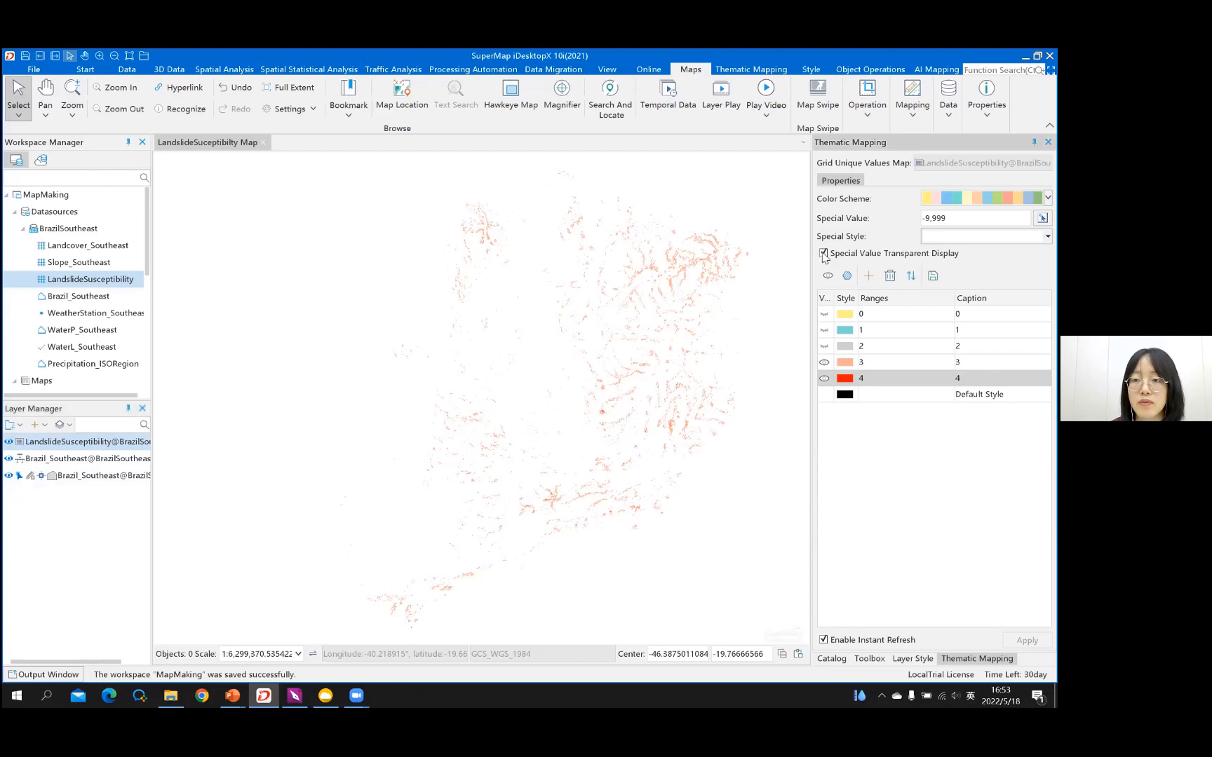
left_click(824, 254)
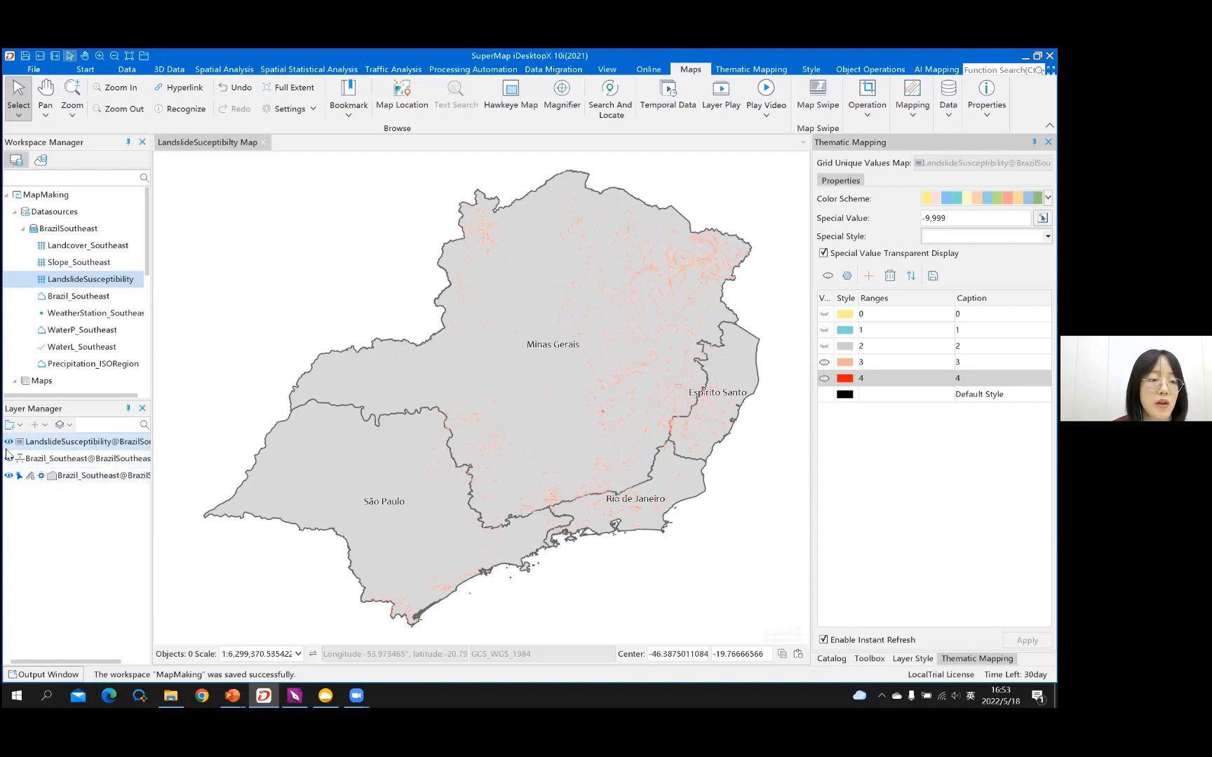
Step: Move the Brazil_Southeast label layer above the LandslideSusceptibility thematic layer
left_click(54, 461)
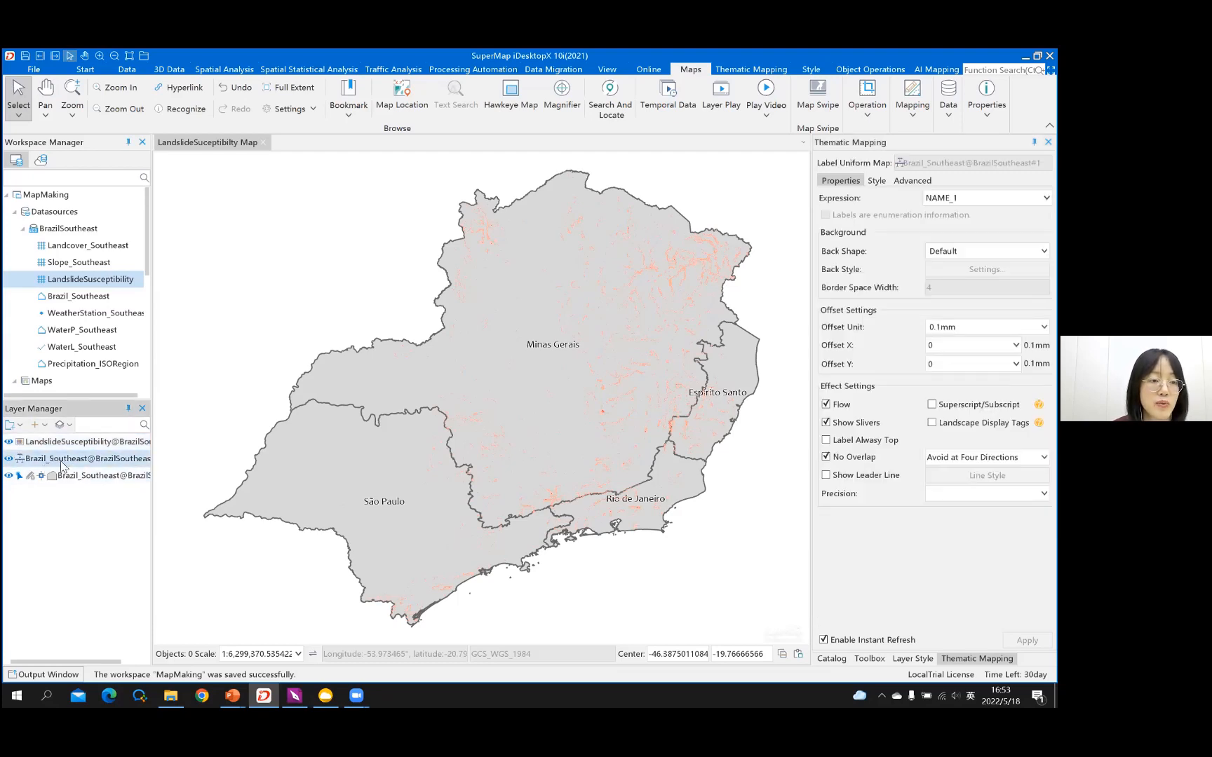
left_click_drag(81, 447, 81, 437)
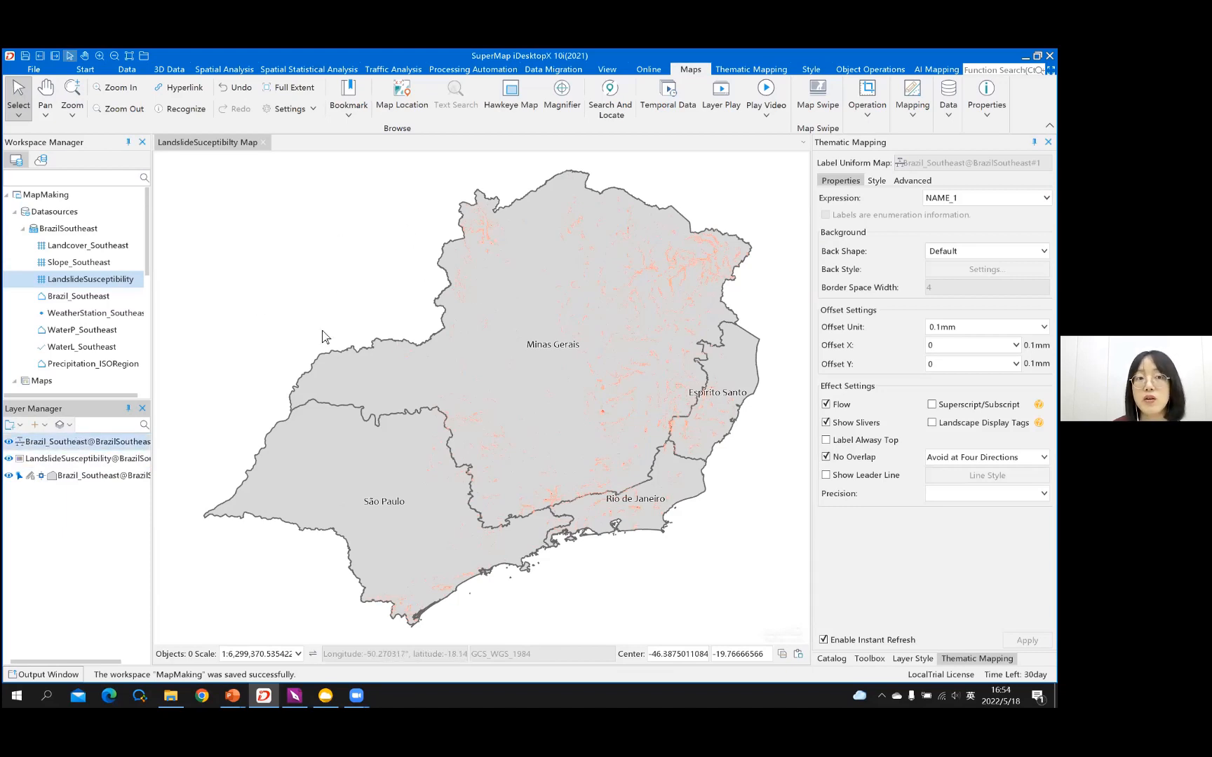
right_click(258, 244)
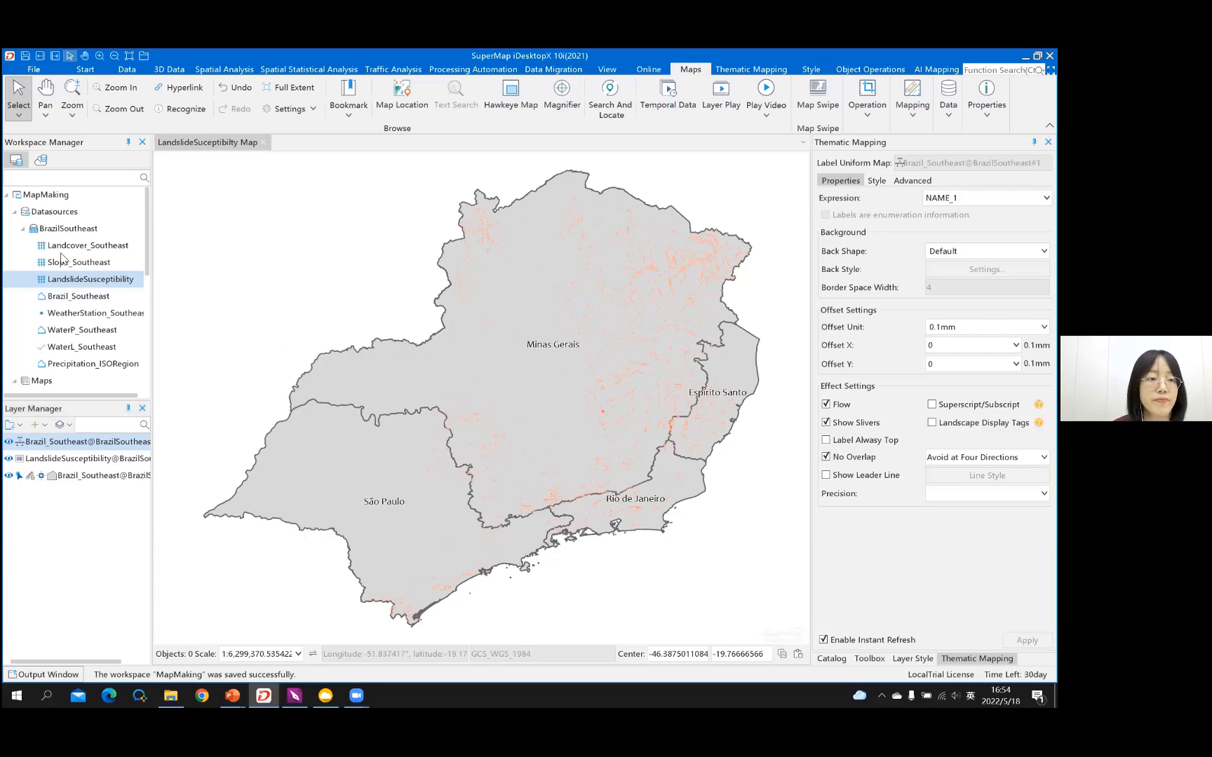
scroll(64, 260, "down", 4)
scroll(51, 284, "up", 2)
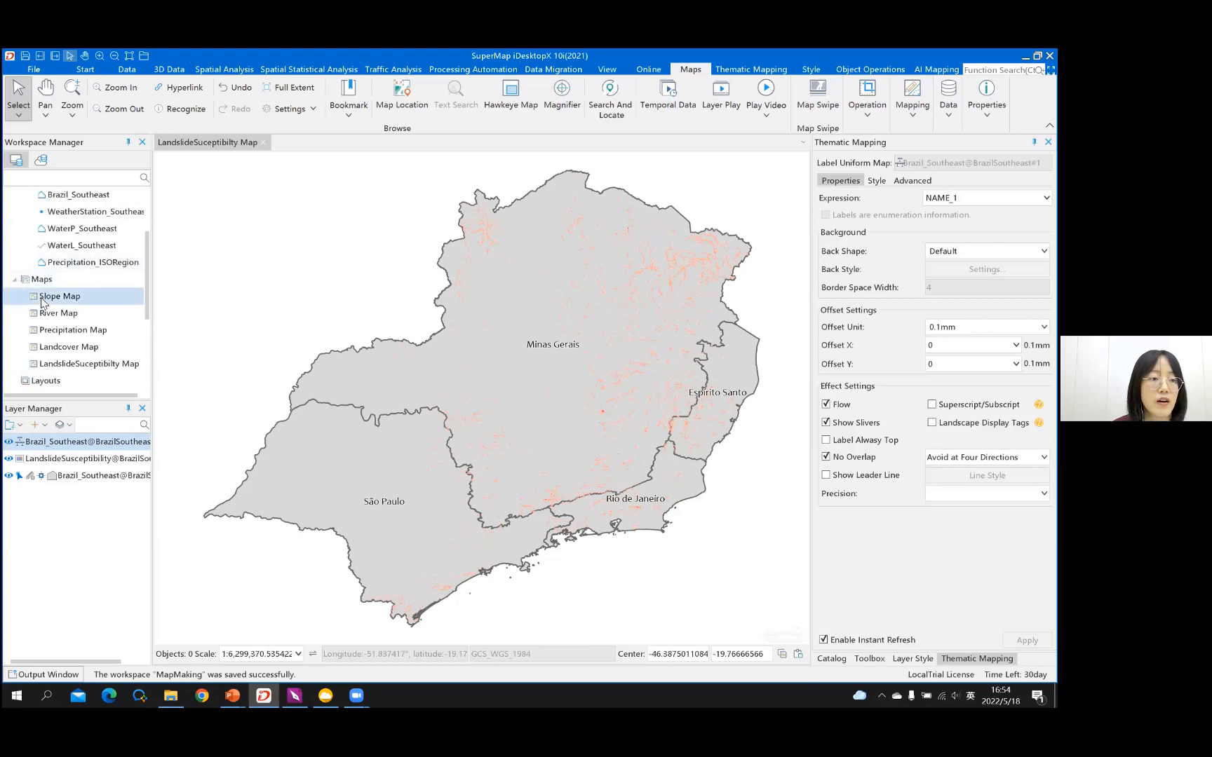
left_click(49, 335)
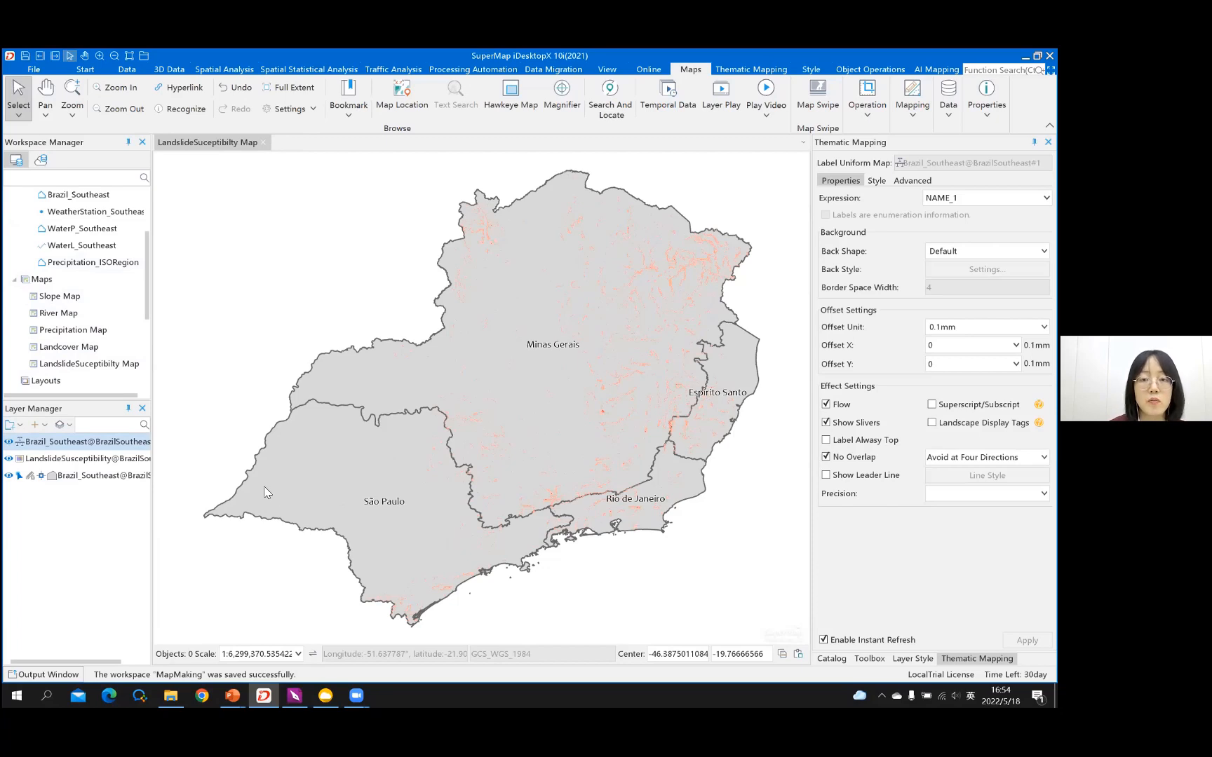
Step: Switch to the PowerPoint presentation 05-CartographyAndMapProduction and start the slide show from the "Layout and Elements" slide
key("alt+Tab")
key("alt+Tab")
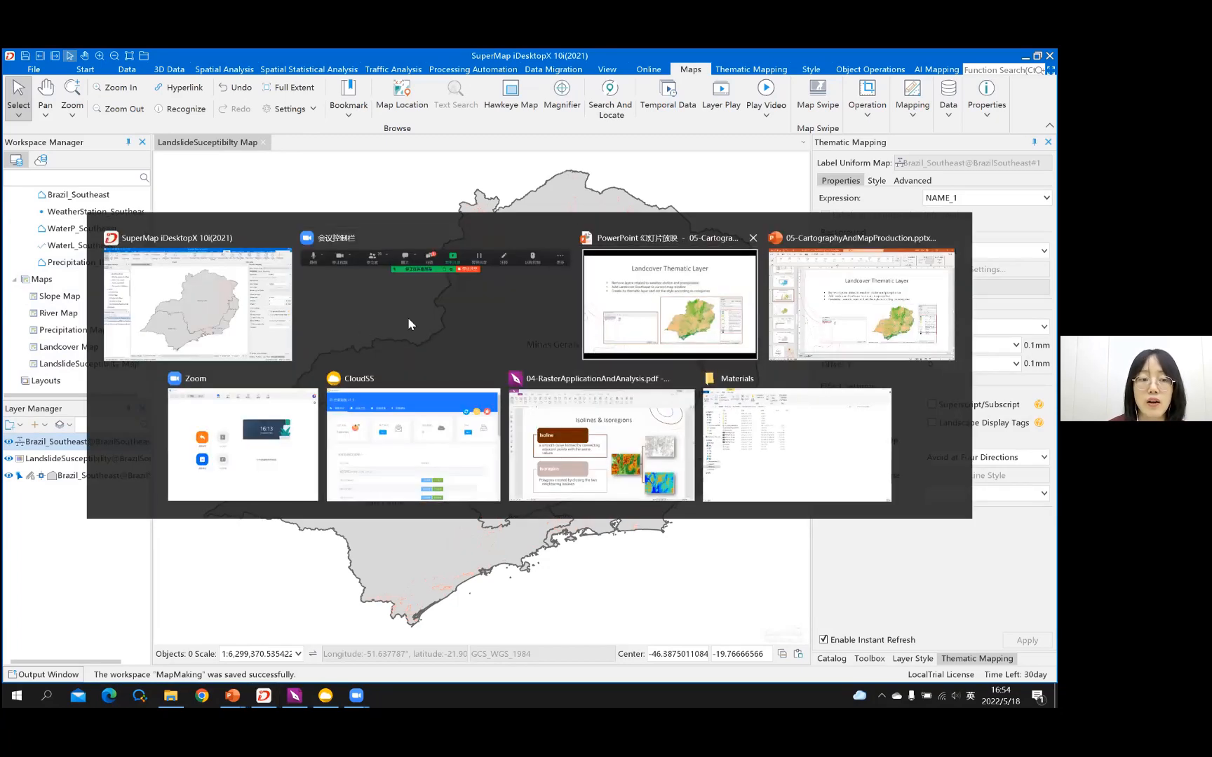
key("Escape")
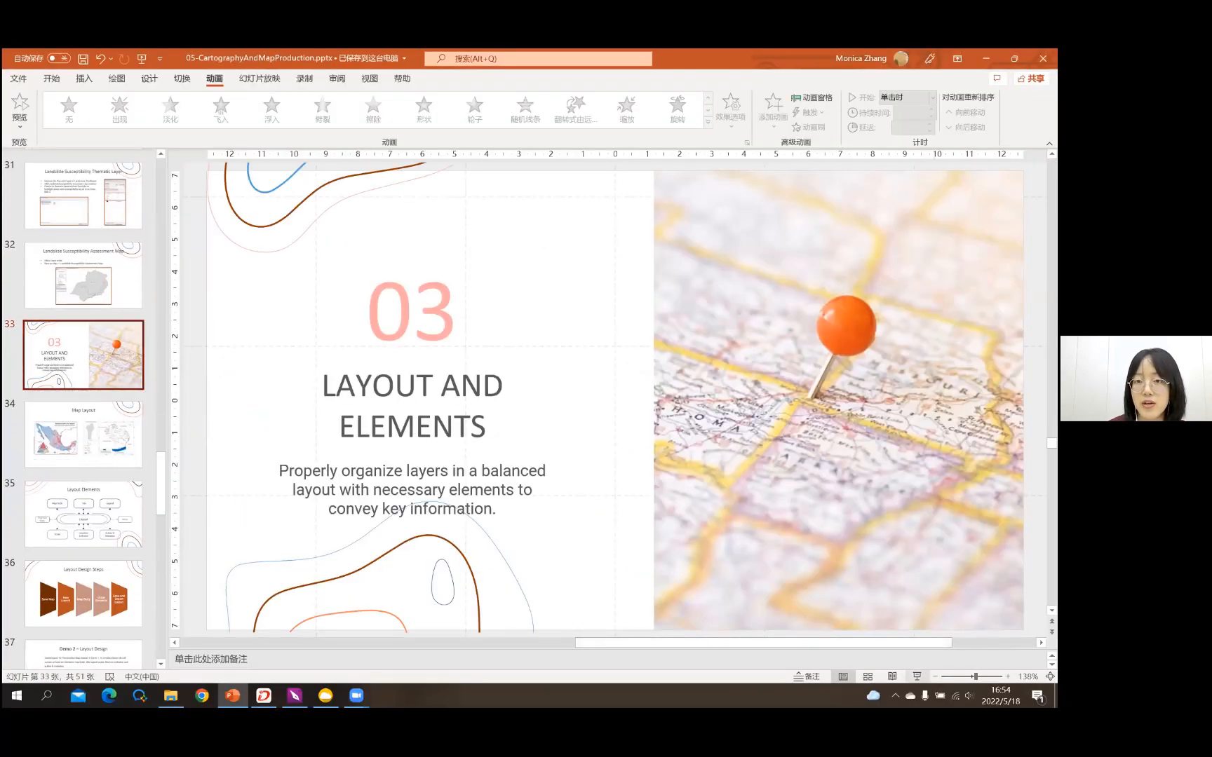
key("shift+F5")
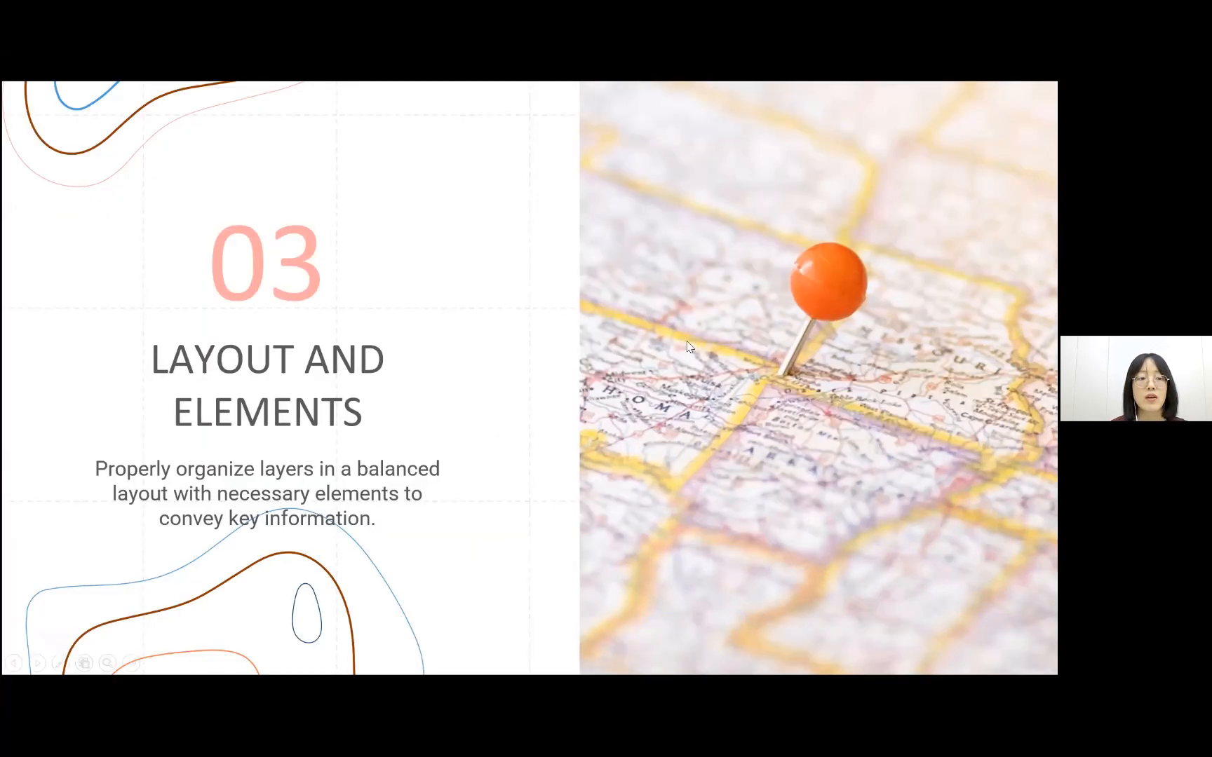
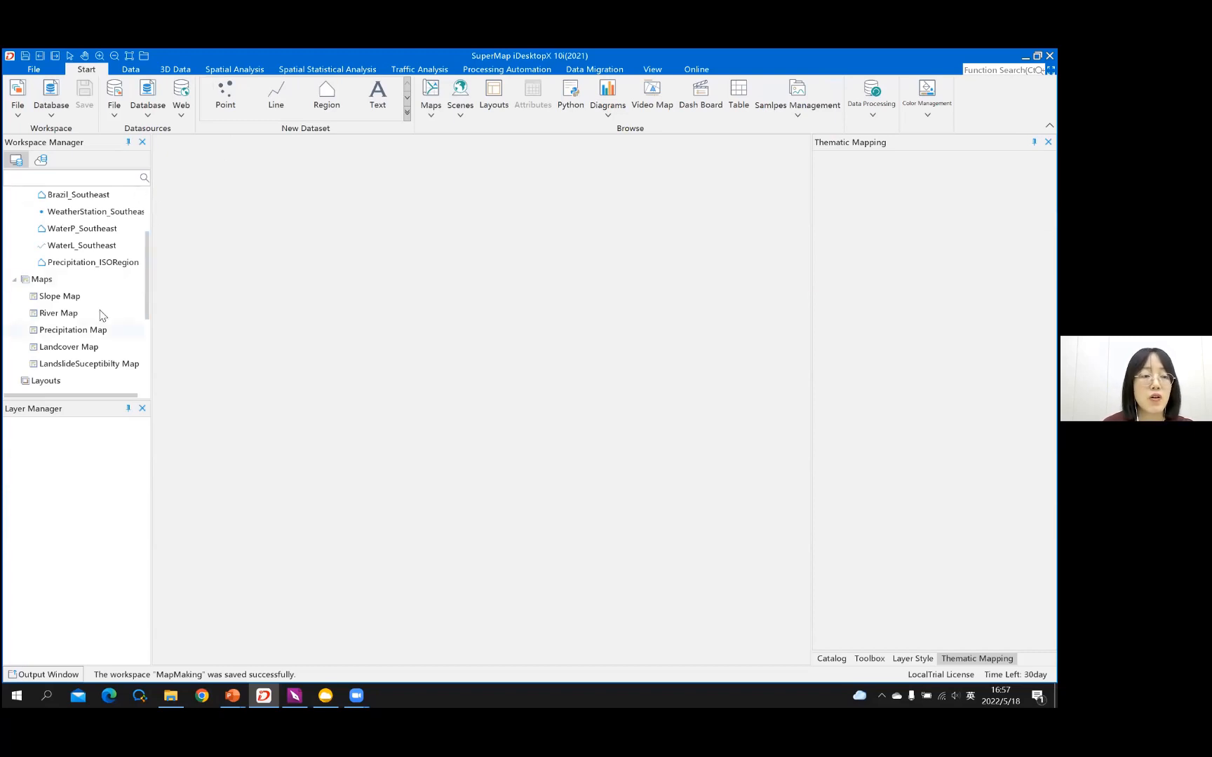
Step: Collapse the workspace's list of maps and create a new layout from the Blank Layout template
left_click(38, 280)
left_click(15, 280)
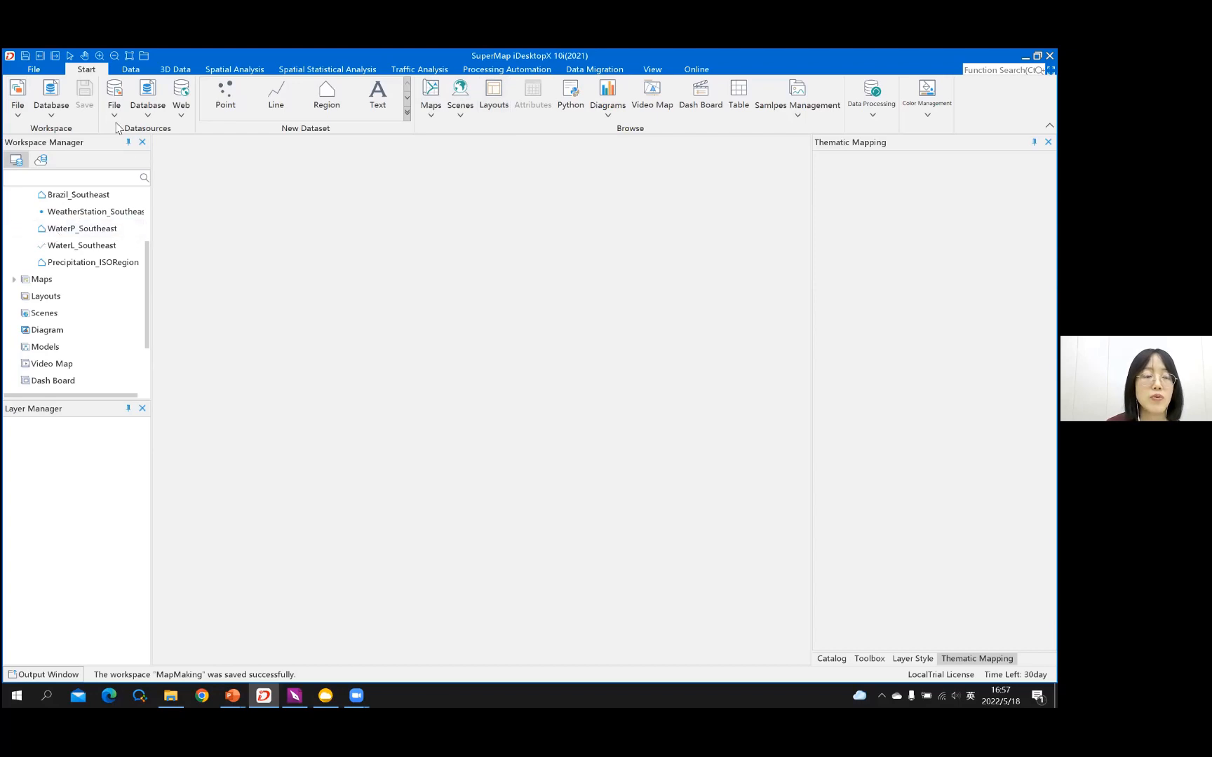
left_click(55, 297)
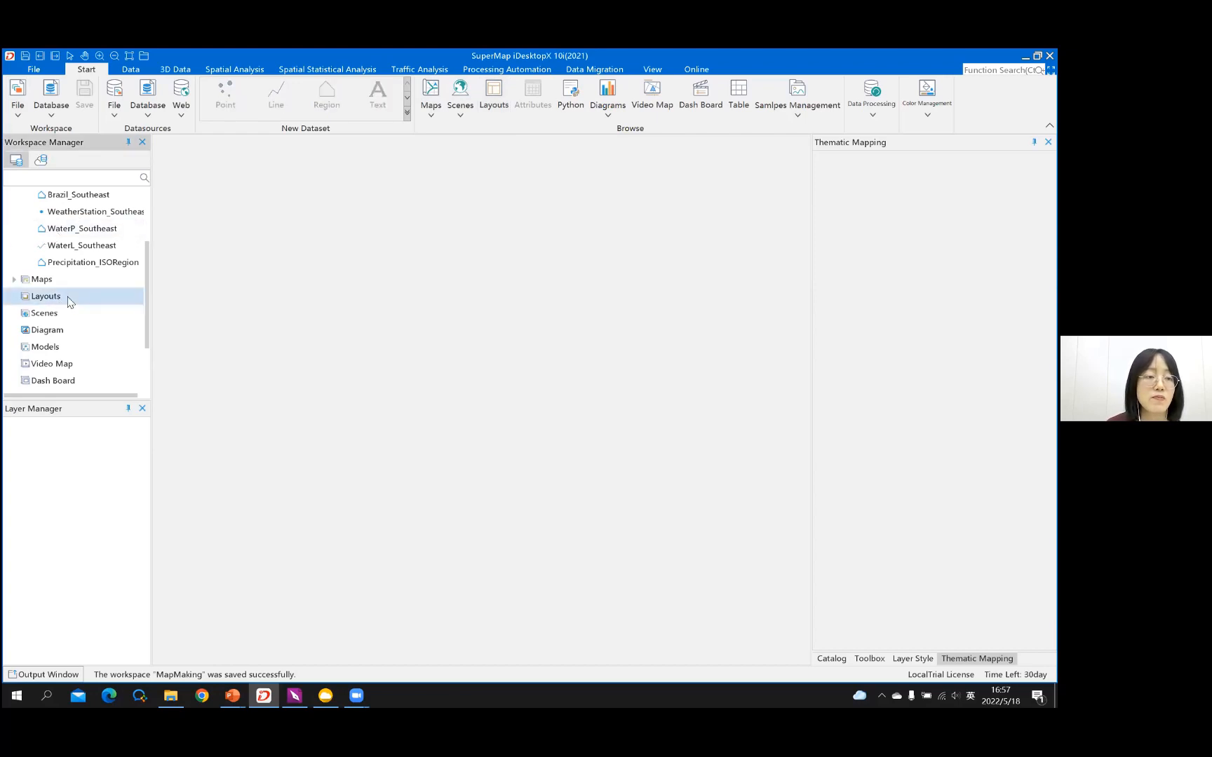
right_click(71, 301)
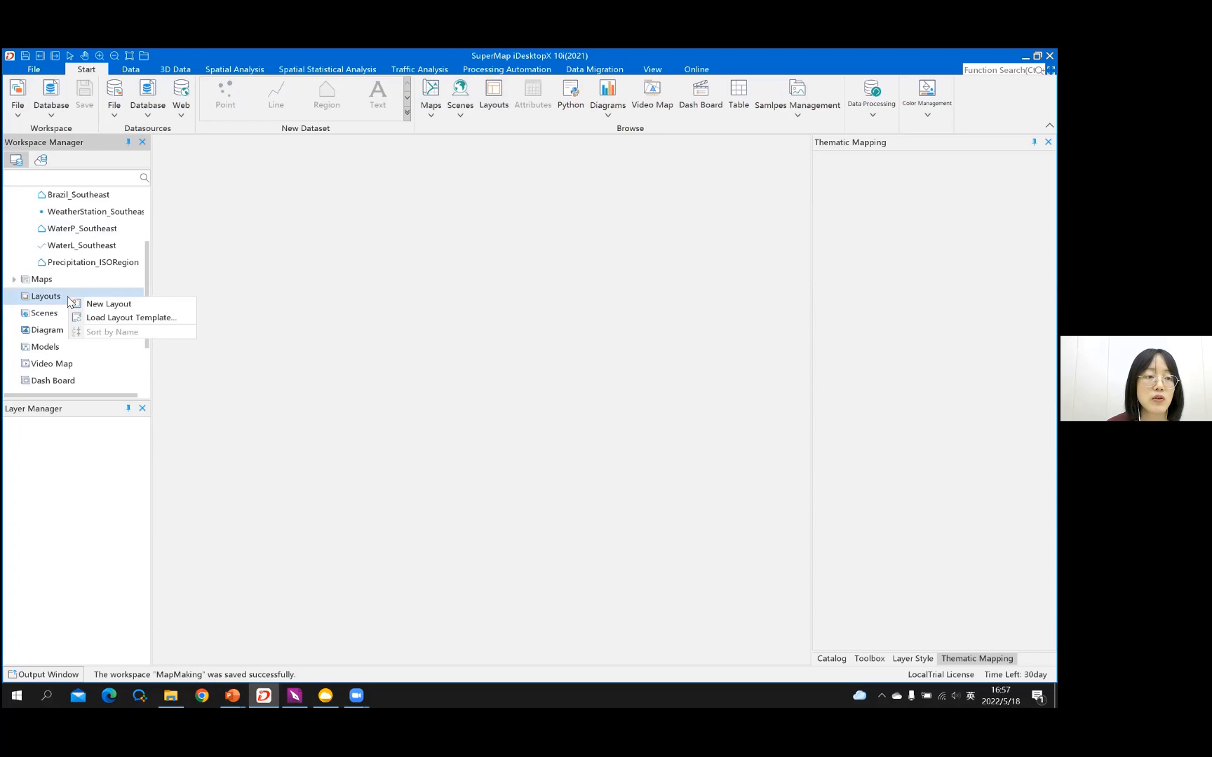
left_click(132, 305)
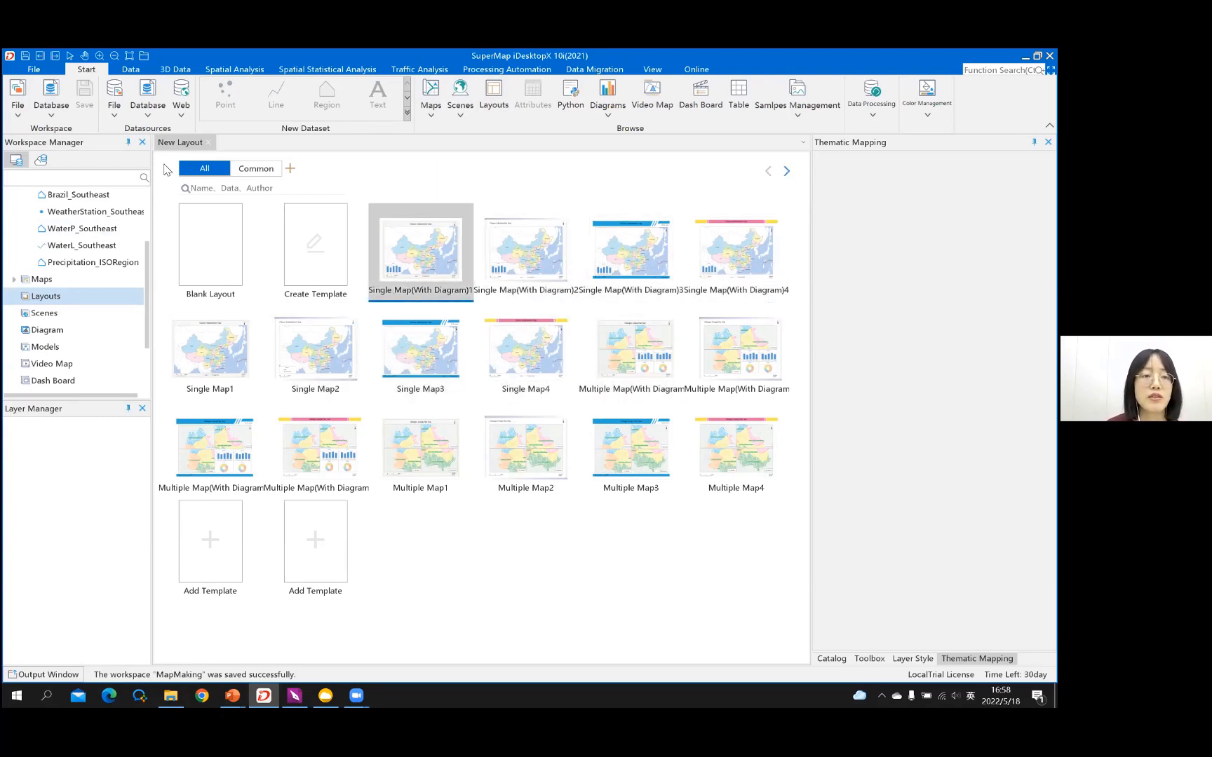
double_click(227, 246)
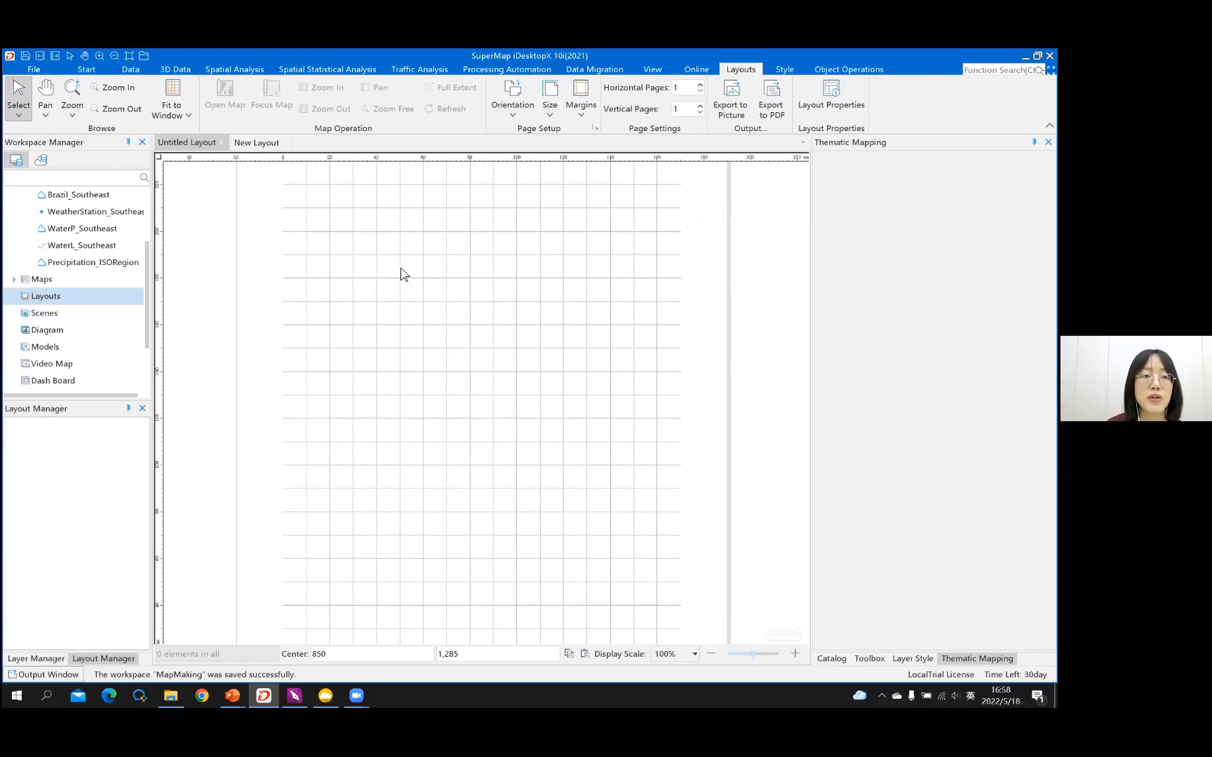
scroll(405, 270, "down", 1)
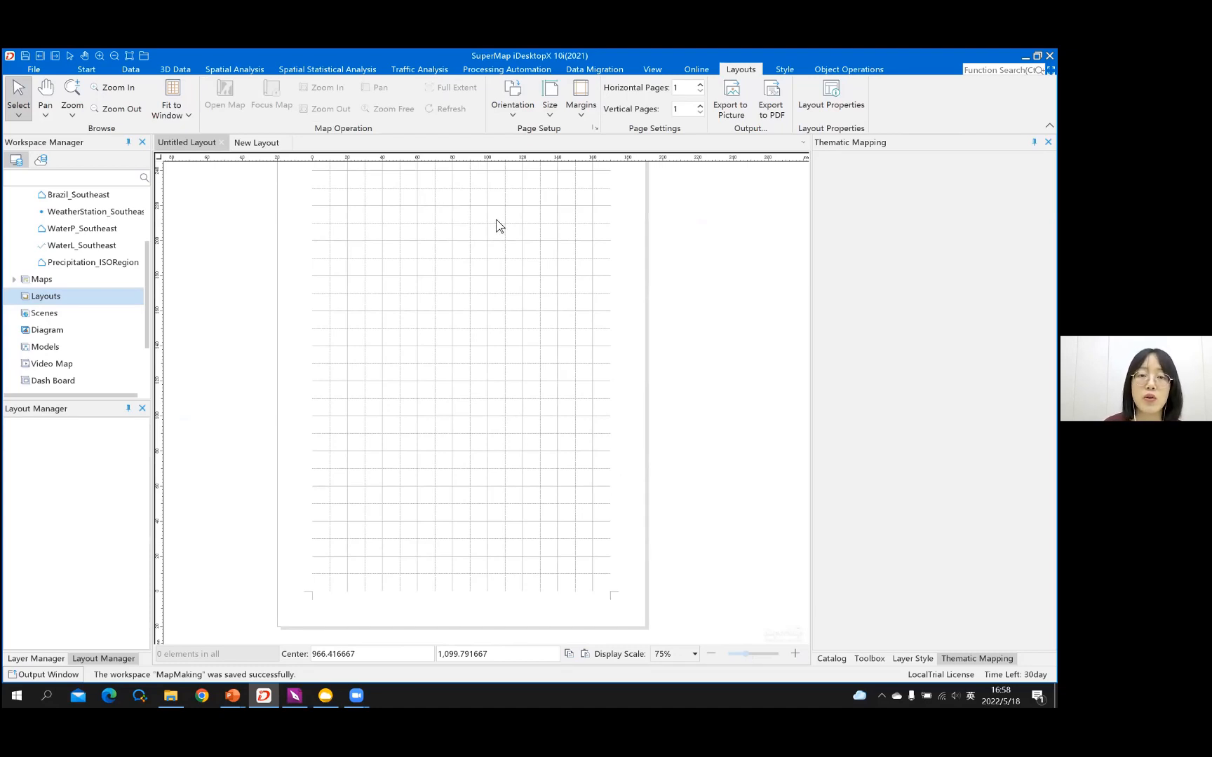
scroll(494, 226, "down", 1)
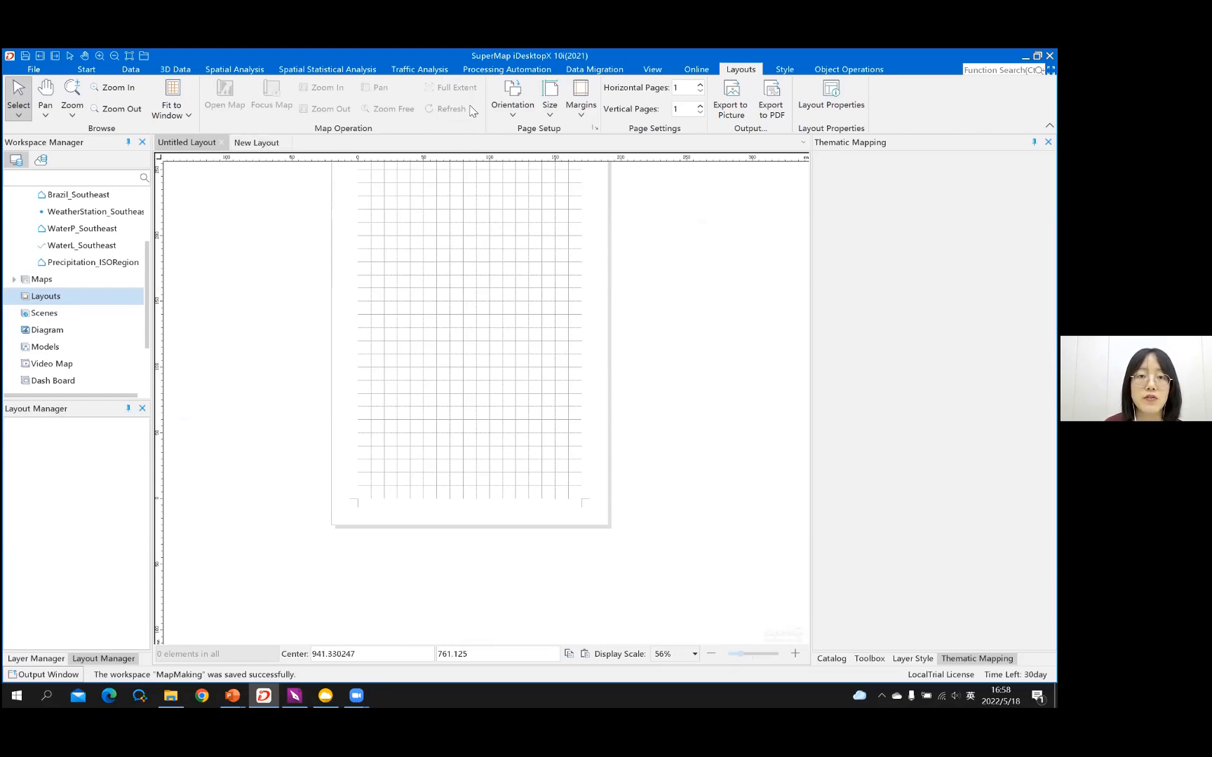
Step: Set the layout page orientation to Landscape and its paper size to A4
left_click(525, 115)
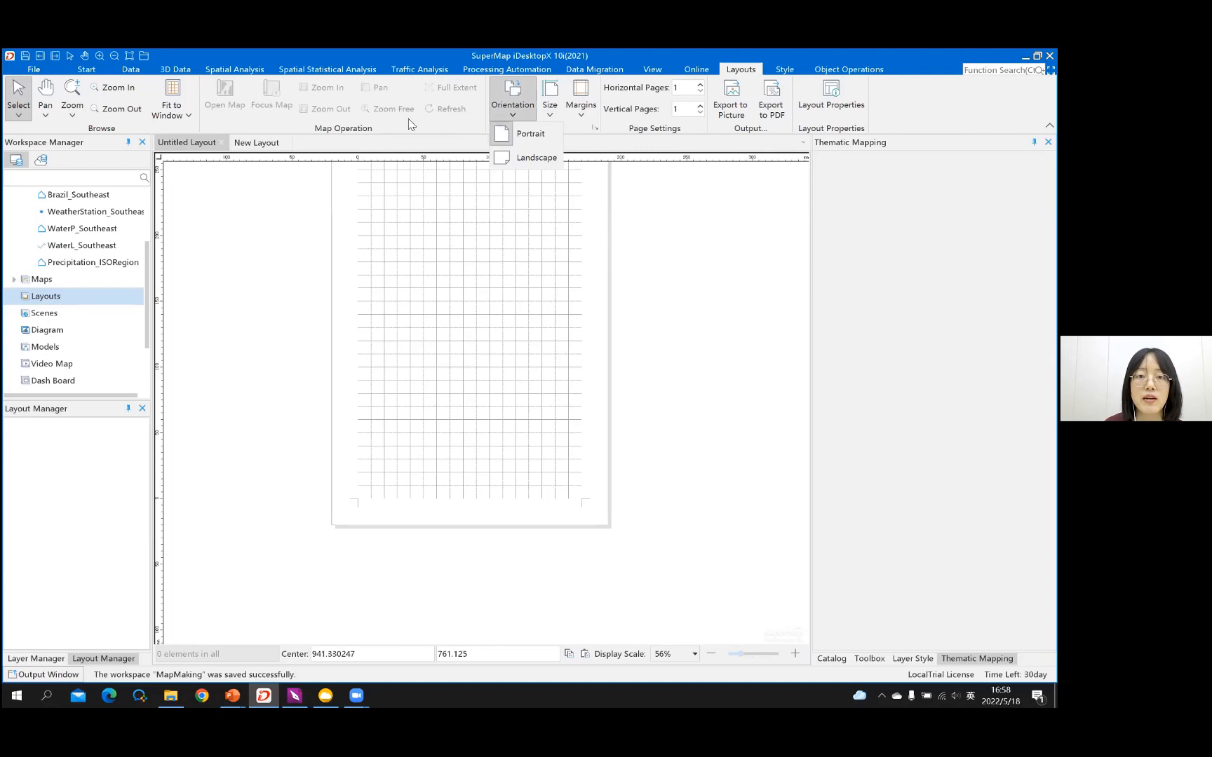
left_click(442, 144)
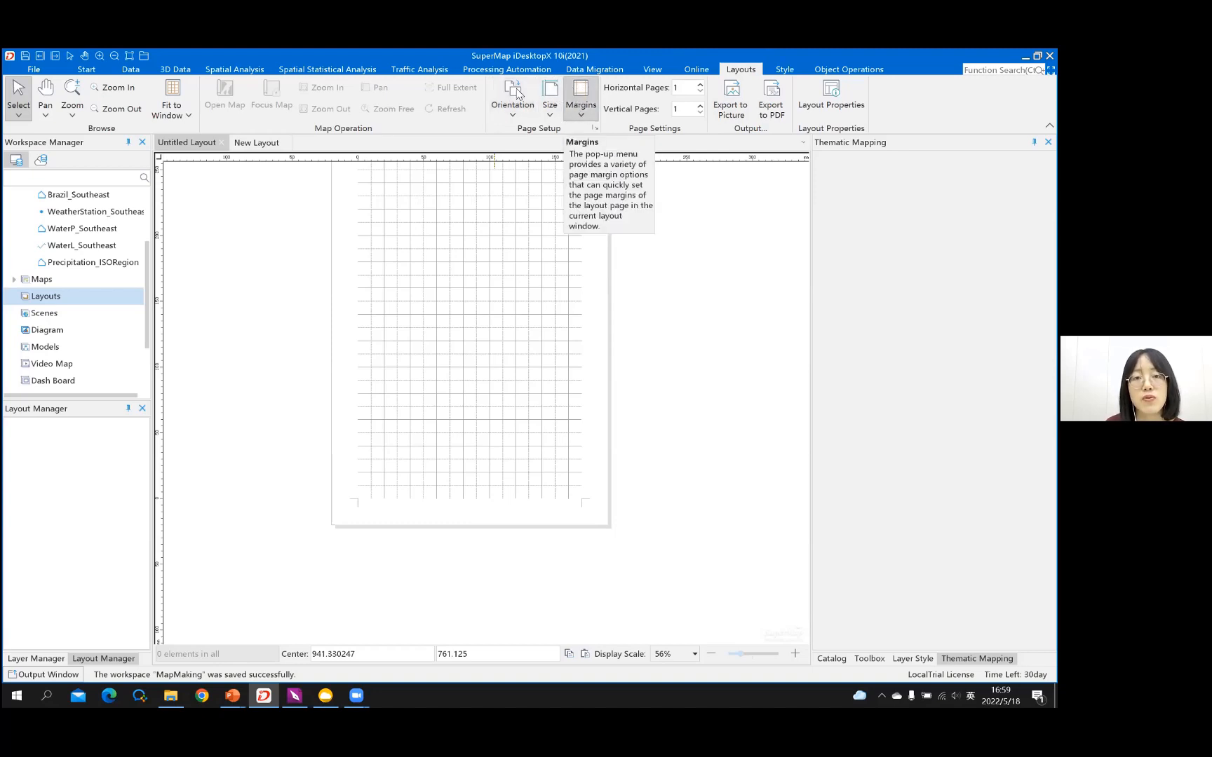
left_click(511, 116)
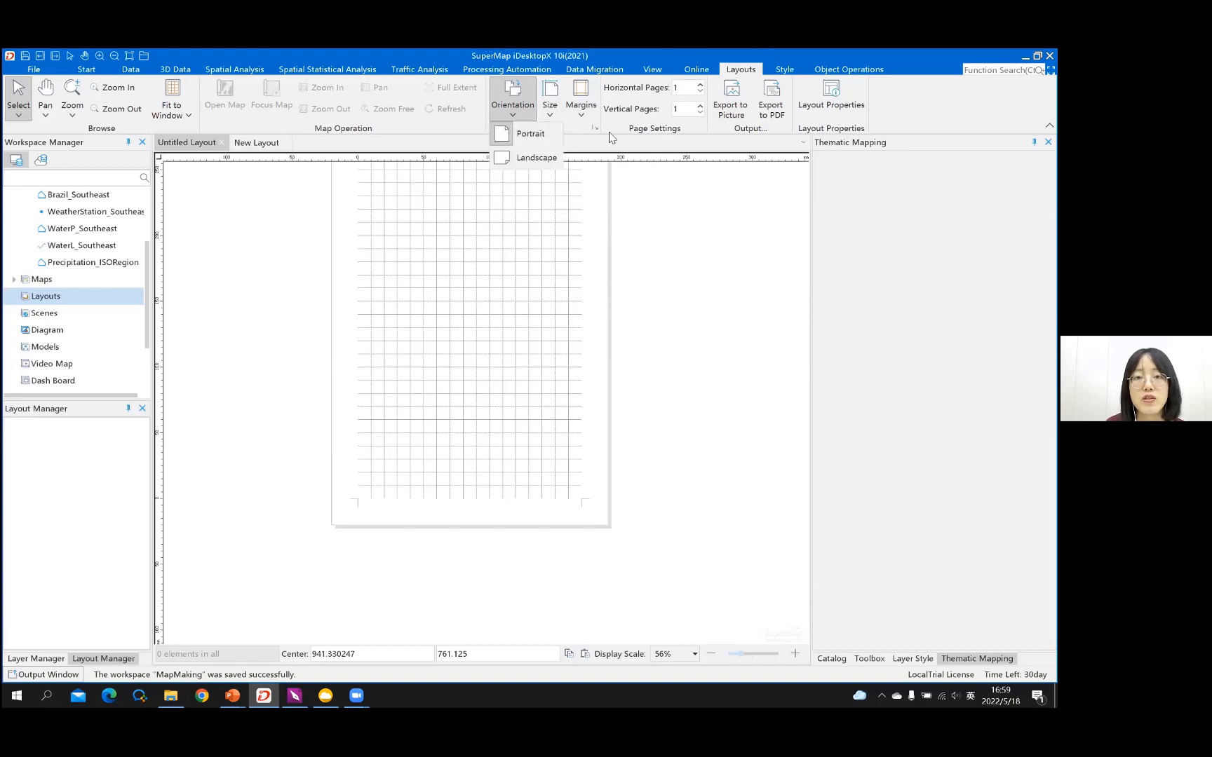
left_click(647, 81)
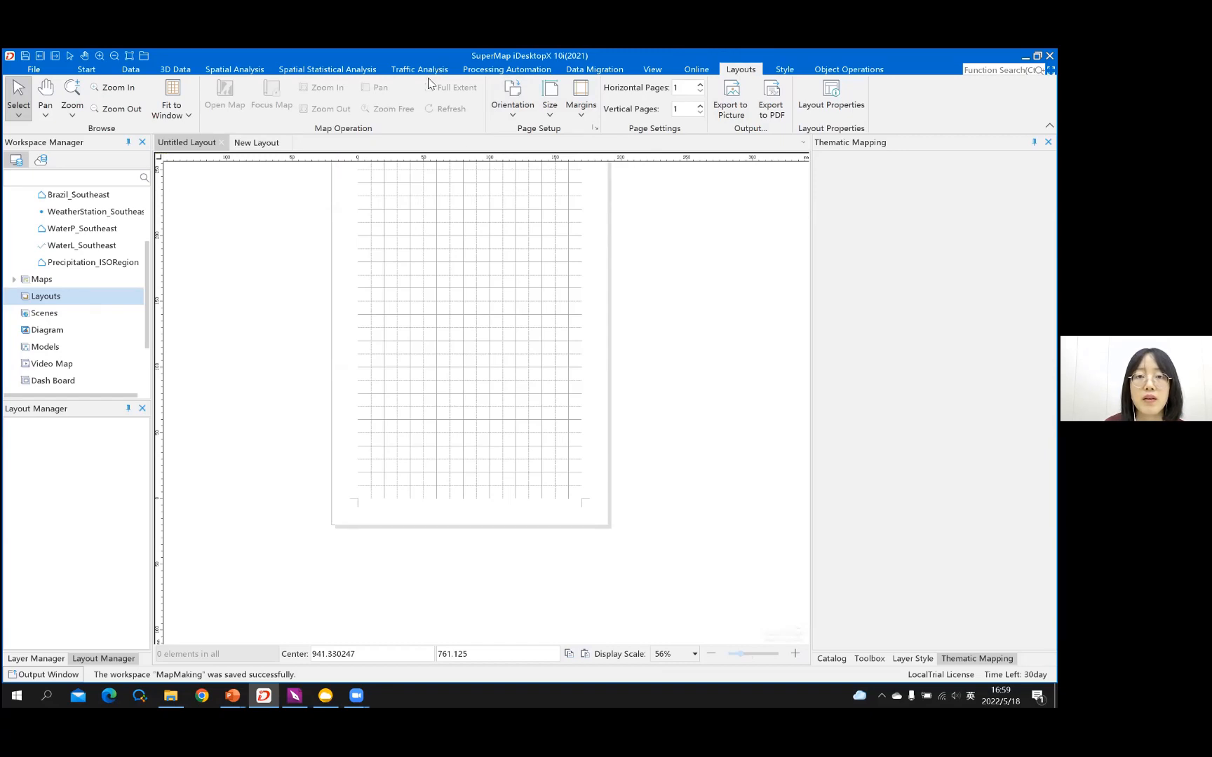
left_click(516, 112)
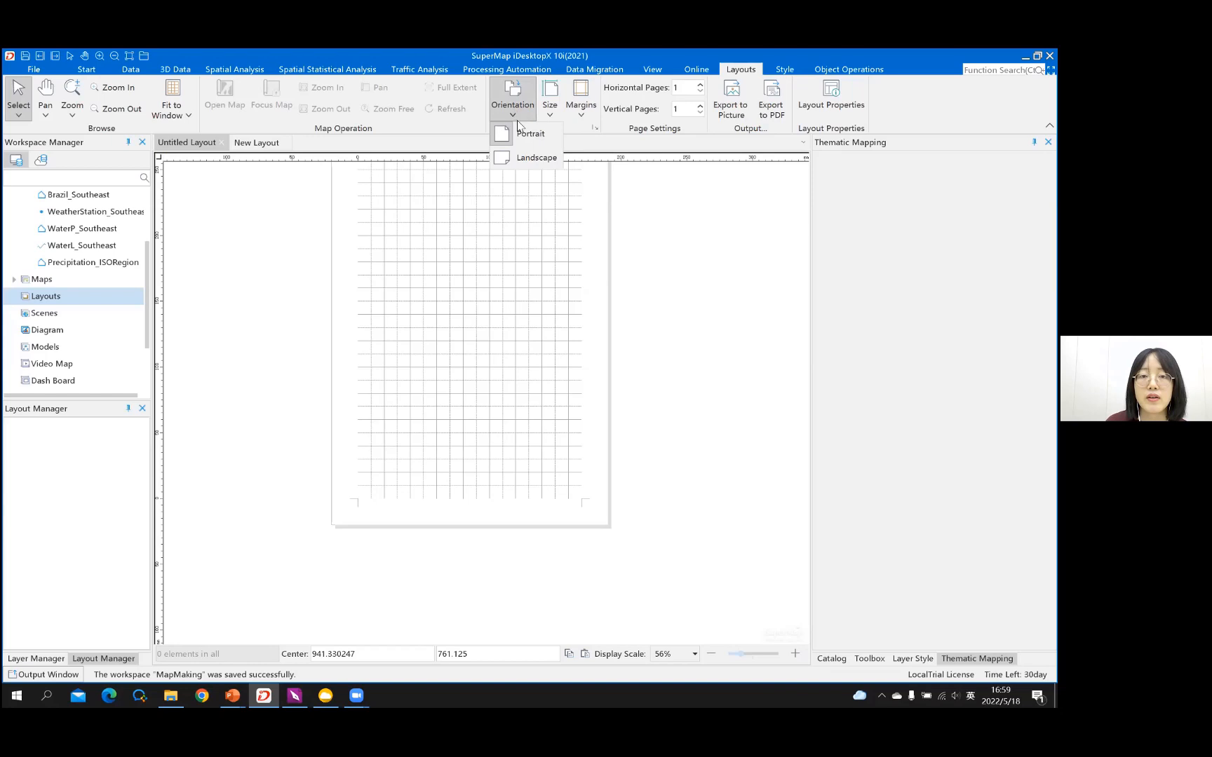
left_click(531, 162)
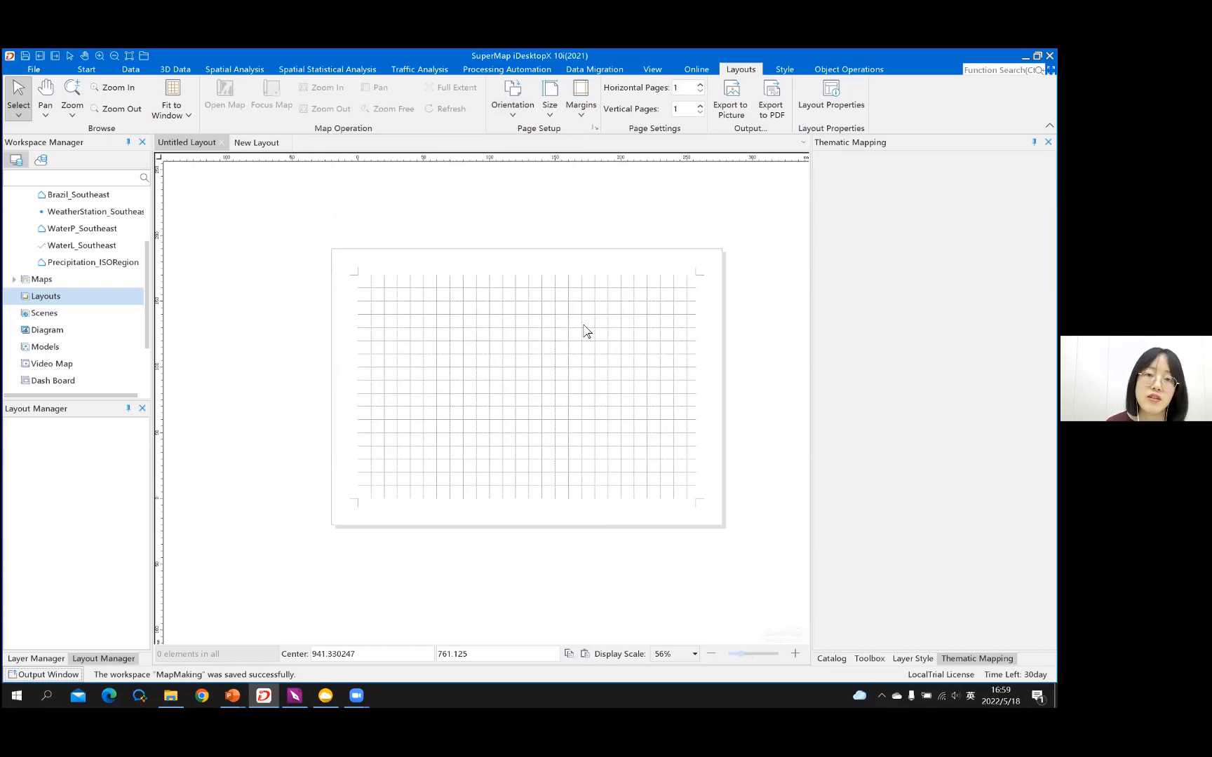
left_click(548, 115)
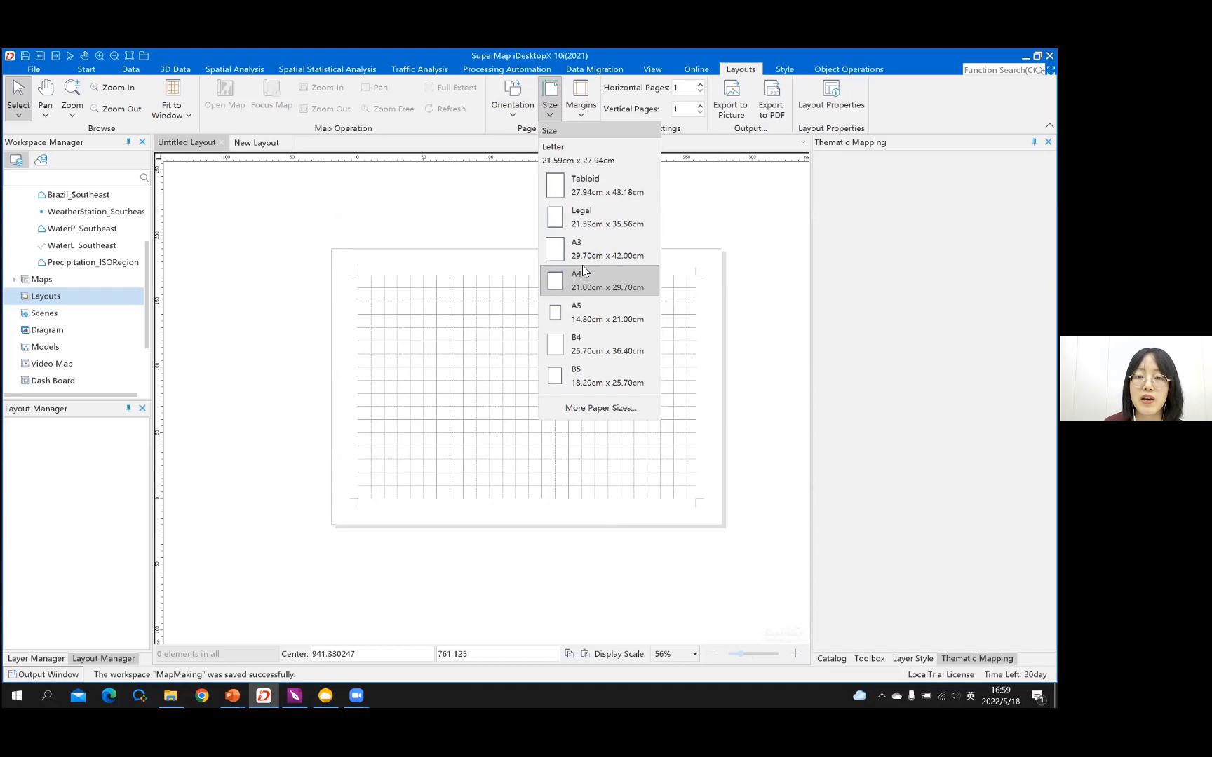
left_click(630, 253)
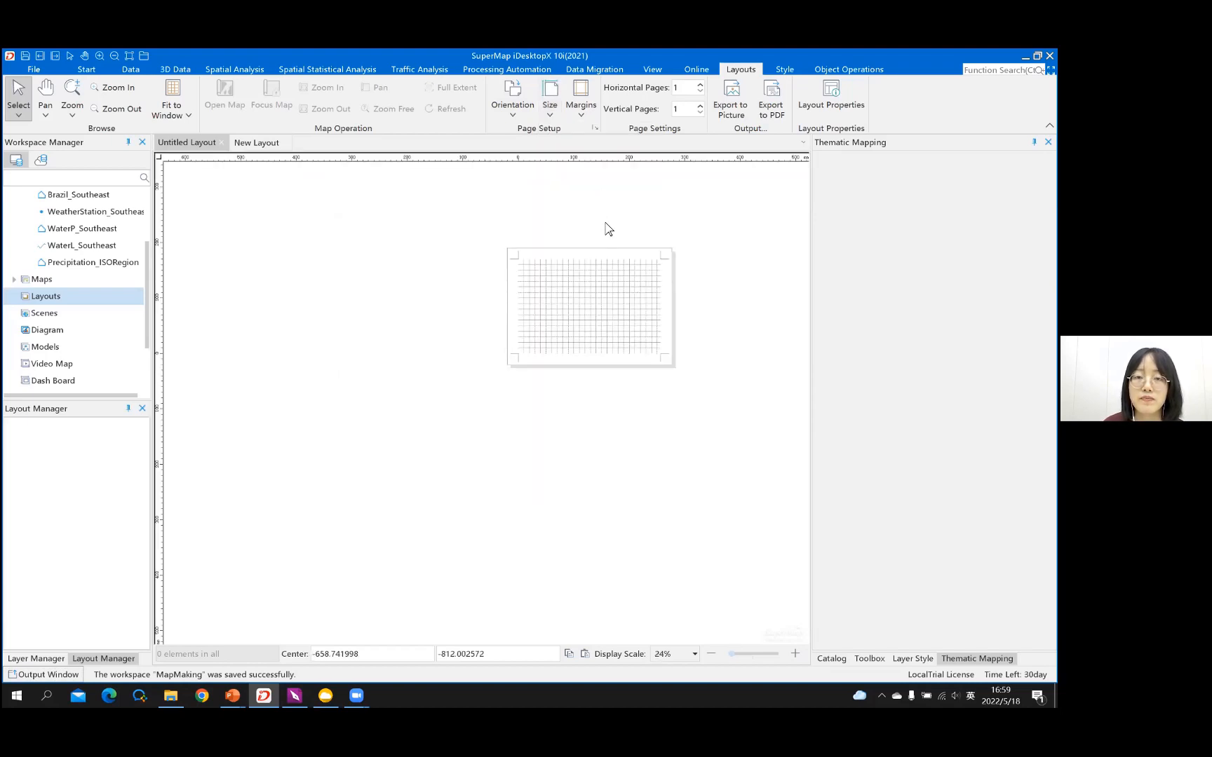
Step: Insert a rectangular map frame about 170 by 140 mm over the page's left part and fill it with the Precipitation Map
scroll(609, 260, "up", 1)
scroll(617, 269, "up", 5)
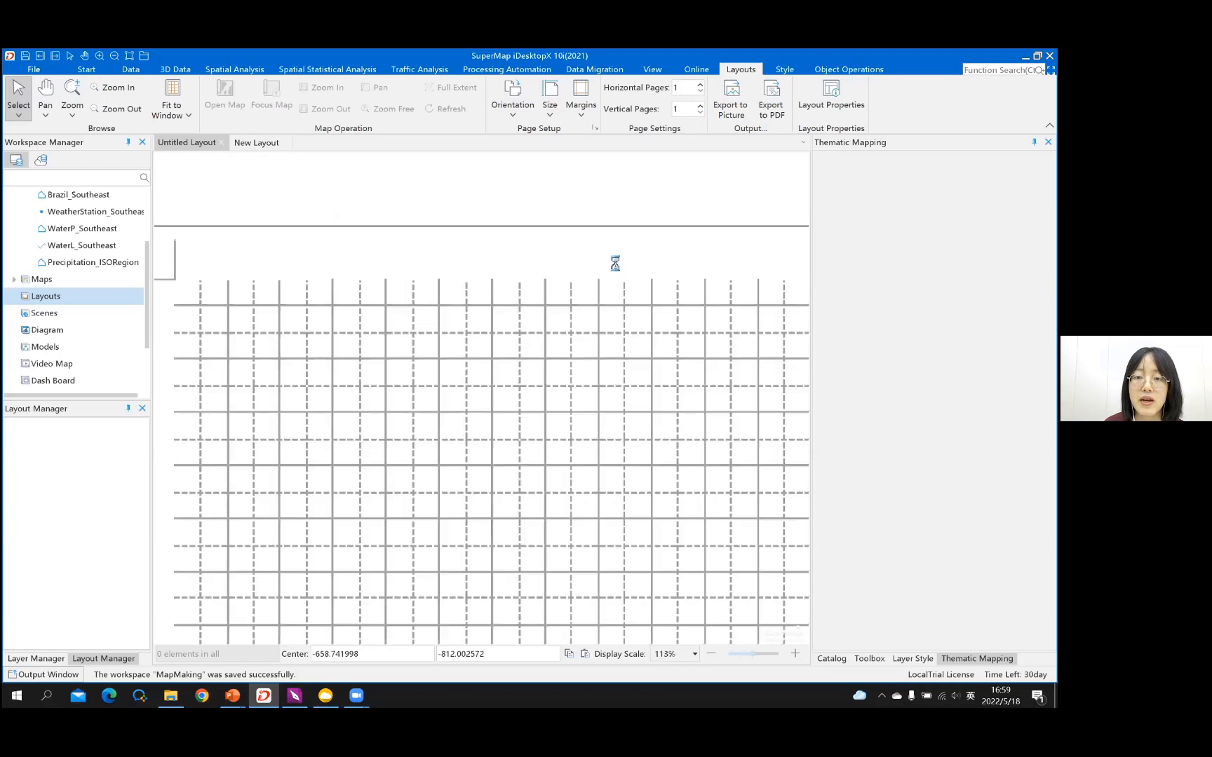
scroll(615, 264, "down", 1)
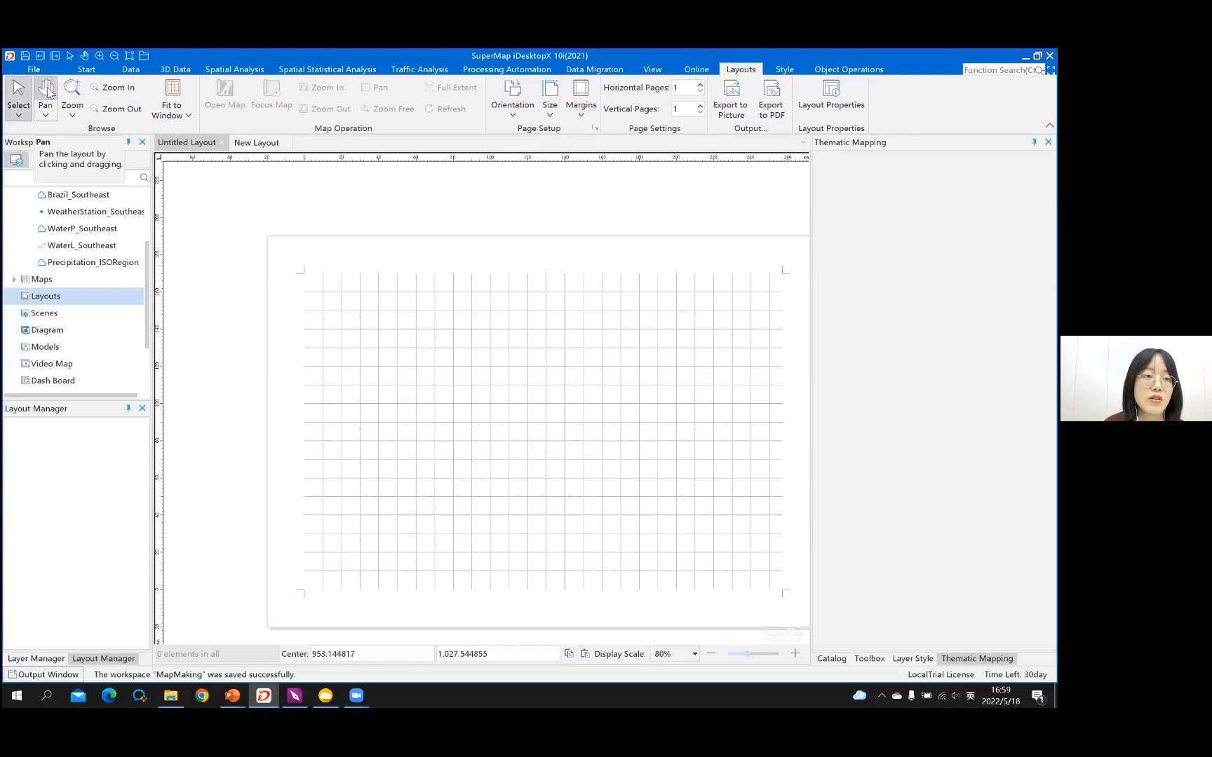
left_click(48, 93)
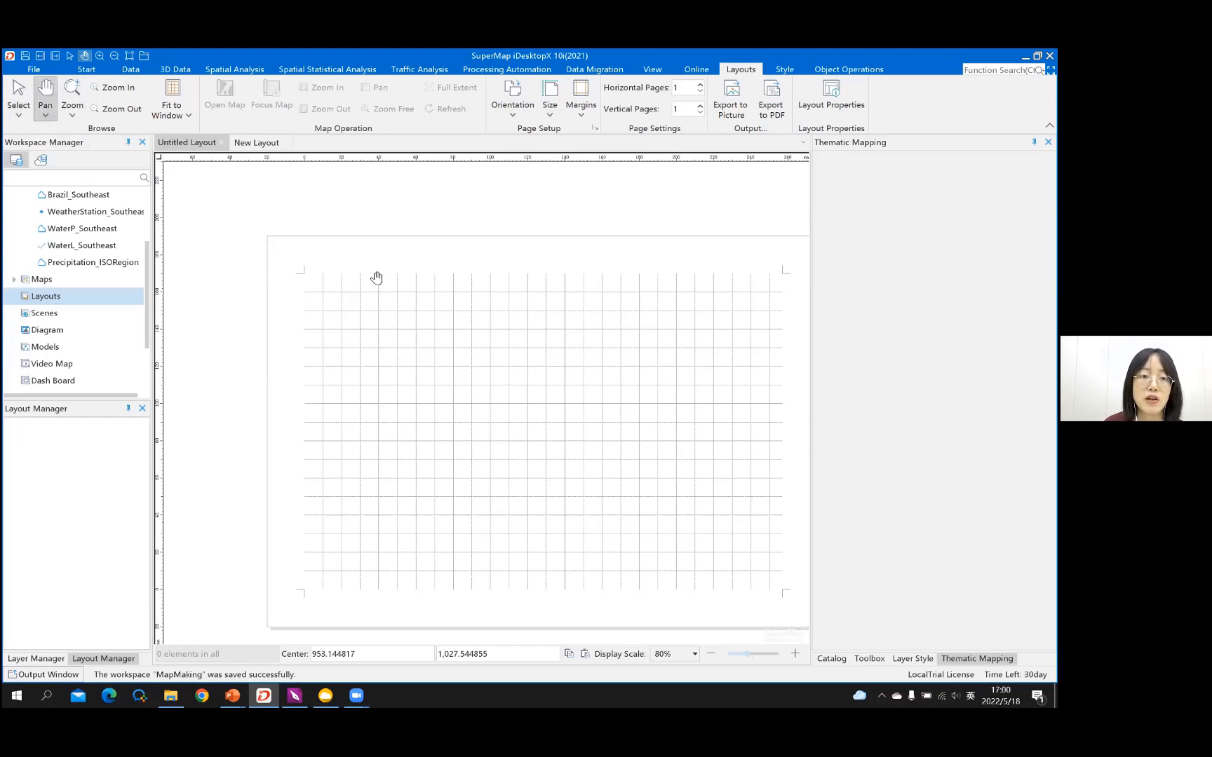
left_click_drag(278, 246, 487, 274)
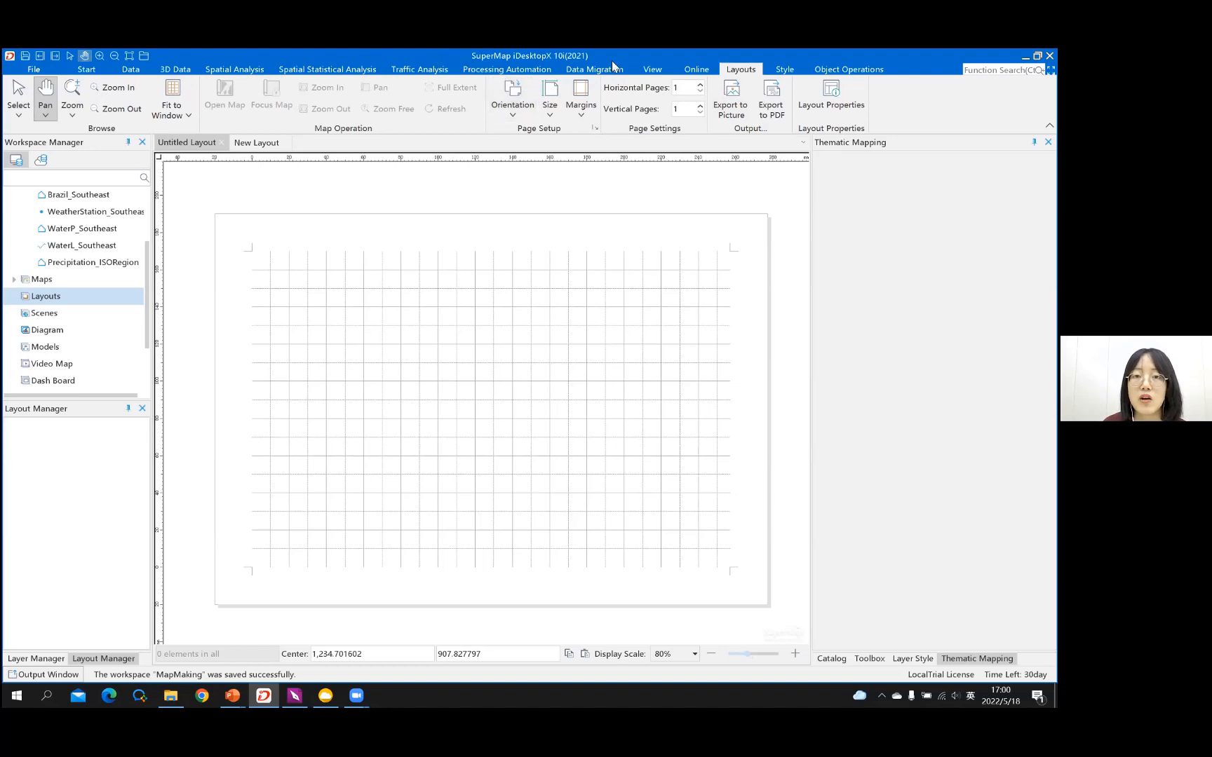
left_click(845, 71)
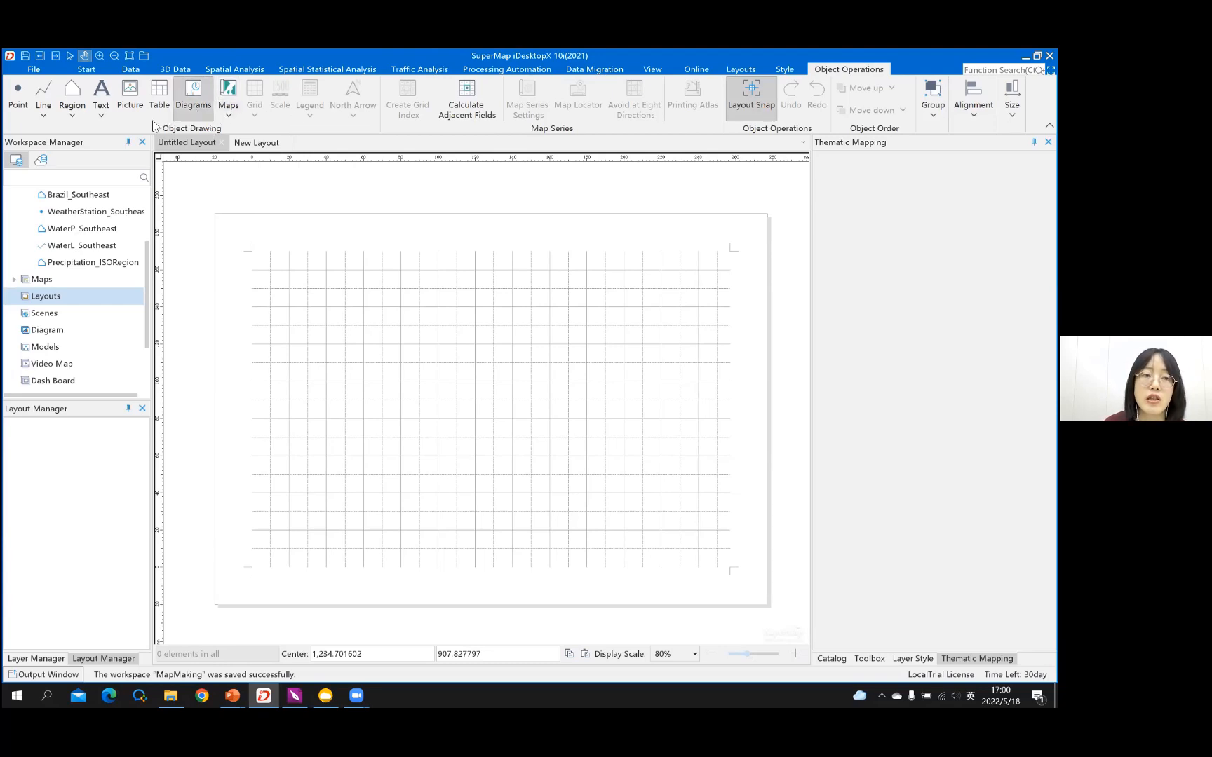
left_click(228, 114)
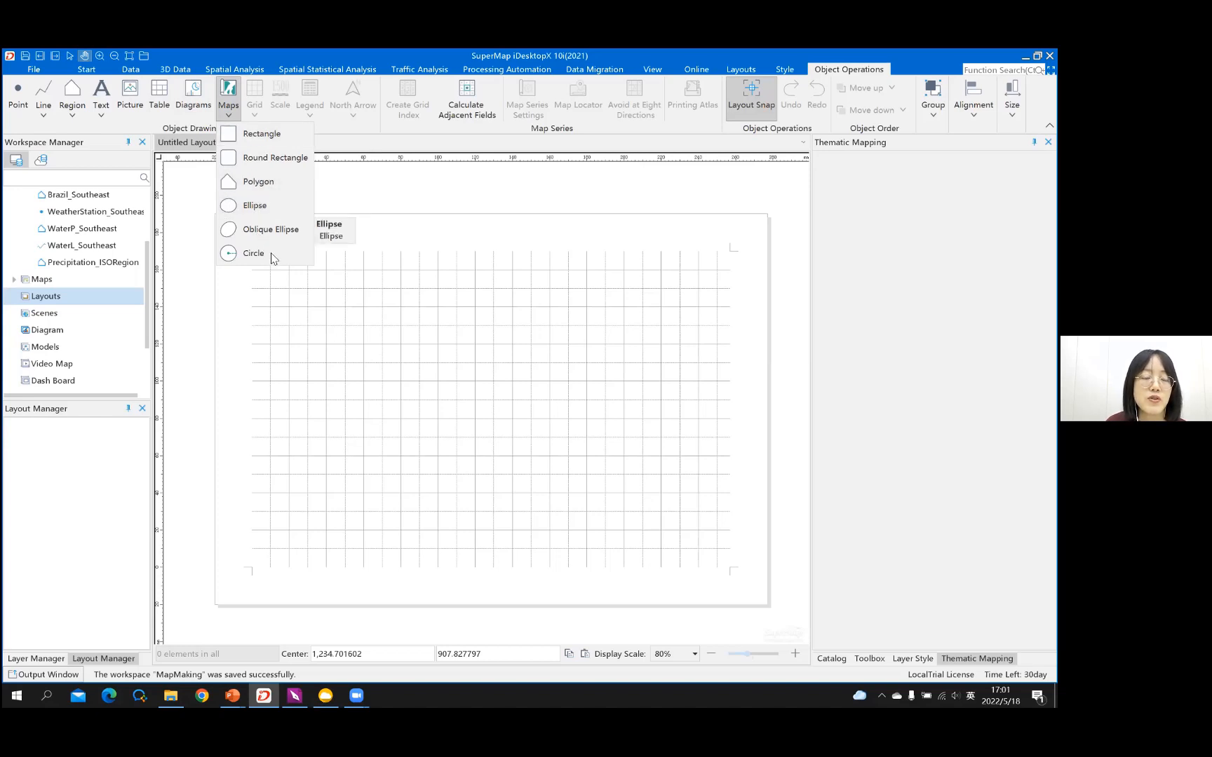
left_click(265, 135)
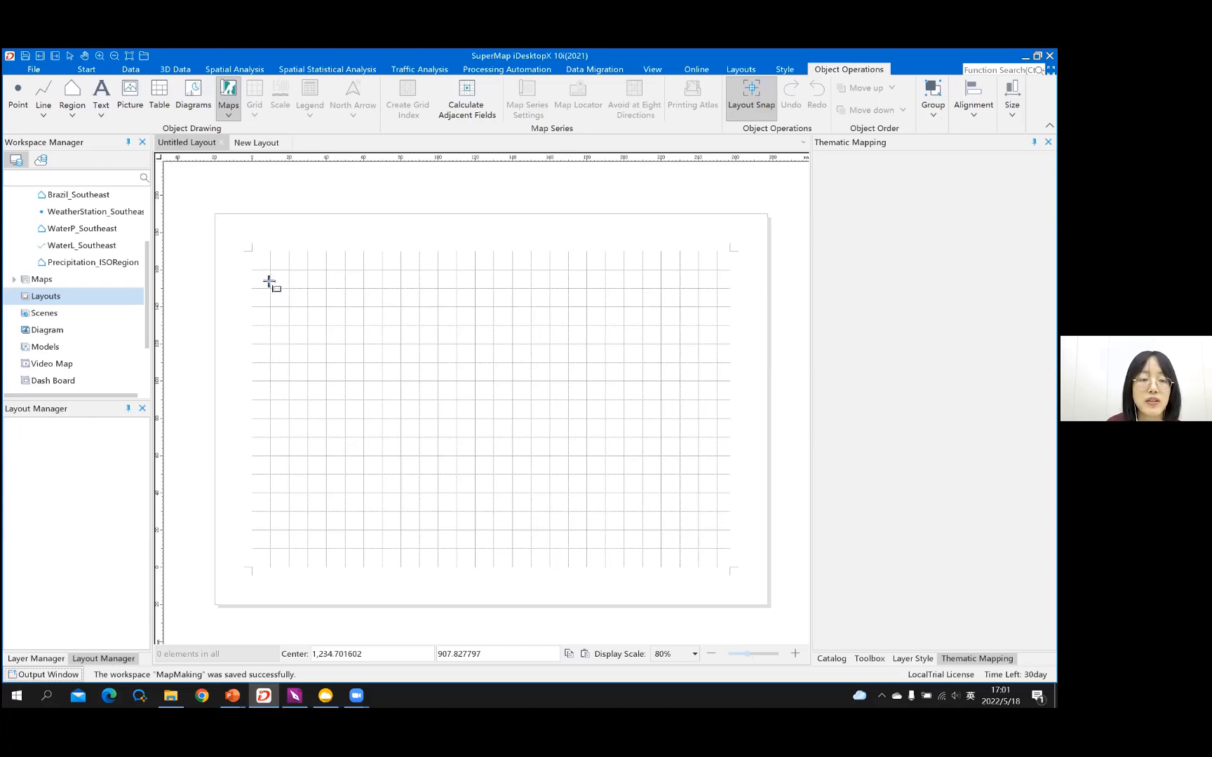
left_click_drag(269, 281, 581, 546)
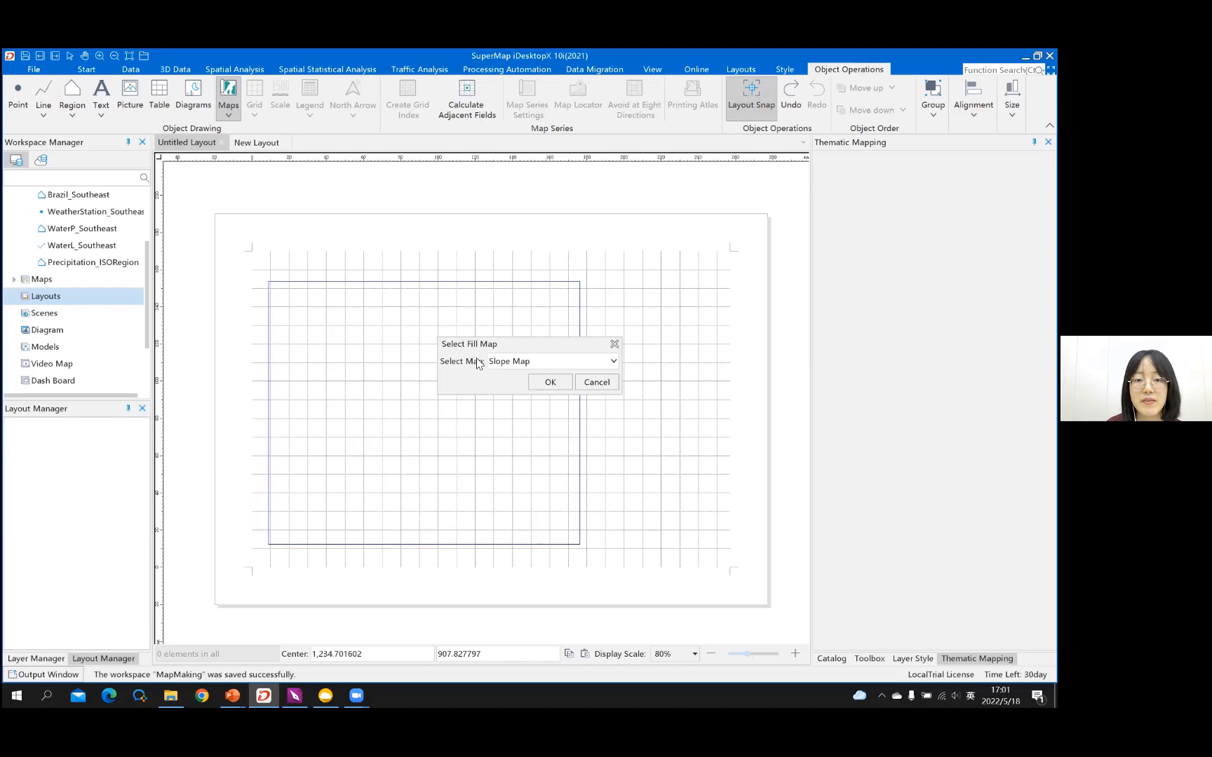
left_click(545, 364)
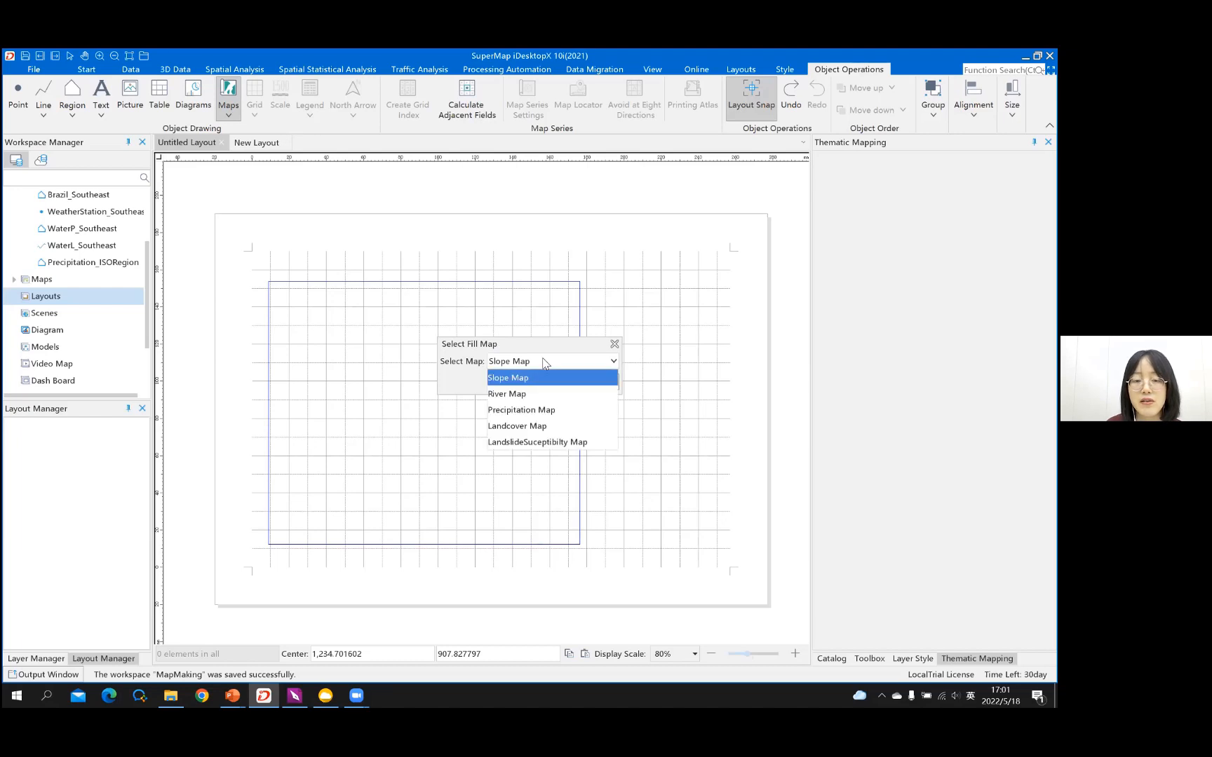
left_click(501, 418)
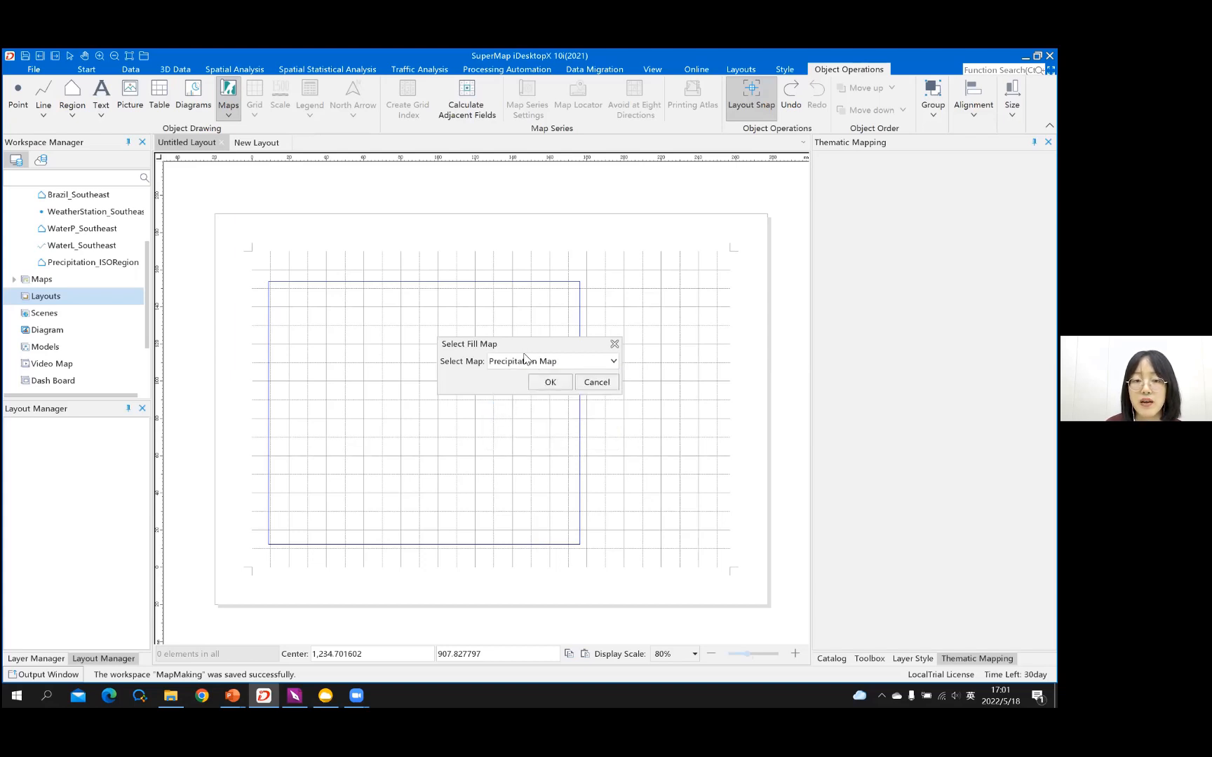
left_click(549, 382)
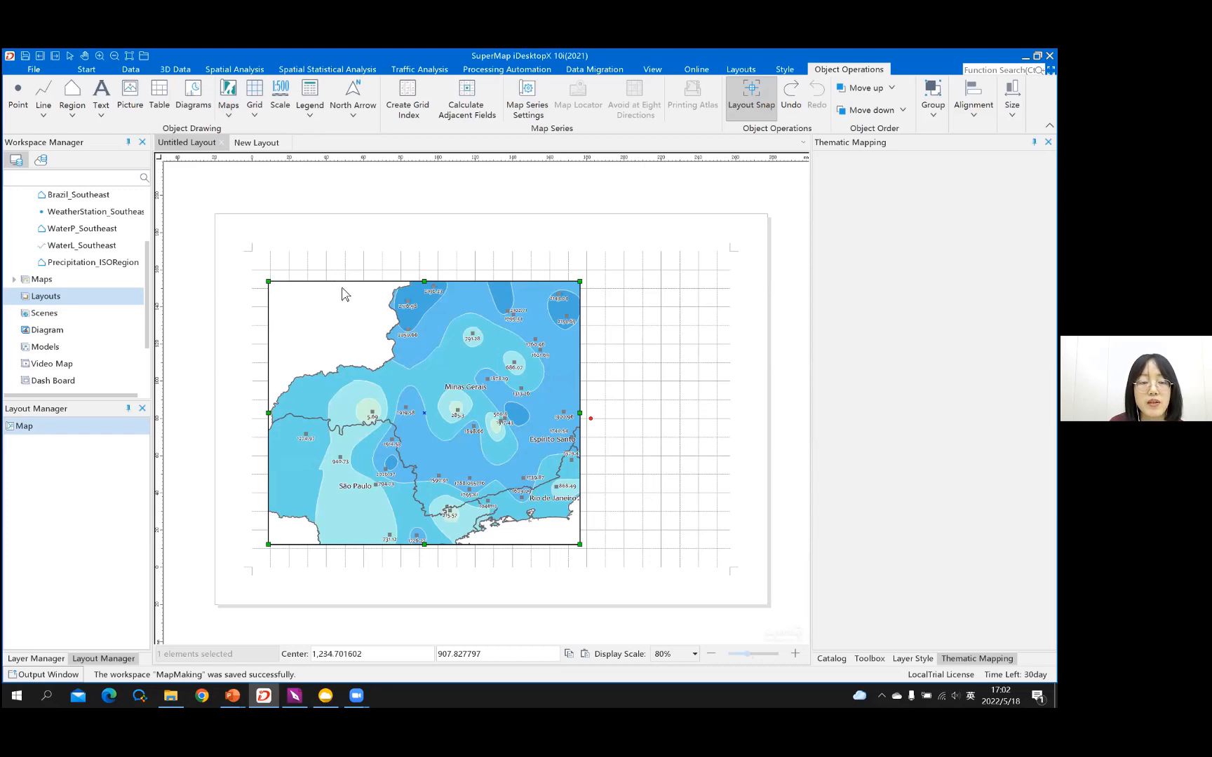
Step: Move the precipitation map frame slightly down and to the left on the page
left_click_drag(341, 297, 342, 300)
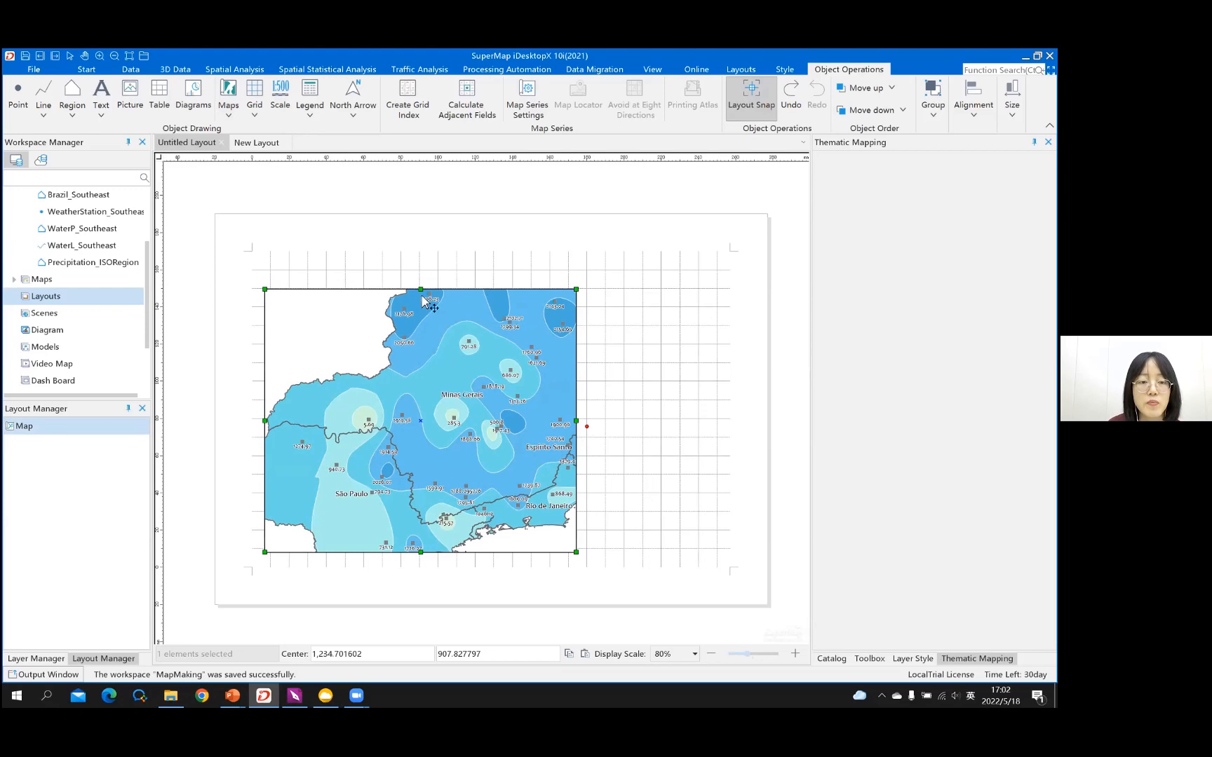
mouse_move(348, 324)
left_mouse_down()
mouse_move(333, 339)
mouse_move(362, 331)
left_mouse_up()
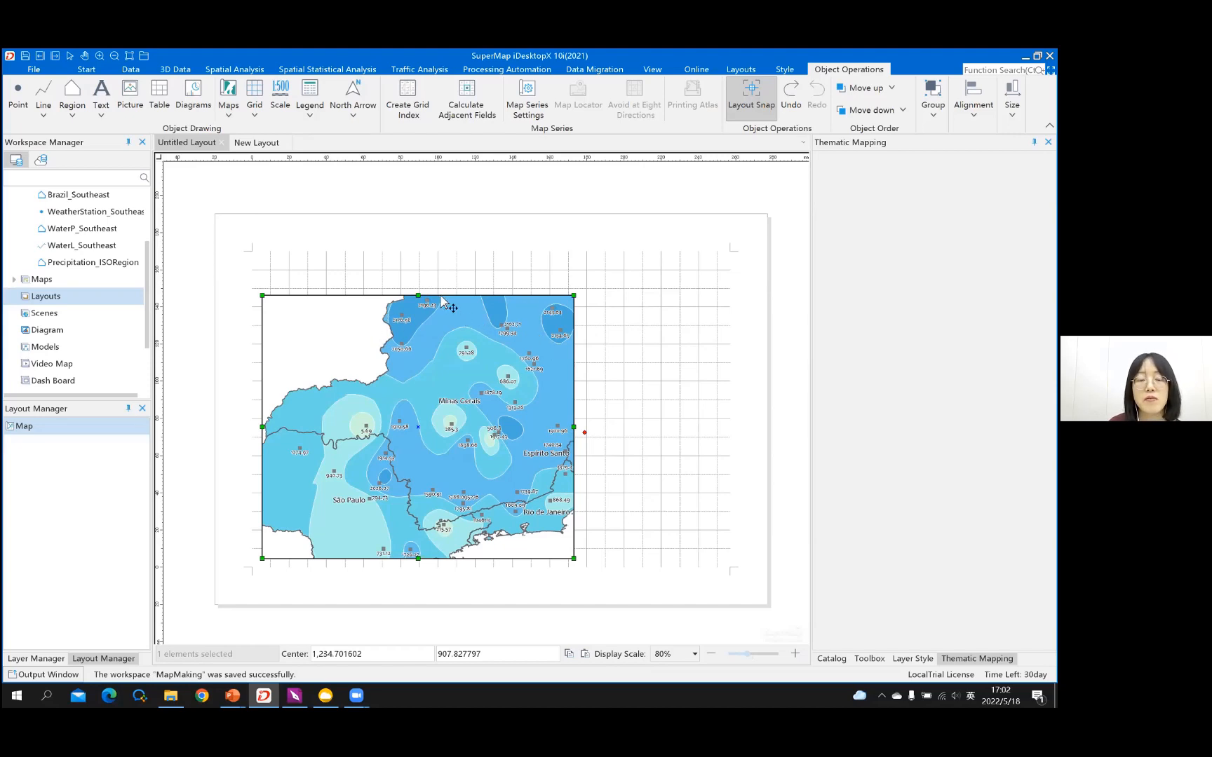
scroll(442, 300, "down", 2)
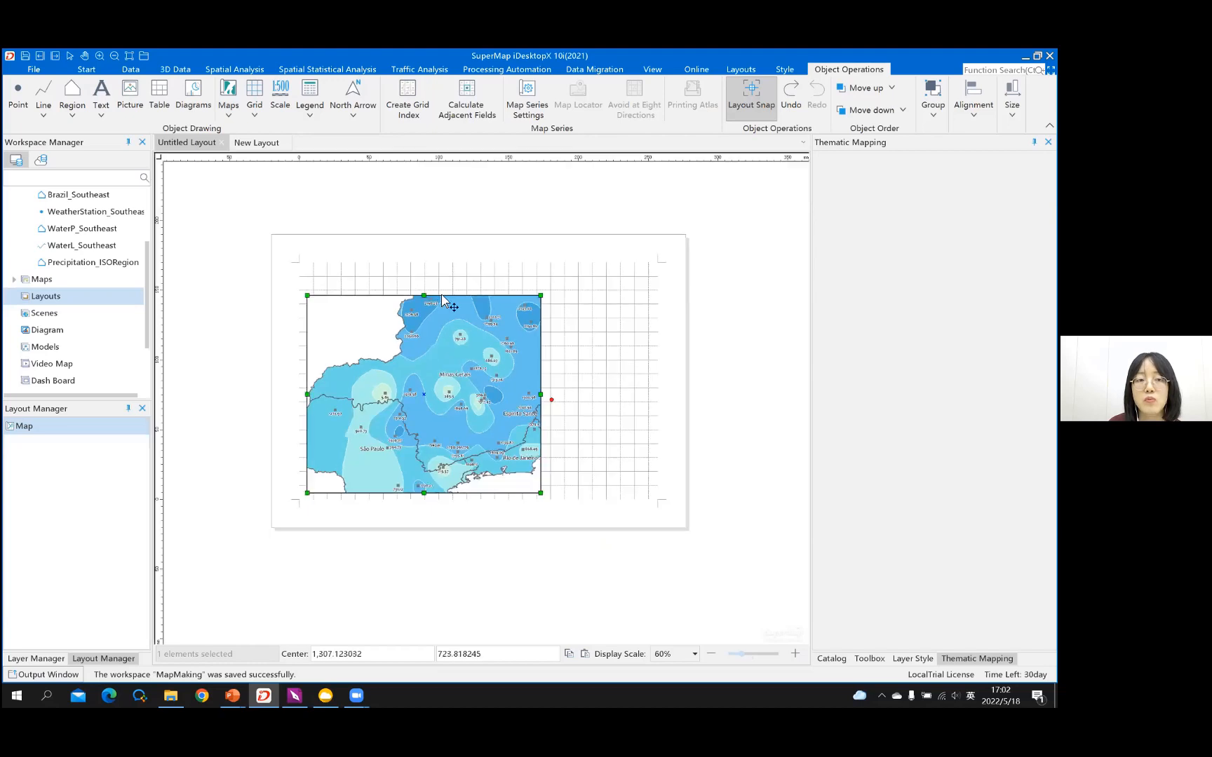
scroll(443, 300, "up", 2)
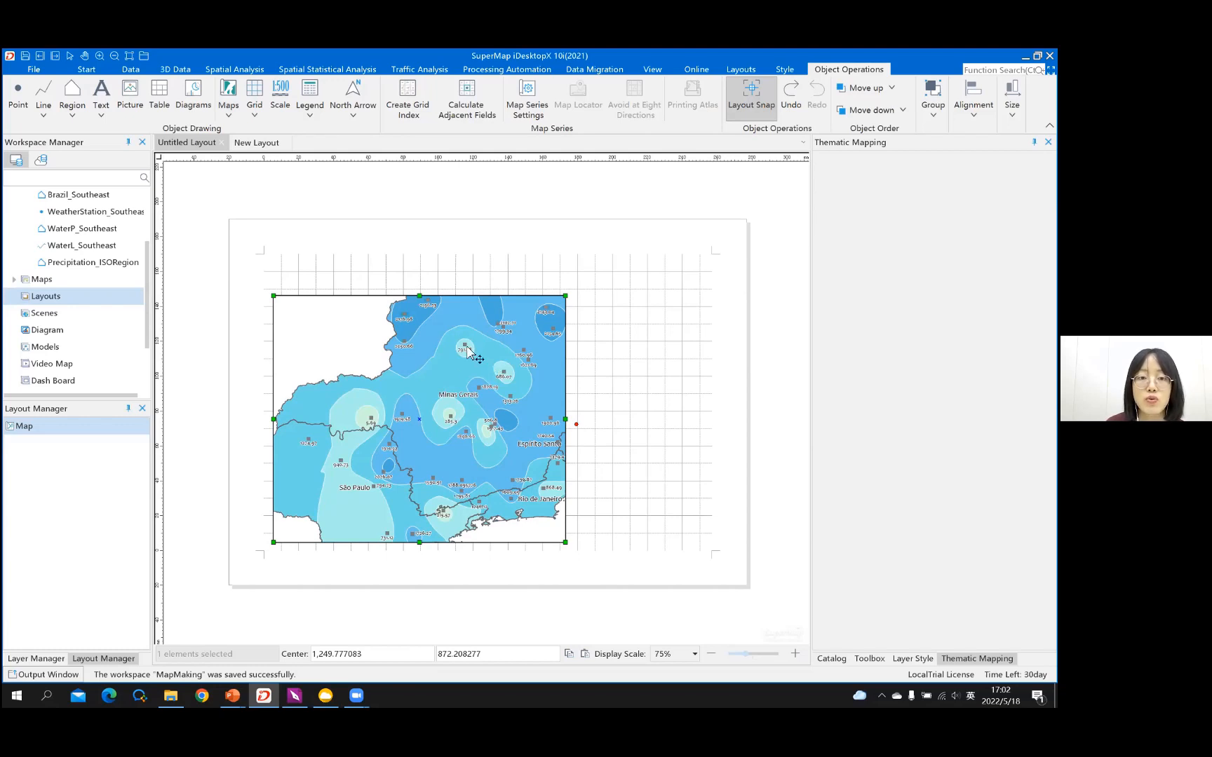
Step: Focus the precipitation map and reduce it until the whole southeast region fits the frame, then end the map focus
left_click(737, 70)
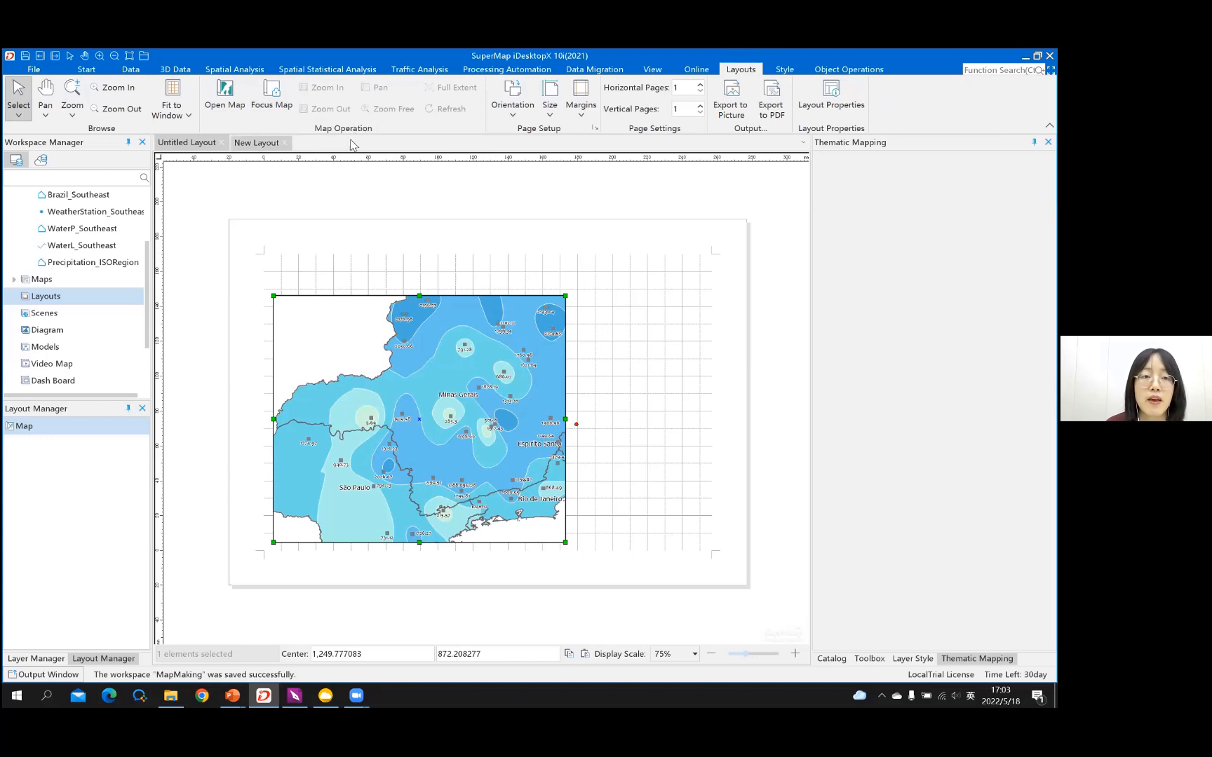
left_click(274, 96)
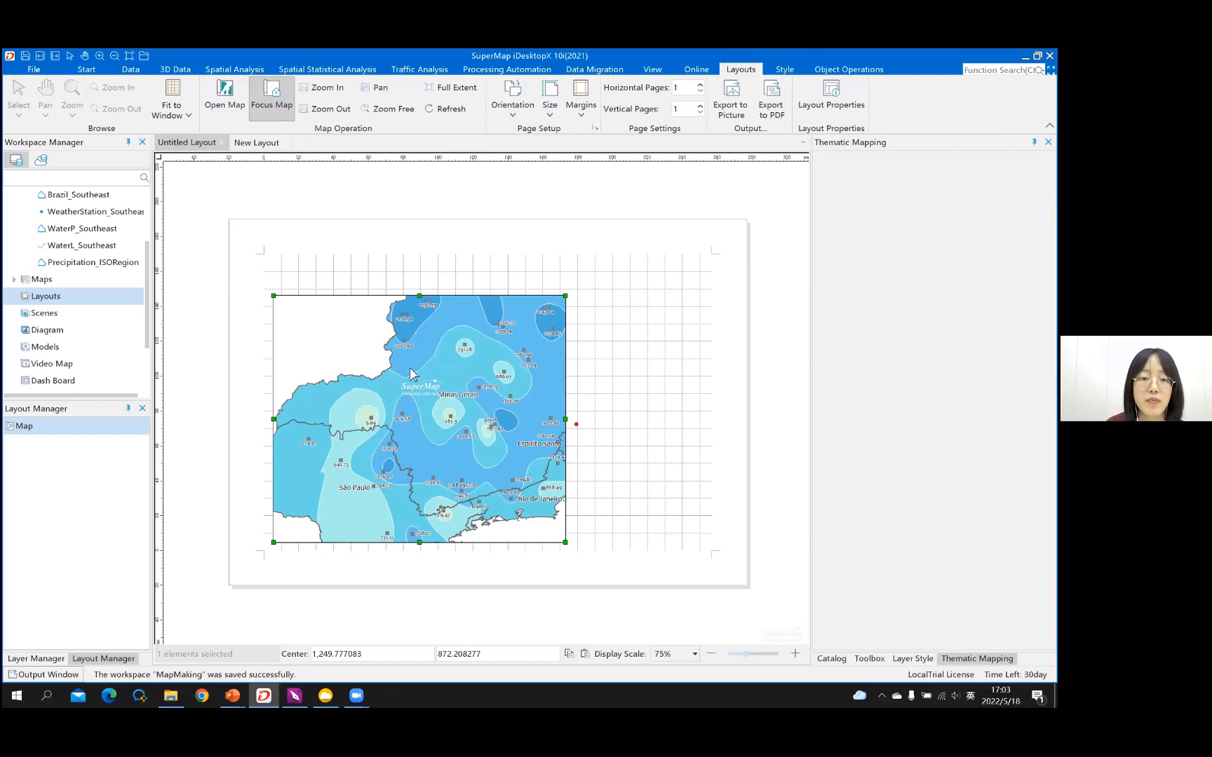
scroll(411, 373, "down", 1)
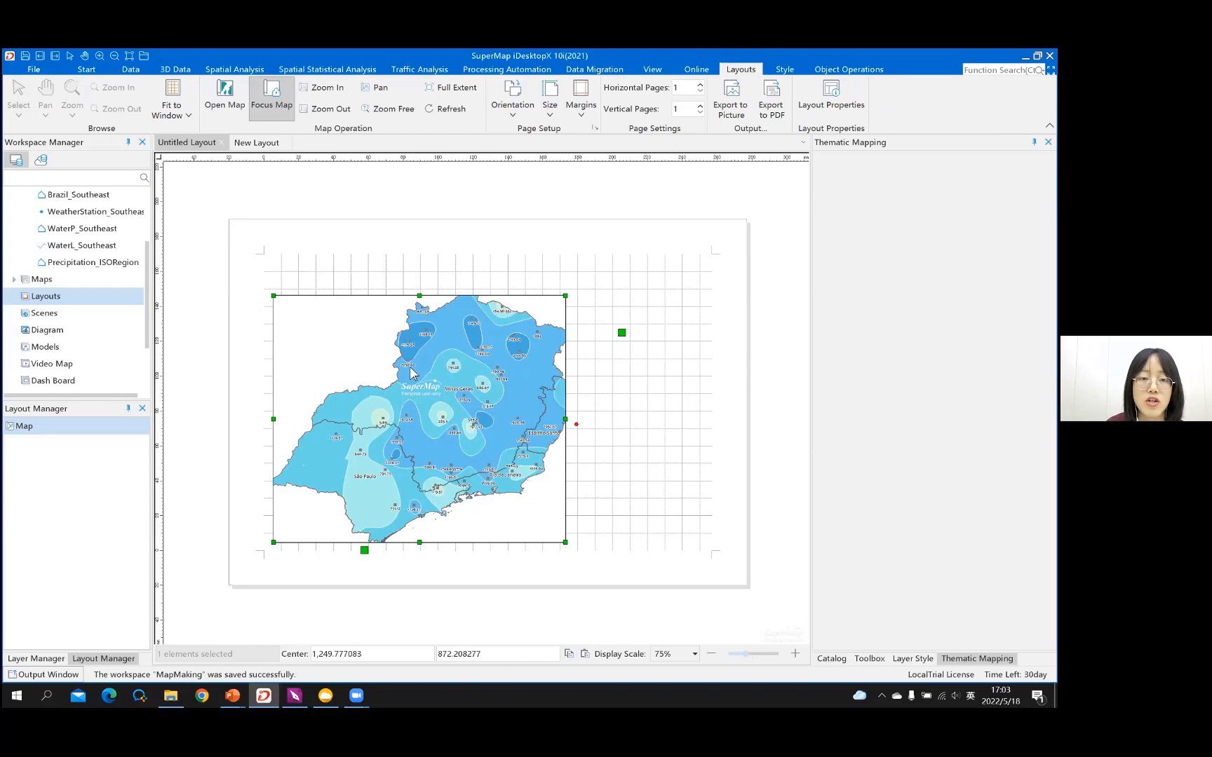
scroll(412, 370, "down", 1)
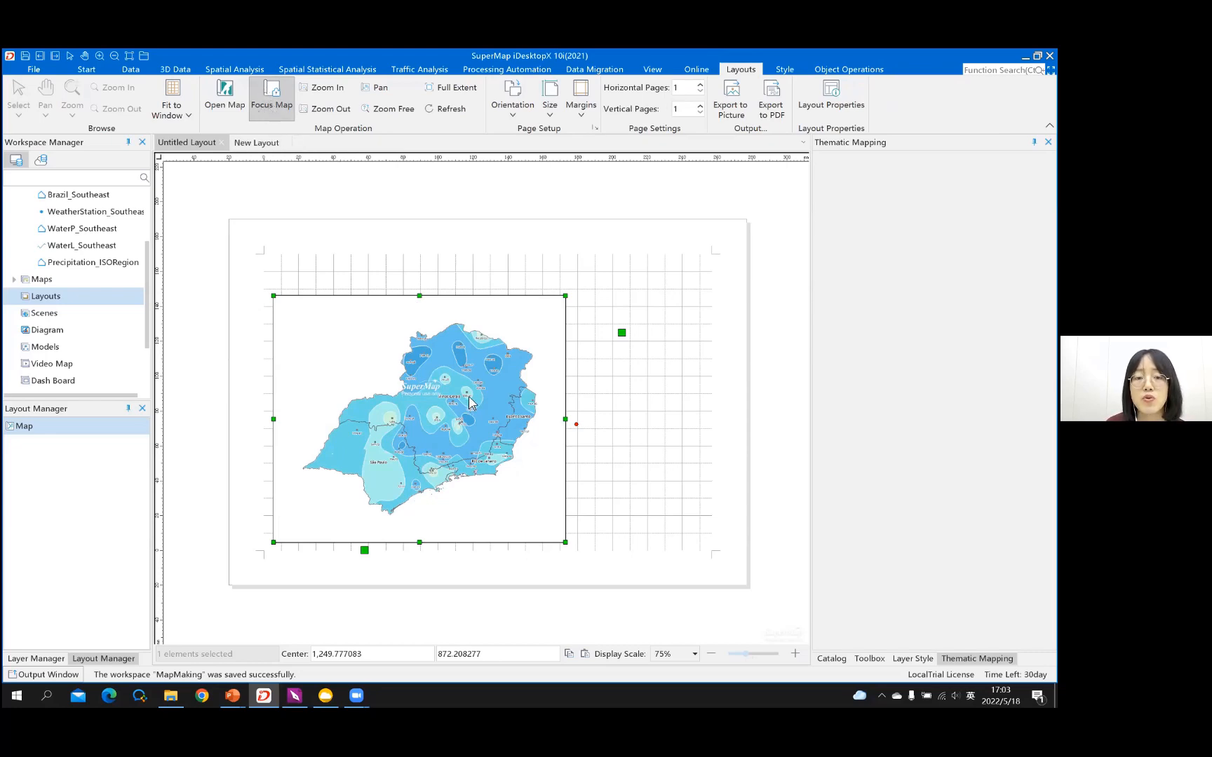
scroll(469, 401, "up", 1)
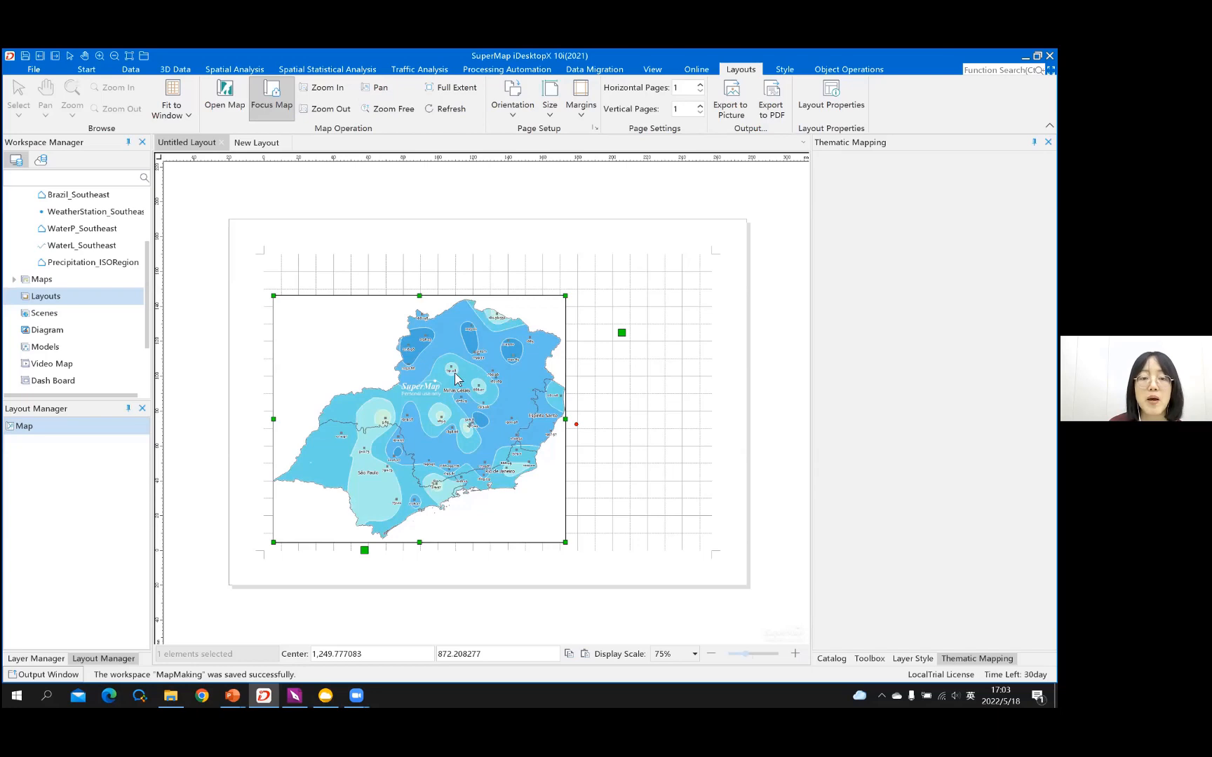
left_click(279, 114)
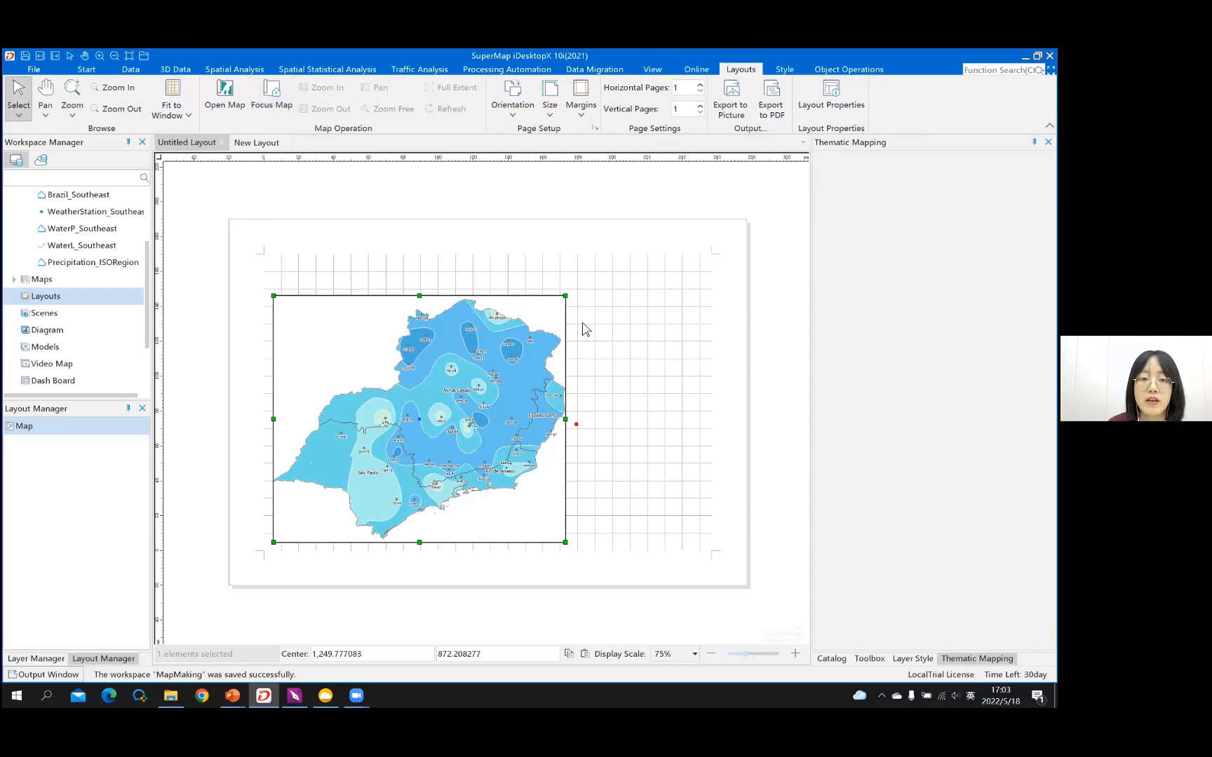
scroll(587, 328, "down", 1)
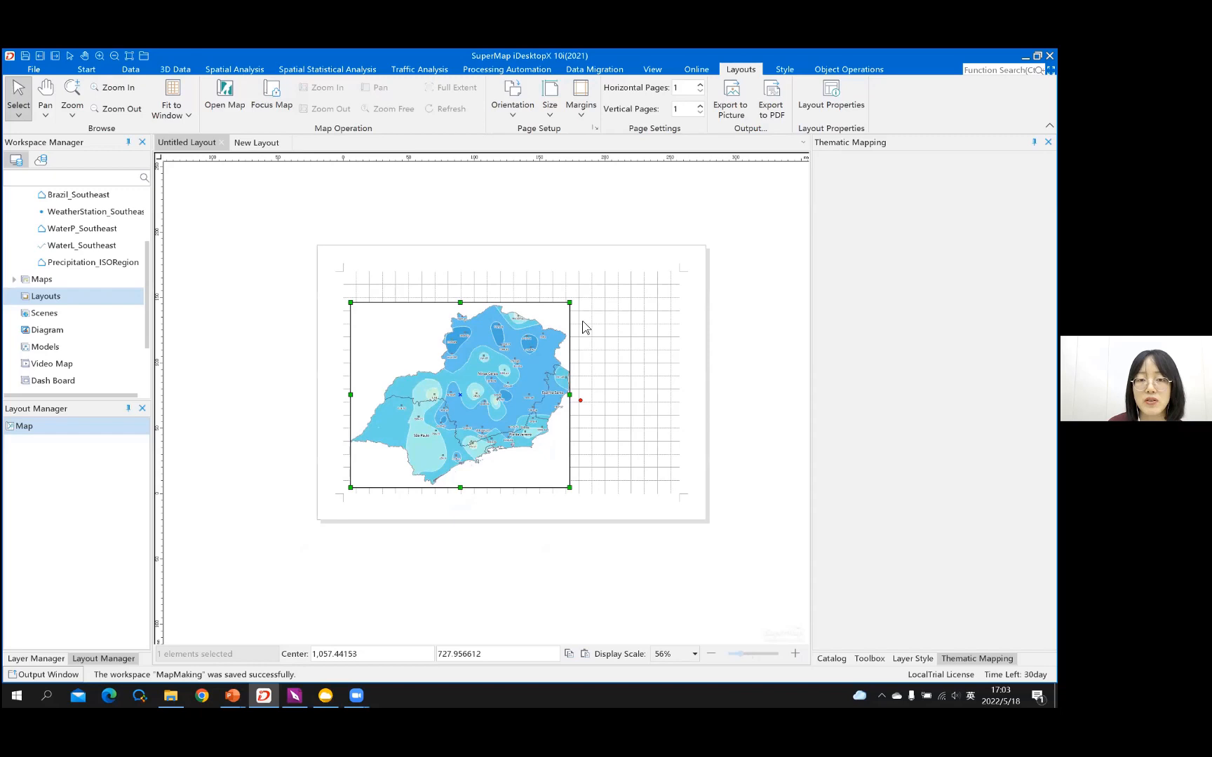
scroll(584, 326, "up", 1)
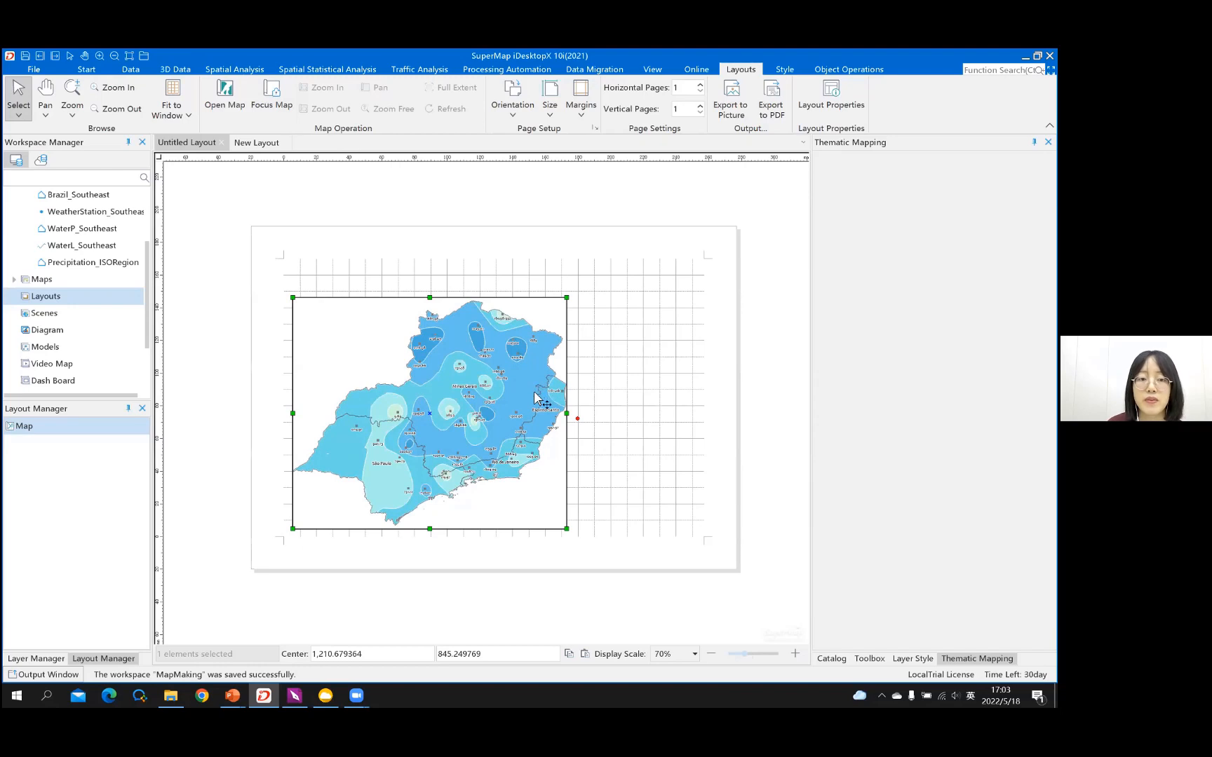
scroll(538, 395, "up", 1)
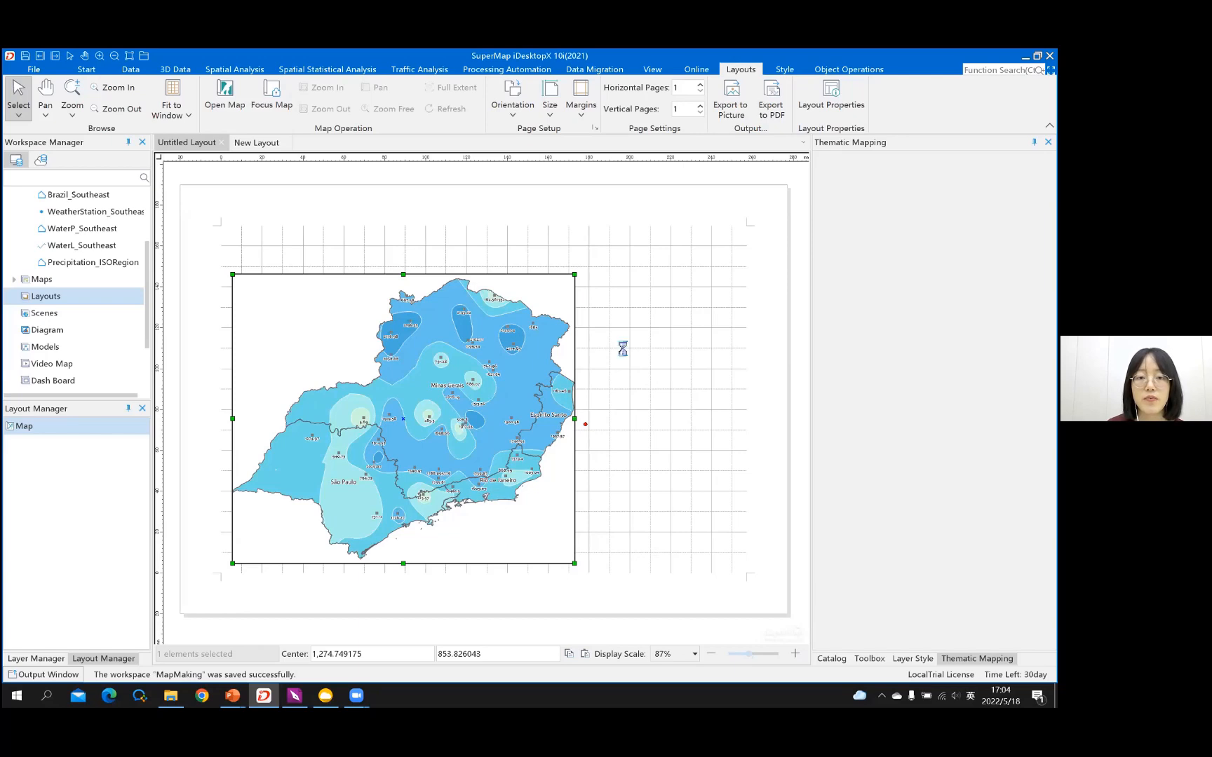
left_click(580, 306)
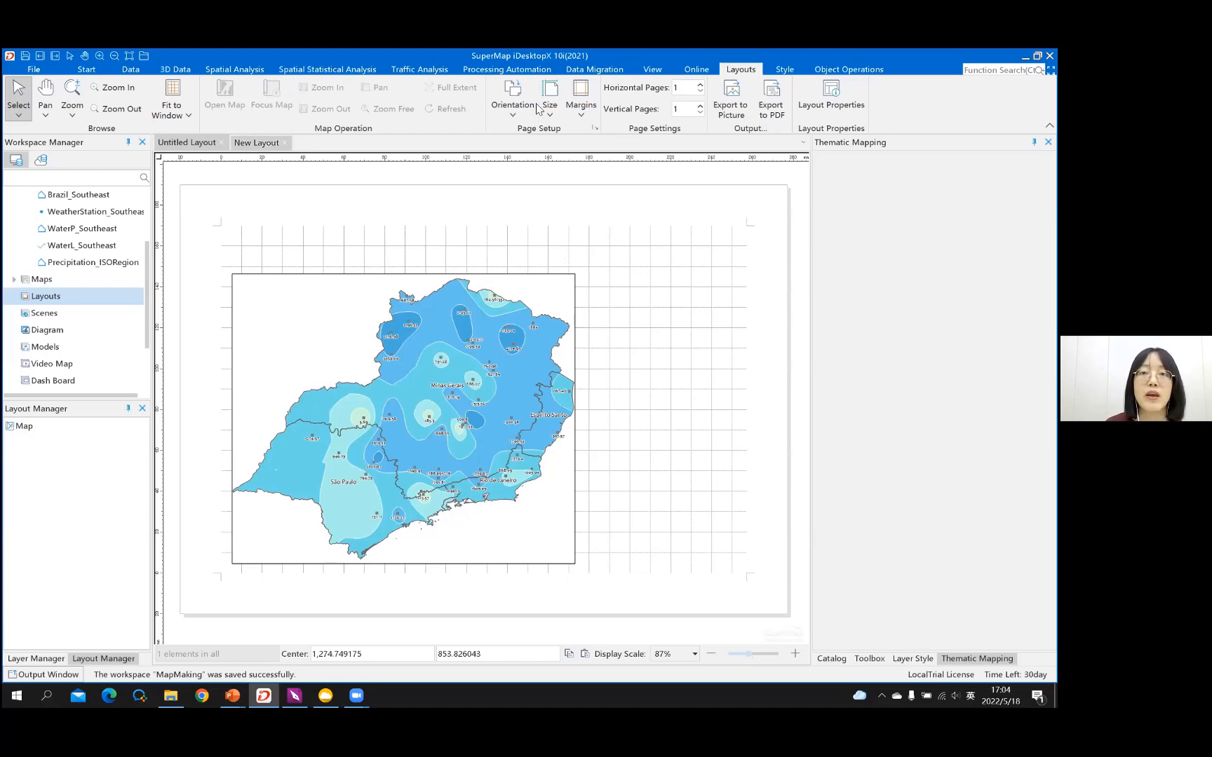
Step: Insert a text object above the map frame with the first line "Annual Precipitation in Southeast Region of Brazil"
left_click(842, 71)
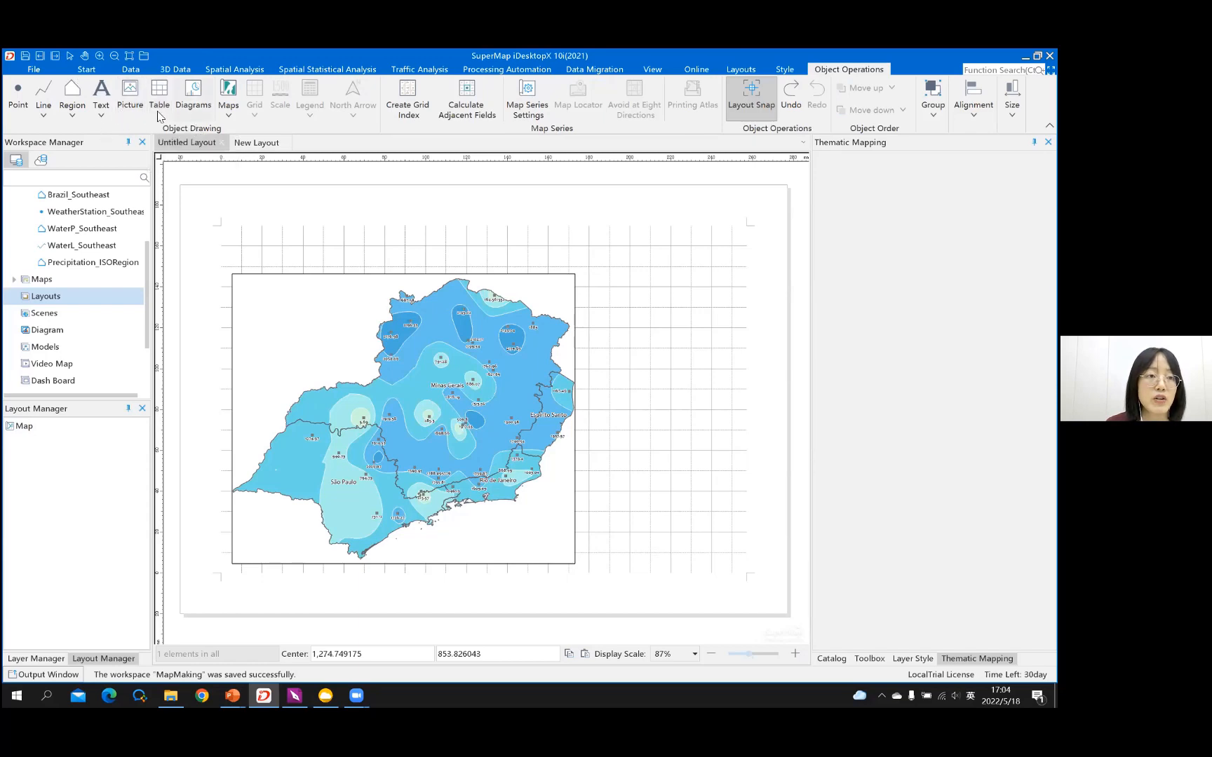
left_click(101, 117)
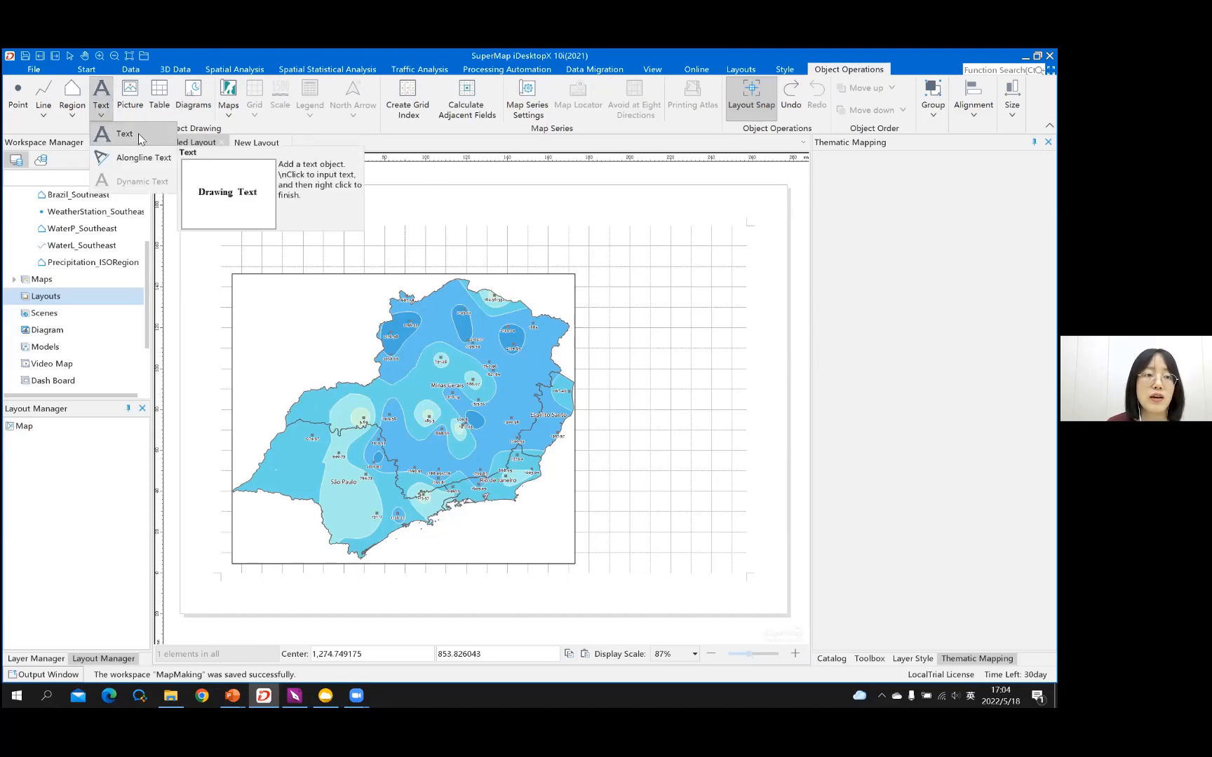
left_click(138, 133)
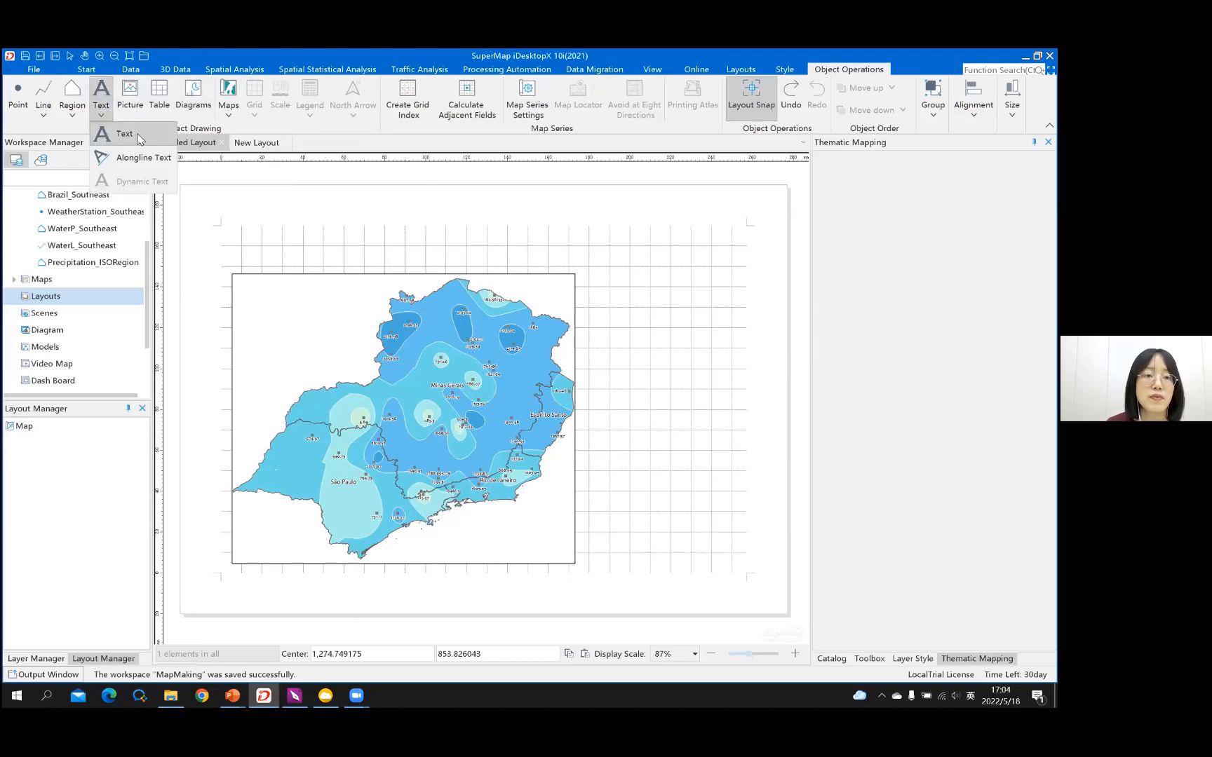
left_click(293, 236)
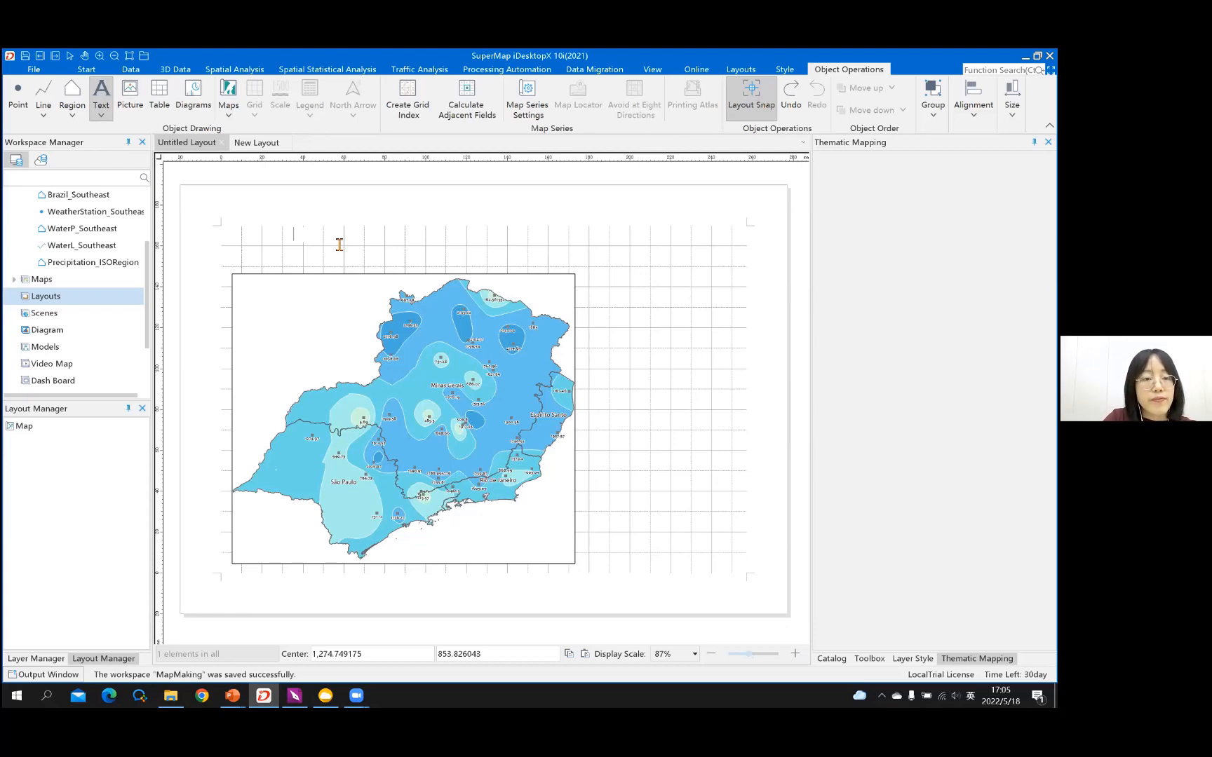
type("Annual")
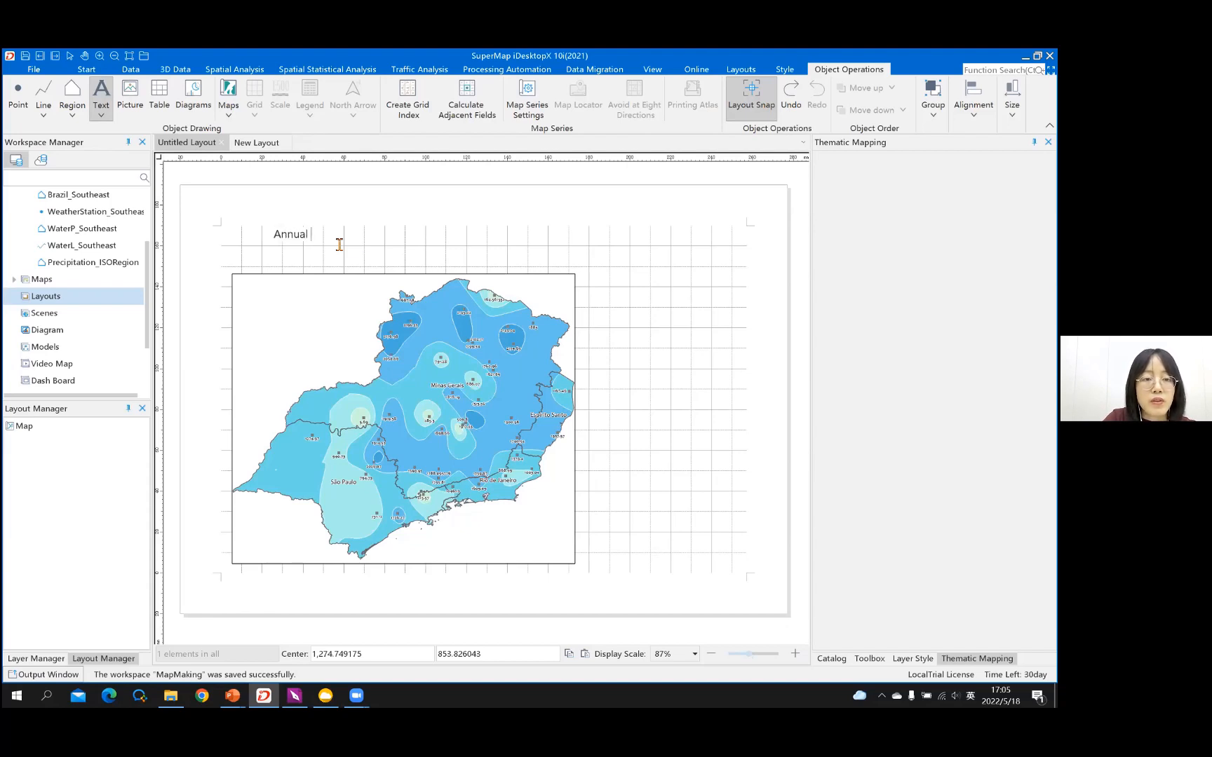
type(" Precipitation in")
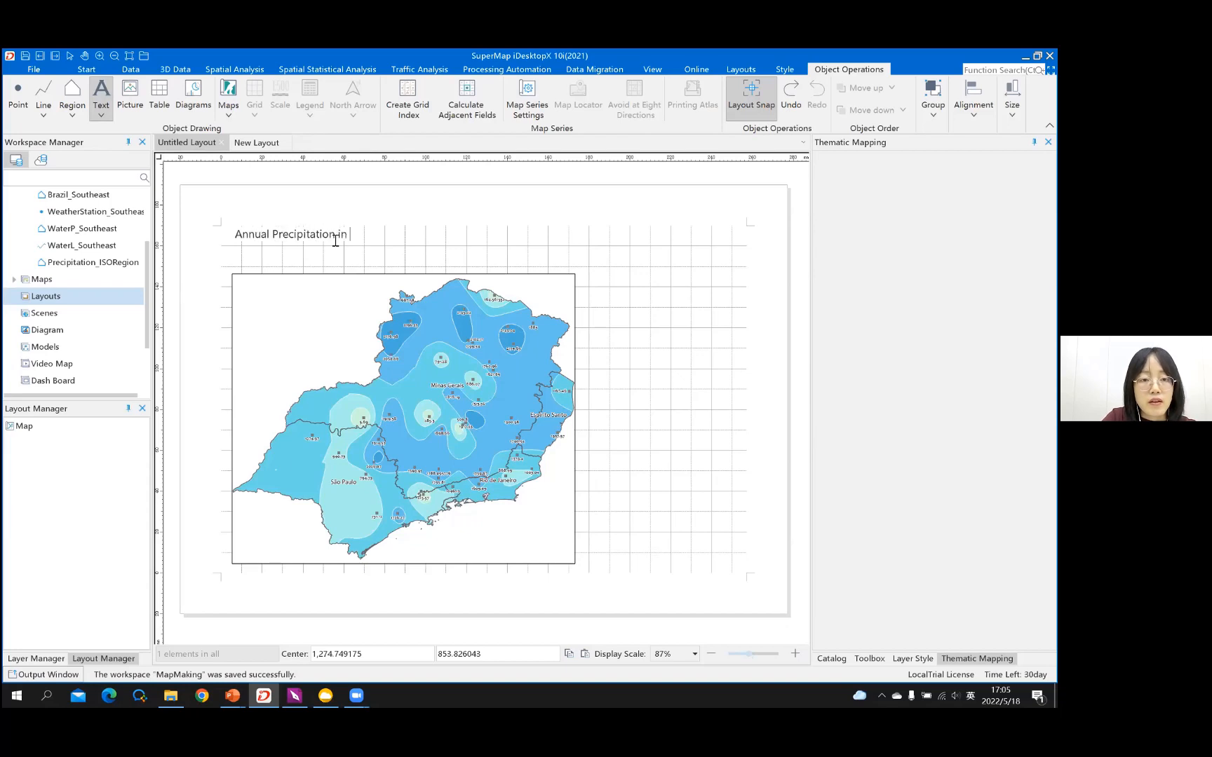
type(" So")
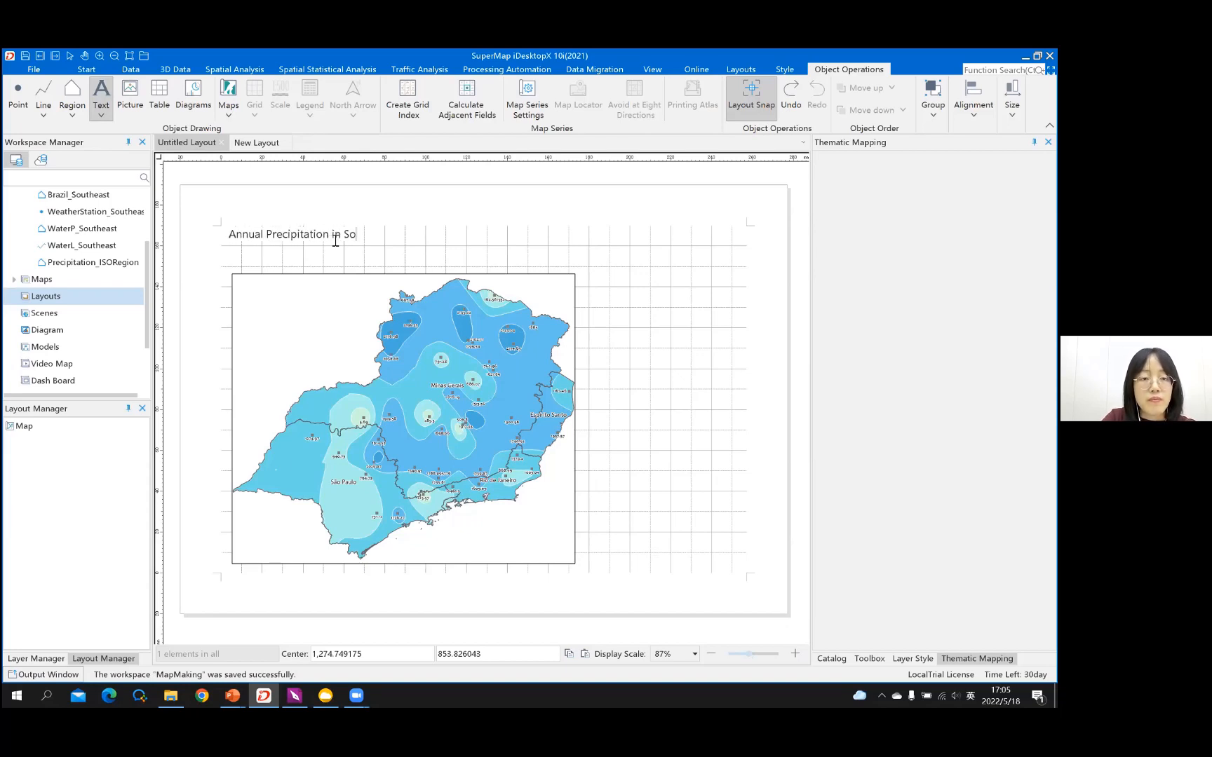
type("uthes")
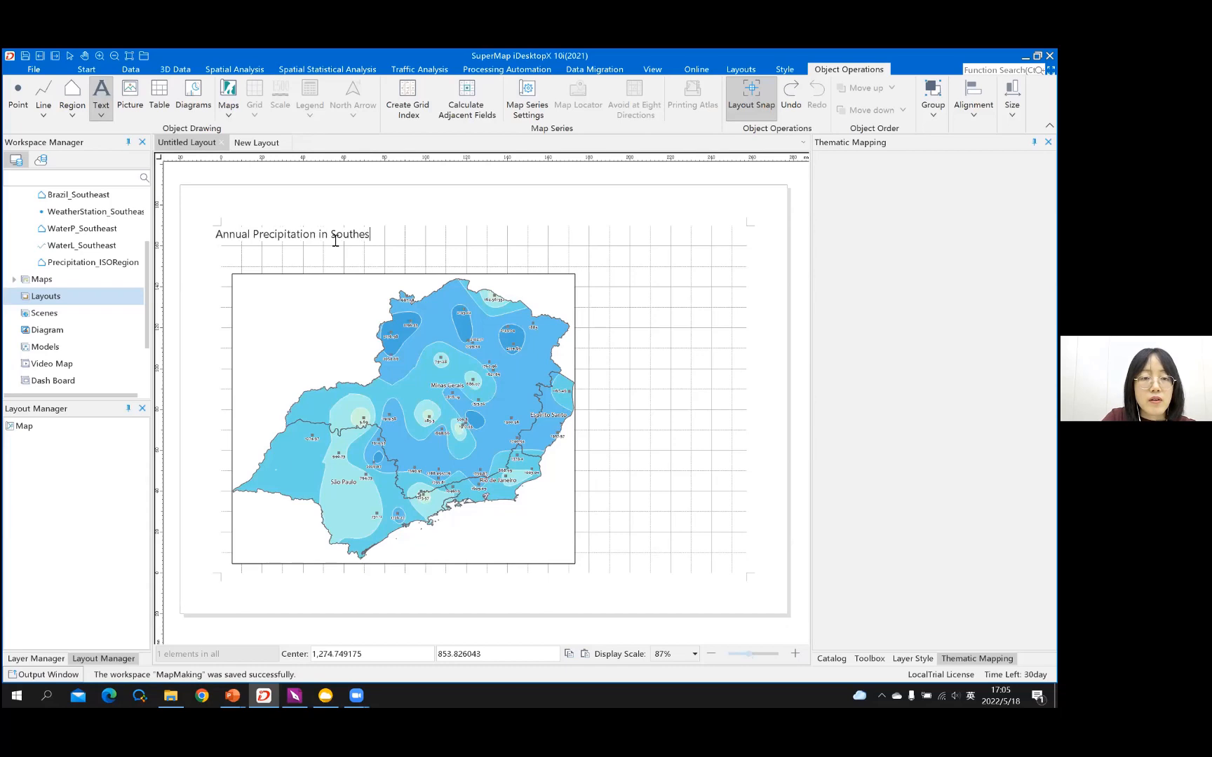
key("BackSpace")
type("at")
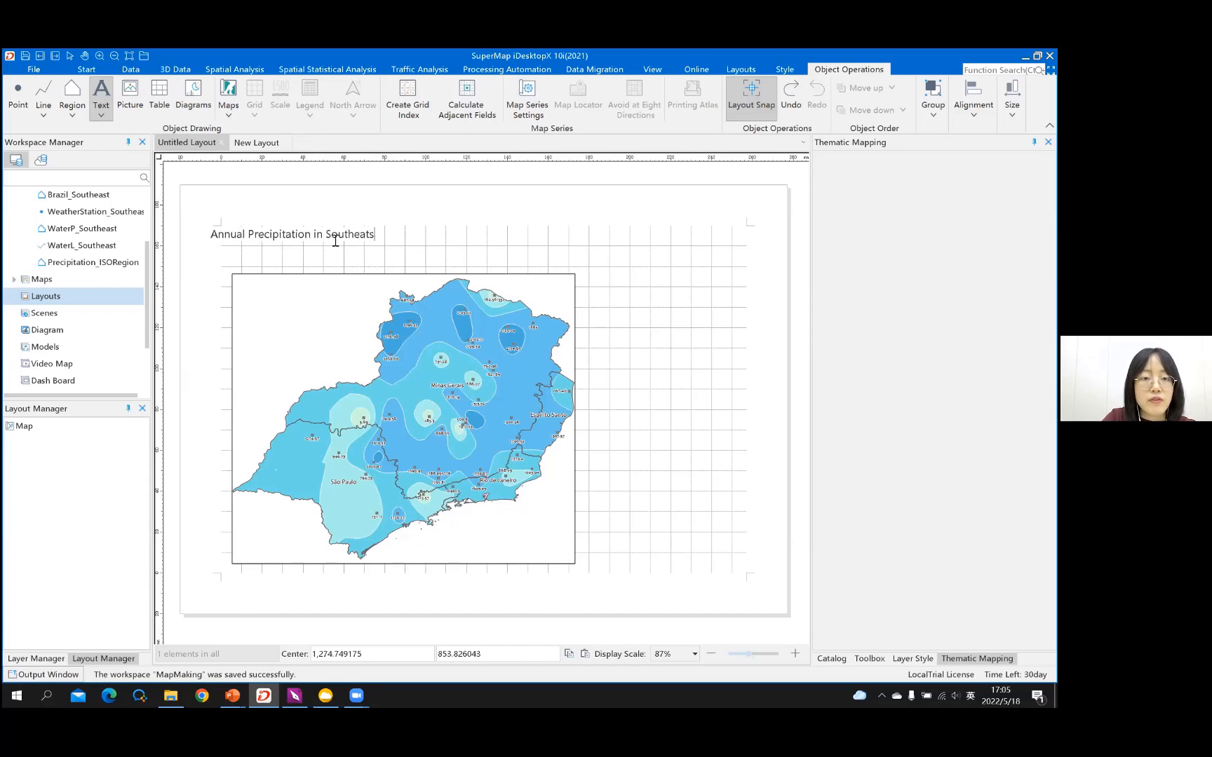
key("BackSpace")
type("st Re")
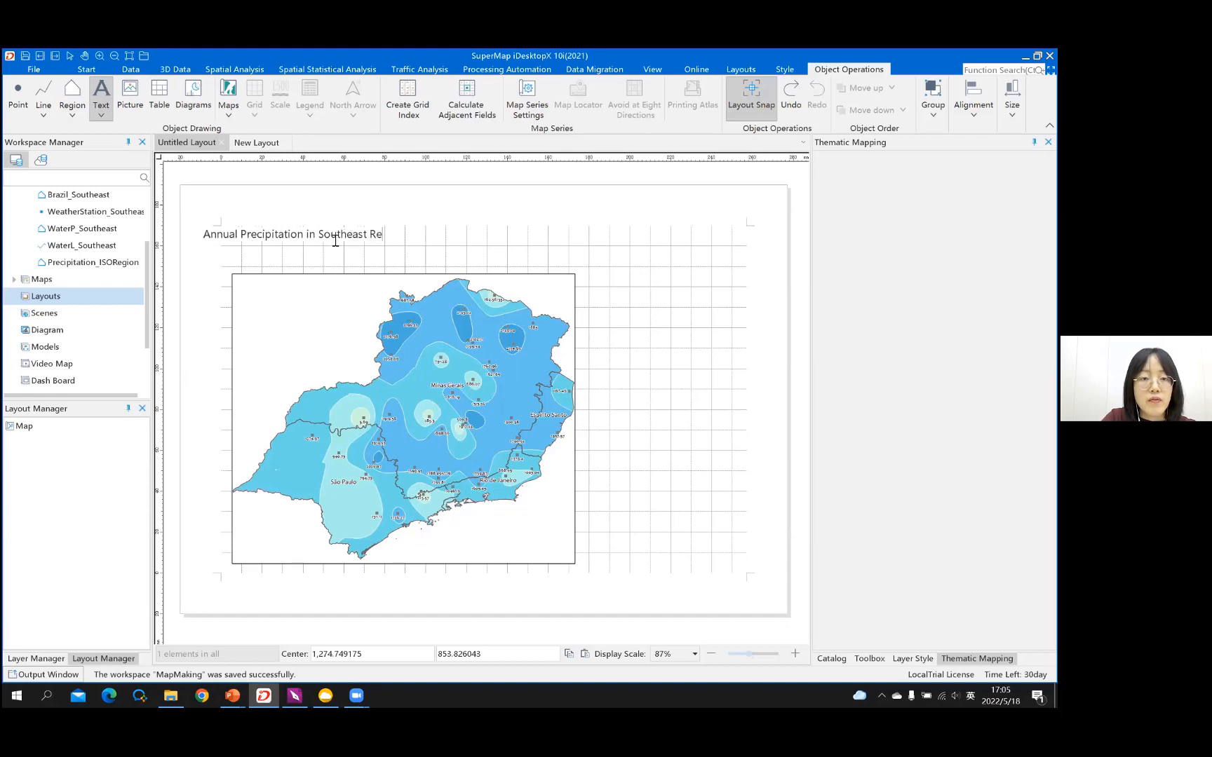
type("gion")
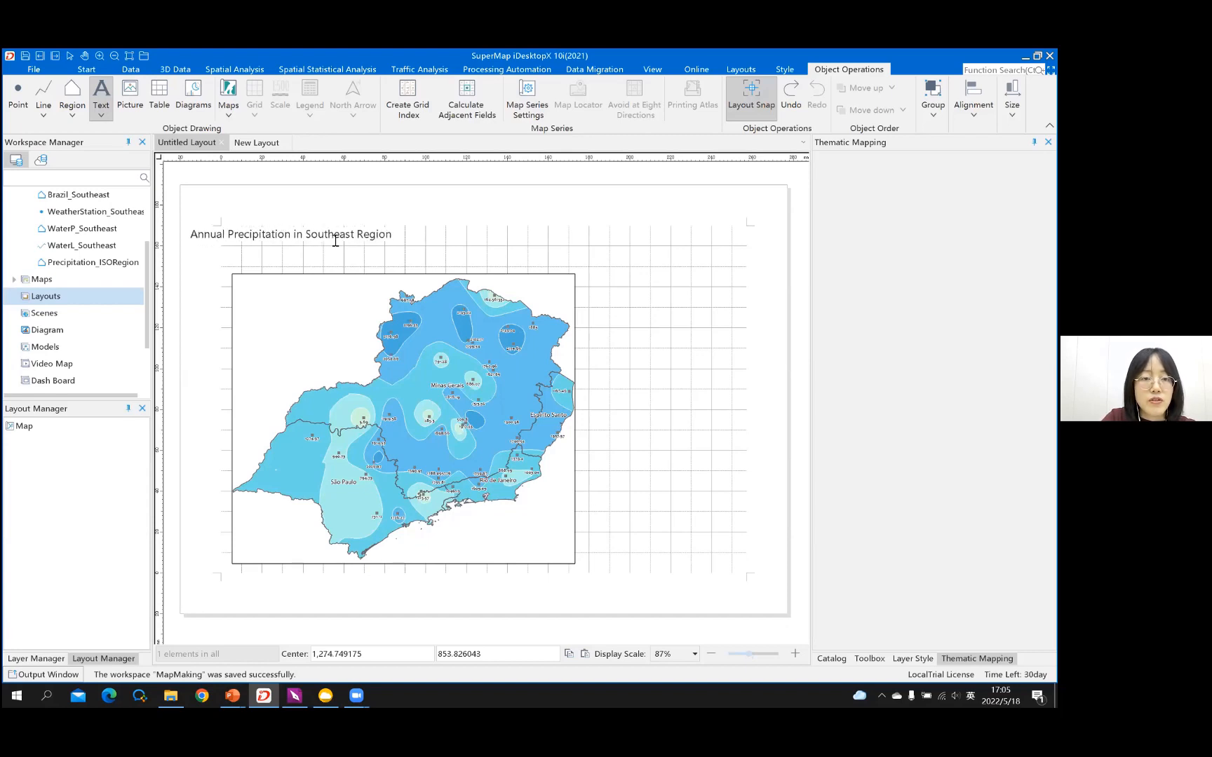
type(" of Brazil")
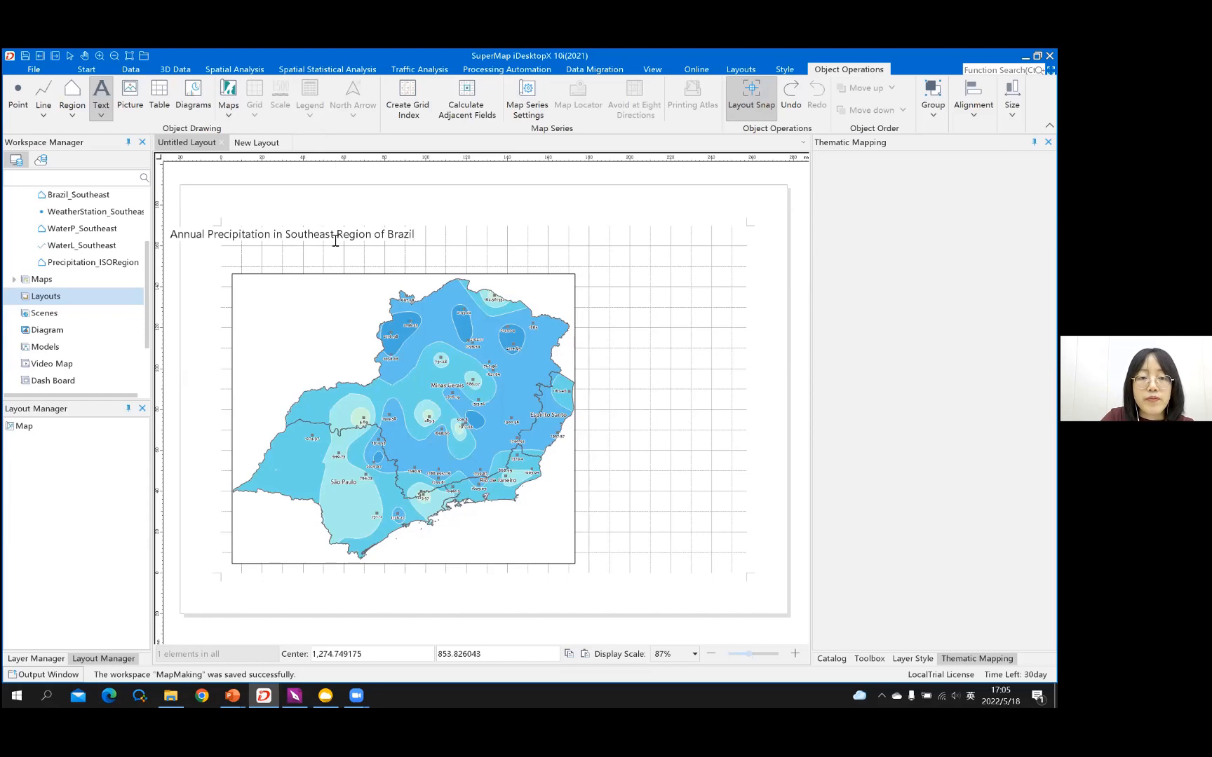
Step: Add the second title line "Factor for Landslide Susceptibility Assessment" and finish the text object
key("Return")
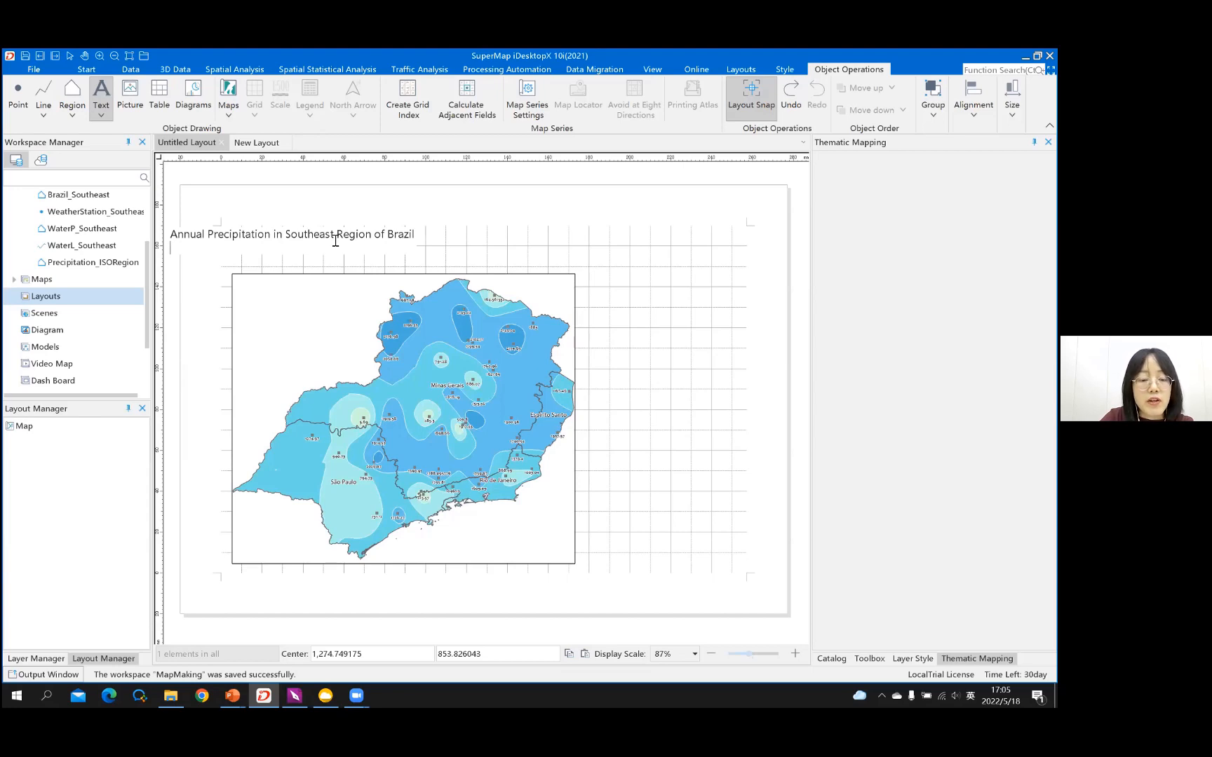
type("Fact")
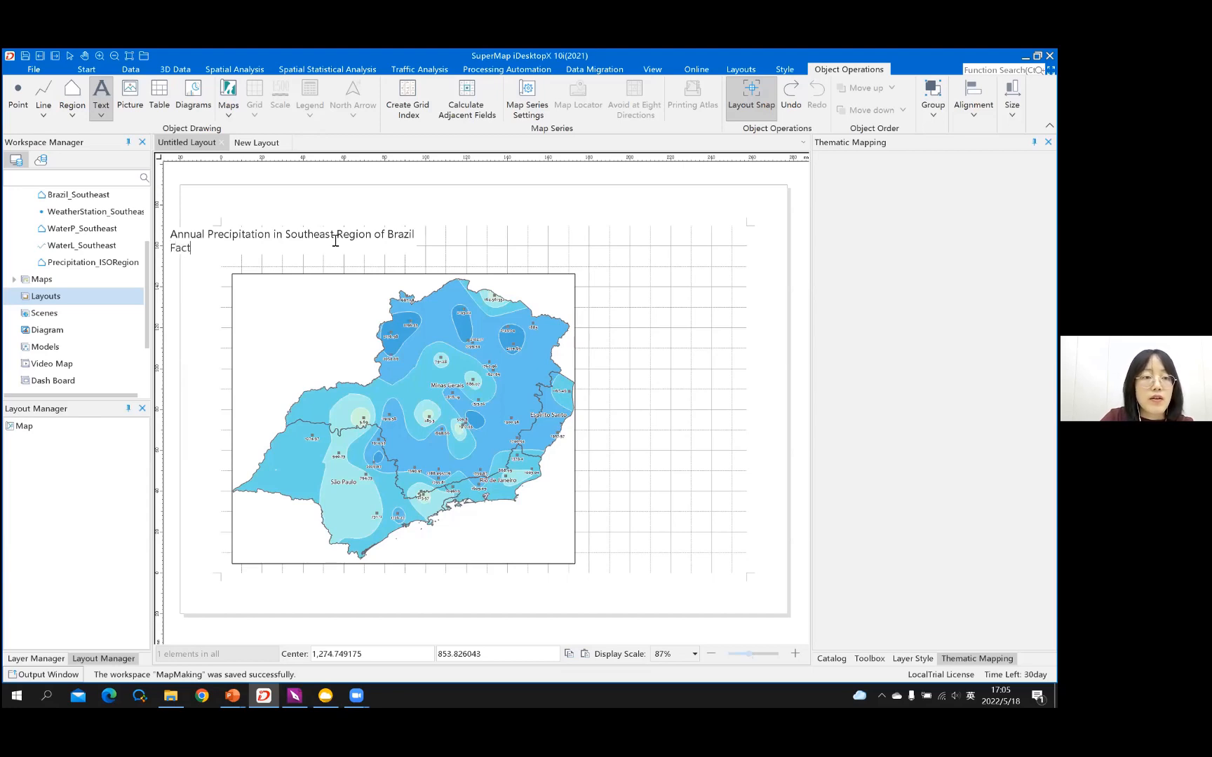
type("or for ")
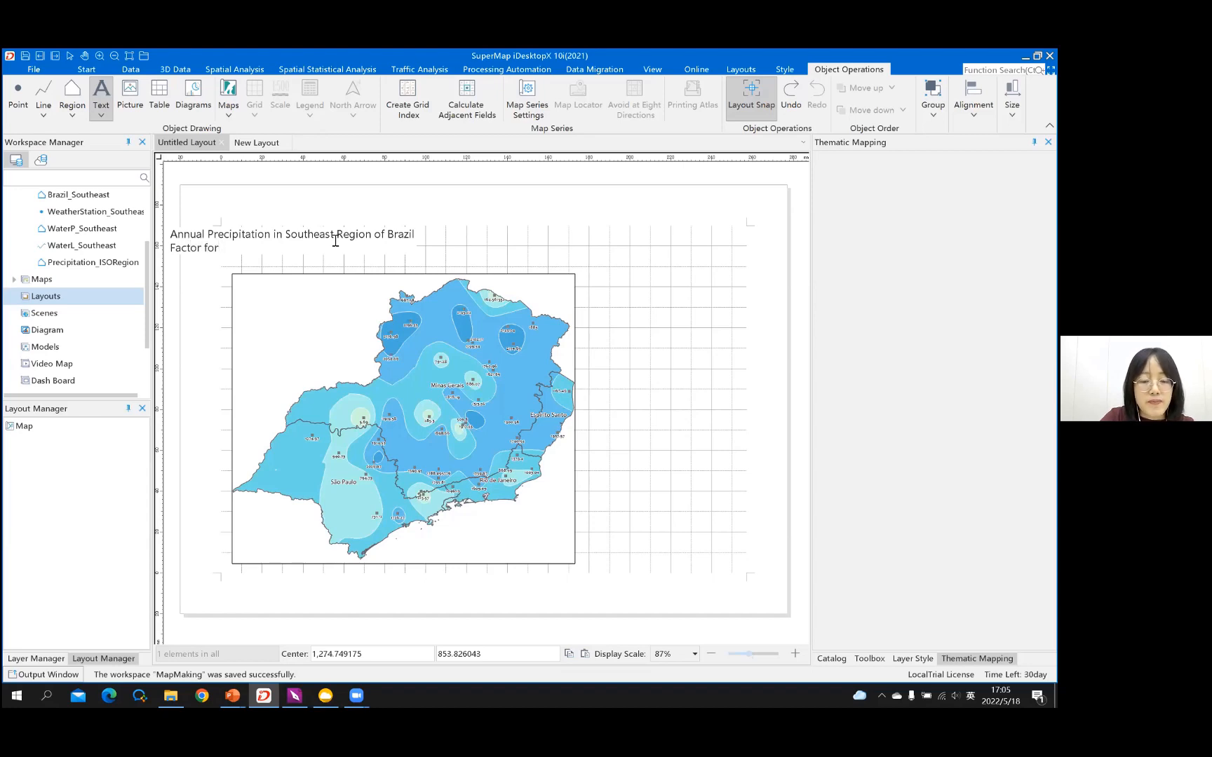
type("Lan")
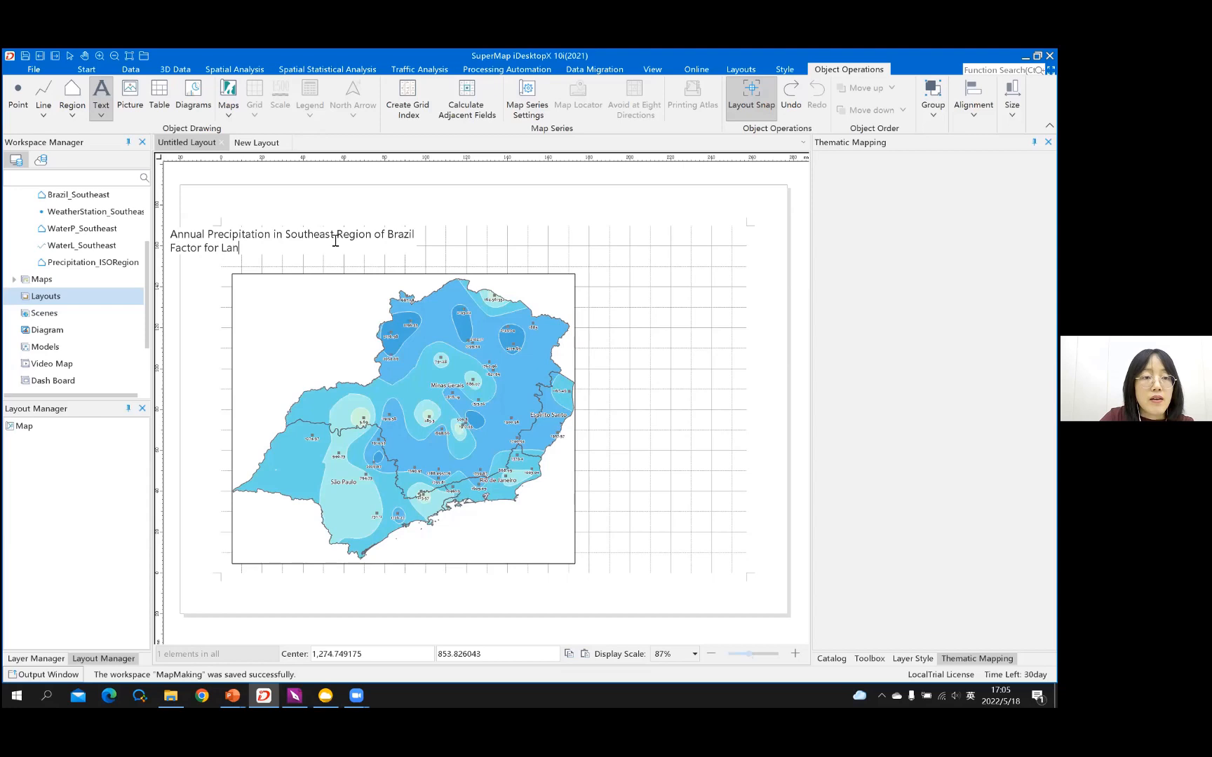
type("dslide S")
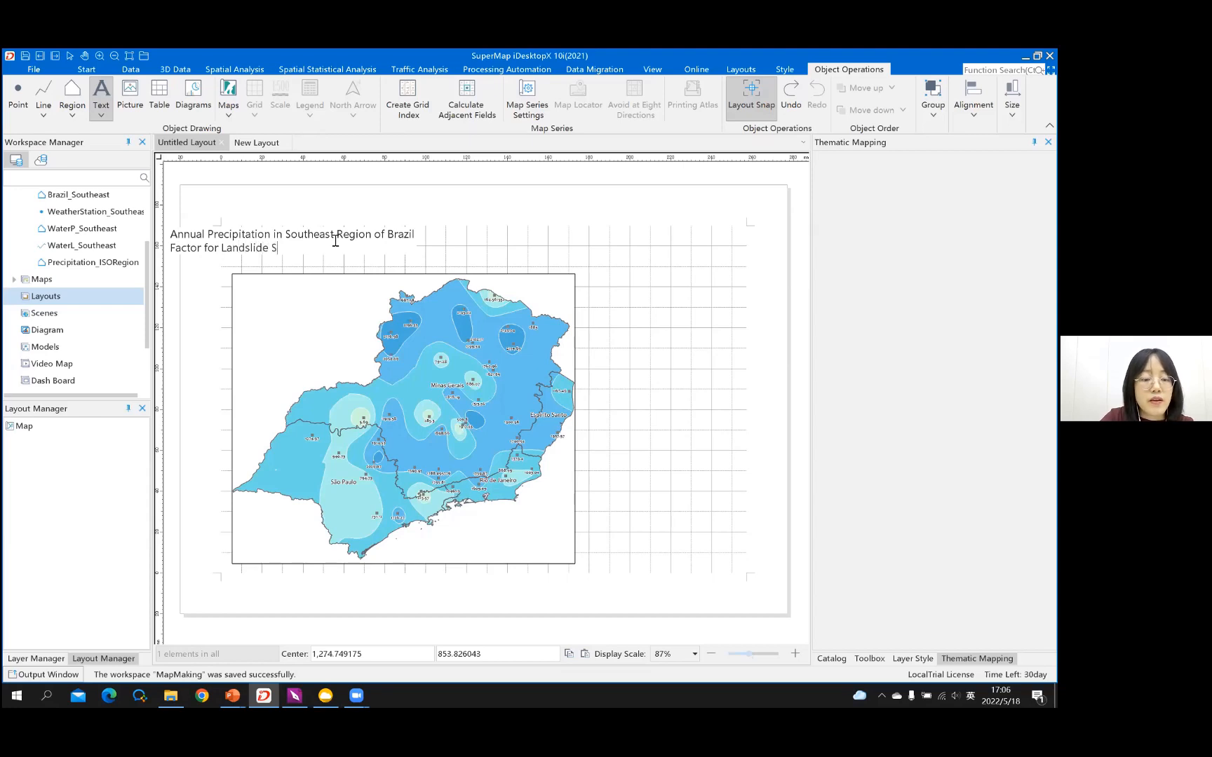
type("uscep")
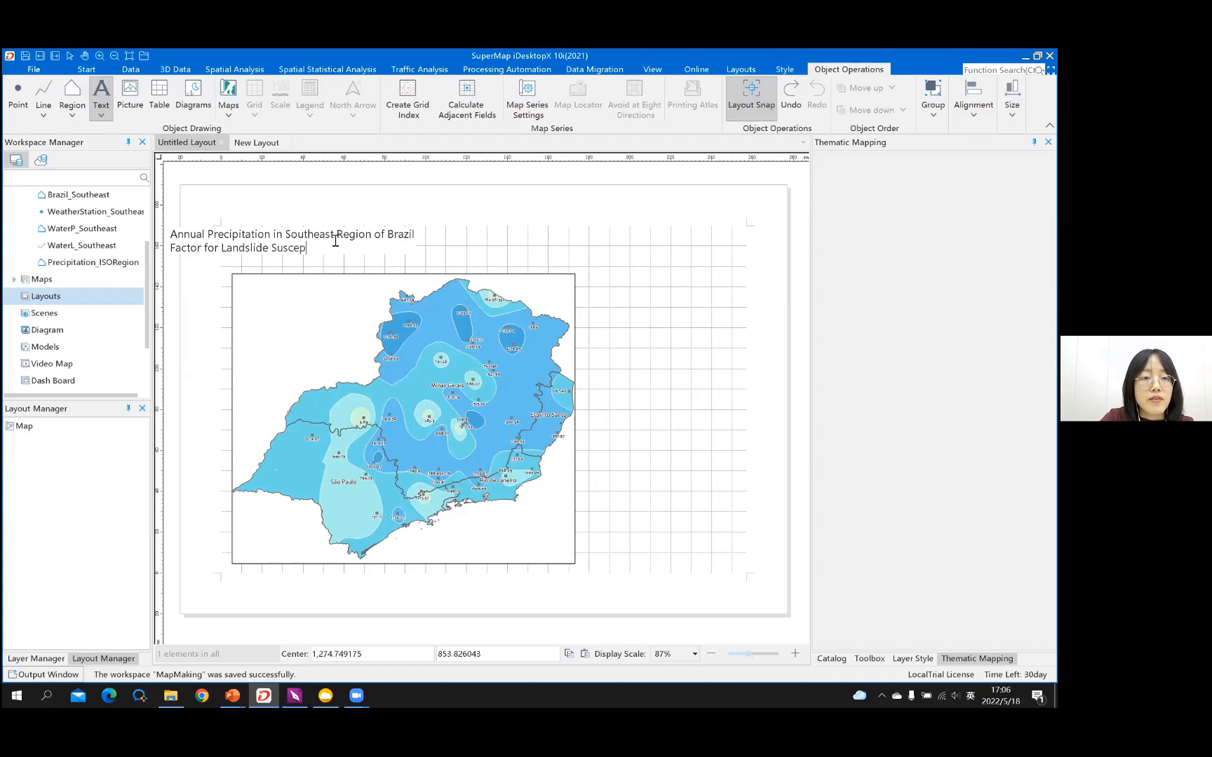
type("tibility")
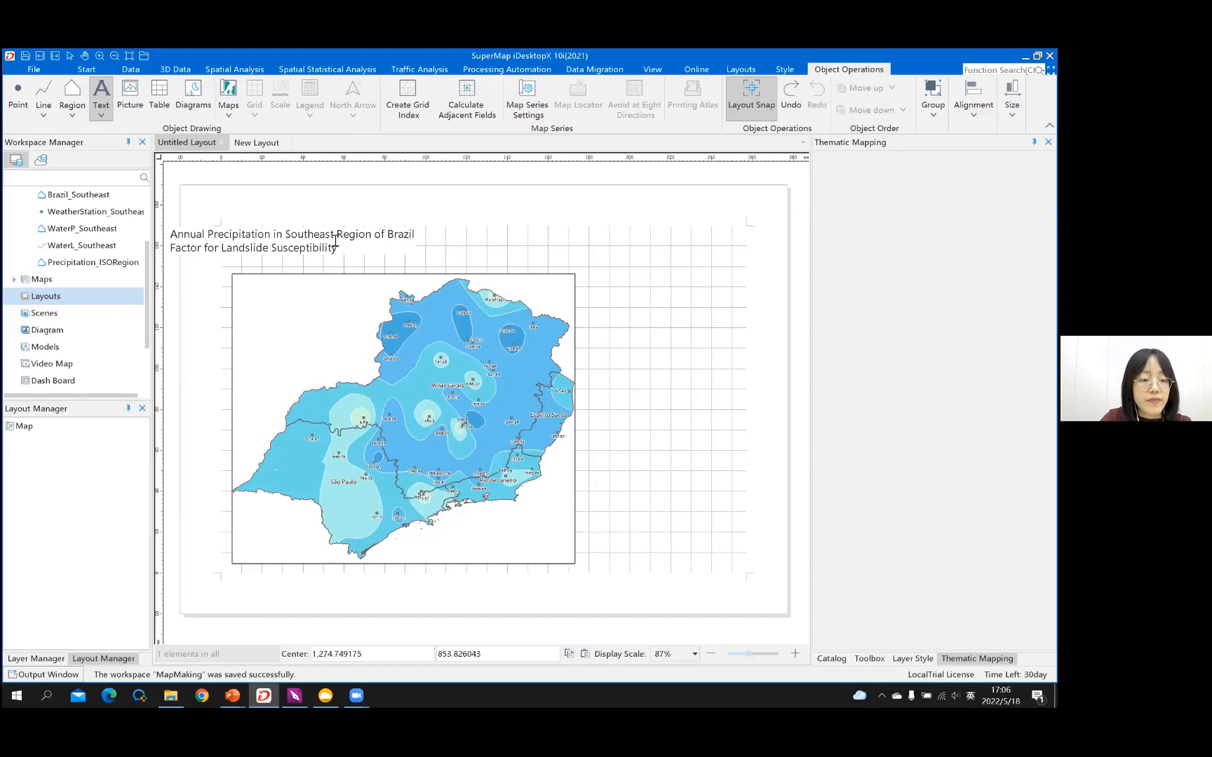
type(" Asse")
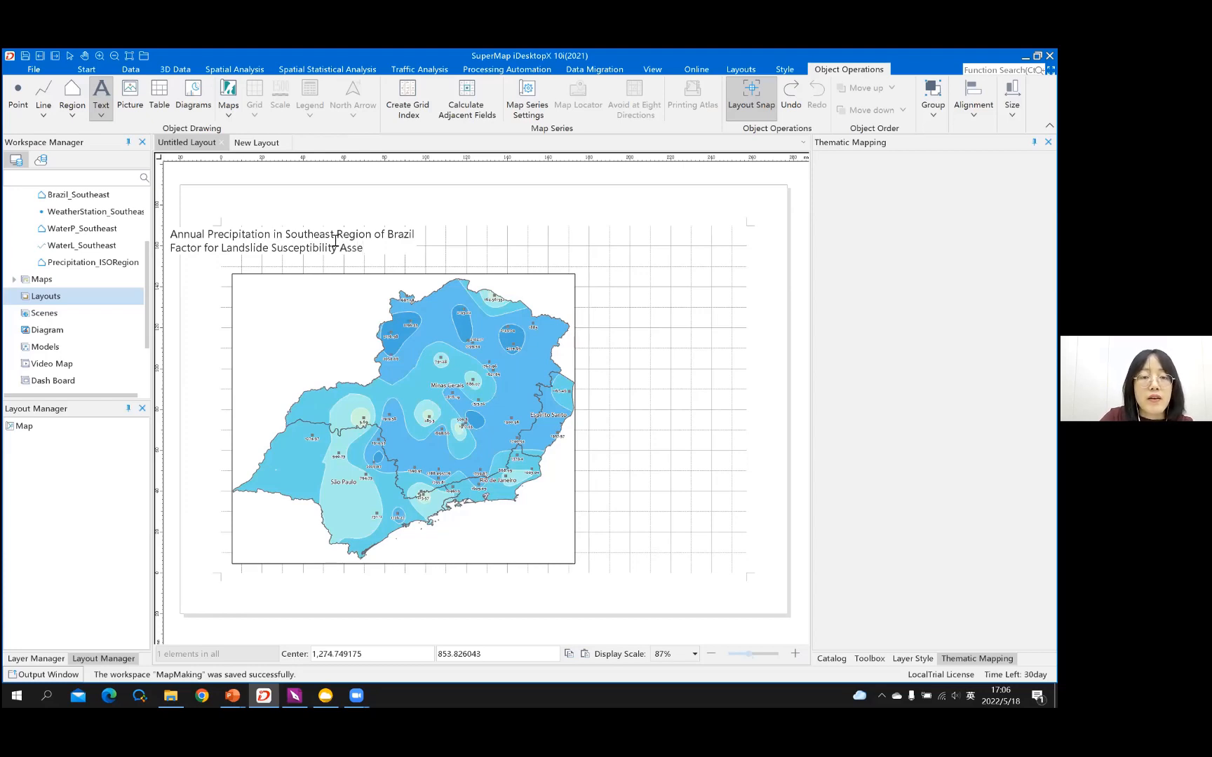
type("ssment")
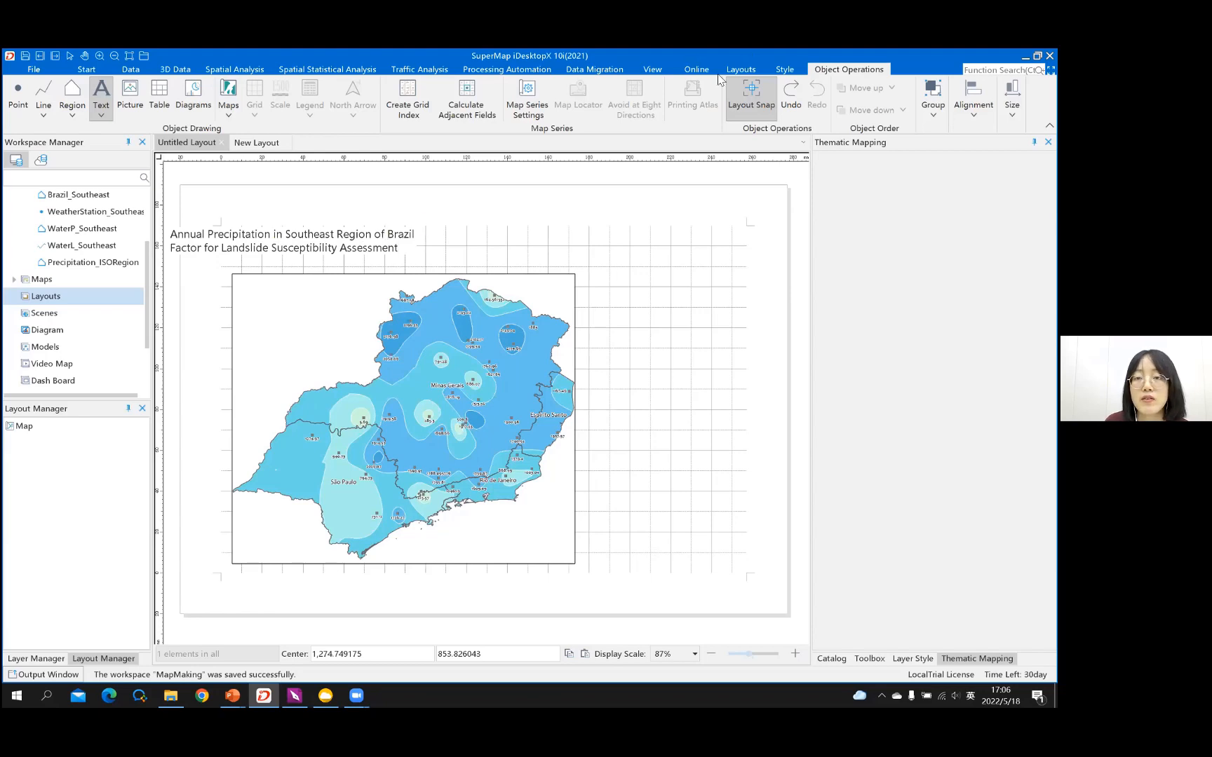
left_click(740, 71)
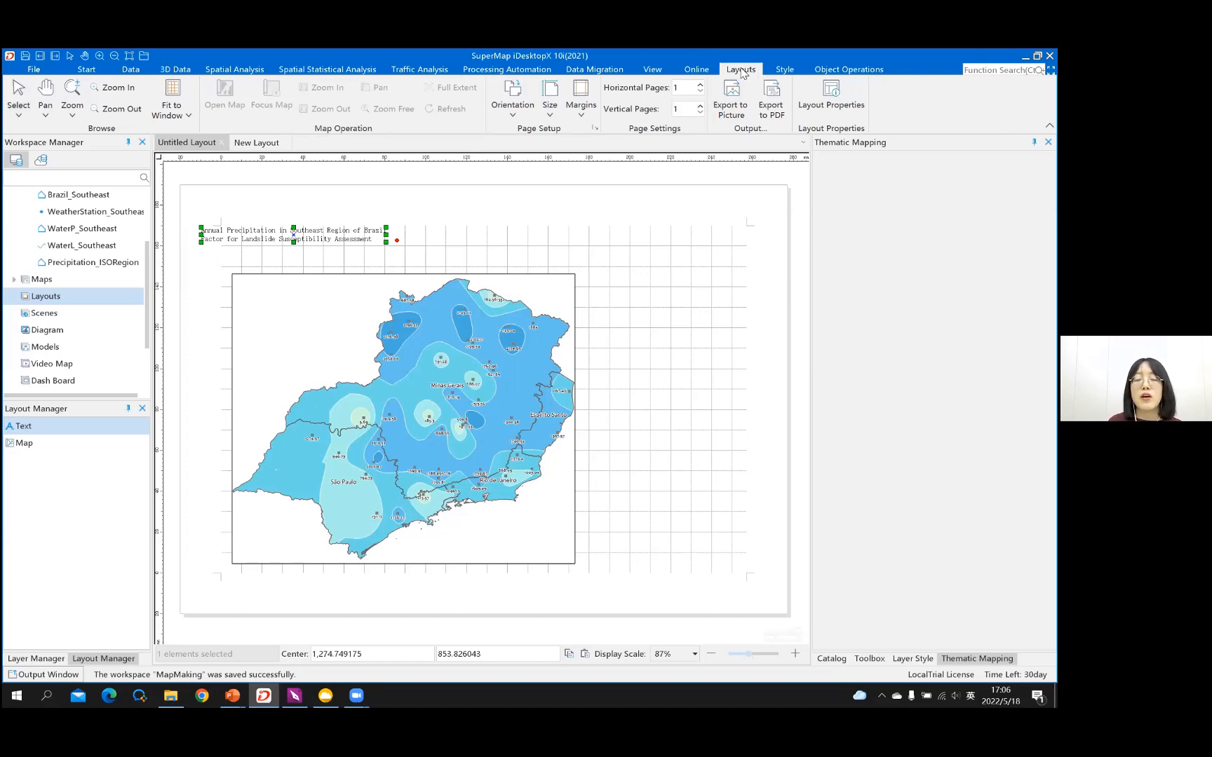
Step: Move the two-line title to the upper middle of the page, just above the map frame
double_click(330, 239)
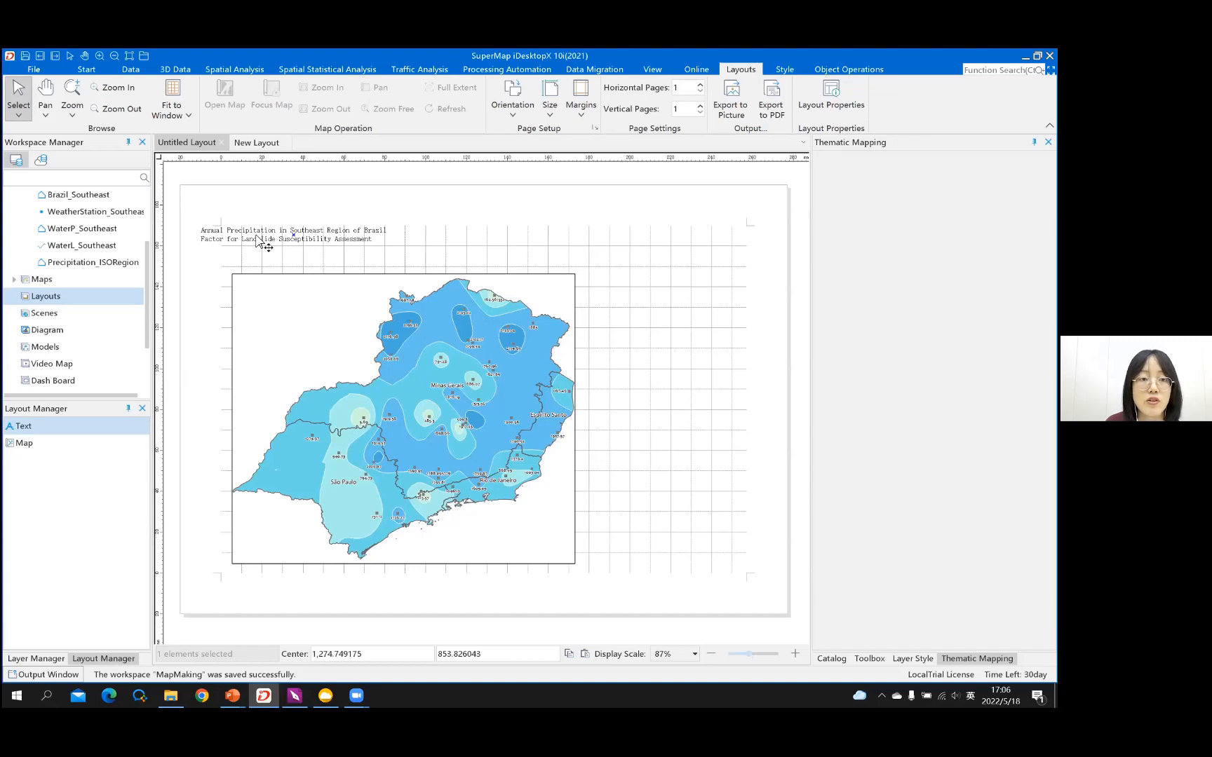
key("ctrl+v")
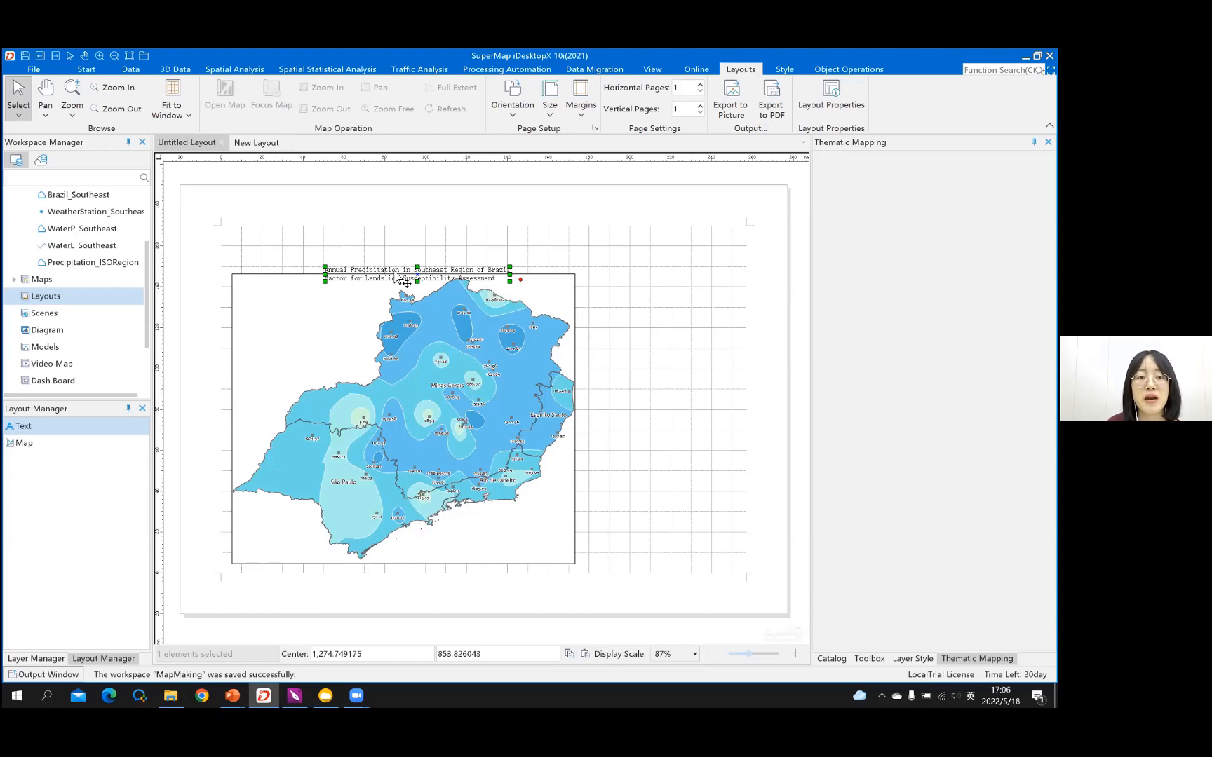
left_click_drag(395, 274, 401, 247)
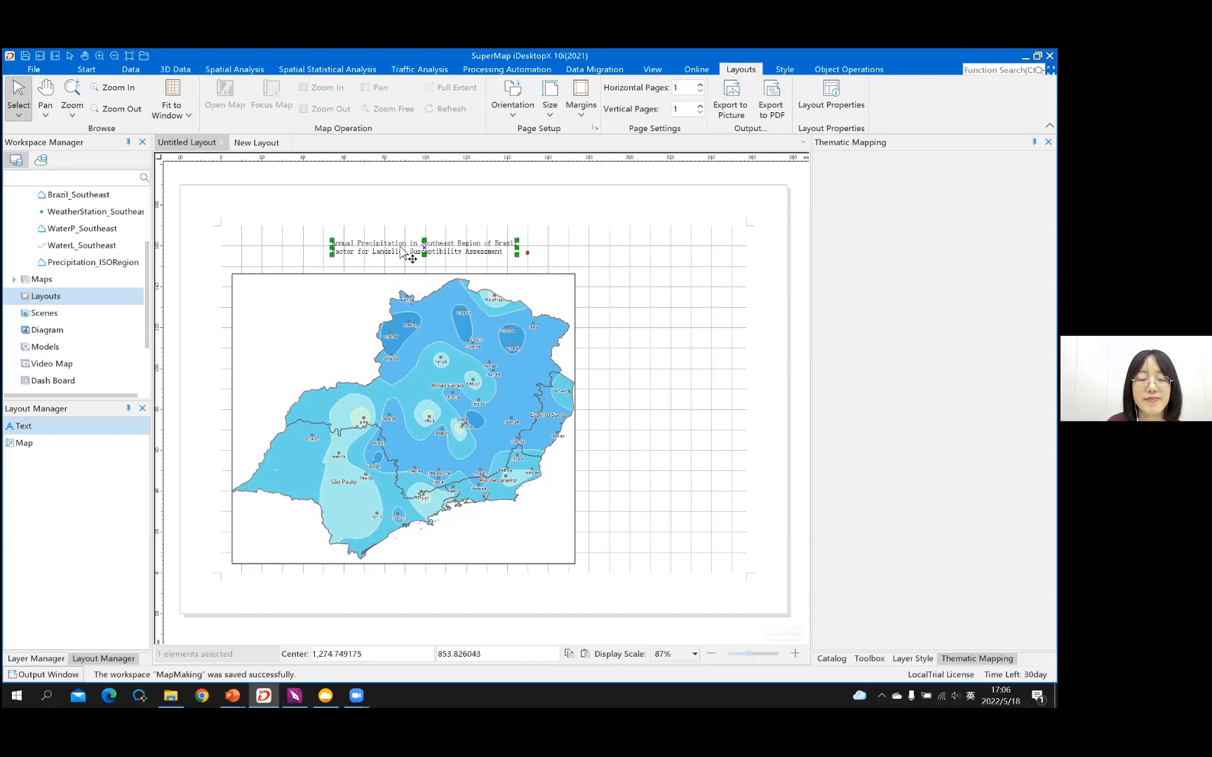
mouse_move(493, 259)
left_mouse_down()
mouse_move(495, 242)
mouse_move(483, 244)
left_mouse_up()
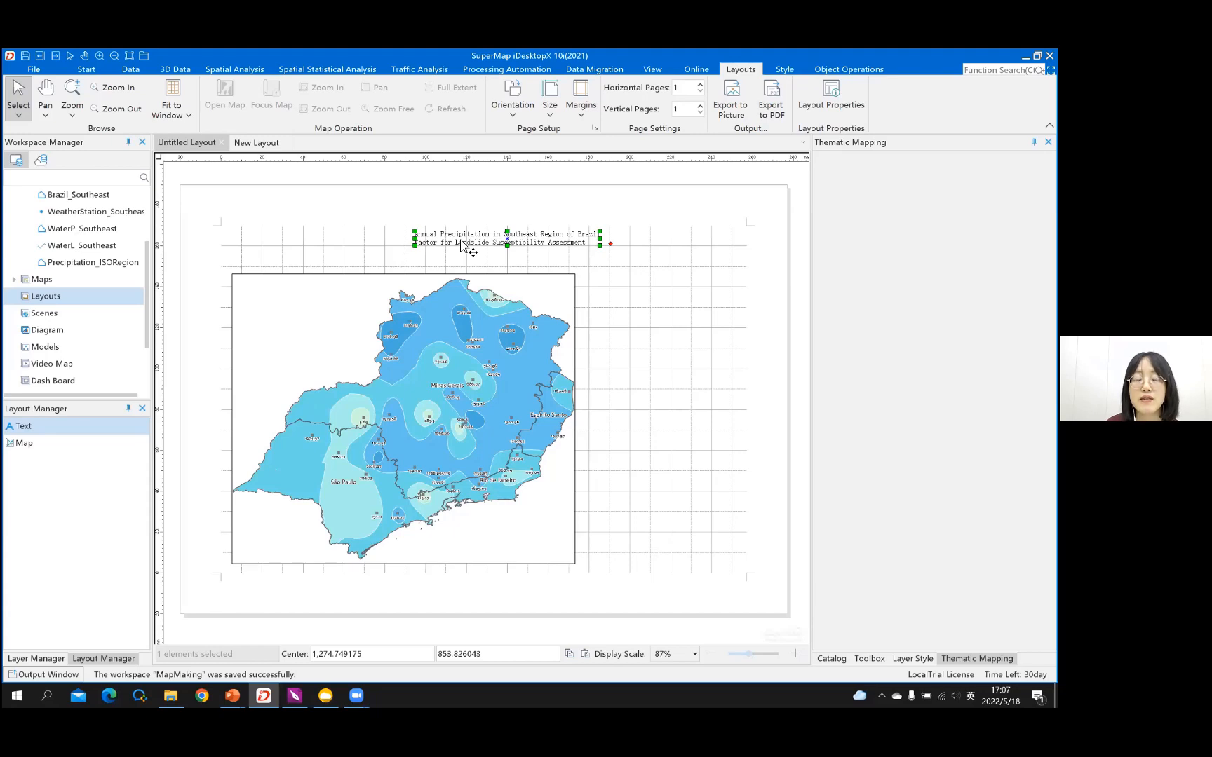
Step: Open the title text's properties and set its font to Candara
right_click(460, 240)
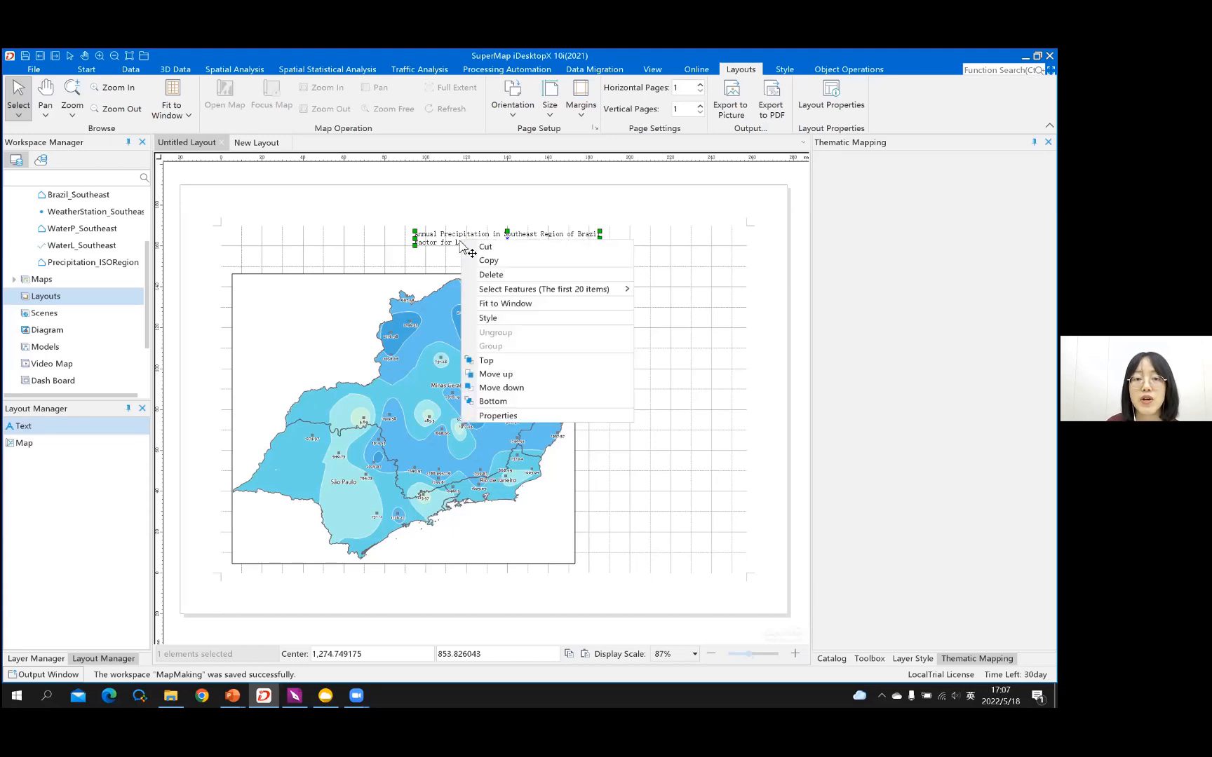
left_click(510, 418)
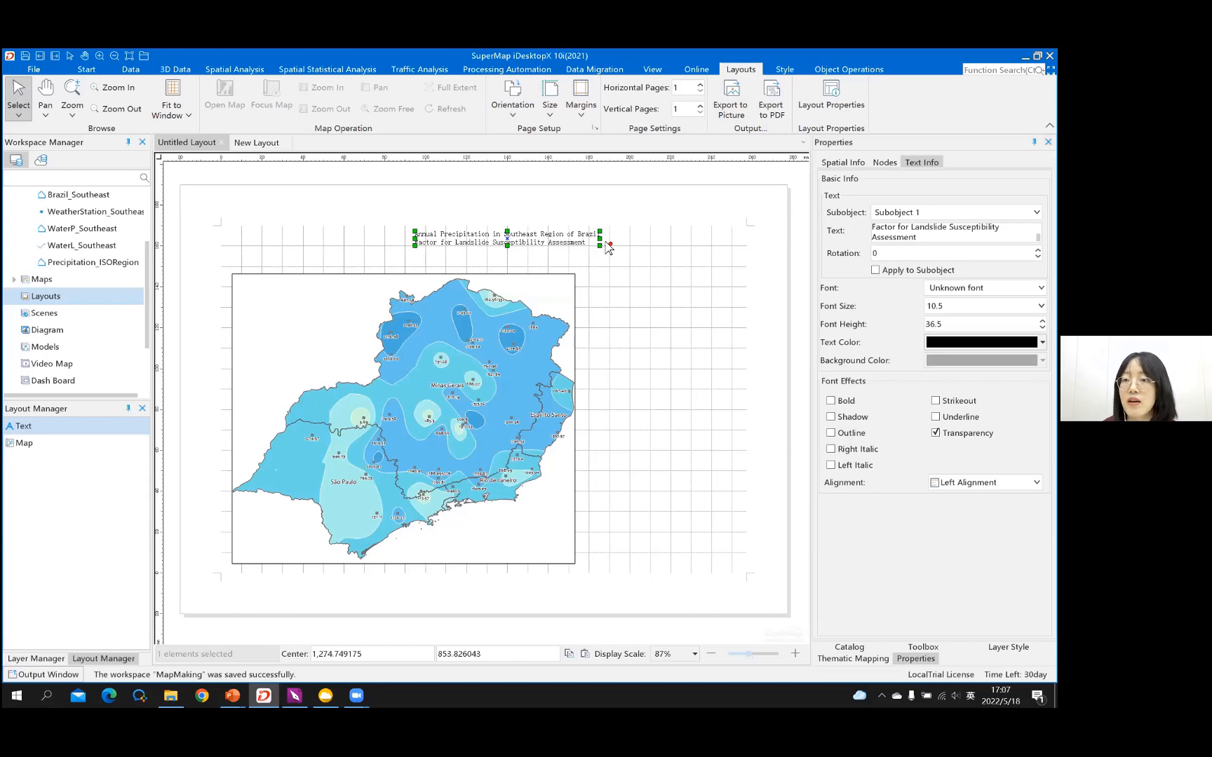
left_click(906, 229)
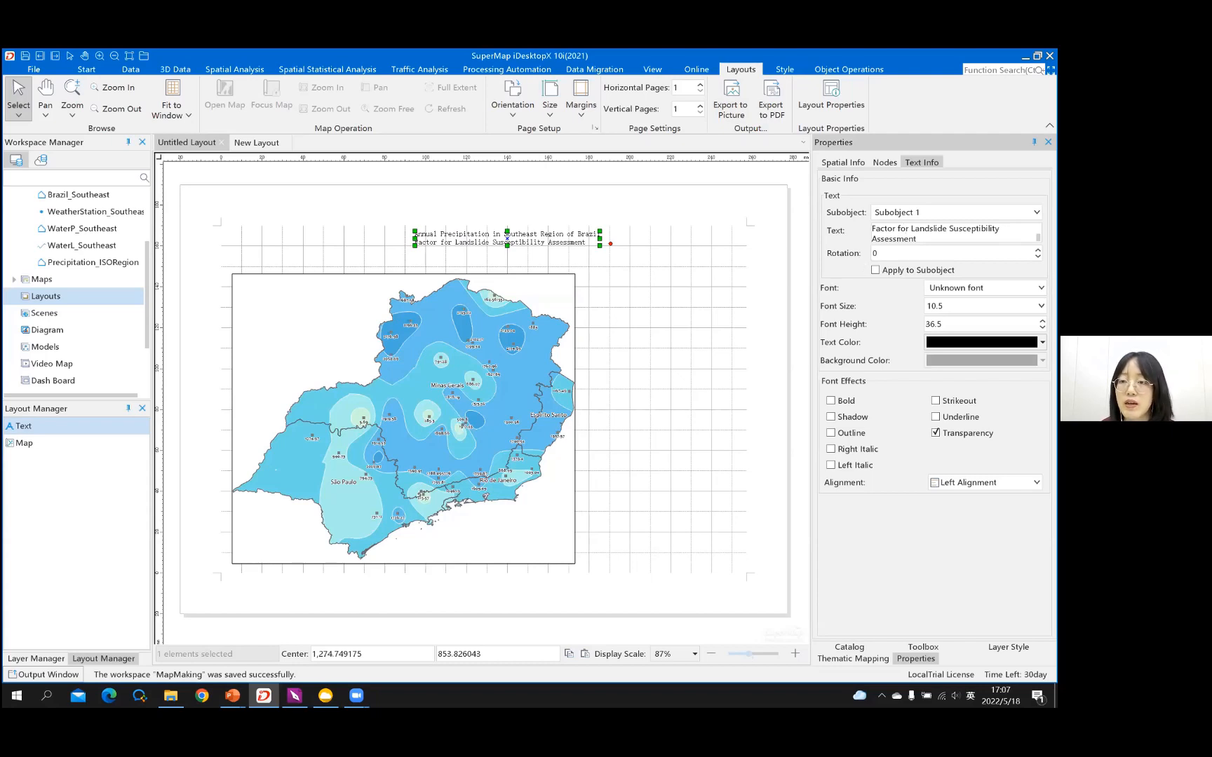
left_click(985, 288)
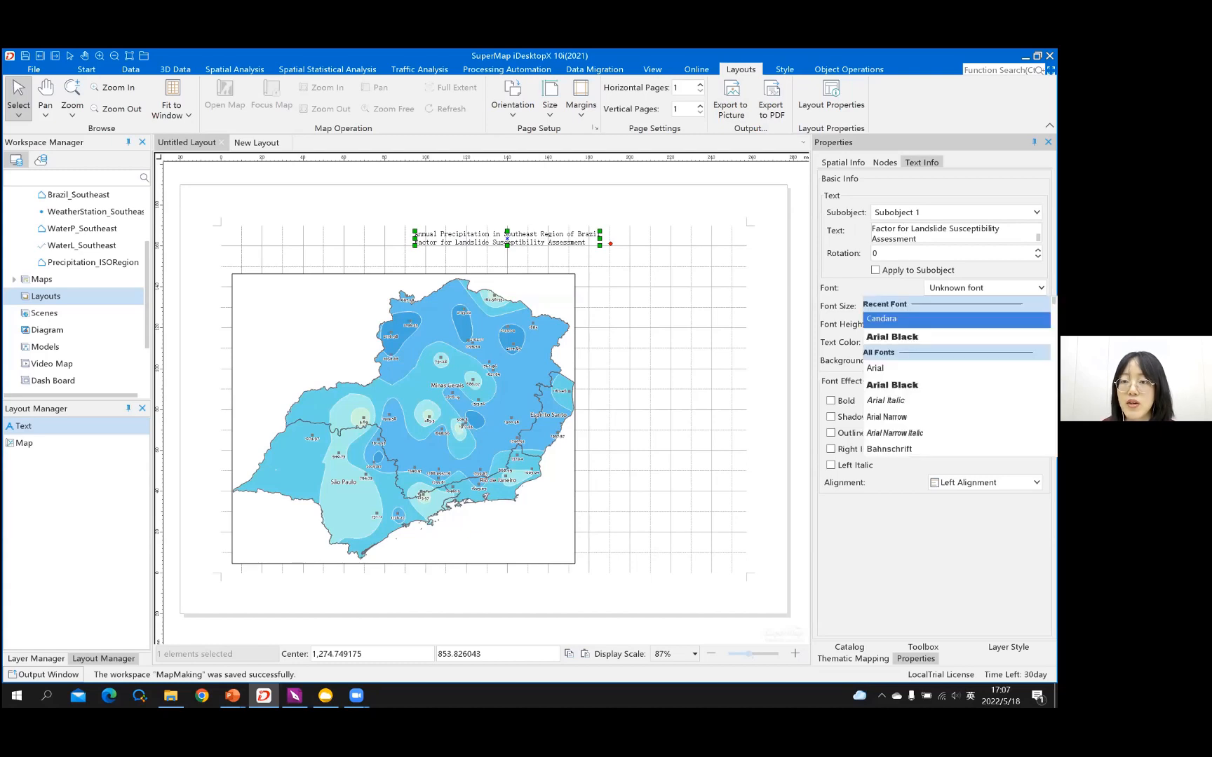
left_click(885, 319)
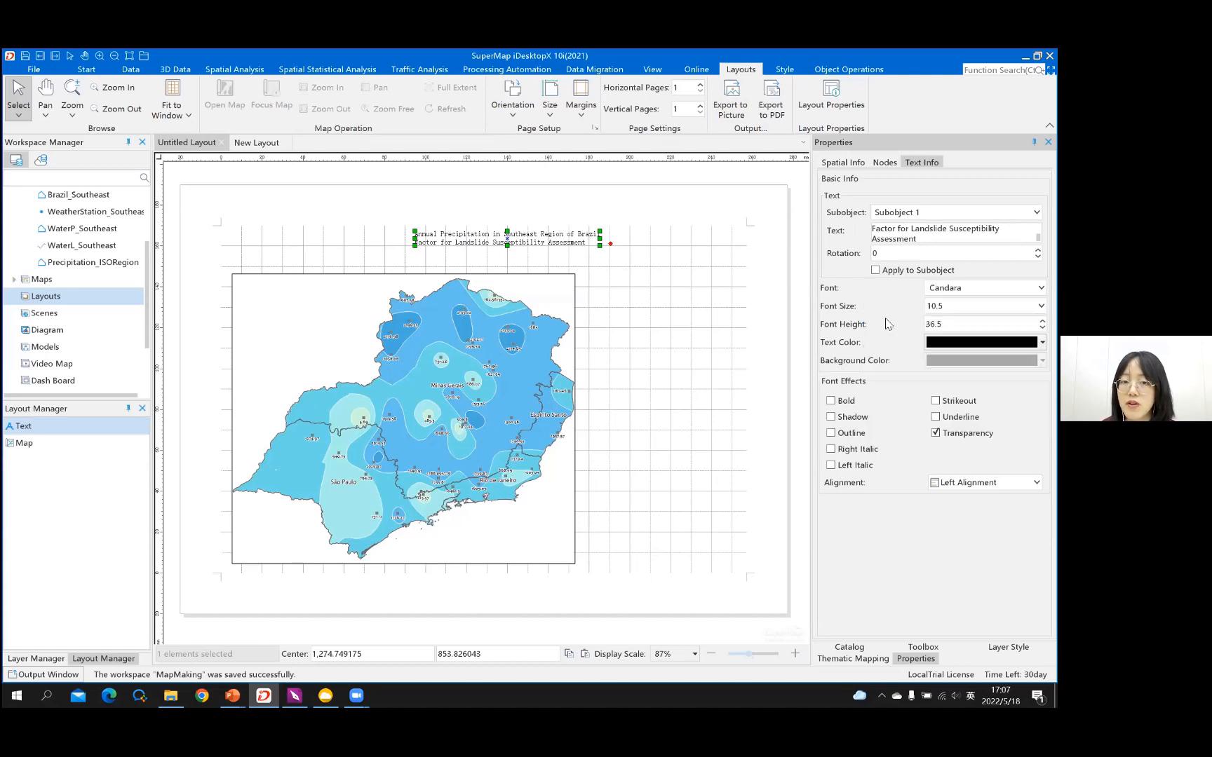
Step: Try a font size of 36 on the two-line title
key("ctrl+a")
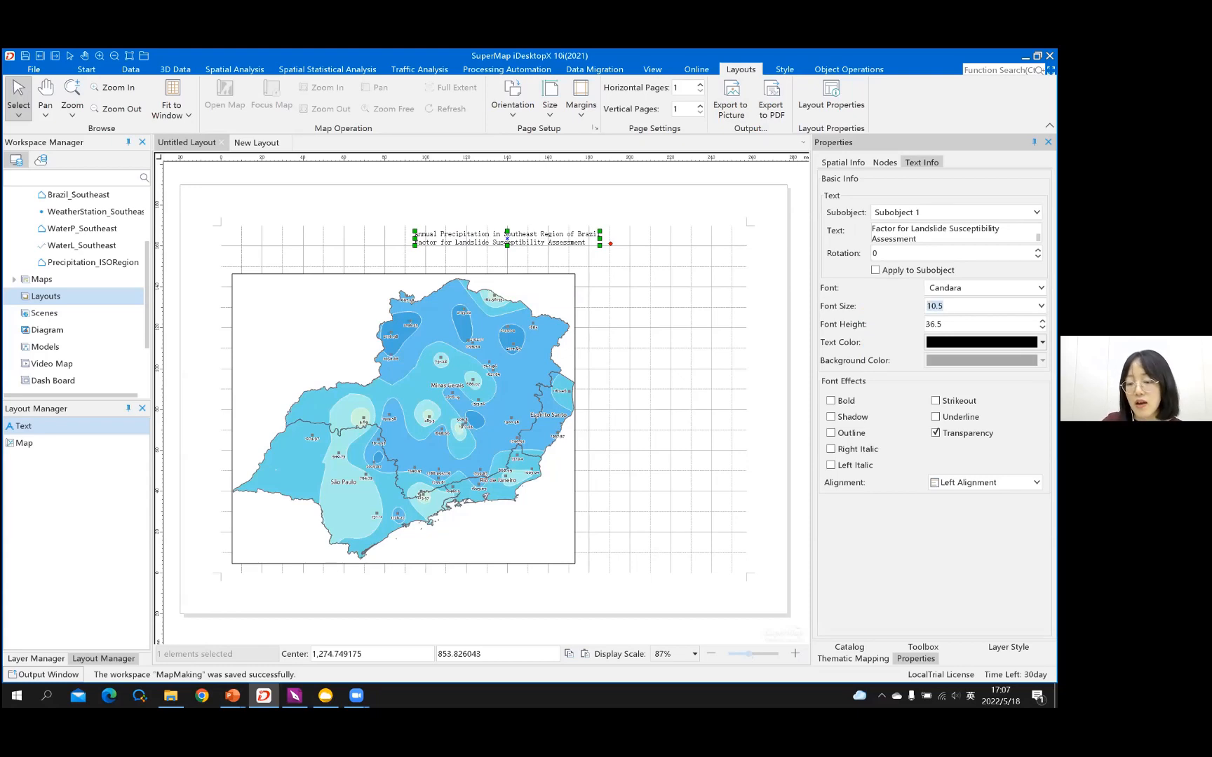
type("36")
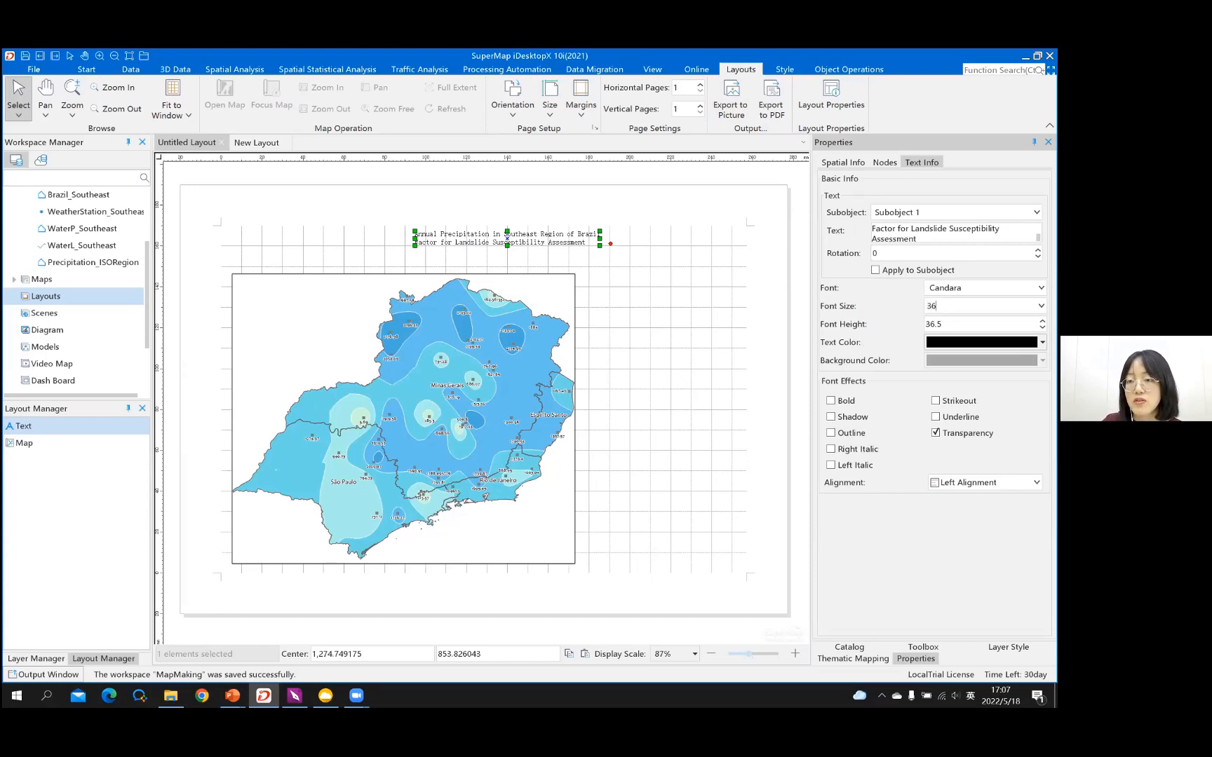
key("Return")
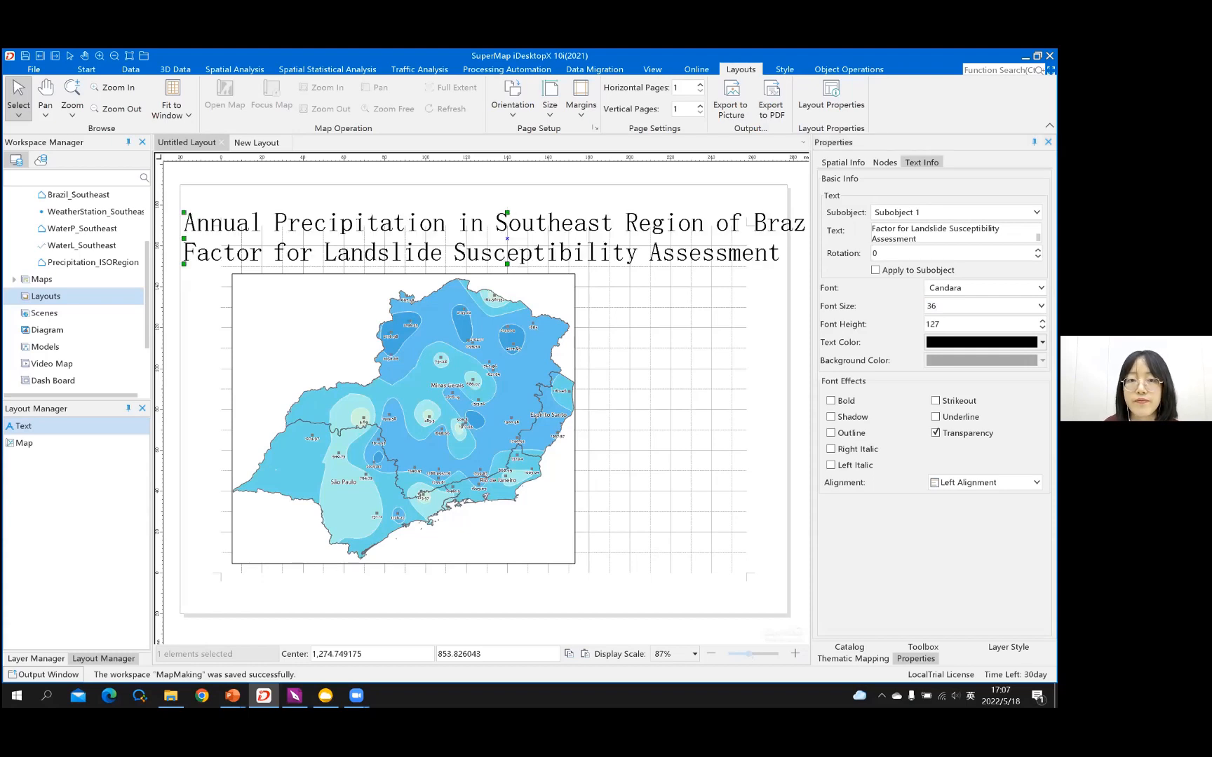
Step: Set the two-line title's font size to 25 so that both lines fit within the page
left_click(930, 306)
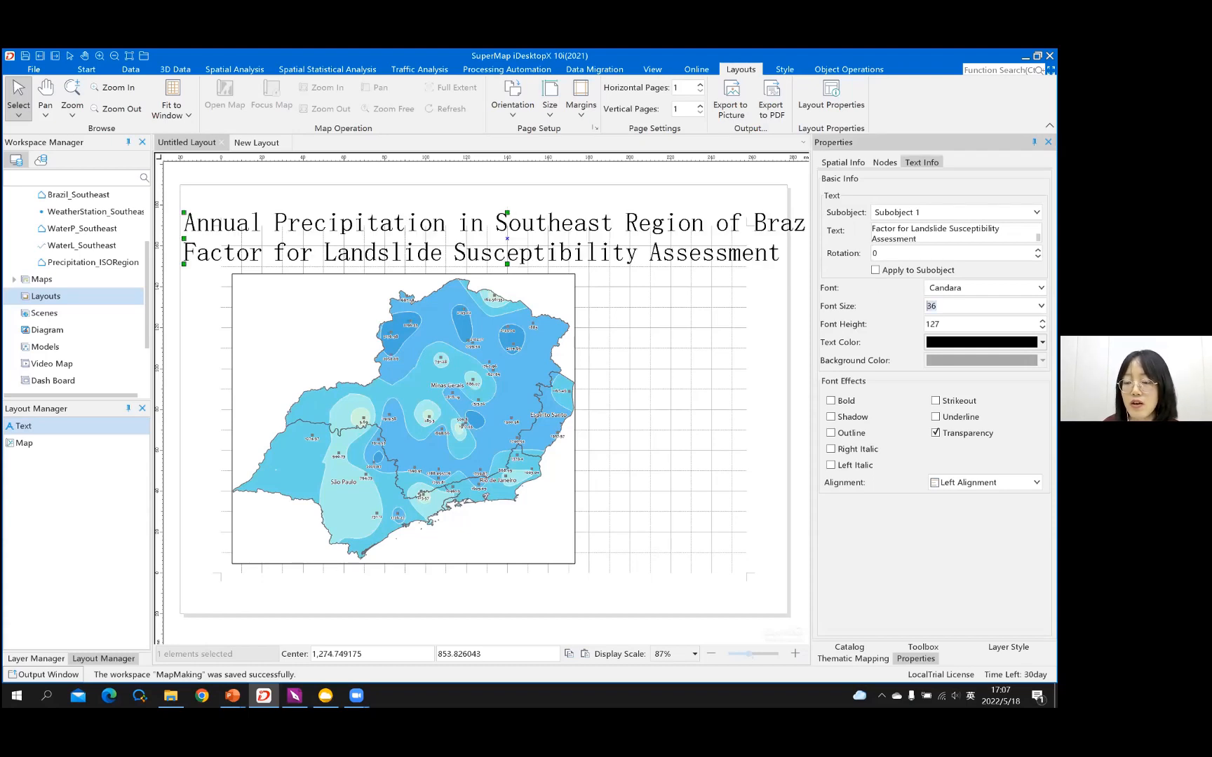
type("2")
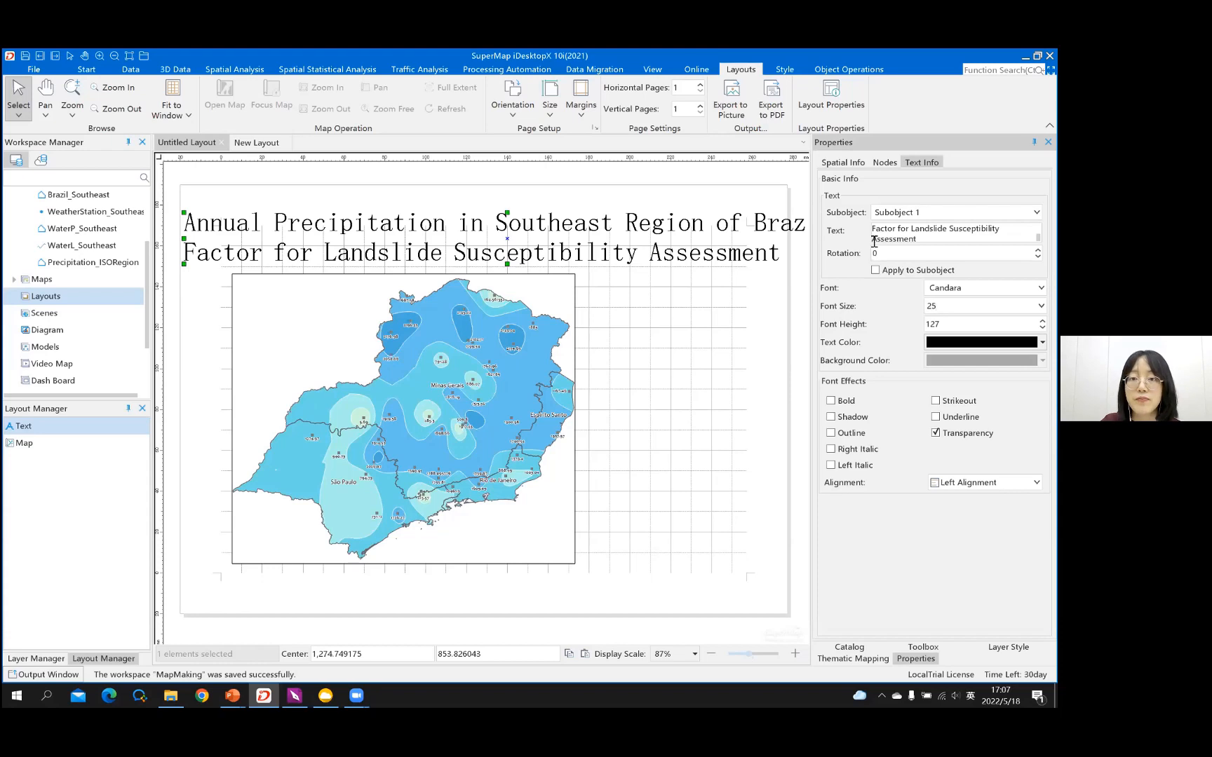
type("5")
key("Return")
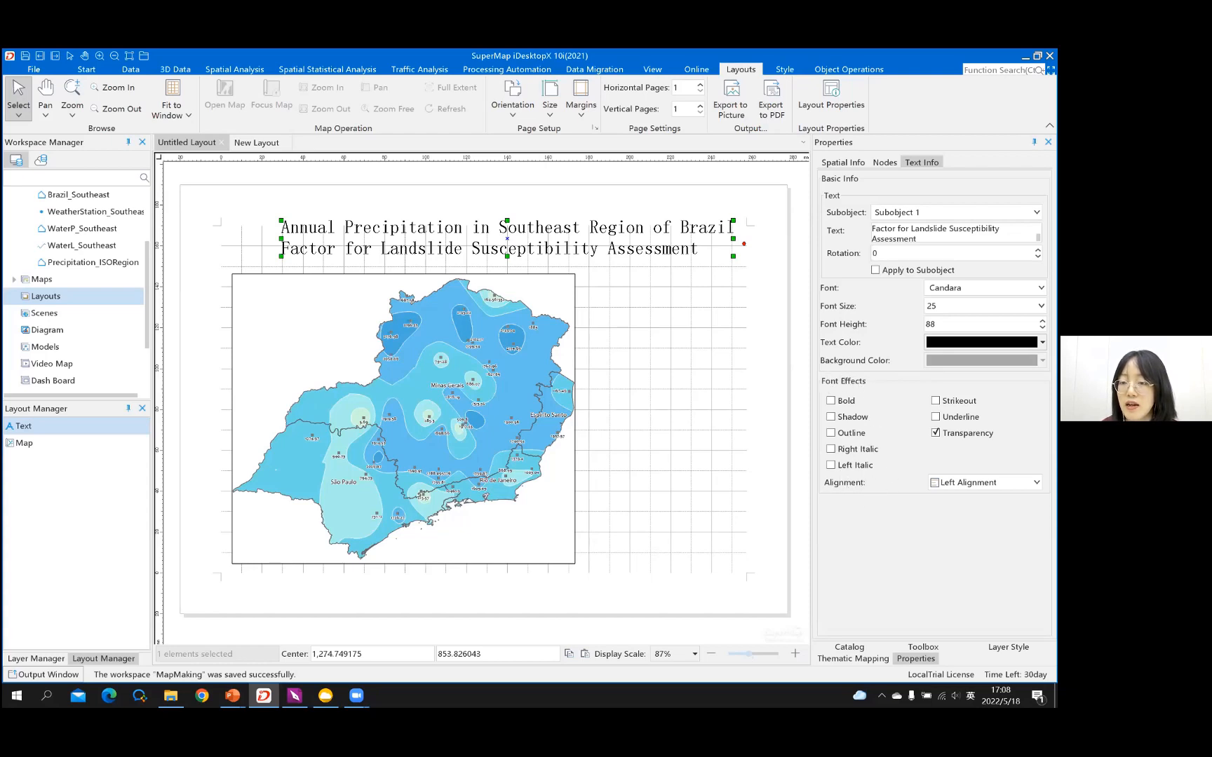
Step: Format the title as bold with Align Center, and shift it slightly down and left toward the map frame
left_click(1036, 483)
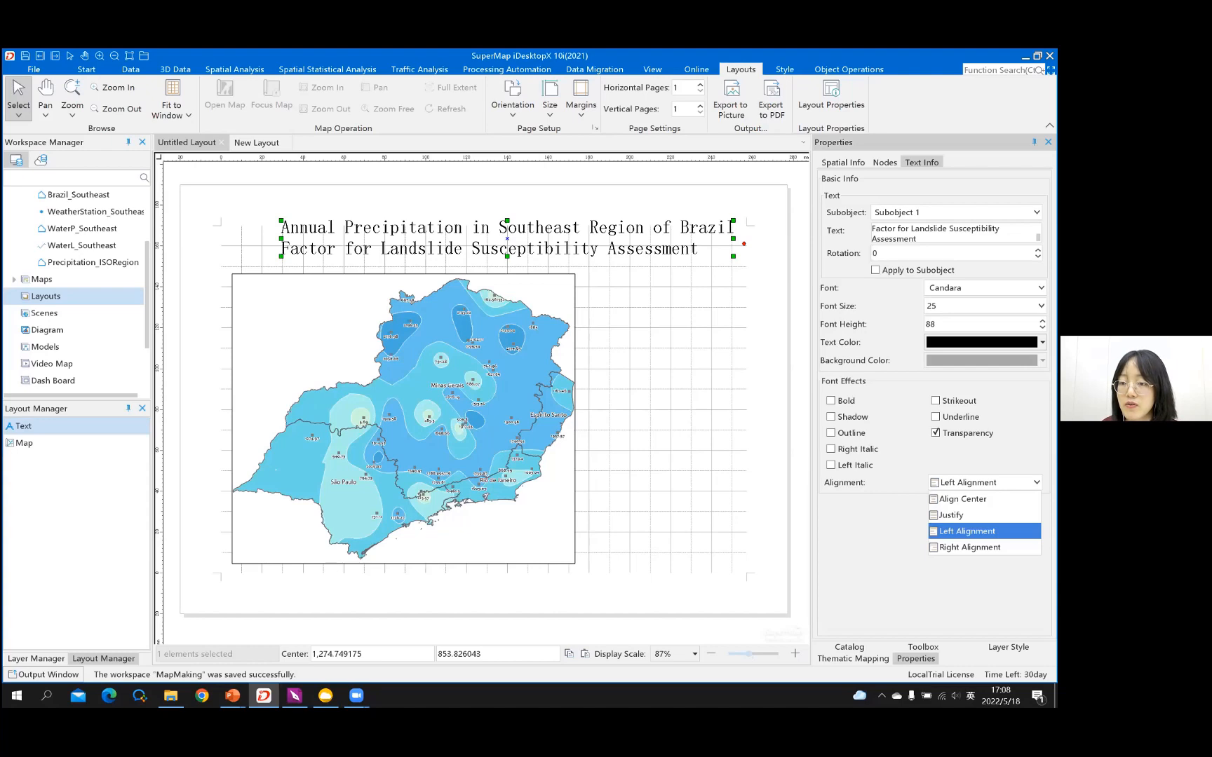
key("Escape")
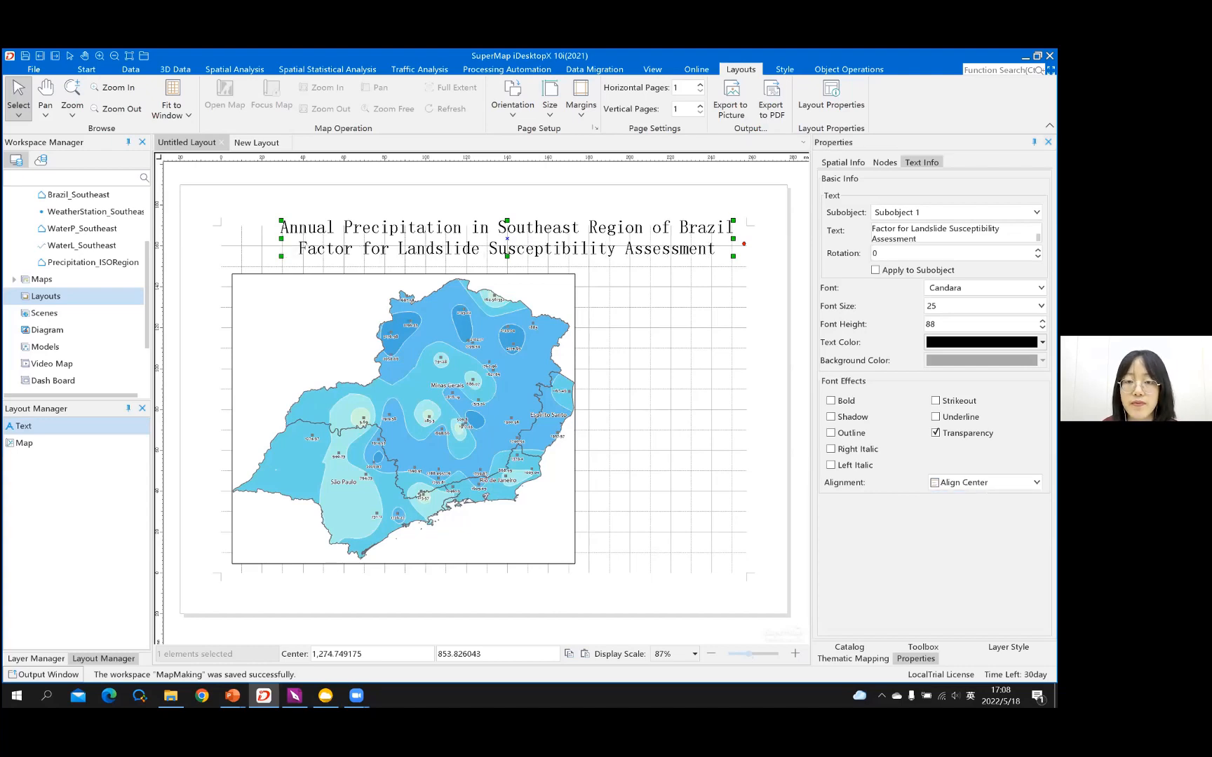
left_click(844, 401)
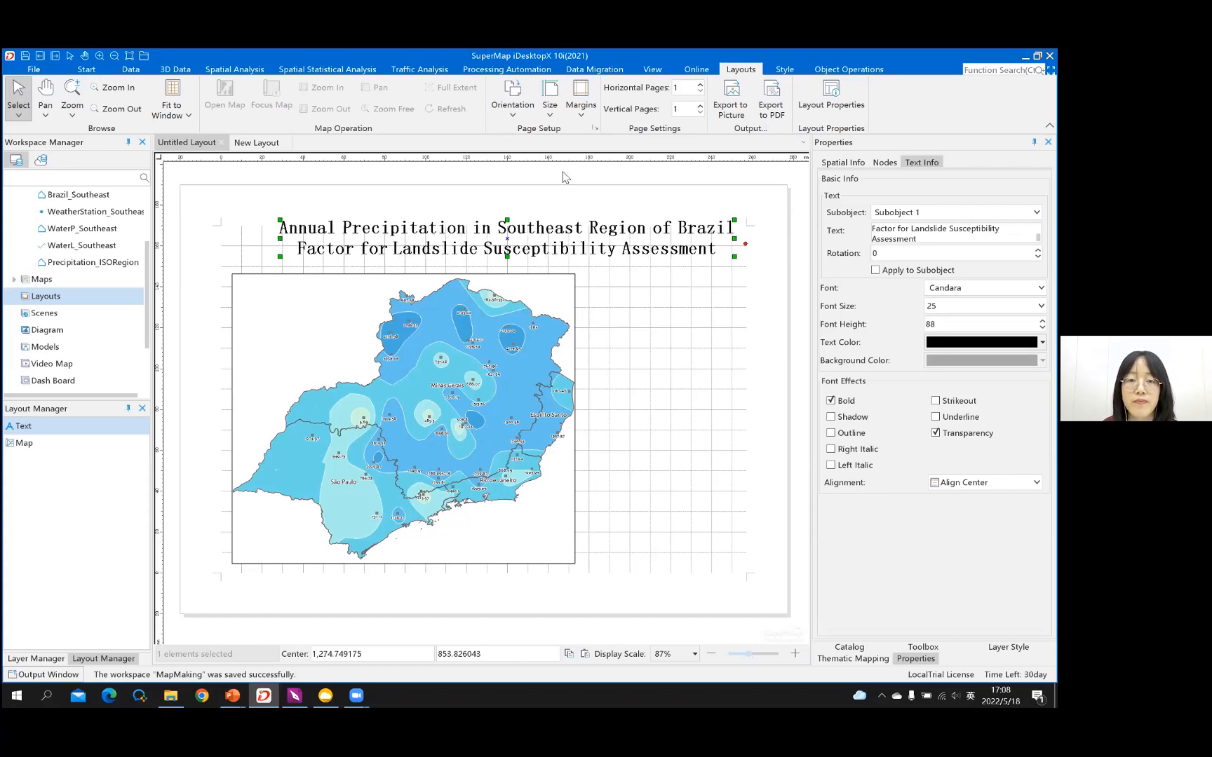
left_click_drag(549, 245, 534, 253)
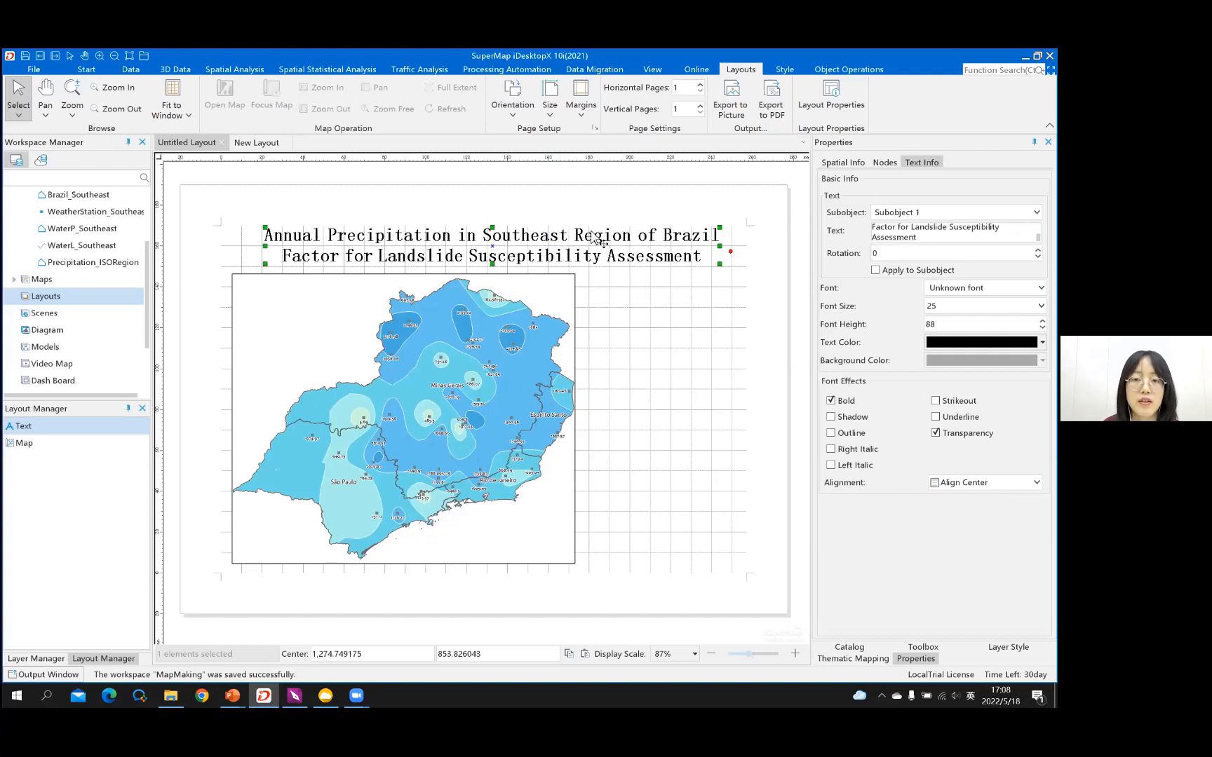
left_click(676, 320)
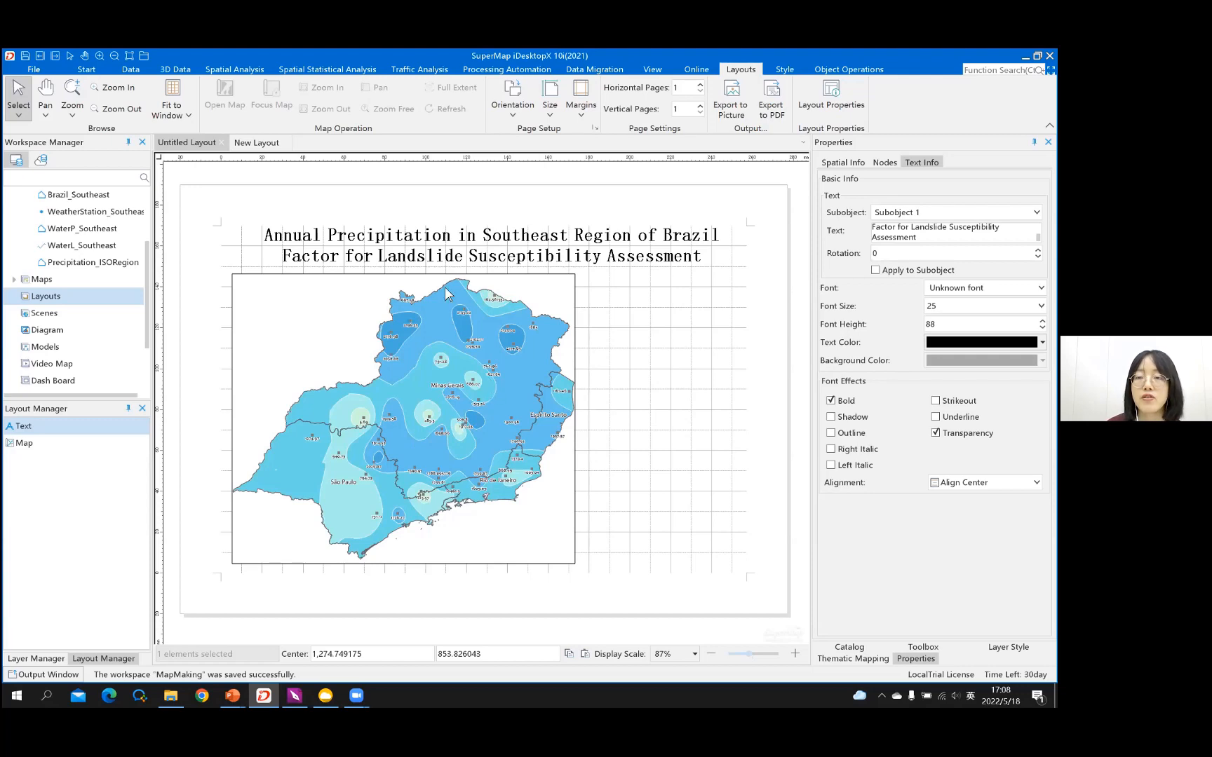
Step: Select the map frame and draw a legend frame about 712 wide and 319 high beside the map's upper right corner
left_click(854, 73)
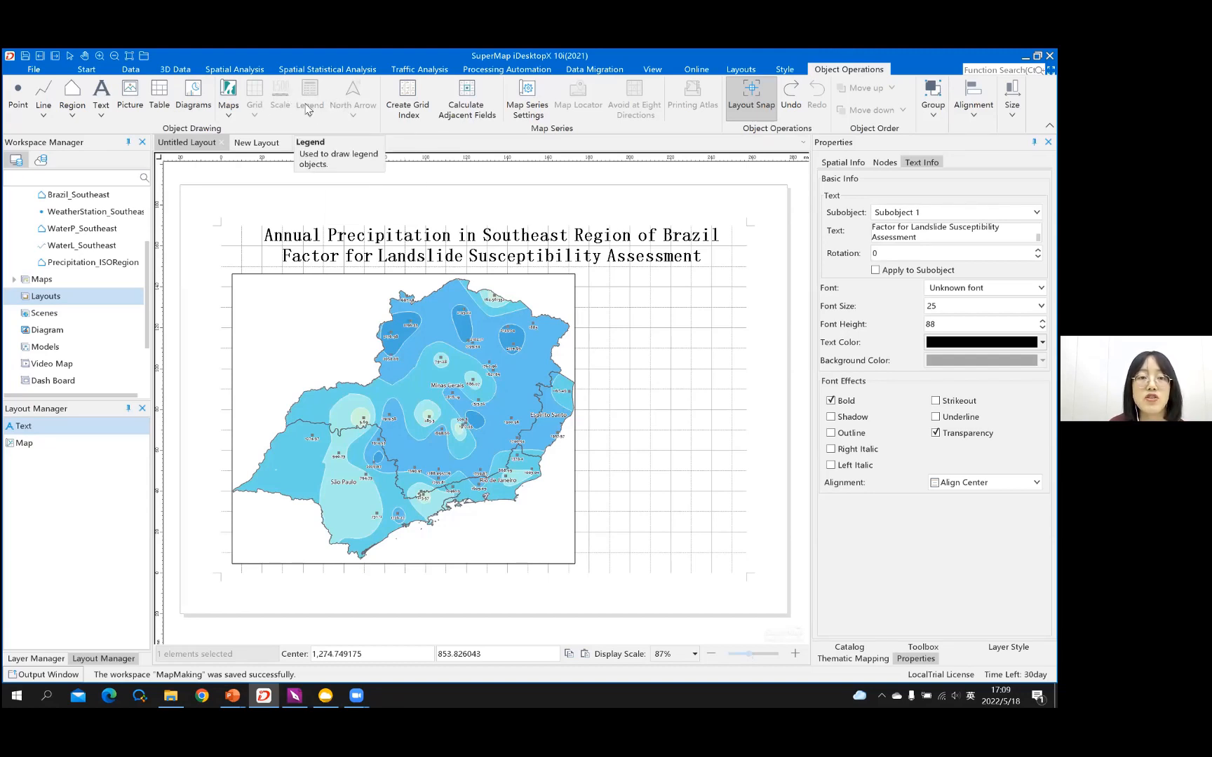
left_click(275, 303)
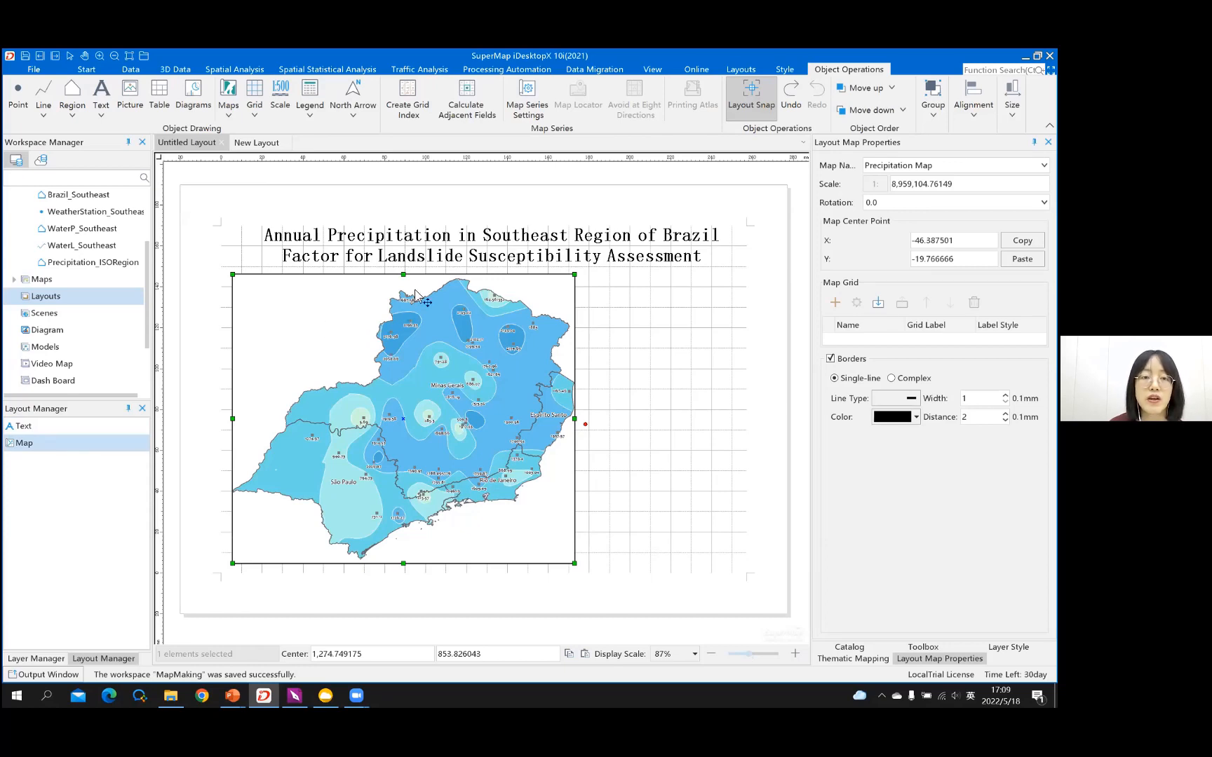
left_click(281, 97)
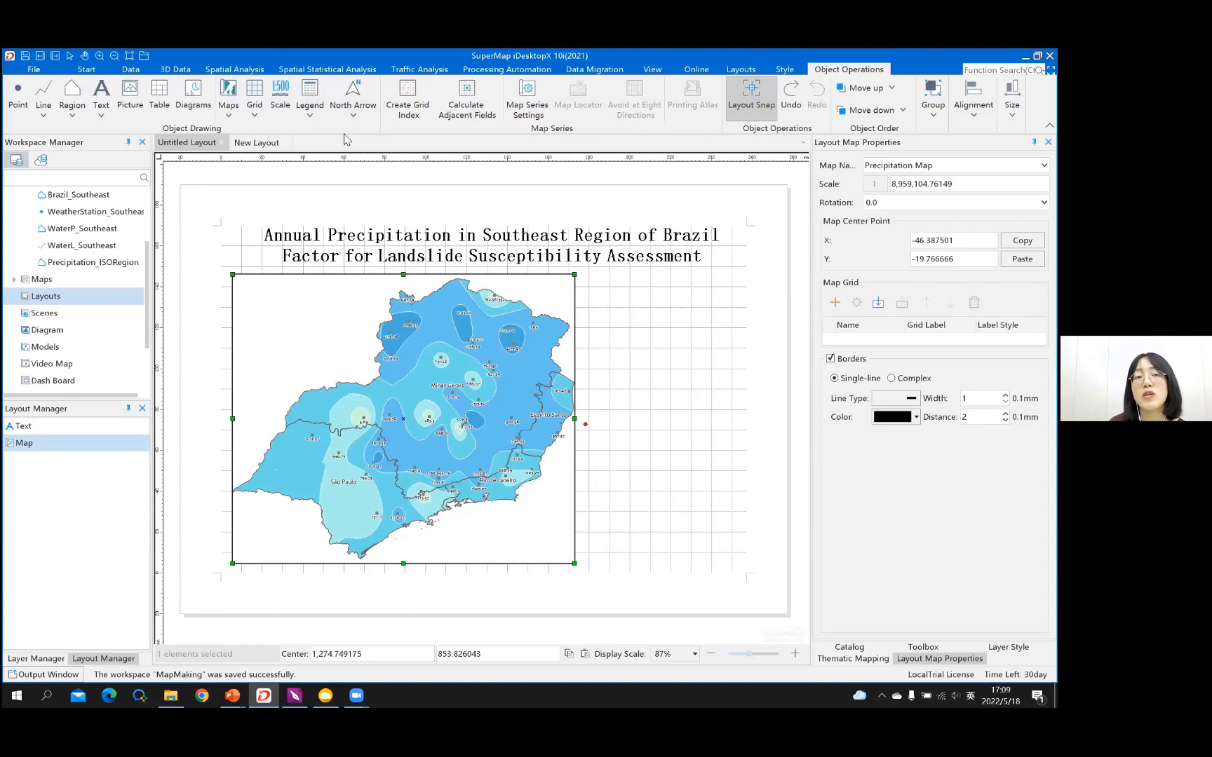
left_click(310, 116)
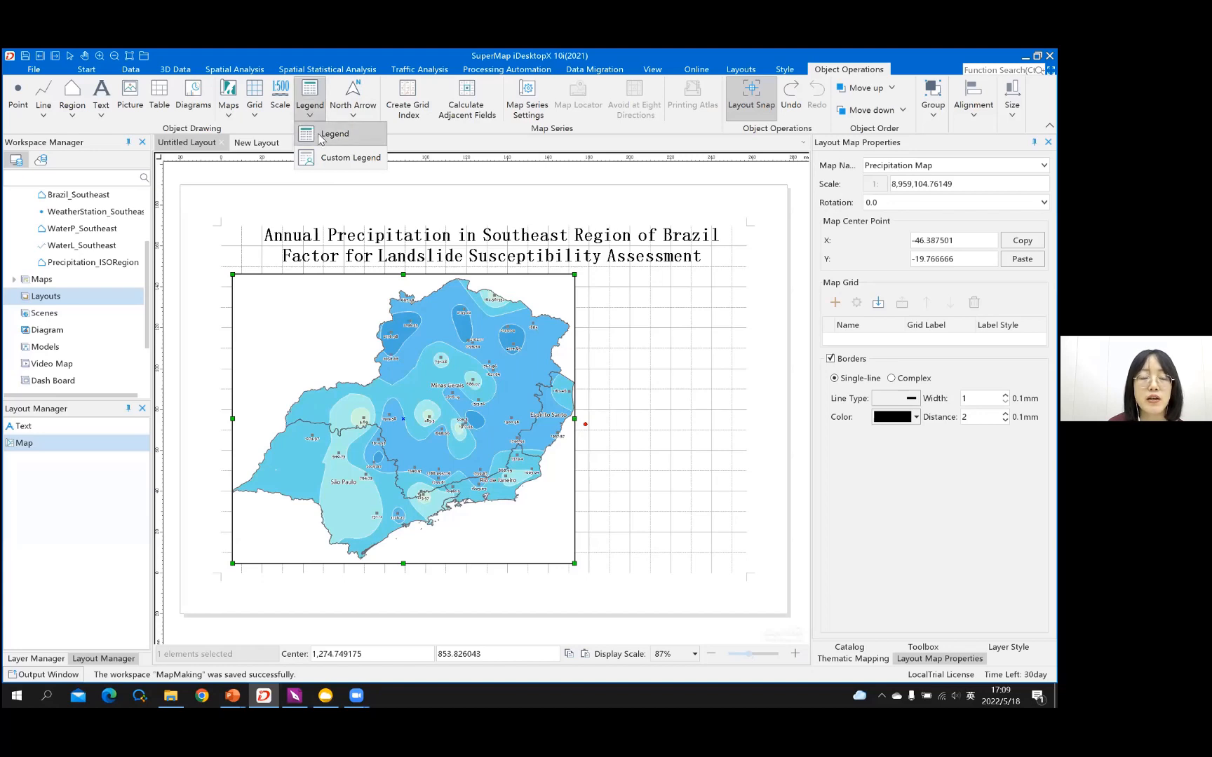
left_click(360, 143)
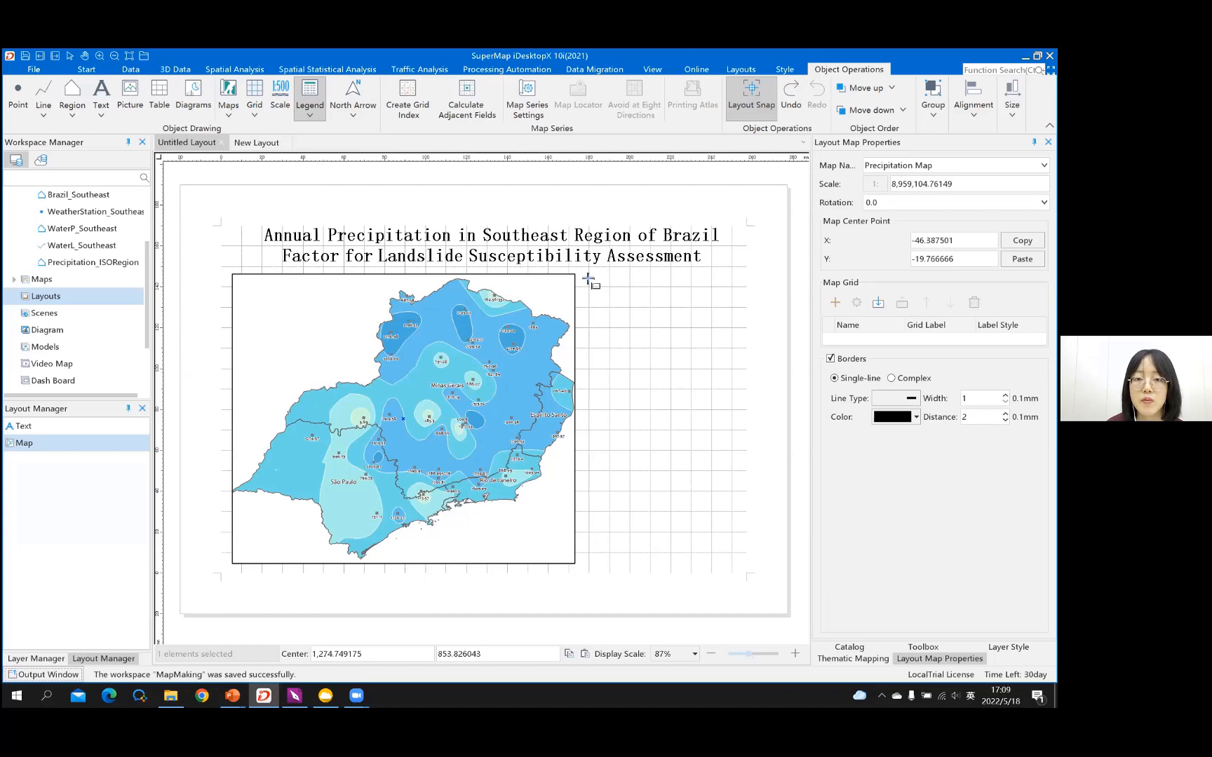
left_click_drag(589, 278, 734, 344)
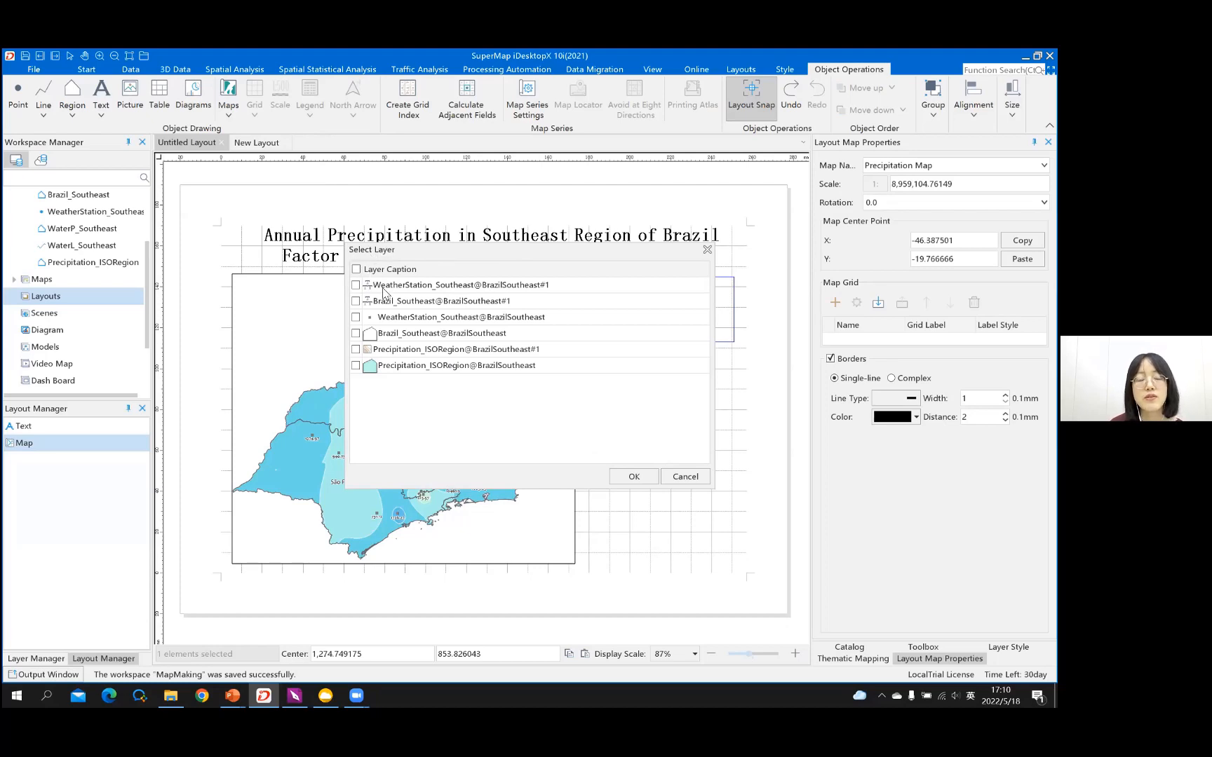
Step: Include only the WeatherStation_Southeast@BrazilSoutheast and Brazil_Southeast@BrazilSoutheast layers, without the #1 label layers, in the legend
left_click_drag(401, 304, 416, 322)
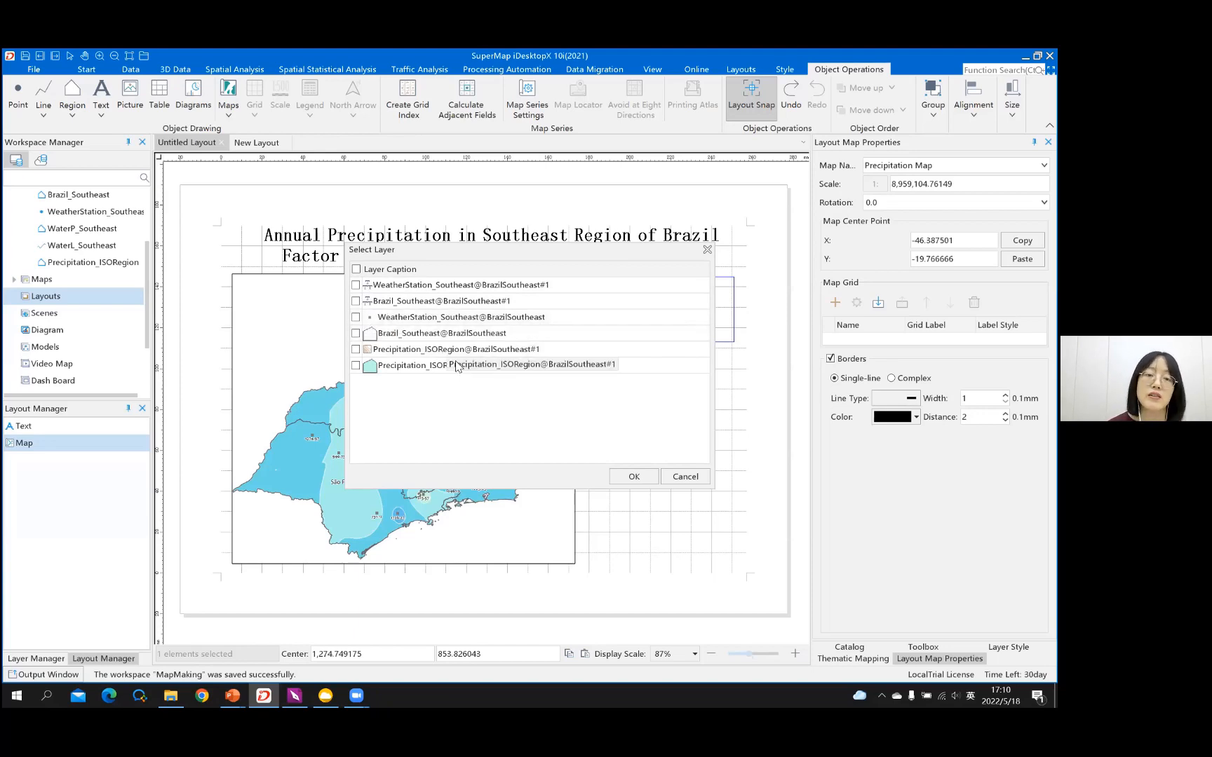
left_click(356, 317)
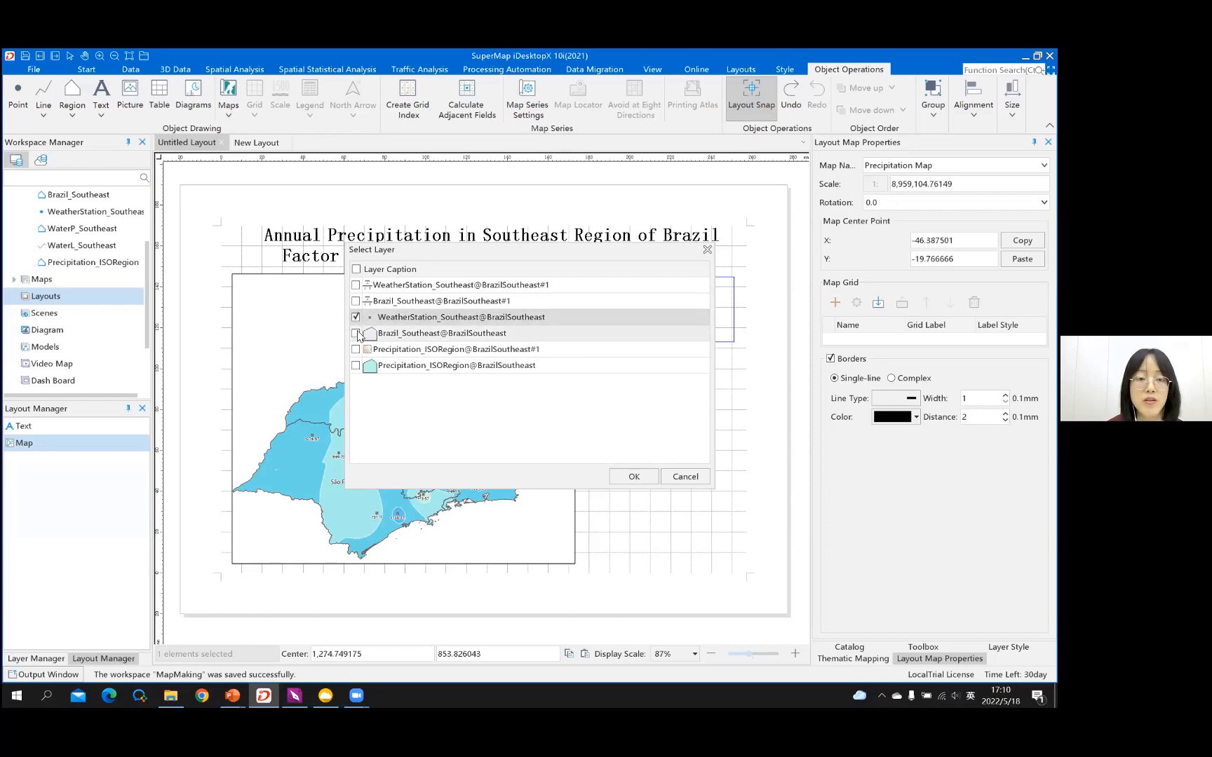
left_click(355, 334)
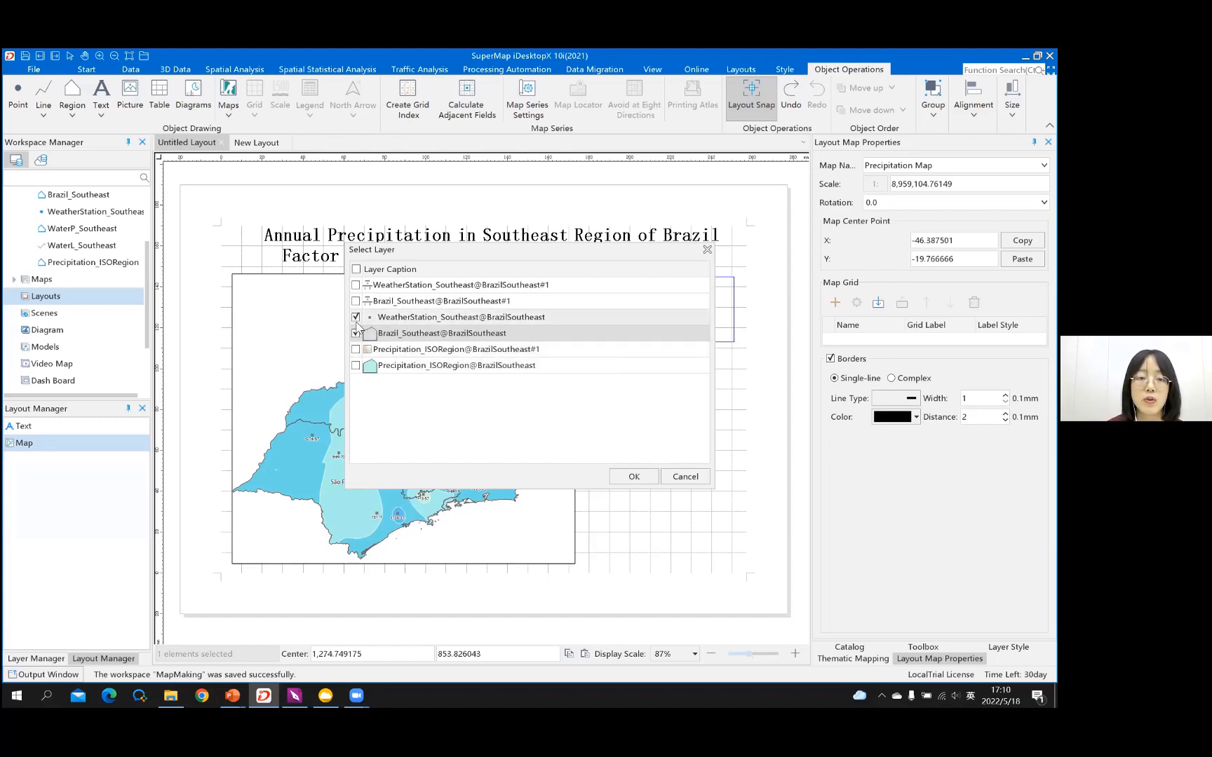
left_click(642, 477)
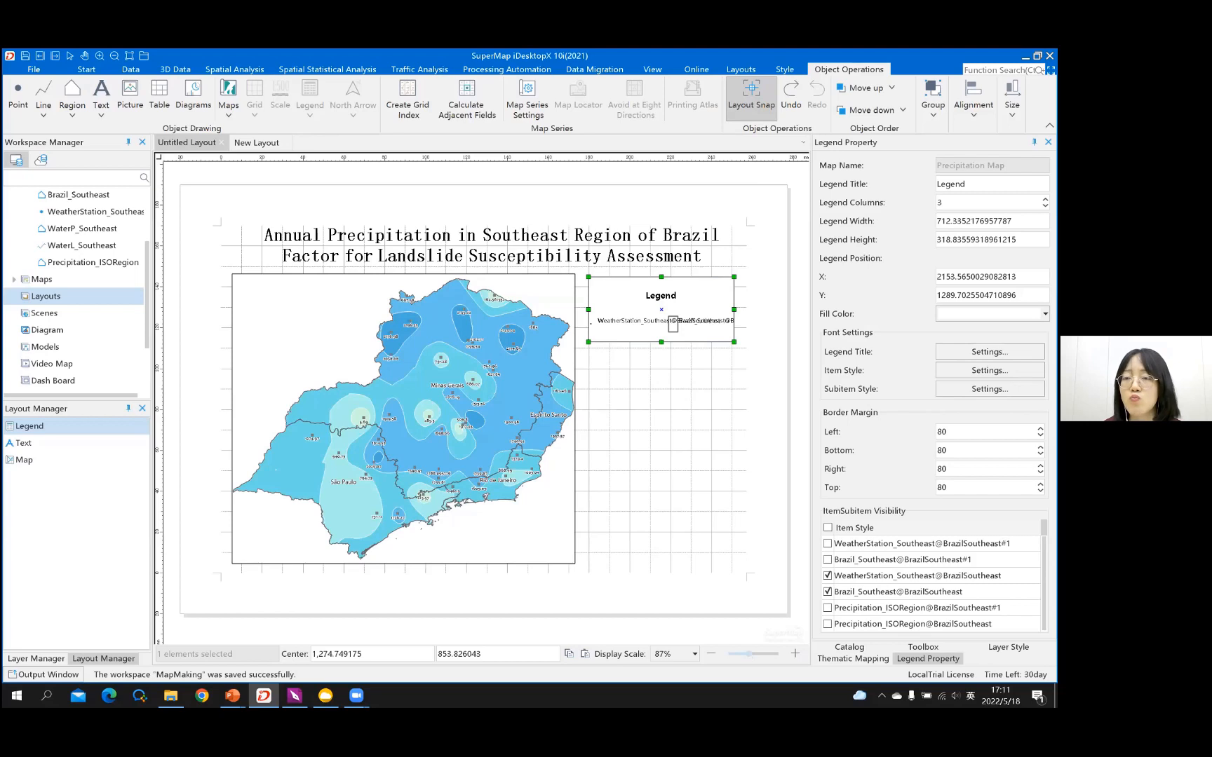
Step: Set the legend to 1 column and widen it to about 755, reaching the right page margin
left_click(943, 203)
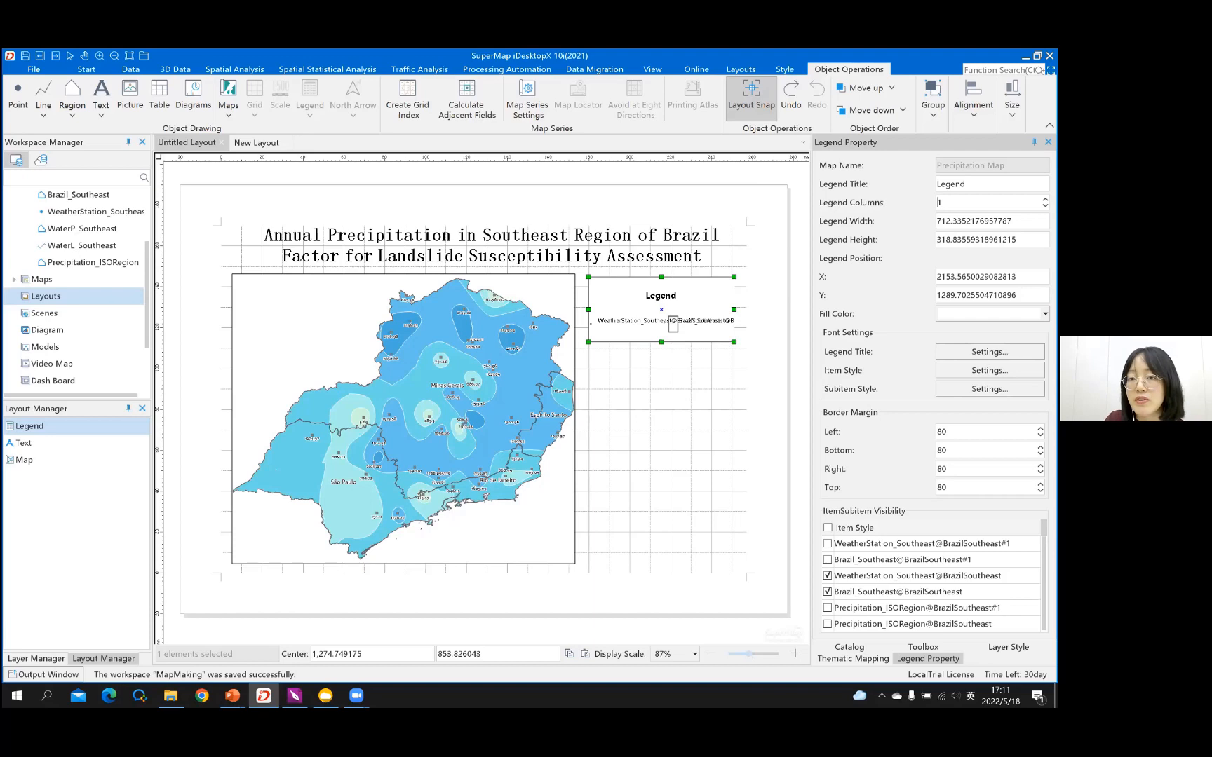
key("Return")
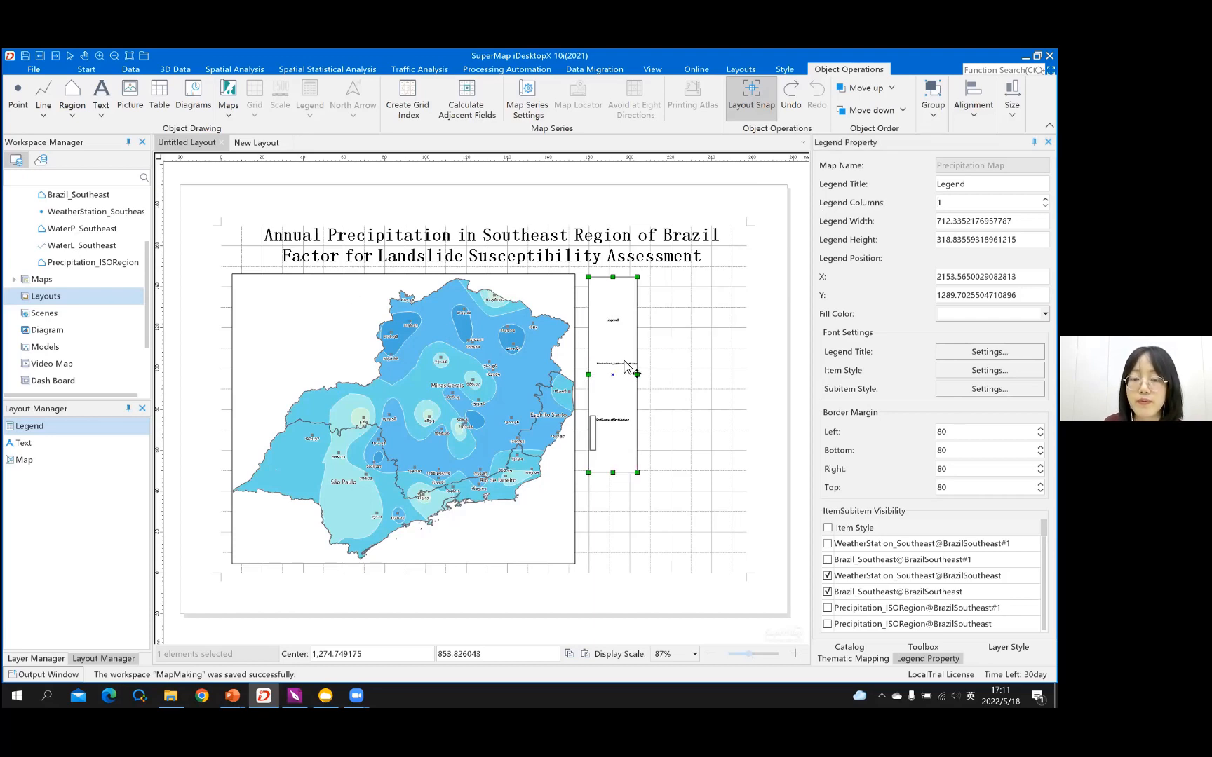
left_click_drag(637, 374, 689, 373)
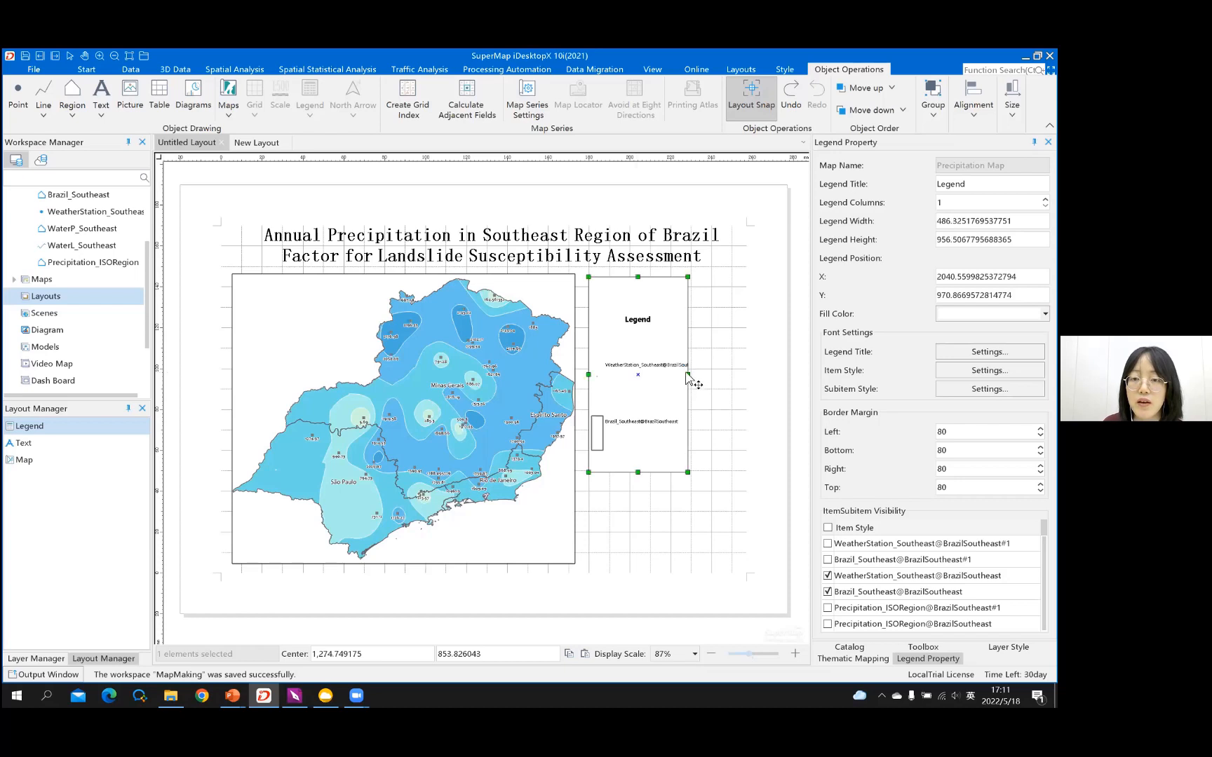
left_click_drag(724, 379, 744, 376)
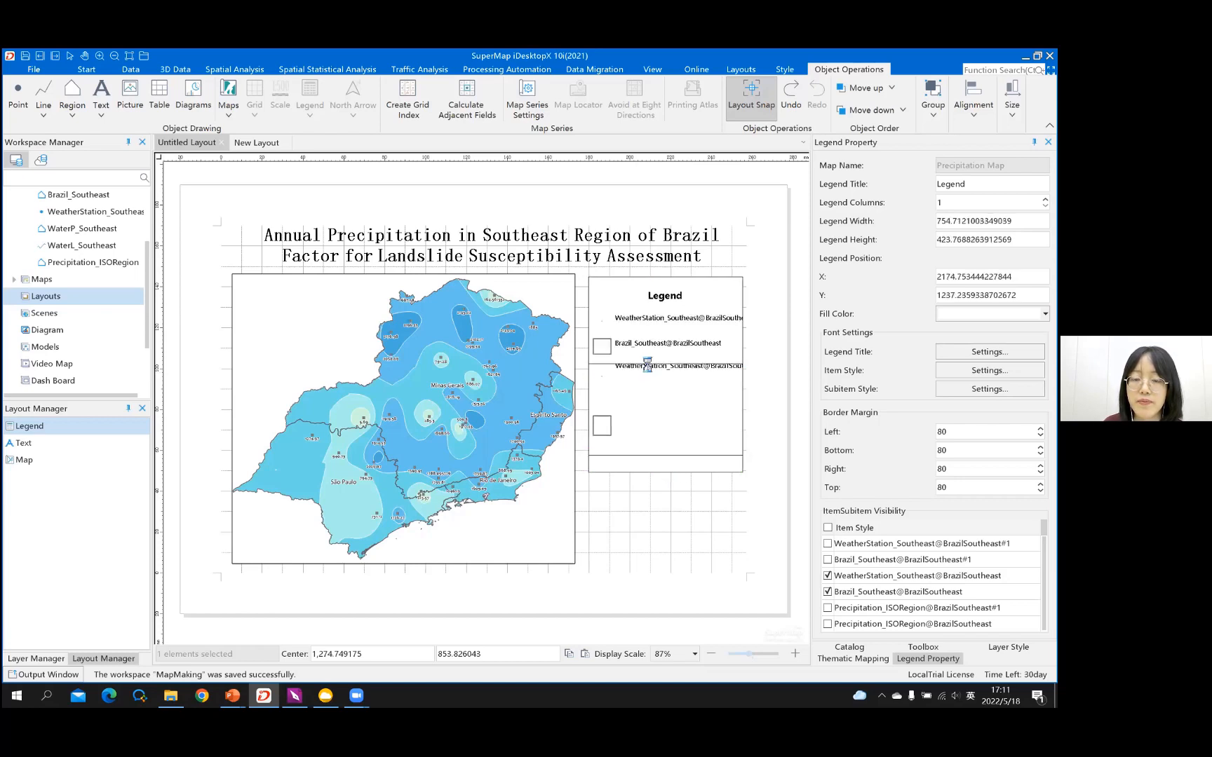
Step: Resize the legend to about 775 wide and 341 high, and level its upper edge with the top of the map frame
left_click_drag(671, 372, 665, 355)
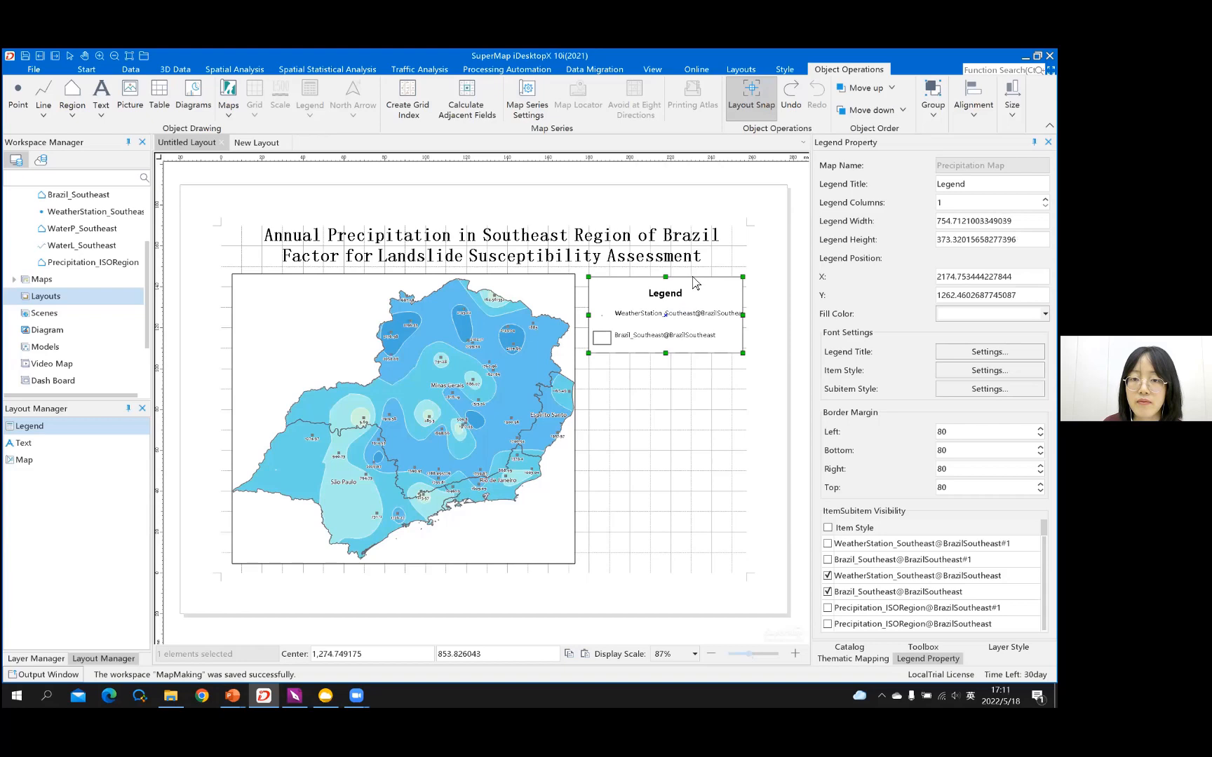
left_click_drag(694, 284, 746, 310)
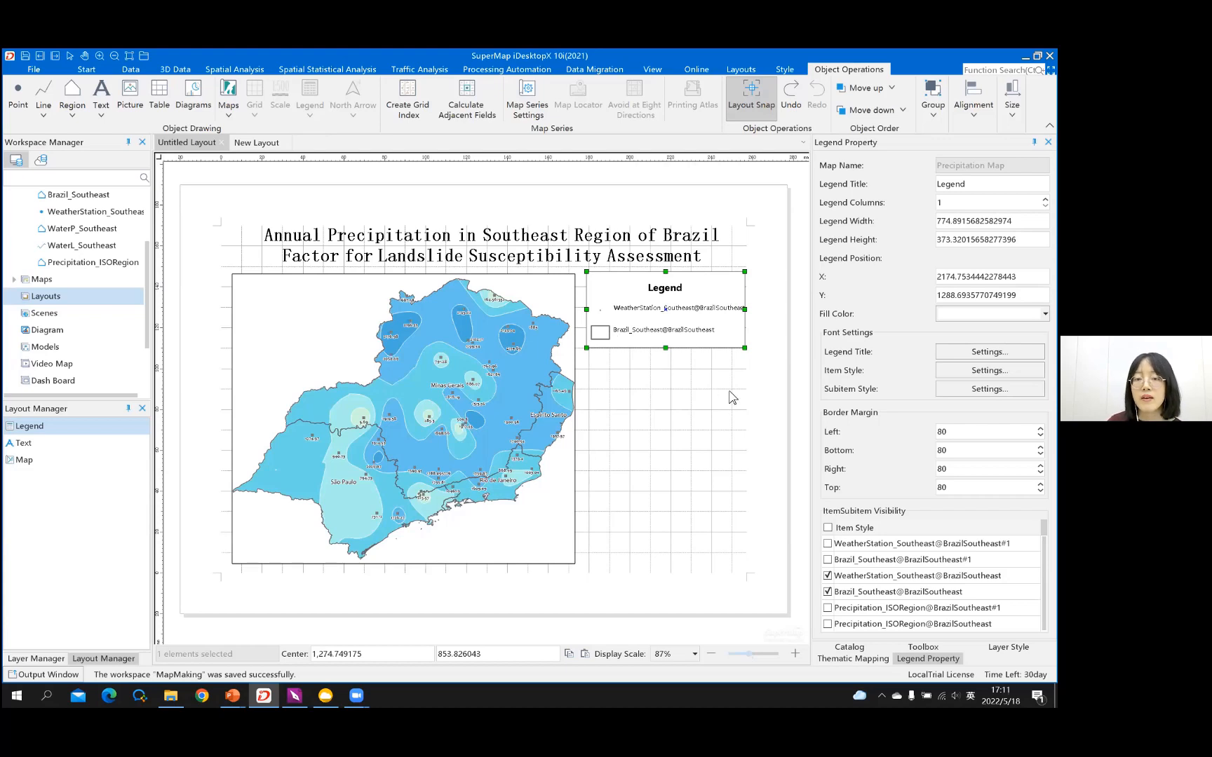
left_click_drag(665, 348, 666, 343)
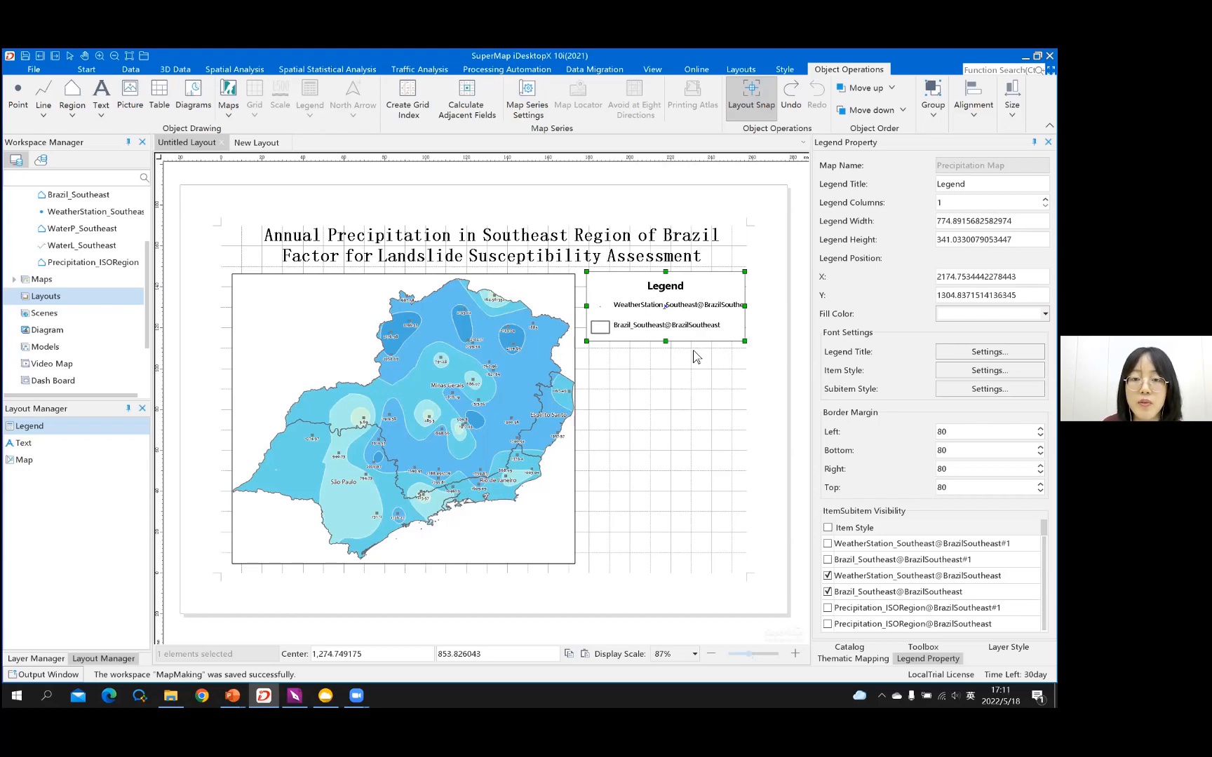
left_click(650, 343)
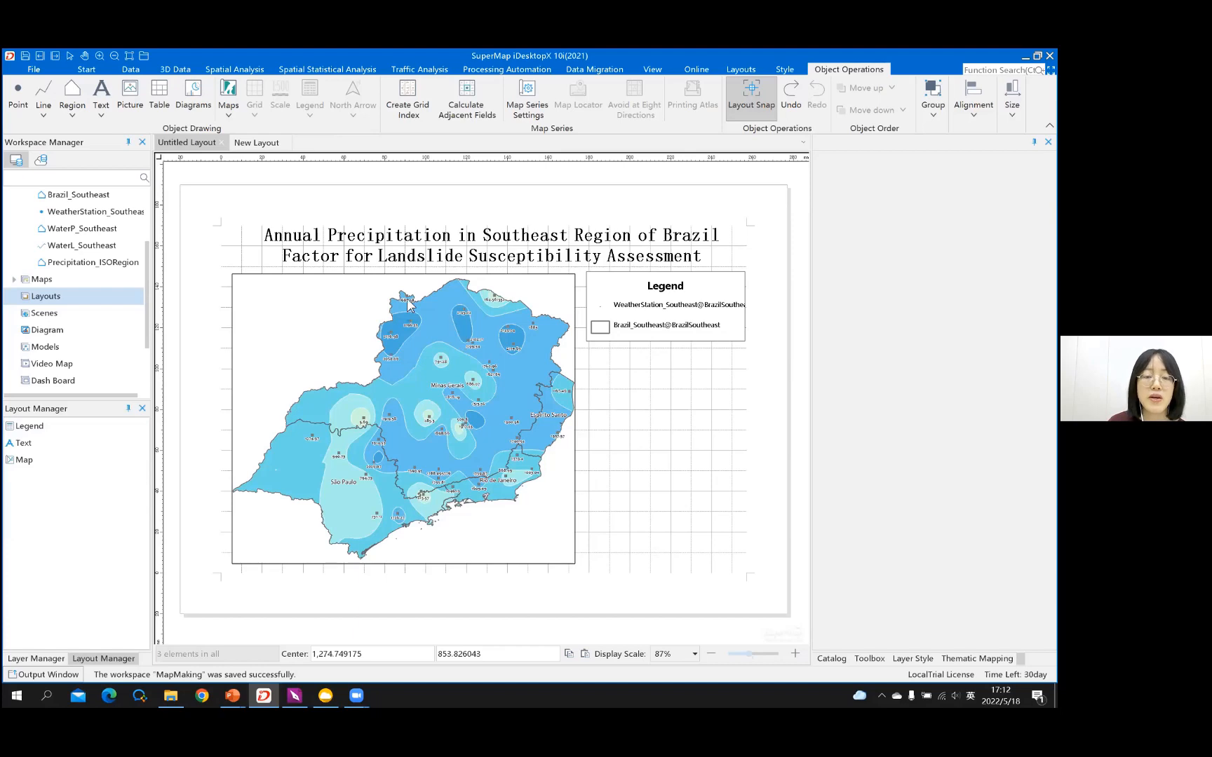
Step: Add a second legend about 769 wide and 476 high below the first, showing only Precipitation_ISORegion@BrazilSoutheast#1
left_click(313, 307)
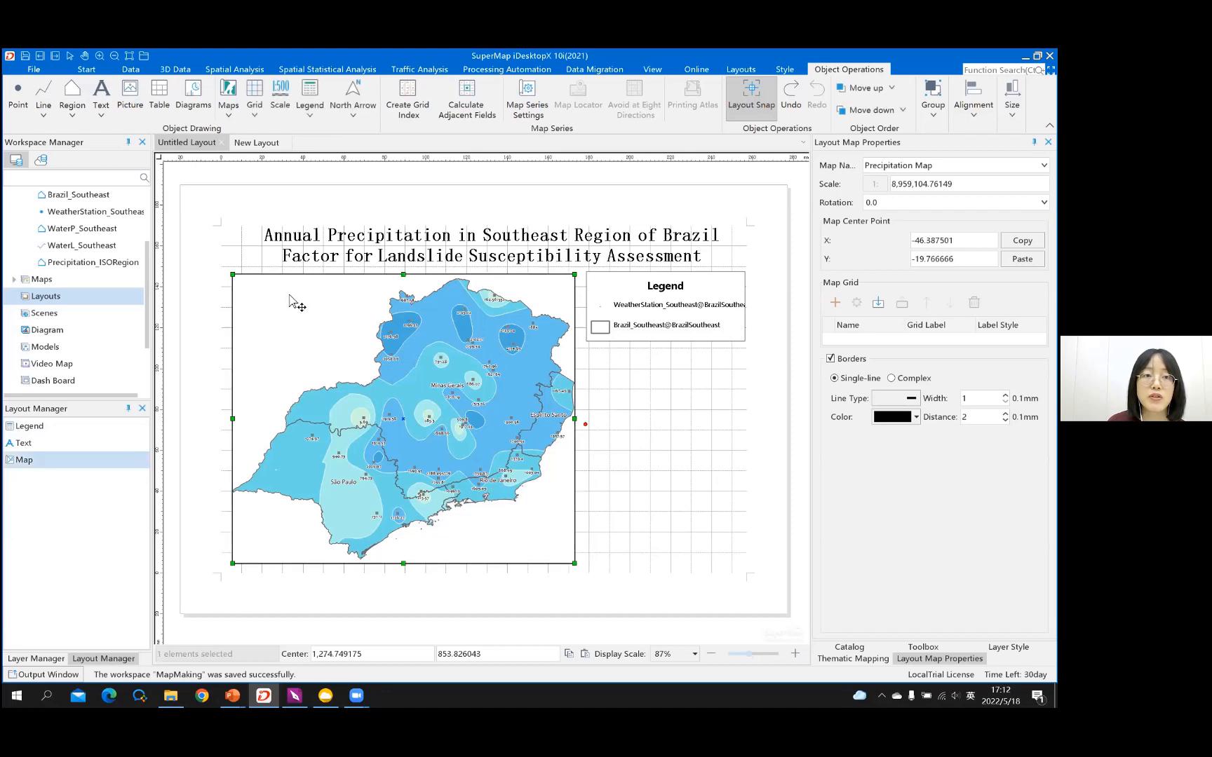
left_click(309, 117)
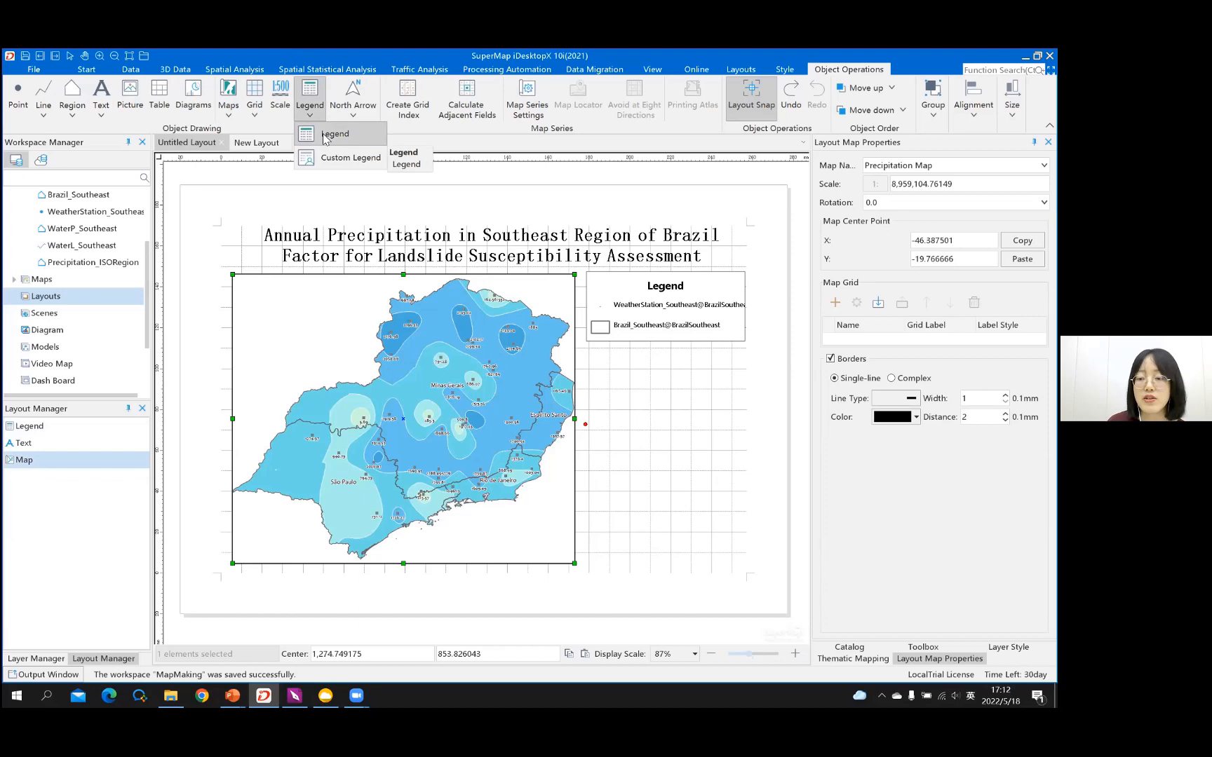
left_click(329, 134)
mouse_move(588, 349)
left_mouse_down()
mouse_move(679, 386)
mouse_move(746, 449)
left_mouse_up()
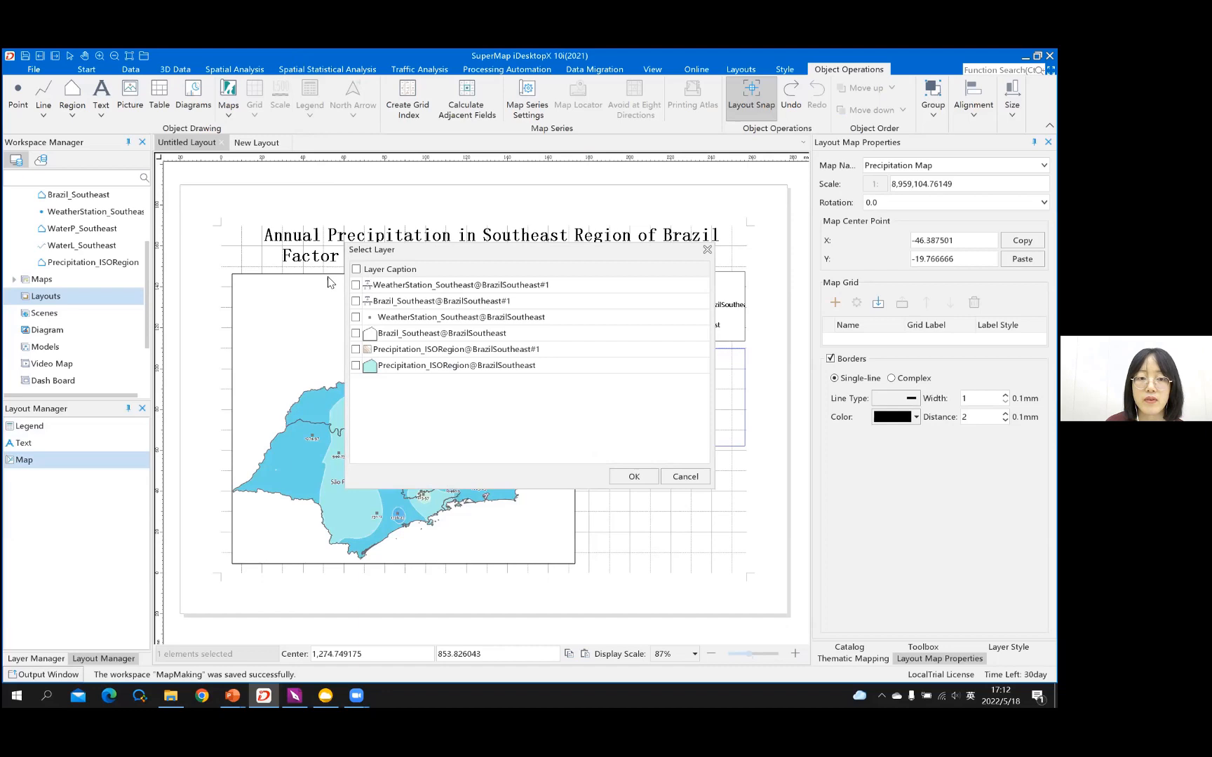
left_click(356, 350)
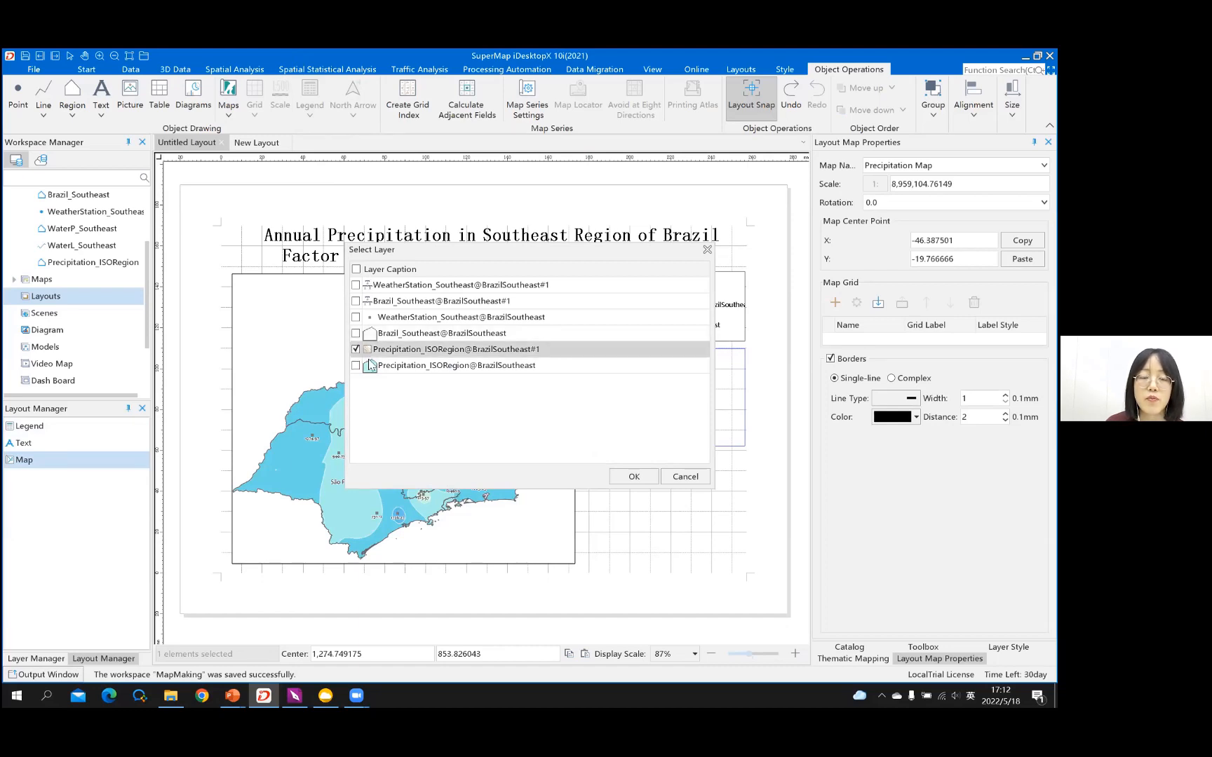
left_click(653, 477)
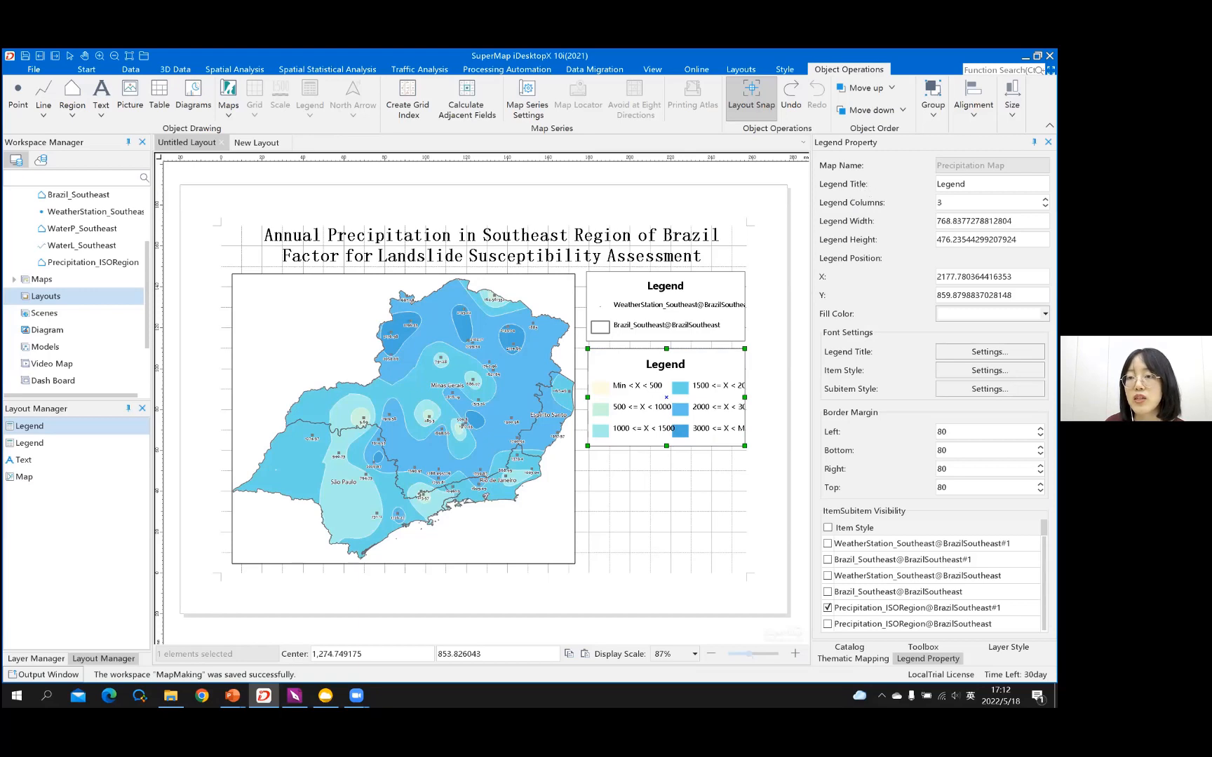
Step: Change the title of the second legend to Annual Precipitation
double_click(952, 185)
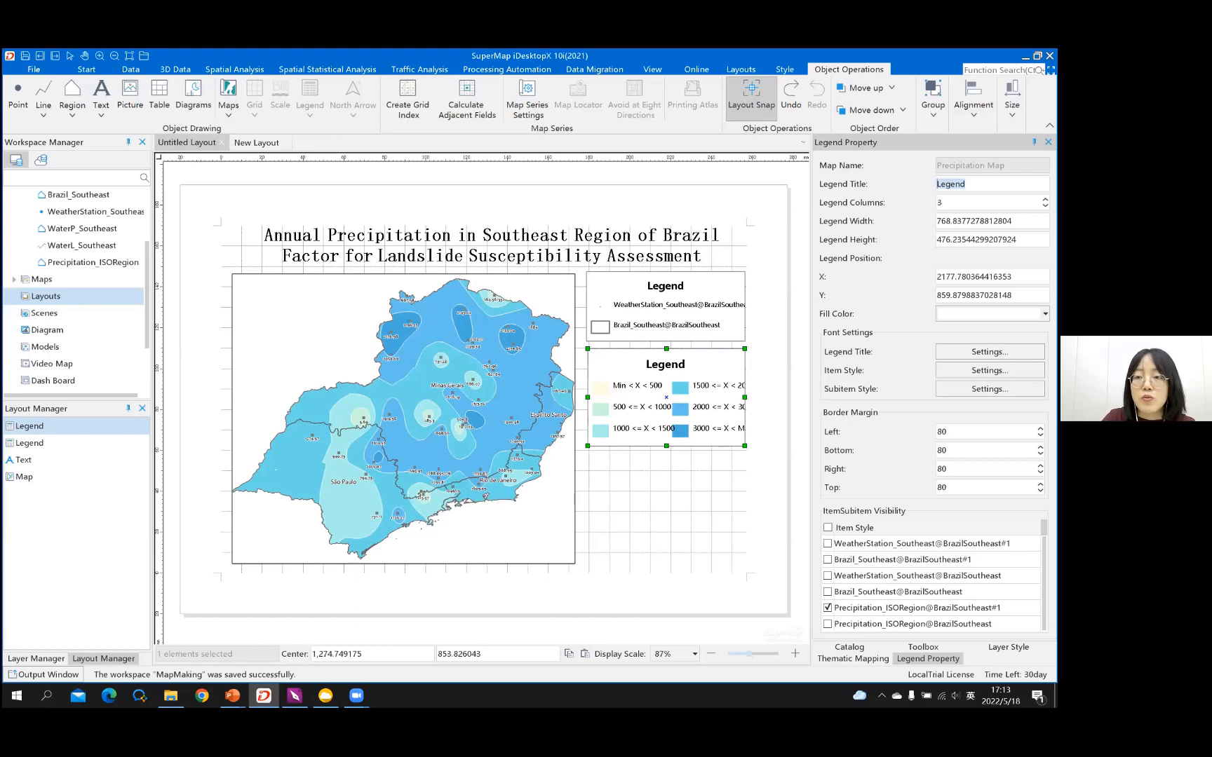
type("P")
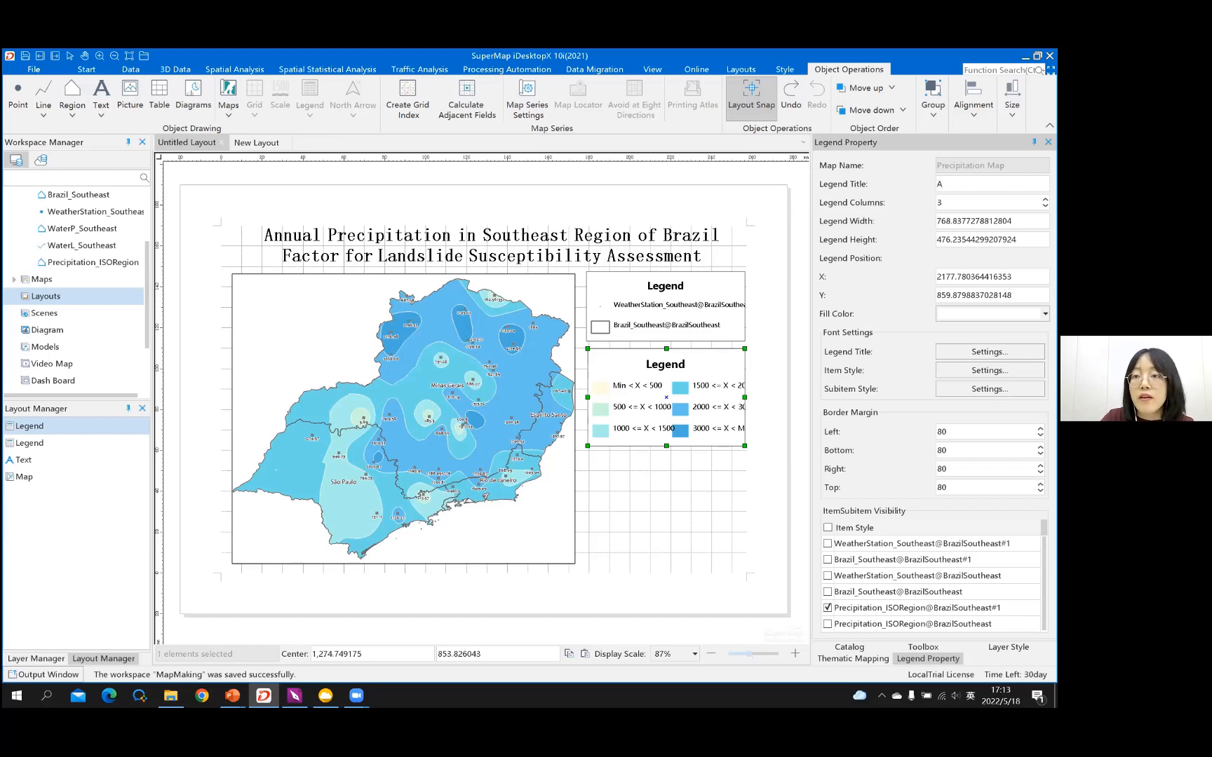
type("ual Pre")
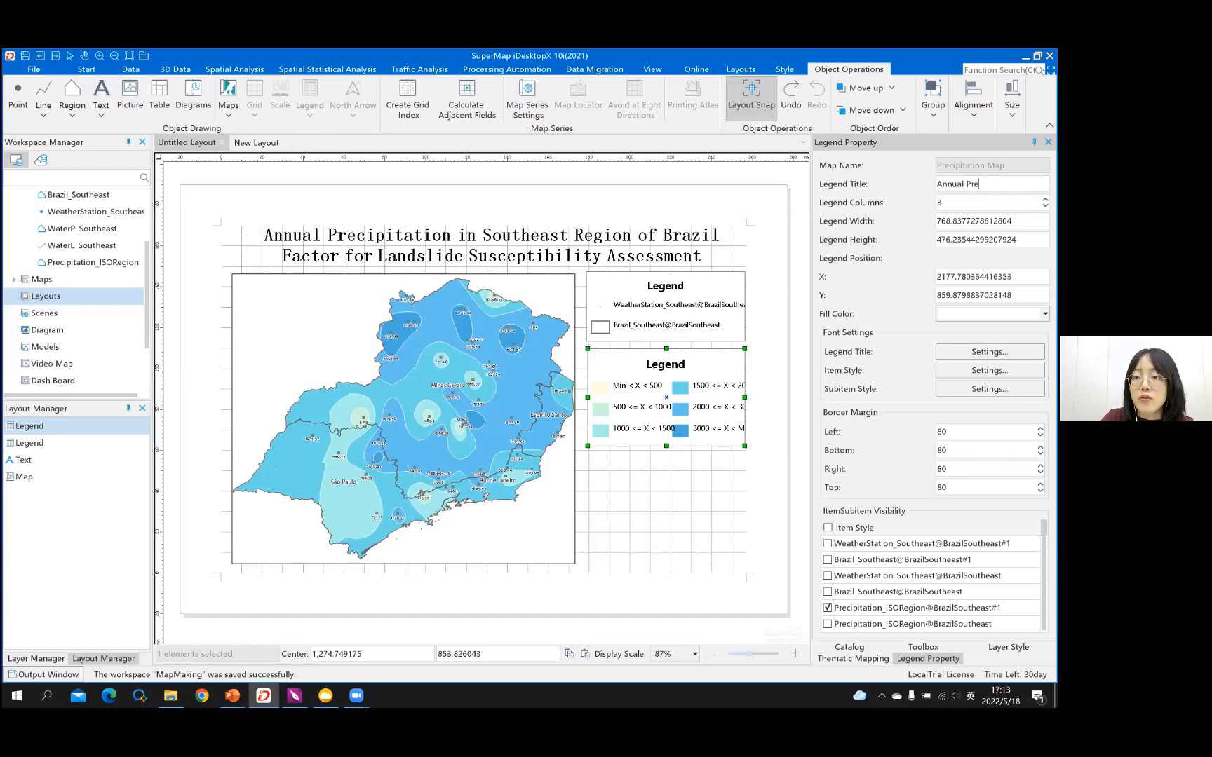
type("cipitation")
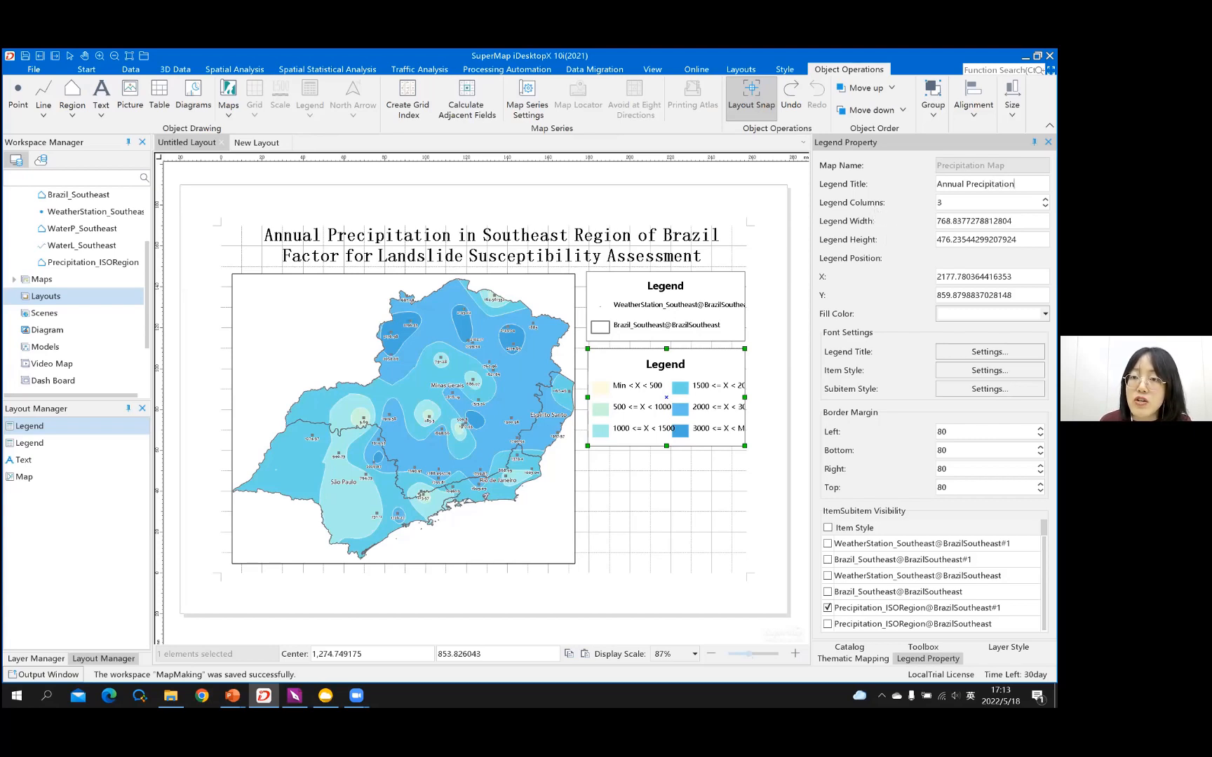
Step: Set the Annual Precipitation legend to 2 columns and widen it to about 785, reaching the right page margin
left_click(939, 203)
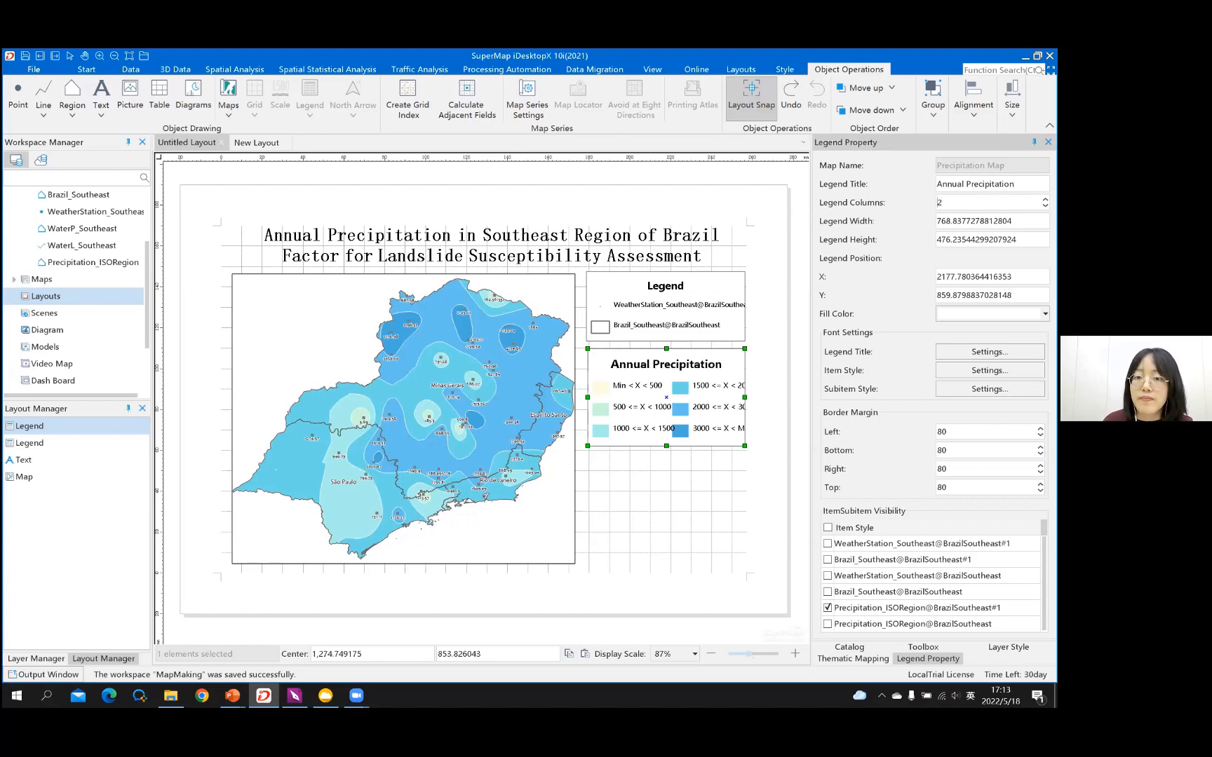
key("Return")
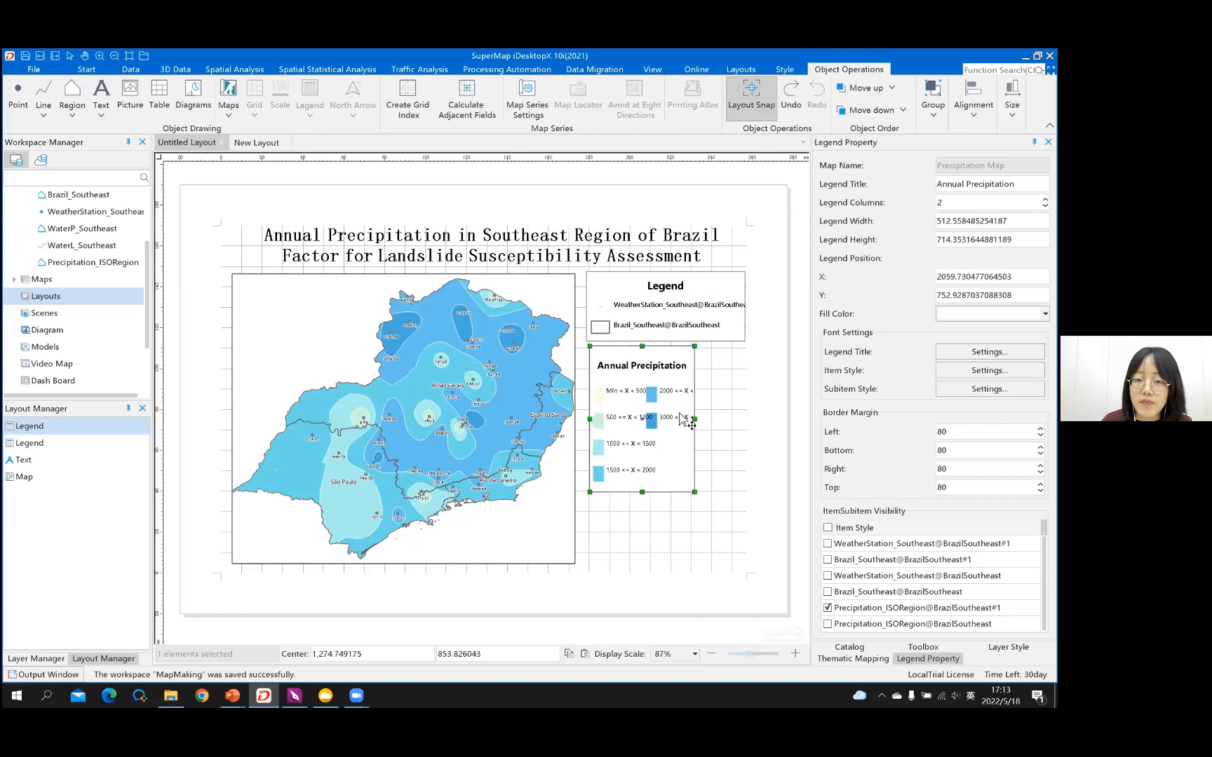
left_click_drag(731, 413, 745, 410)
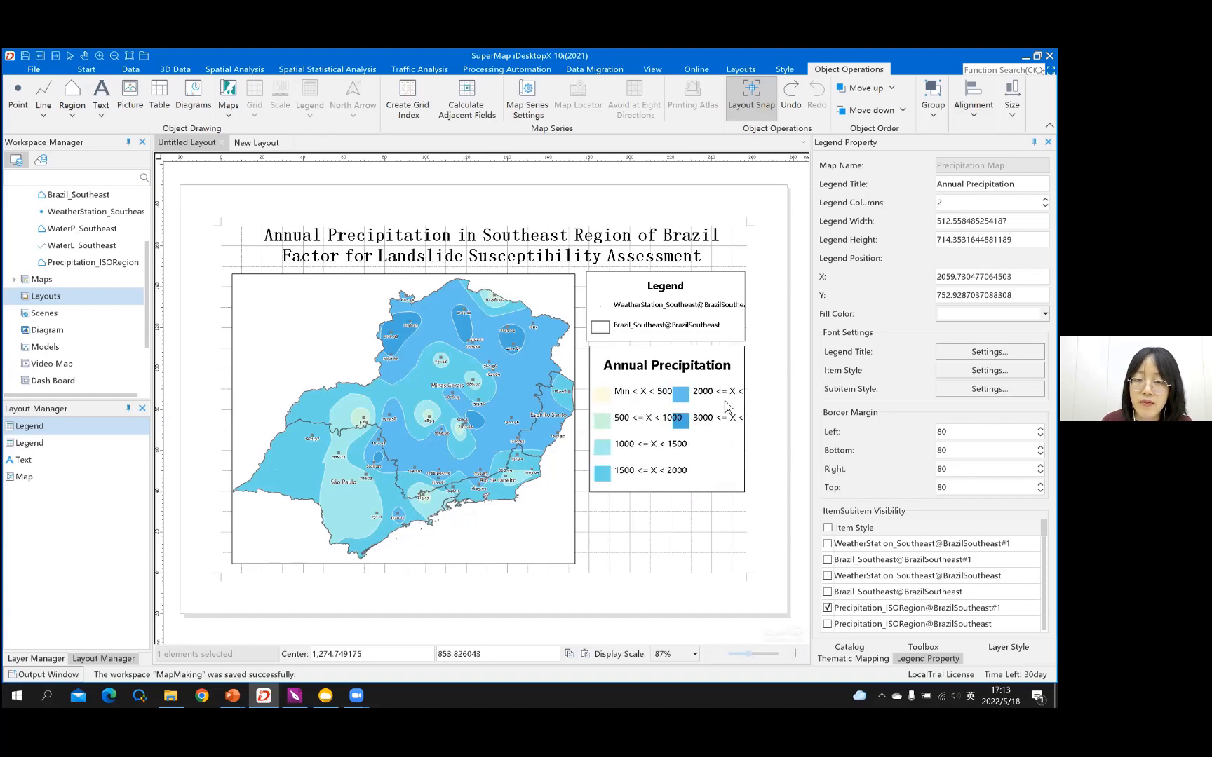
left_click_drag(591, 419, 585, 419)
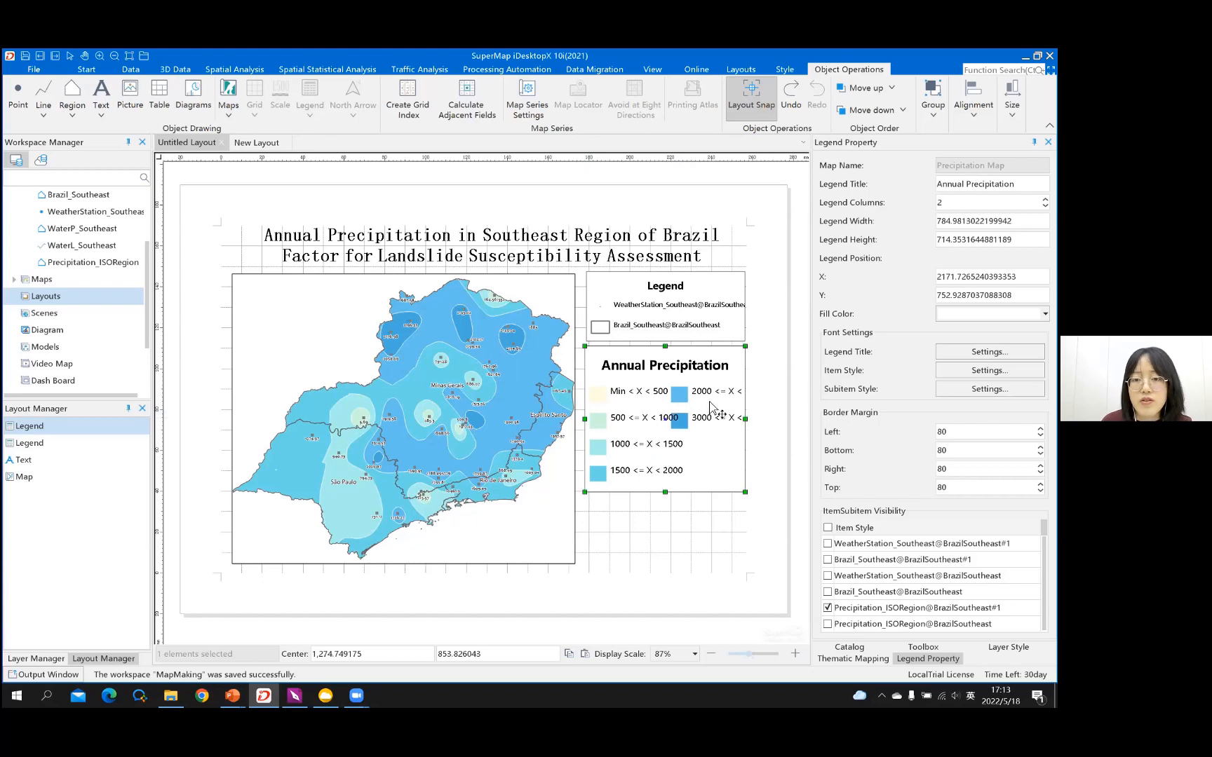
Step: Set the Annual Precipitation legend to 1 column and resize it to about 777 wide and 545 high, aligned with the legend above
left_click(896, 197)
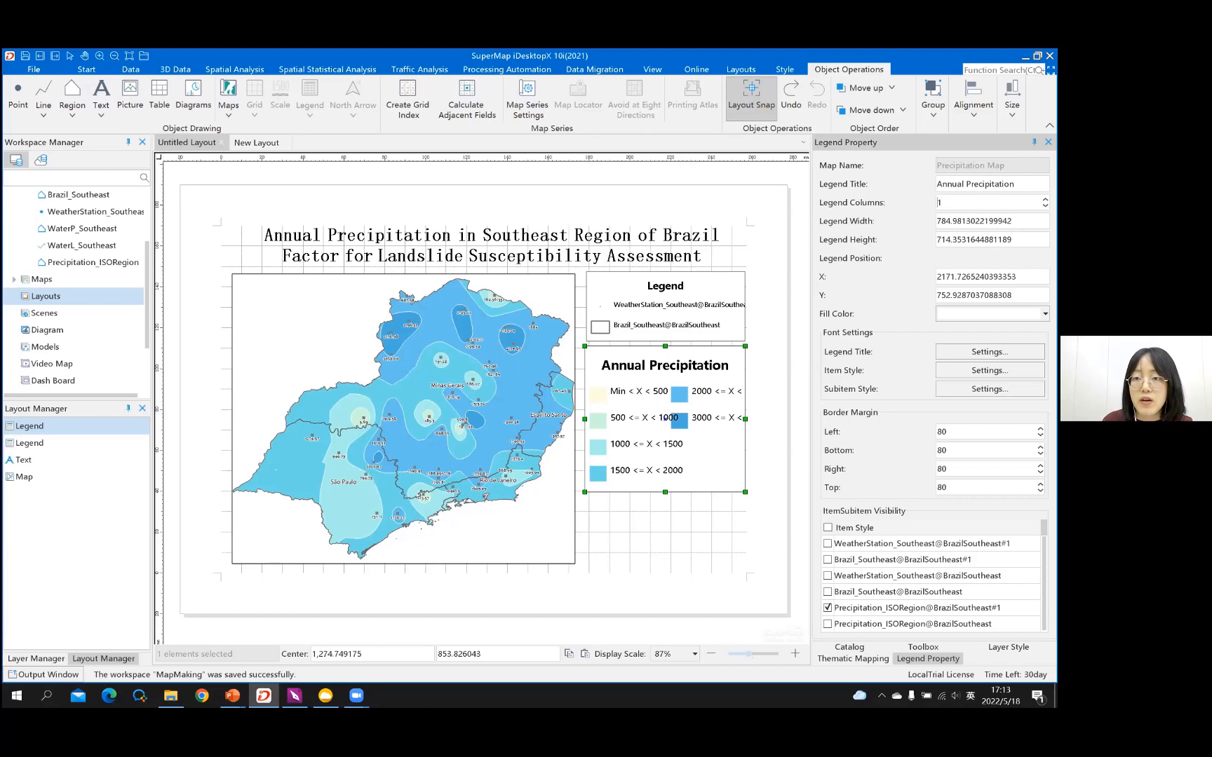
key("Return")
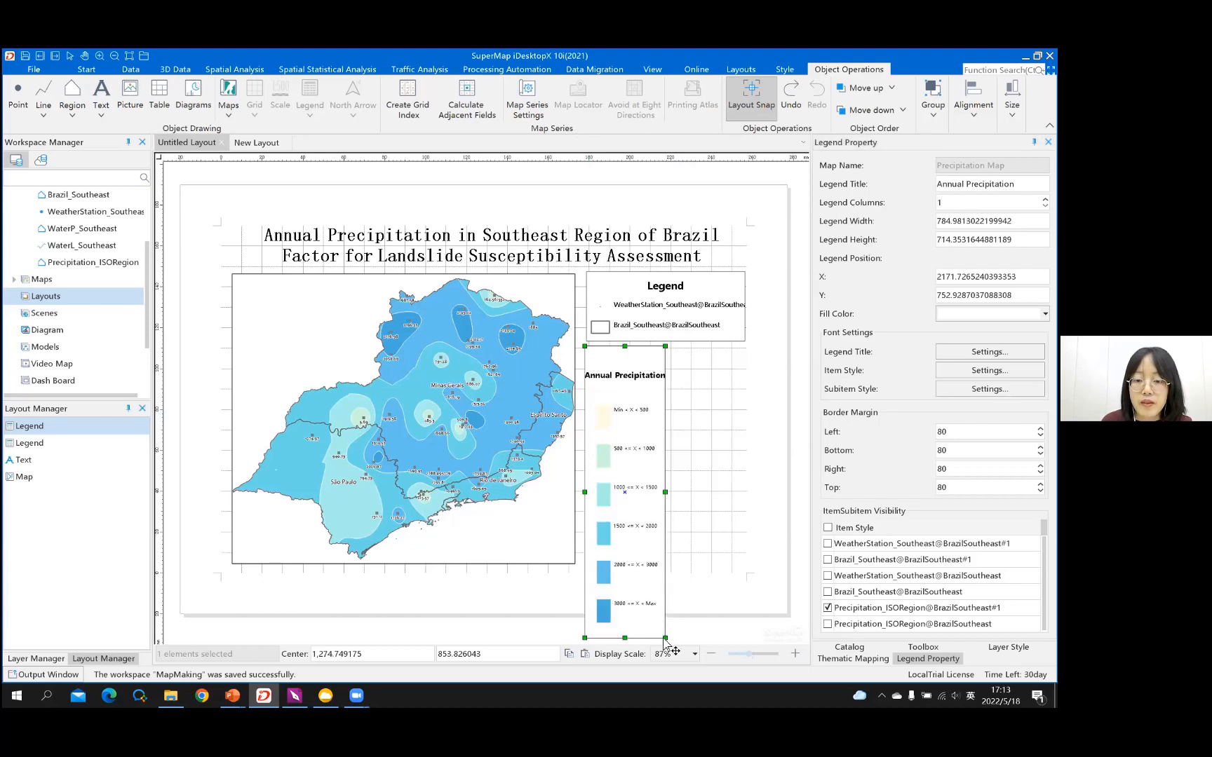
left_click(742, 484)
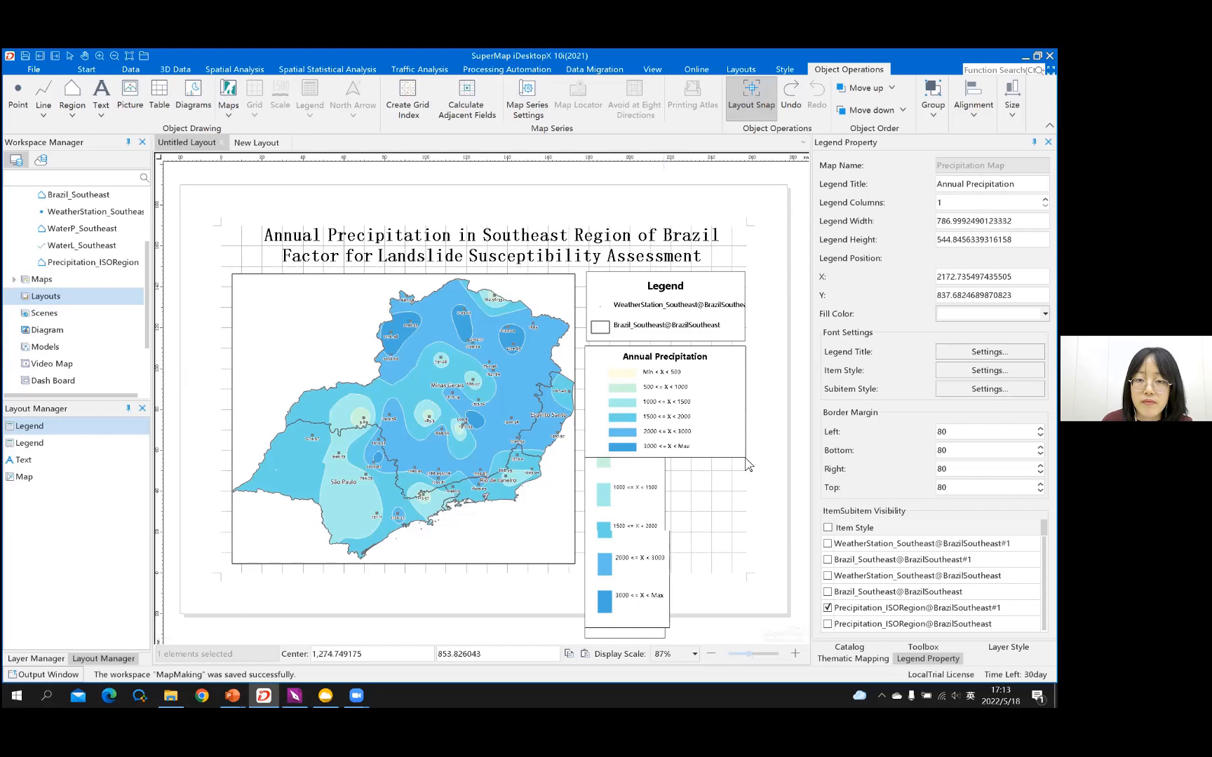
left_click_drag(586, 401, 590, 404)
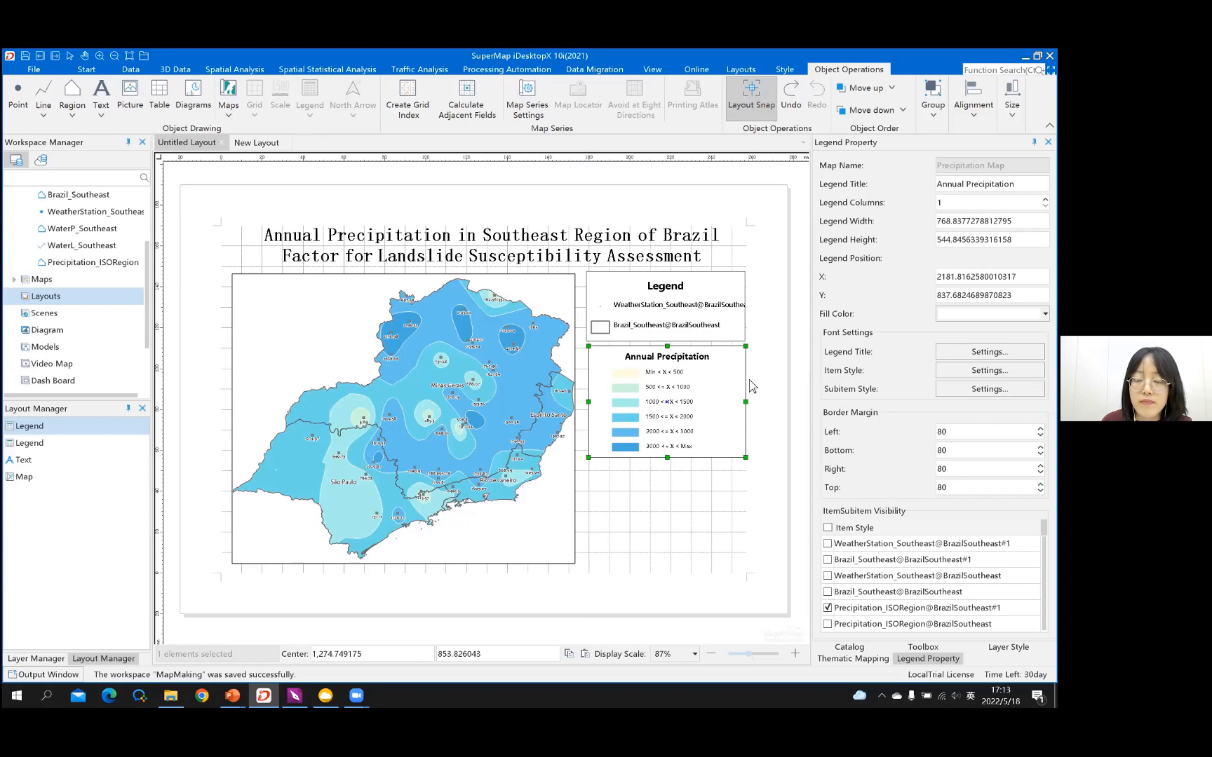
left_click(772, 388)
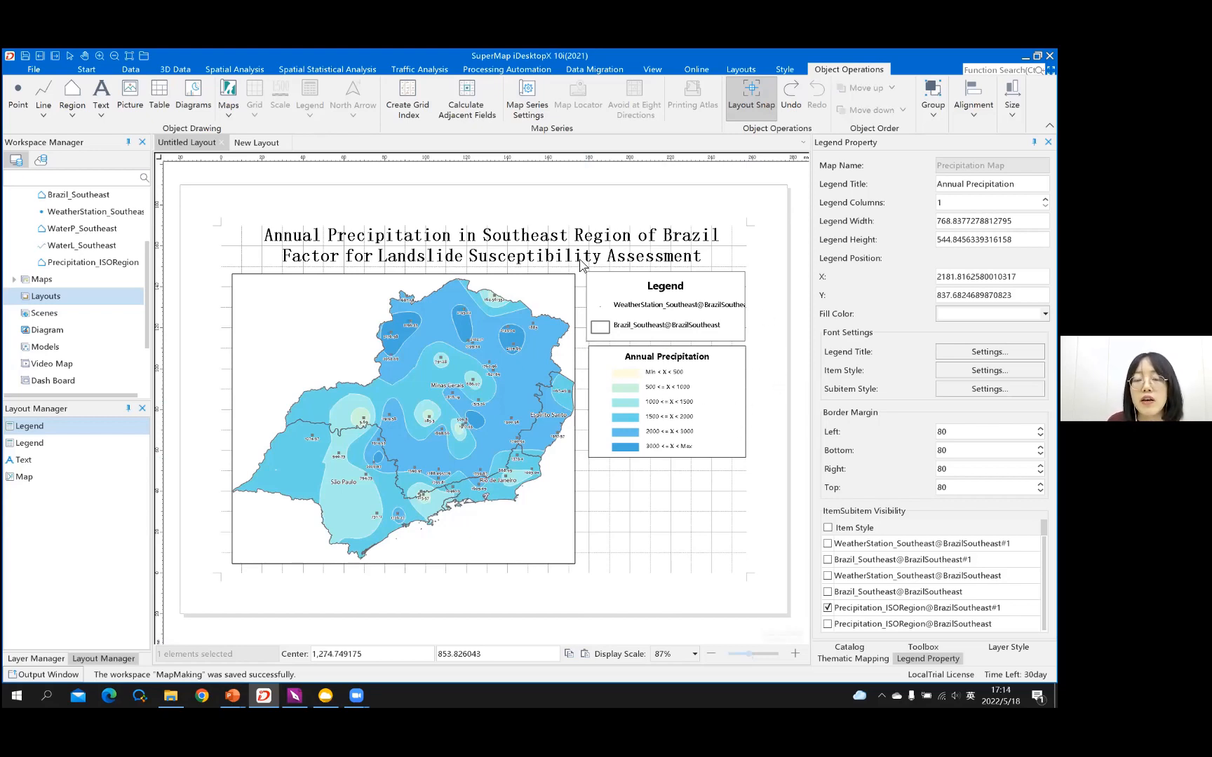
left_click(596, 400)
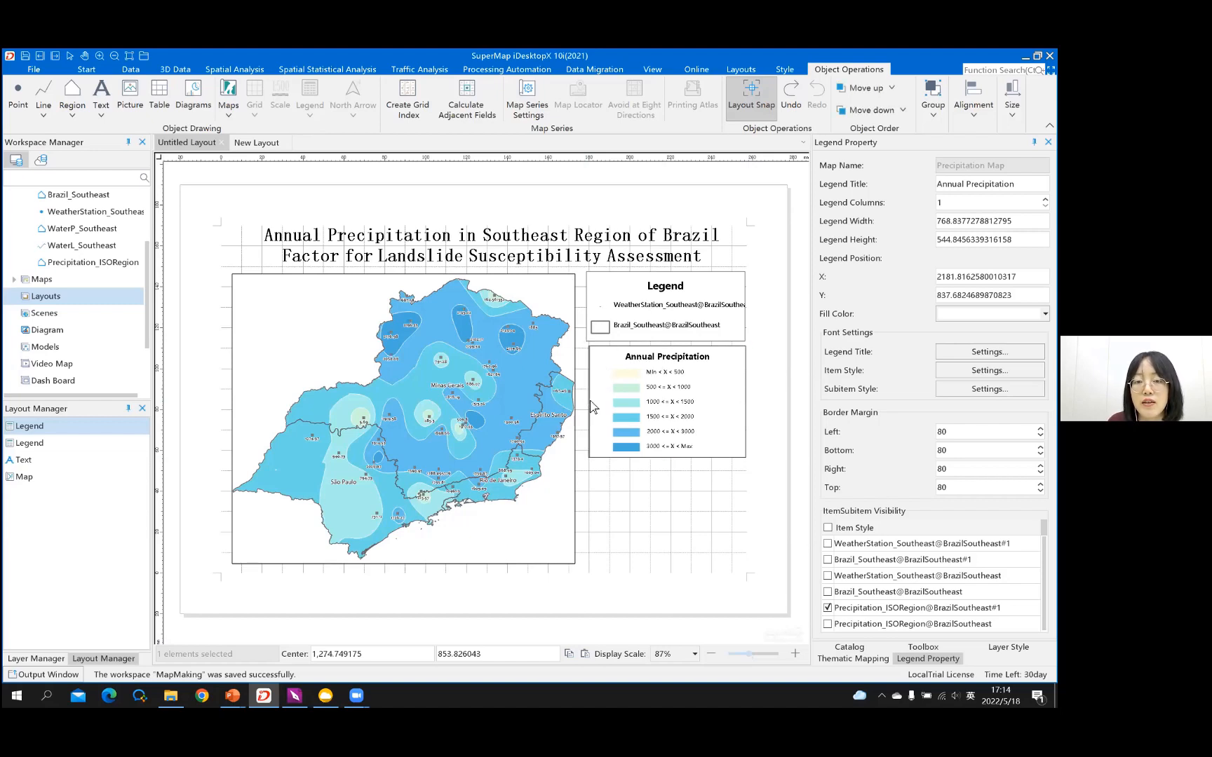
left_click_drag(589, 407, 585, 401)
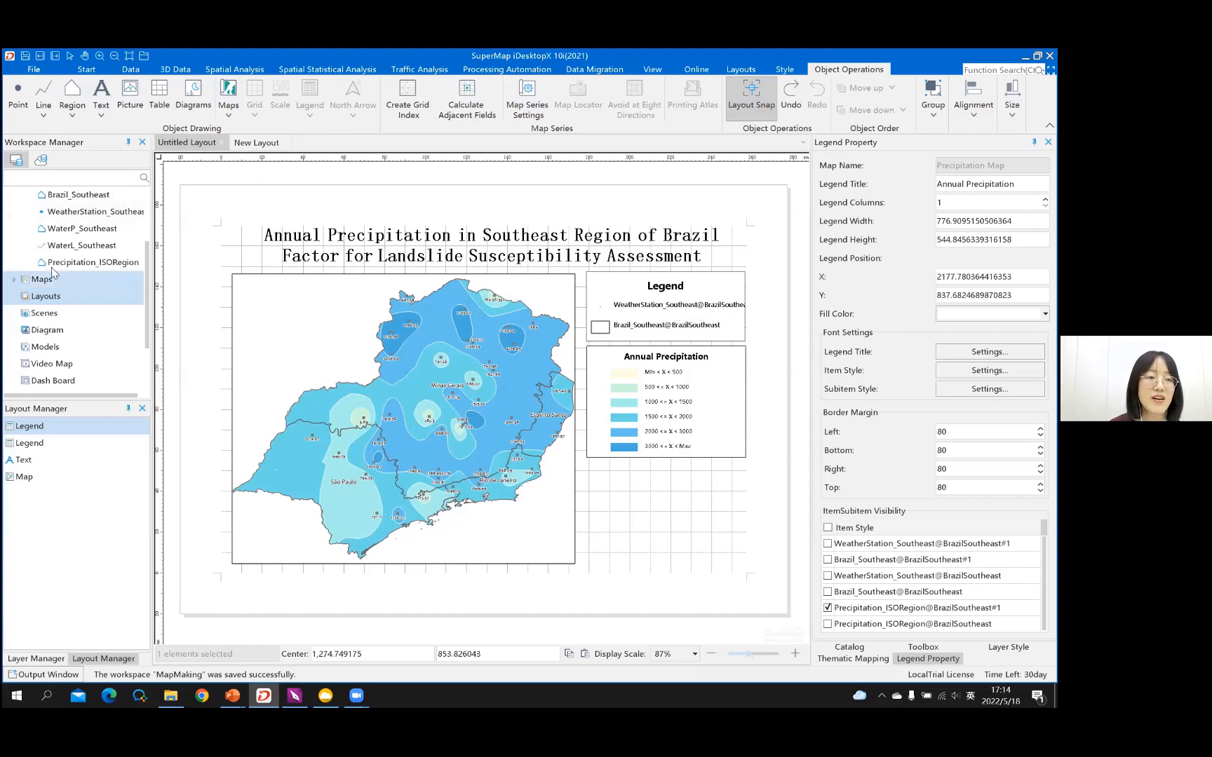
Step: Open the Precipitation Map and rename its Brazil_Southeast polygon layer, not the label layer, to State Boundaries
left_click(12, 281)
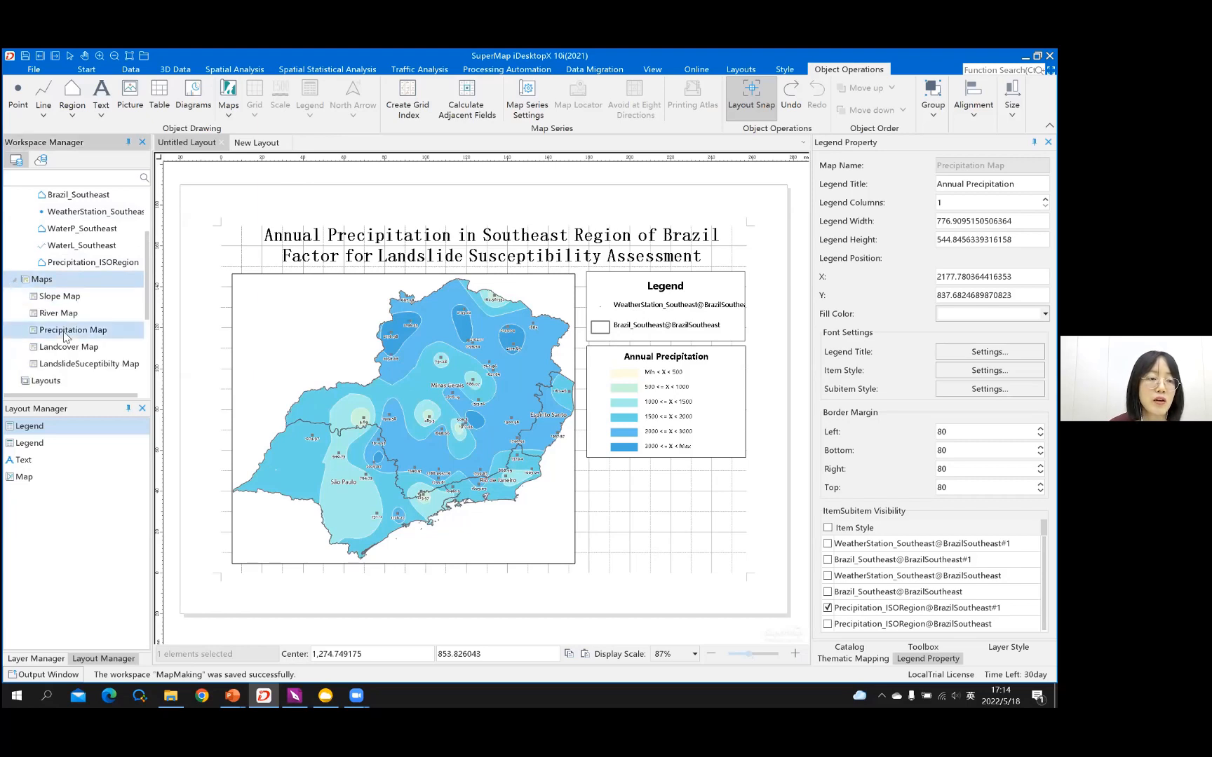
double_click(65, 332)
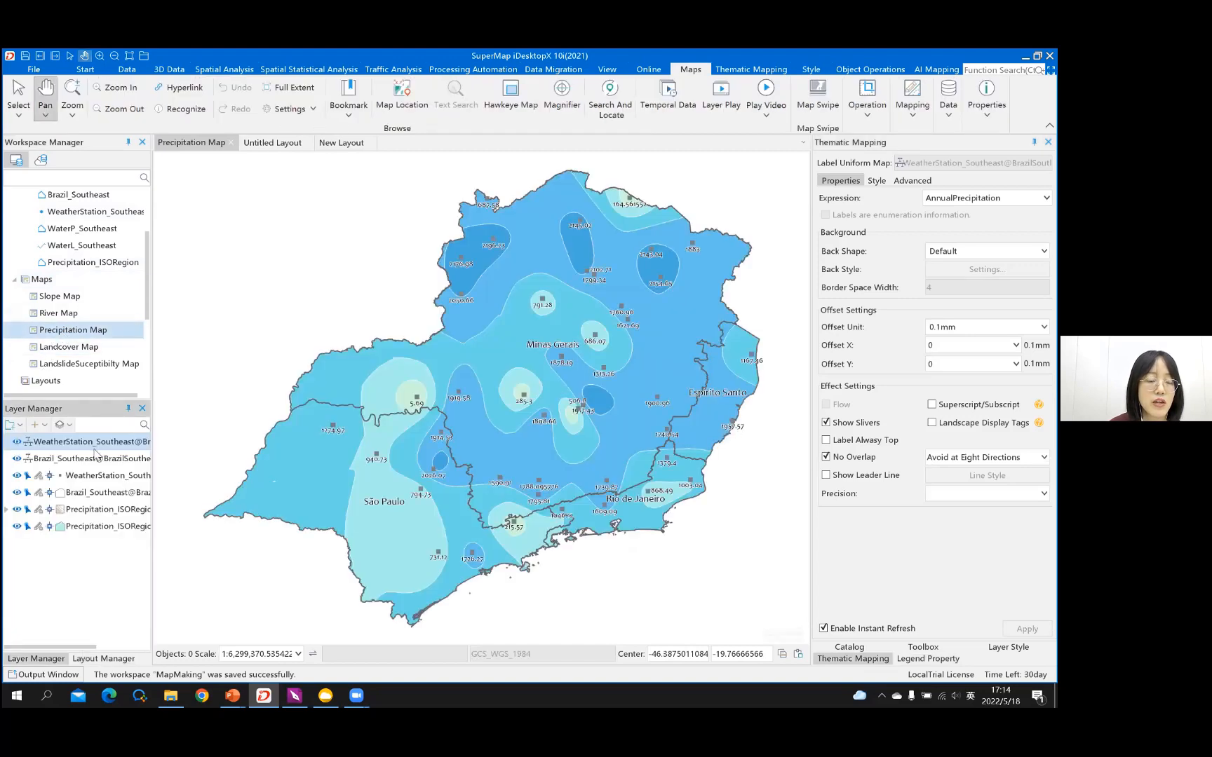
left_click(77, 494)
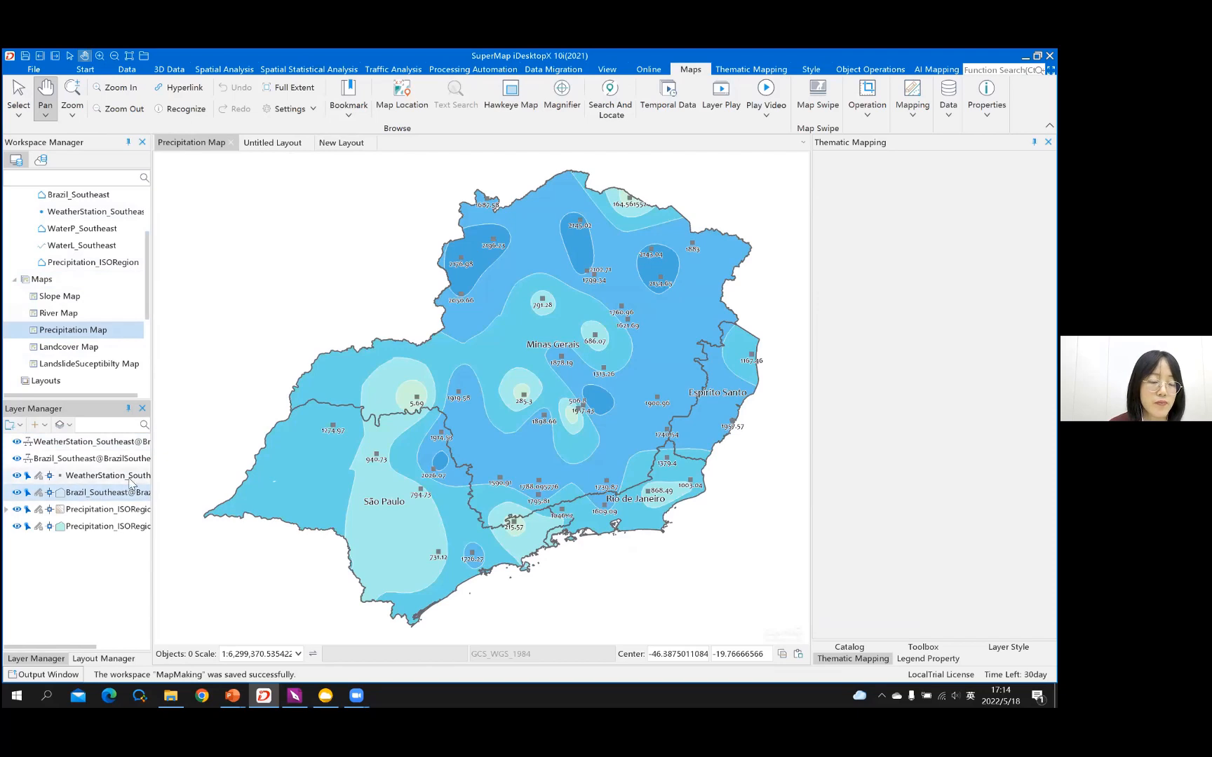
left_click(98, 481, "shift")
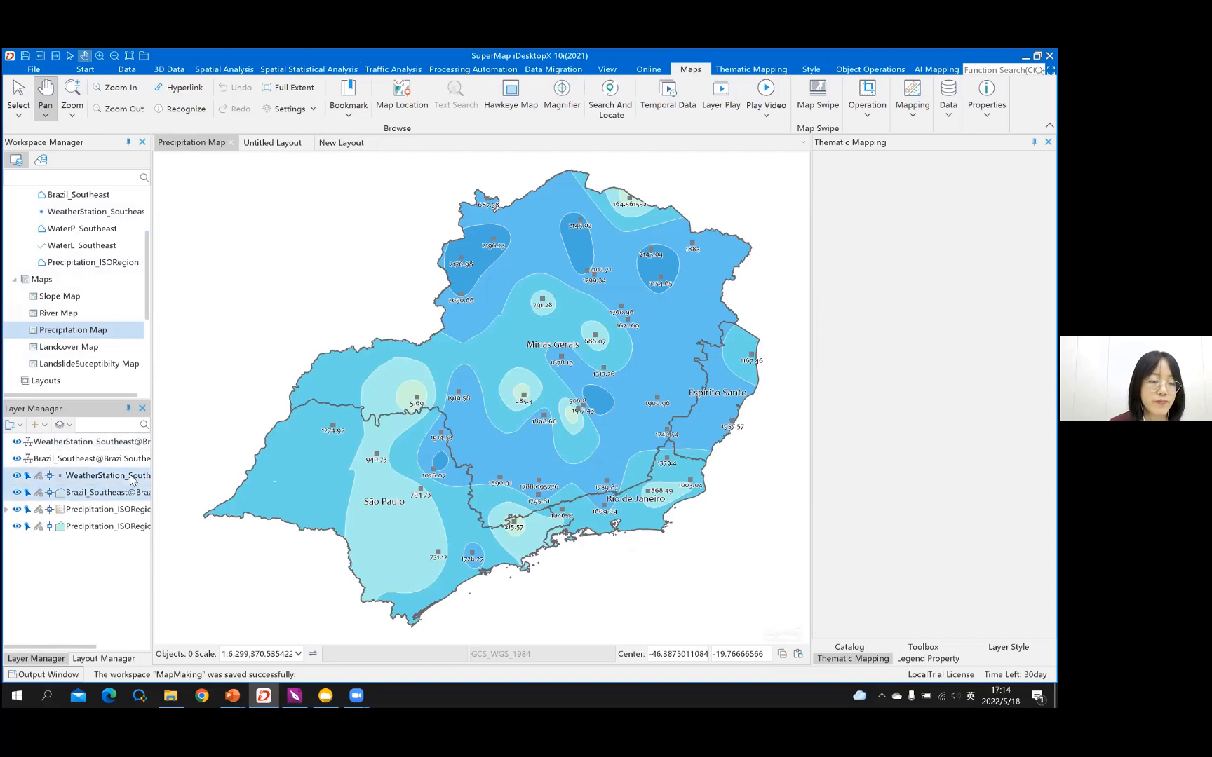
left_click(99, 493)
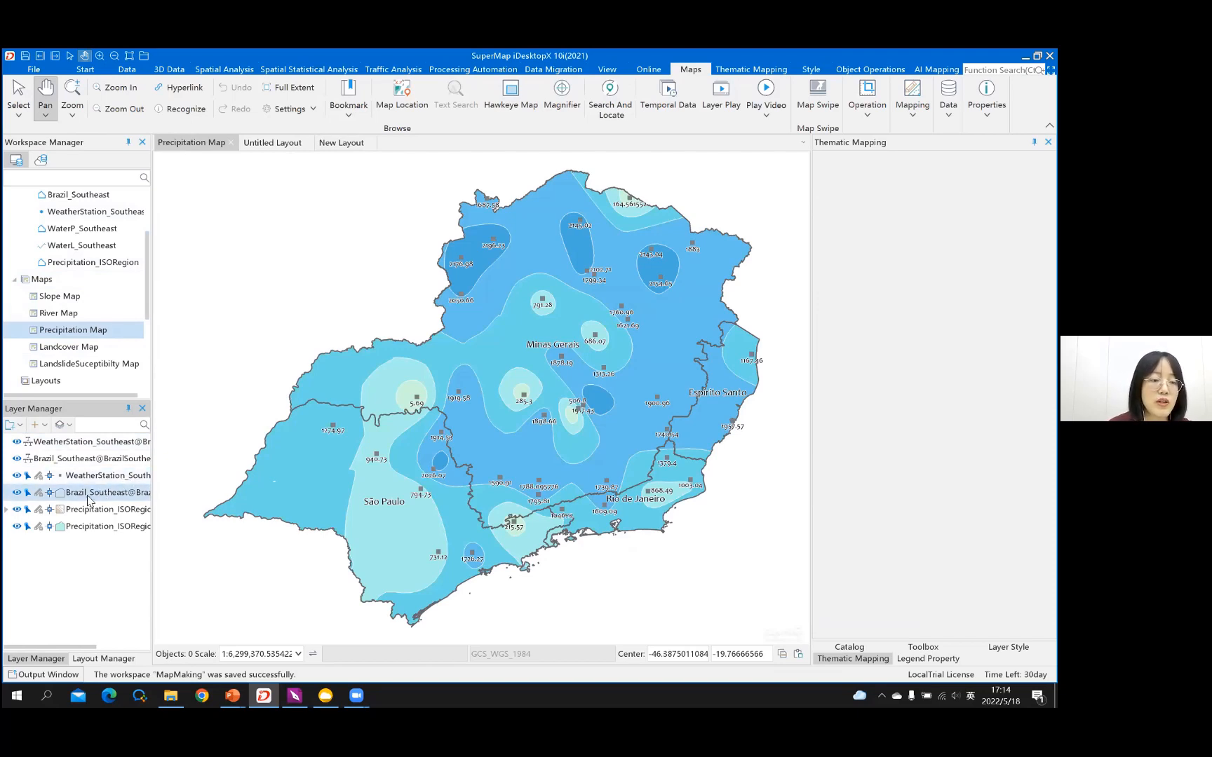
right_click(99, 499)
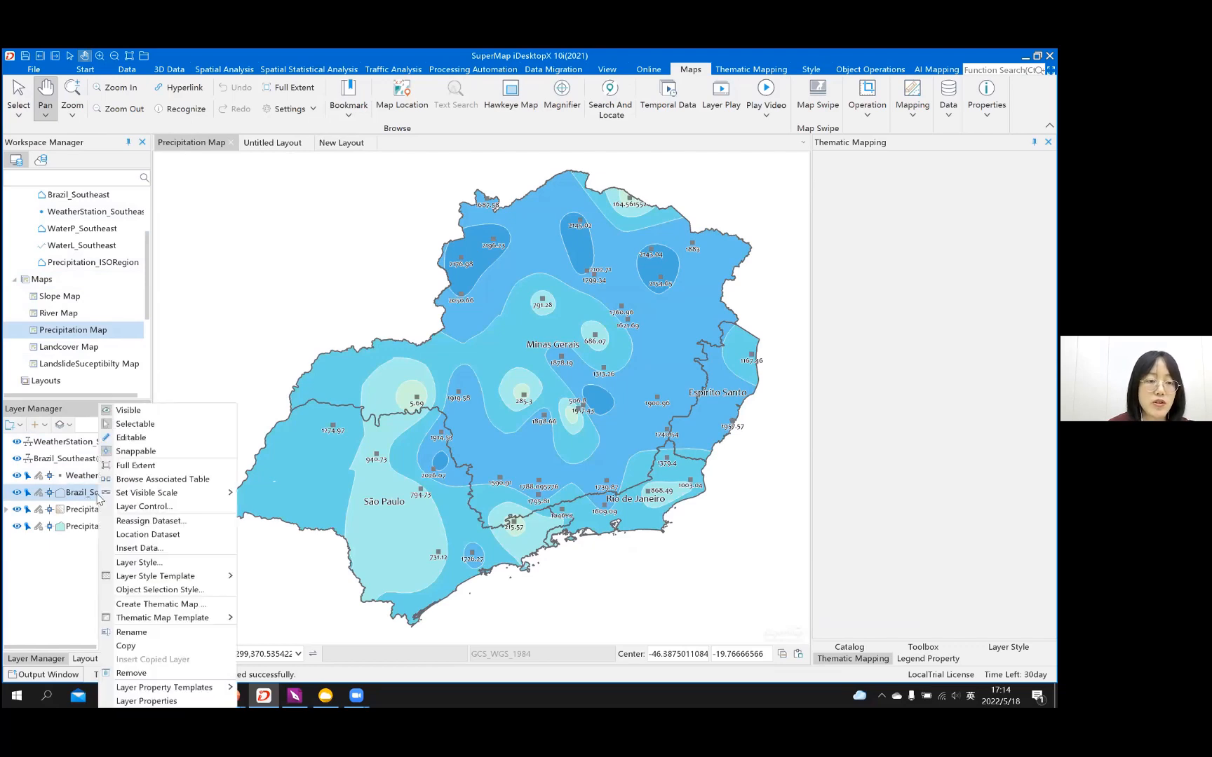
left_click(183, 637)
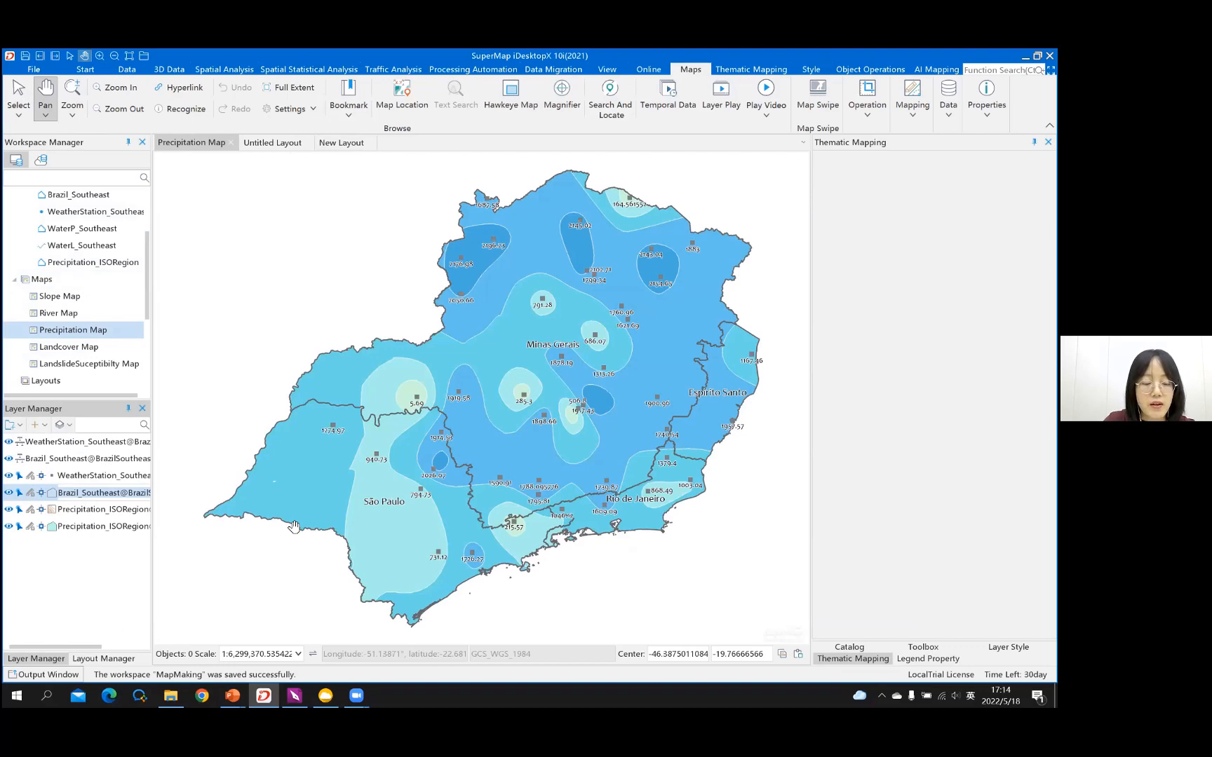
type("S")
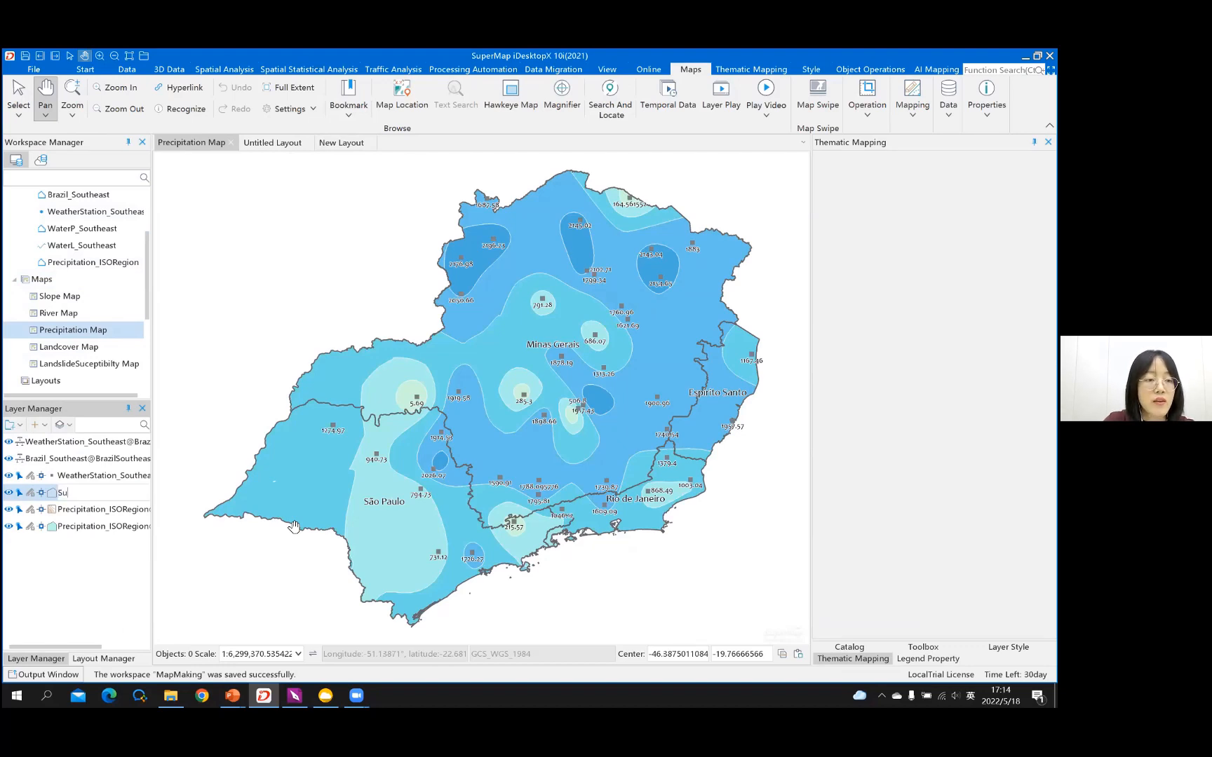
type("outheast State")
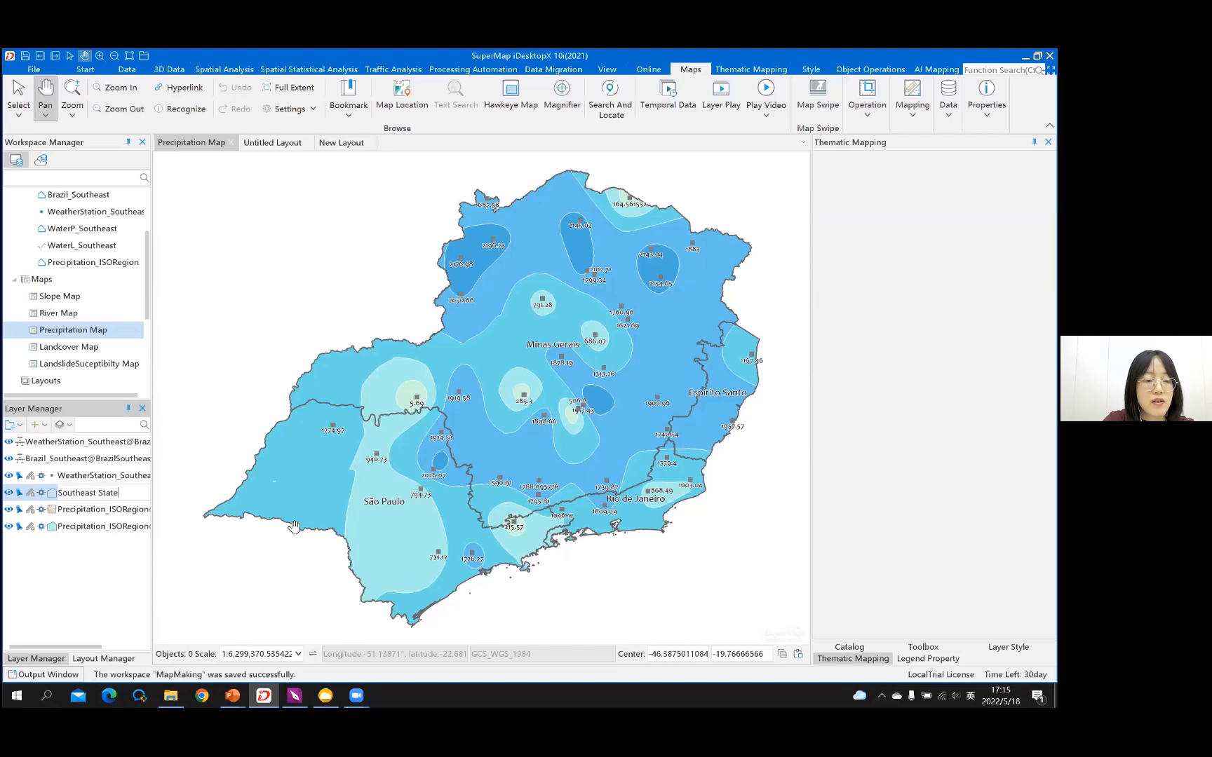
key("BackSpace")
key("BackSpace")
key("BackSpace")
key("BackSpace")
key("BackSpace")
key("BackSpace")
key("BackSpace")
key("BackSpace")
key("BackSpace")
key("BackSpace")
key("BackSpace")
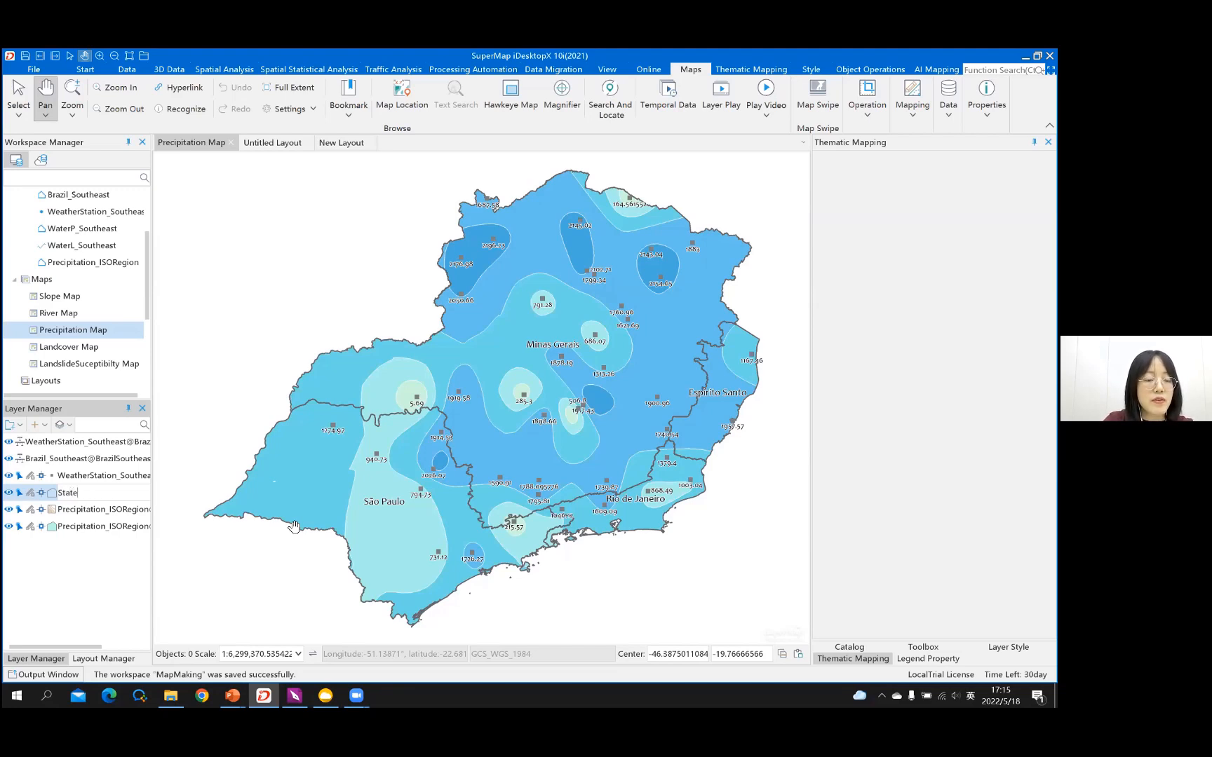
type("State Boundaries")
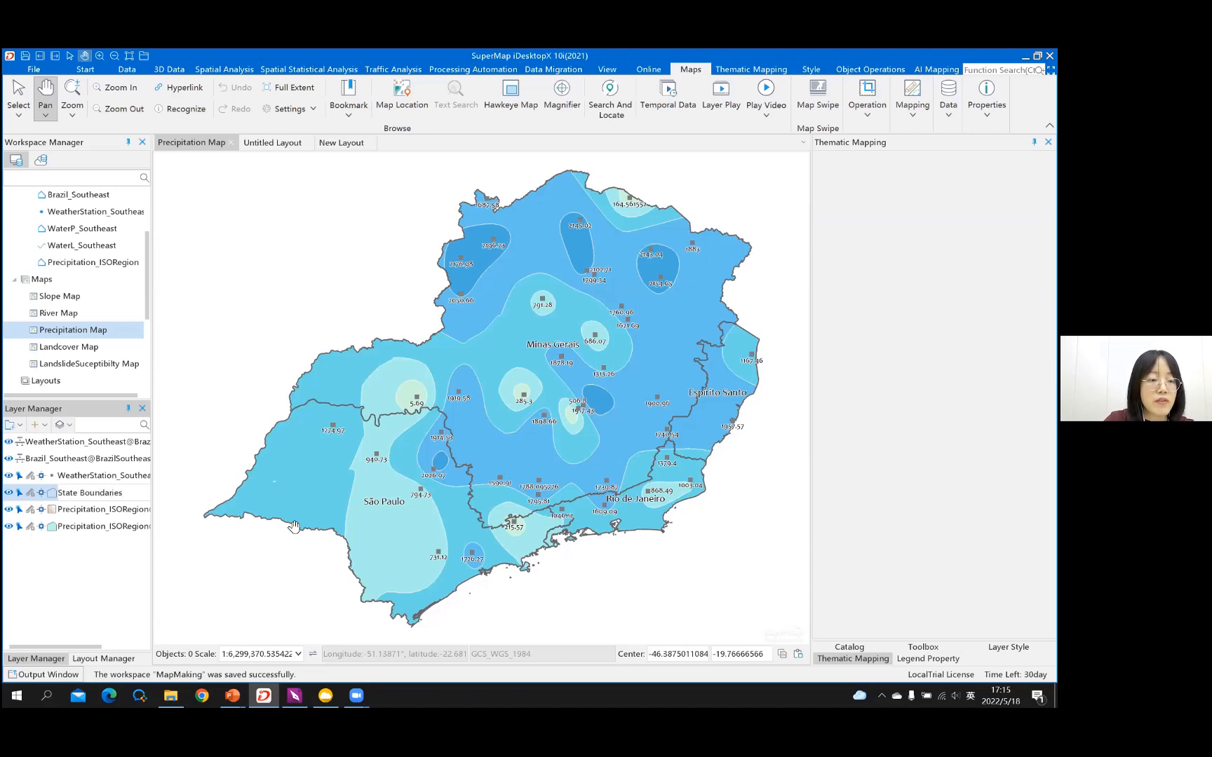
key("Return")
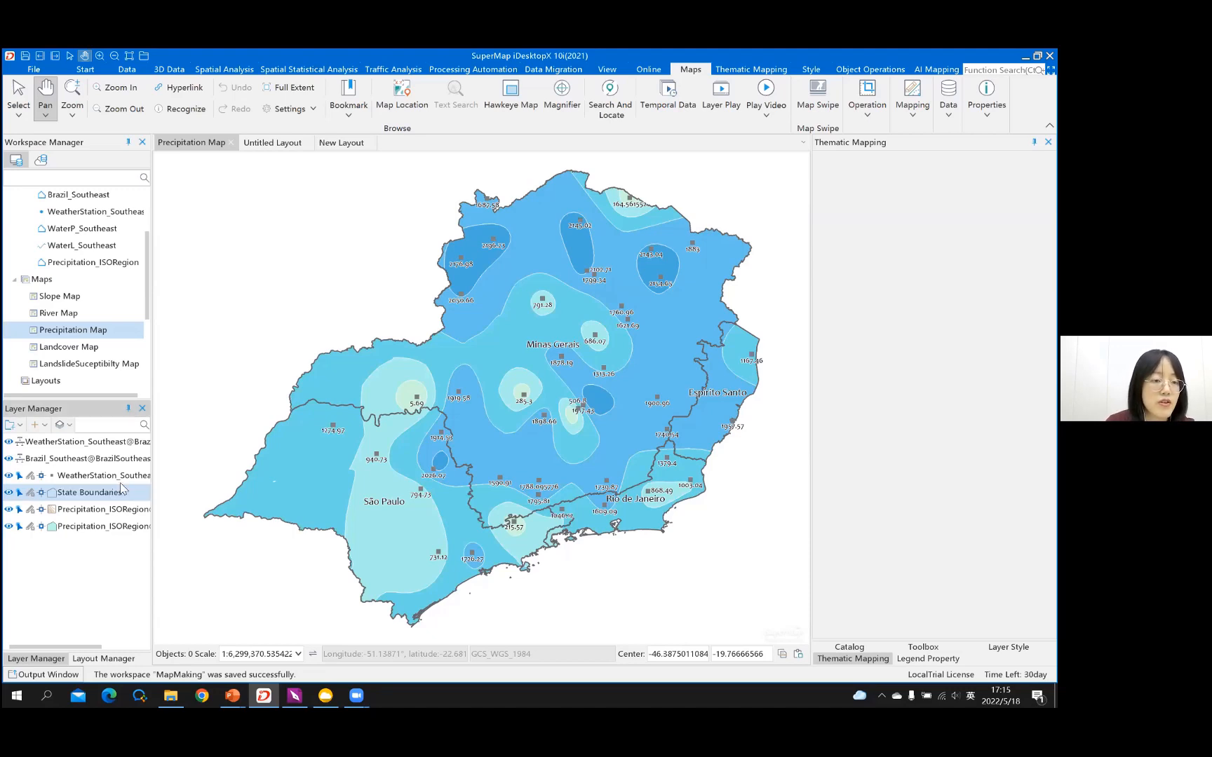
Step: Rename the WeatherStation_Southeast point layer of the Precipitation Map to Weather Stations
right_click(76, 481)
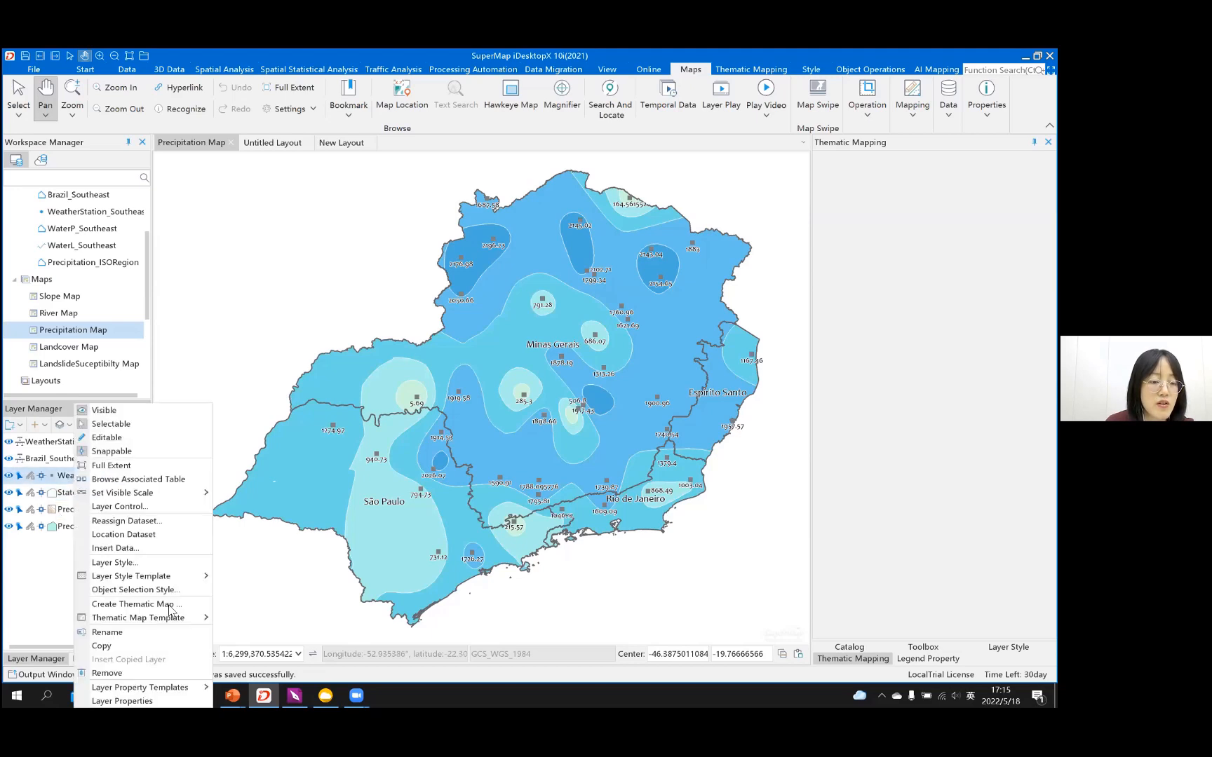
key("Escape")
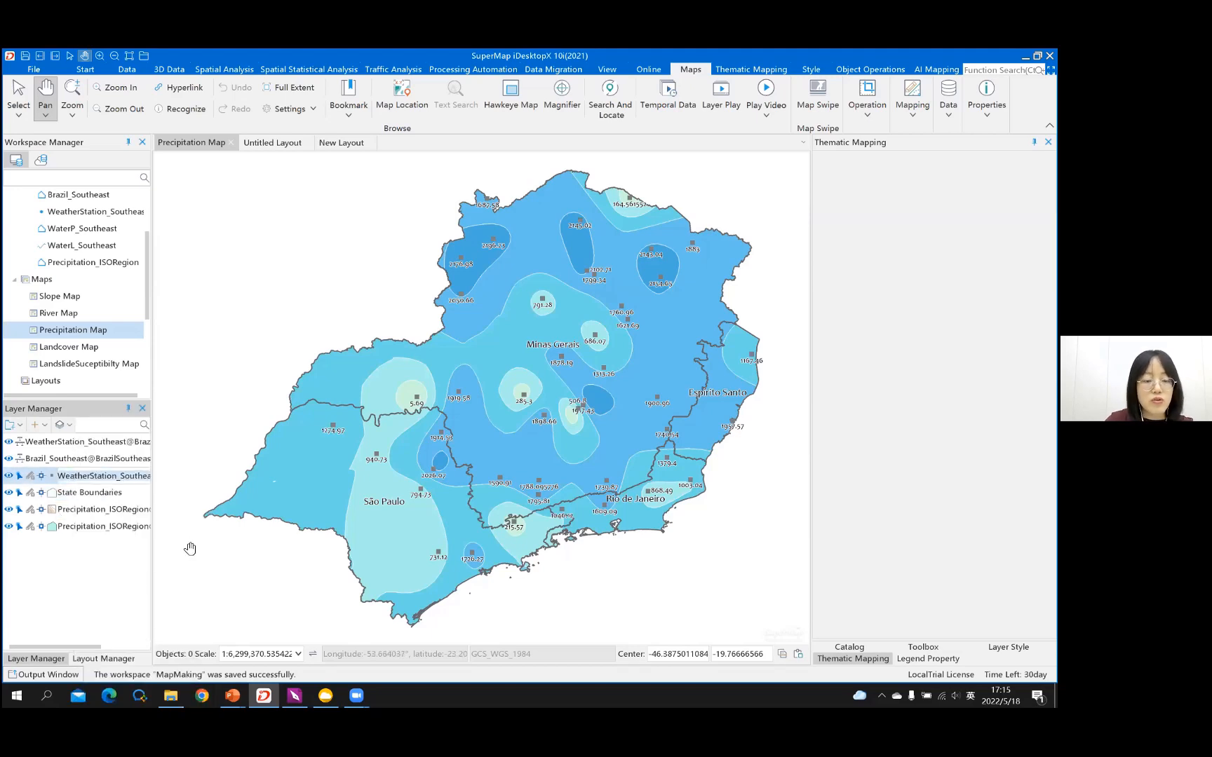
key("F2")
type("W")
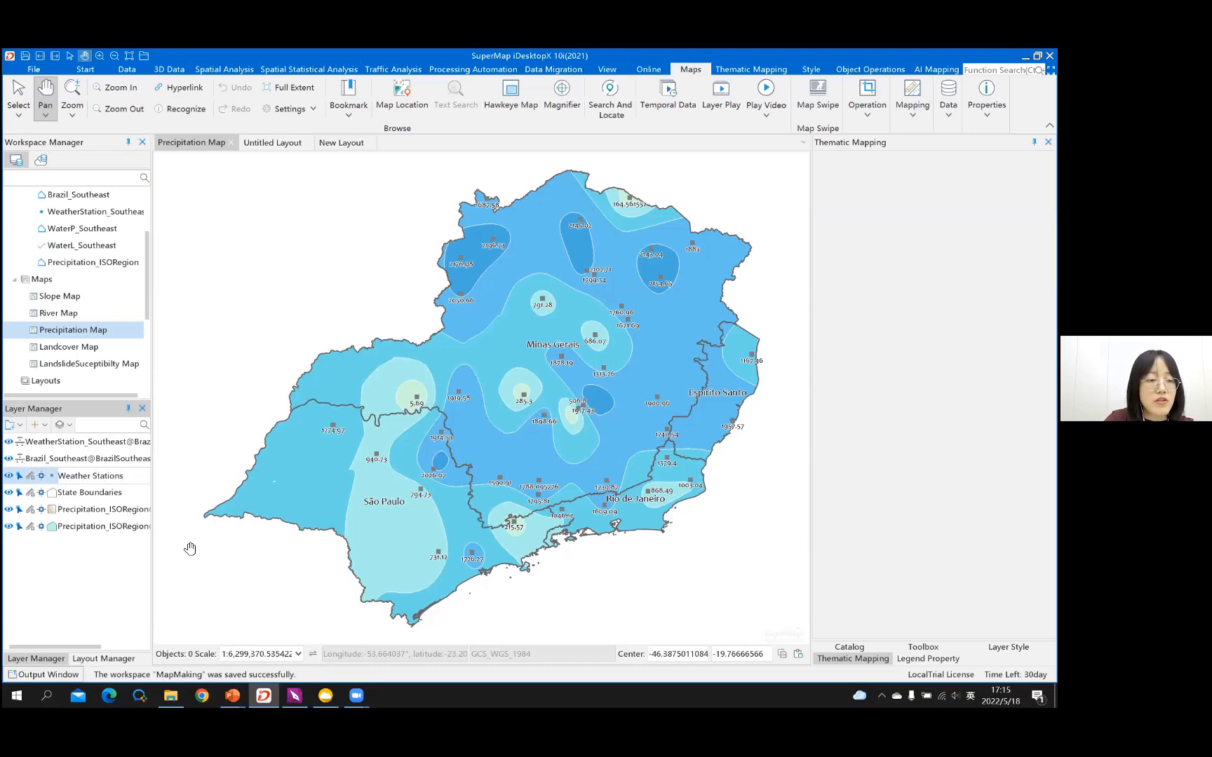
key("Return")
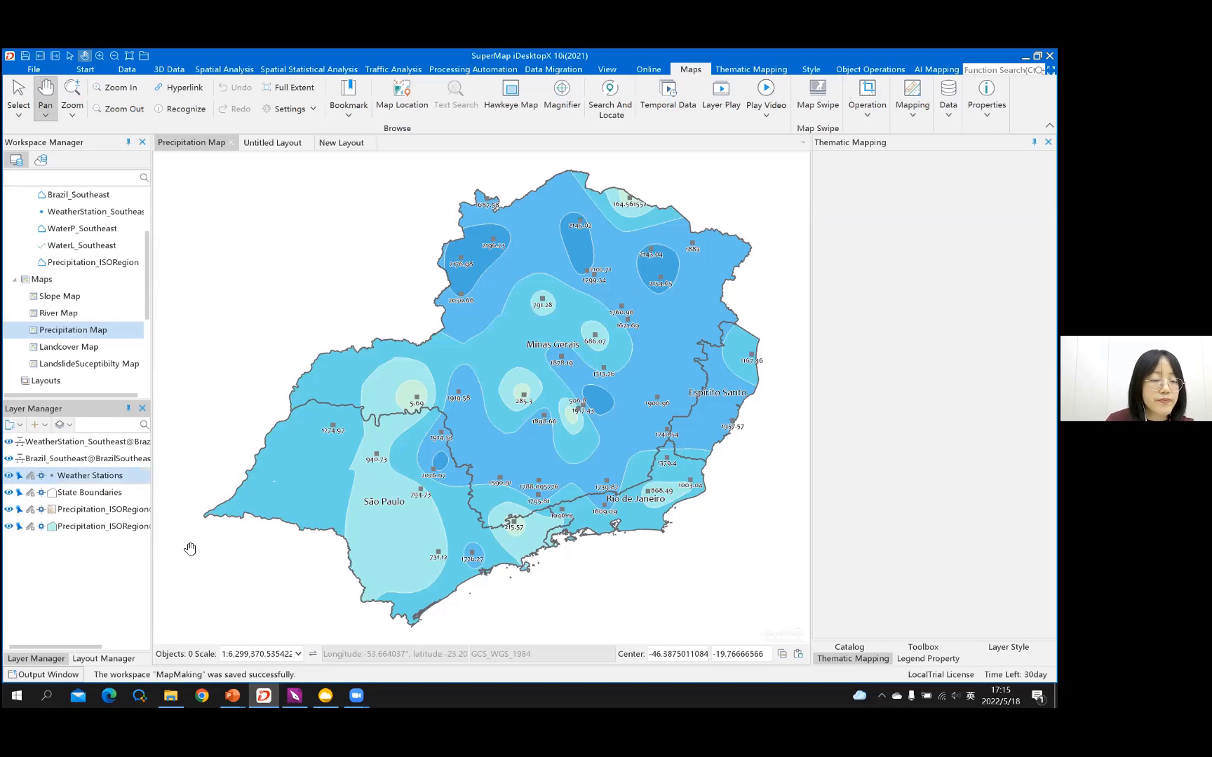
Step: Save the Precipitation Map and close it to return to the untitled layout
right_click(275, 222)
right_click(274, 223)
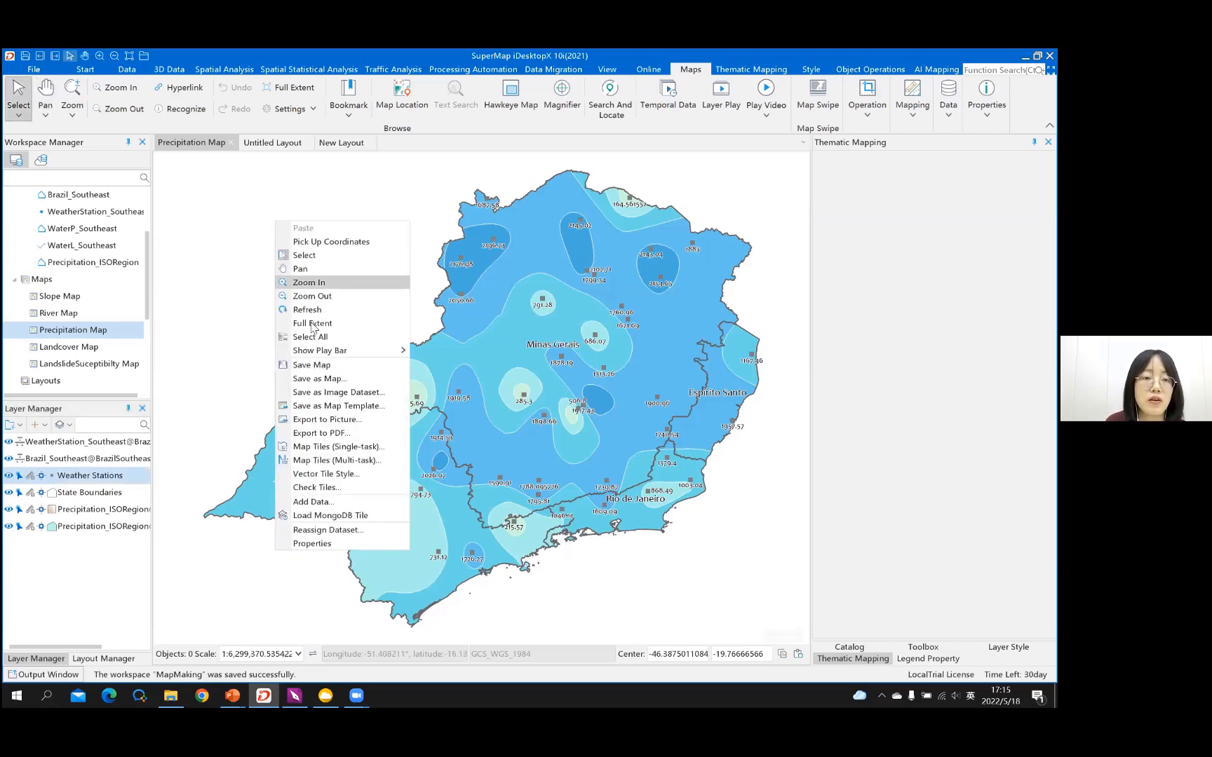
left_click(320, 368)
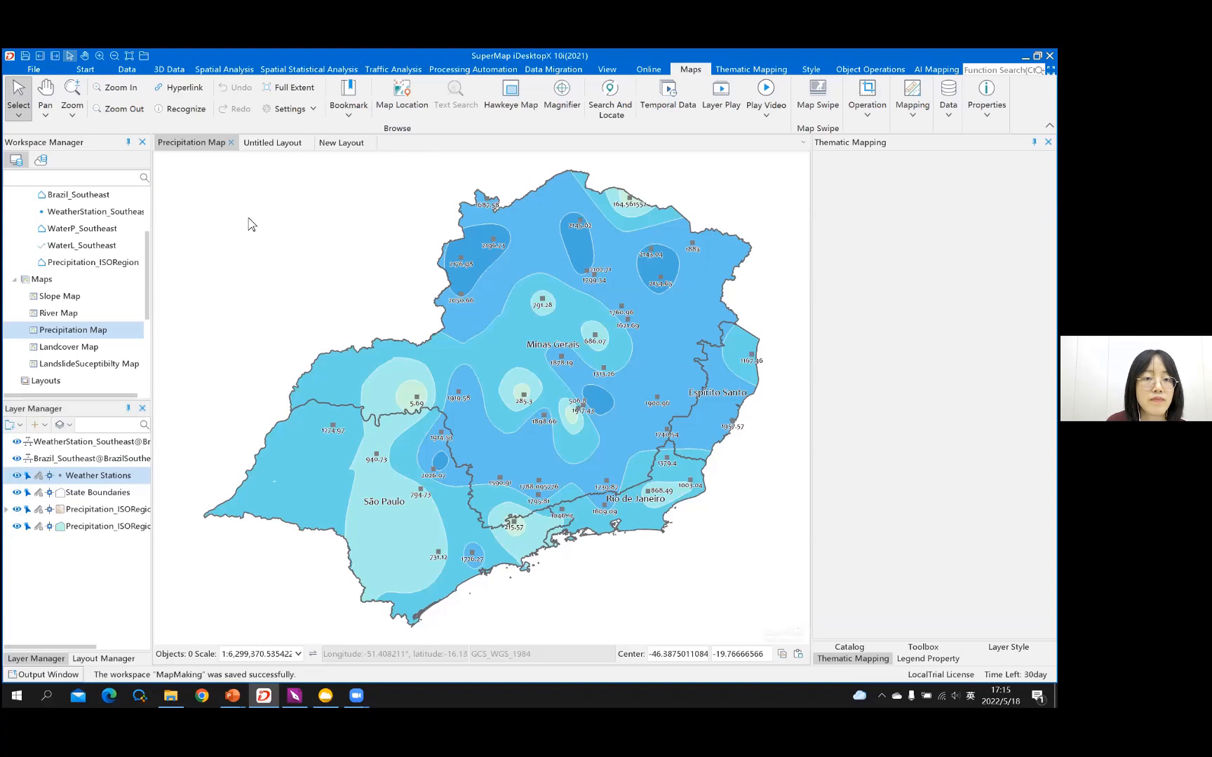
key("ctrl+w")
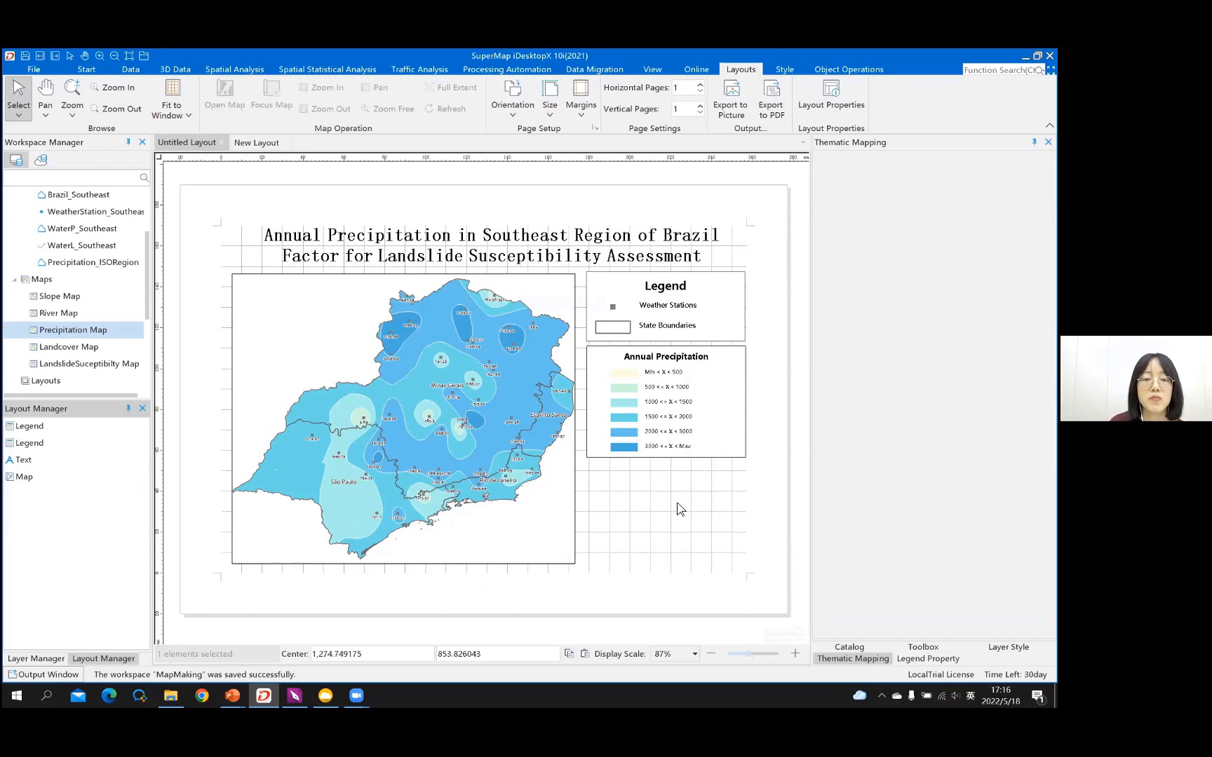
Step: Add a scale bar about 502 wide and 71 high in the lower-right corner of the precipitation map frame
left_click(334, 314)
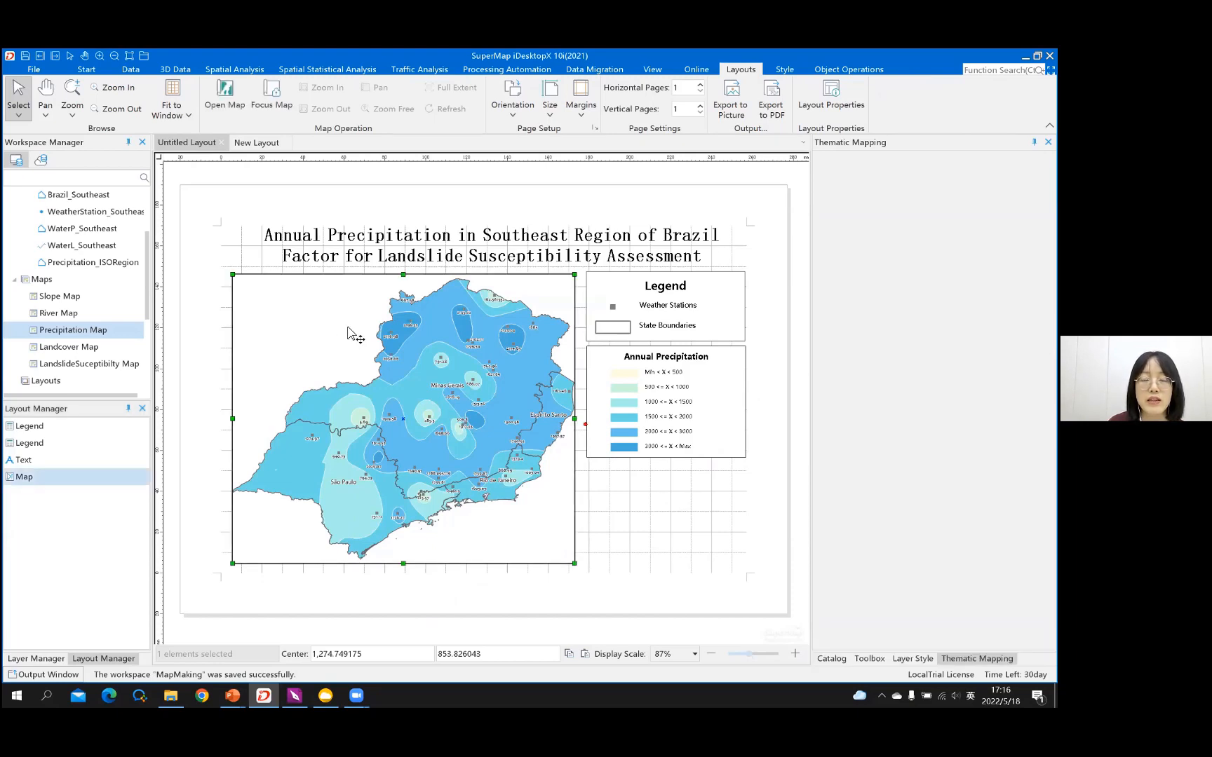
left_click(861, 70)
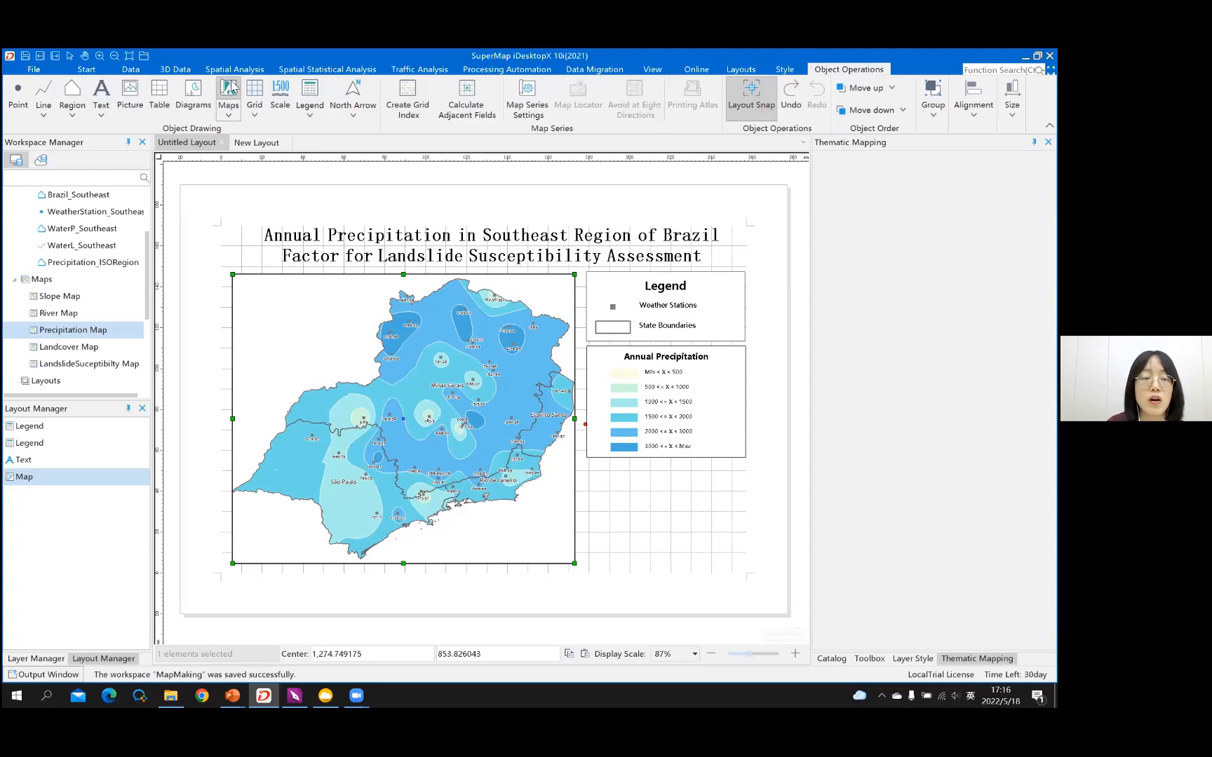
left_click(282, 110)
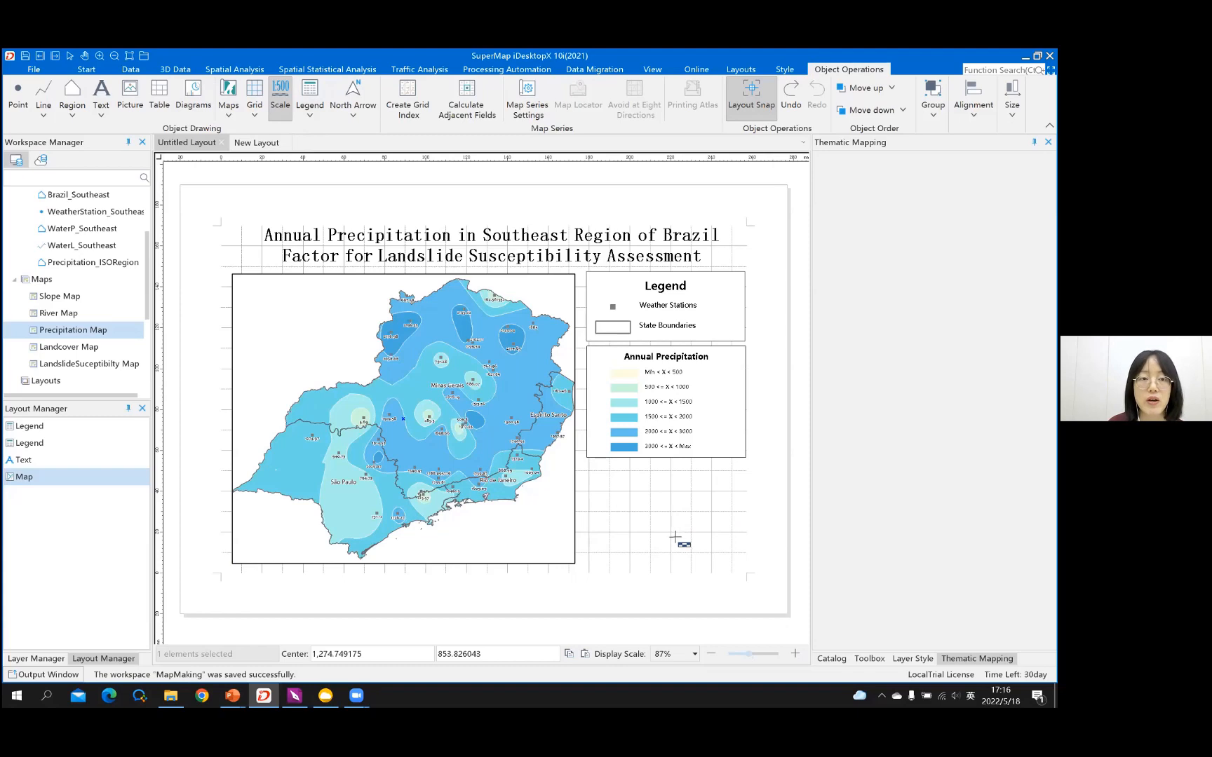
left_click_drag(466, 538, 565, 554)
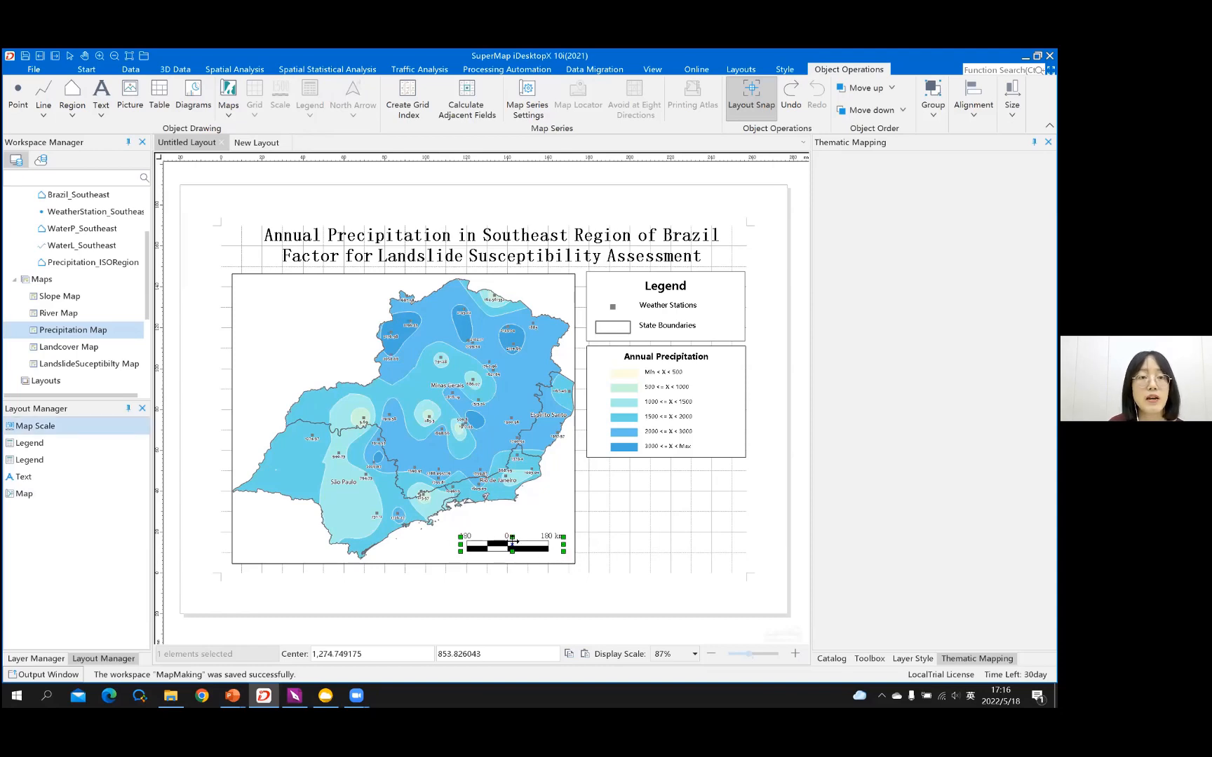
Step: Change the map scale's type to the plain single line with tick marks, without filled bars
right_click(538, 546)
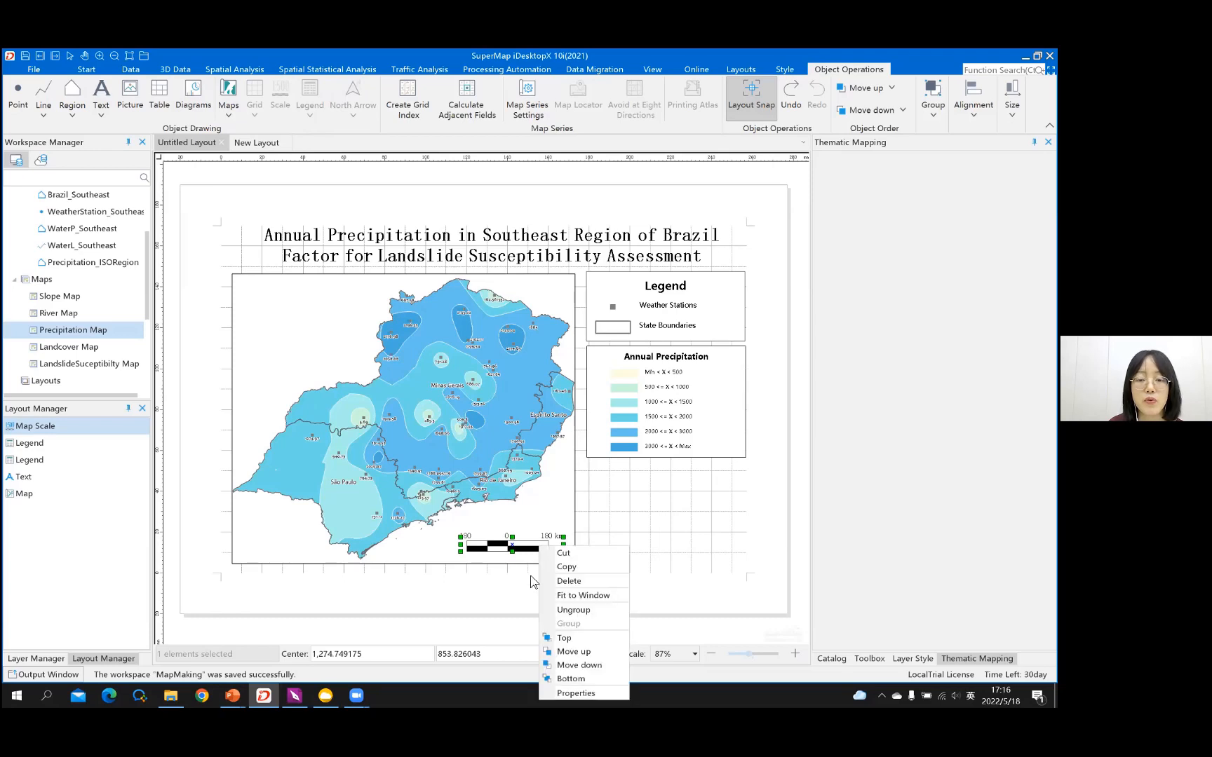
left_click(584, 691)
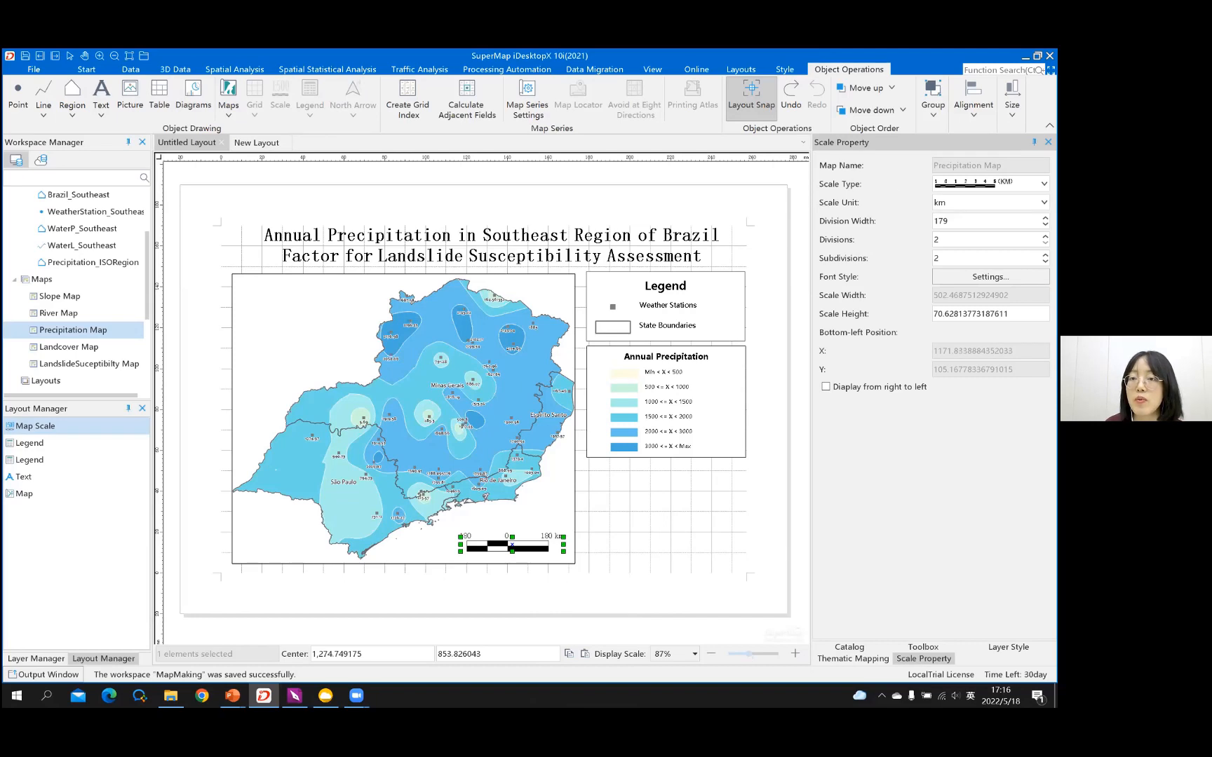
left_click(1044, 184)
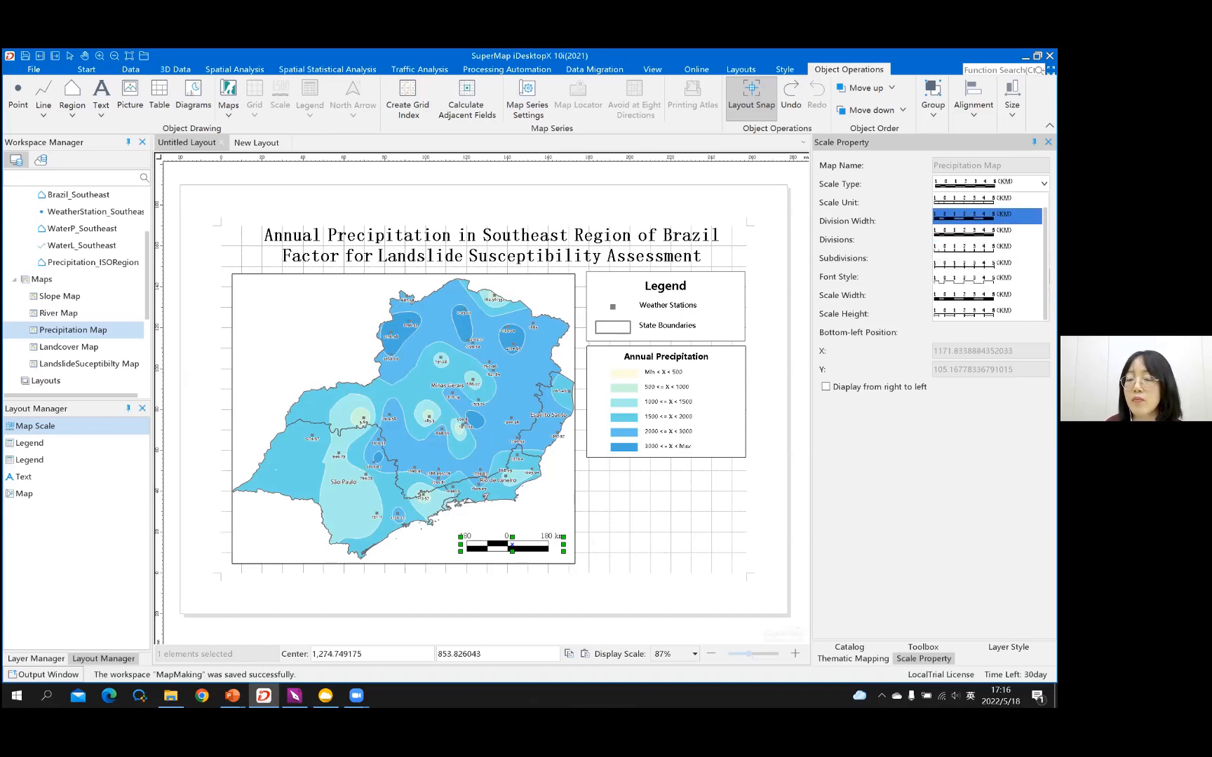
left_click(987, 214)
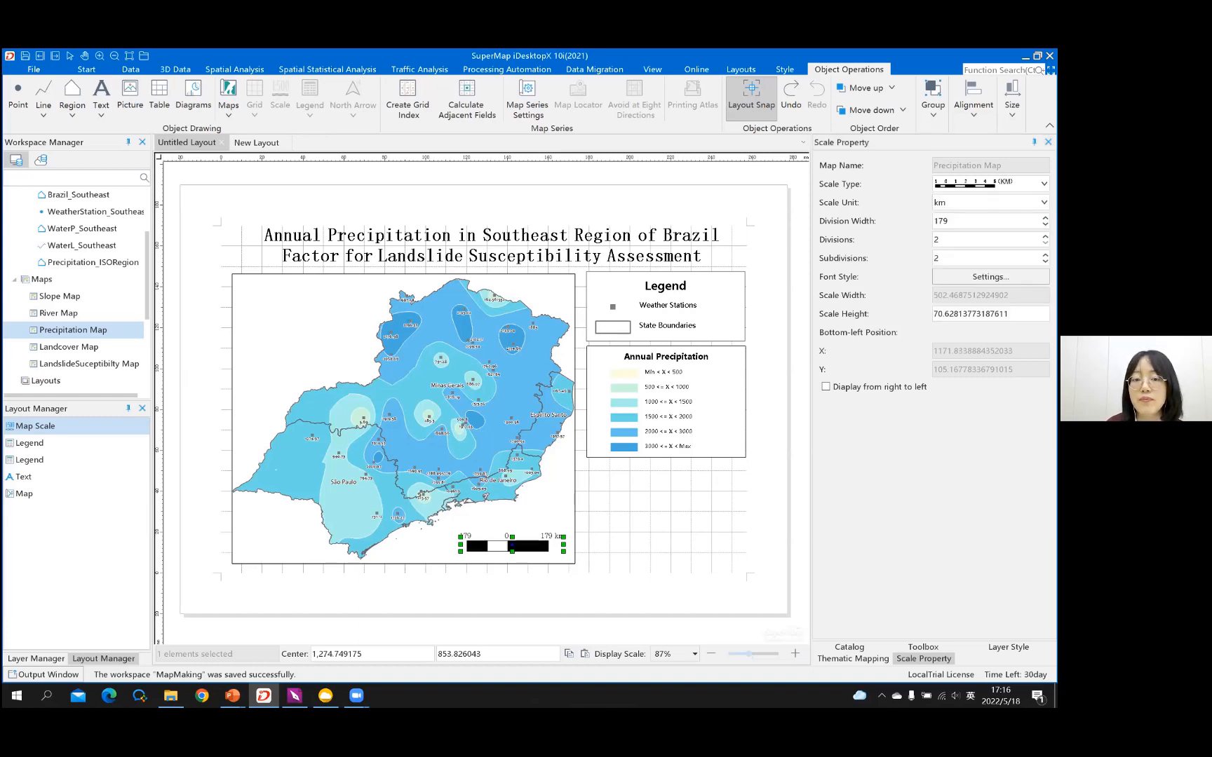
left_click(987, 184)
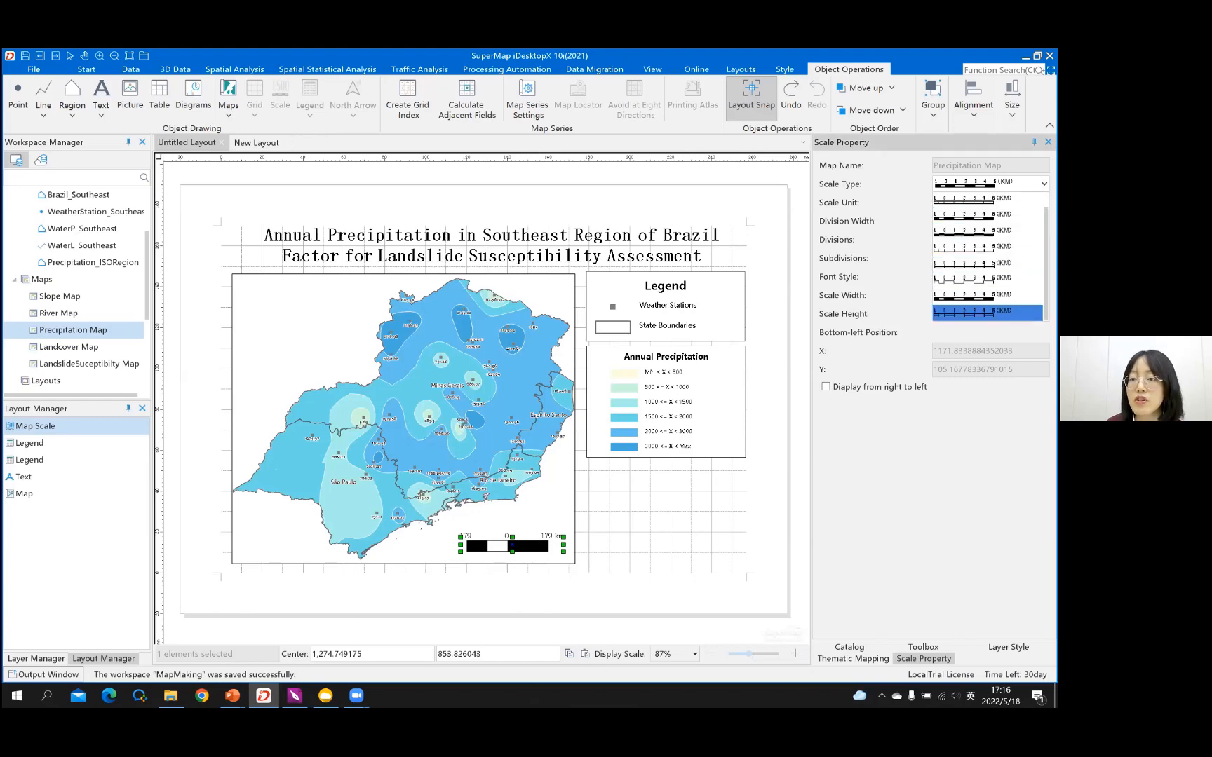
left_click(987, 264)
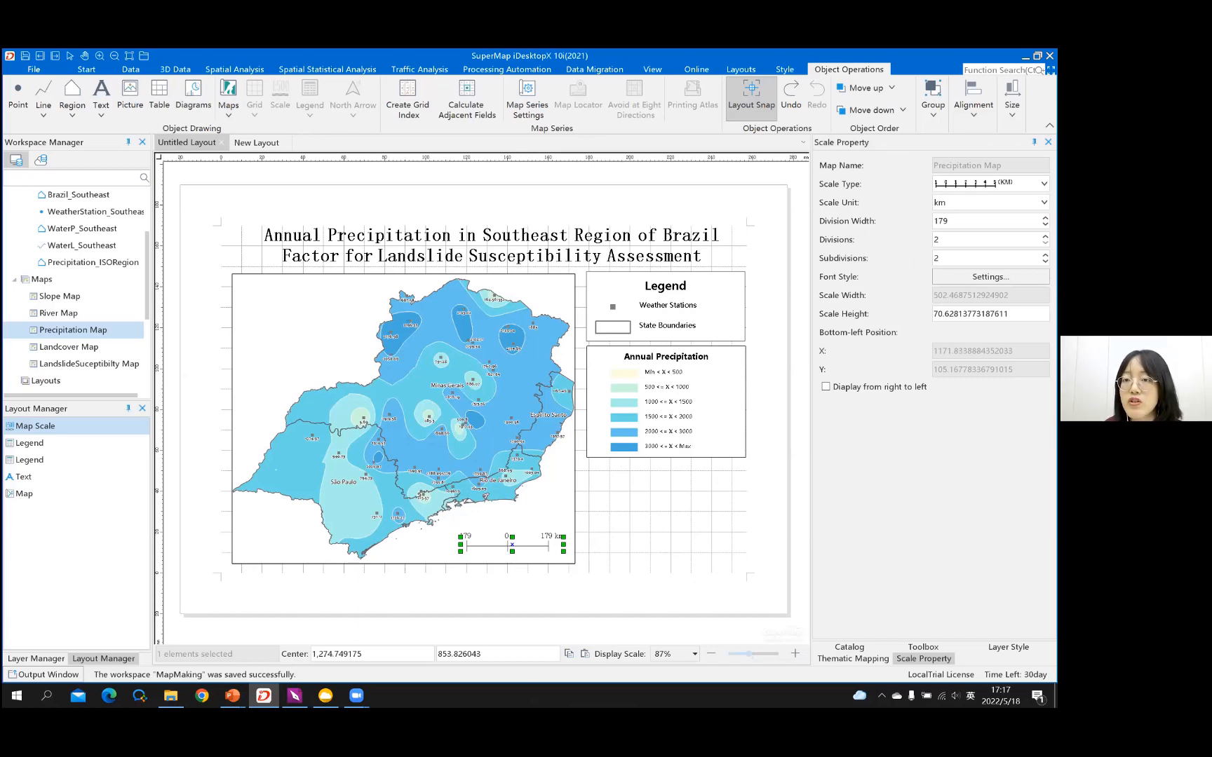
Step: Set the scale bar's division width to 200 km
left_click(902, 218)
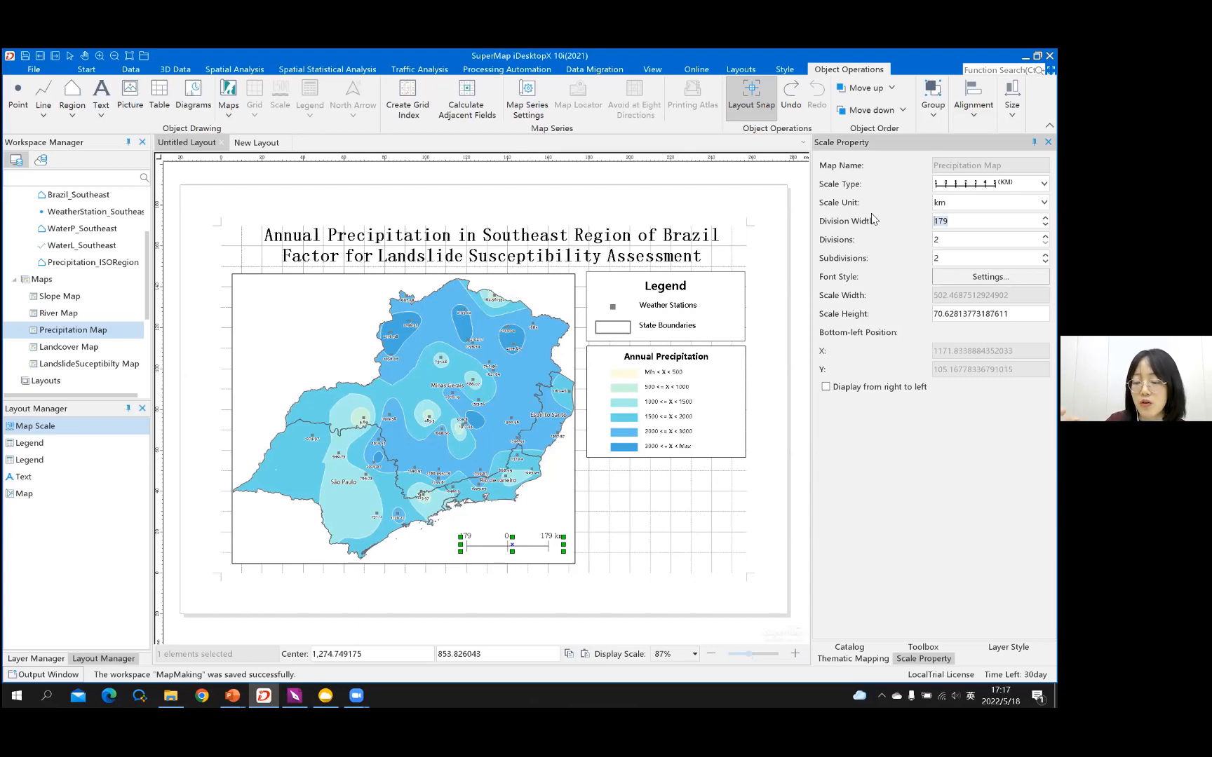
type("200")
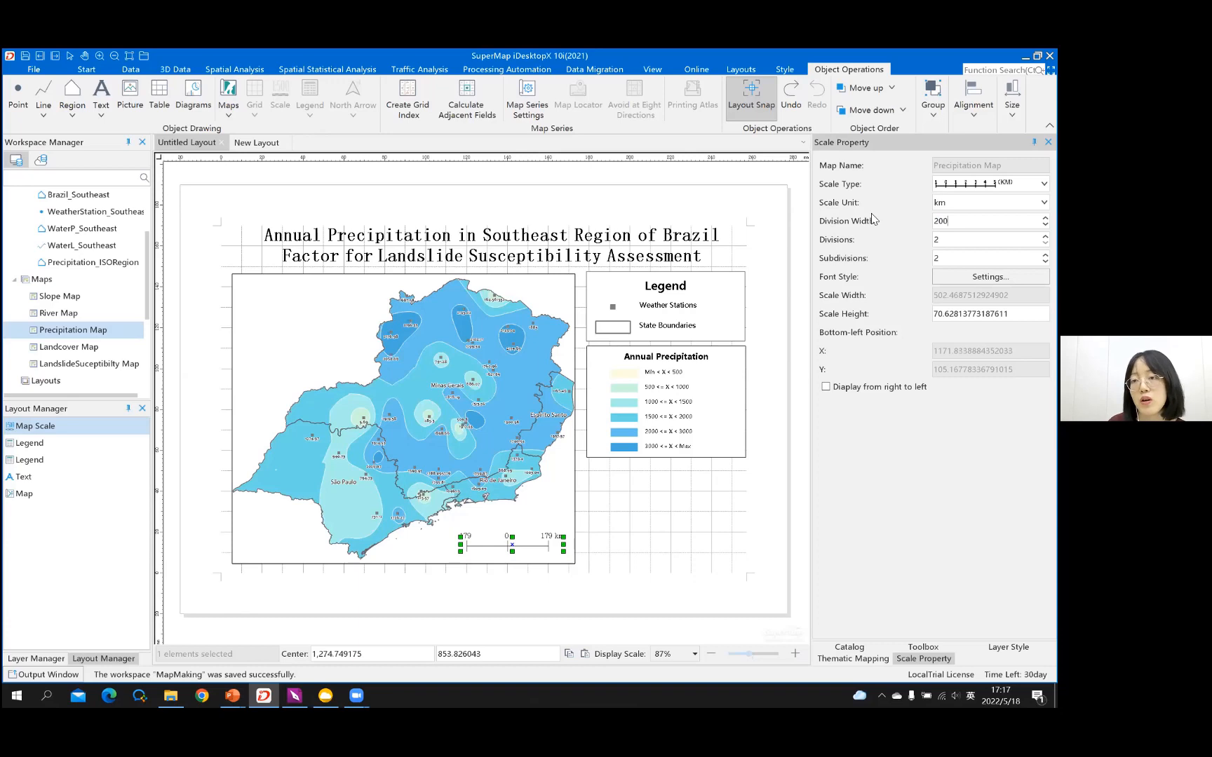
left_click(513, 542)
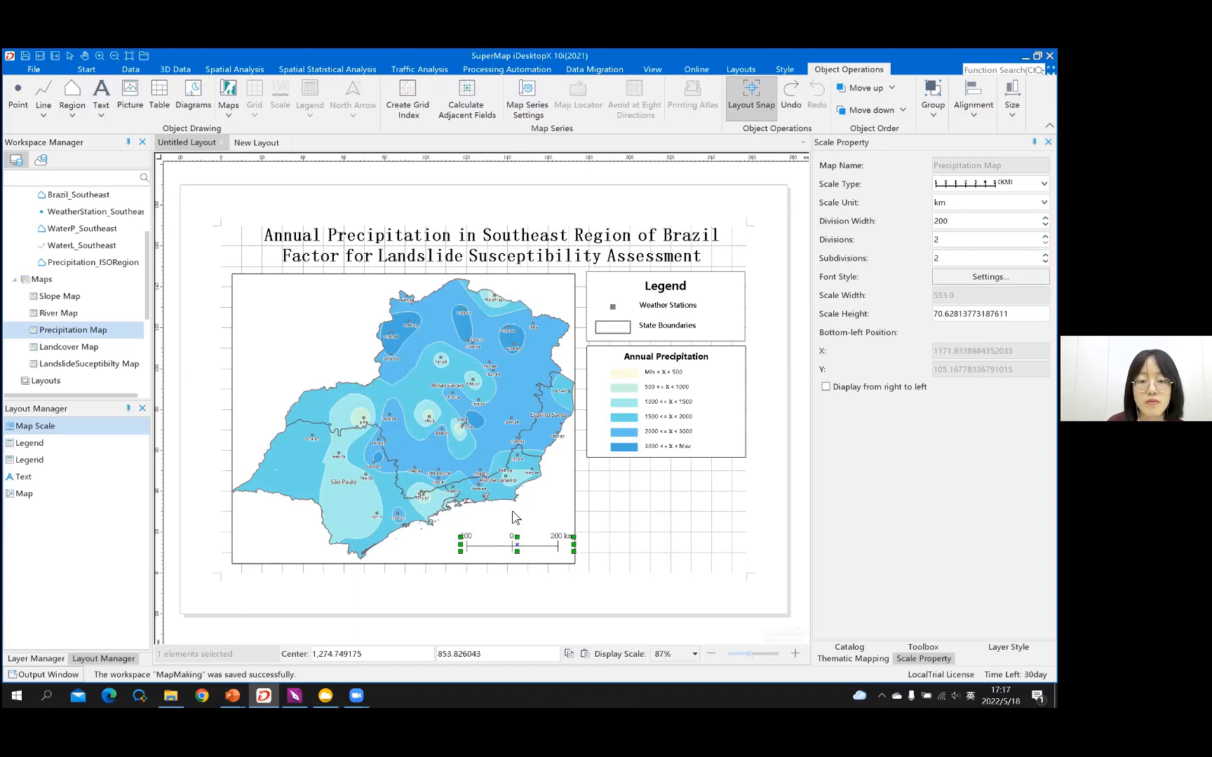
left_click(608, 516)
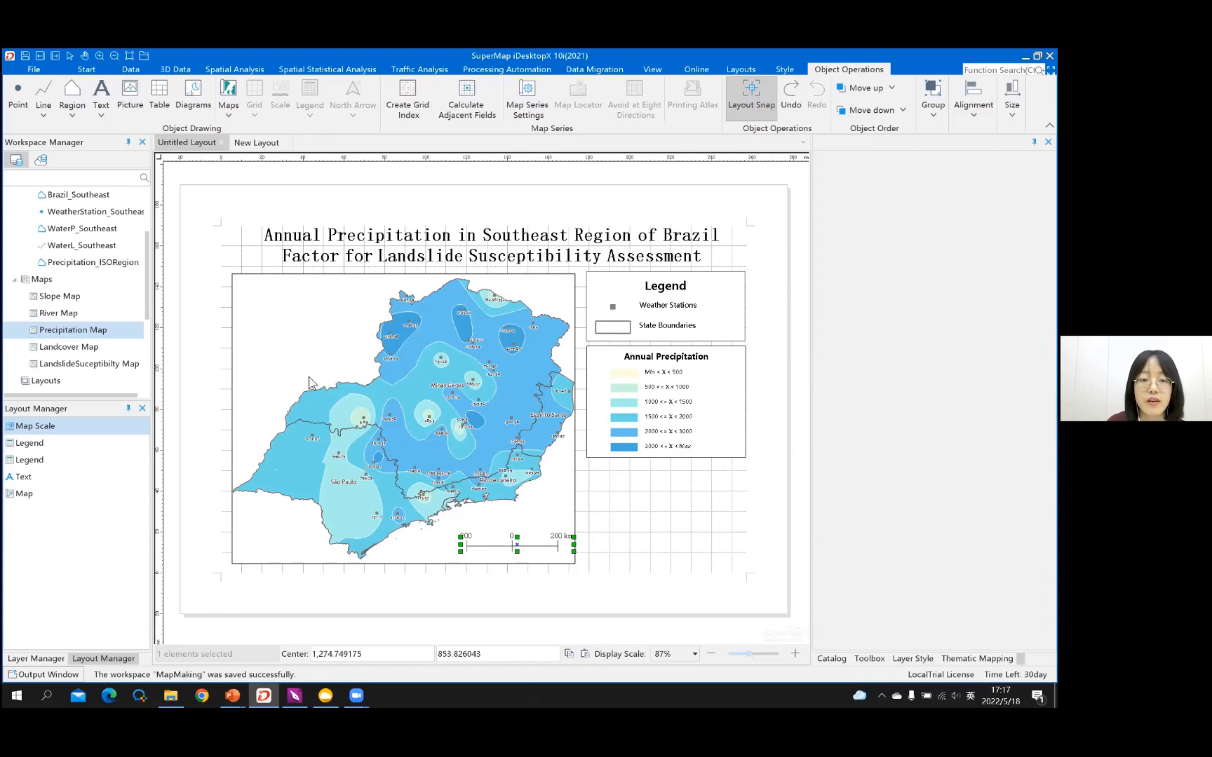
Step: Add a north arrow about 167 wide and 190 high in the upper-left corner of the precipitation map frame
left_click(272, 325)
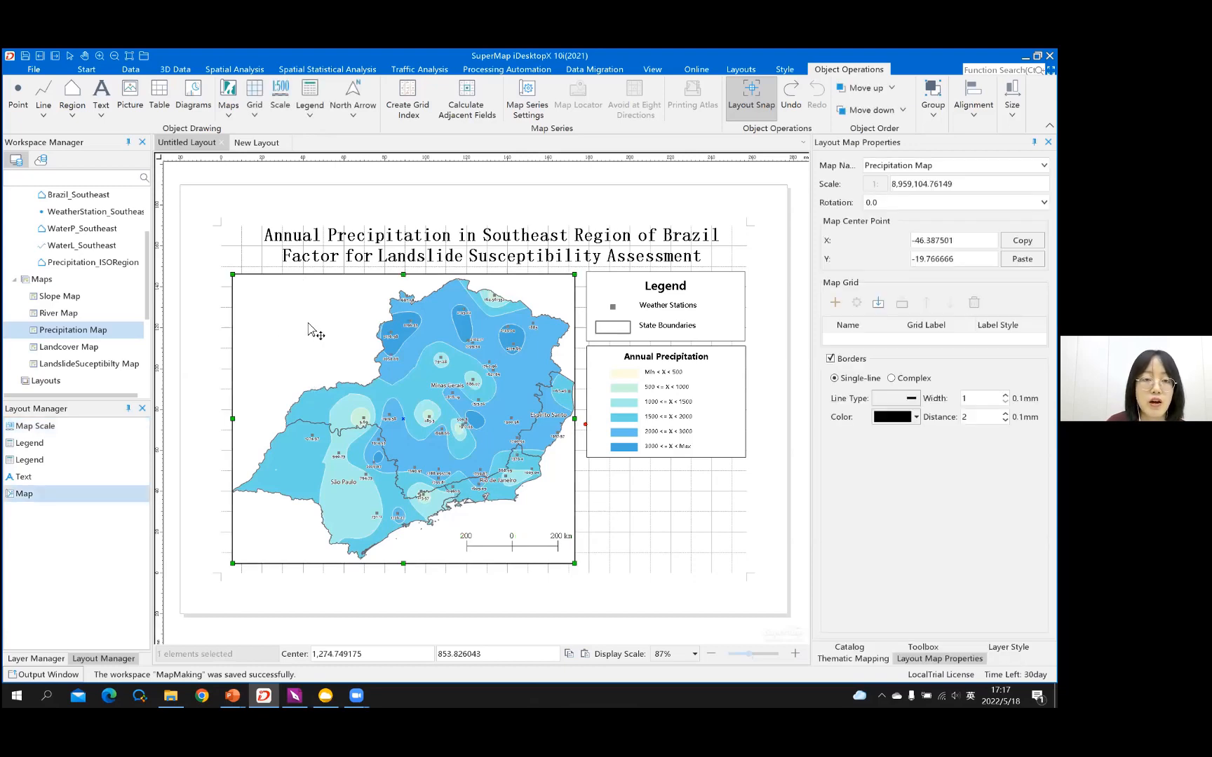
left_click(348, 126)
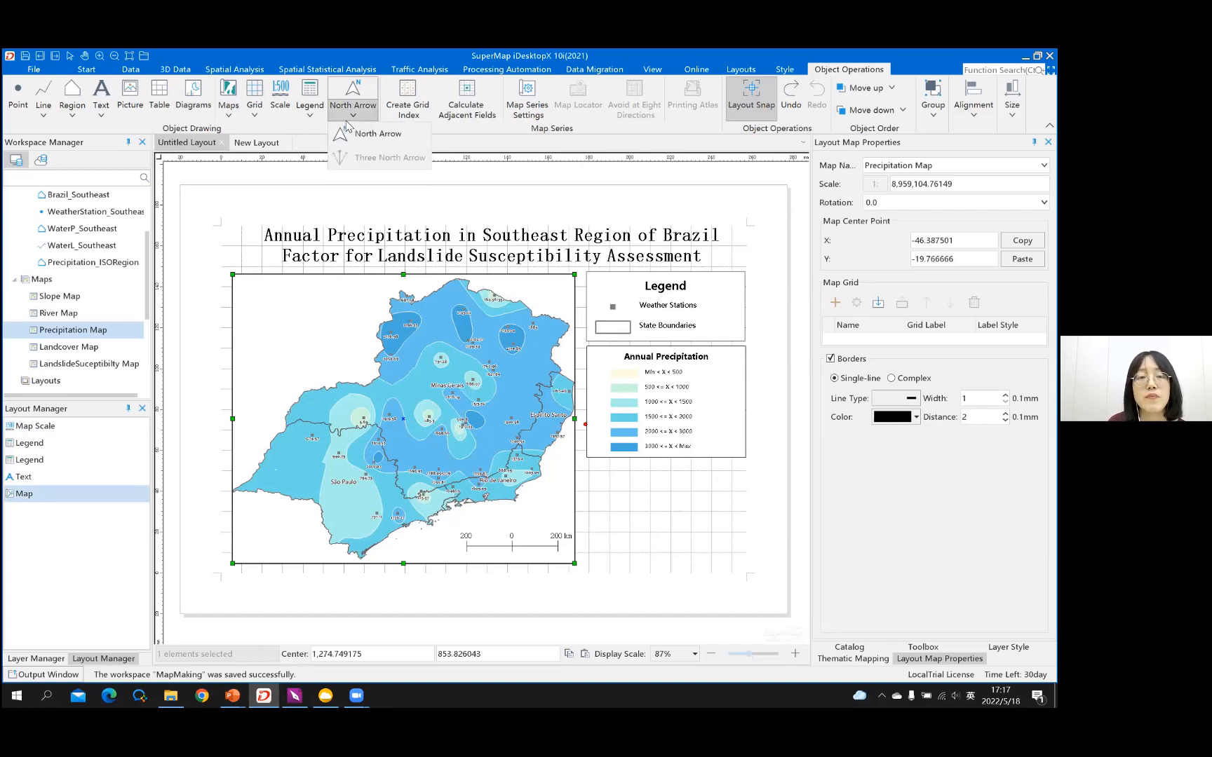
left_click(349, 135)
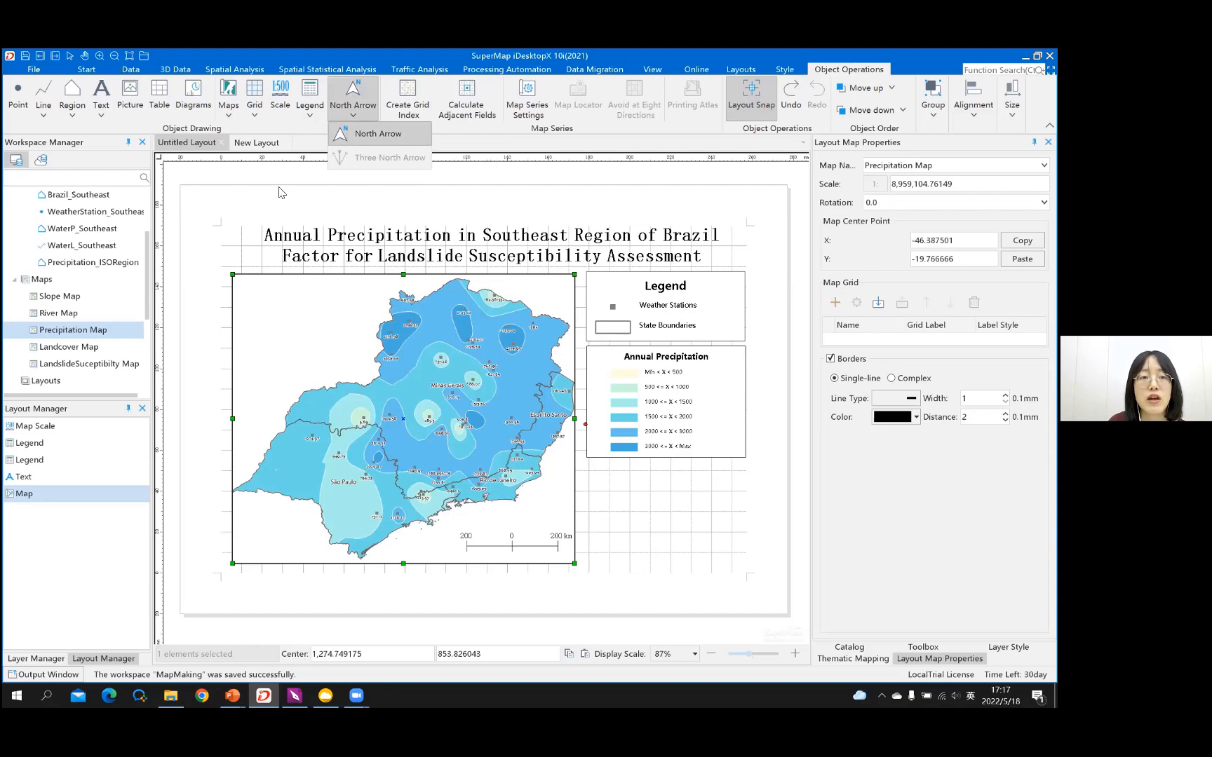
left_click(288, 326)
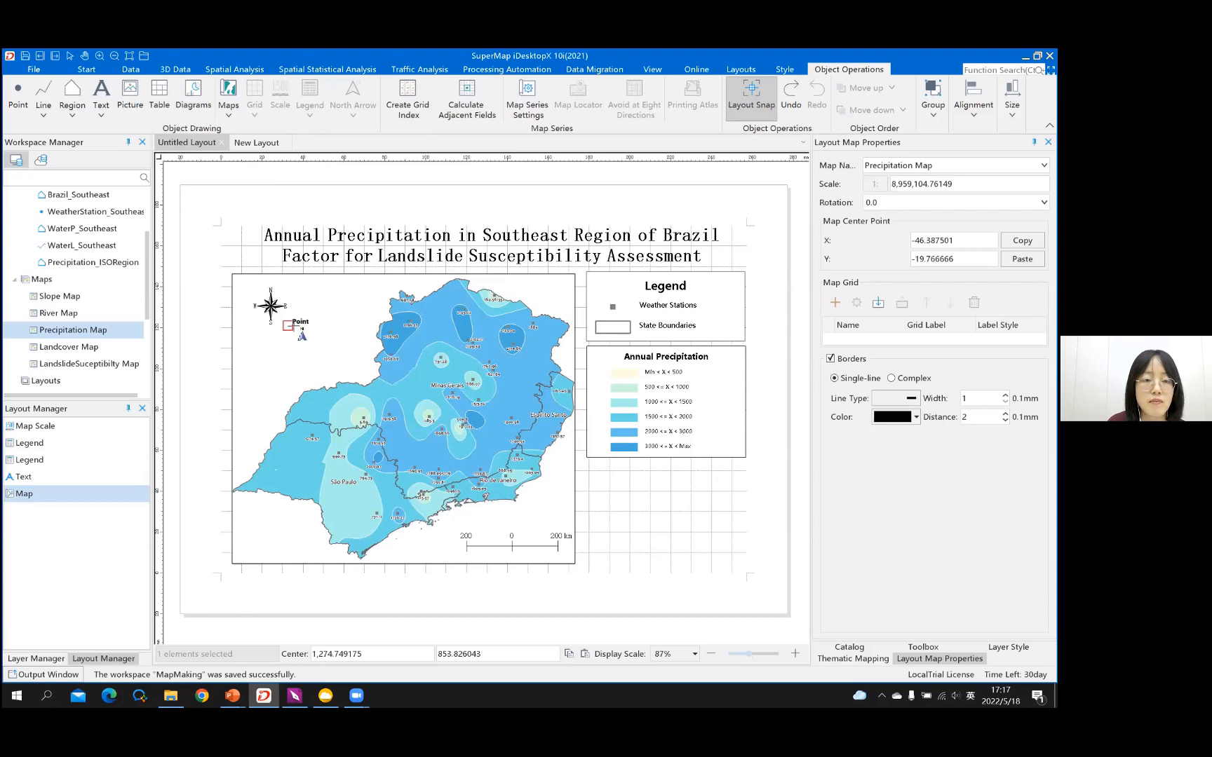
right_click(298, 328)
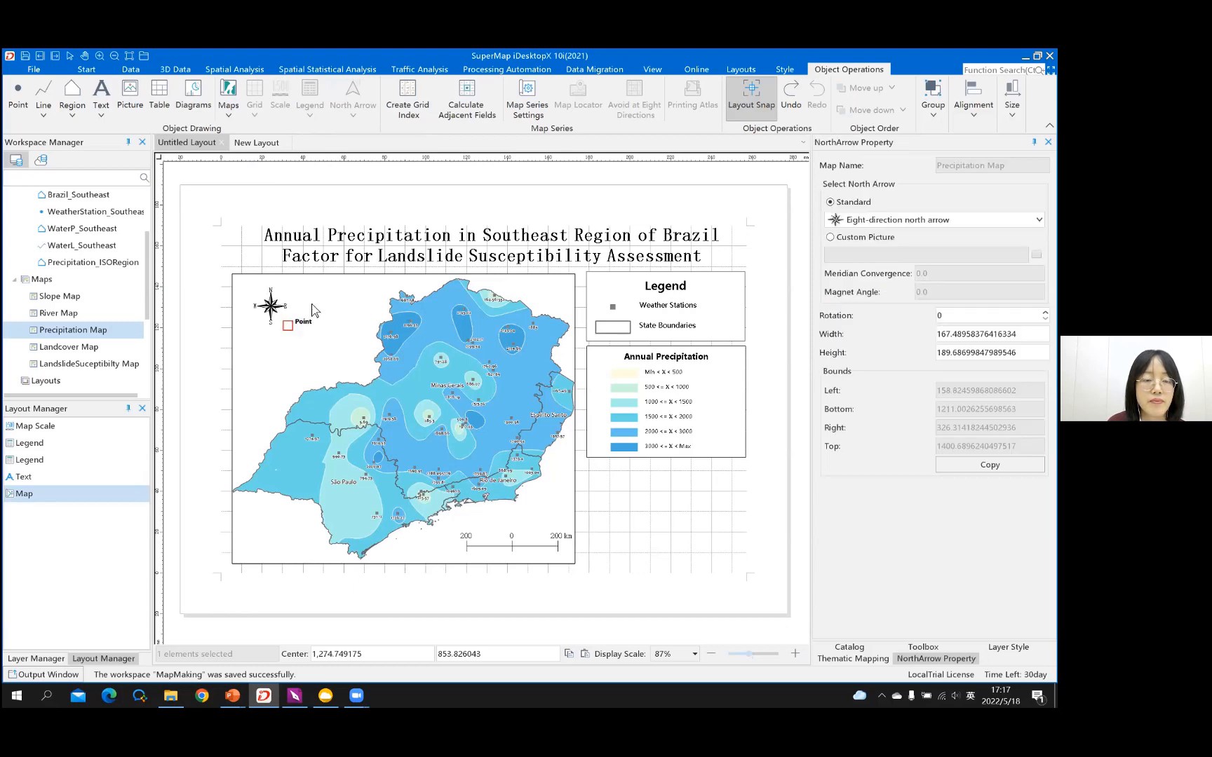
Step: Change the north arrow's standard style to Four-direction north arrow
left_click(284, 307)
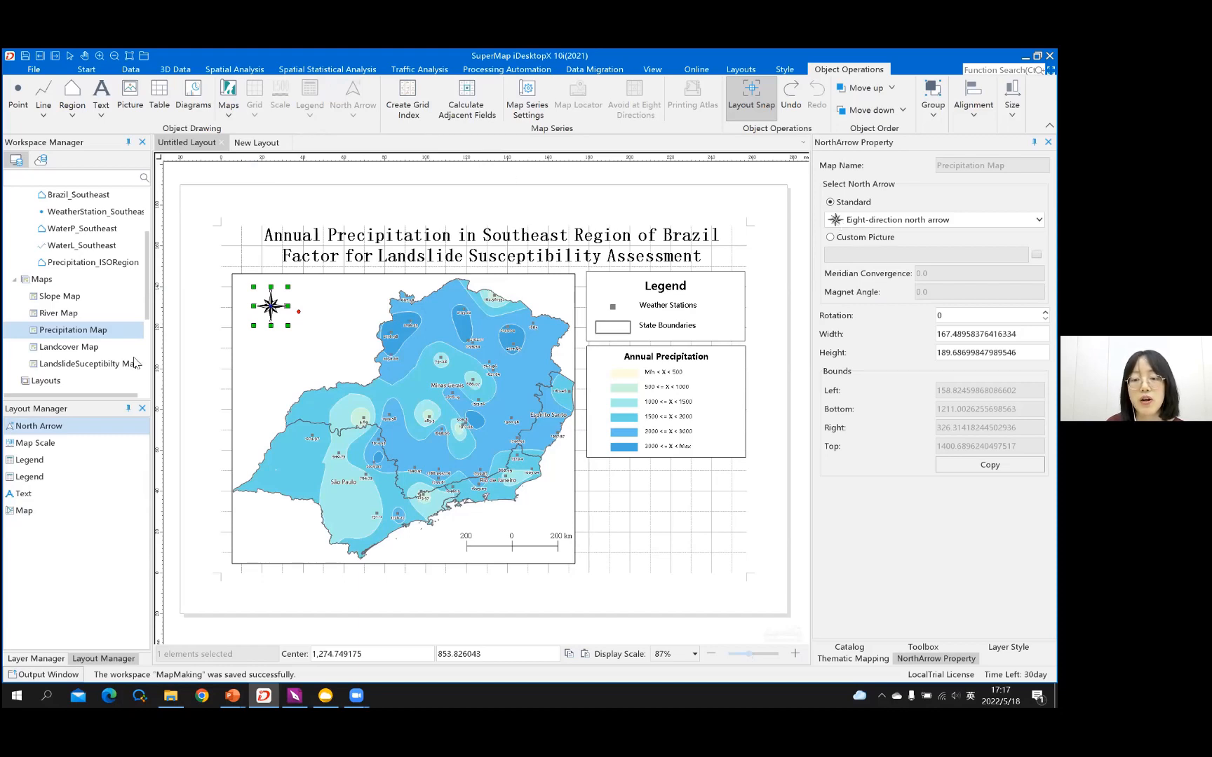
right_click(274, 303)
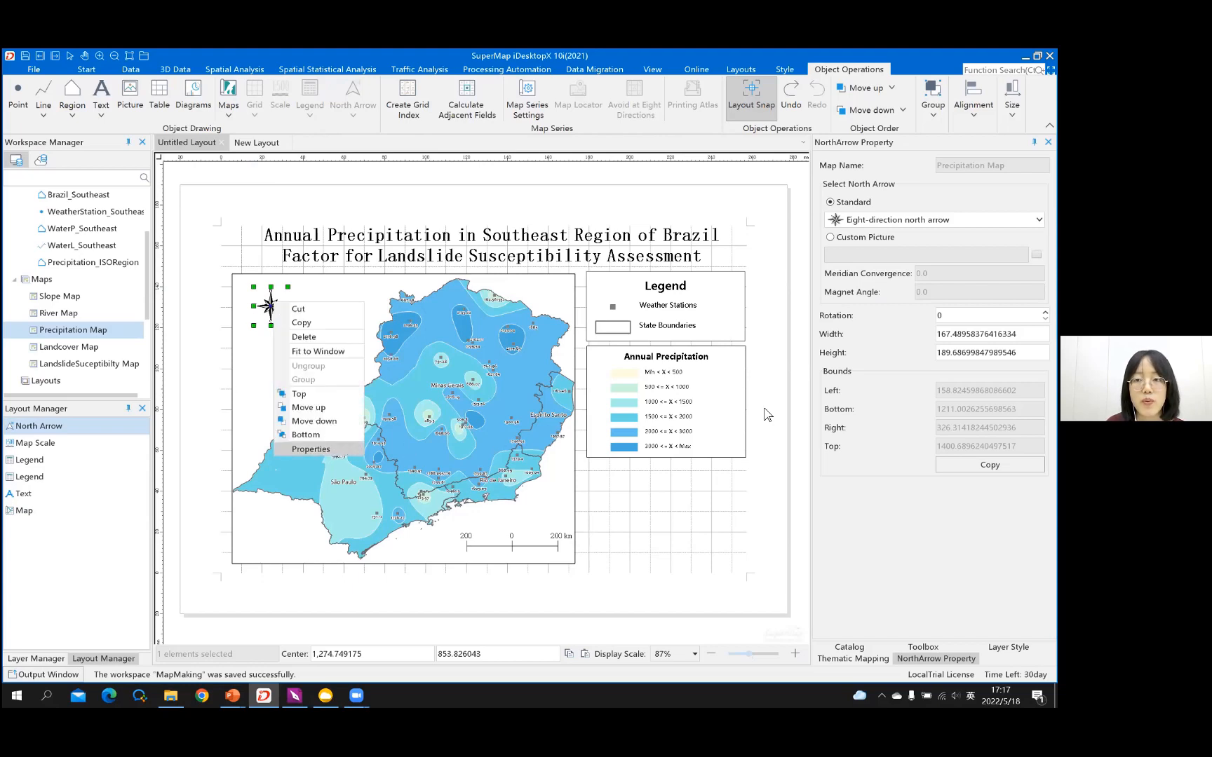
key("Escape")
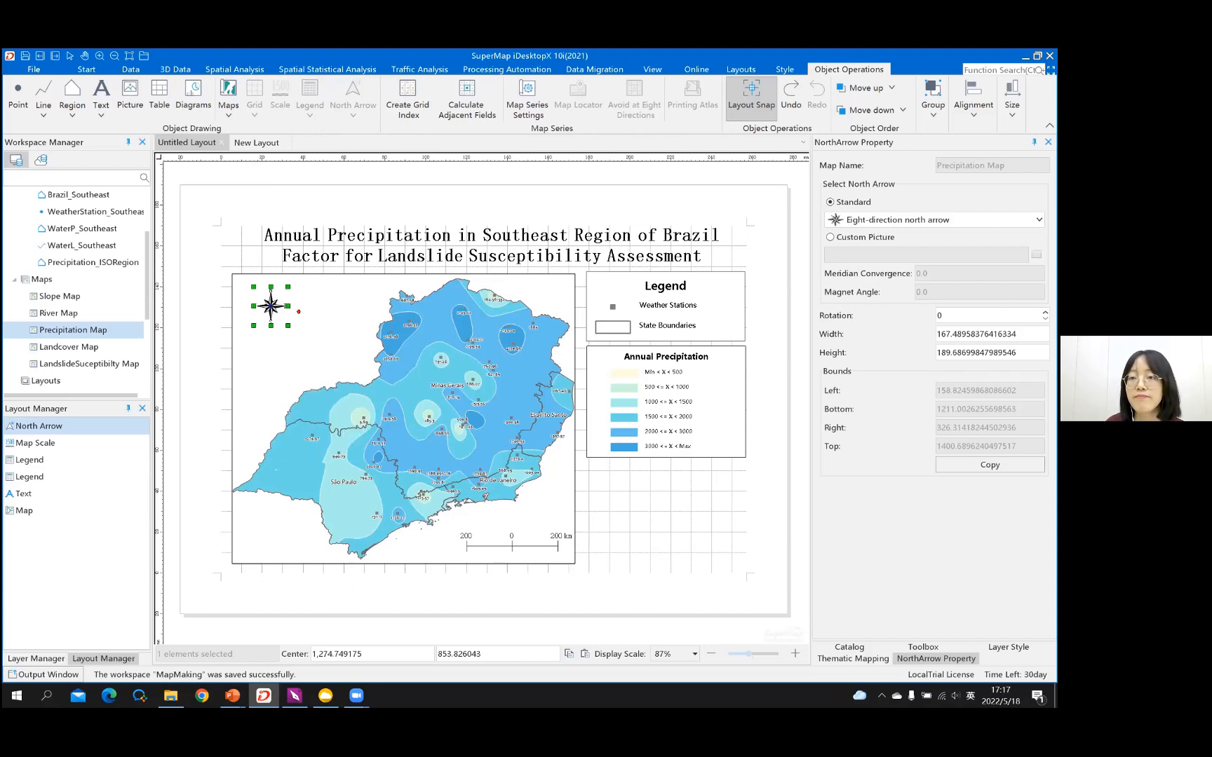
left_click(895, 222)
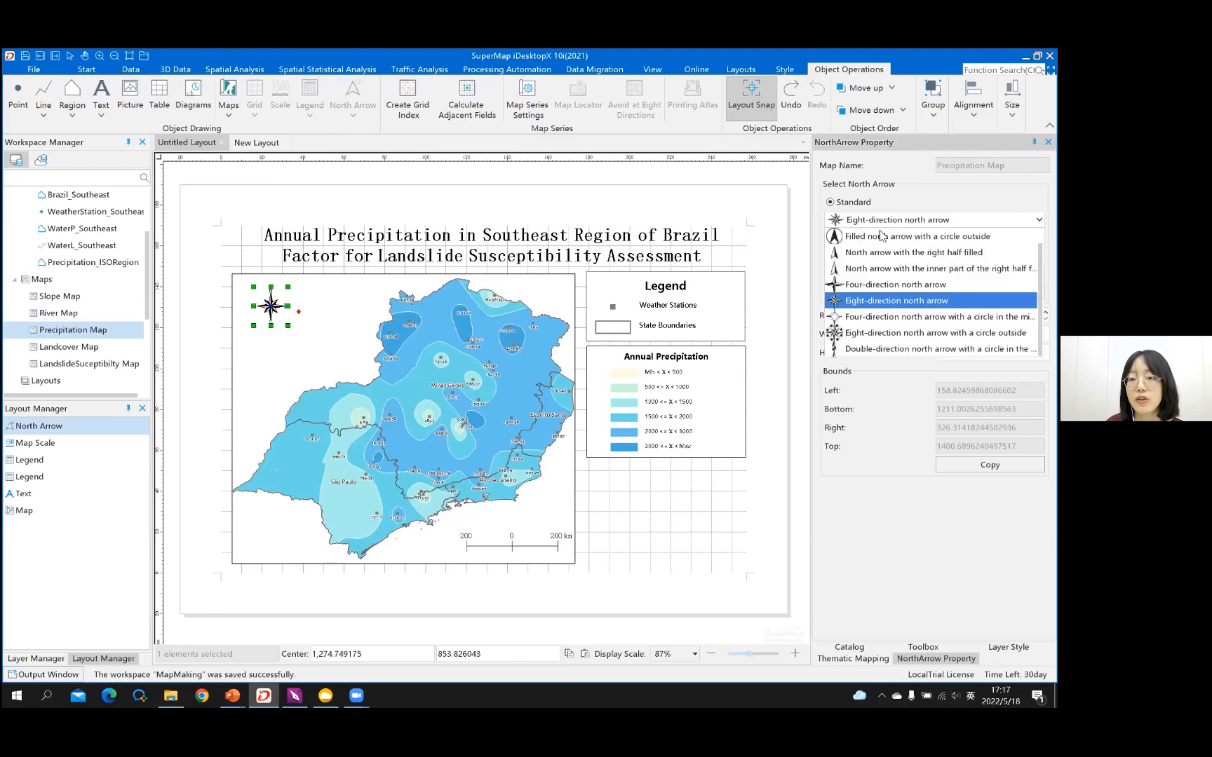
left_click(881, 291)
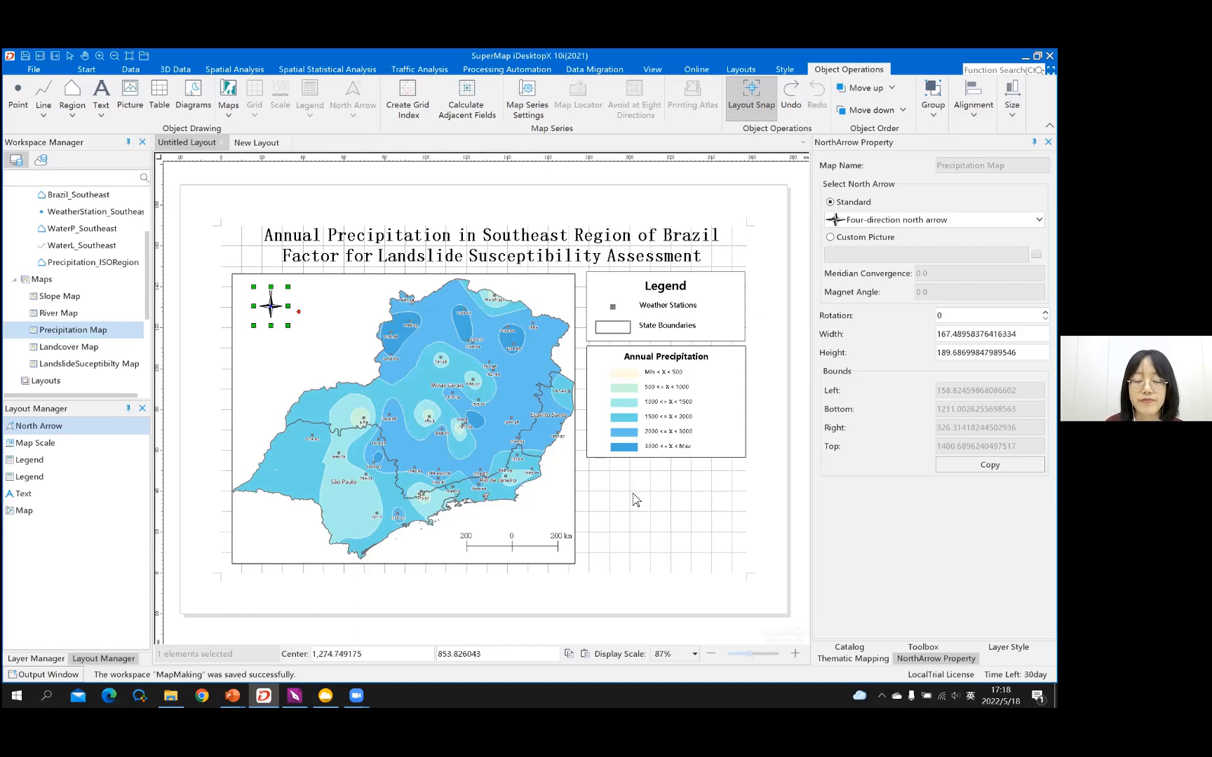
left_click(617, 514)
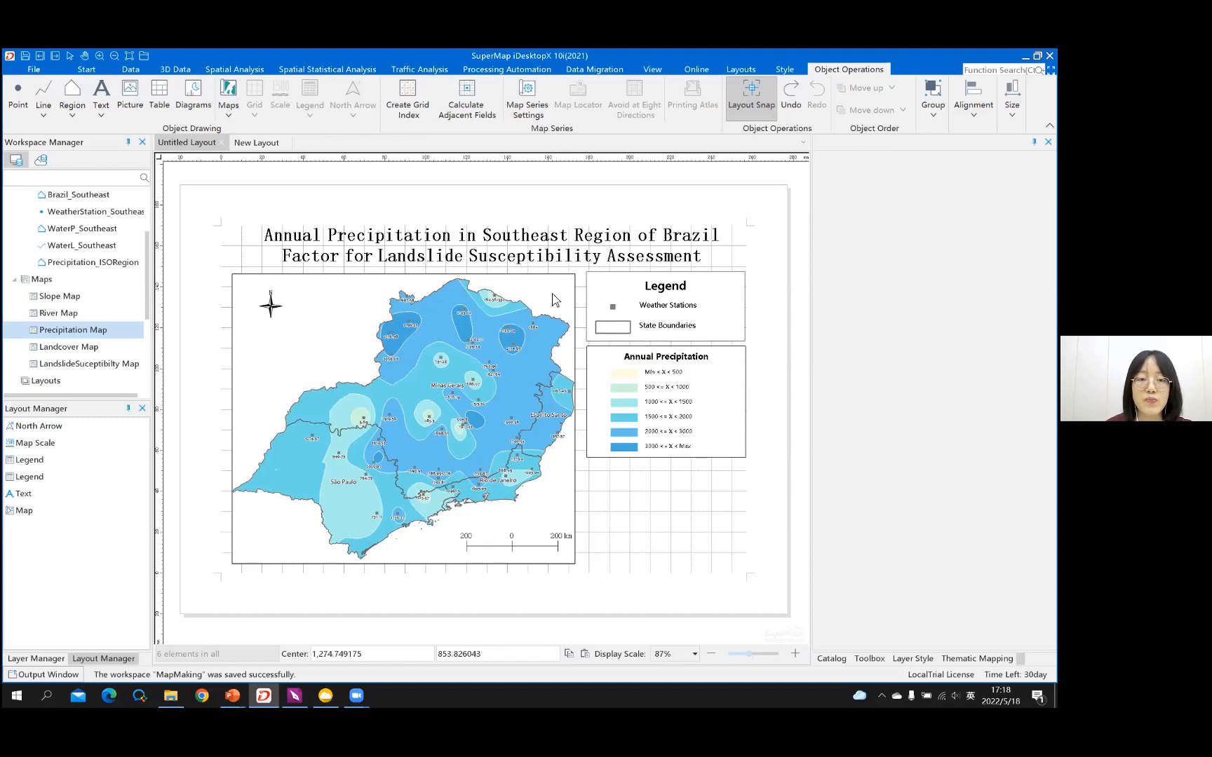
Step: Add a text object reading "Coordinate System: WGS 1984" just below the Annual Precipitation legend
left_click(99, 116)
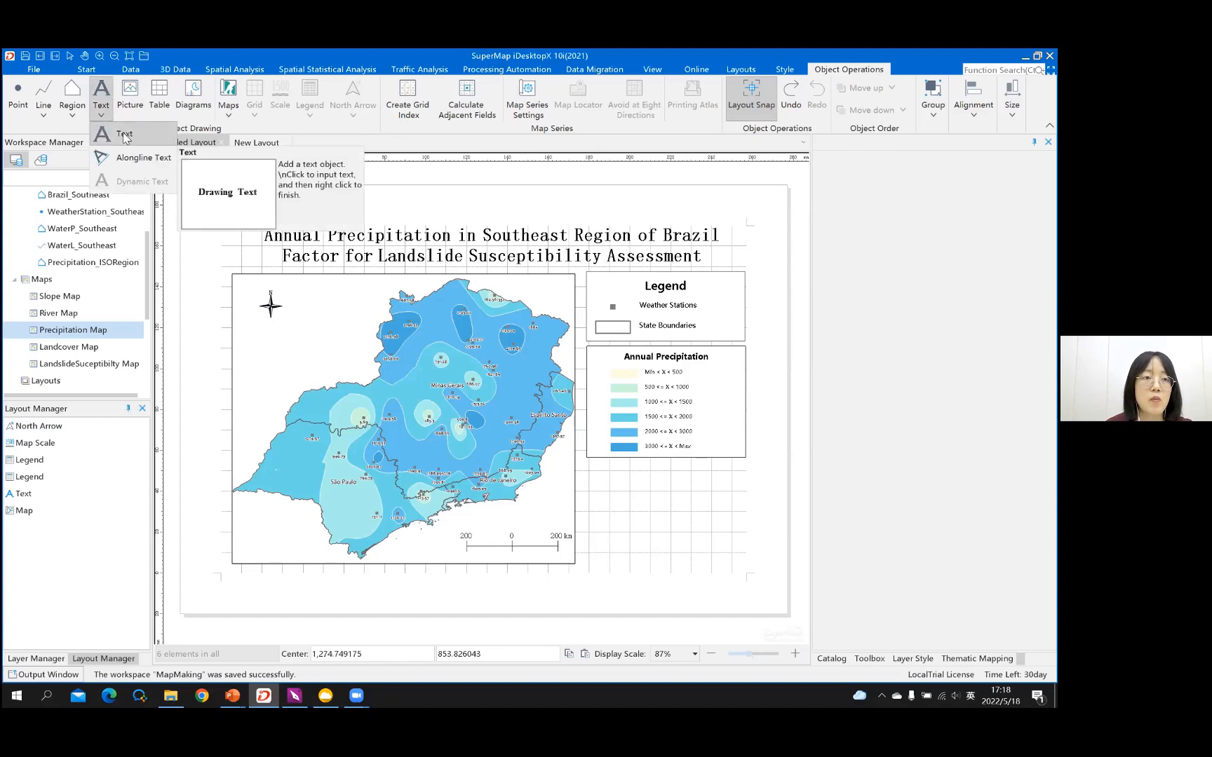
left_click(123, 137)
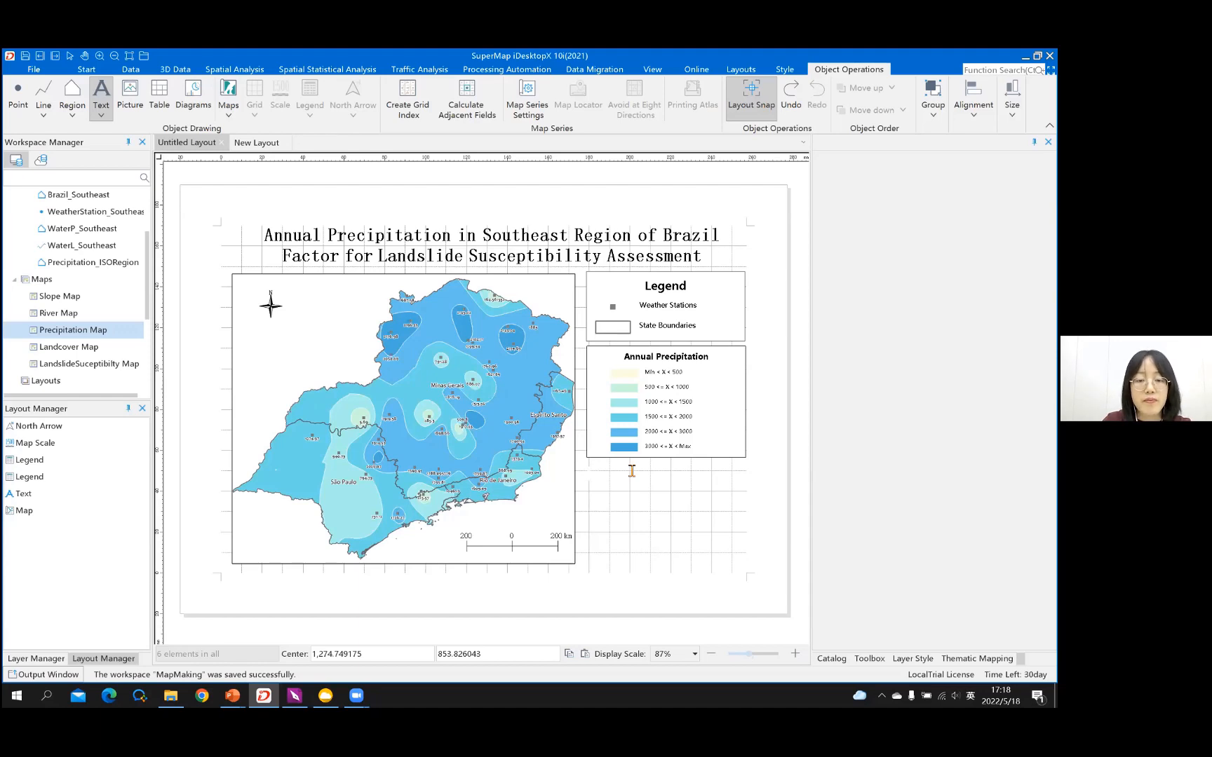
type("oor")
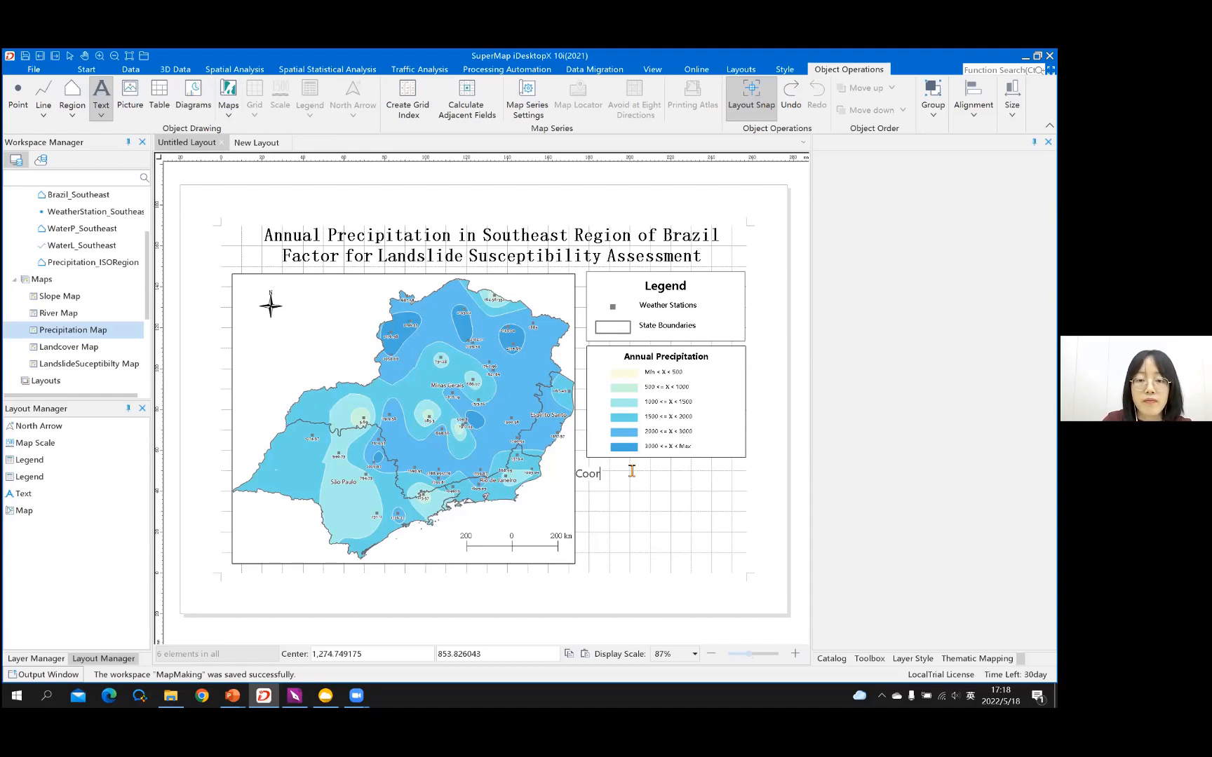
type("dinate System")
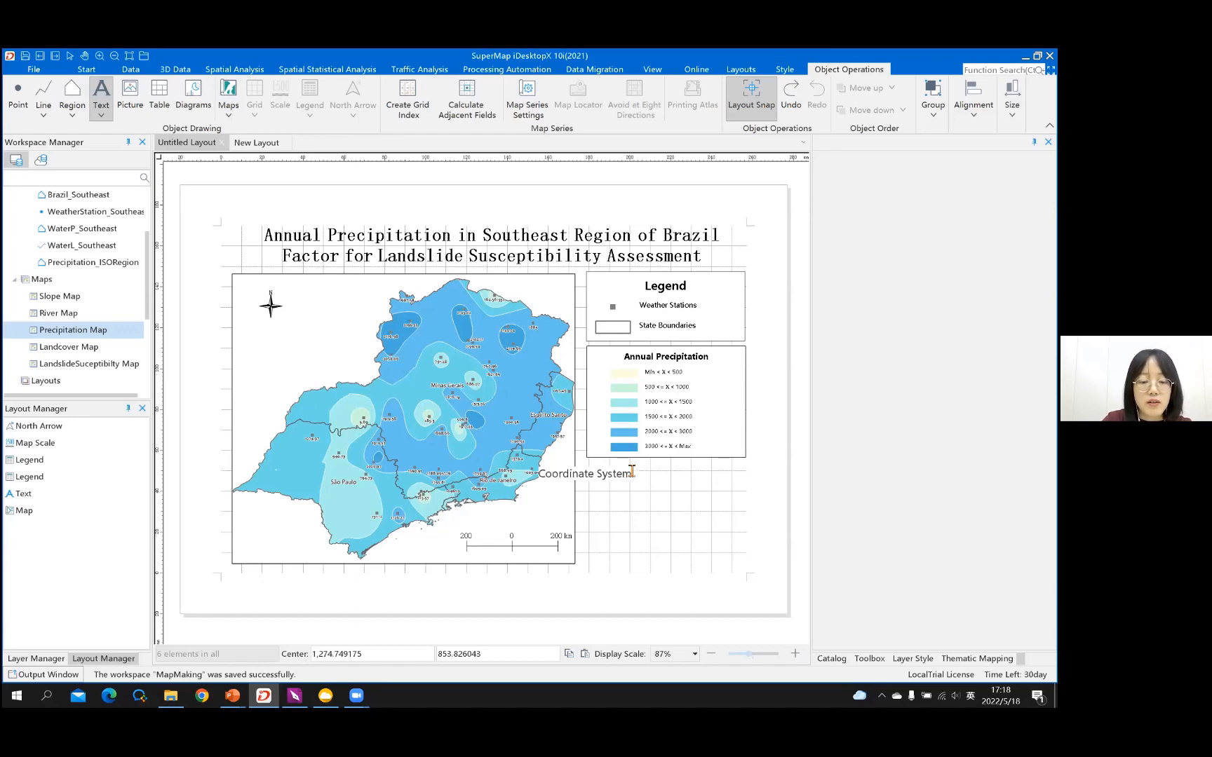
type(" : W")
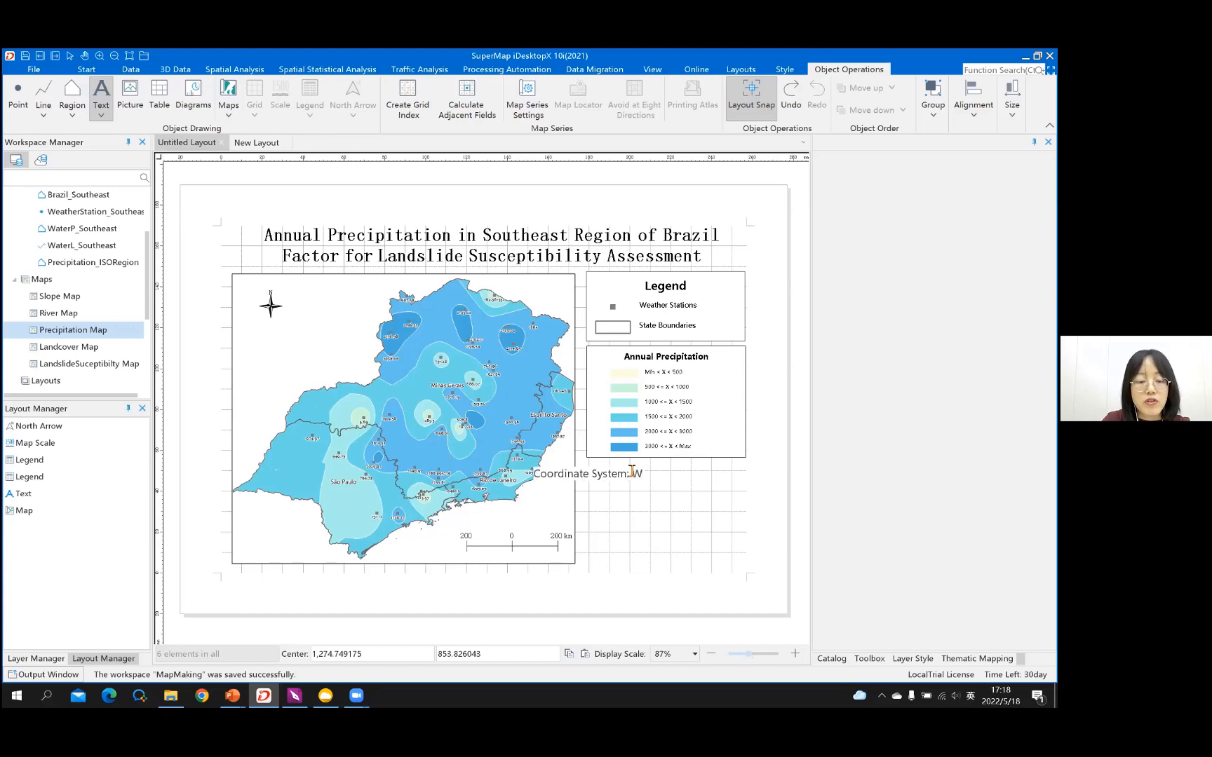
type("GS 1")
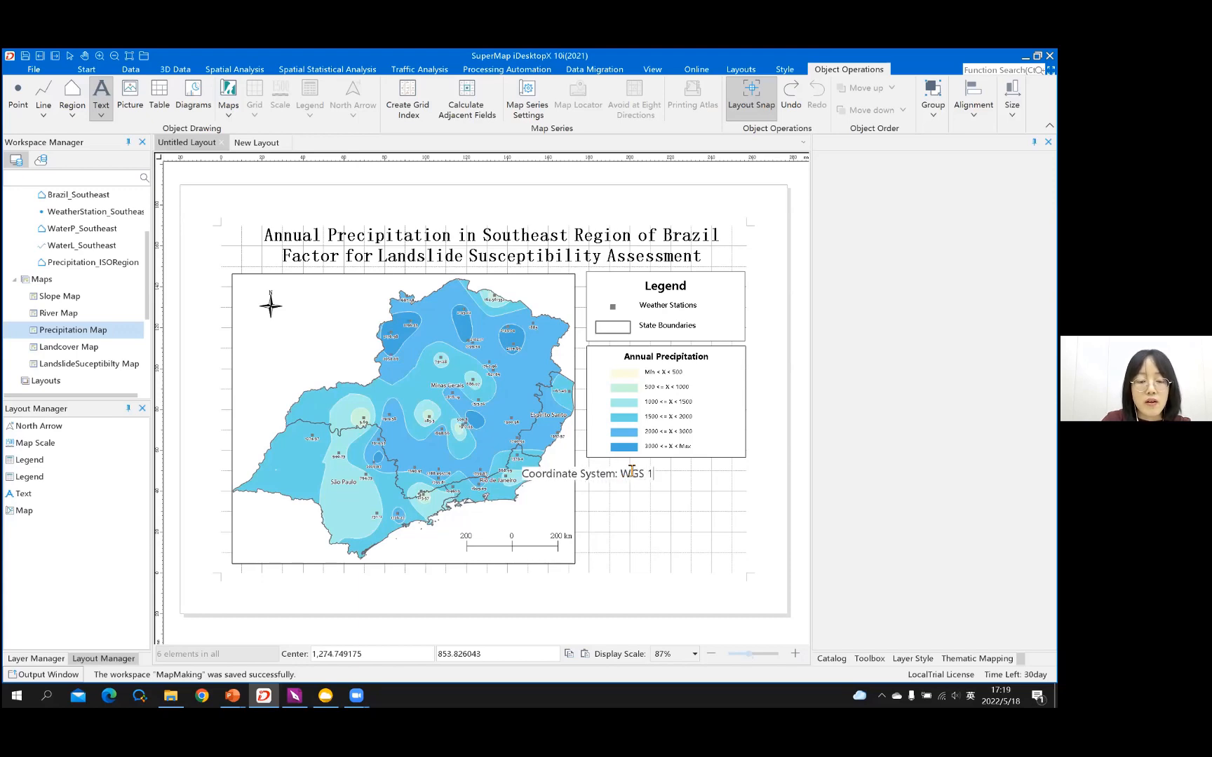
type("984")
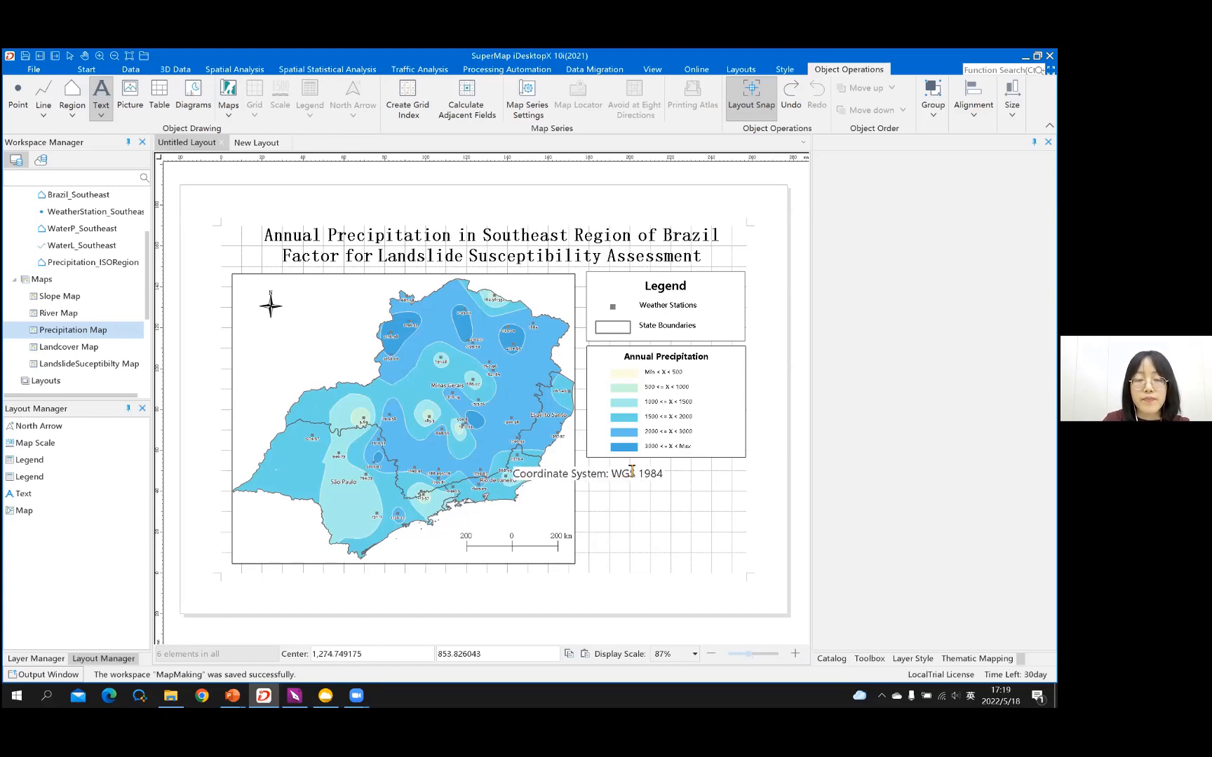
left_click(741, 70)
Step: Turn off bold for the coordinate system text and move it clear of the map frame, under the Annual Precipitation legend
left_click(18, 95)
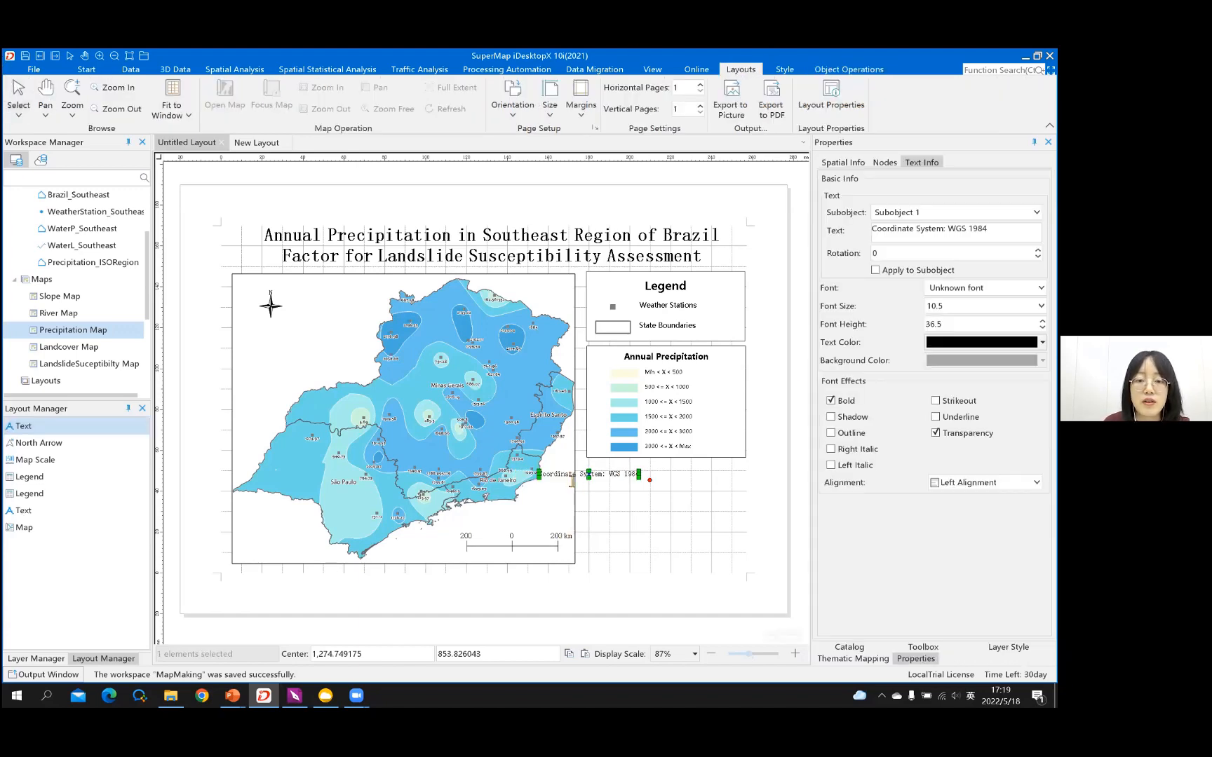
left_click(21, 96)
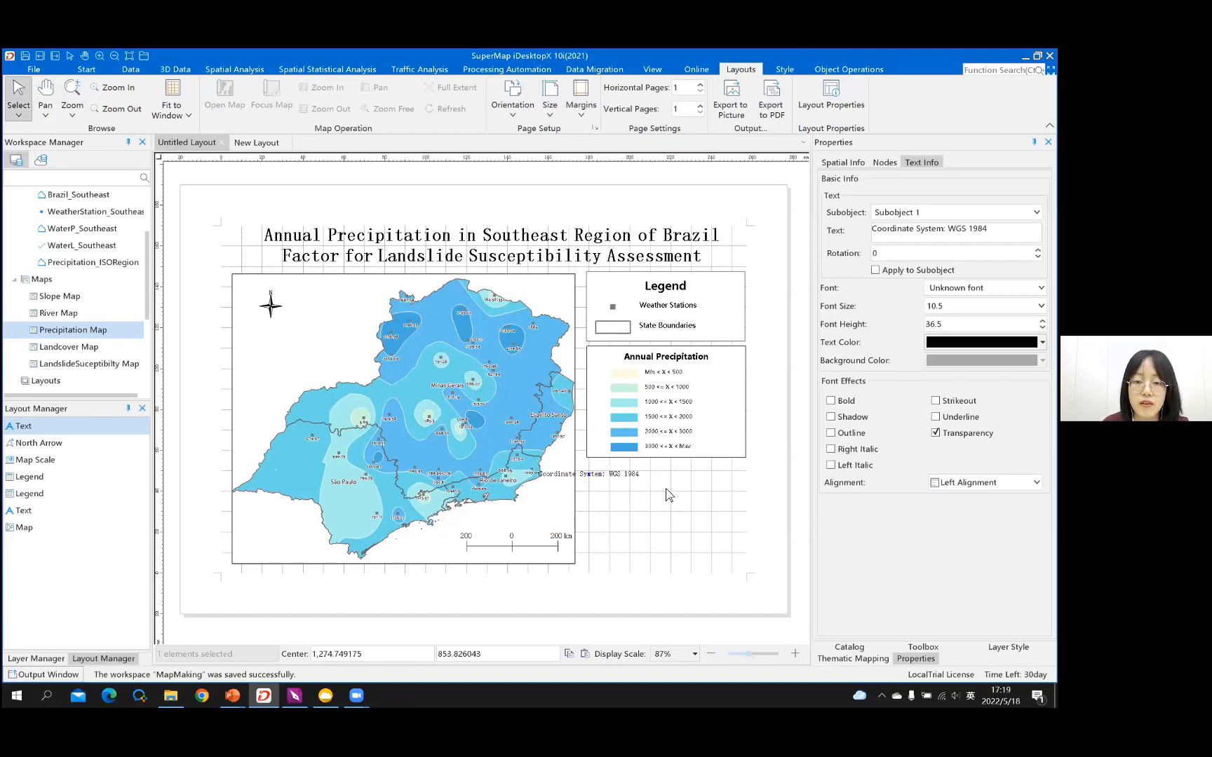
left_click_drag(571, 480, 615, 475)
left_click(622, 492)
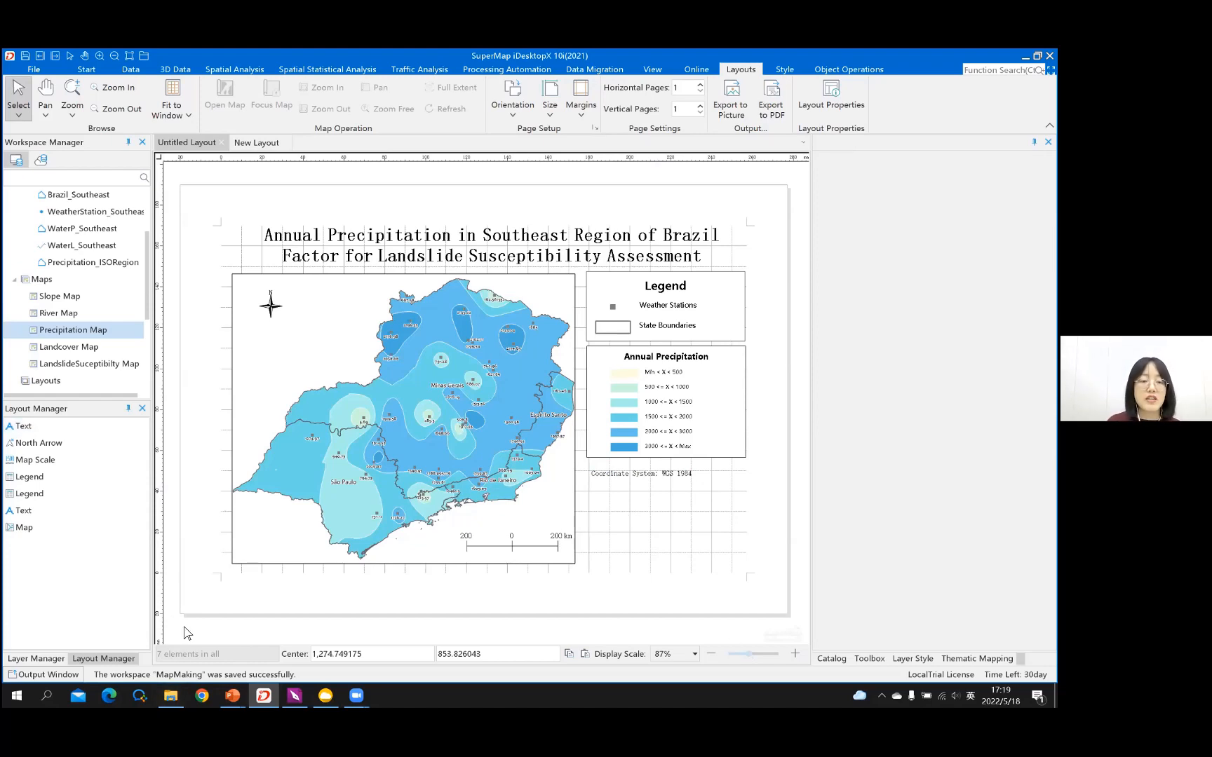
Step: Examine the data source text of MetaData.txt from the Materials\05 folder in File Explorer, and return to SuperMap iDesktopX
left_click(170, 694)
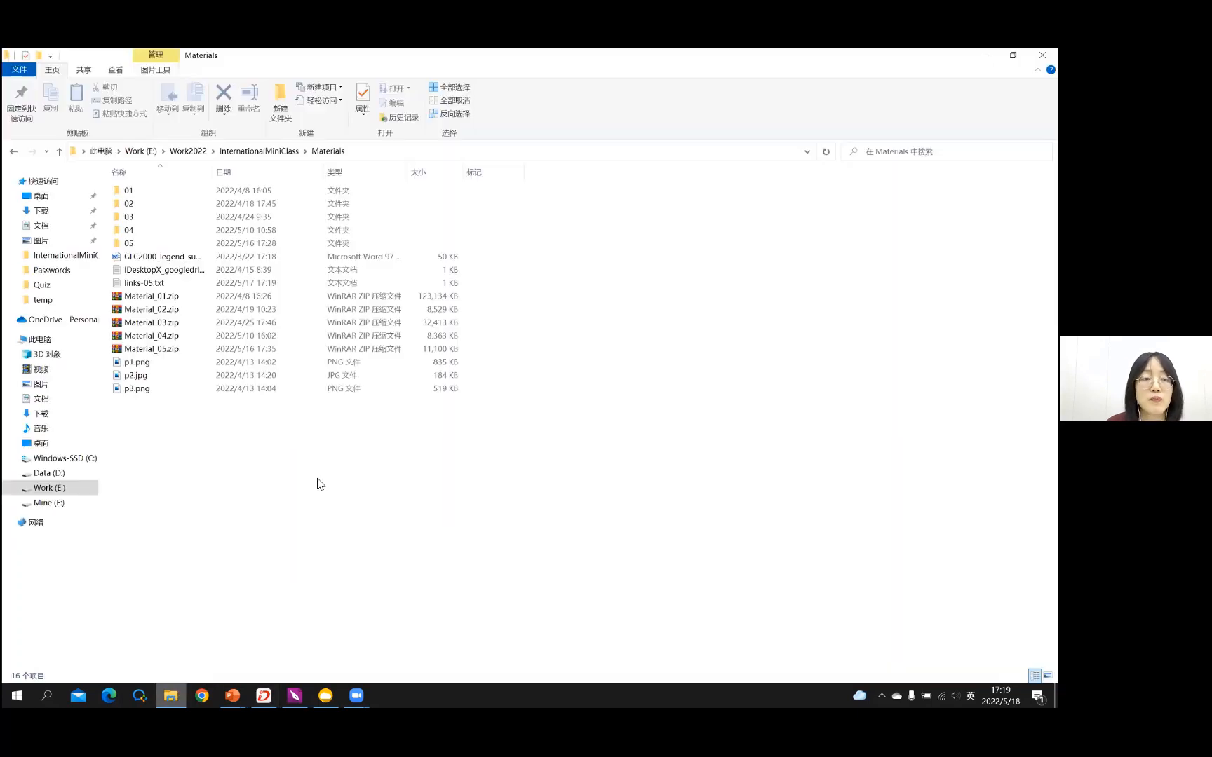
double_click(144, 245)
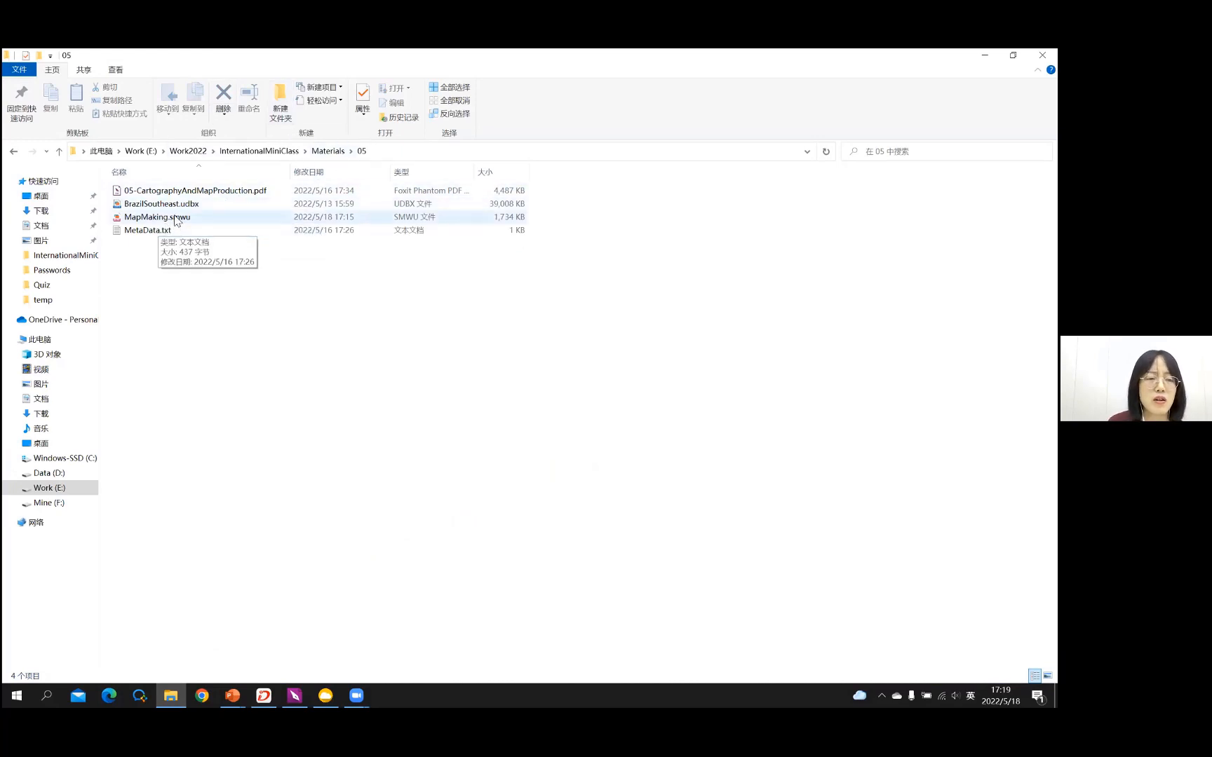
double_click(136, 233)
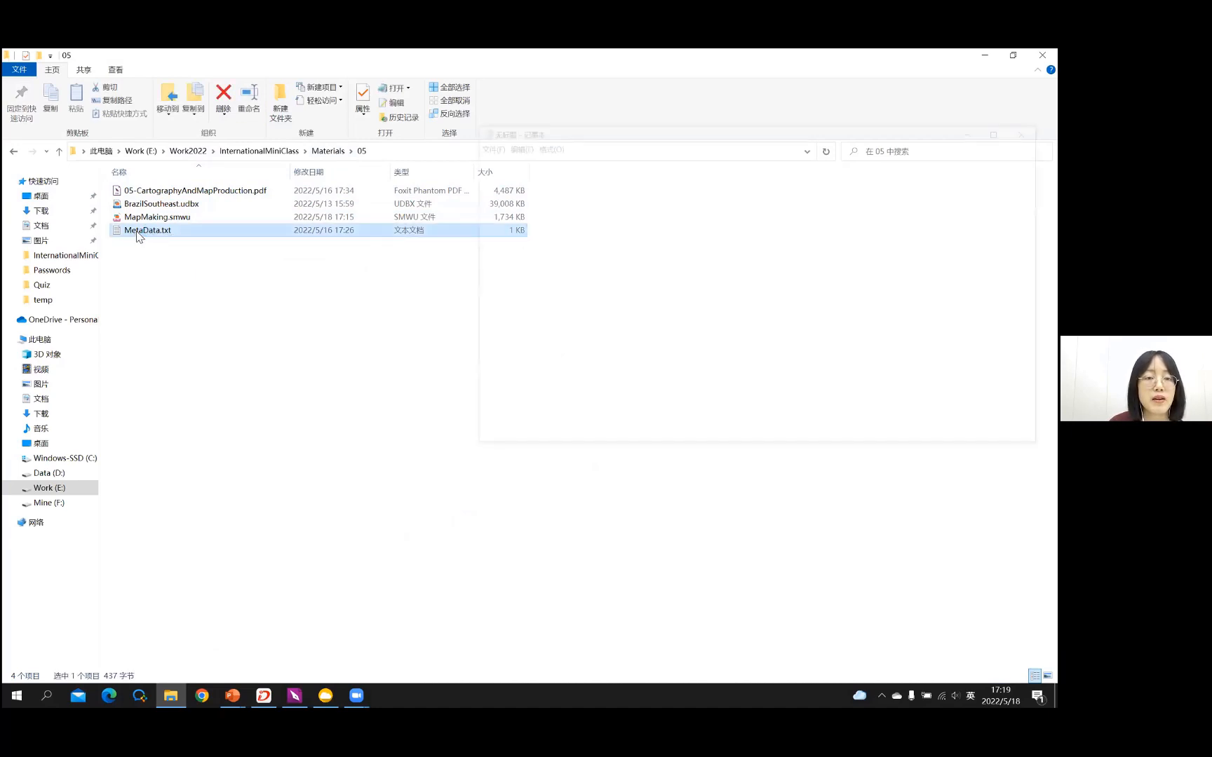
left_click_drag(659, 247, 541, 197)
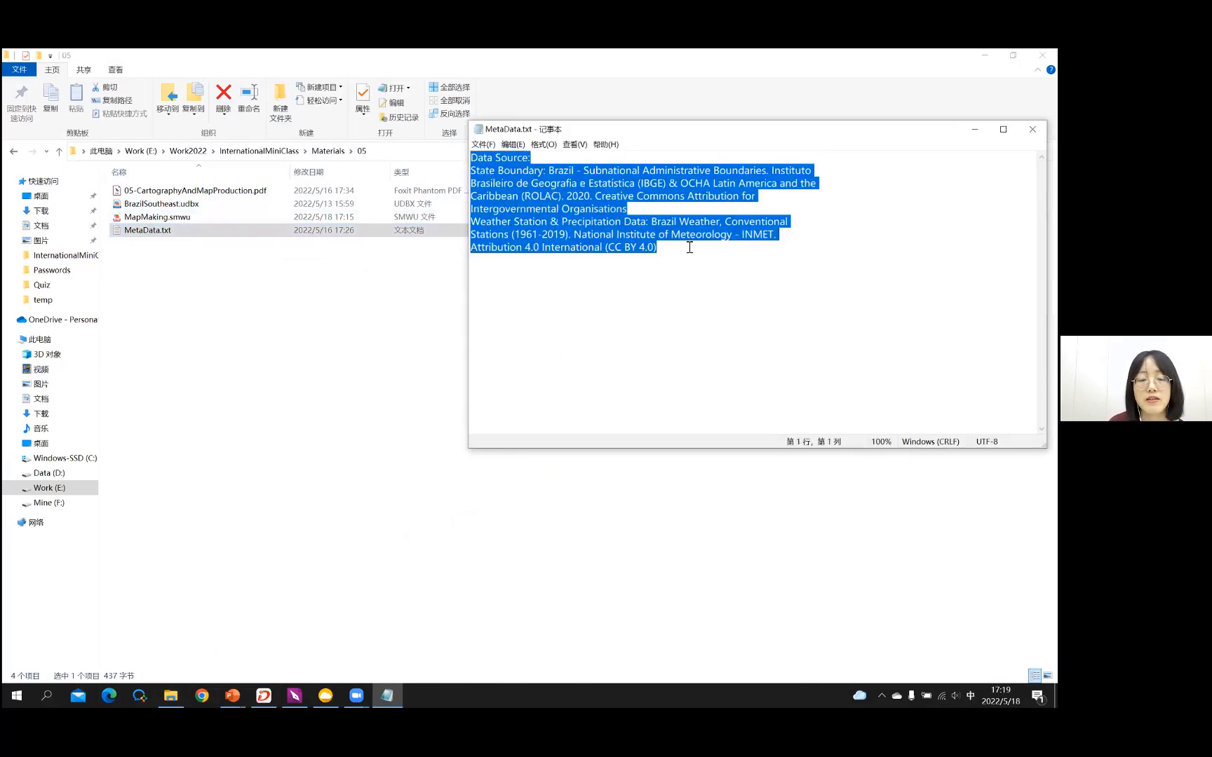
left_click(1033, 129)
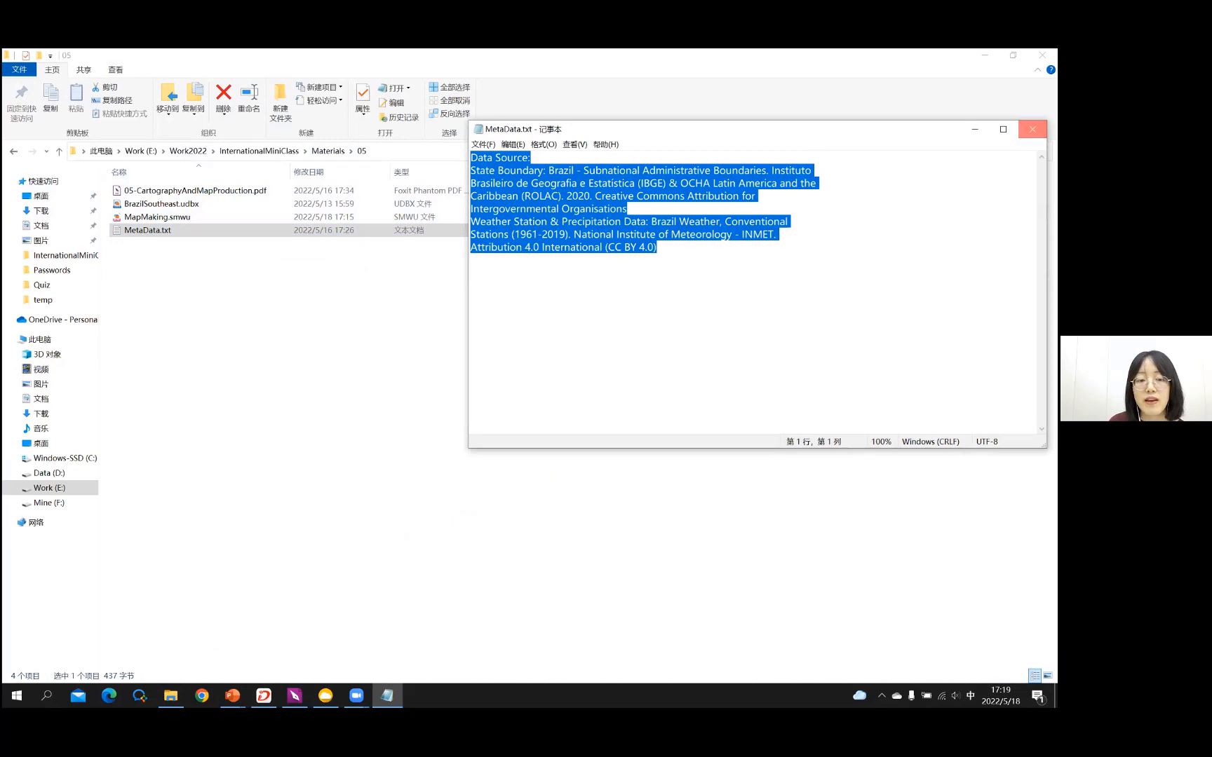
left_click(263, 695)
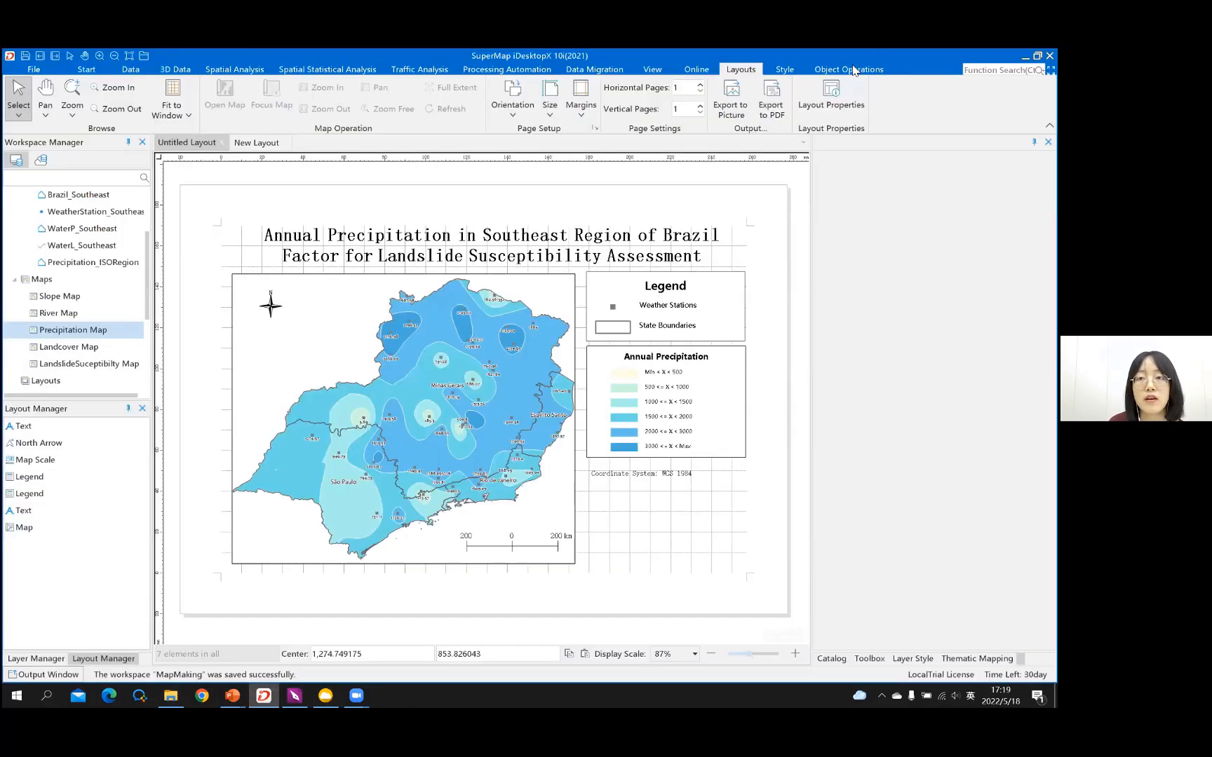
left_click(854, 69)
left_click(101, 114)
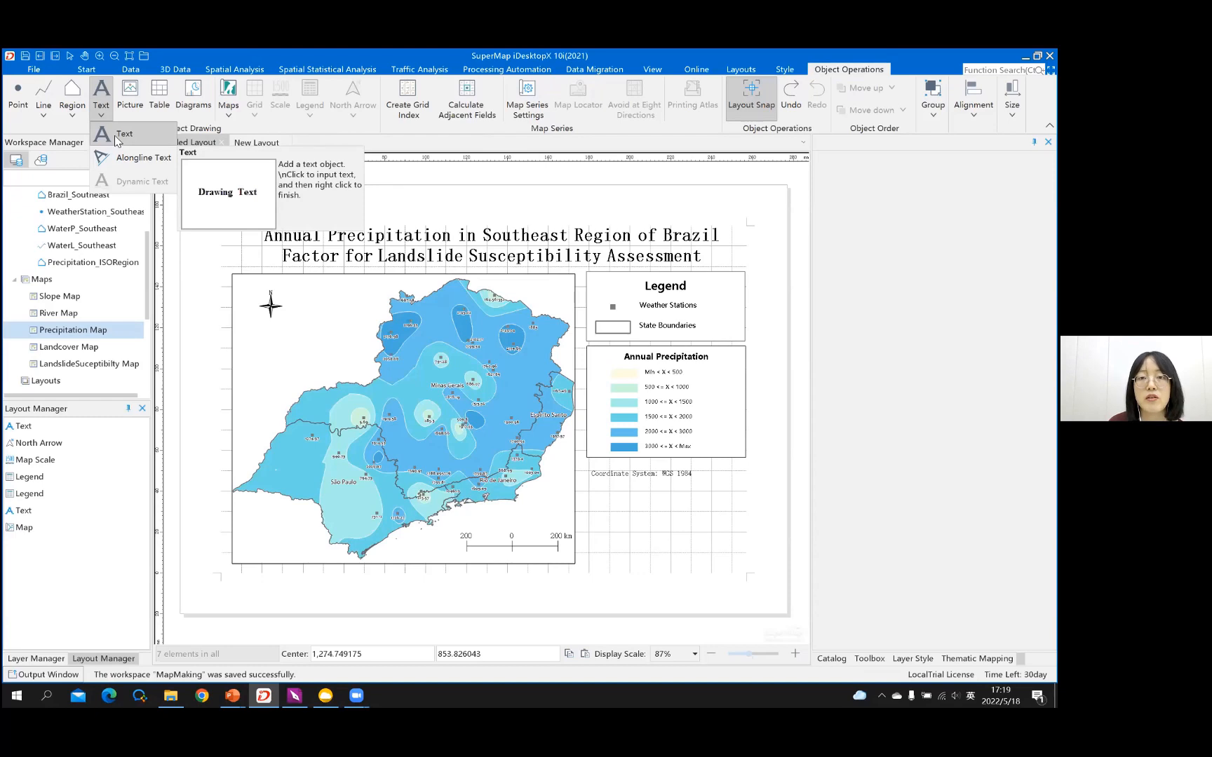
left_click(198, 51)
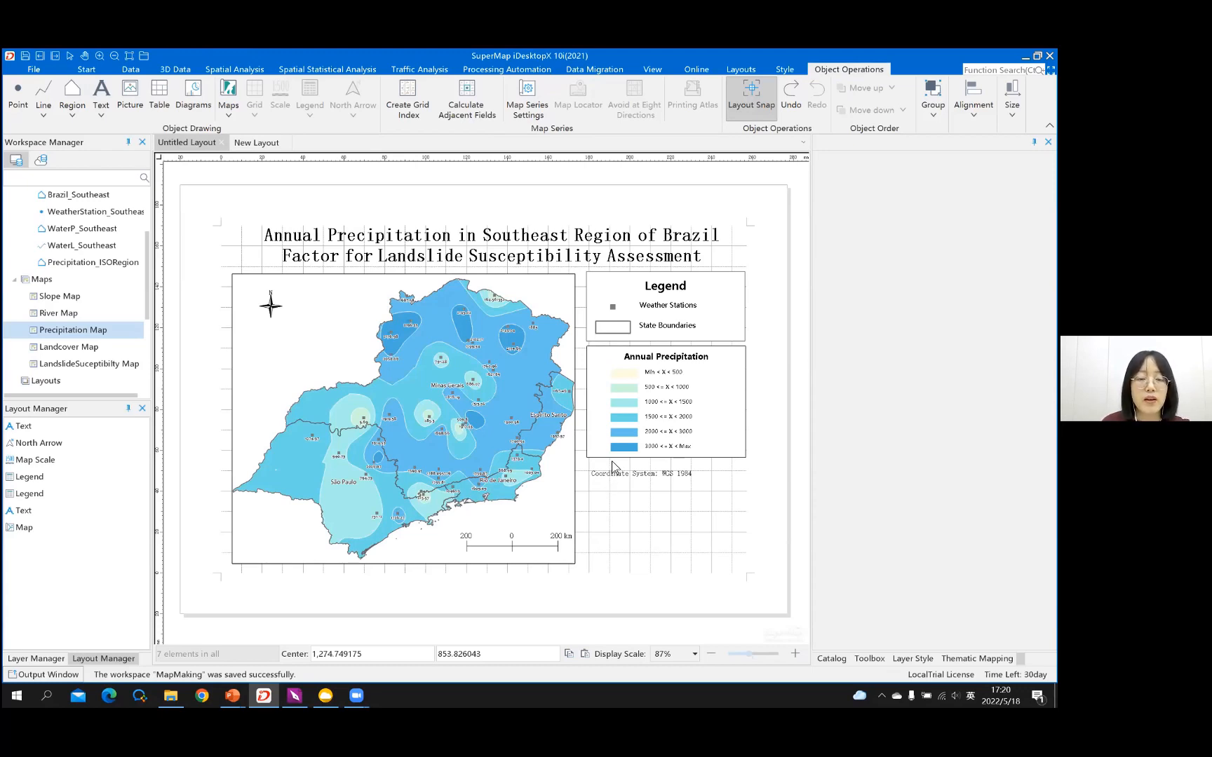
Step: Switch to the PowerPoint slide show and examine the example layout on the Author & Metadata Information slide
key("alt+Tab")
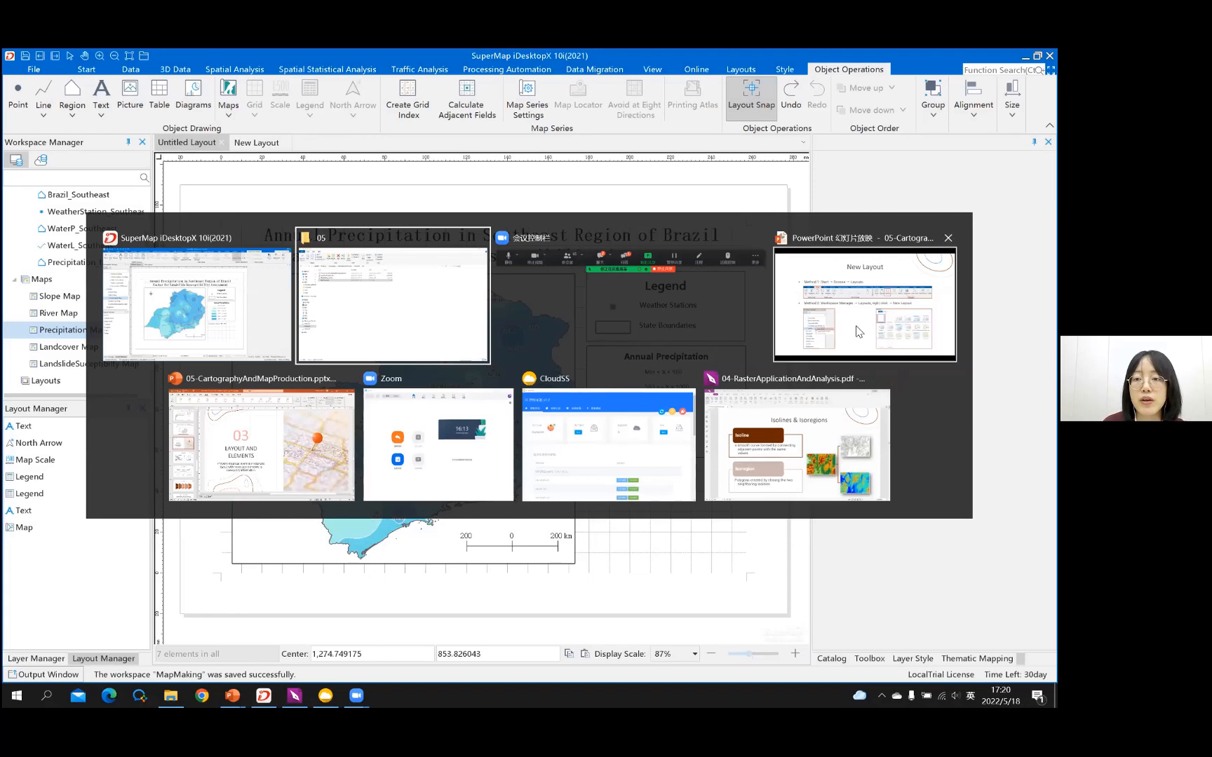
key("alt+Tab")
key("alt+Tab")
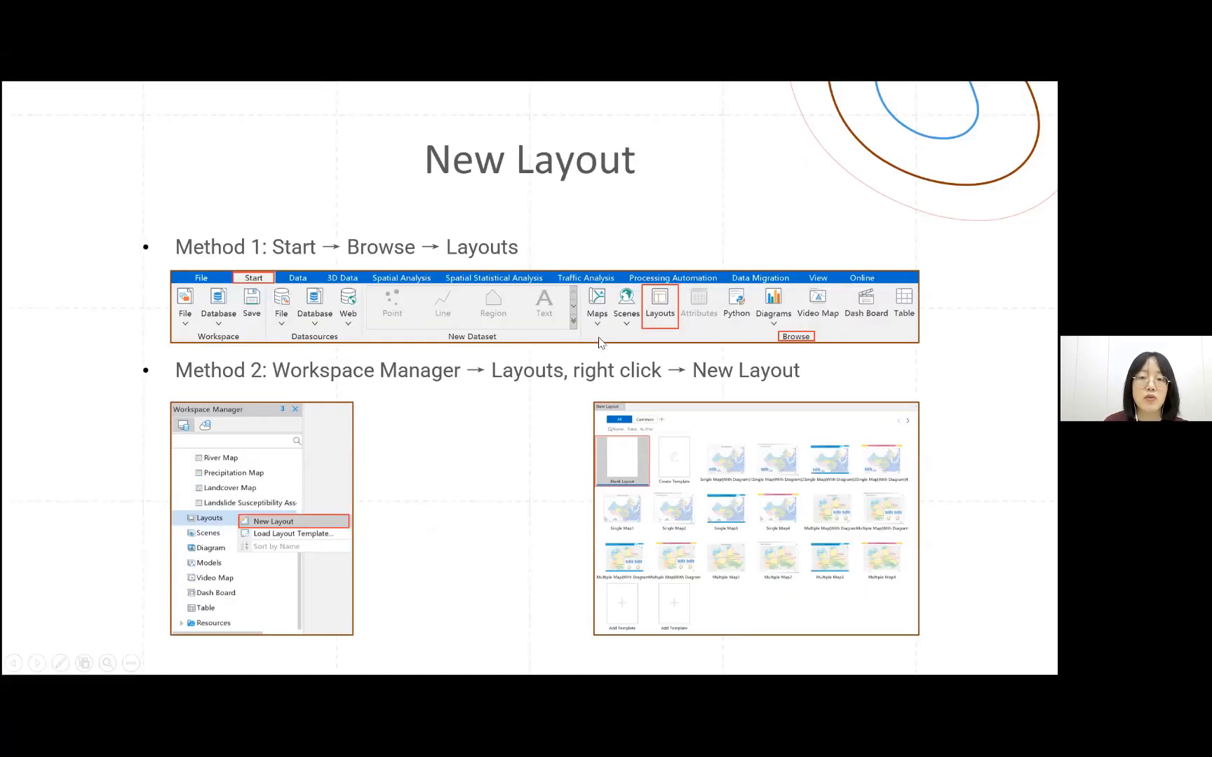
key("Right")
key("Right")
key("Right")
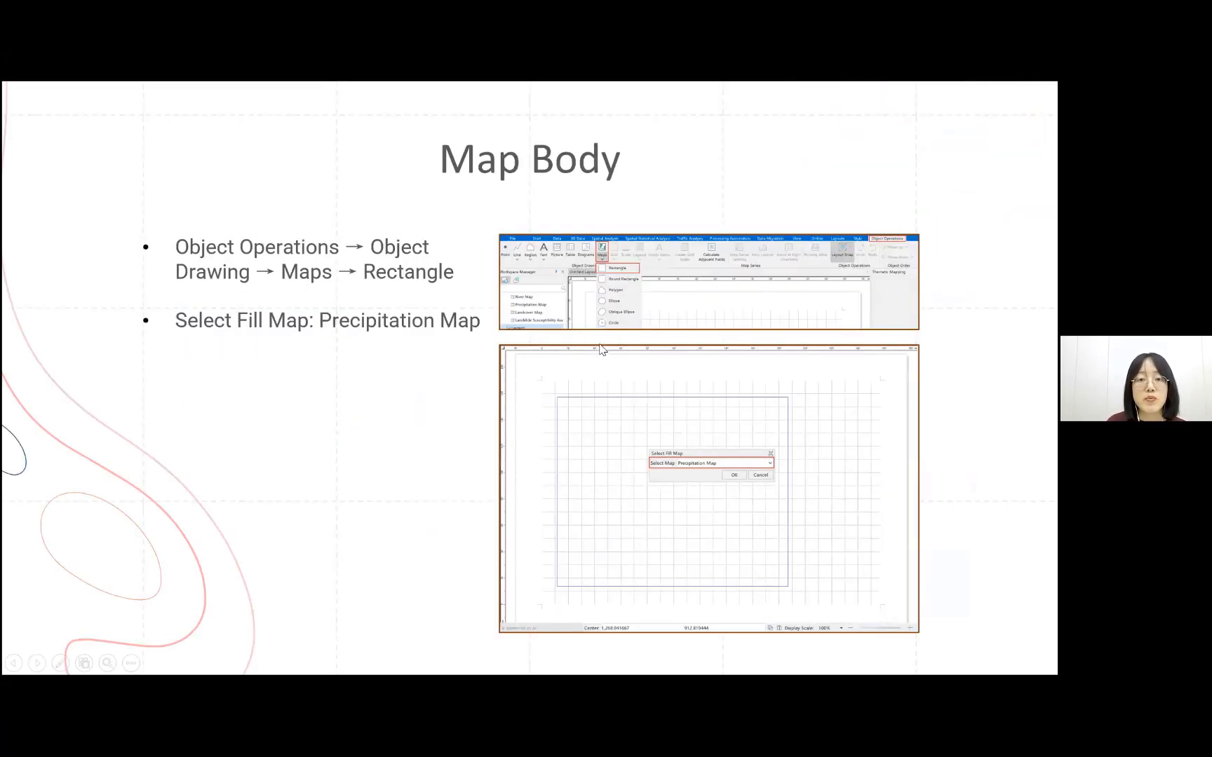
key("Right")
key("Right")
key("Right")
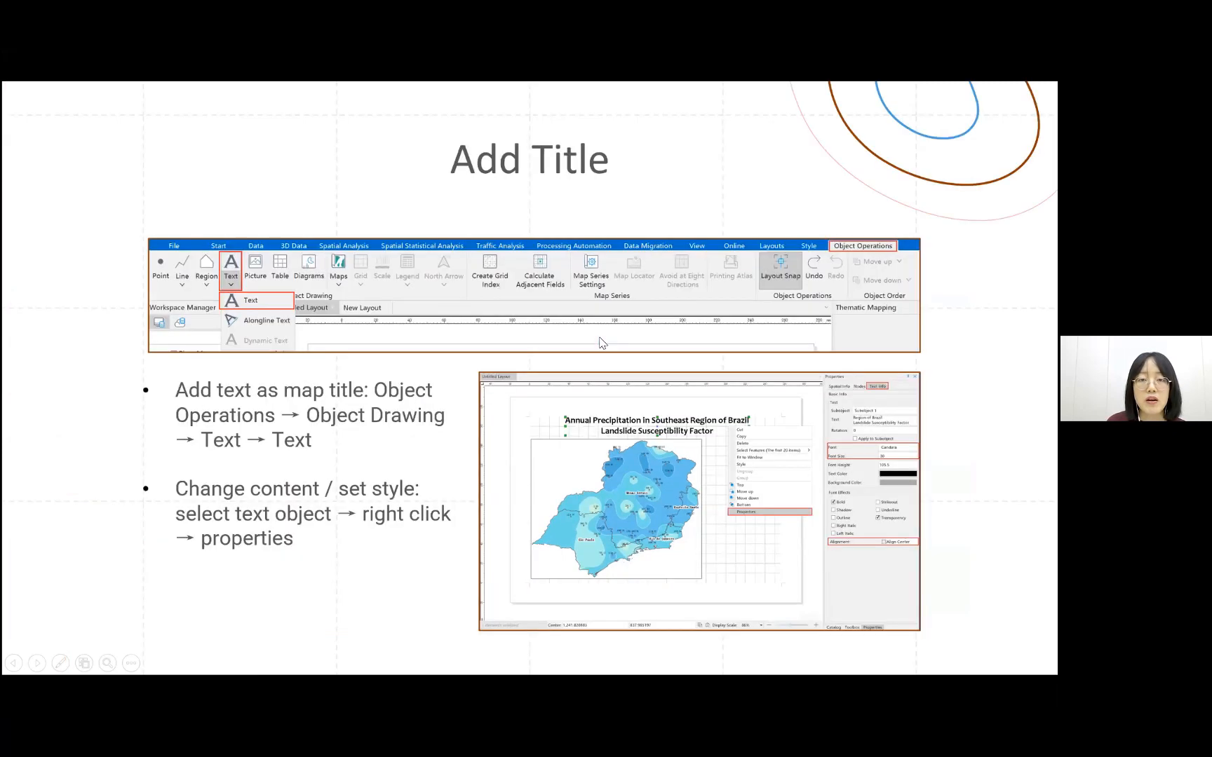
key("Right")
key("Right")
key("Right")
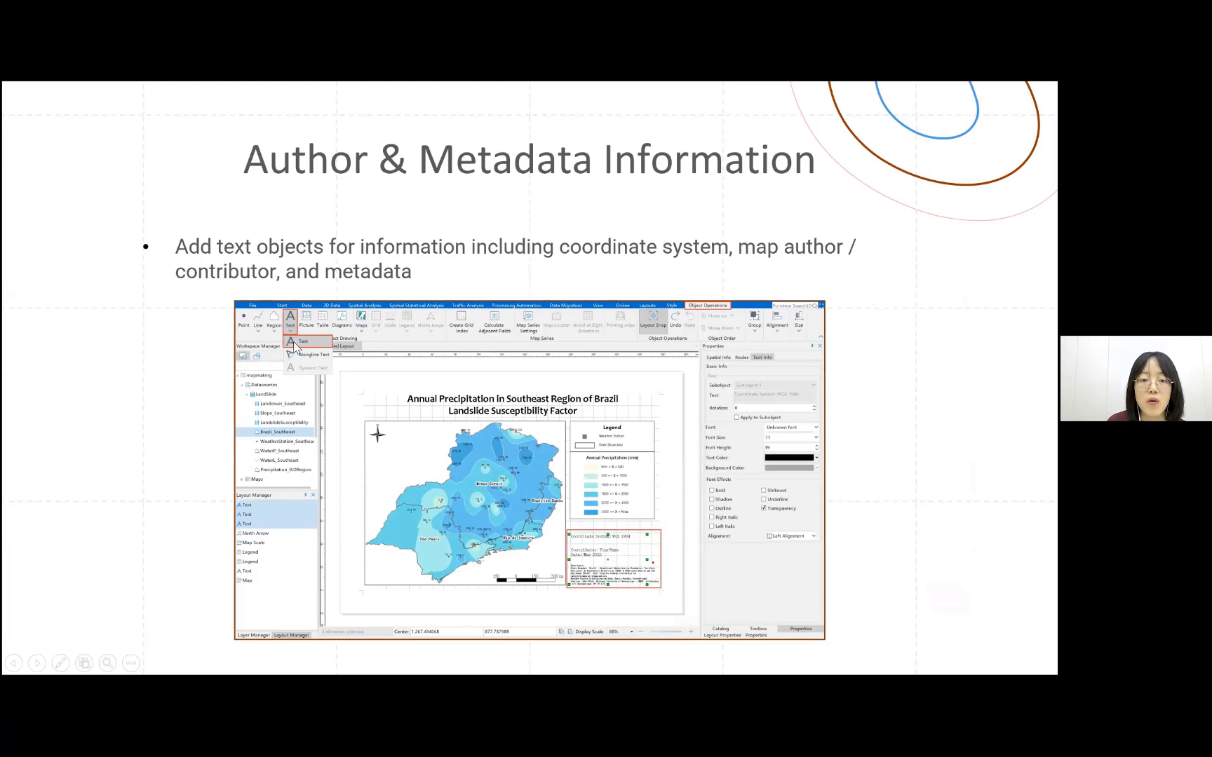
key("Right")
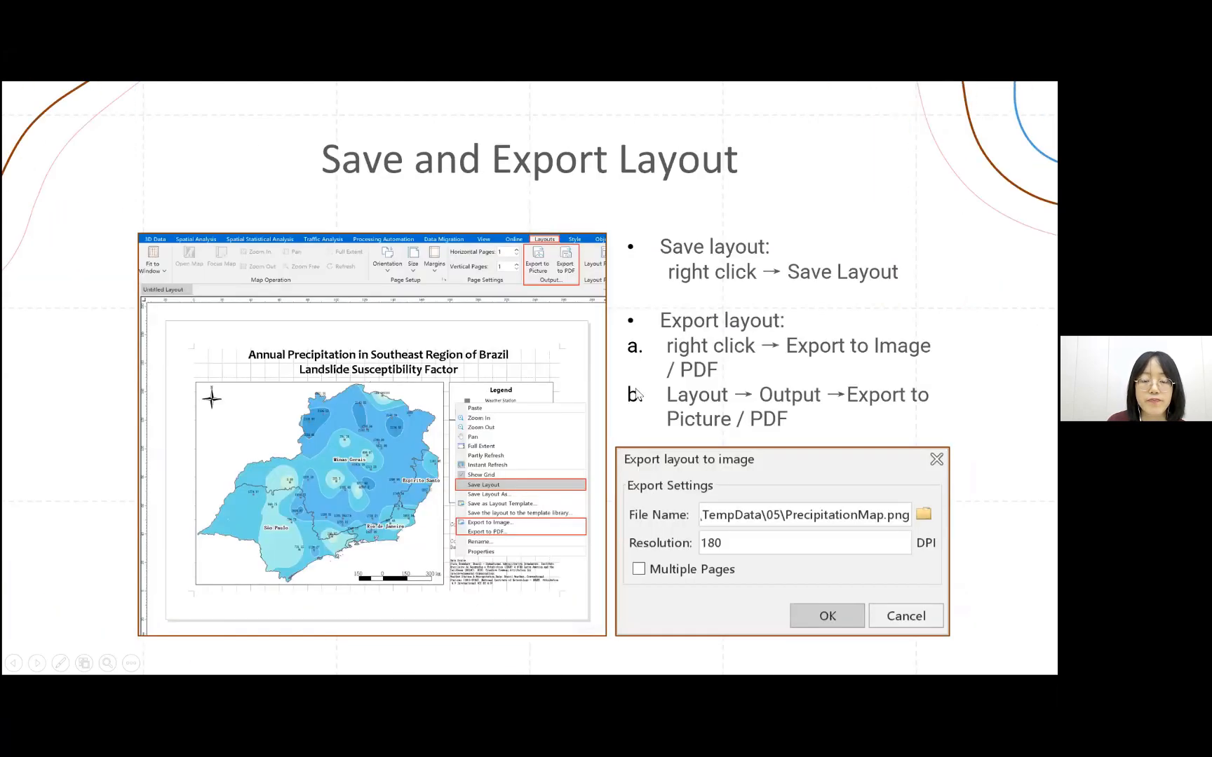
key("Left")
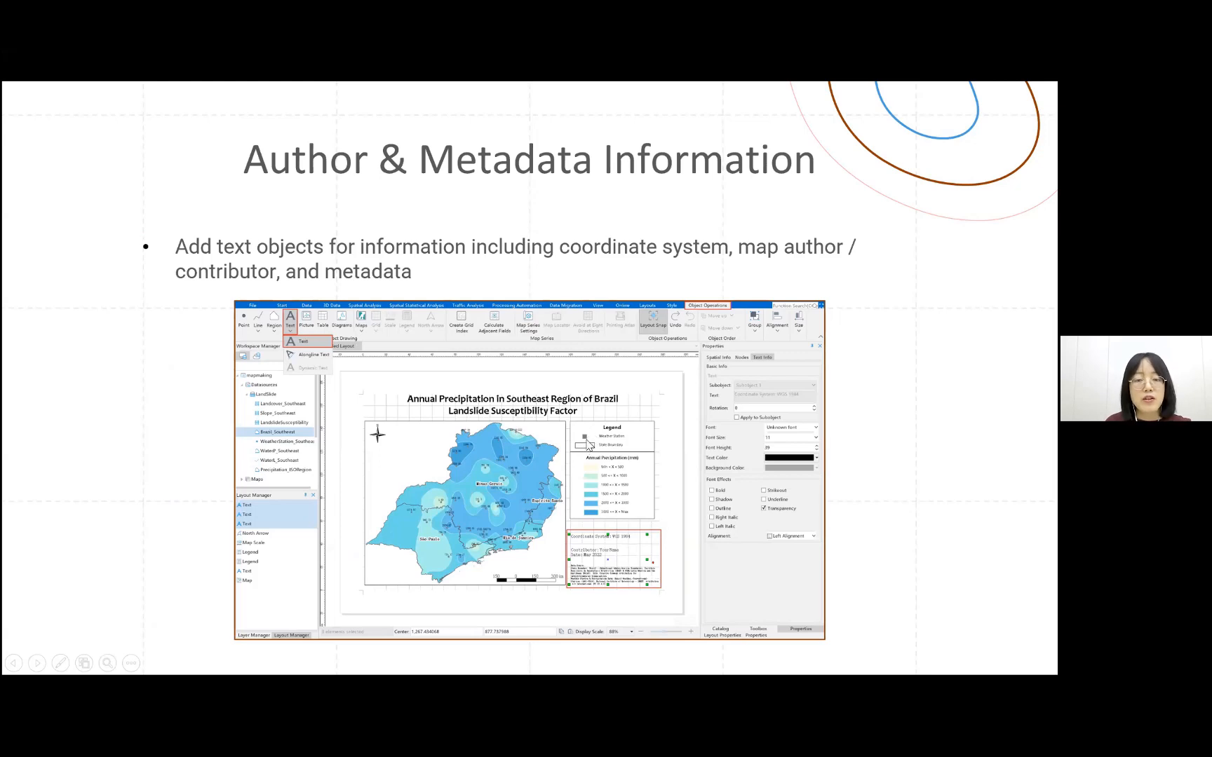
Step: Switch back to SuperMap iDesktopX, save the layout under the name Map Layout and select it in the workspace
key("alt+Tab")
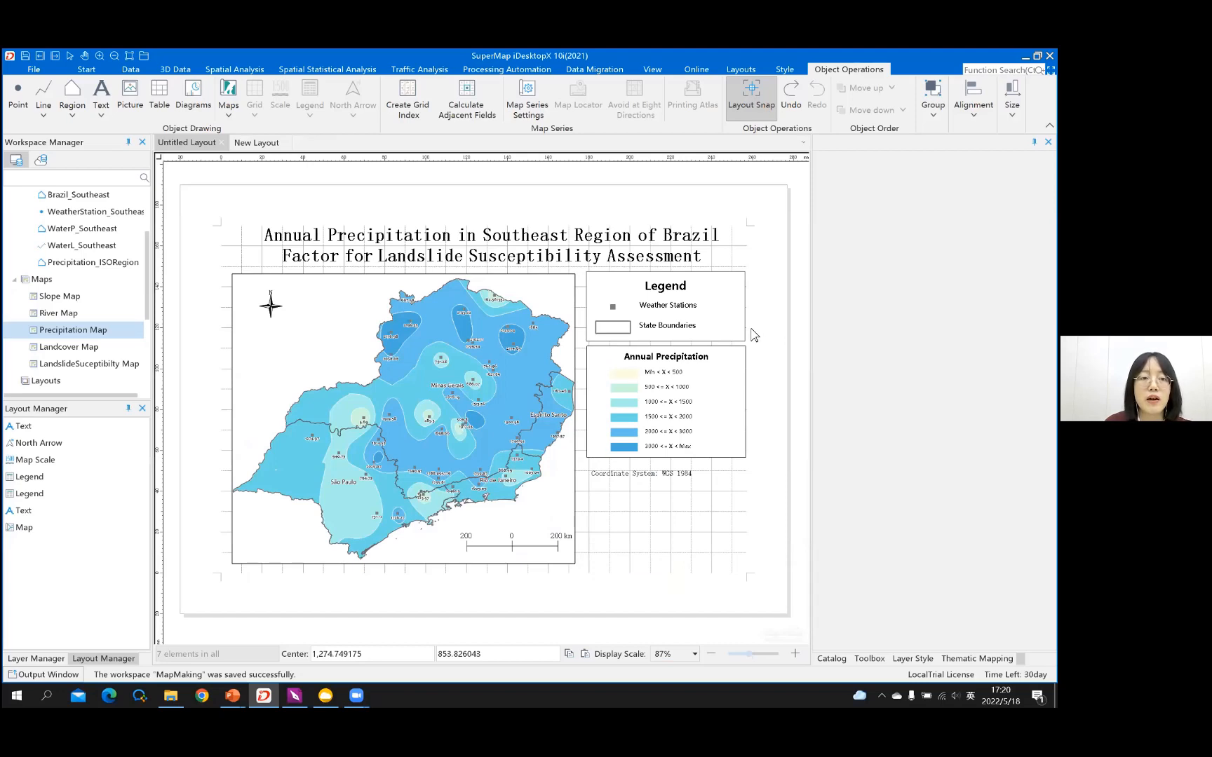
right_click(758, 334)
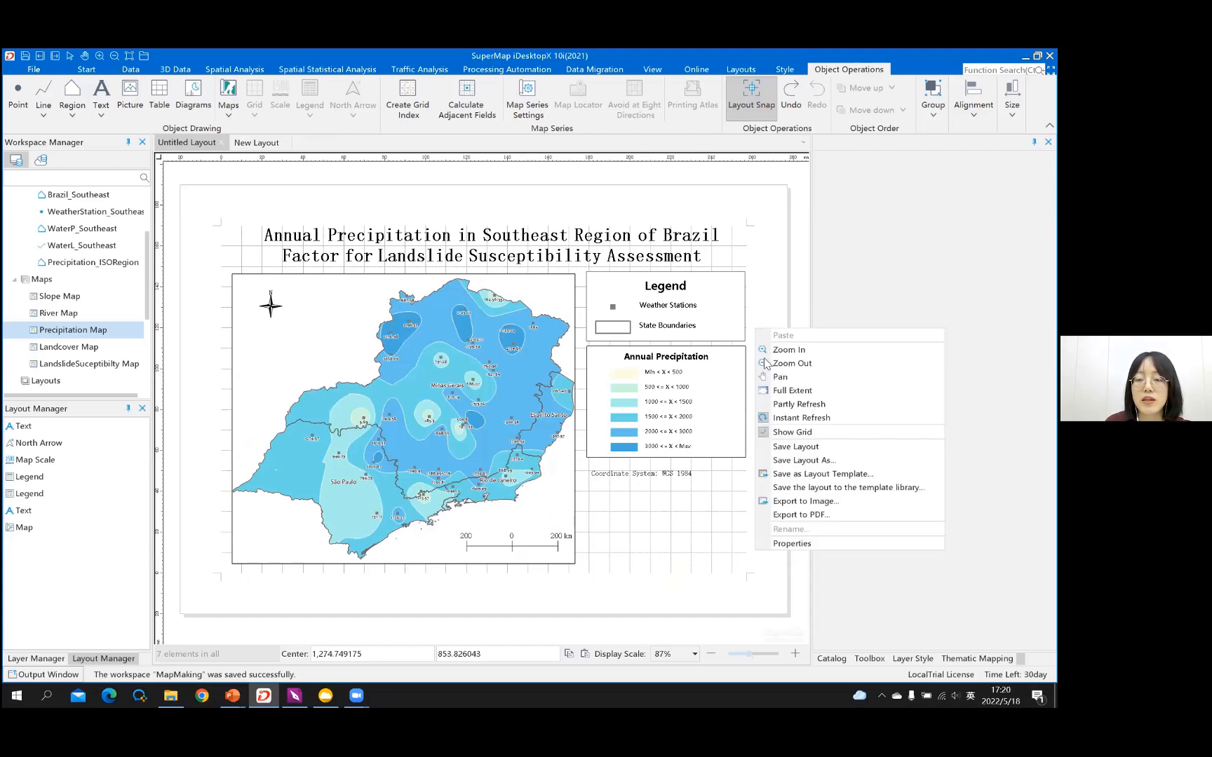
left_click(812, 456)
left_click_drag(429, 369, 483, 372)
left_click(457, 373)
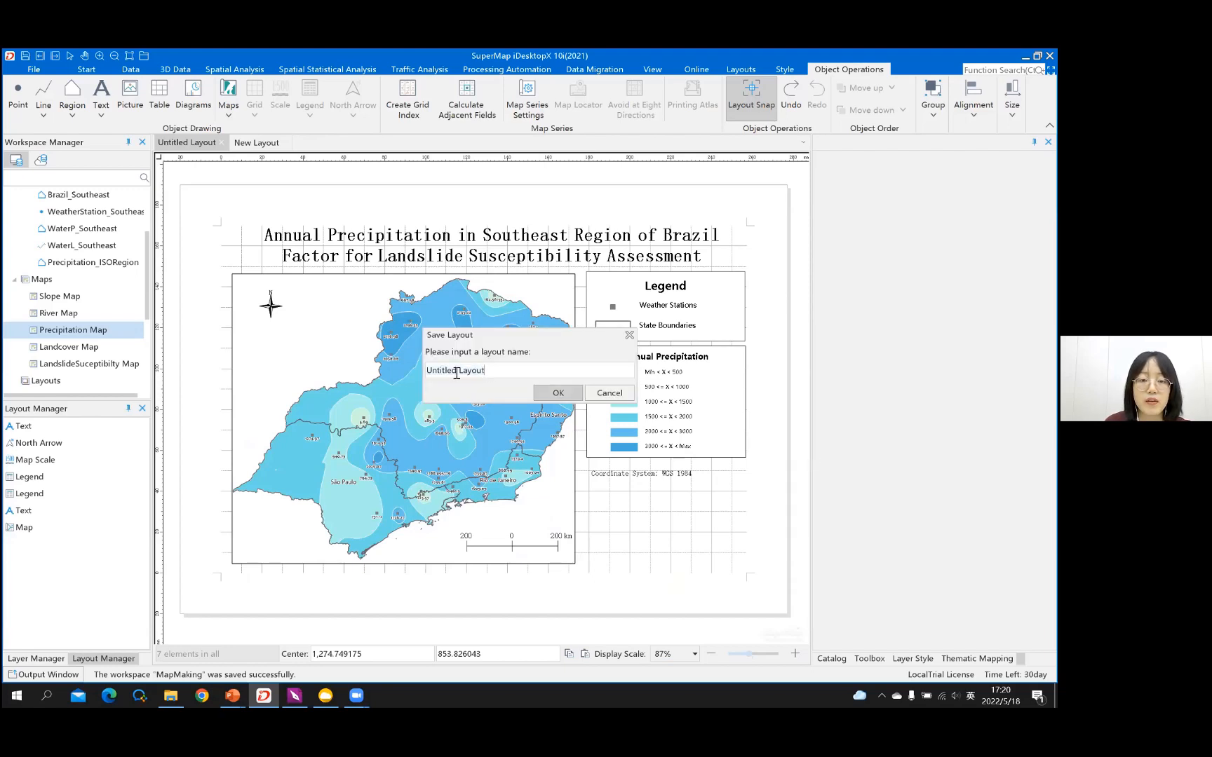
double_click(449, 374)
type("Map")
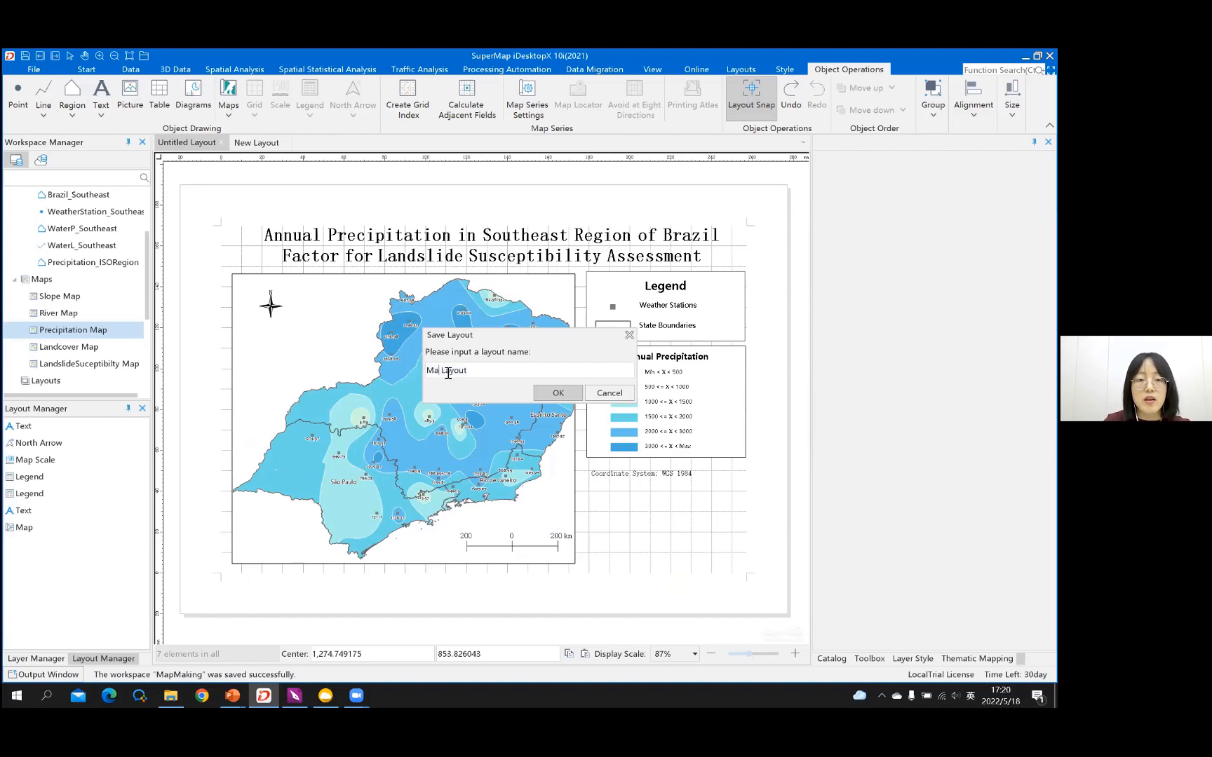
left_click(564, 393)
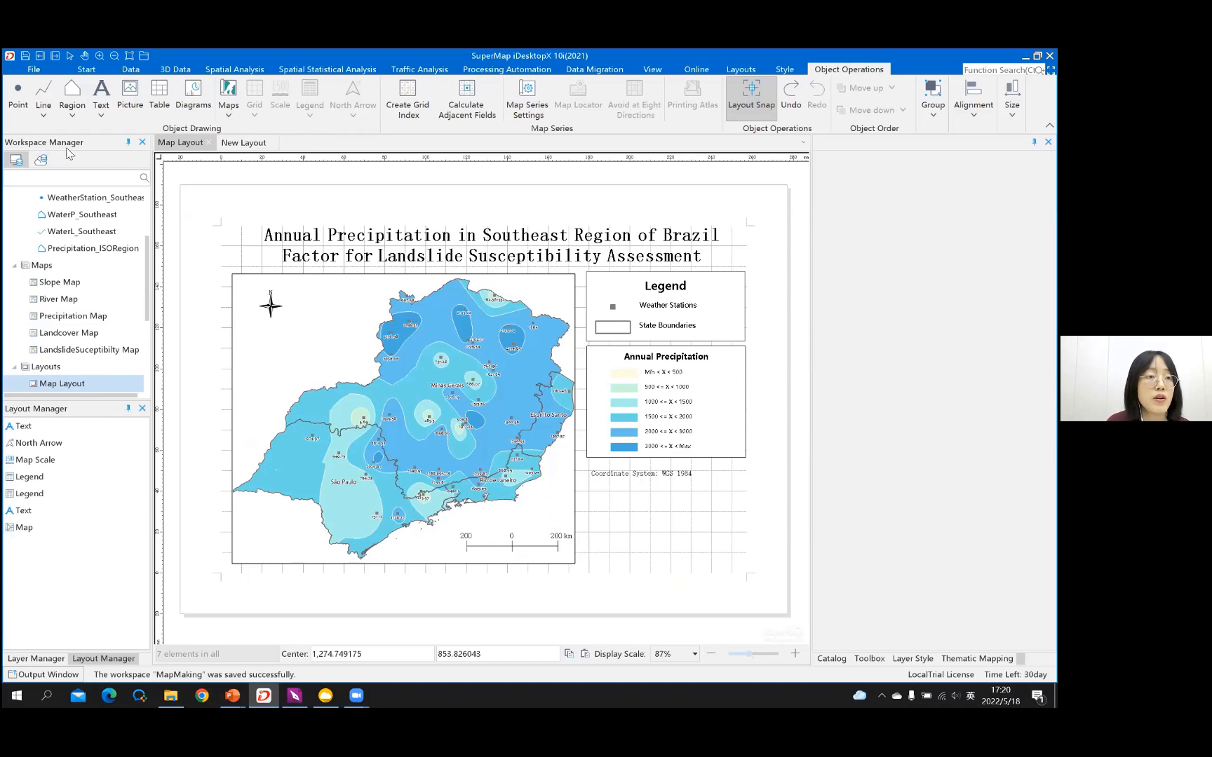
scroll(21, 331, "down", 2)
left_click(42, 297)
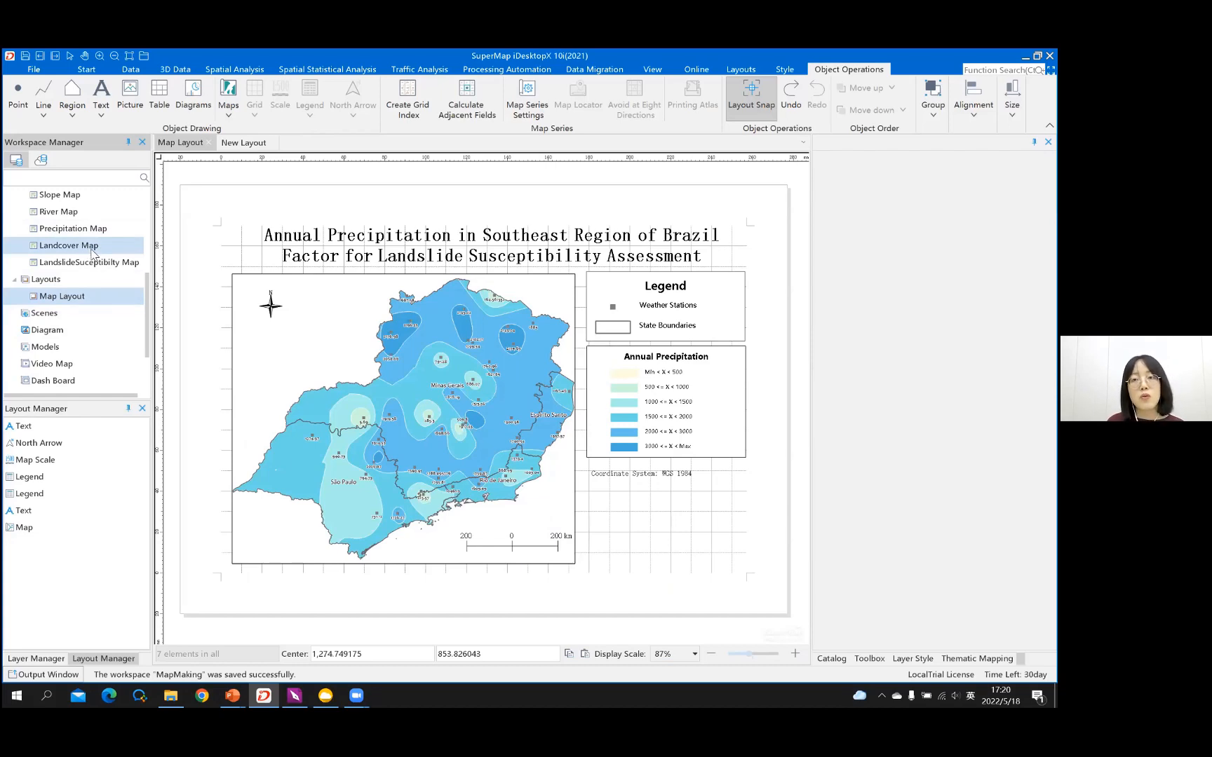
Step: Set up an export of the layout to a picture with a resolution of 180 DPI
left_click(741, 70)
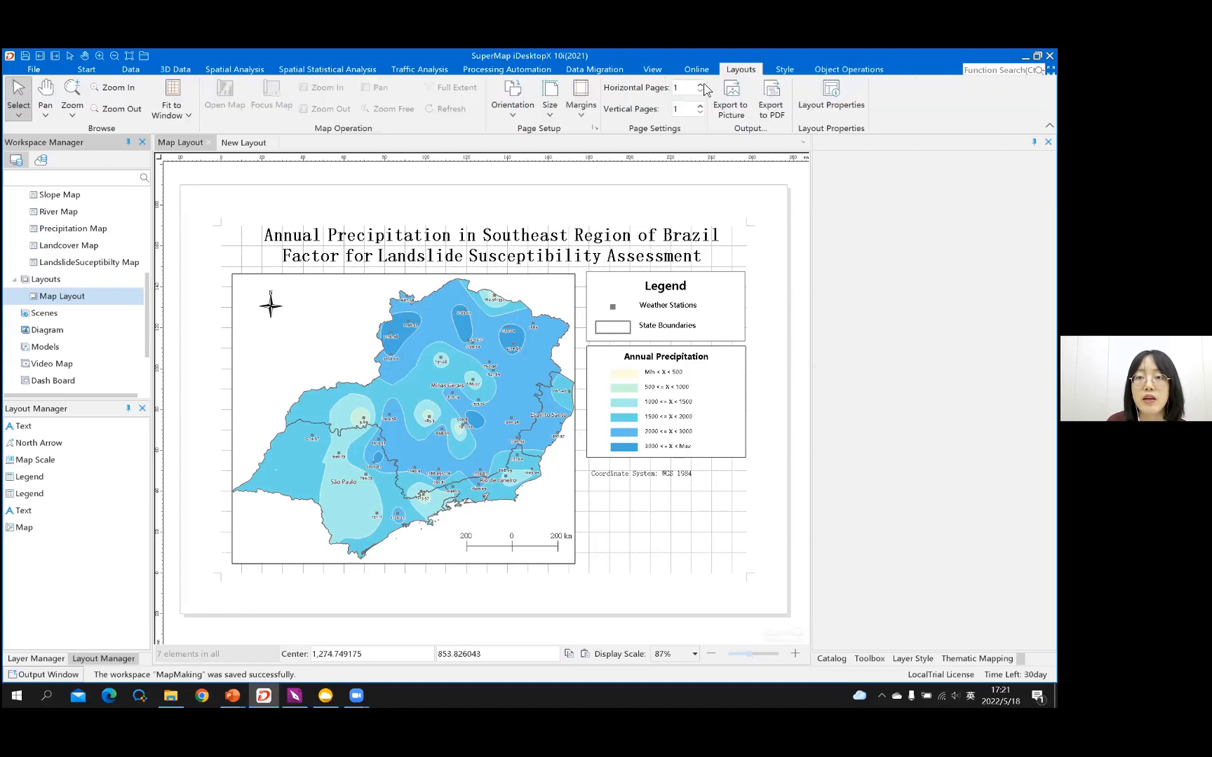
left_click(731, 109)
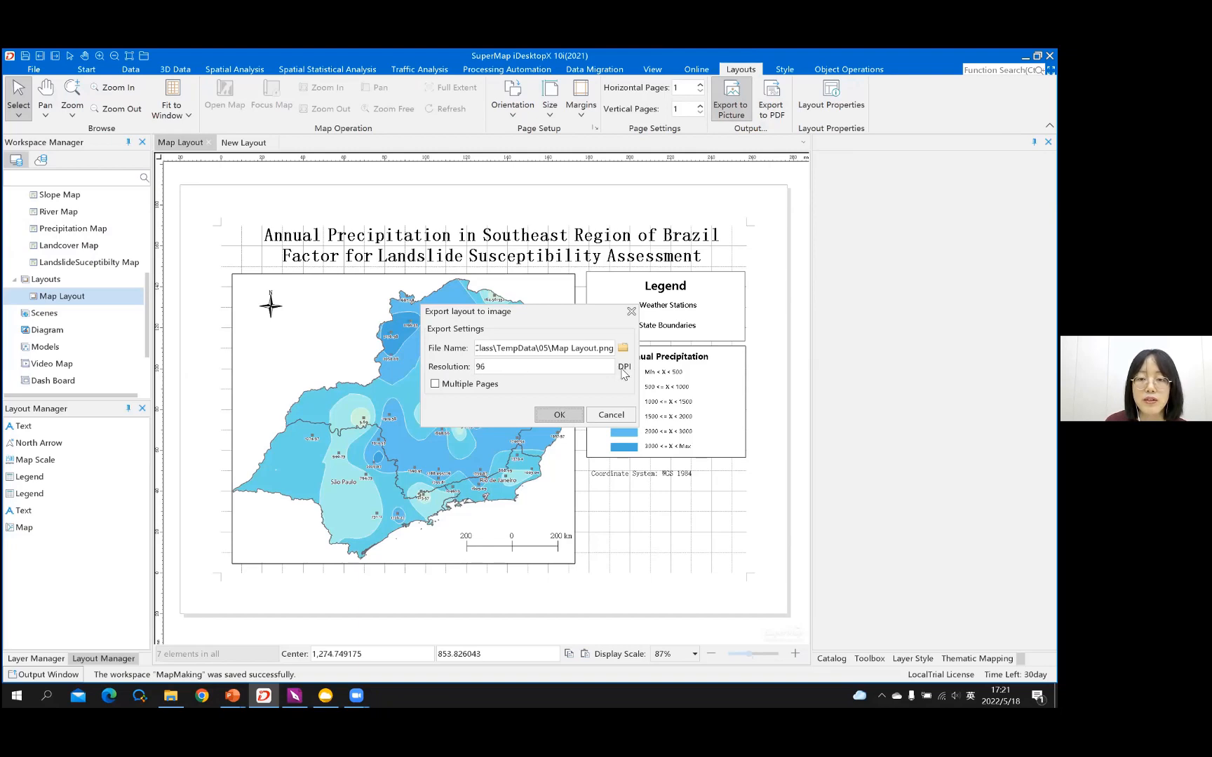
left_click_drag(512, 368, 349, 365)
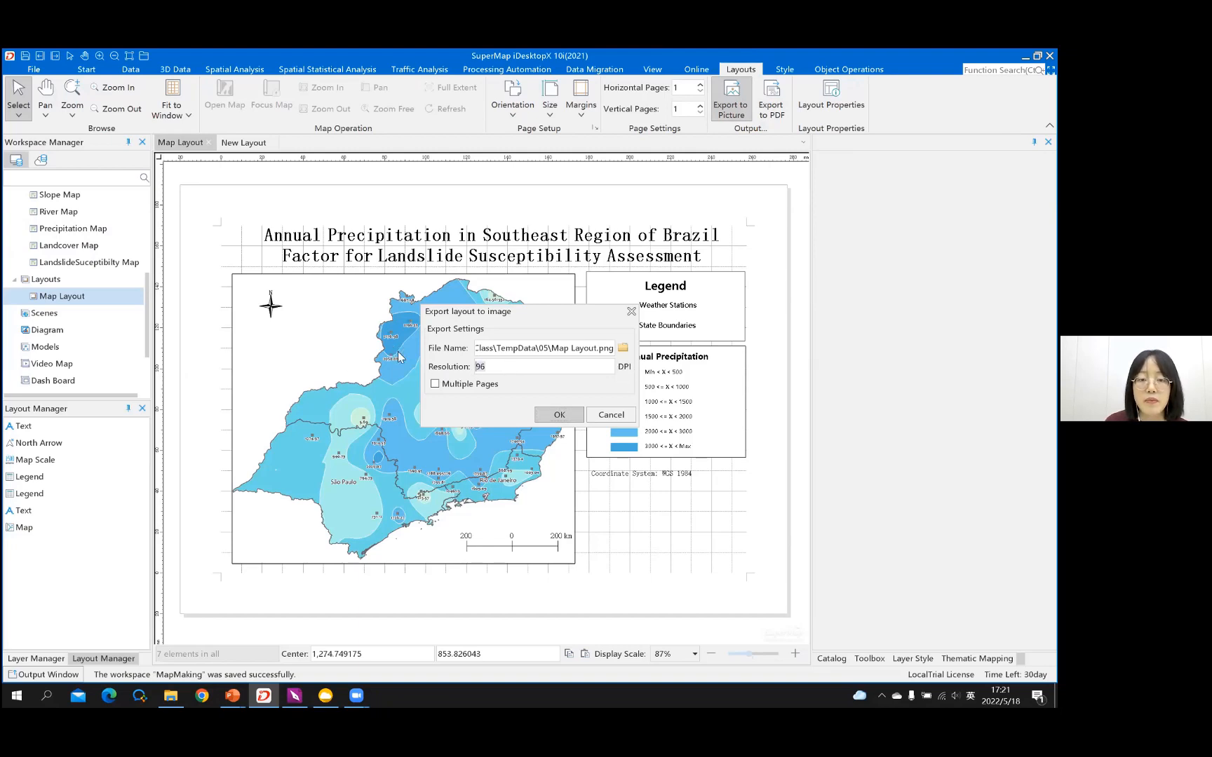
type("180")
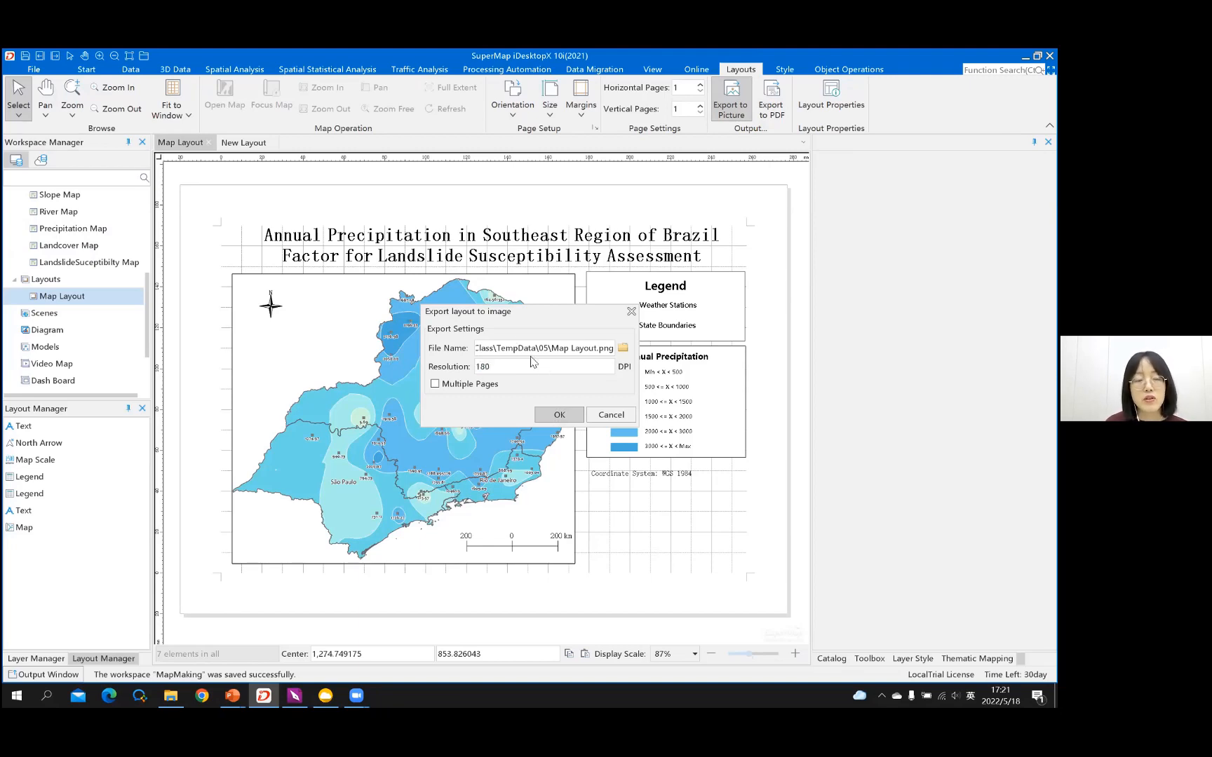
Step: Choose the InternationalMiniClass\Materials\05 folder as the destination and export the picture as Map Layout.png
left_click(621, 348)
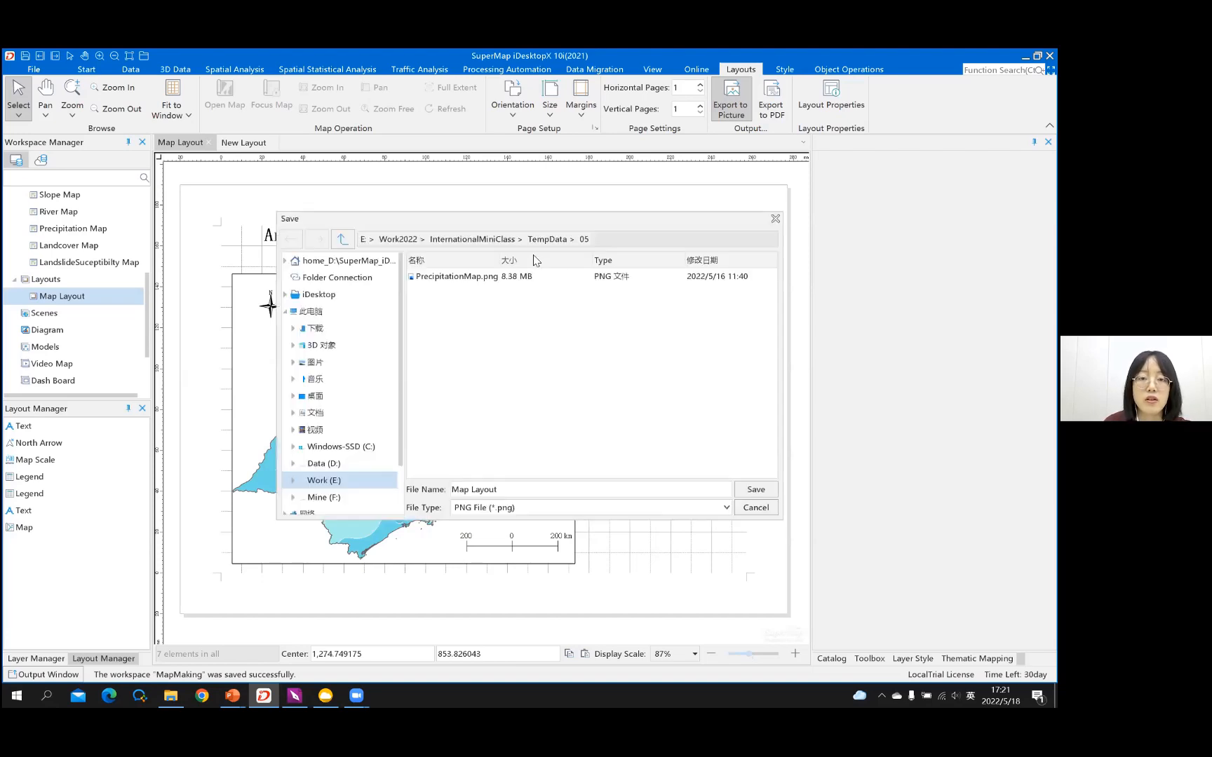
left_click(469, 240)
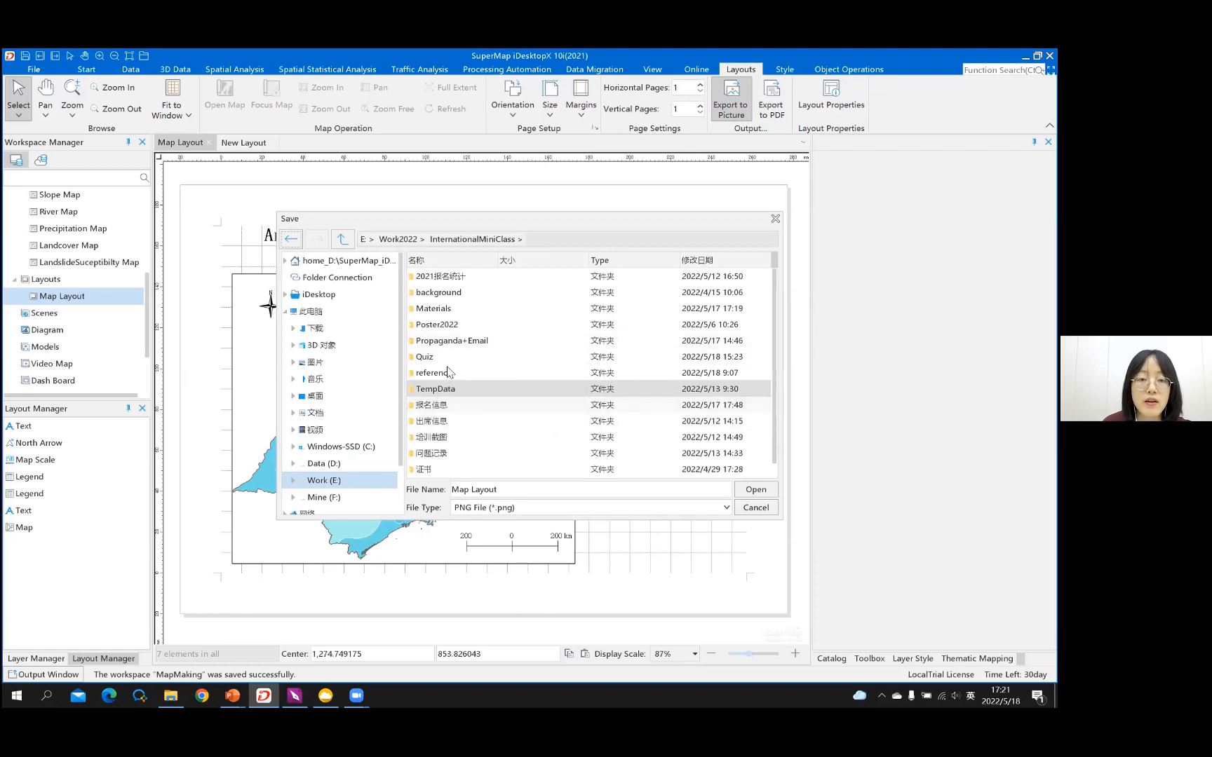
double_click(455, 310)
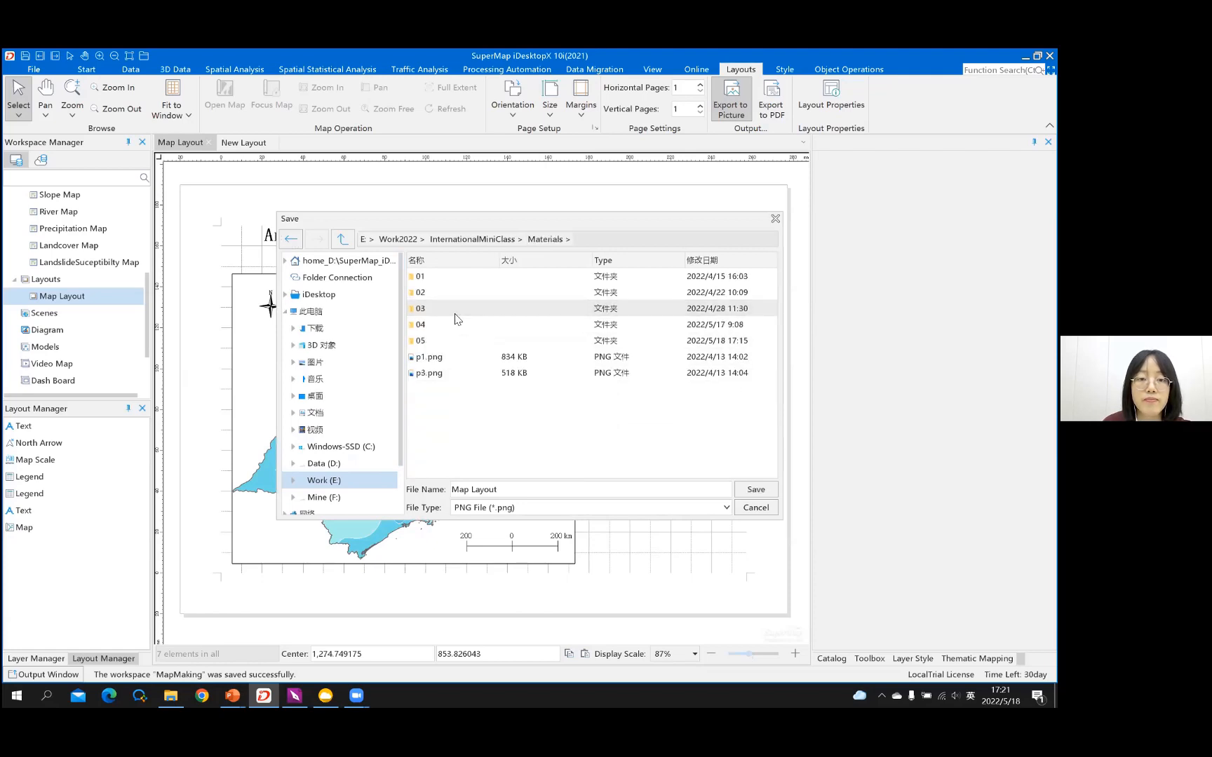
double_click(423, 340)
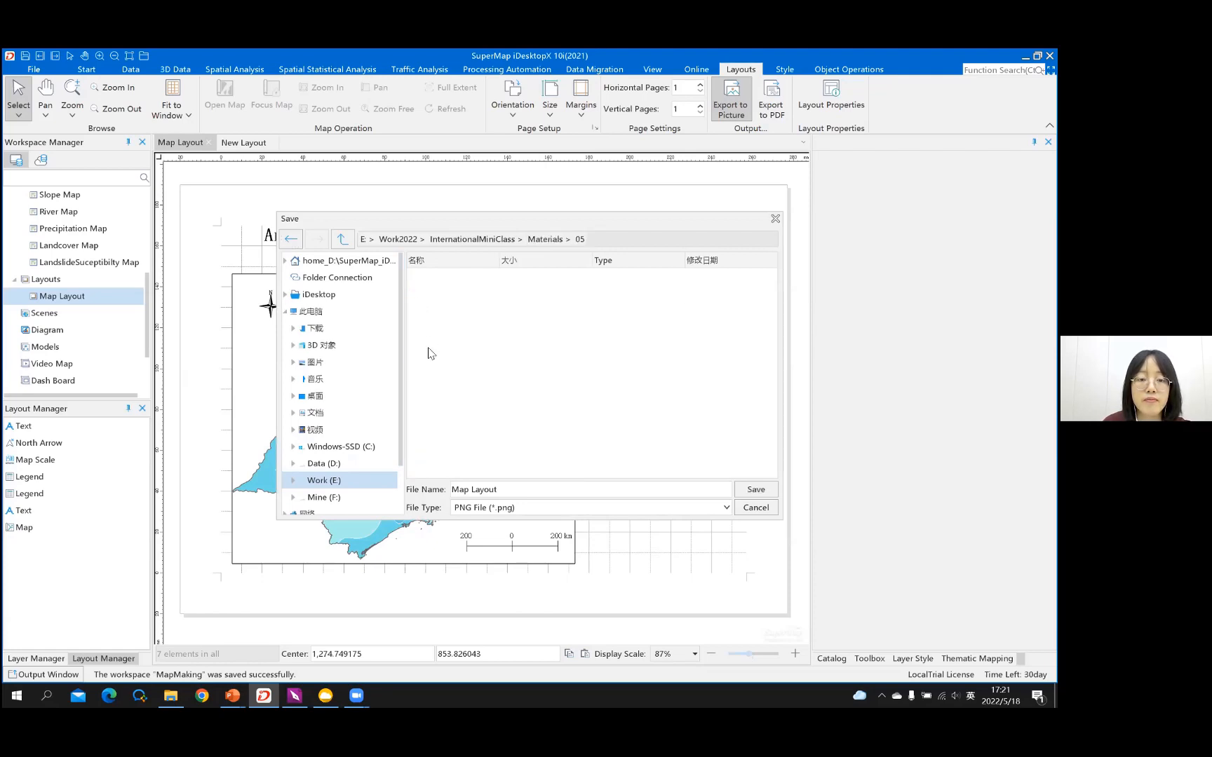
left_click(748, 493)
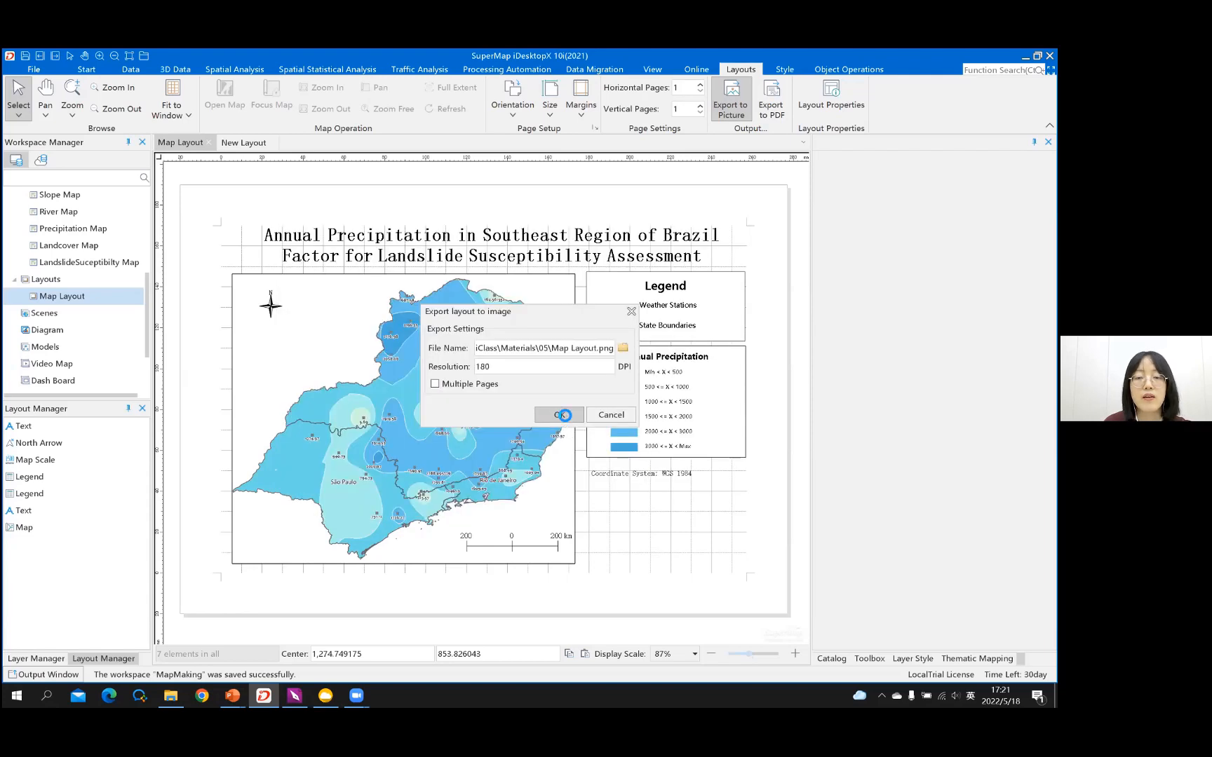
left_click(561, 415)
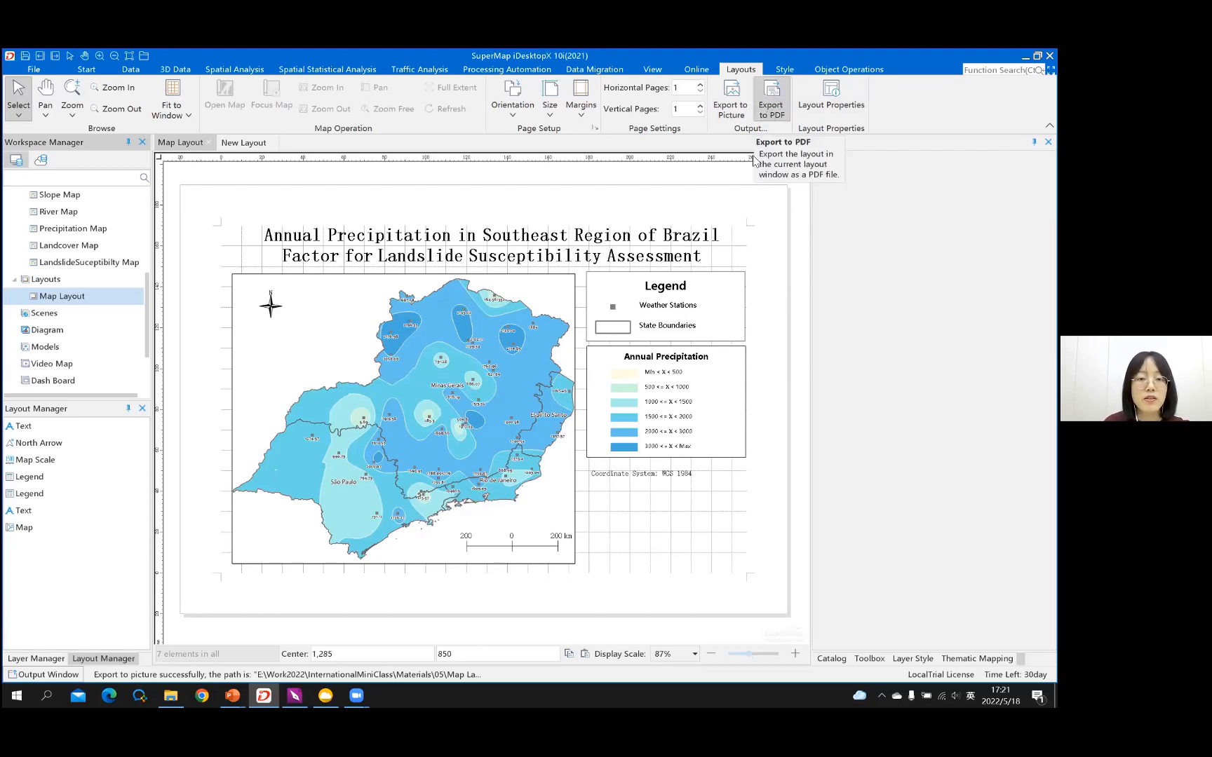
Step: Switch to the PowerPoint slide show and advance past Save and Export Layout to the Quiz for This Week slide
key("alt+Tab")
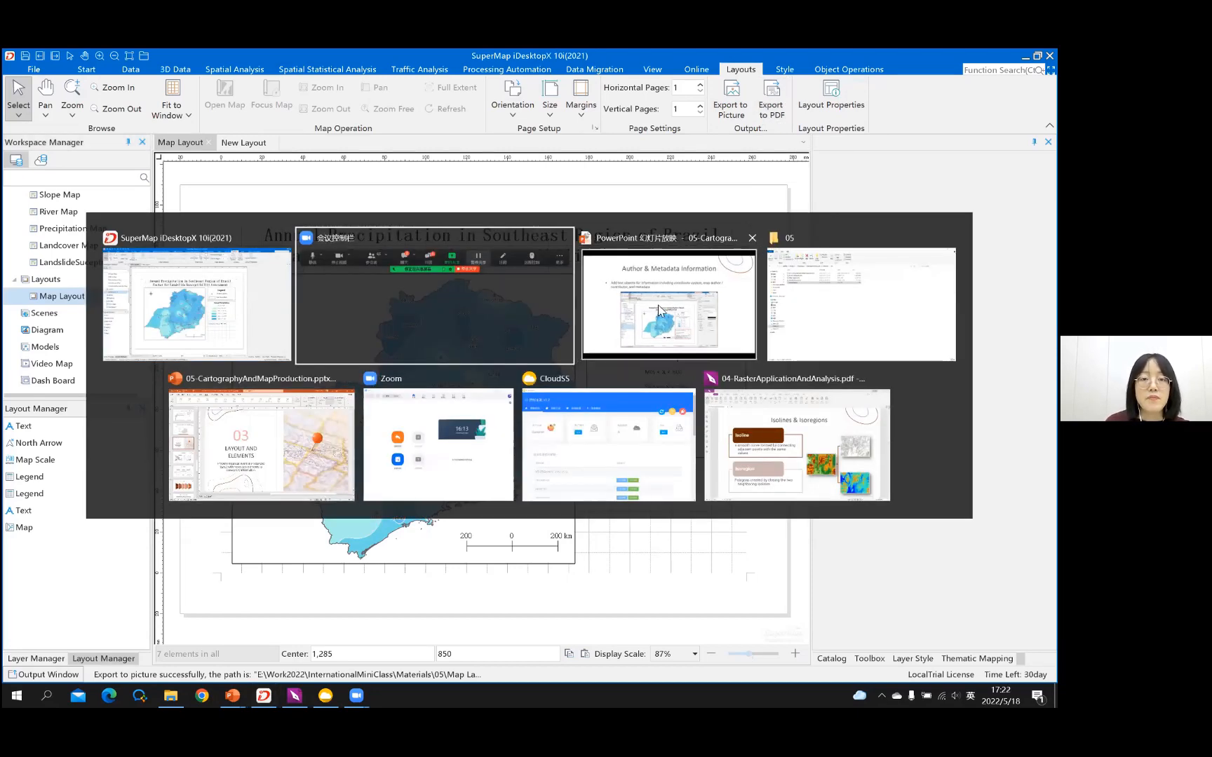
left_click(659, 309)
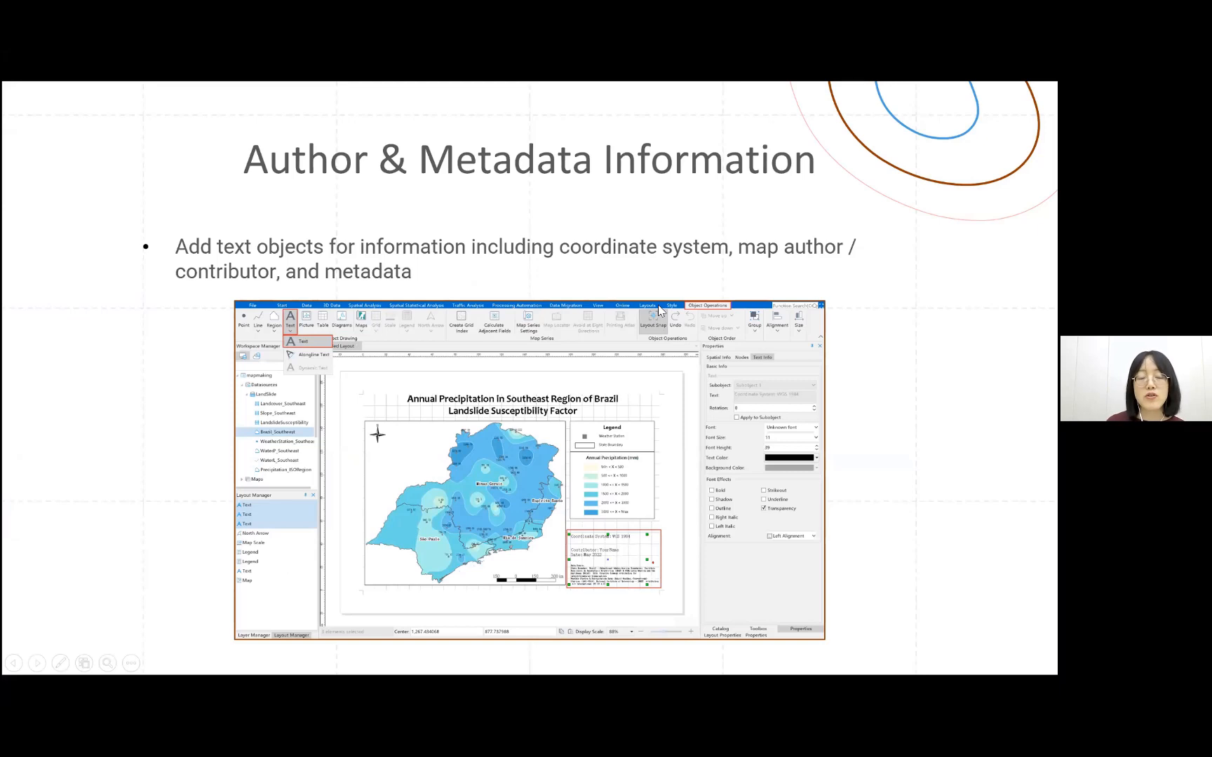
left_click(659, 309)
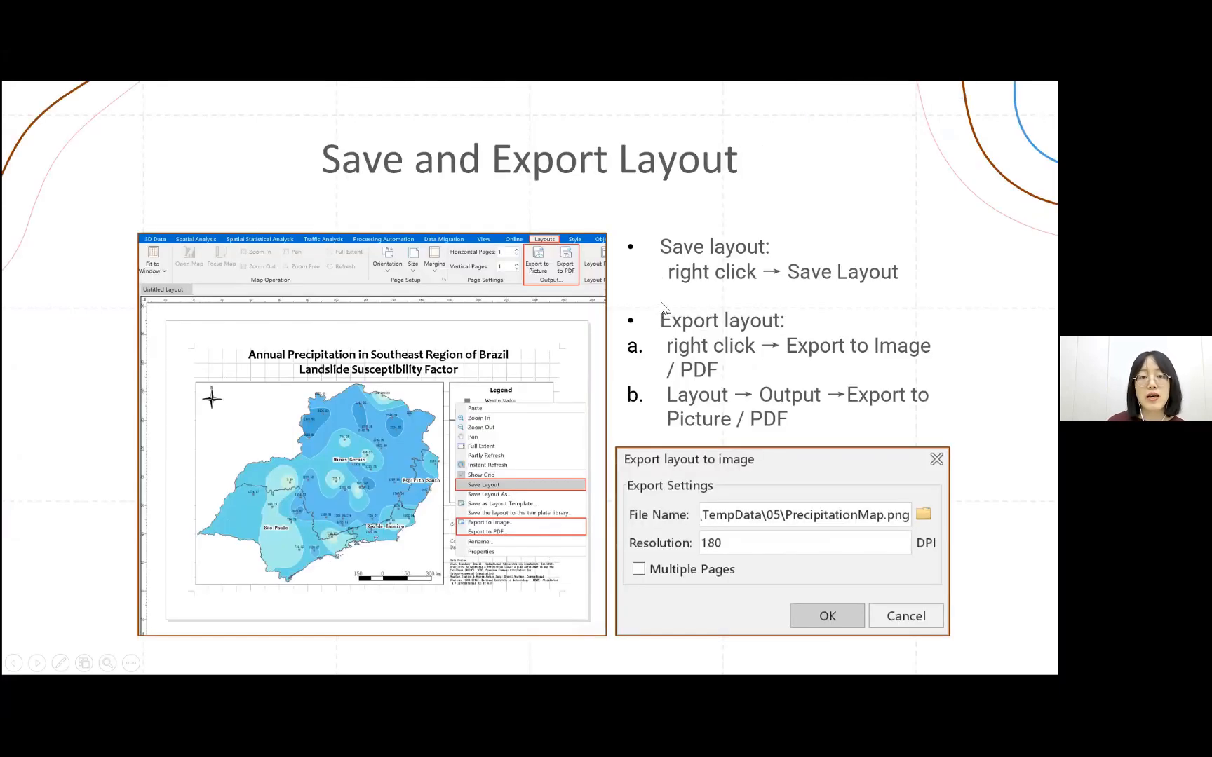
left_click(630, 383)
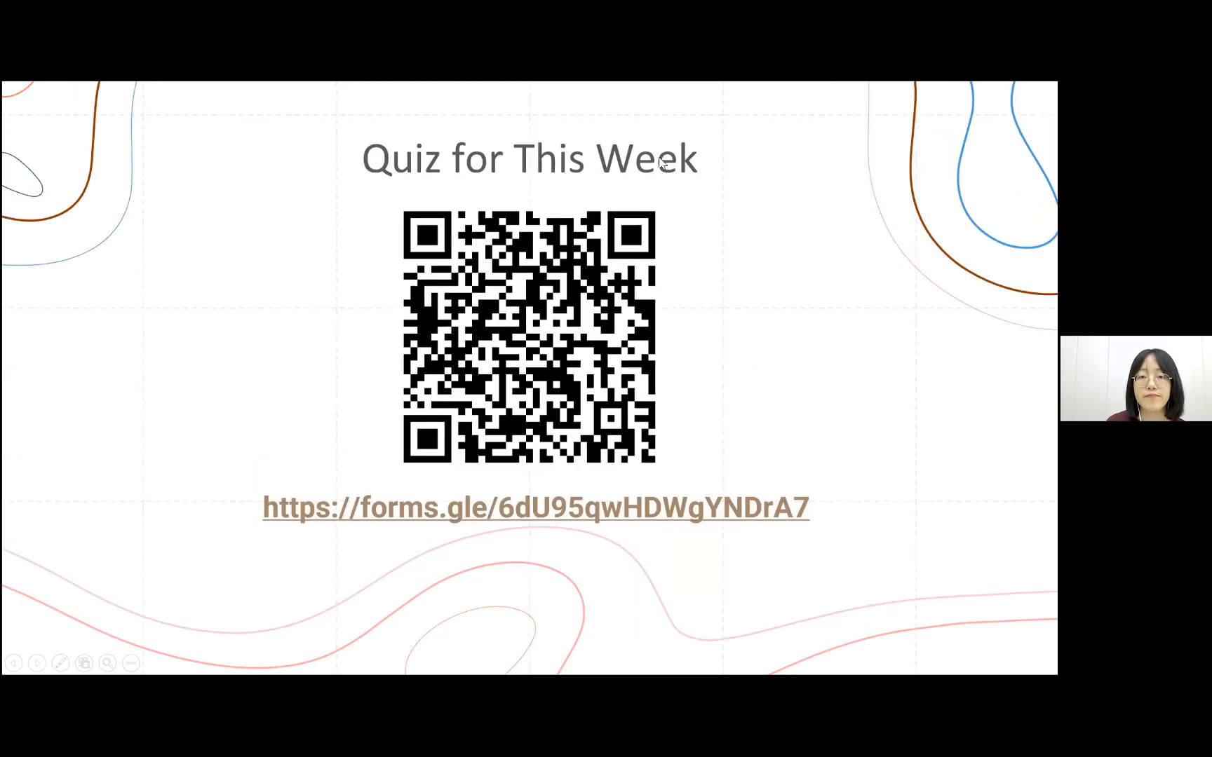